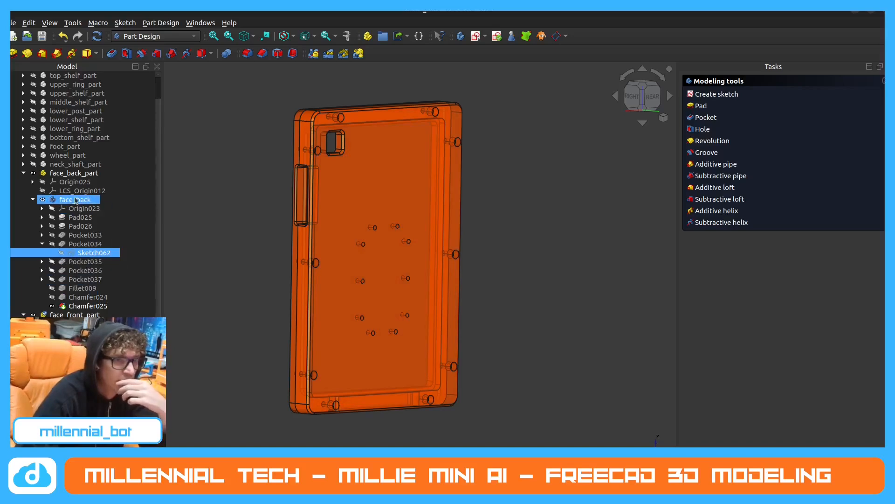
Inspect the sketch behind Pocket034 of the face_back body and close it without changes.
double_click(93, 252)
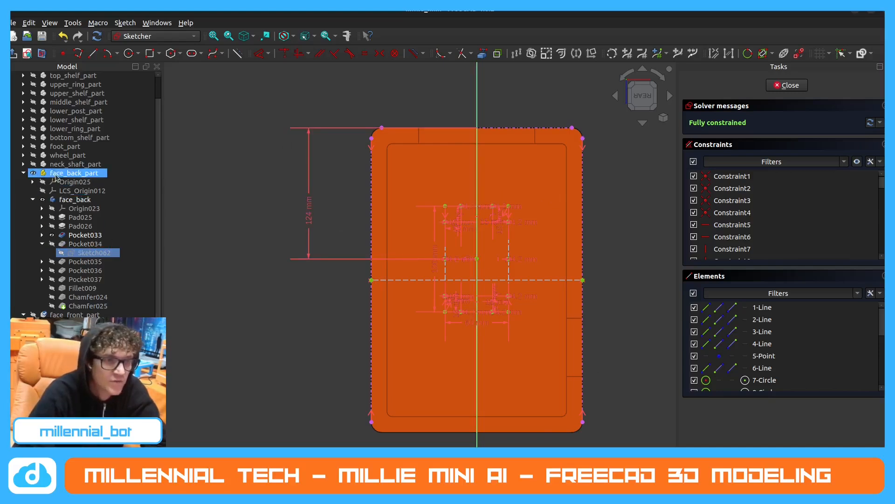
click(787, 85)
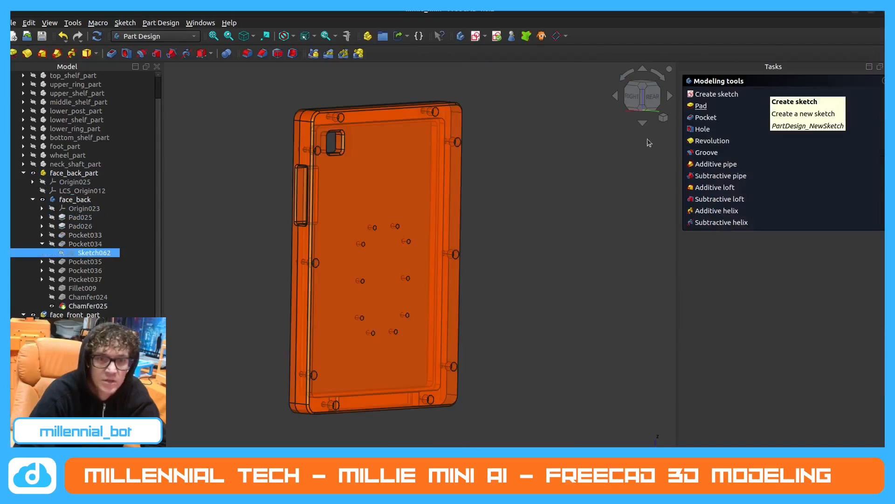
scroll(391, 270, up, 2)
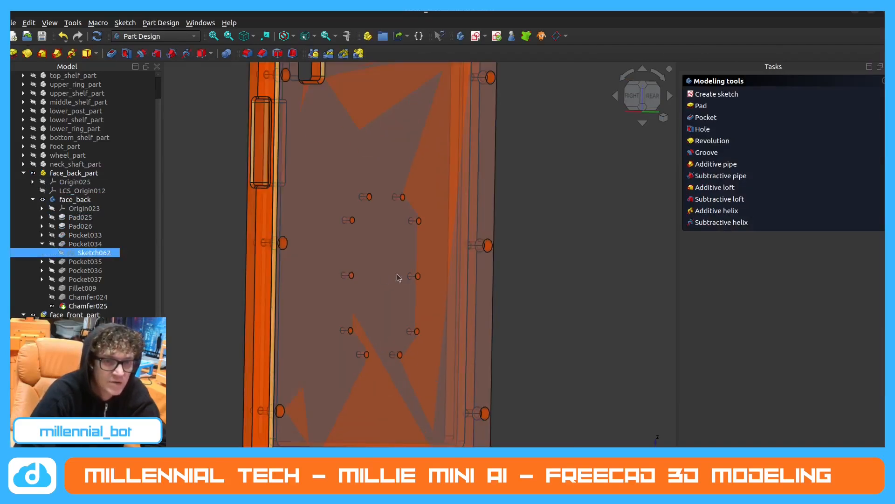
scroll(391, 276, down, 2)
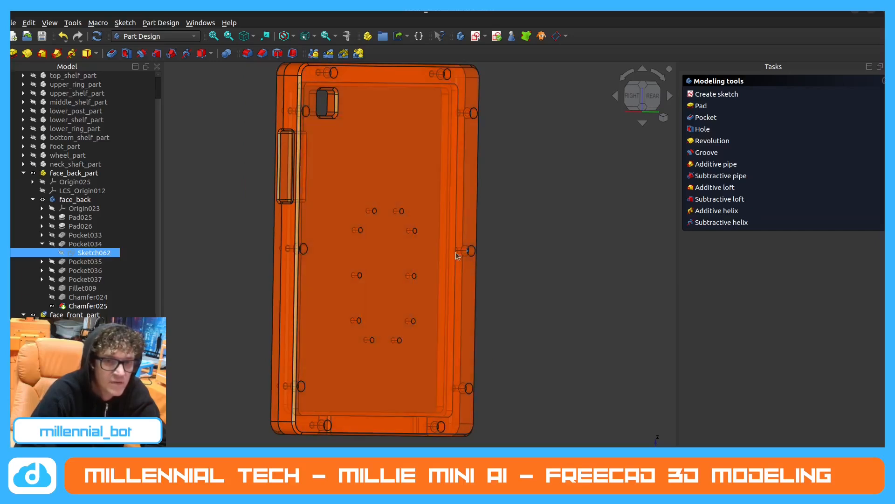
Measure the distance between the two opposite mid-height screw holes on the long sides of the face back.
click(347, 36)
click(306, 251)
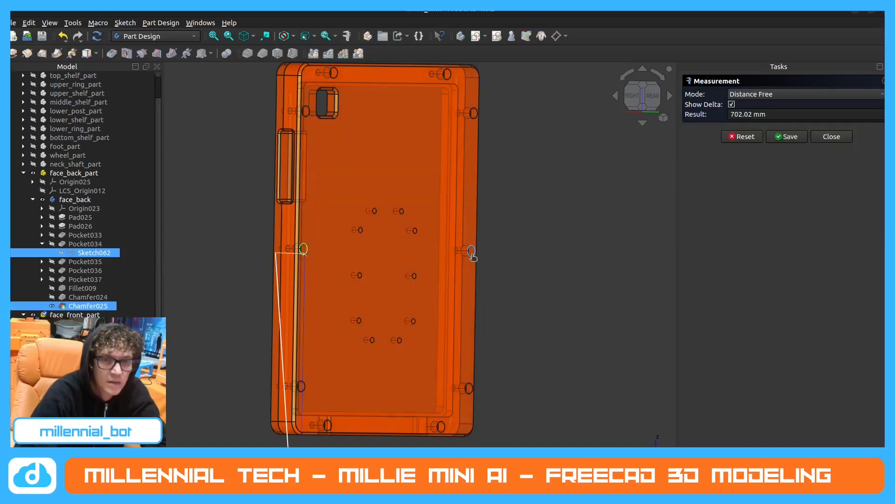
click(472, 255)
key(Escape)
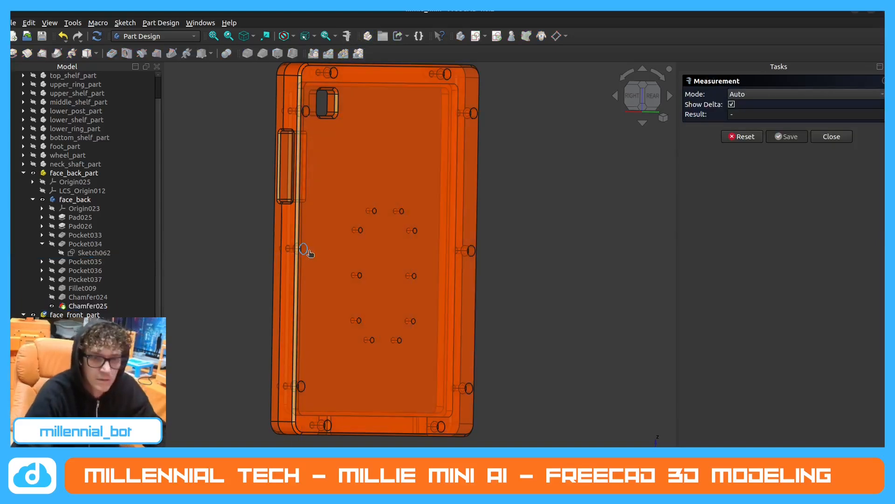
click(309, 251)
click(470, 255)
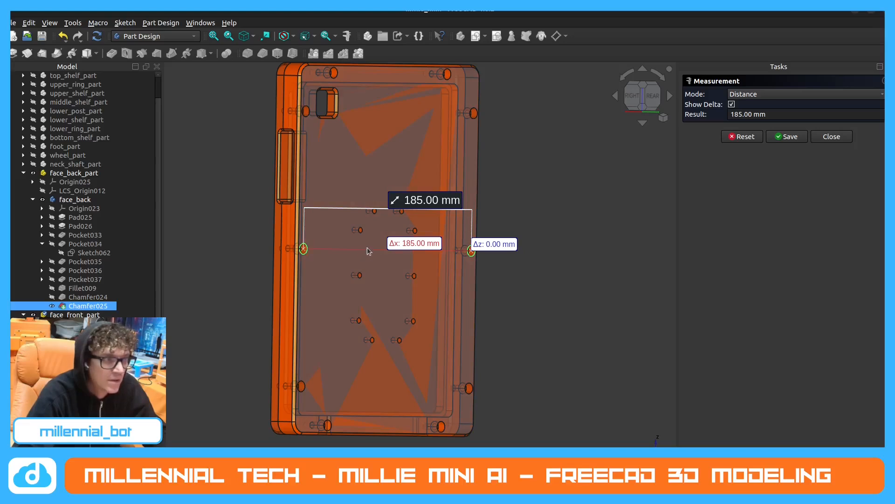
scroll(364, 249, up, 3)
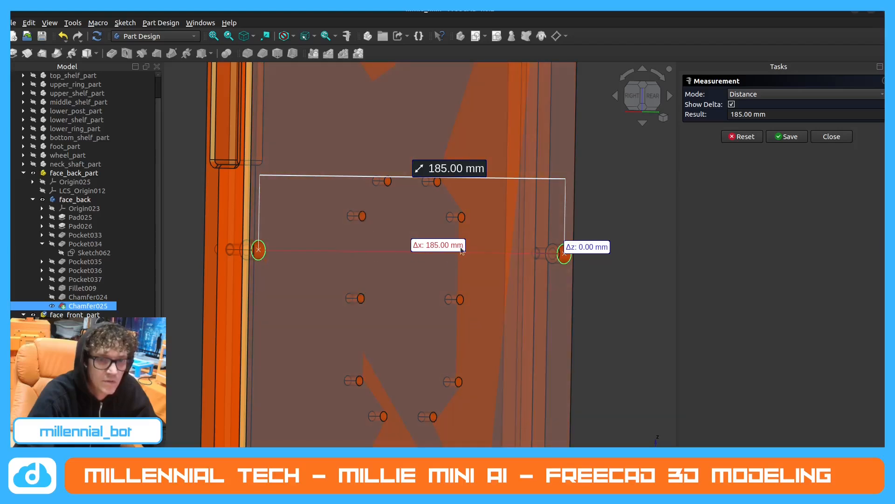
scroll(465, 251, down, 1)
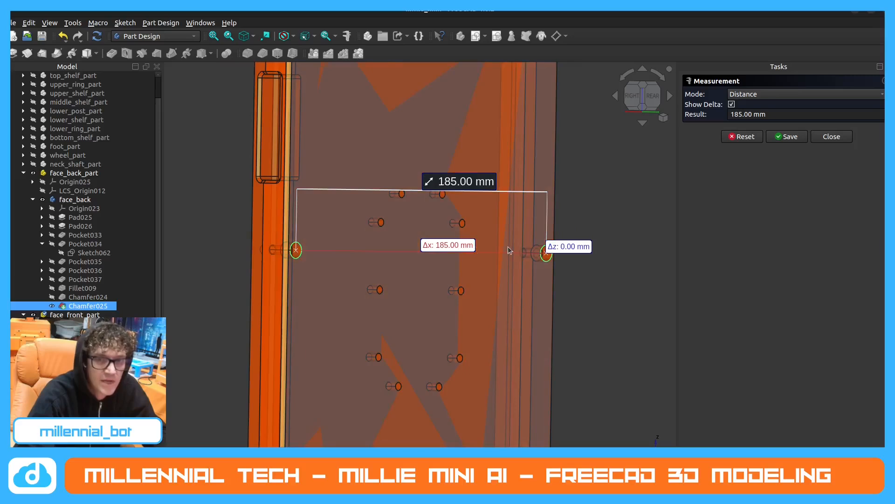
key(Escape)
scroll(402, 262, down, 2)
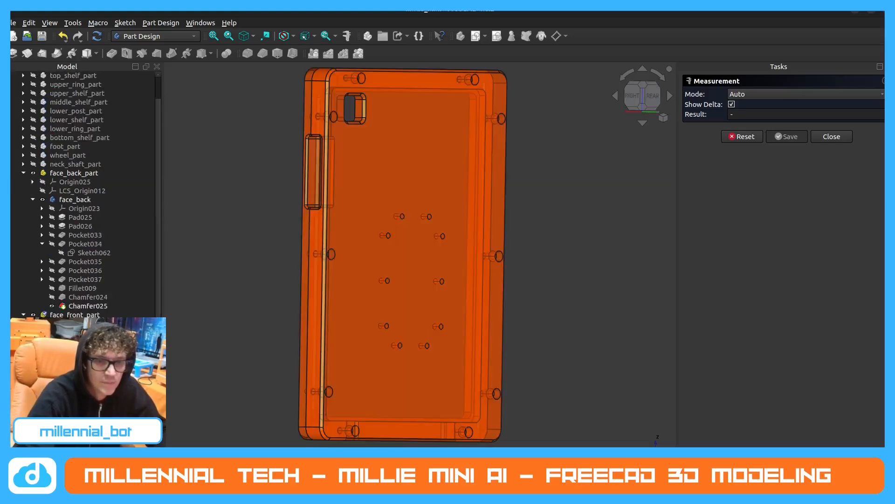
scroll(373, 303, down, 2)
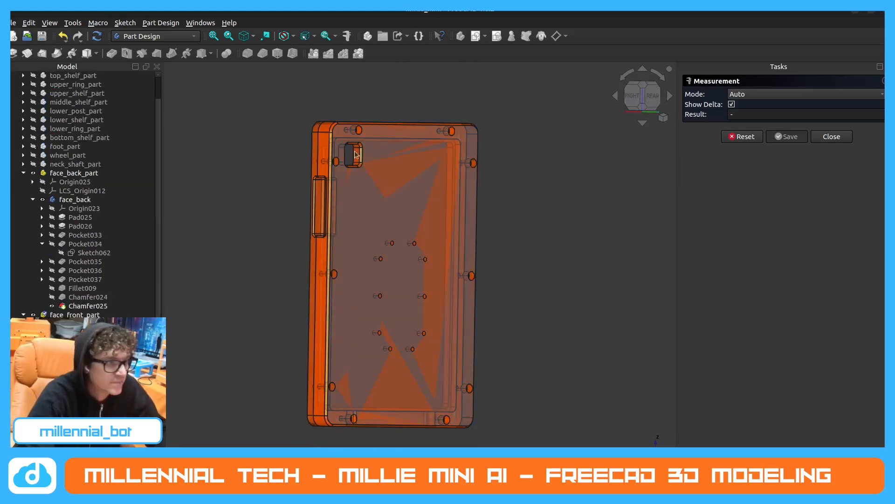
scroll(426, 297, up, 3)
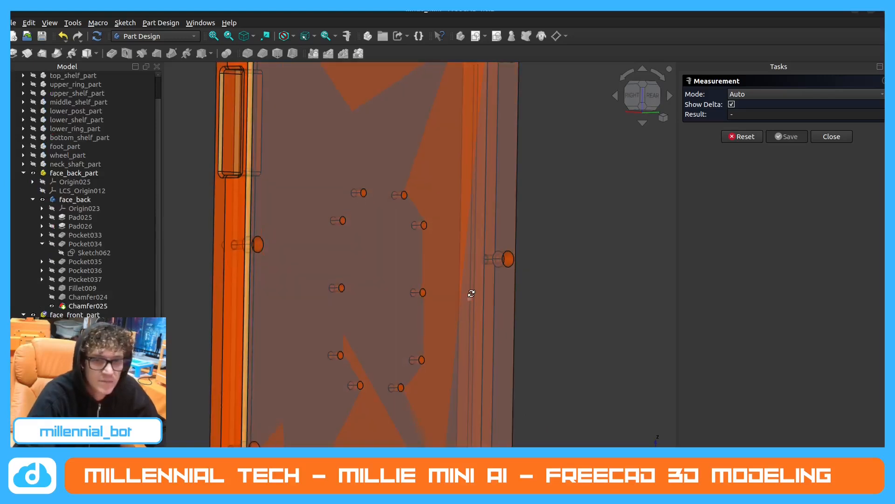
middle_drag(348, 256, 343, 268)
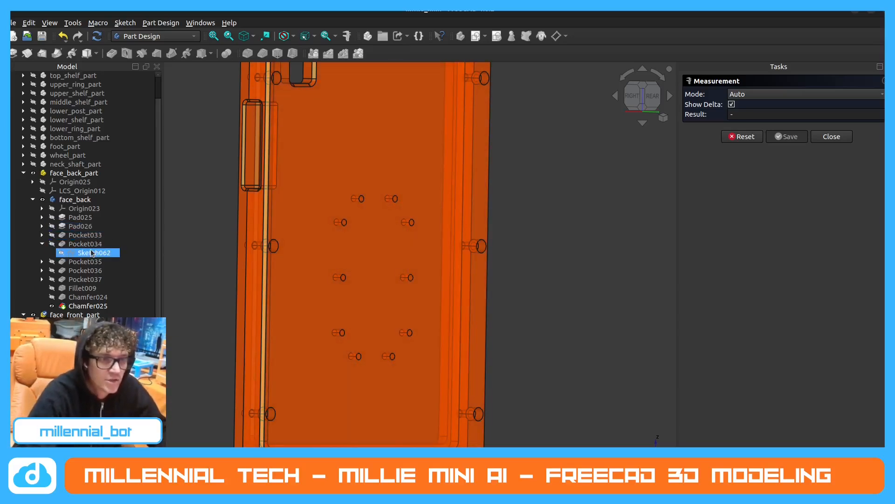
Collapse face_back_part and face_front_part in the model tree.
scroll(98, 251, down, 2)
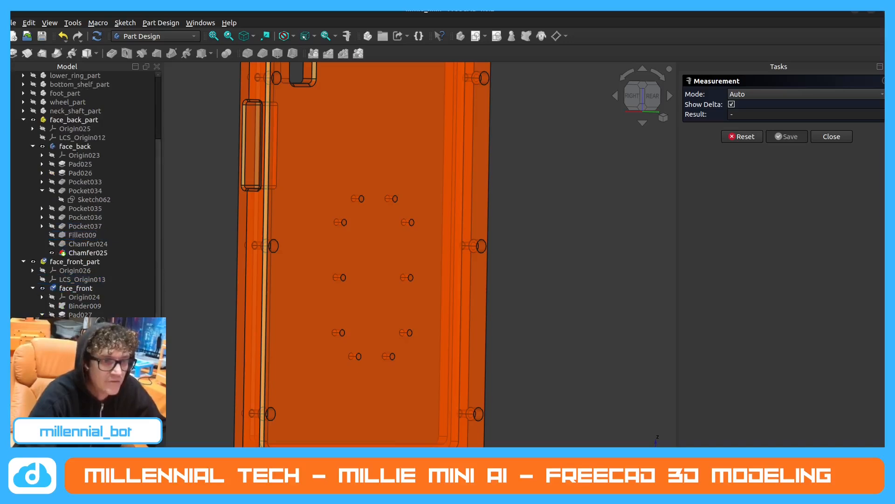
scroll(102, 344, up, 1)
click(23, 146)
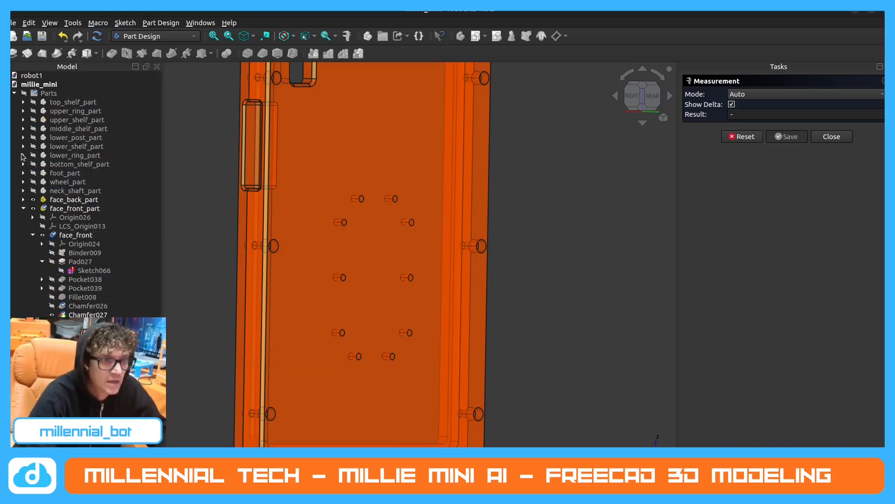
click(23, 208)
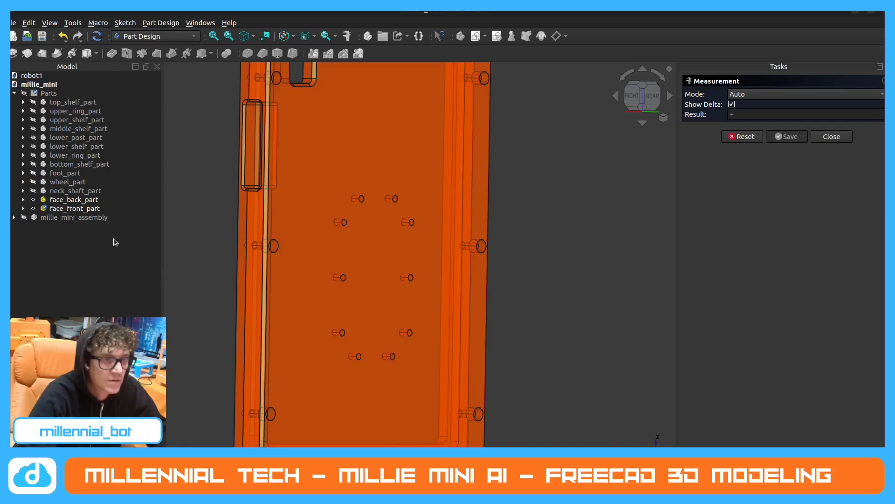
Leave the measurement and create a new body at the root of the millie_mini document.
click(47, 92)
click(39, 84)
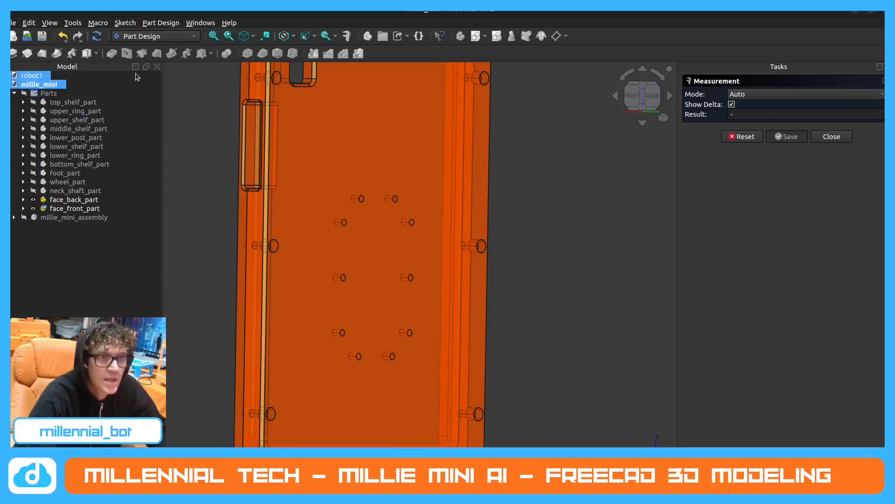
click(832, 136)
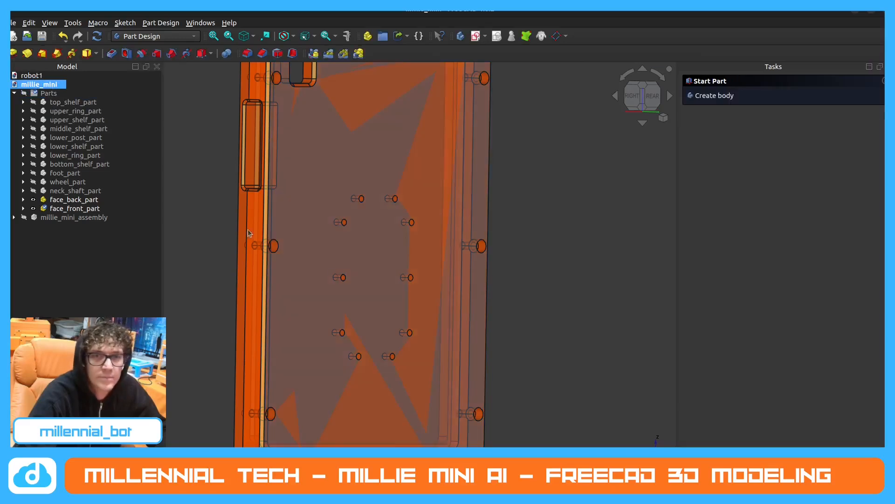
click(707, 96)
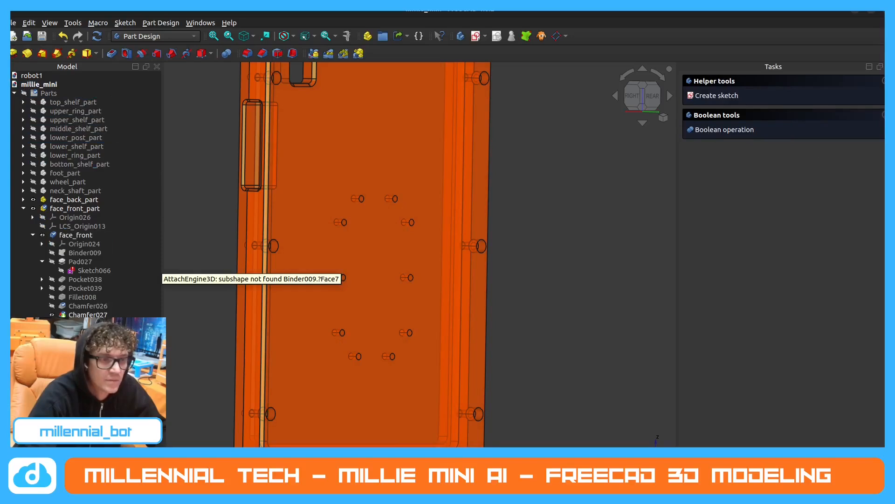
right_click(49, 332)
click(125, 304)
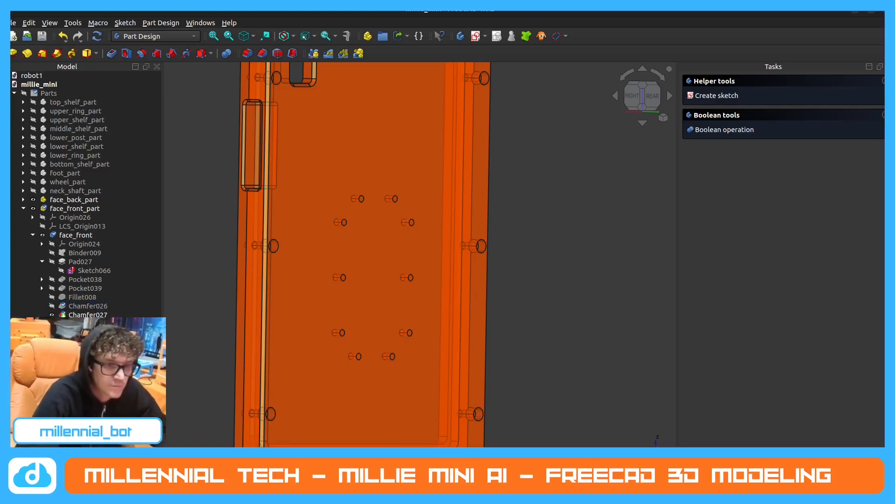
Set the ambient color of the new body's custom appearance to orange.
right_click(70, 333)
click(107, 124)
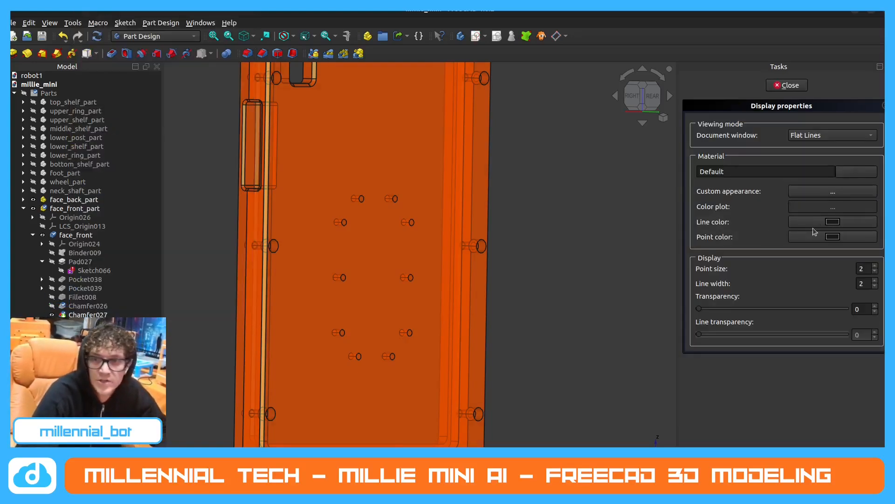
click(833, 191)
click(476, 208)
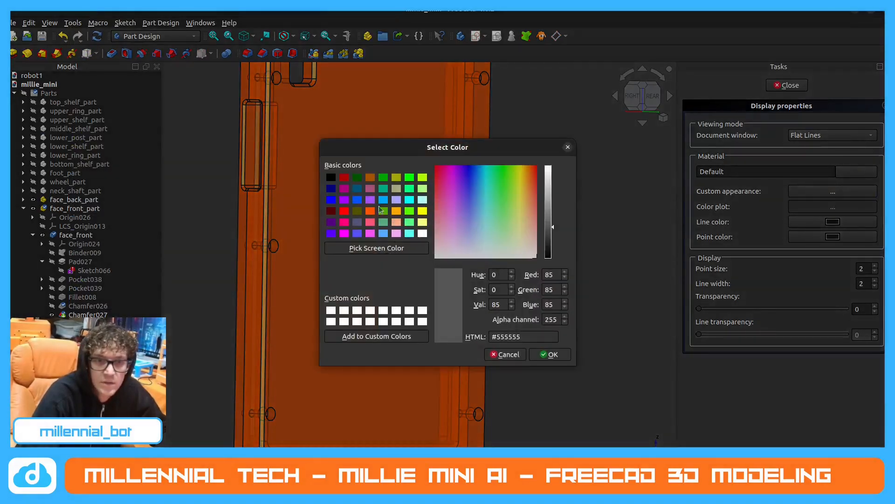
click(371, 210)
click(550, 354)
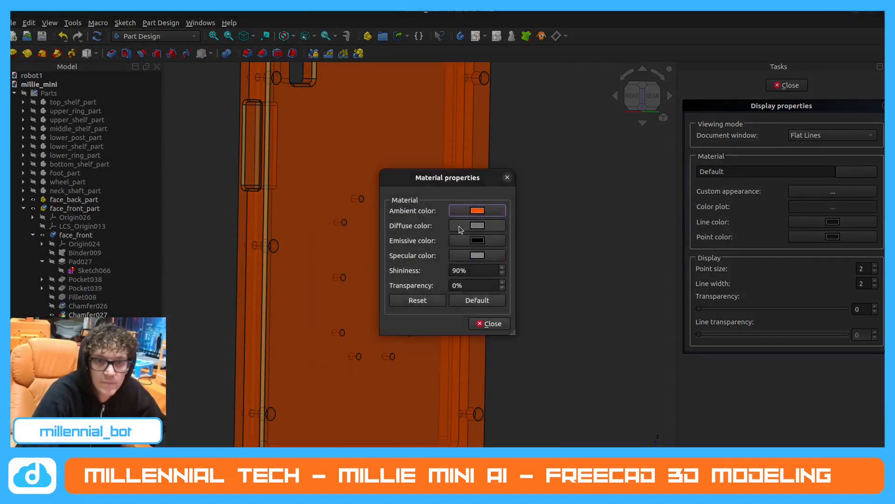
Set the new body's diffuse color to orange #ff5500 and its transparency to 50.
click(460, 229)
click(371, 210)
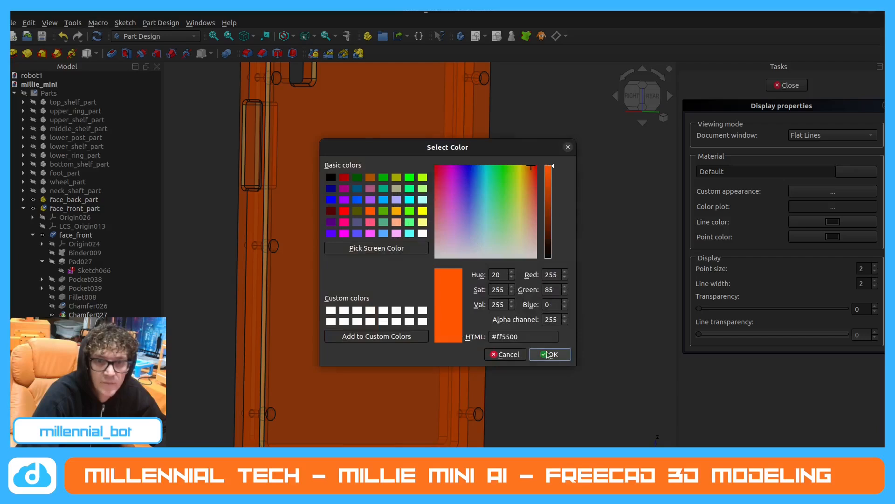
click(548, 354)
click(494, 323)
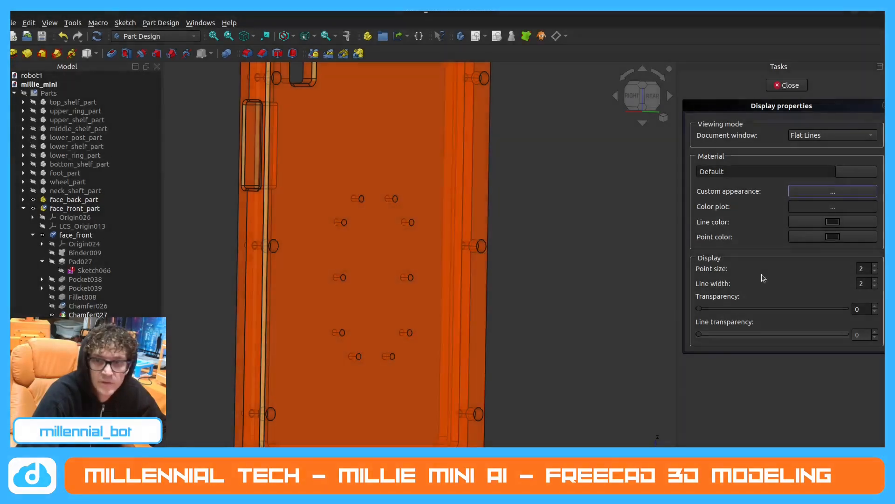
click(801, 308)
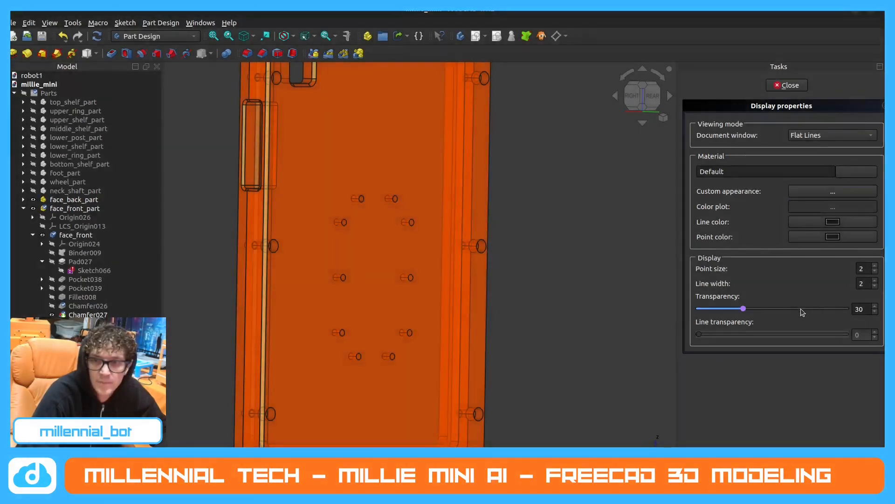
click(789, 85)
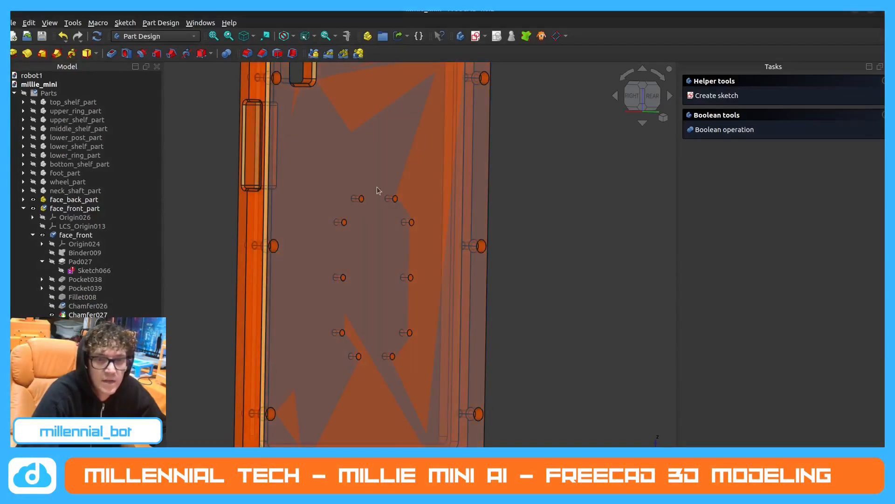
Examine the rear of the face back and its central pattern of small mounting holes.
scroll(311, 329, down, 3)
middle_drag(394, 294, 266, 329)
scroll(362, 298, up, 2)
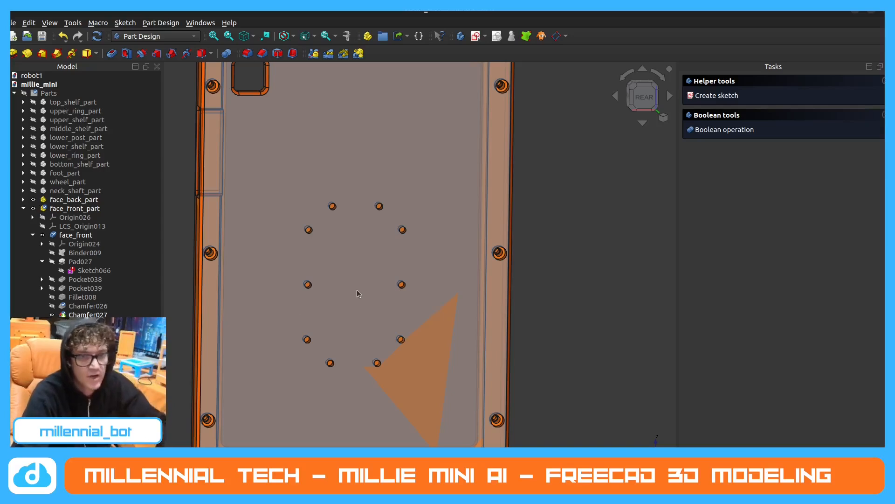
click(304, 290)
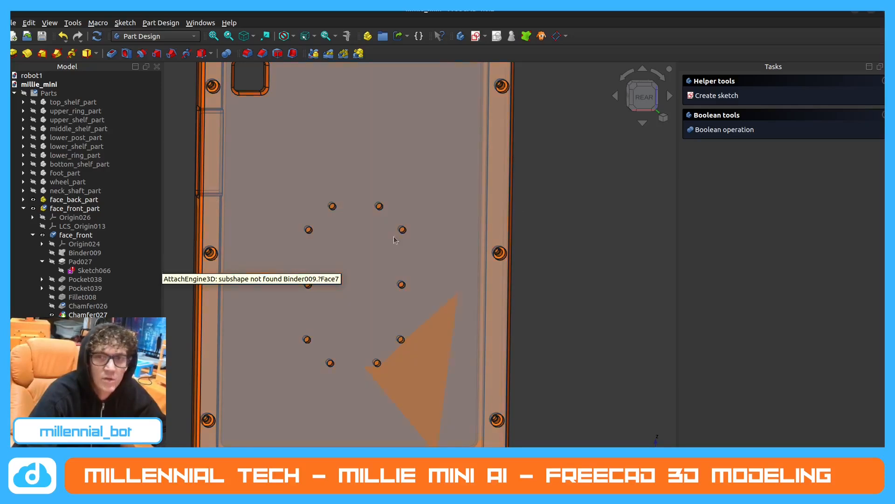
scroll(404, 166, down, 3)
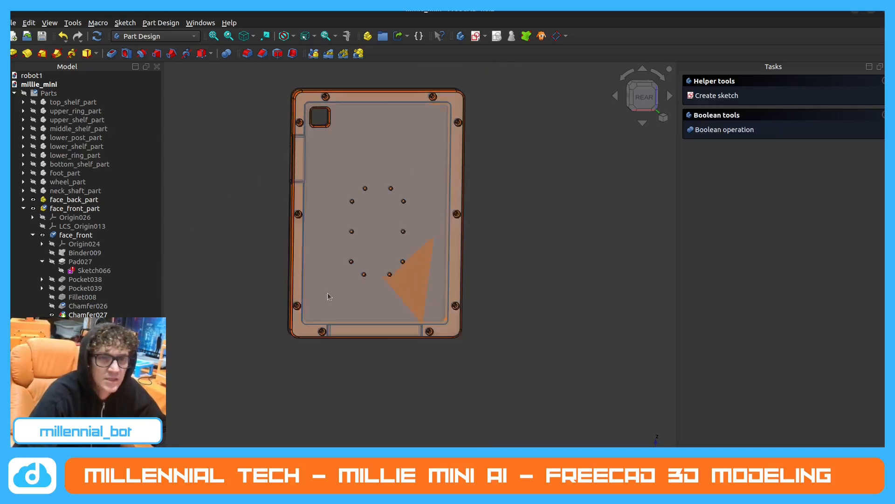
middle_drag(328, 294, 322, 293)
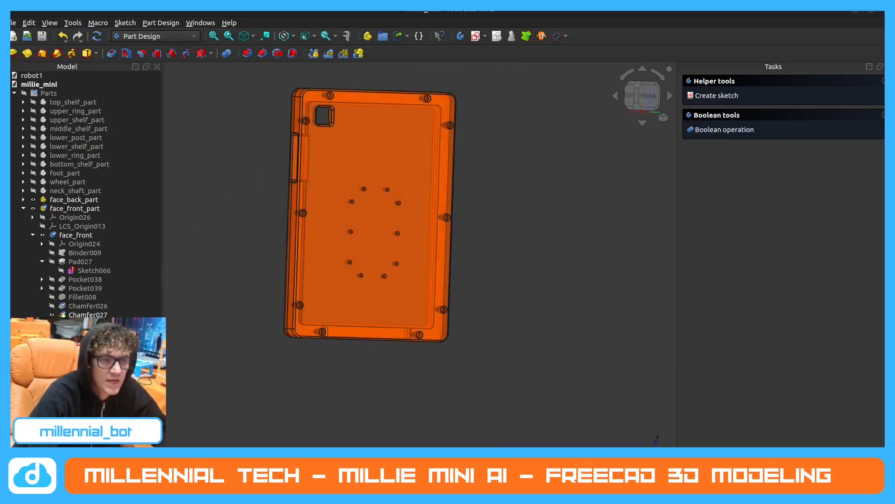
Hide face_back_part and face_front_part.
click(23, 200)
click(81, 226)
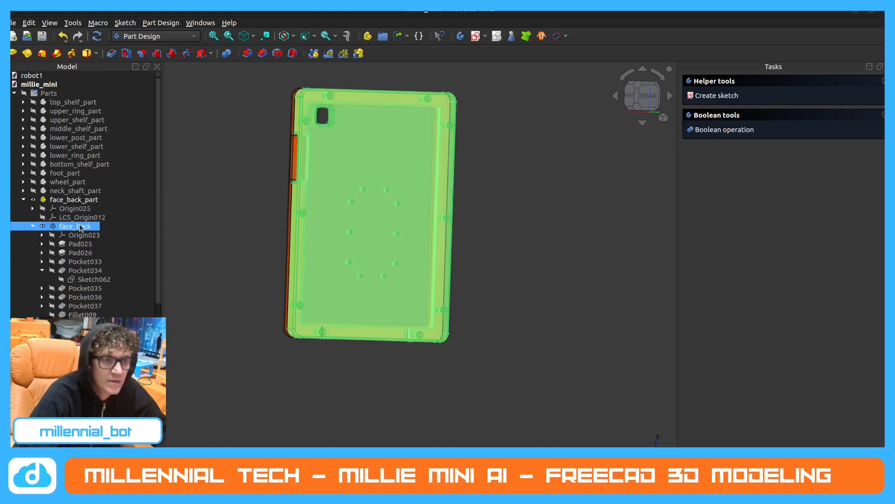
scroll(70, 187, down, 1)
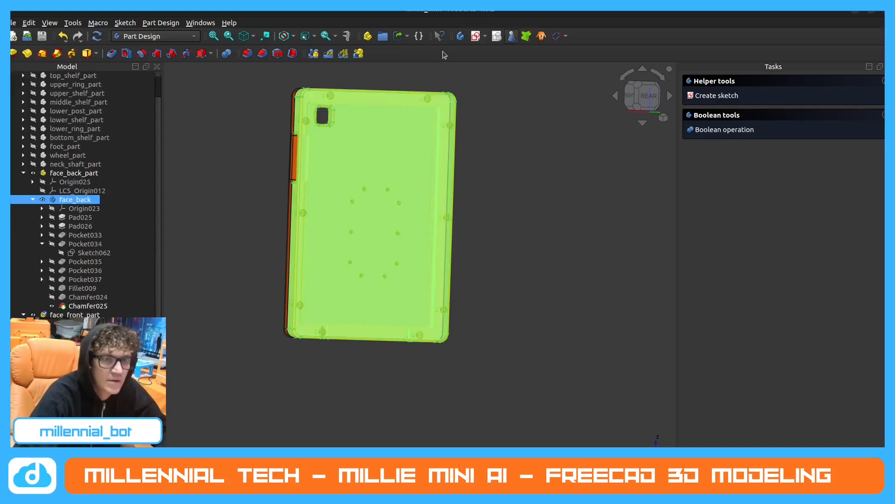
click(29, 174)
click(23, 173)
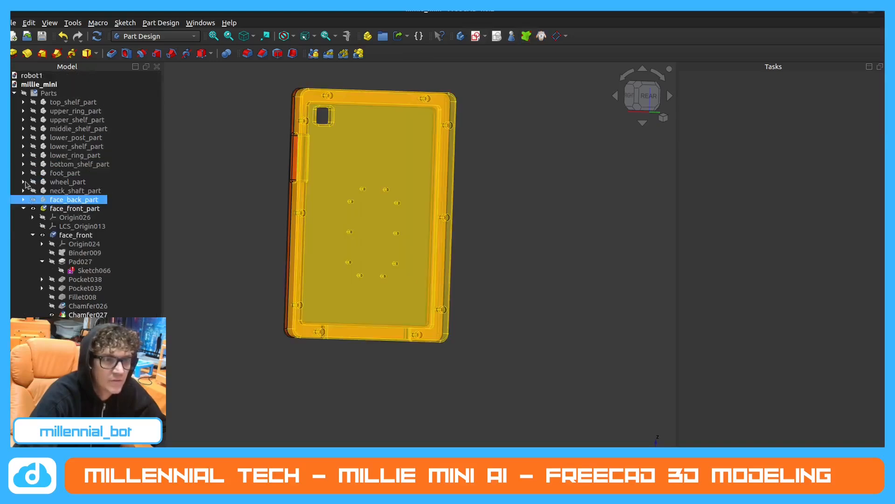
click(28, 209)
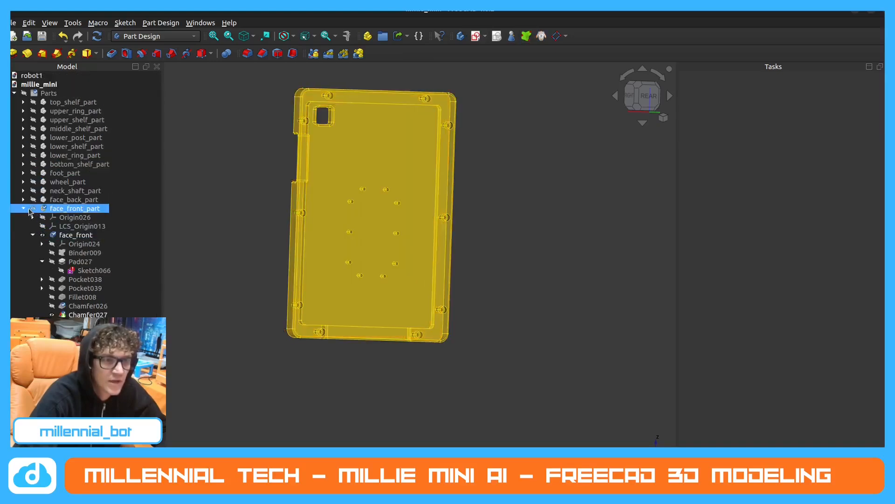
Create a new sketch in face_plate on the large flat rear face of Binder010.
click(24, 208)
middle_drag(283, 279, 296, 278)
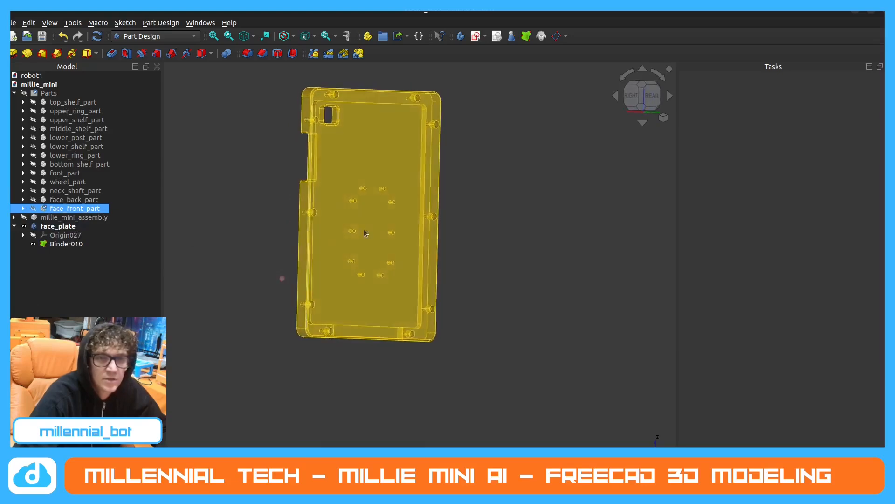
scroll(380, 153, up, 2)
click(62, 226)
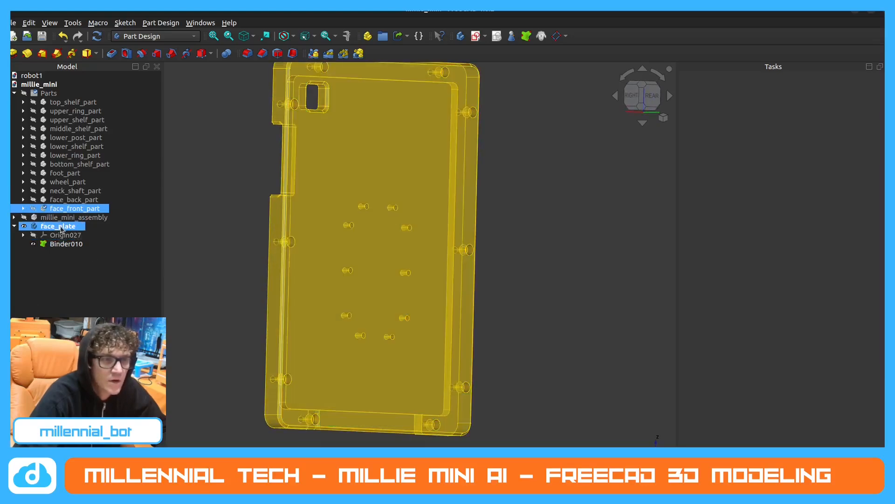
click(398, 154)
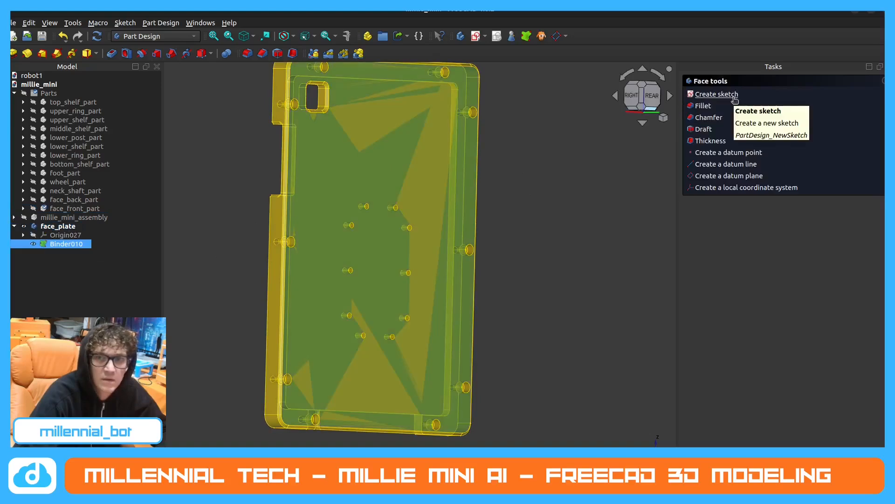
click(727, 99)
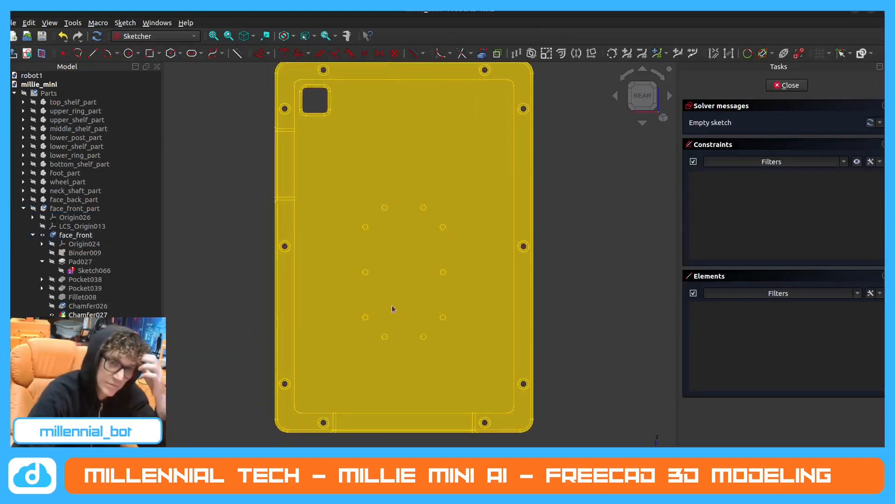
Start a rounded rectangle in "Center, width, height" mode, placing its centre in the middle of the small-hole pattern.
click(159, 53)
click(177, 91)
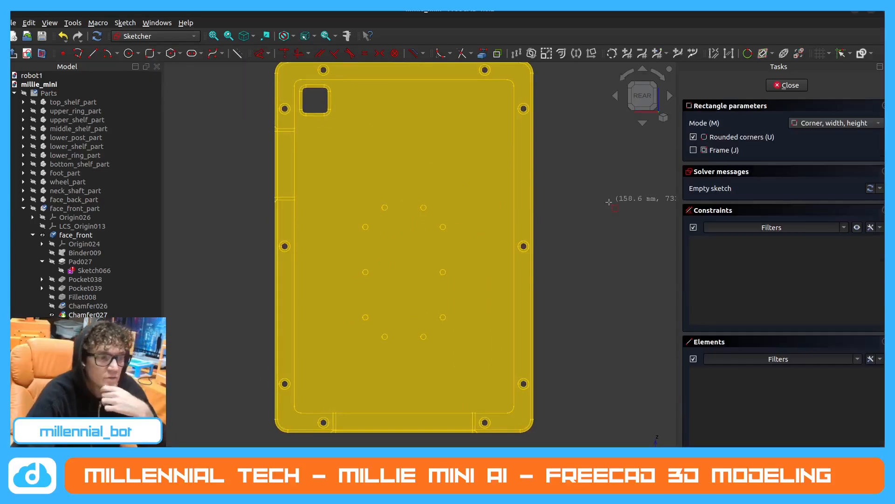
click(864, 123)
click(864, 139)
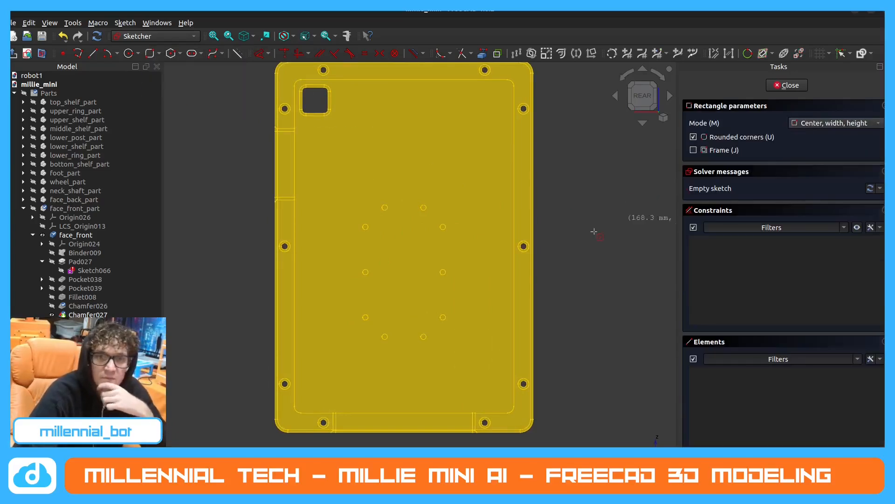
scroll(410, 273, down, 2)
click(406, 275)
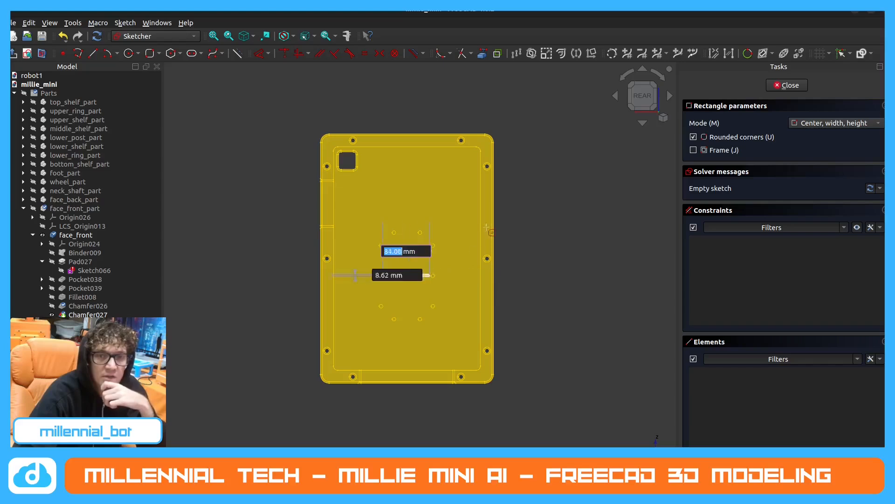
Set the rounded rectangle's width to 73 mm, its height to 113 mm and its corner radius to 12 mm.
scroll(445, 227, up, 2)
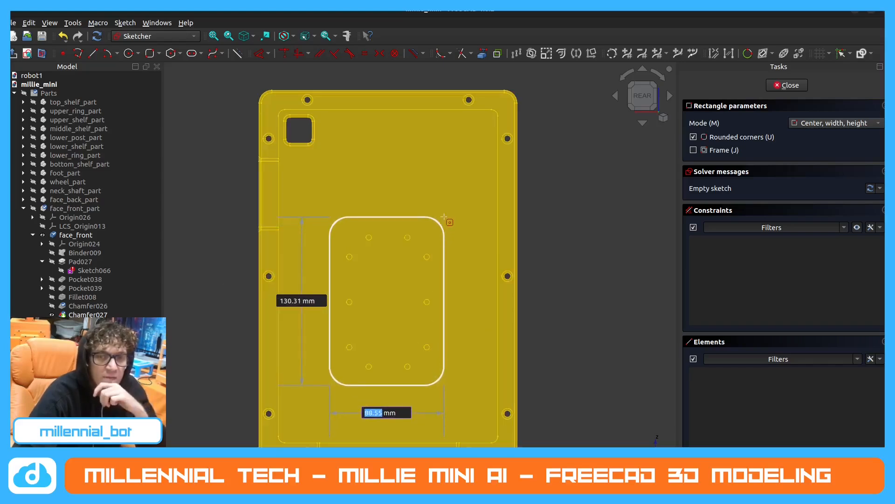
text(73)
key(Tab)
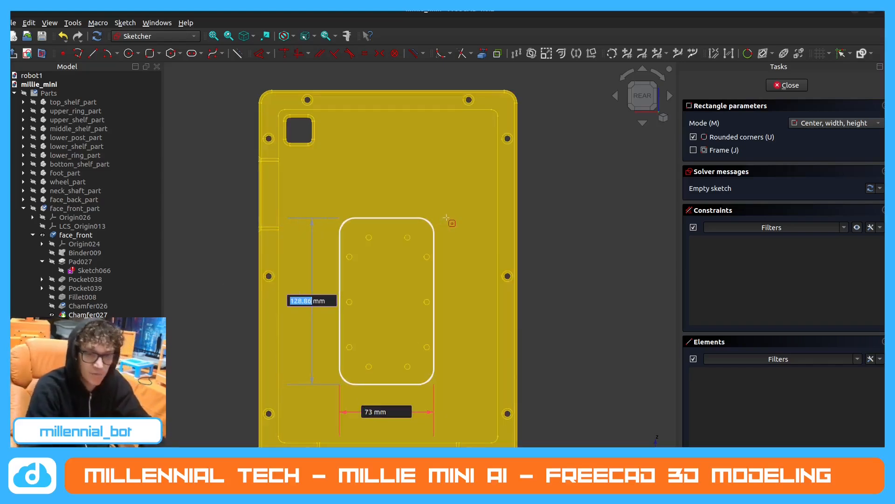
text(113)
key(Return)
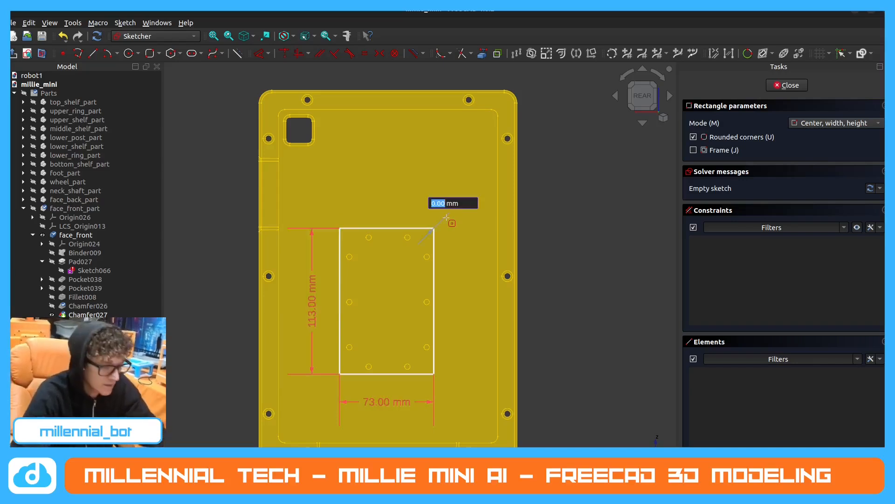
key(Return)
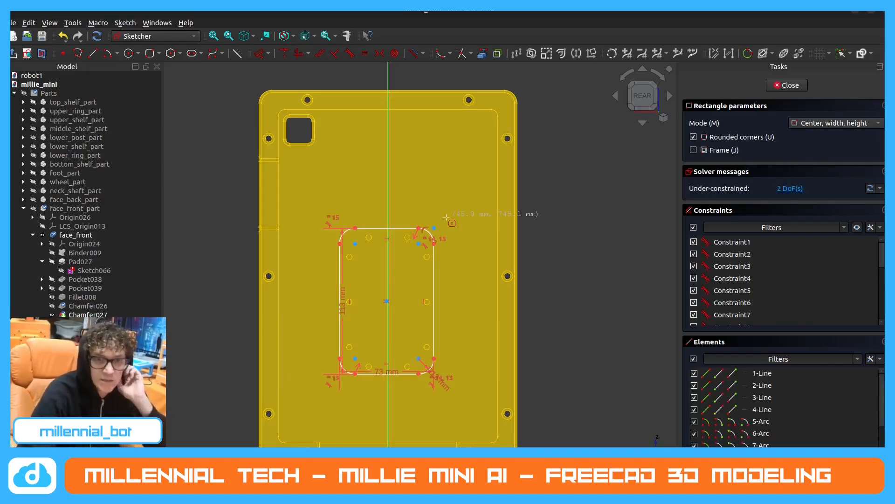
key(Escape)
Constrain the rounded rectangle's centre to the vertical axis and shift the rectangle vertically around the mounting holes.
scroll(452, 415, up, 4)
scroll(451, 396, down, 3)
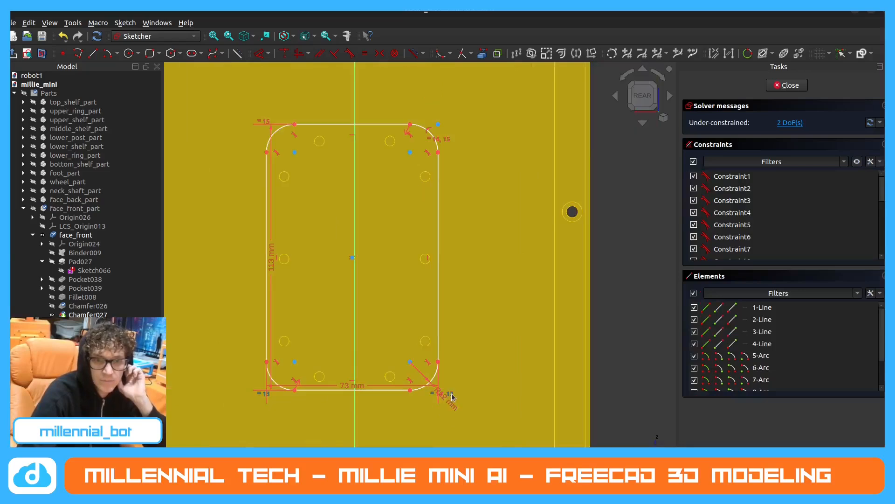
scroll(373, 410, up, 2)
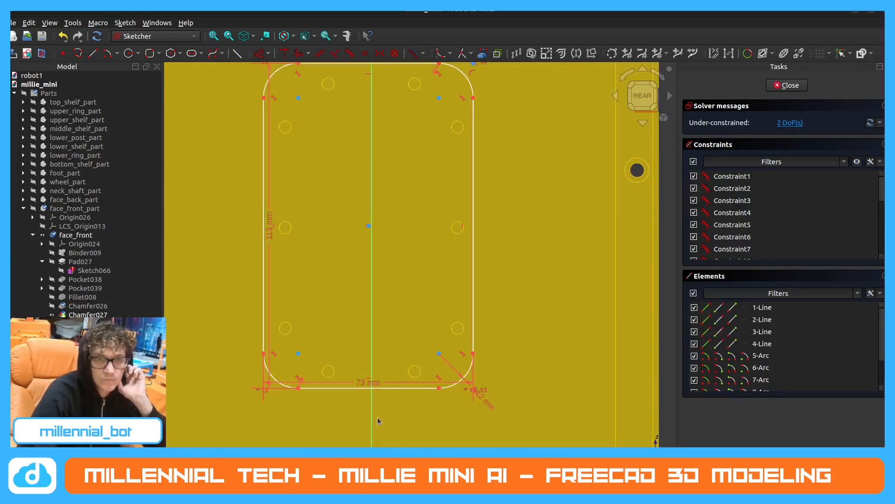
scroll(384, 413, down, 2)
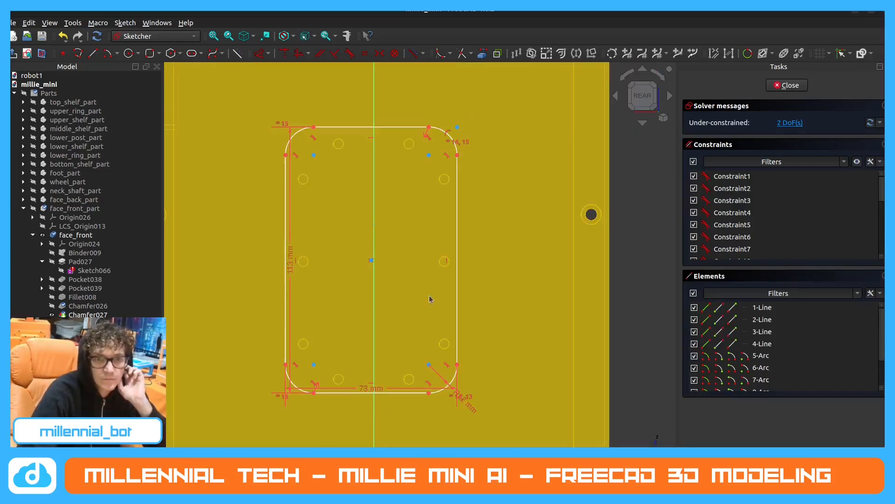
mouse_move(372, 262)
mouse_down()
mouse_move(356, 273)
mouse_move(410, 292)
mouse_move(376, 292)
mouse_move(389, 287)
mouse_up()
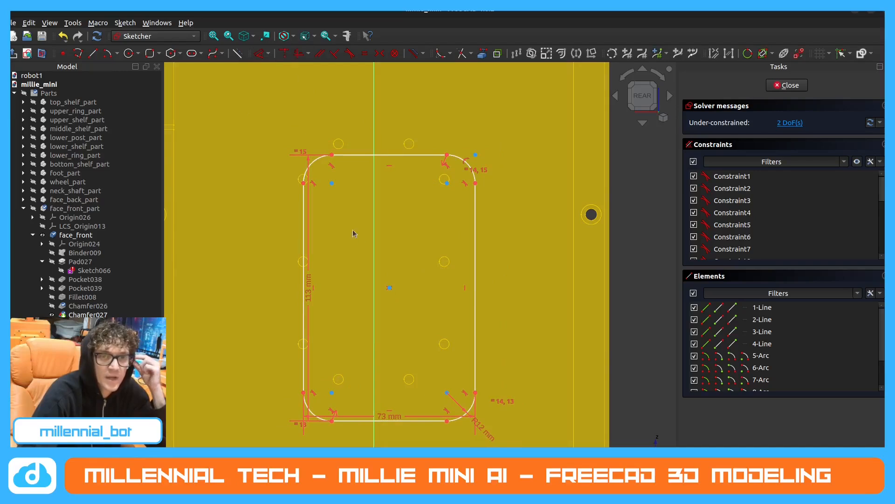
click(389, 288)
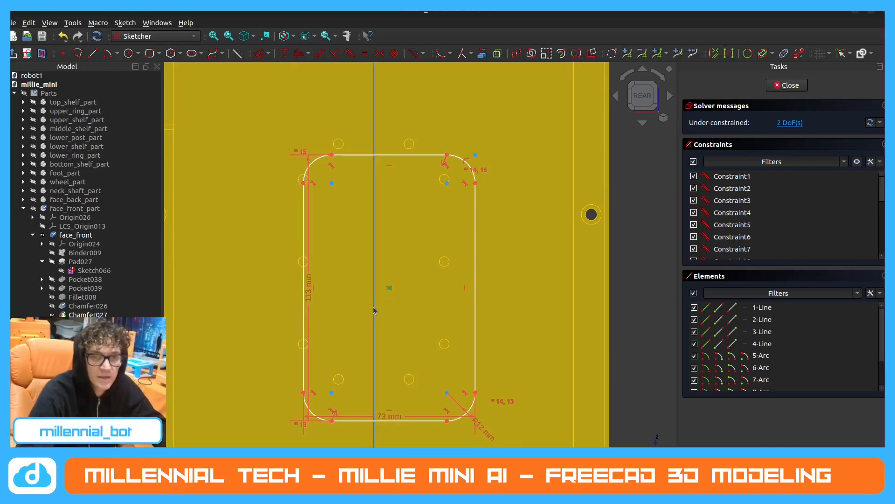
click(285, 53)
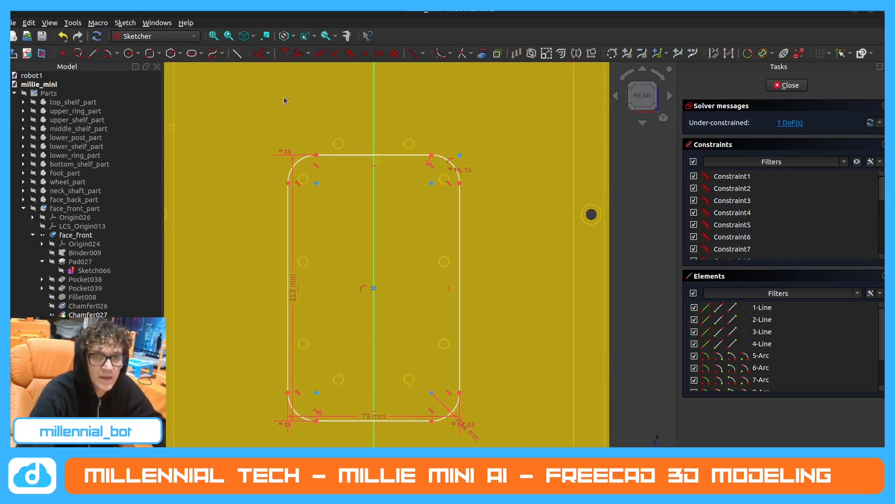
mouse_move(457, 252)
mouse_down()
mouse_move(474, 305)
mouse_move(459, 222)
mouse_move(456, 232)
mouse_up()
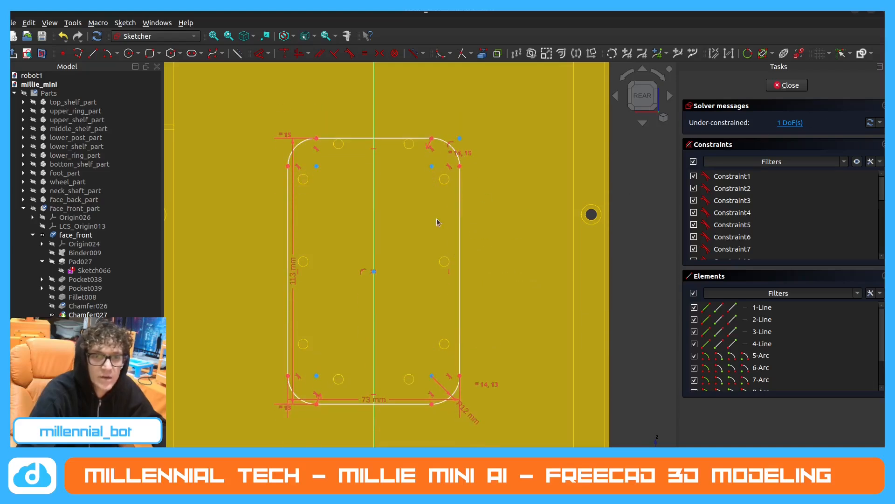
scroll(438, 222, down, 2)
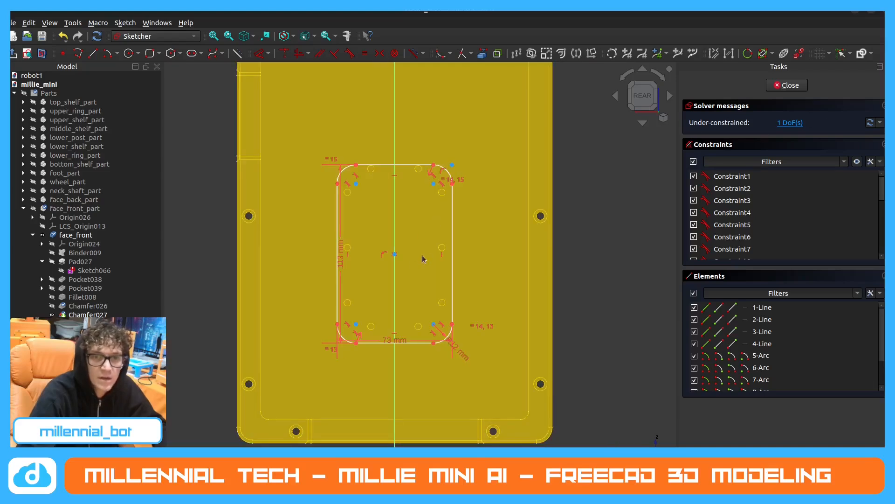
click(259, 54)
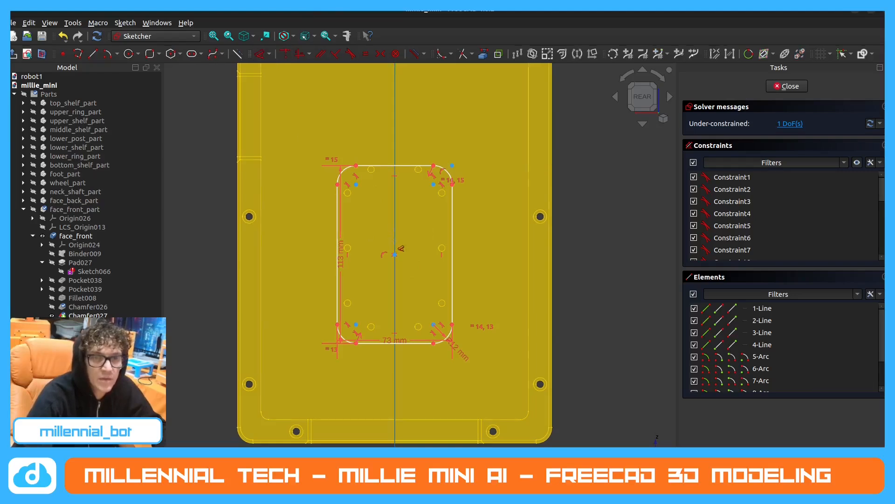
click(396, 257)
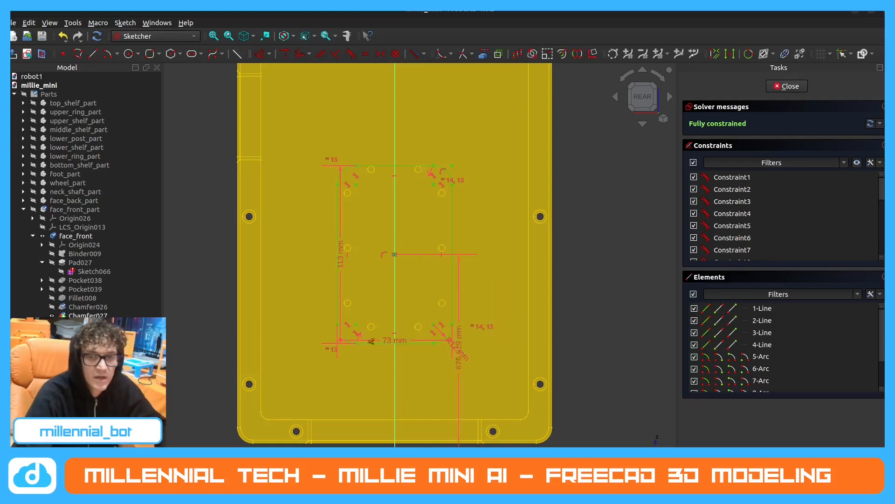
key(Escape)
Import the bottom edge of the bound face geometry into the sketch as external geometry.
middle_drag(357, 319, 354, 327)
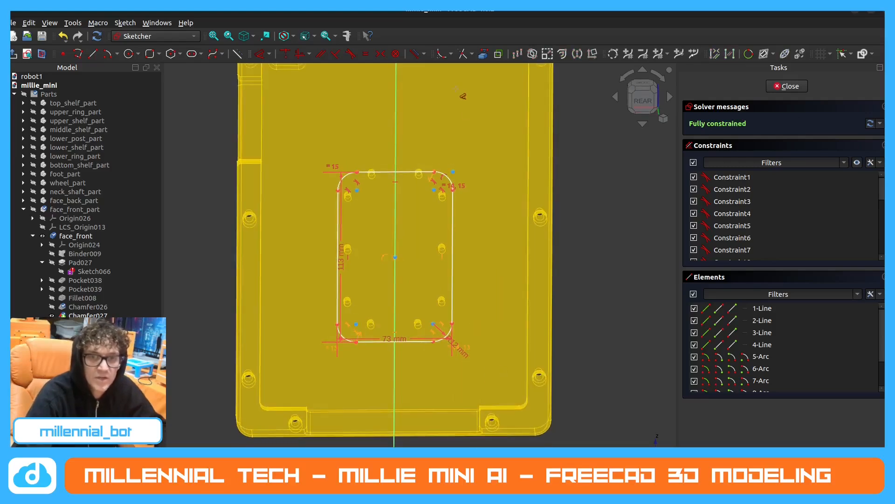
click(485, 56)
middle_drag(490, 376, 506, 364)
scroll(536, 436, up, 6)
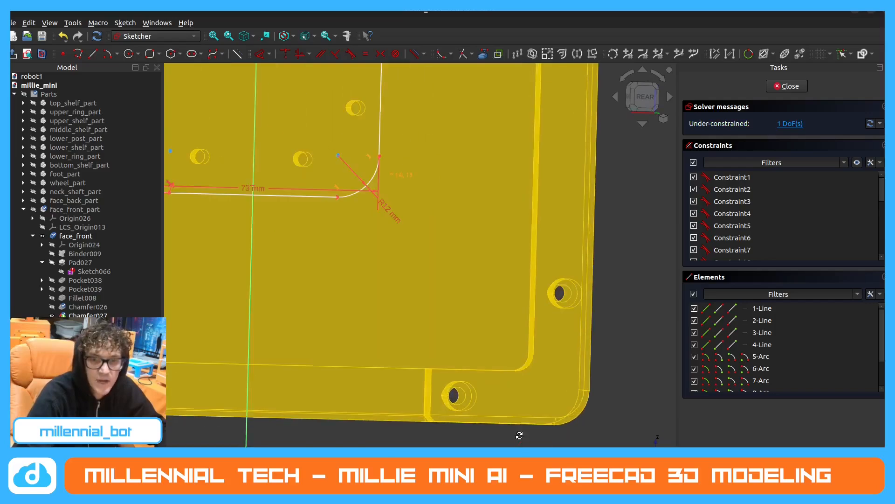
click(535, 436)
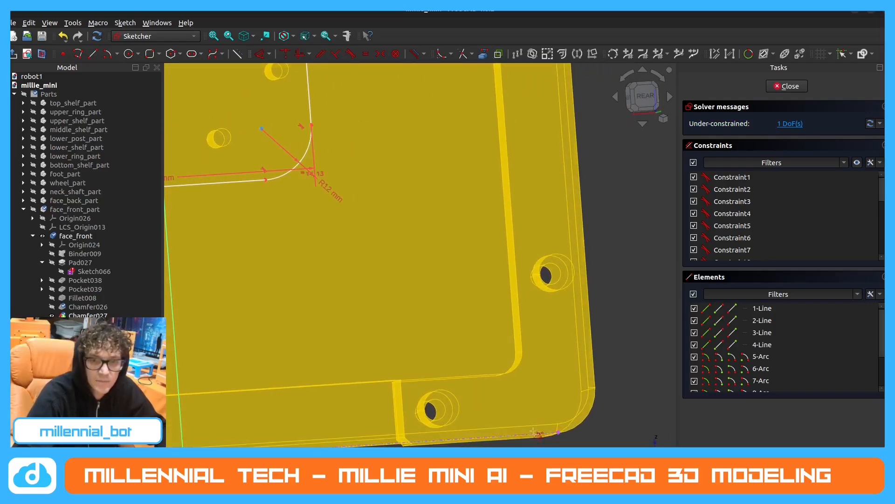
Constrain the distance between the rounded rectangle's centre and the imported bottom edge to 124 mm.
scroll(537, 432, down, 5)
middle_drag(523, 396, 519, 412)
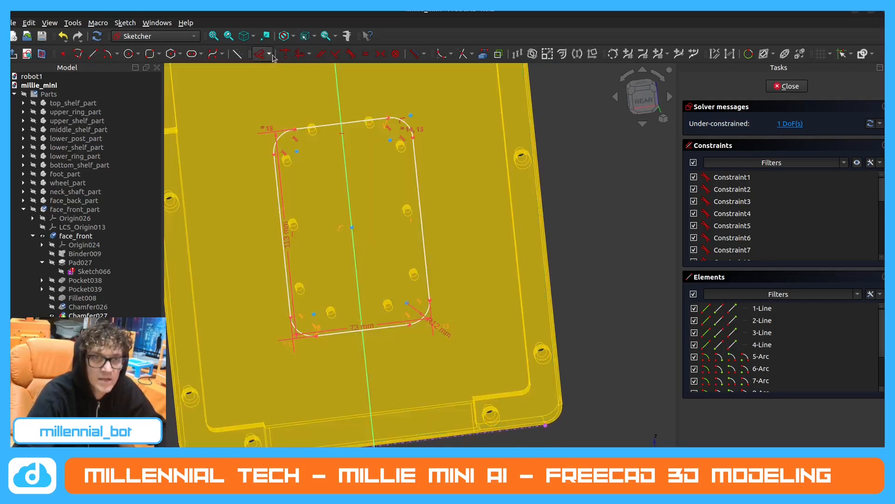
click(260, 55)
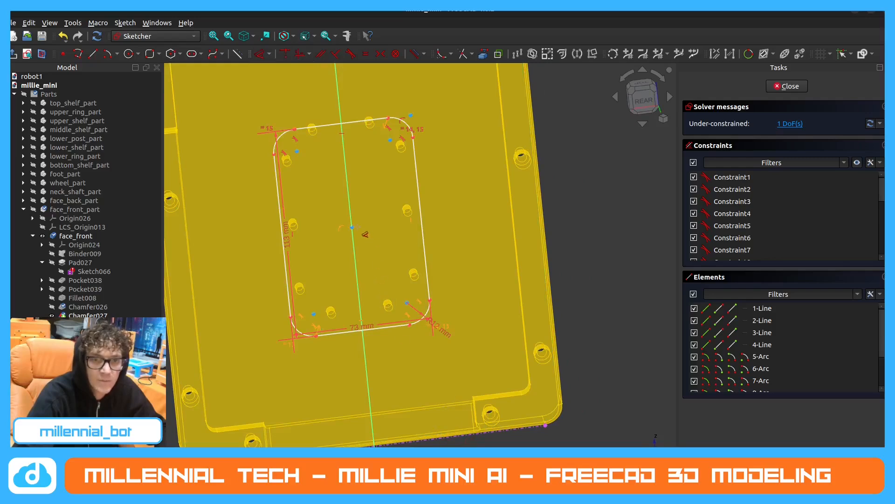
click(352, 227)
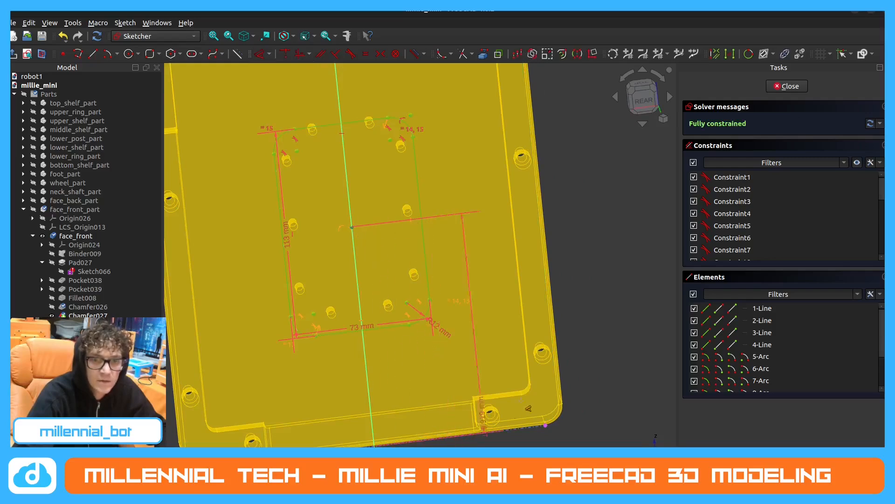
click(597, 349)
text(12)
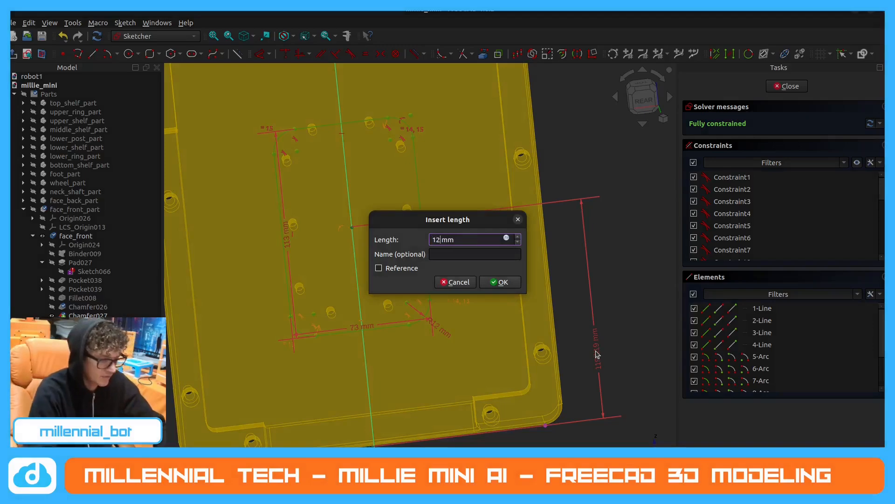
text(4)
key(Return)
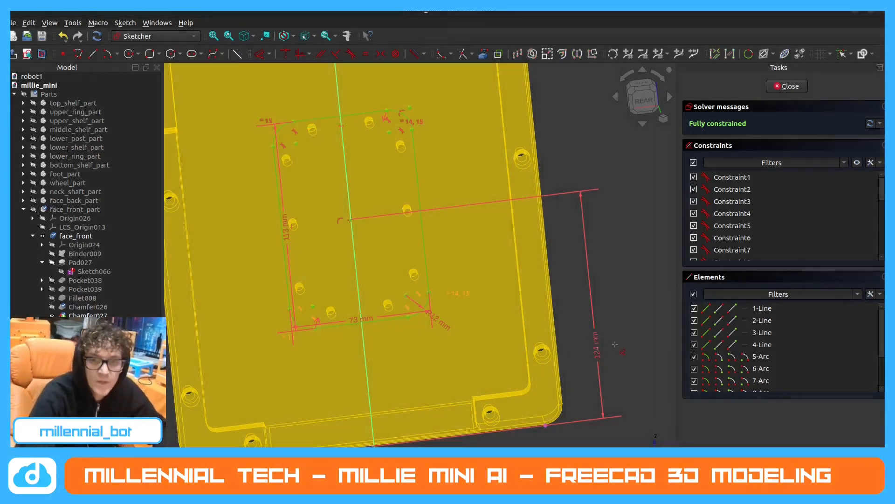
key(Escape)
Close the rounded rectangle sketch and inspect how its outline surrounds the mounting holes.
middle_drag(414, 191, 421, 191)
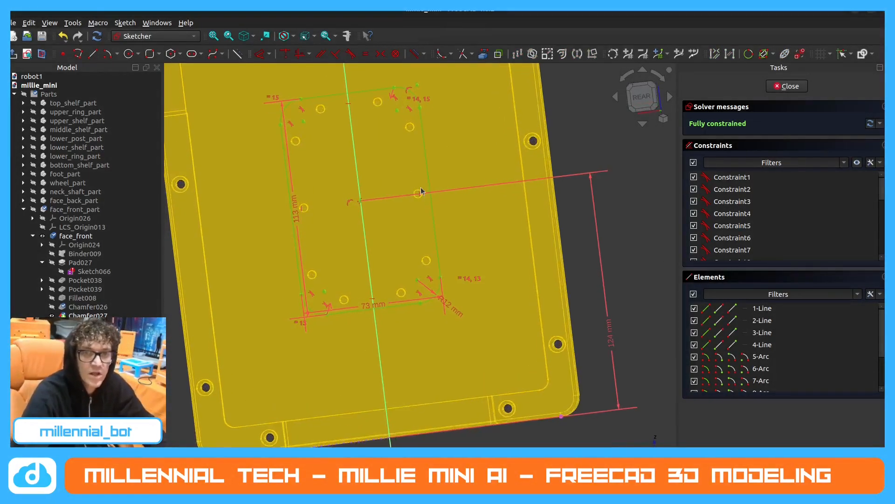
scroll(421, 191, up, 4)
scroll(412, 198, down, 3)
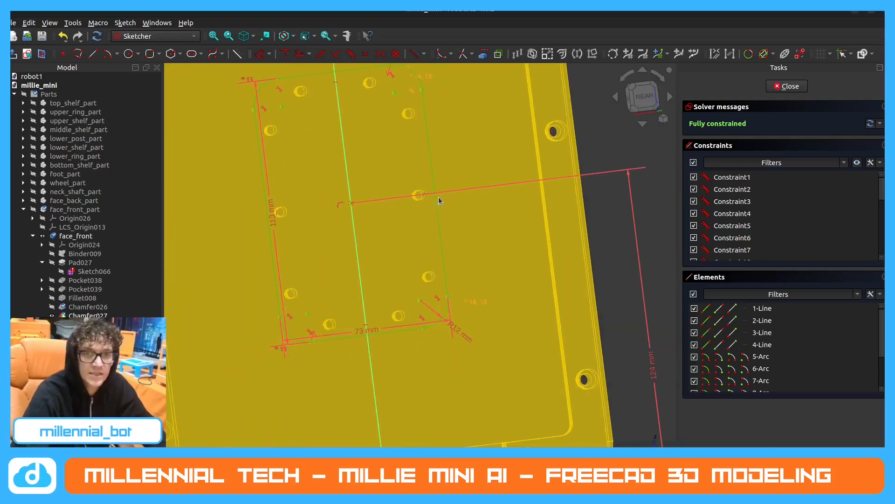
scroll(422, 209, down, 2)
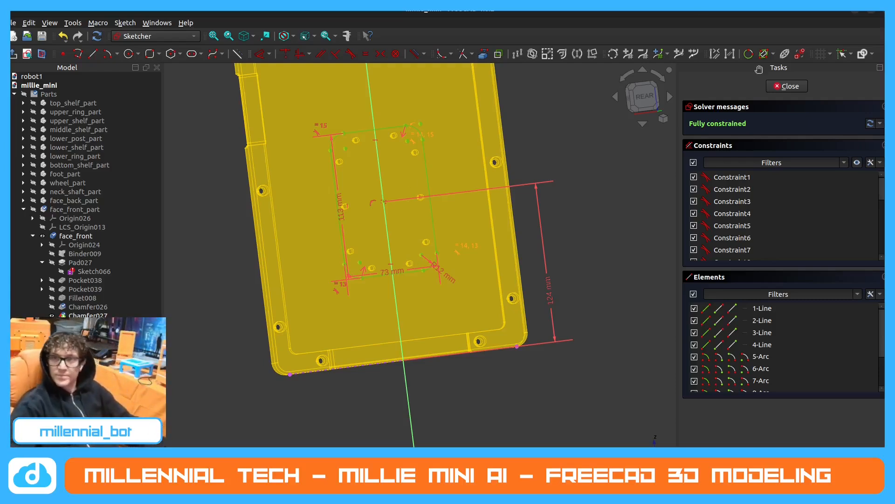
click(788, 86)
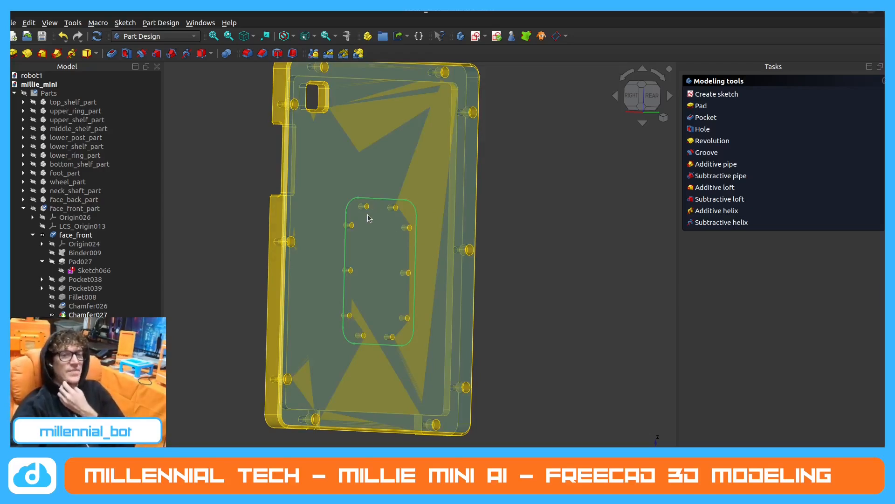
scroll(374, 223, up, 1)
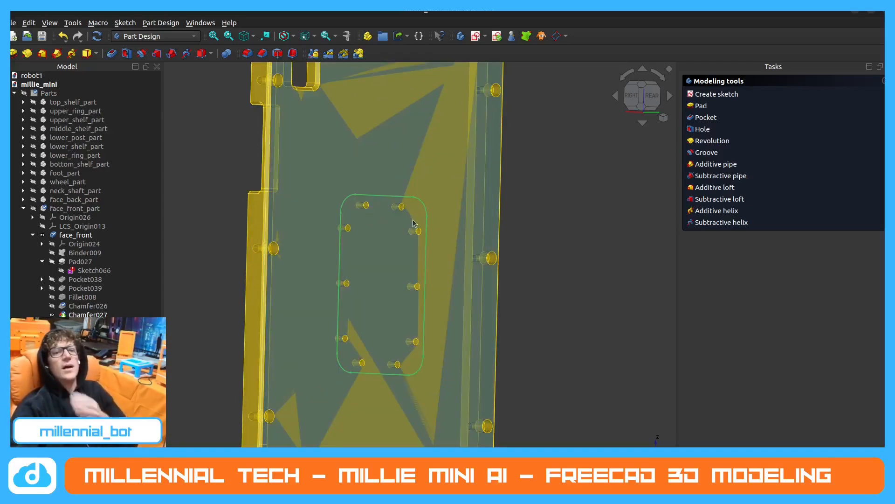
middle_drag(425, 238, 413, 225)
middle_drag(307, 238, 310, 246)
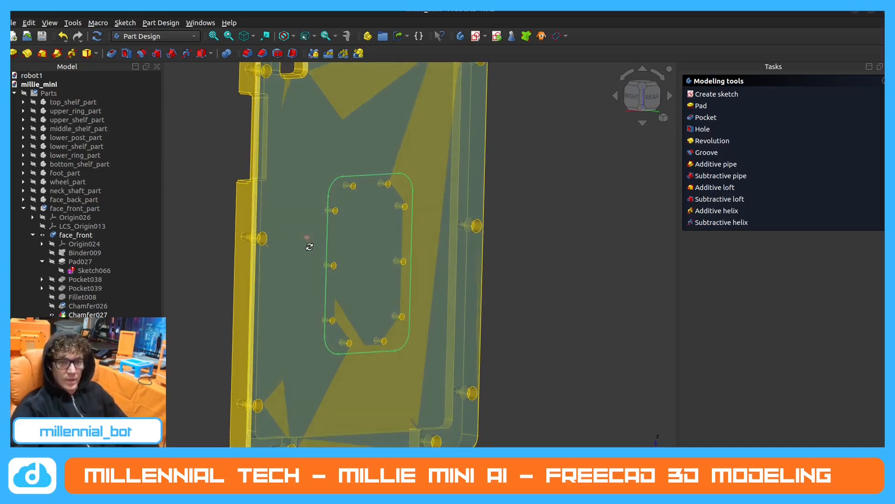
Check the rounded outline around the mounting holes and reopen its sketch for editing.
scroll(394, 222, up, 1)
mouse_move(398, 221)
middle_down()
mouse_move(328, 212)
mouse_move(383, 216)
middle_up()
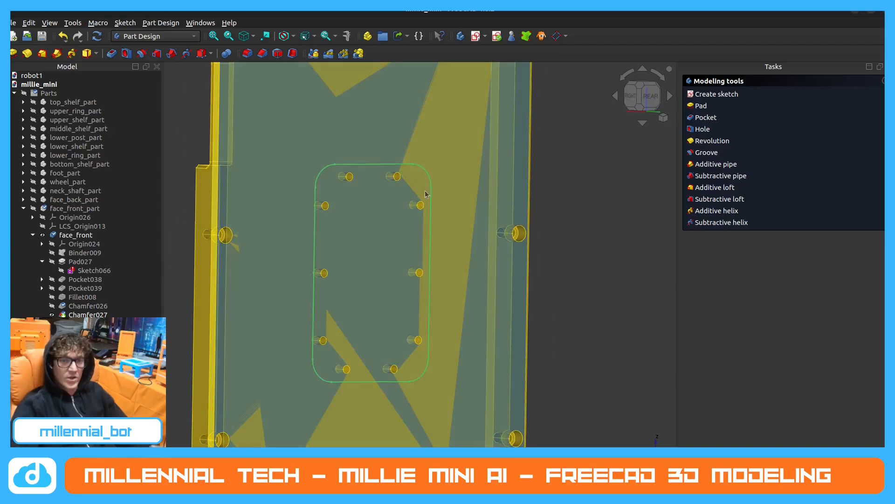
click(117, 306)
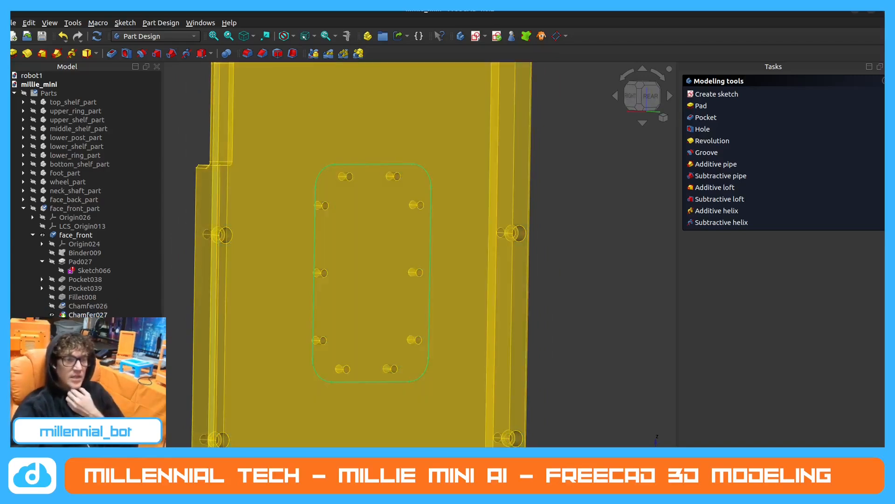
double_click(100, 333)
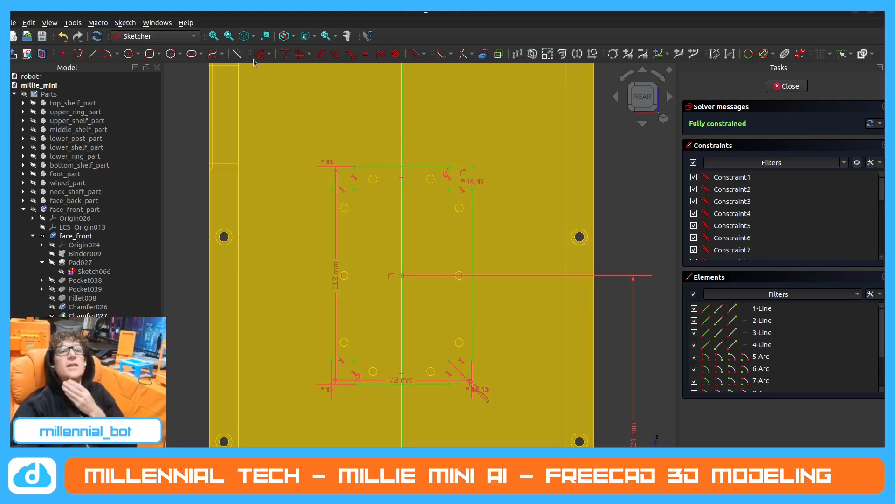
Import the edges of the top-left mounting hole and the three left-hand mounting holes into the sketch as external geometry.
click(483, 57)
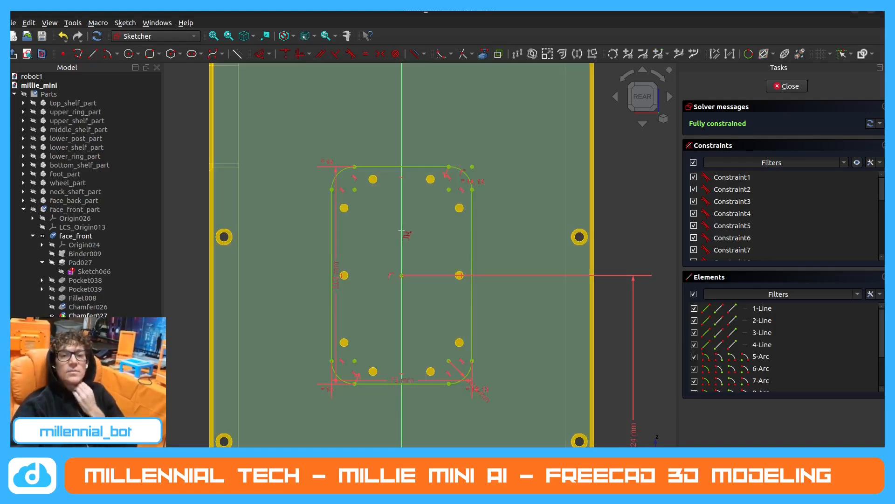
scroll(405, 233, up, 1)
middle_drag(387, 226, 371, 202)
click(372, 171)
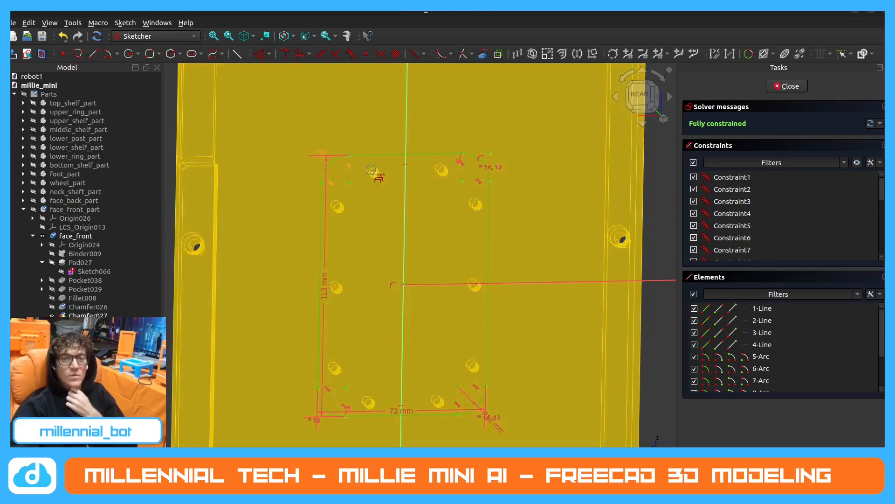
click(336, 205)
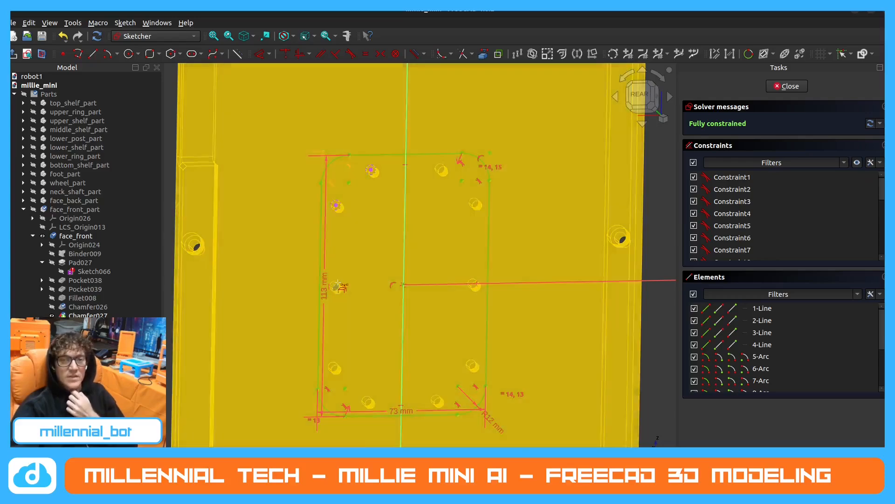
click(334, 286)
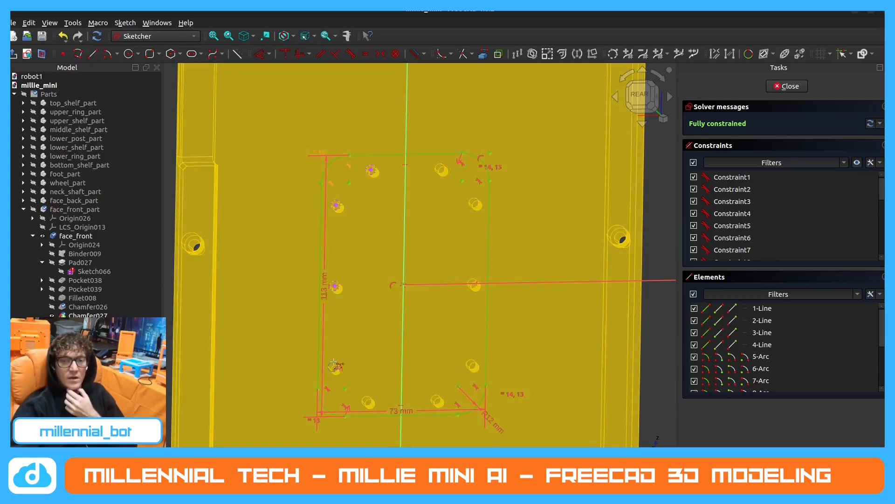
click(334, 364)
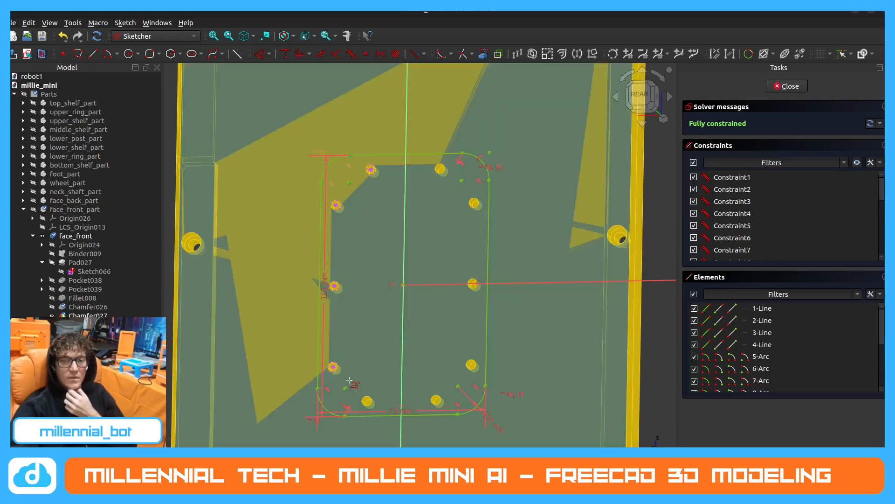
Import the edges of the remaining six mounting holes, along the bottom, right side and top right, as external geometry.
click(367, 398)
click(436, 399)
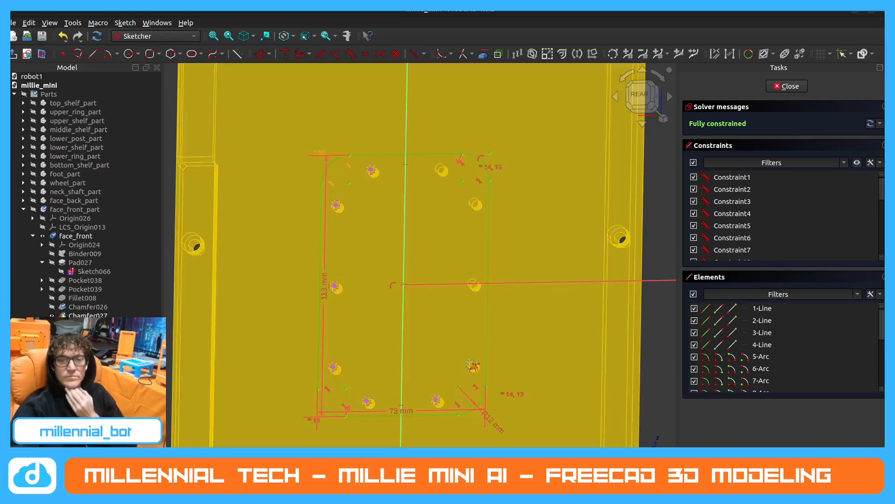
click(469, 363)
click(472, 283)
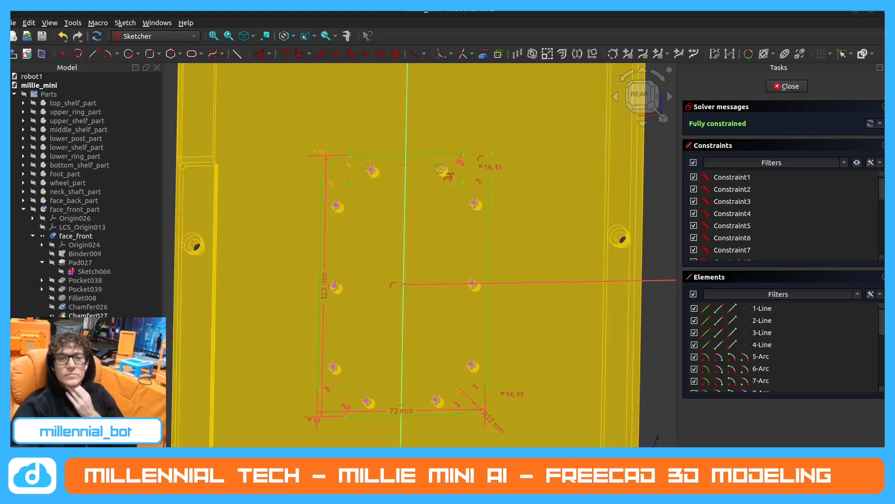
click(443, 169)
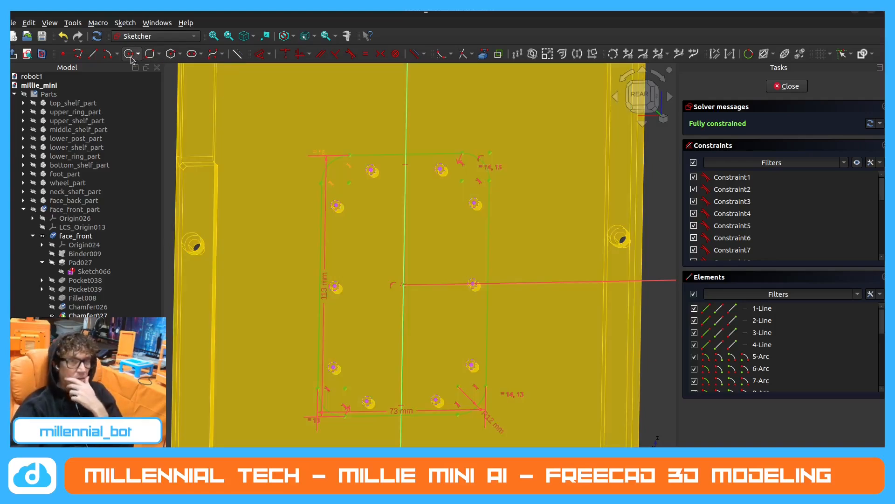
Draw 5 mm diameter circles centred on the two top mounting holes.
click(130, 53)
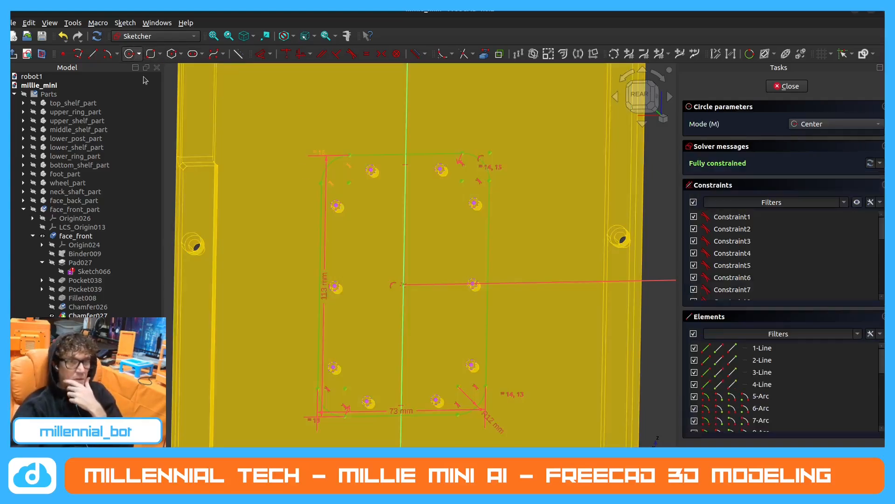
scroll(370, 173, up, 4)
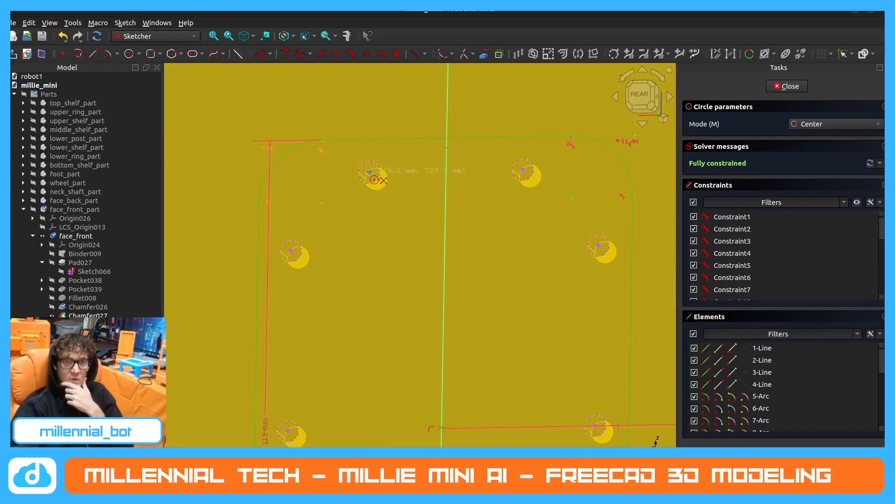
click(370, 172)
text(5)
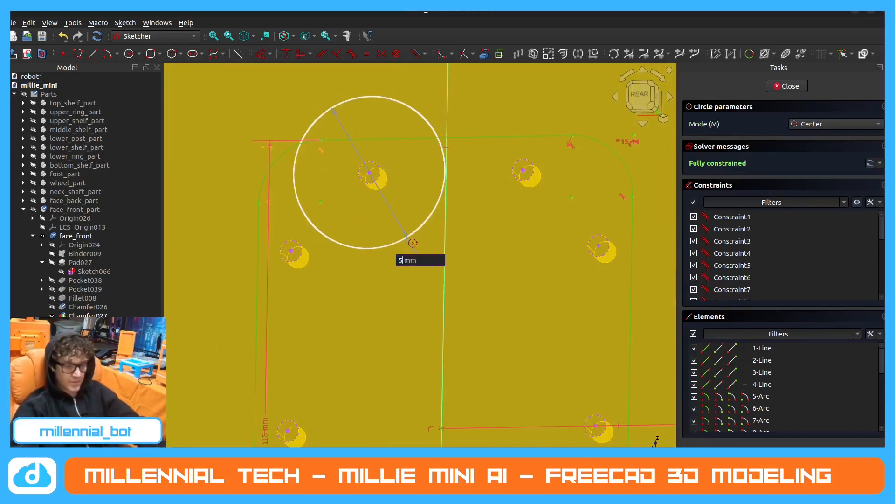
key(Return)
scroll(525, 171, up, 1)
click(523, 169)
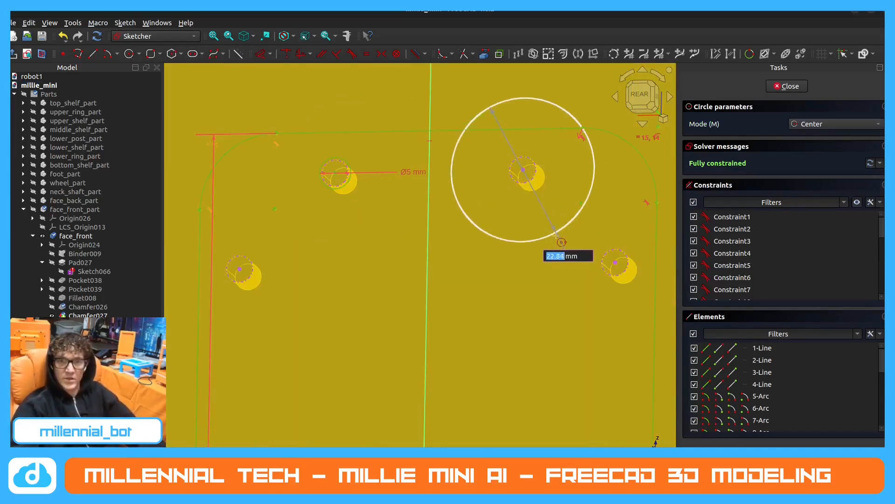
text(5)
key(Return)
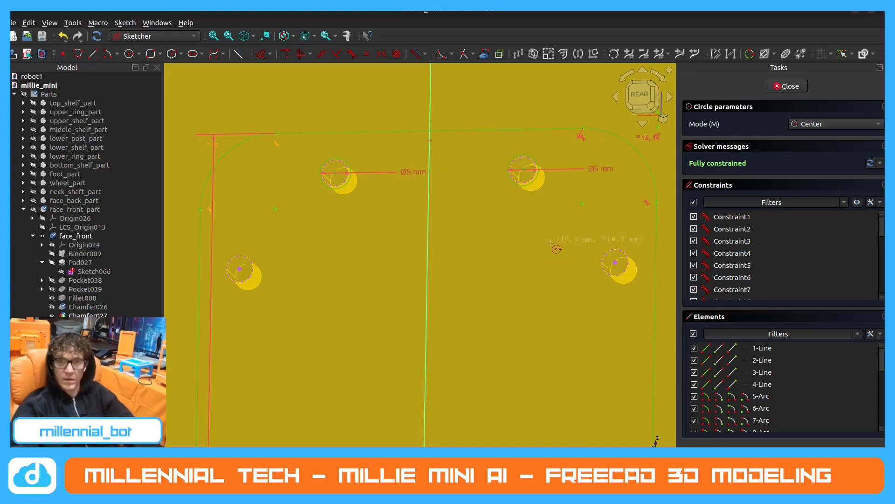
Draw 5 mm diameter circles centred on the upper mounting holes of the right and left sides.
click(615, 262)
text(5)
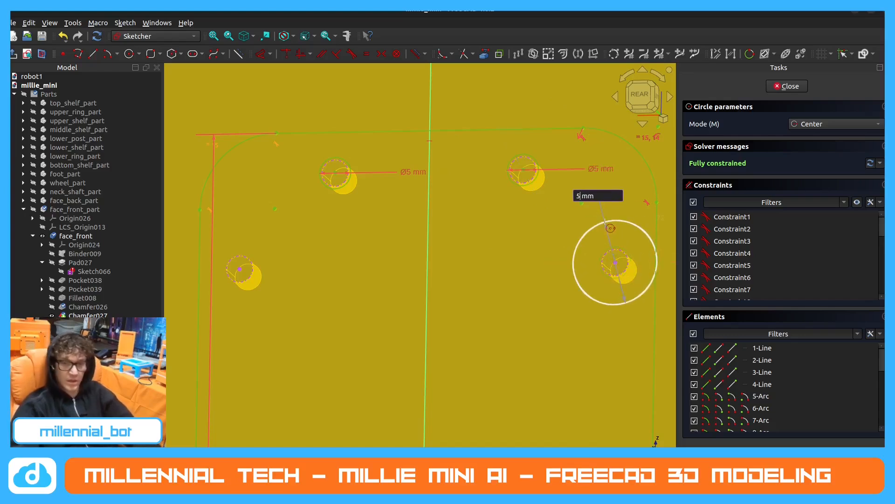
key(Return)
scroll(532, 202, down, 1)
scroll(541, 206, down, 2)
scroll(367, 249, up, 3)
click(376, 233)
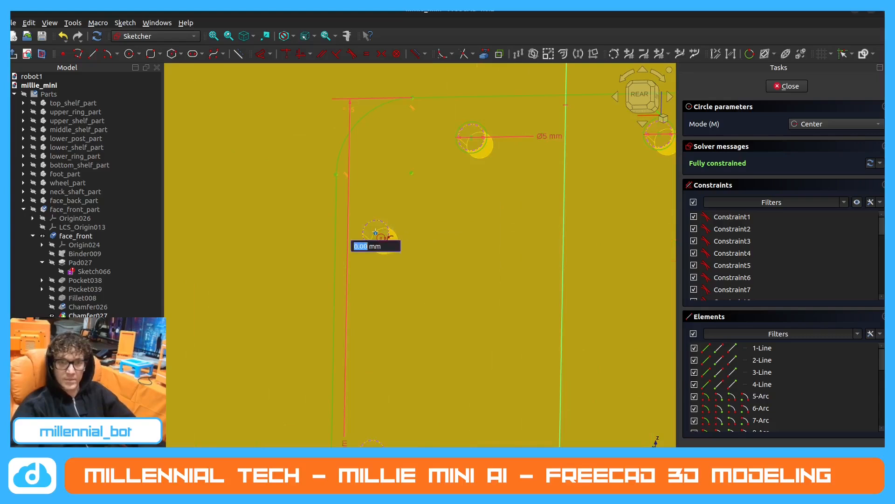
text(5)
key(Return)
Draw 5 mm diameter circles centred on the middle and lower mounting holes of the left side.
scroll(465, 295, down, 2)
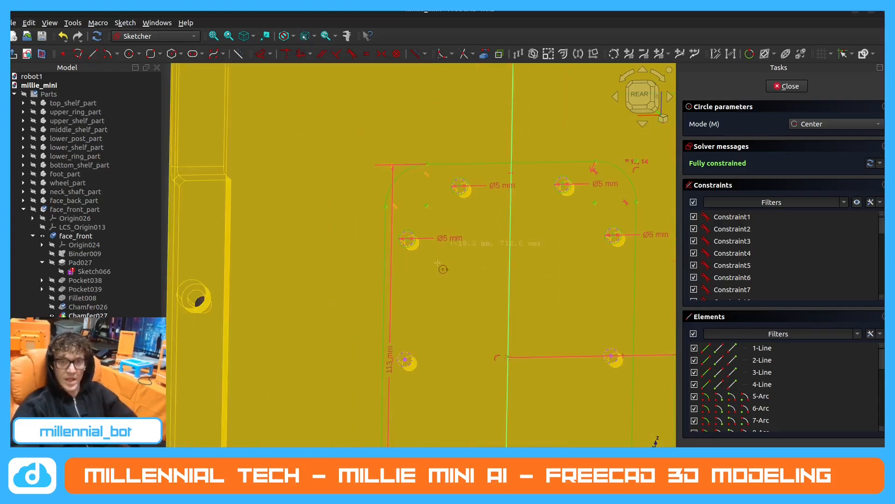
scroll(409, 372, up, 3)
click(410, 342)
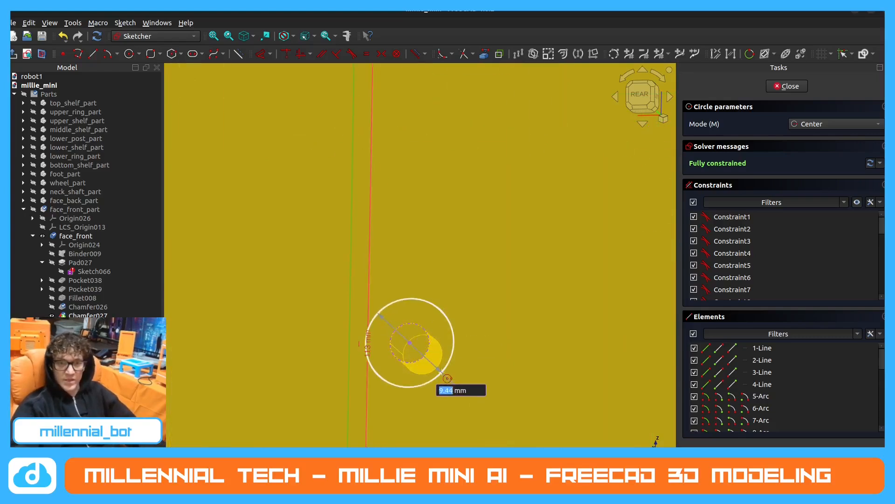
text(5)
key(Return)
scroll(438, 369, down, 4)
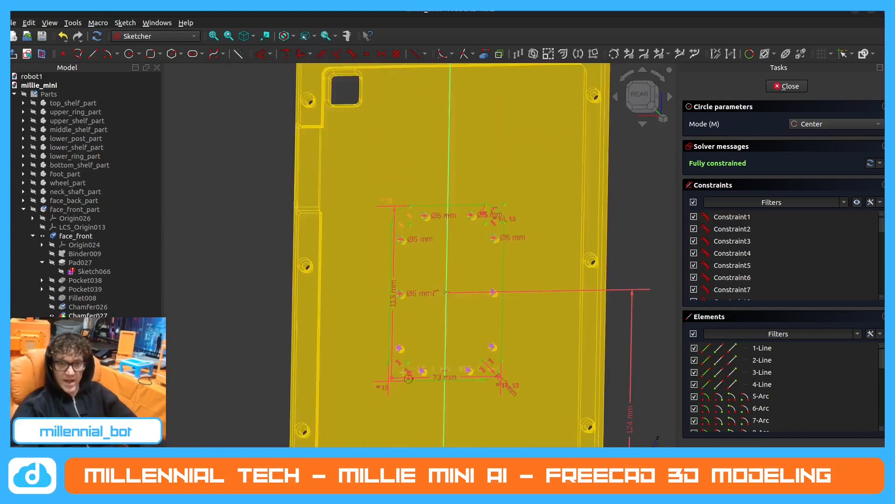
scroll(403, 329, up, 2)
click(395, 304)
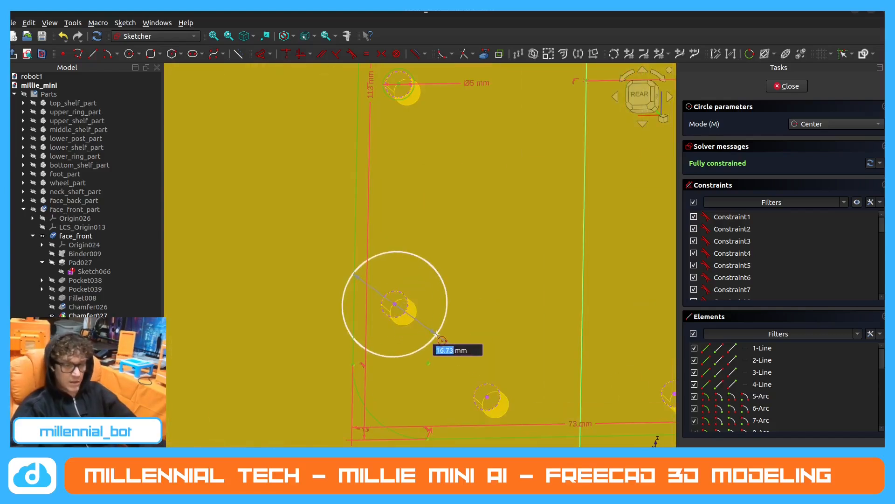
text(5)
key(Return)
Draw 5 mm diameter circles centred on the two bottom mounting holes.
scroll(420, 336, down, 3)
scroll(401, 359, up, 4)
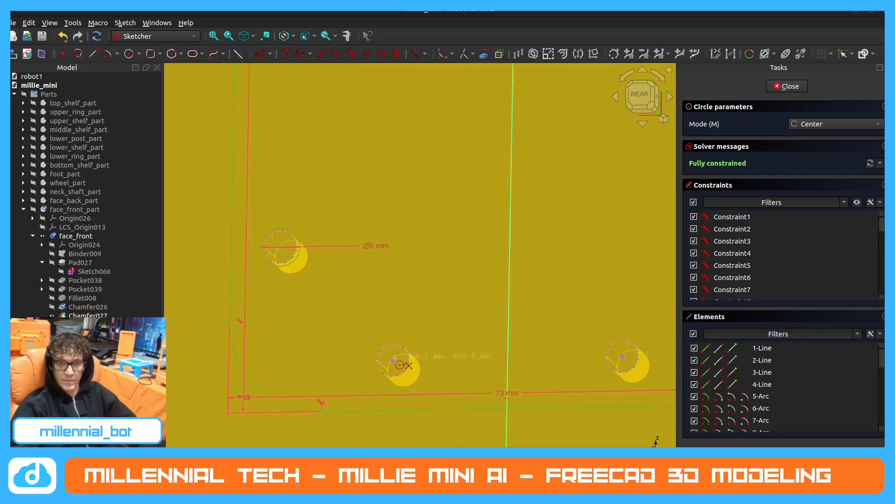
click(393, 360)
text(5)
key(Return)
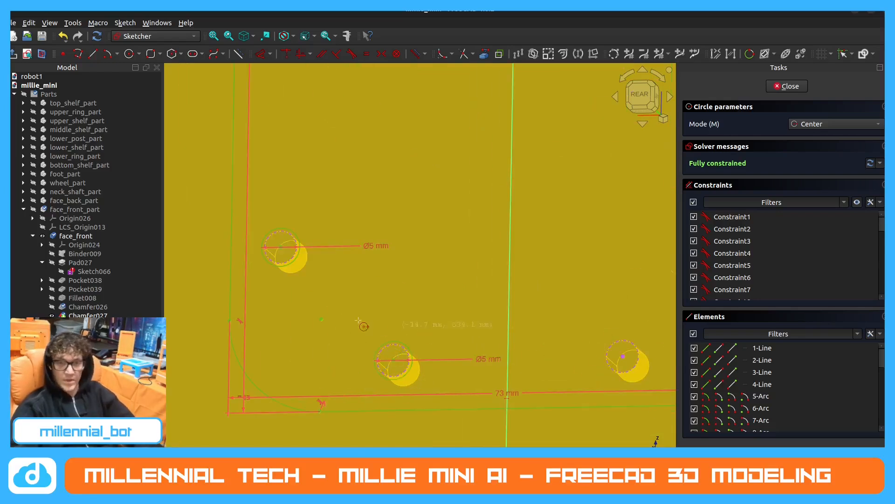
scroll(359, 322, down, 3)
scroll(473, 336, up, 3)
click(477, 336)
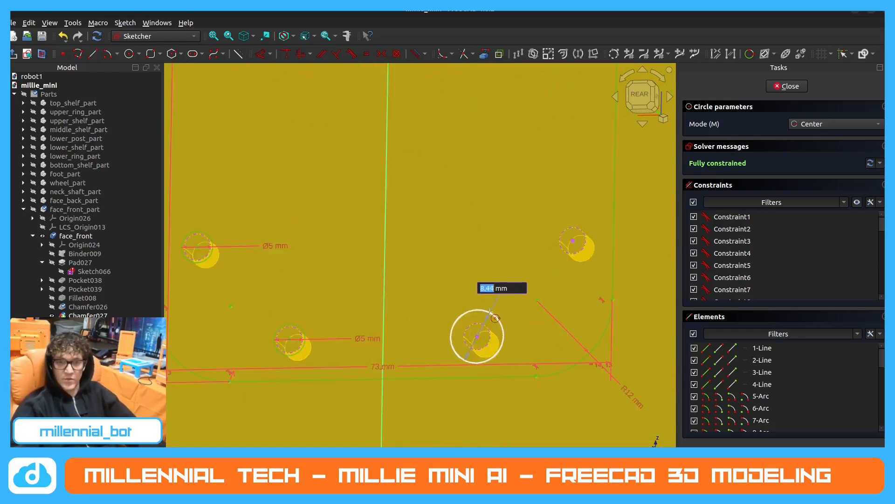
text(5)
key(Return)
Draw 5 mm diameter circles centred on the lower and middle mounting holes of the right side.
scroll(494, 322, down, 3)
scroll(517, 294, up, 3)
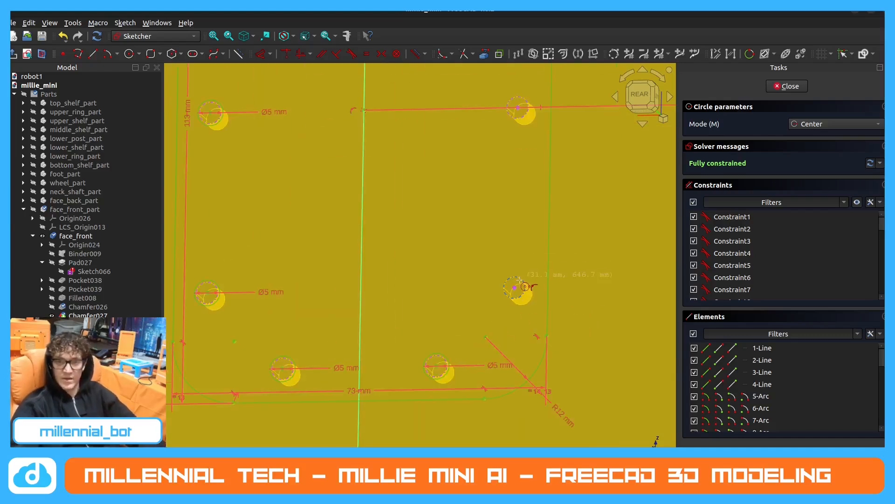
click(515, 286)
text(5)
key(Return)
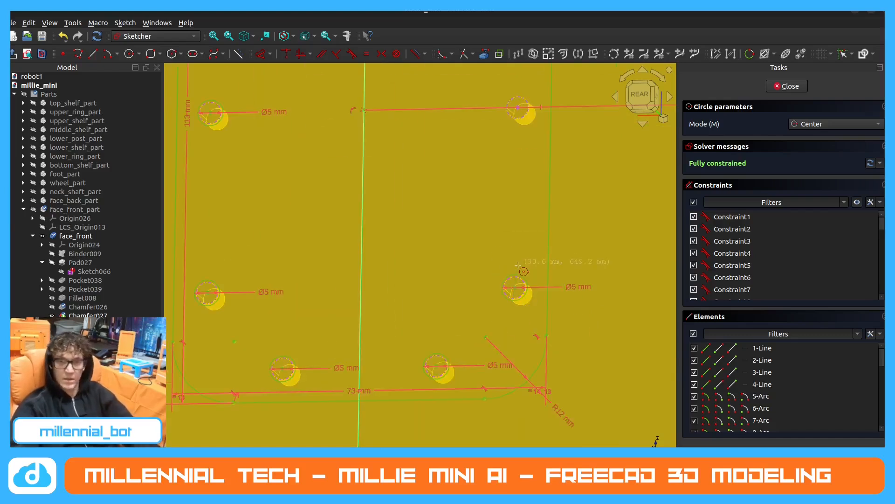
scroll(515, 280, down, 4)
scroll(514, 186, up, 5)
click(513, 187)
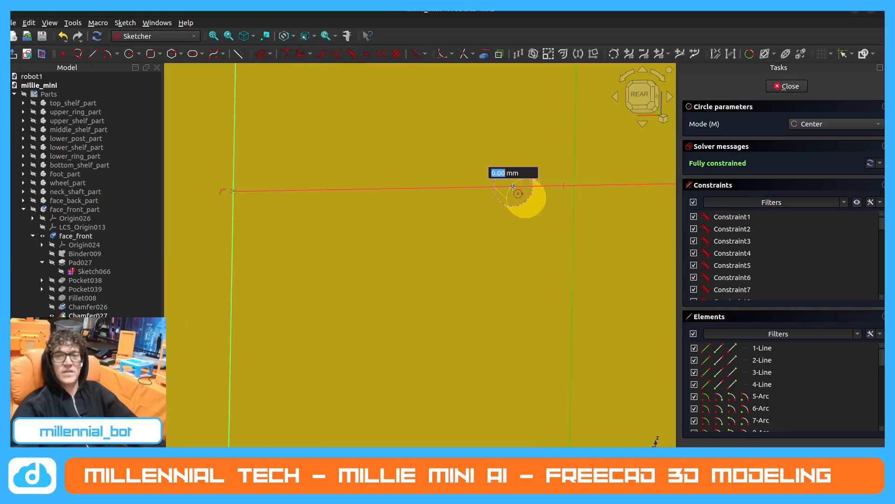
text(5)
key(Return)
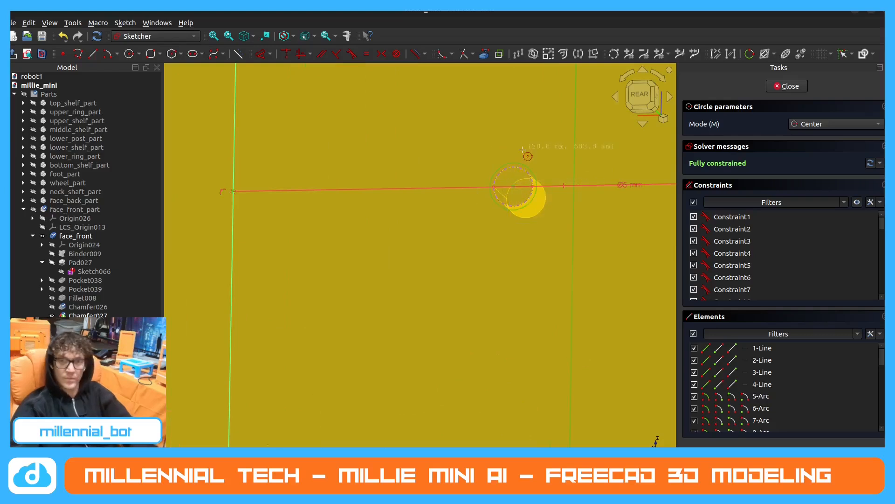
Close the sketch and pad the rounded outline with its ten holes to a length of 5 mm.
scroll(528, 156, down, 5)
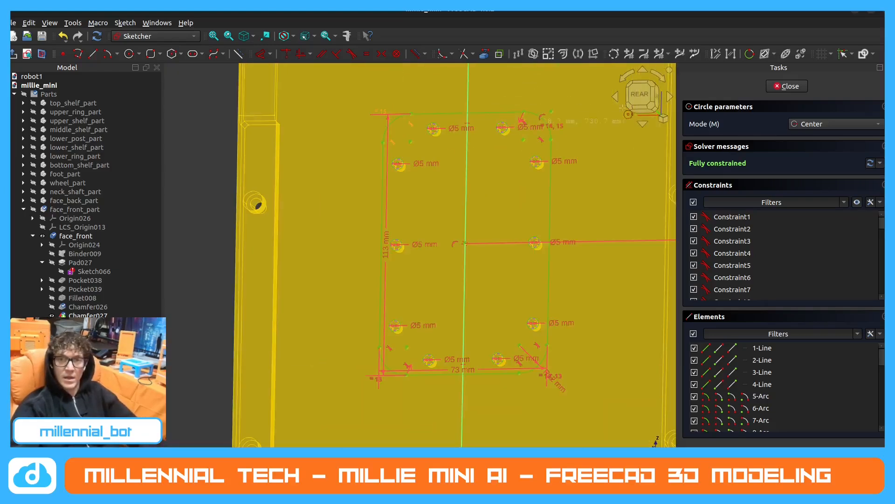
click(787, 86)
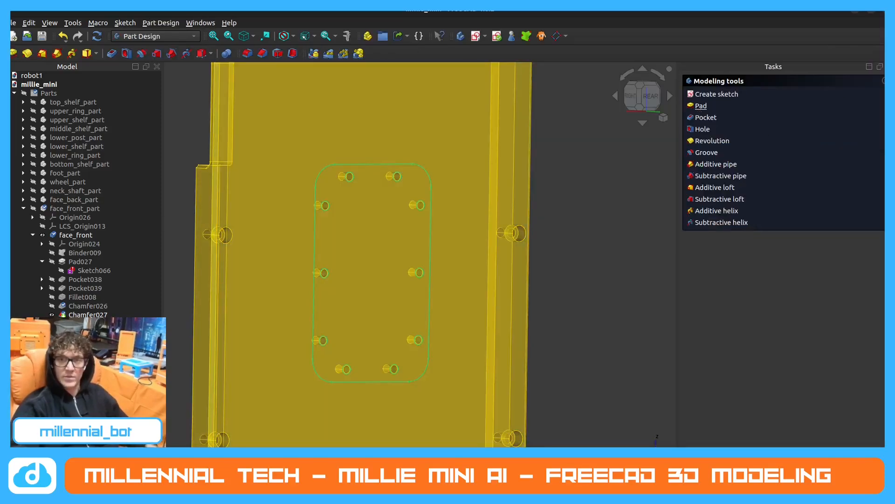
click(701, 106)
text(5)
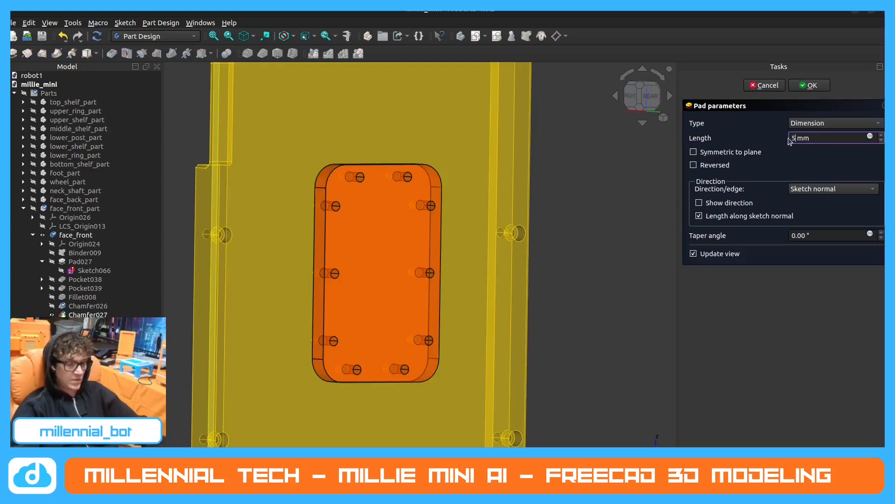
key(Return)
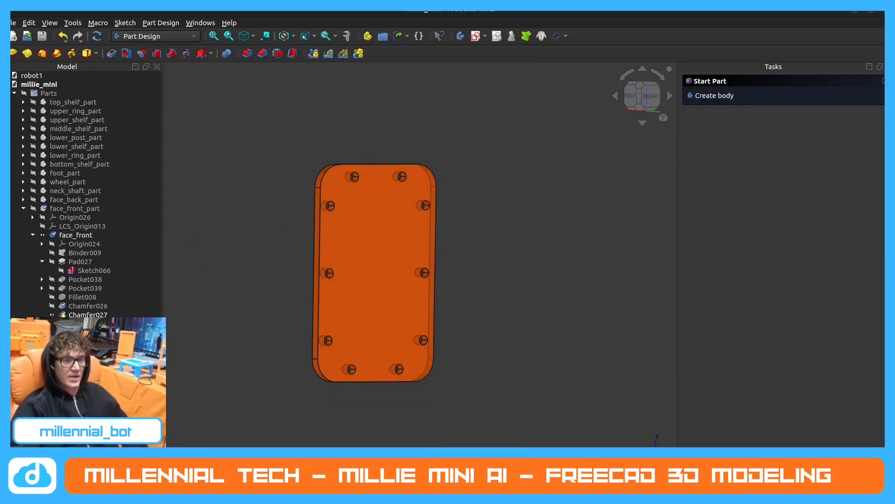
Show face_back_part and inspect how the padded plate lines up with its mounting holes.
click(34, 202)
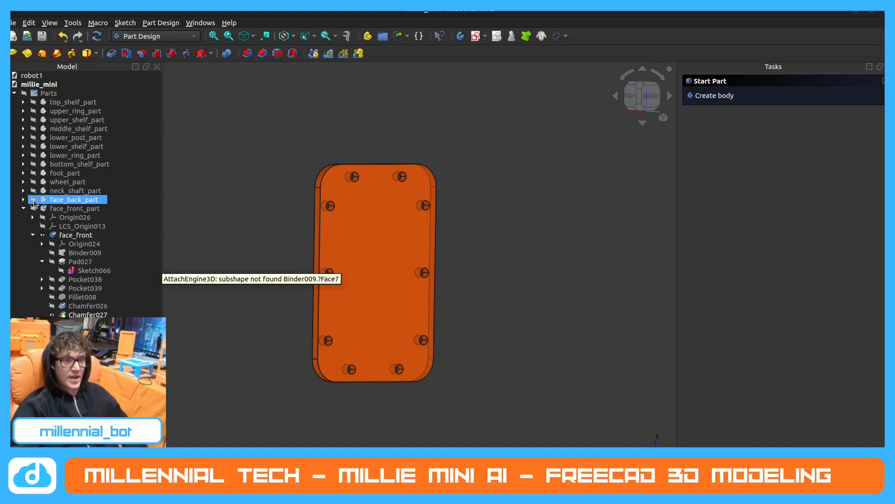
click(33, 200)
click(584, 205)
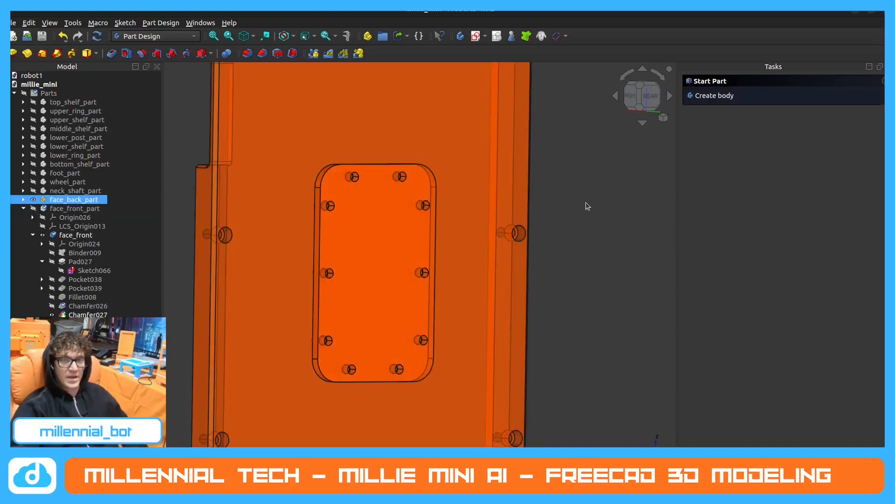
scroll(576, 212, down, 2)
scroll(420, 205, up, 4)
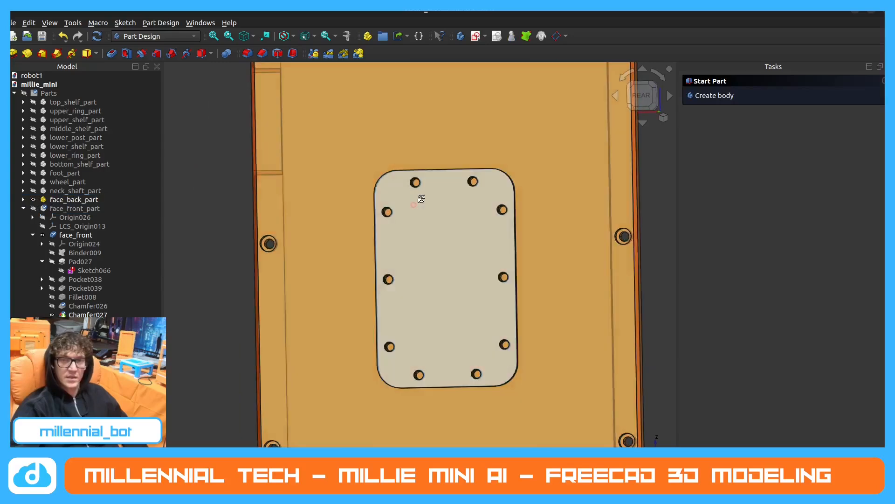
Inspect the plate's hole alignment and start a new sketch on the plate's rear face.
scroll(399, 184, up, 5)
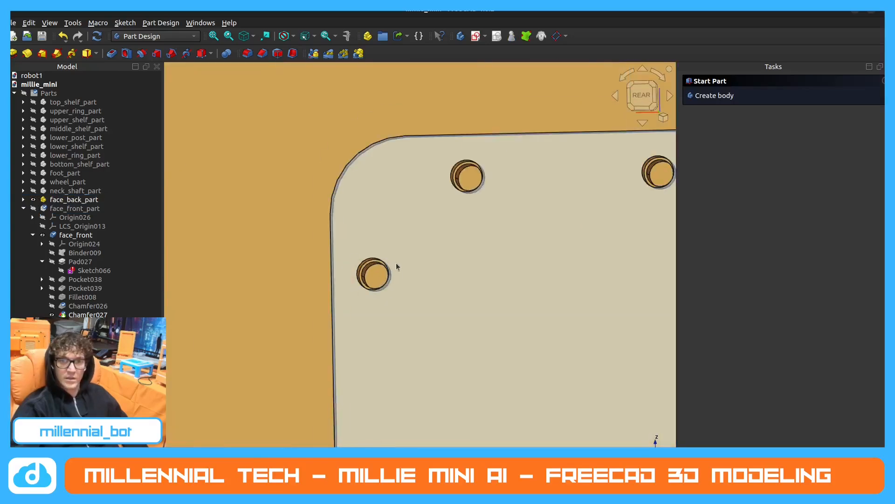
scroll(411, 268, down, 5)
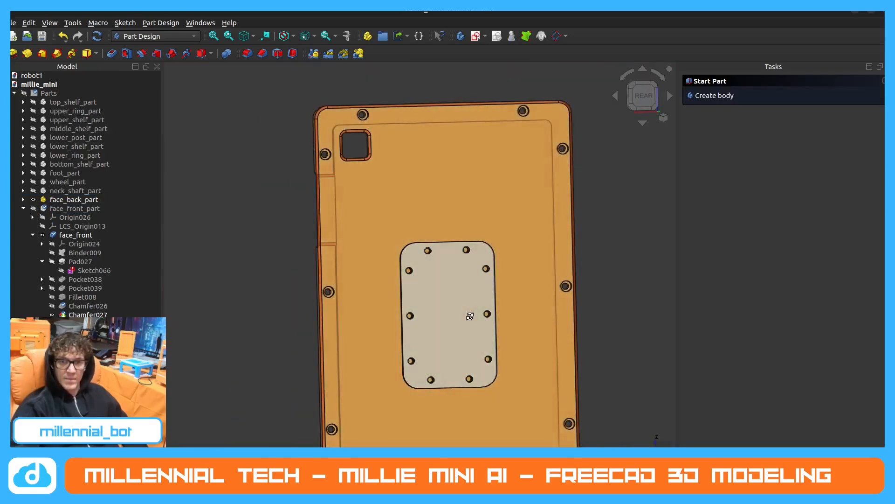
click(457, 300)
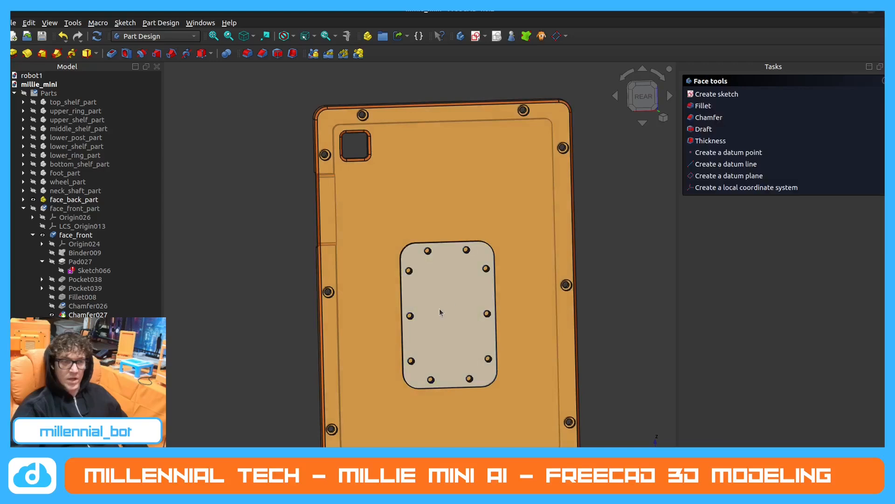
click(716, 93)
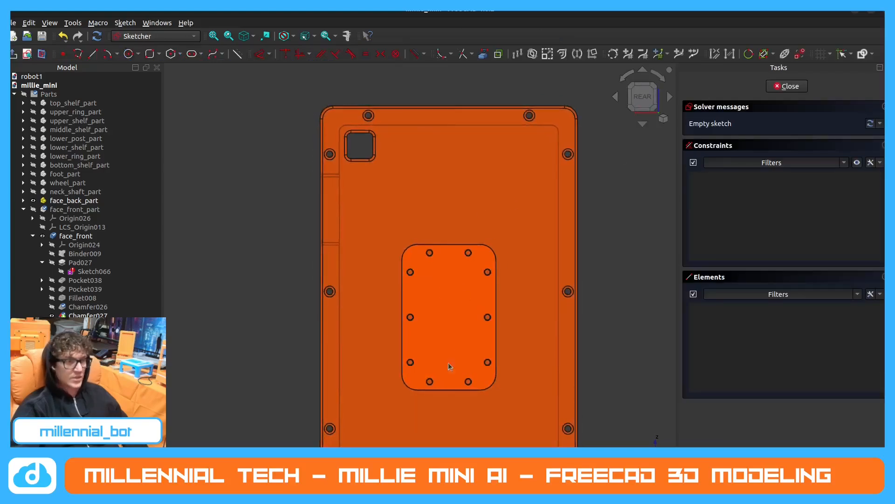
Project the plate's straight top and bottom edges into the sketch as external geometry.
scroll(429, 315, down, 3)
scroll(417, 304, up, 4)
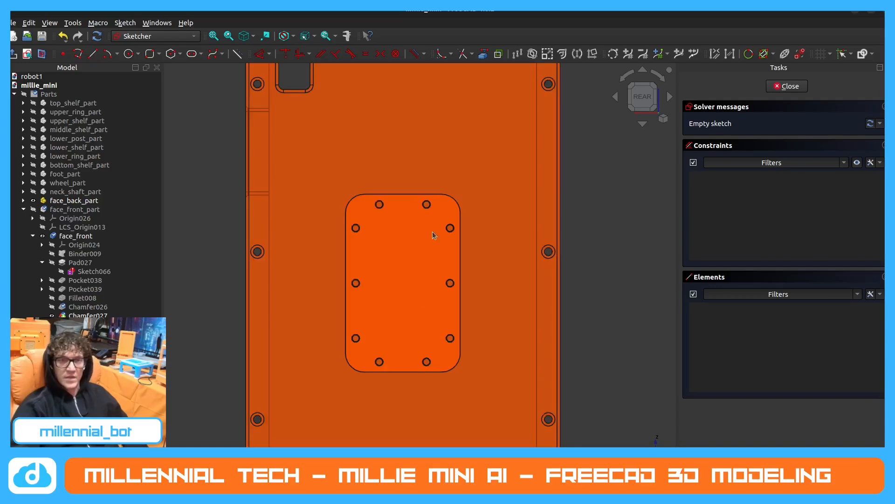
click(483, 56)
middle_drag(397, 227, 386, 204)
click(390, 196)
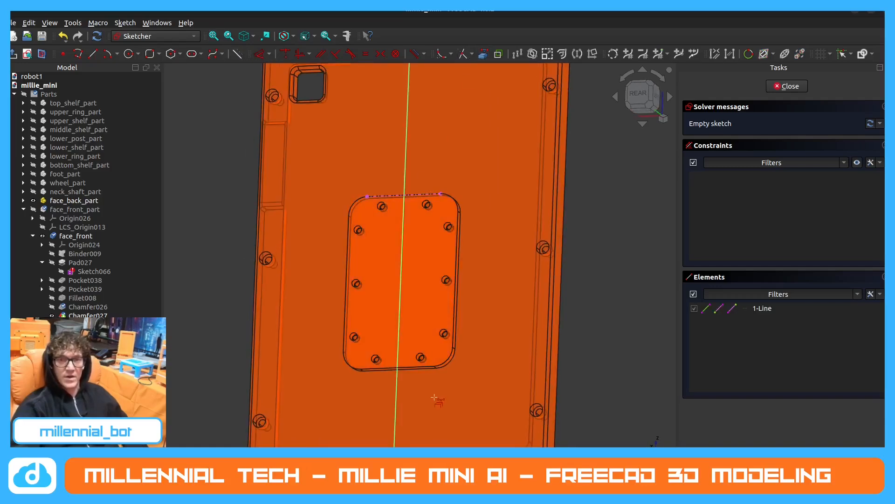
click(403, 367)
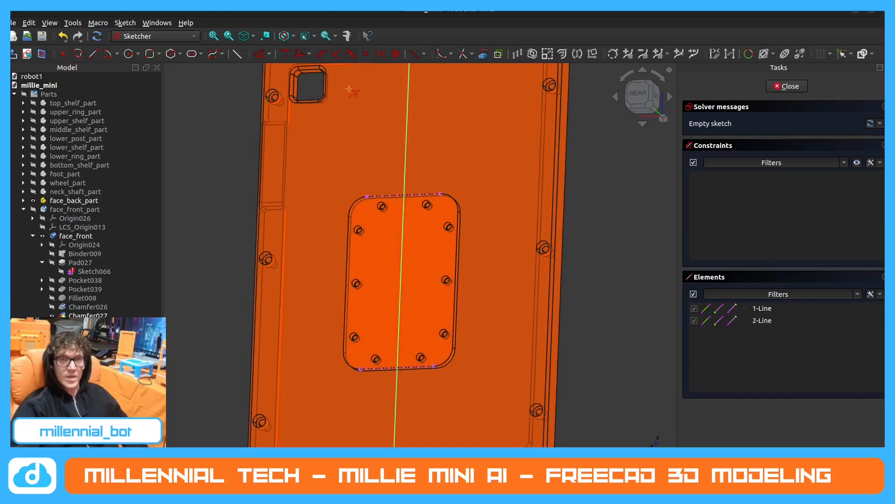
Draw a rounded rectangle from its centre on the vertical axis, 50 mm wide and 90 mm high with 9 mm corner radius.
click(150, 54)
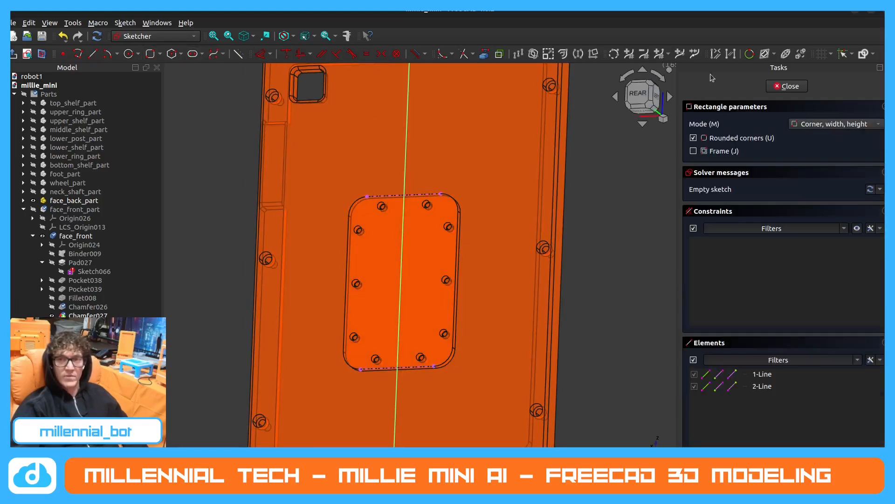
click(813, 125)
click(821, 137)
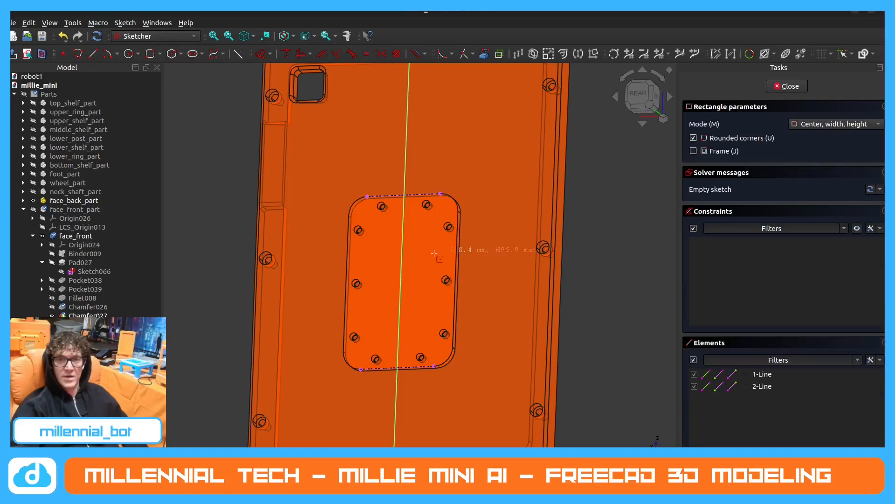
click(400, 280)
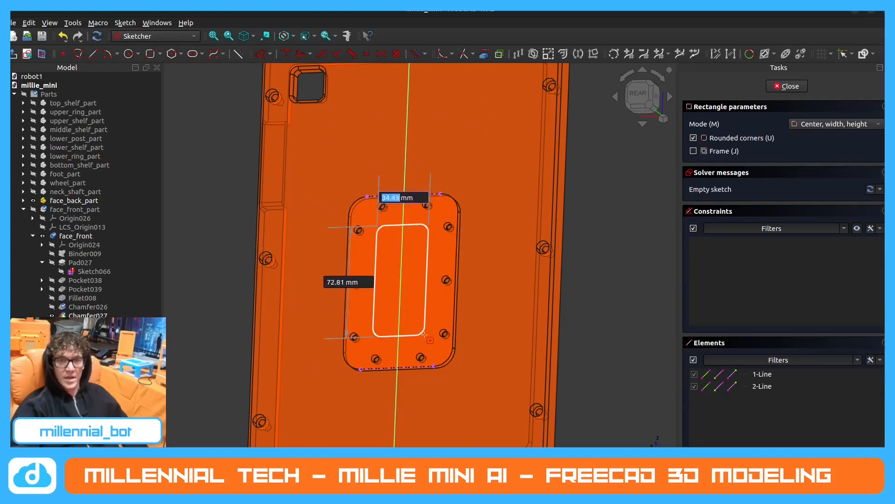
text(50)
key(Tab)
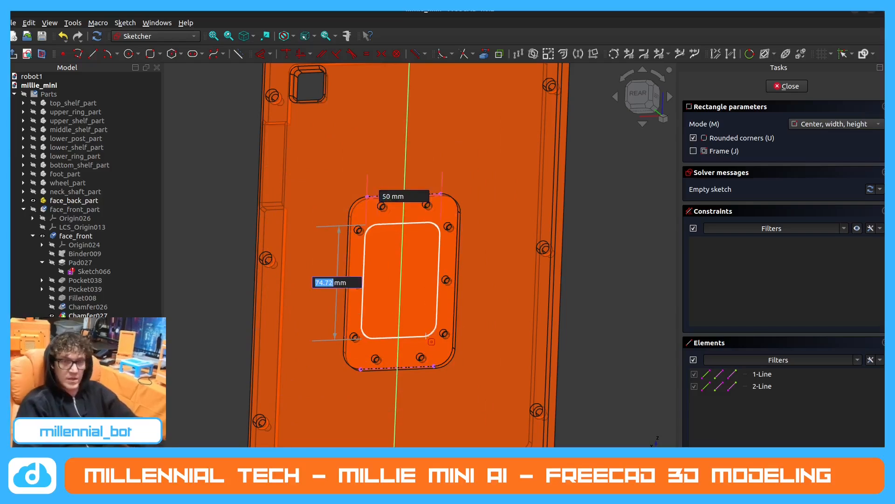
text(90)
key(Tab)
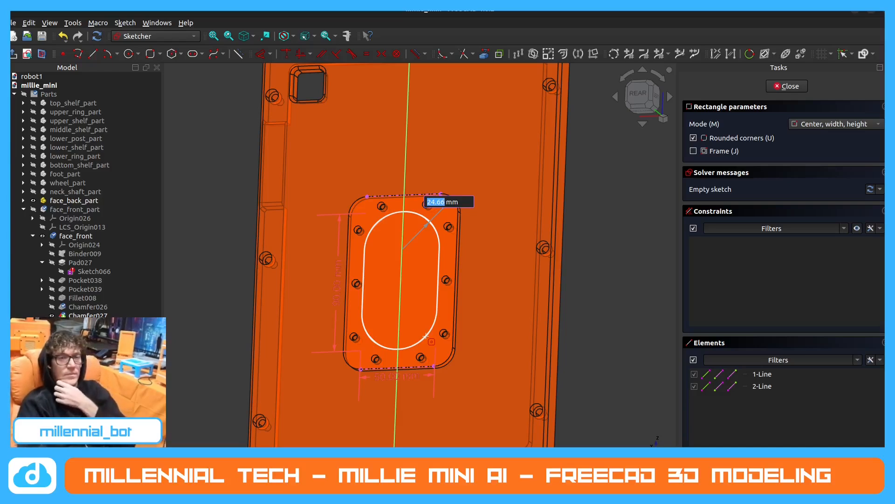
text(9)
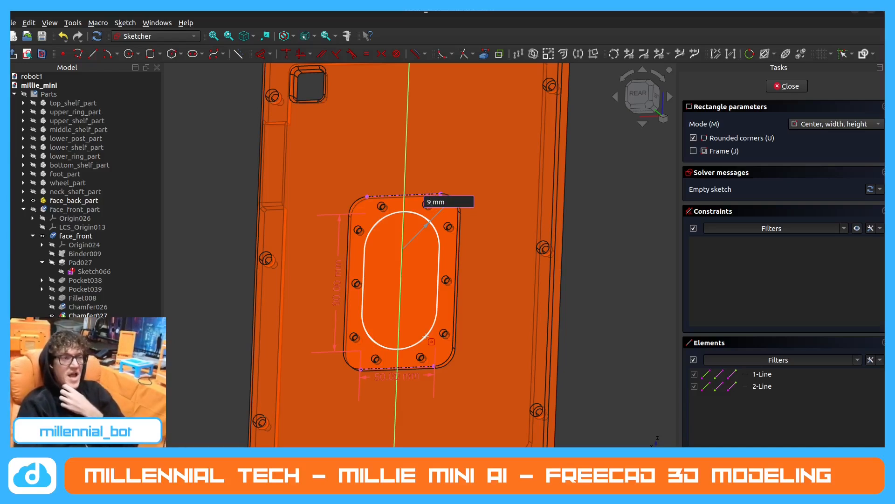
key(Return)
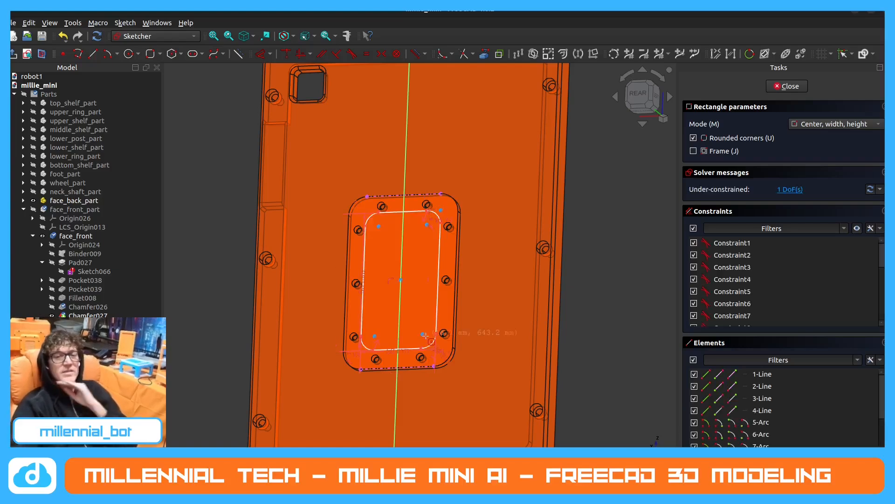
key(Escape)
Switch to the robot1 document and examine the plate and its raised rim on the back of the face.
click(323, 452)
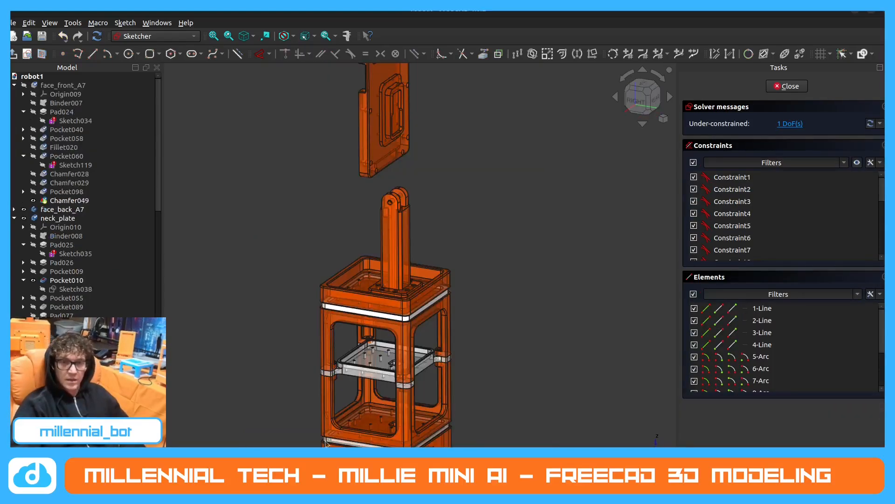
scroll(397, 102, up, 5)
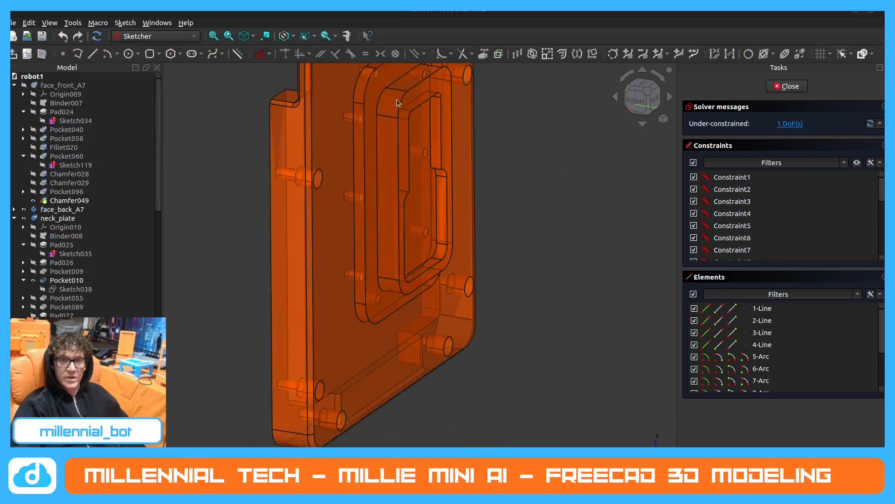
scroll(418, 358, down, 2)
scroll(443, 212, up, 2)
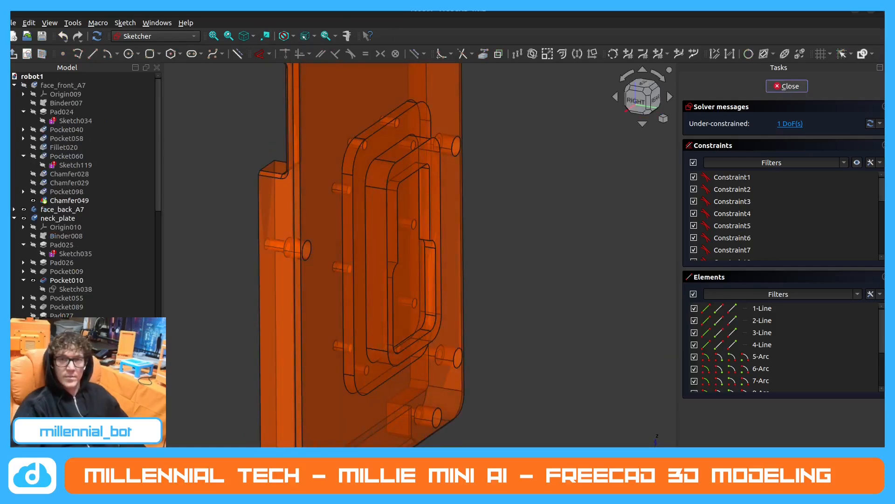
Close the sketch and measure the corner radii of the reference plate's outline, raised rim and inner opening.
click(788, 87)
click(347, 37)
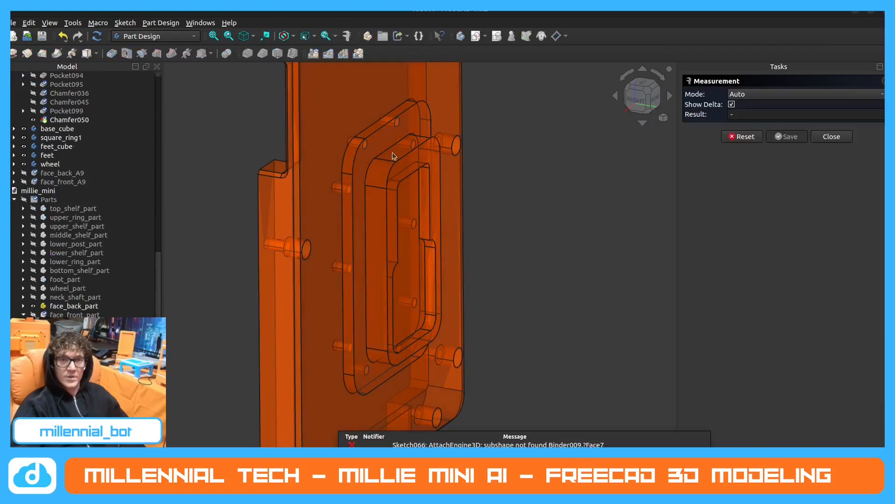
click(390, 175)
key(Escape)
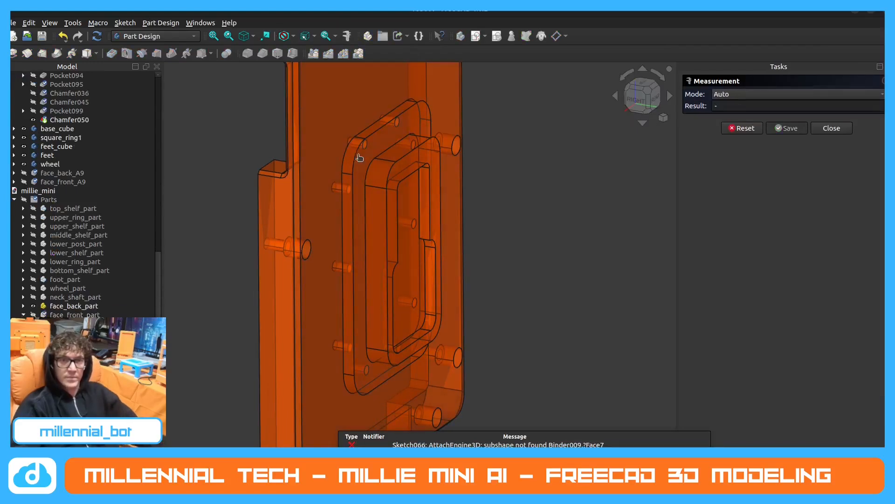
click(355, 155)
key(Escape)
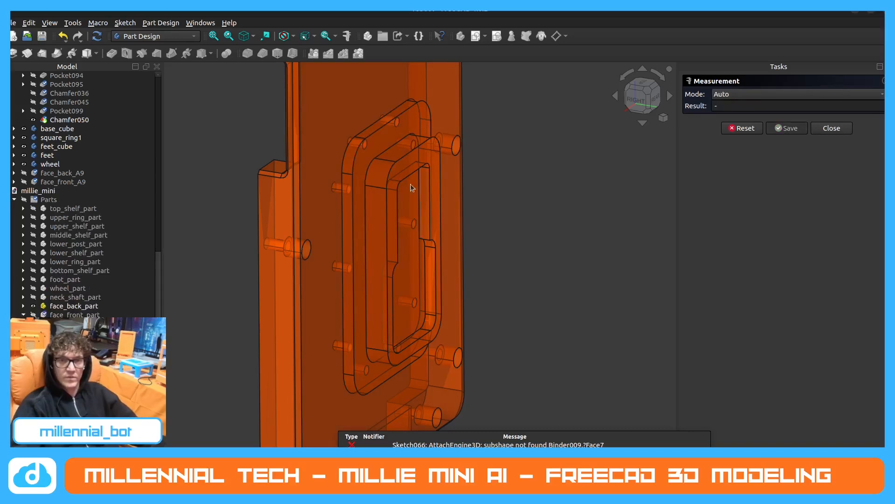
click(398, 184)
key(Escape)
click(399, 184)
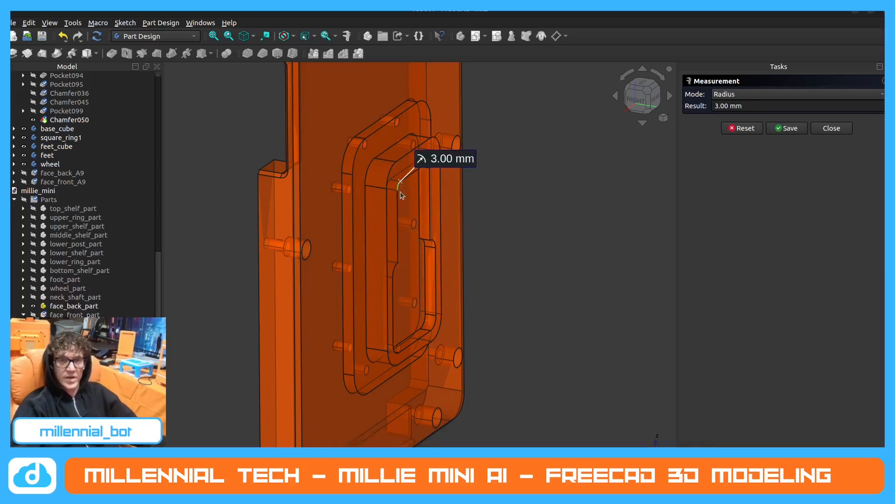
key(Escape)
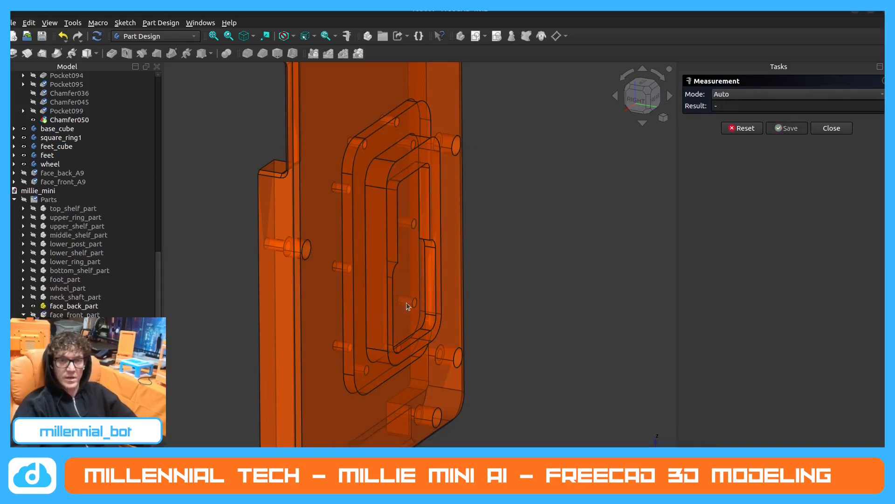
click(436, 324)
key(Escape)
Return to the millie_mini document and reopen the rounded rectangle's sketch for editing.
key(ctrl+Tab)
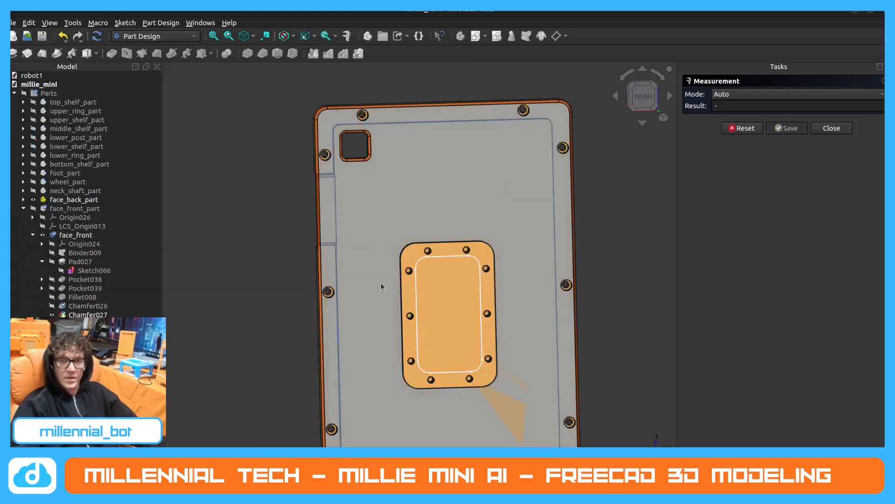
middle_drag(380, 282, 438, 262)
scroll(443, 309, up, 1)
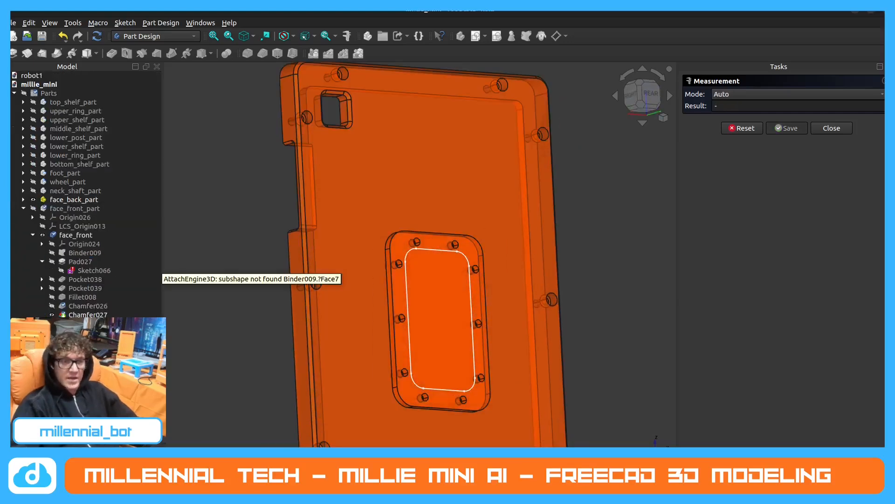
double_click(93, 271)
click(492, 248)
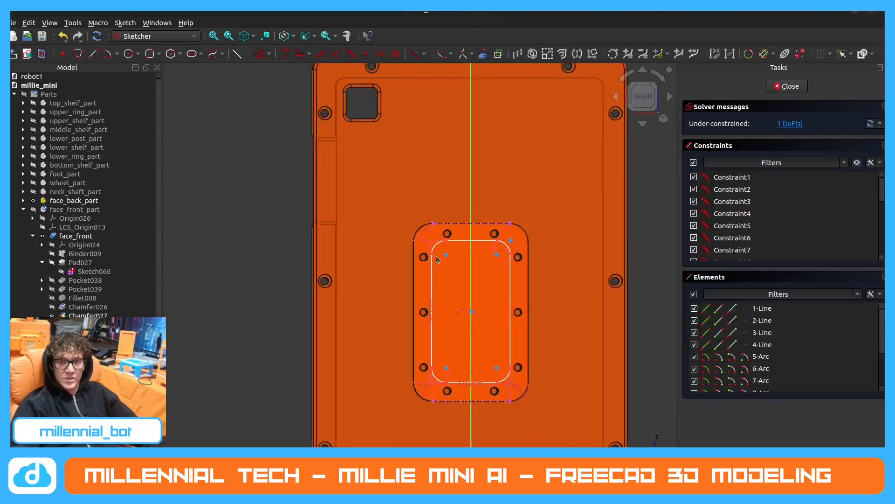
Shift the rounded rectangle slightly downward along the vertical axis to test its remaining freedom.
scroll(495, 310, up, 2)
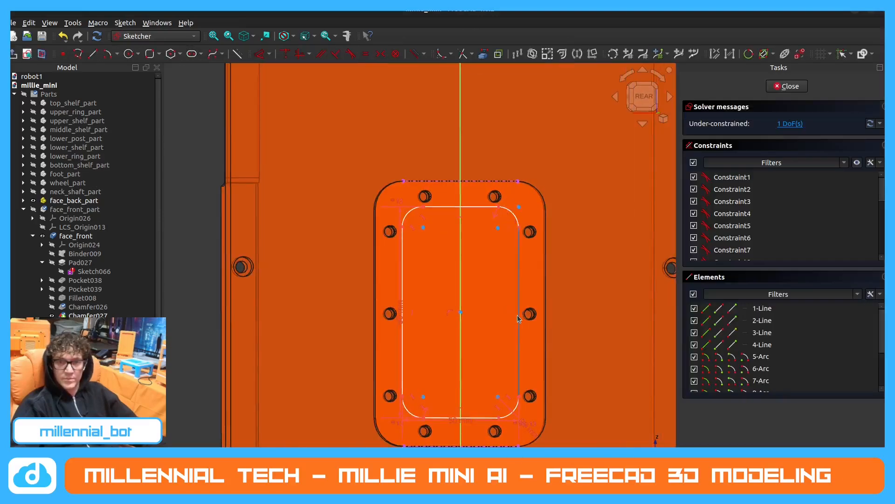
mouse_move(519, 318)
mouse_down()
mouse_move(527, 350)
mouse_move(526, 326)
mouse_up()
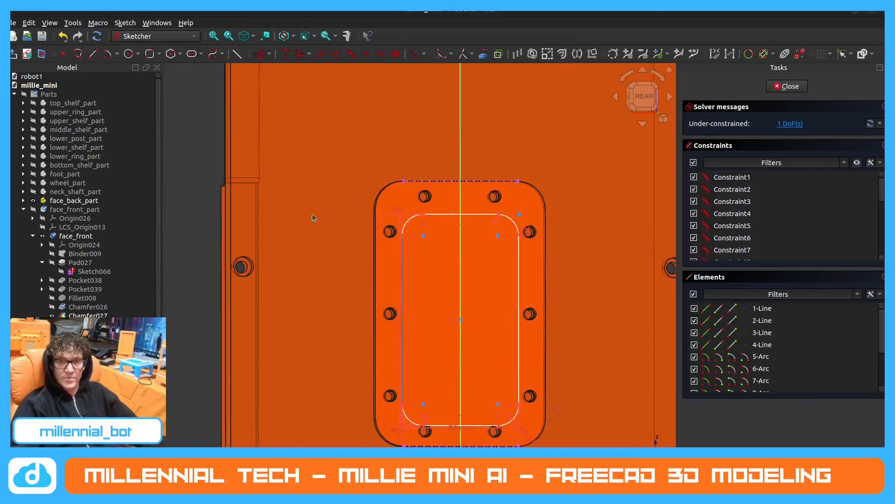
scroll(246, 218, down, 1)
scroll(432, 292, up, 1)
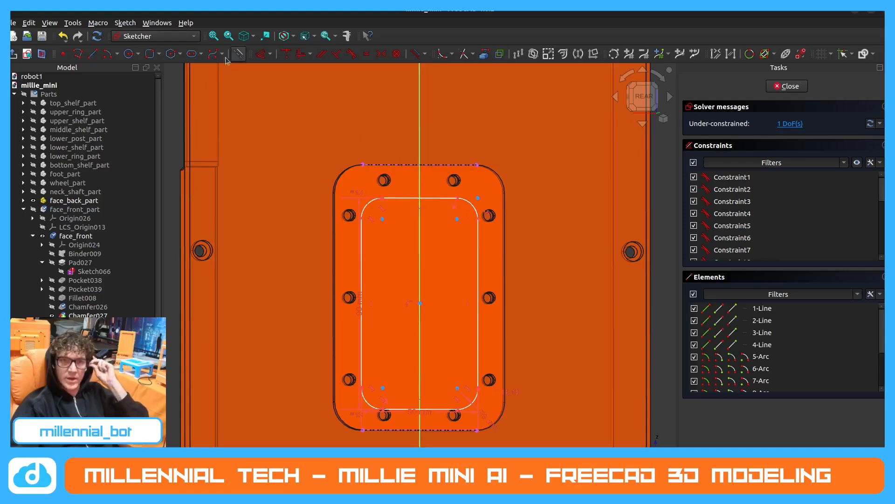
Draw a 113 mm vertical construction line along the axis from the plate's top edge to its bottom edge.
click(93, 53)
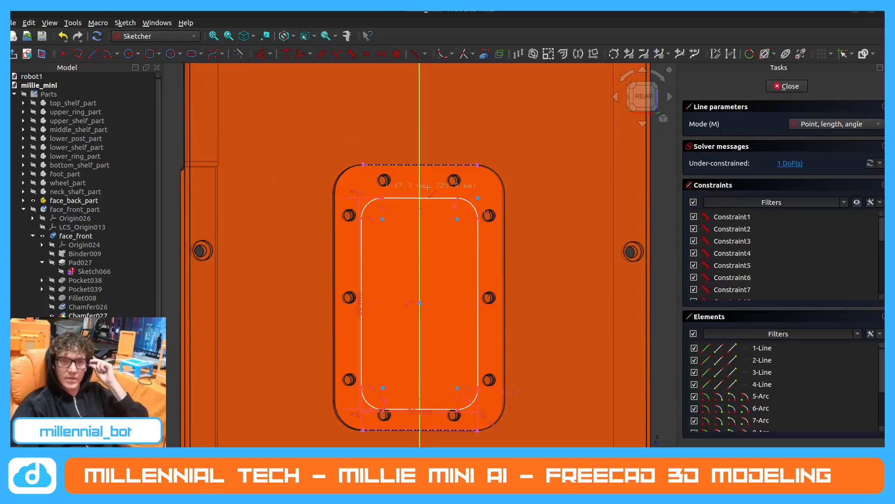
click(420, 165)
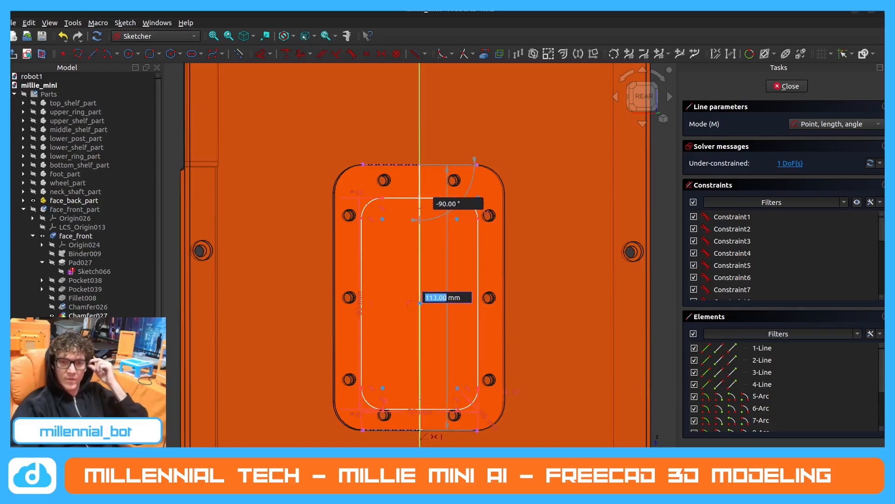
click(421, 429)
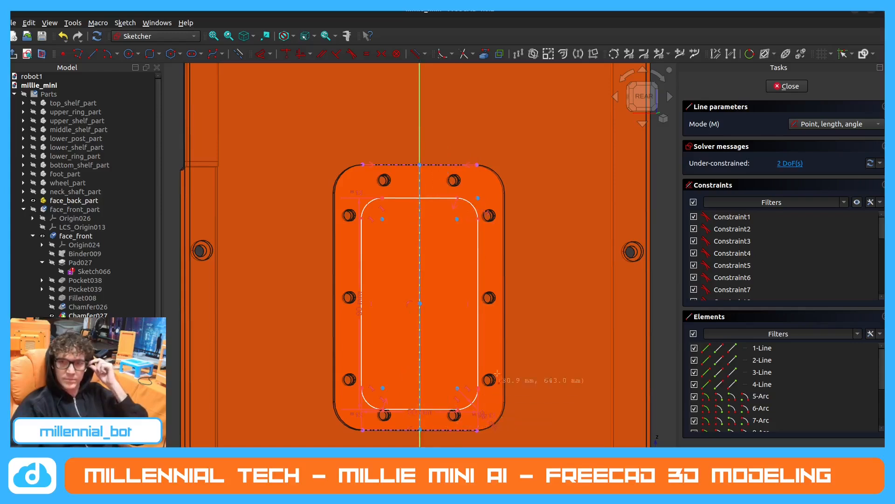
key(Escape)
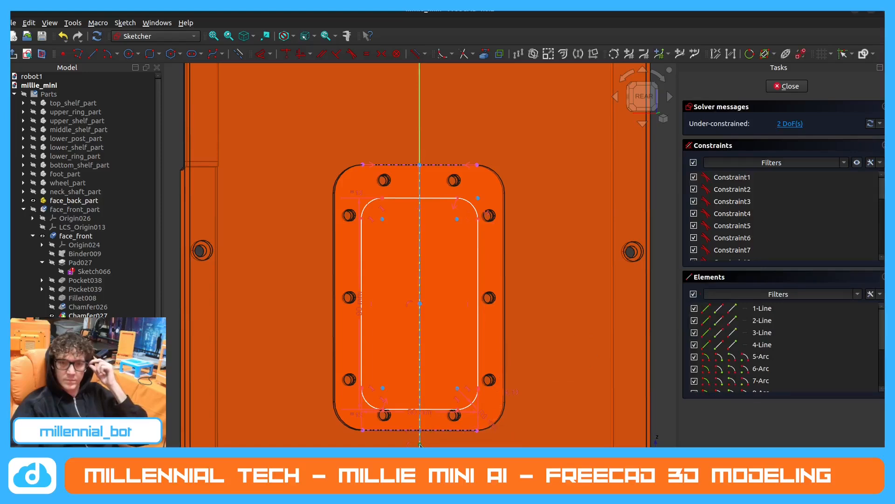
Constrain the construction line's lower endpoint to the plate's bottom edge and shift the rounded rectangle downward along the line.
click(420, 444)
click(434, 431)
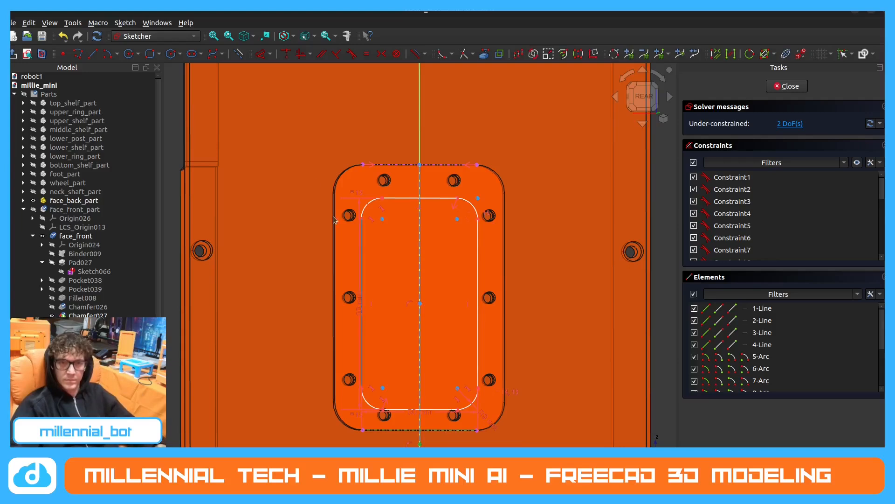
click(286, 55)
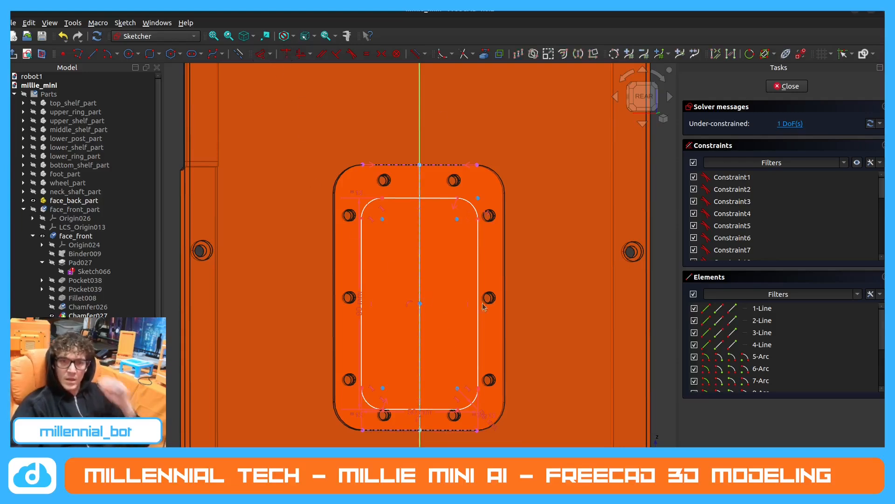
drag(484, 306, 484, 333)
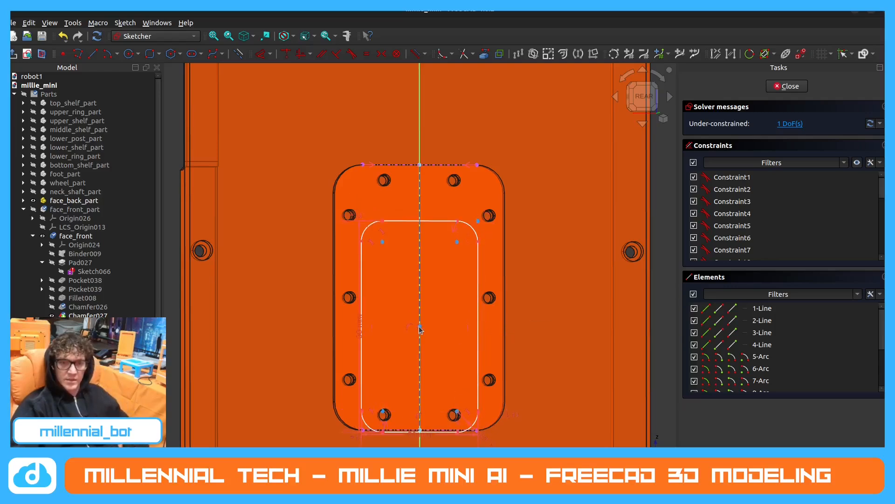
Shift the rounded rectangle upward along the vertical construction line toward the plate's middle.
click(420, 328)
click(340, 220)
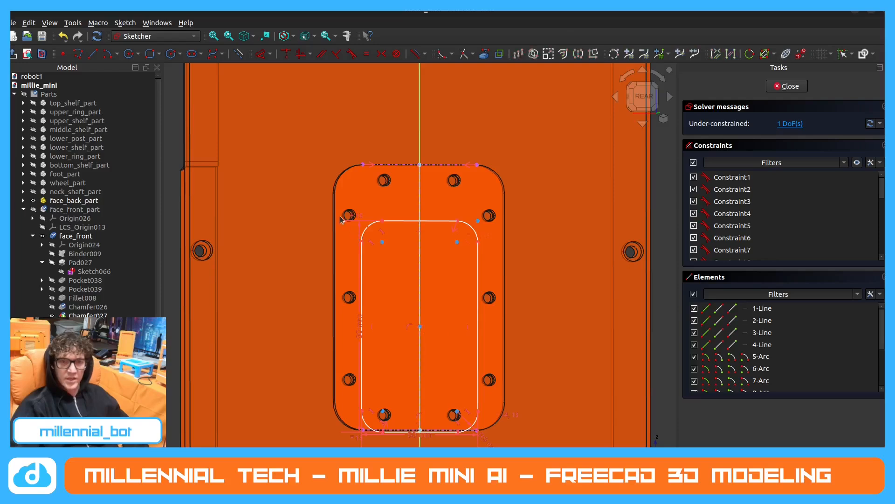
mouse_move(317, 201)
mouse_down()
mouse_move(560, 430)
mouse_move(559, 448)
mouse_move(425, 345)
mouse_move(327, 287)
mouse_up()
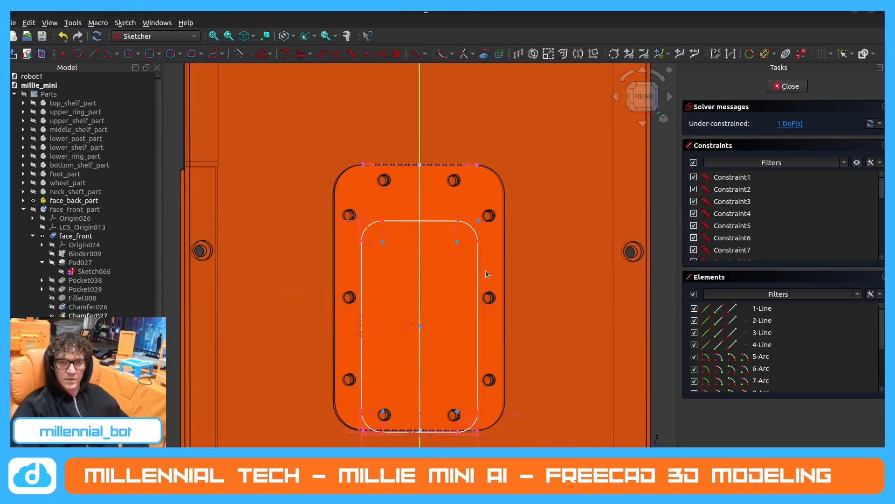
drag(478, 276, 478, 250)
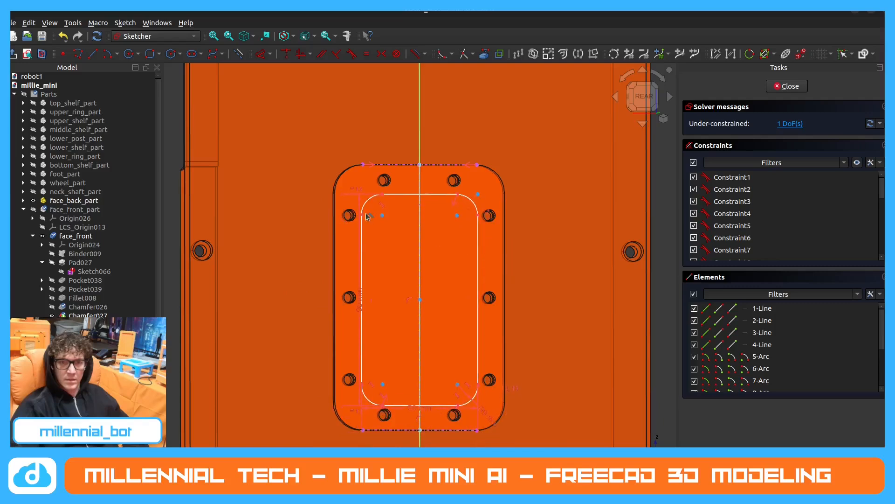
Replace the rounded rectangle with a new 50 × 90 mm rounded rectangle centred on the vertical construction line's midpoint.
mouse_move(316, 179)
mouse_down()
mouse_move(426, 236)
mouse_move(544, 351)
mouse_move(555, 418)
mouse_up()
key(Delete)
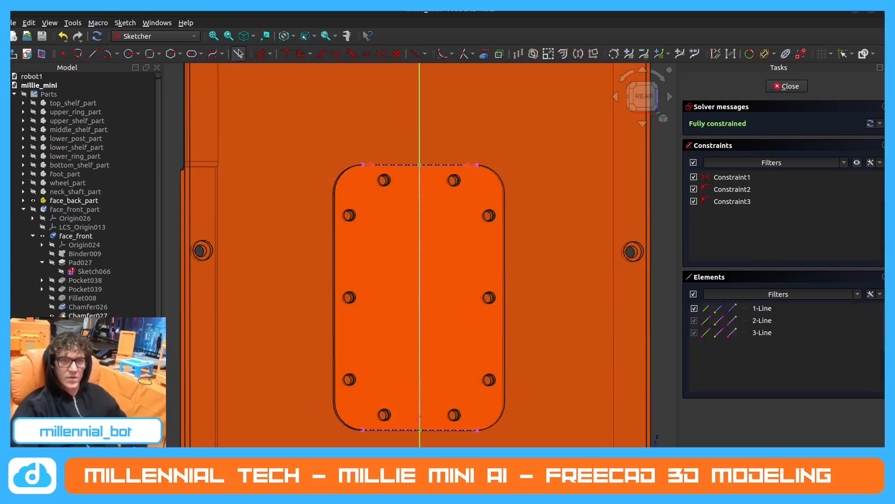
click(150, 53)
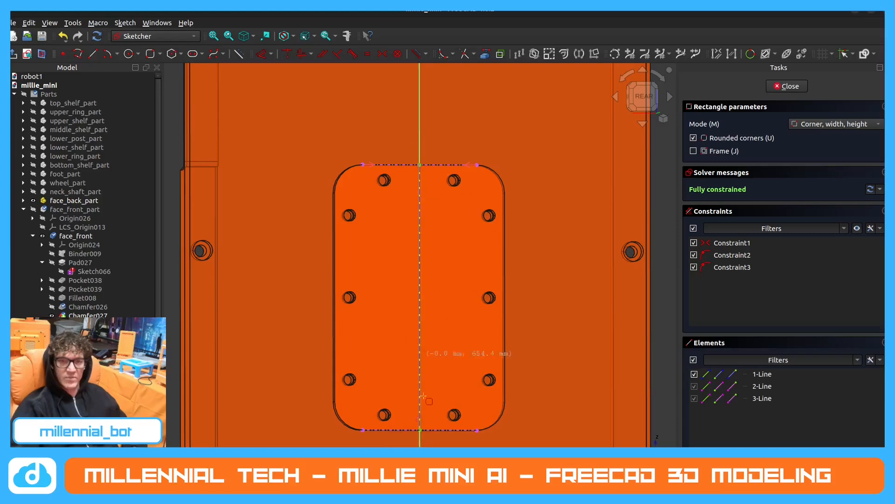
click(824, 124)
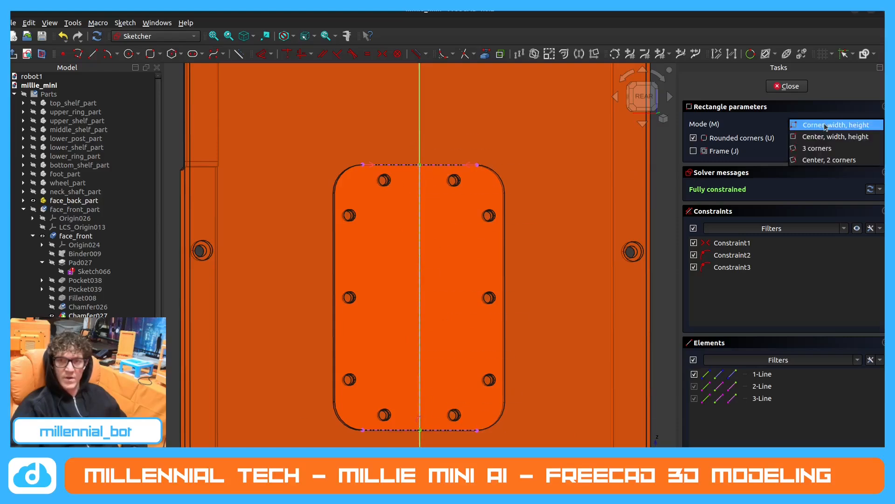
click(825, 137)
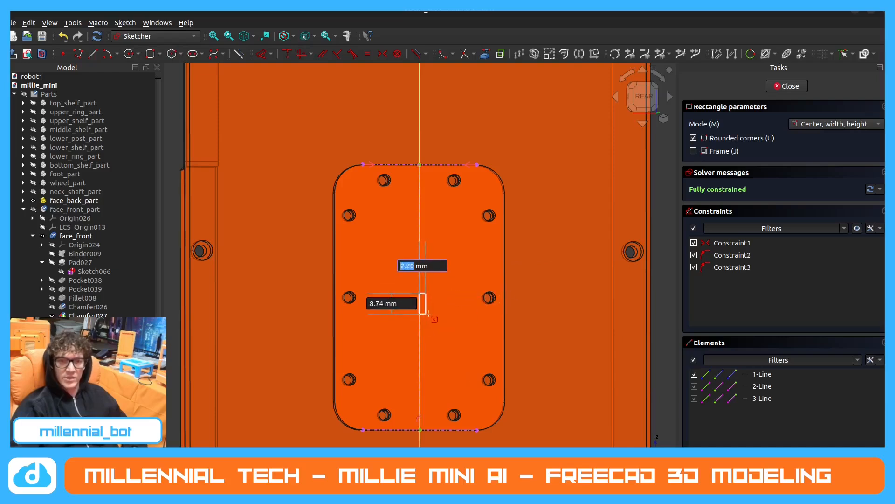
click(420, 293)
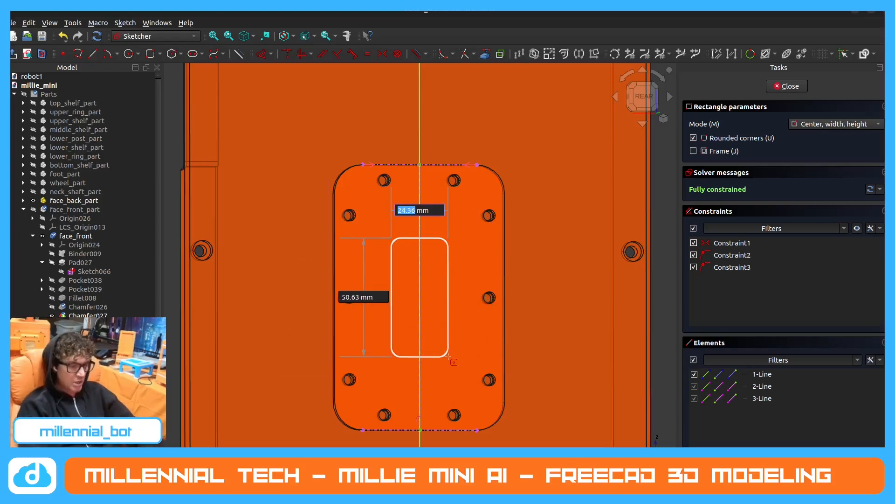
text(50)
key(Tab)
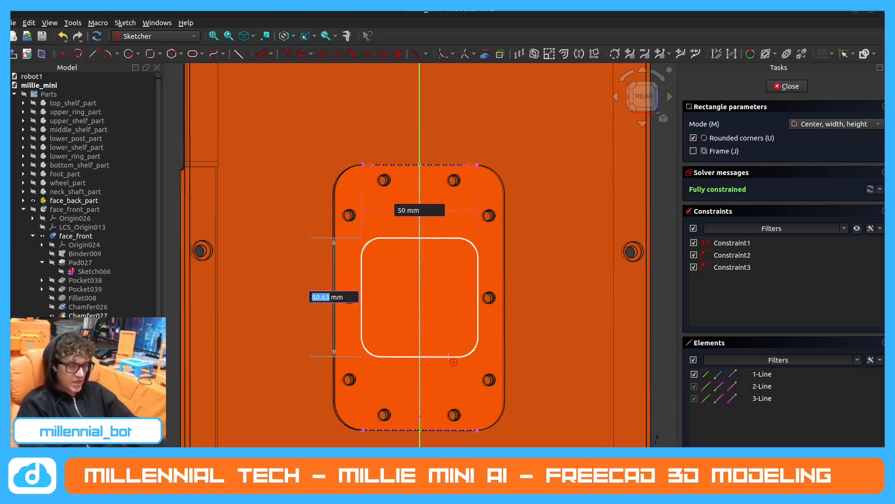
text(90)
key(Tab)
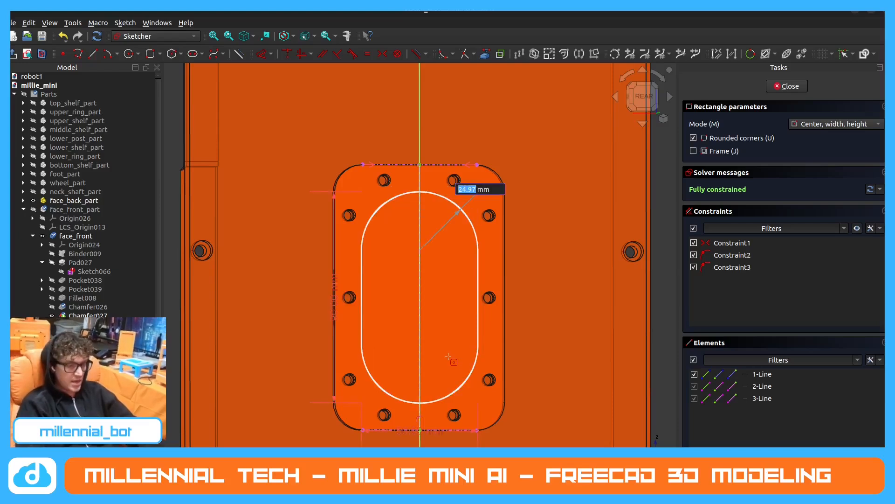
text(5)
key(Return)
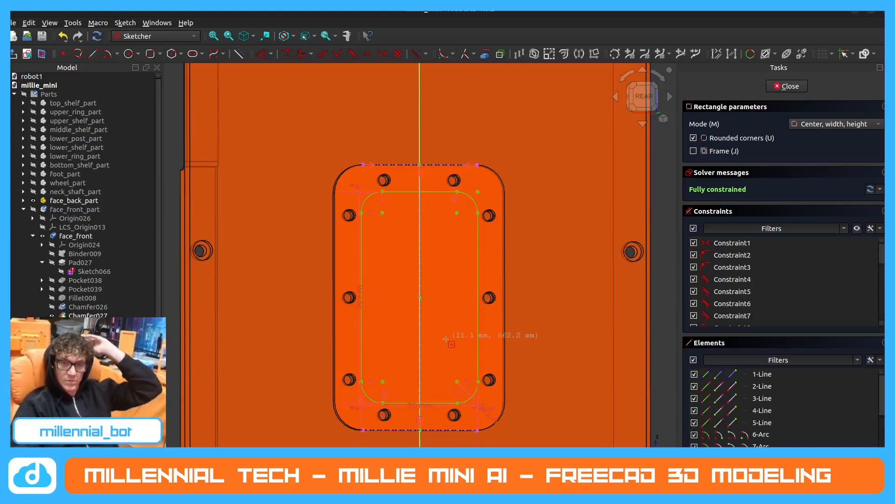
Finish the sketch and pad the rounded rectangle by 10 mm.
click(787, 86)
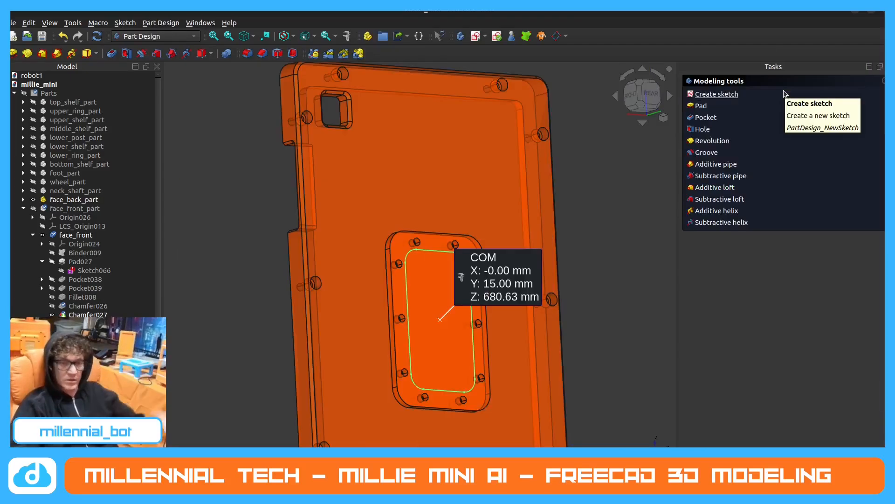
click(701, 106)
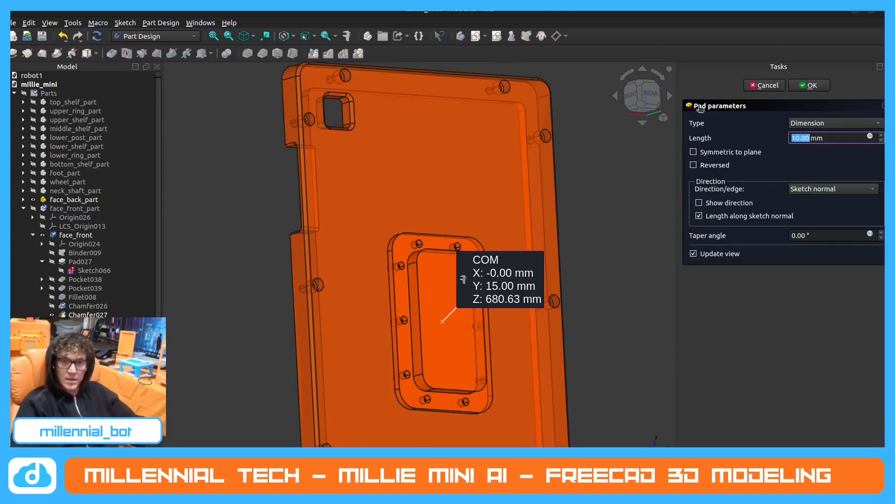
key(Return)
Delete the centre-of-mass measurement from the document.
scroll(116, 266, down, 1)
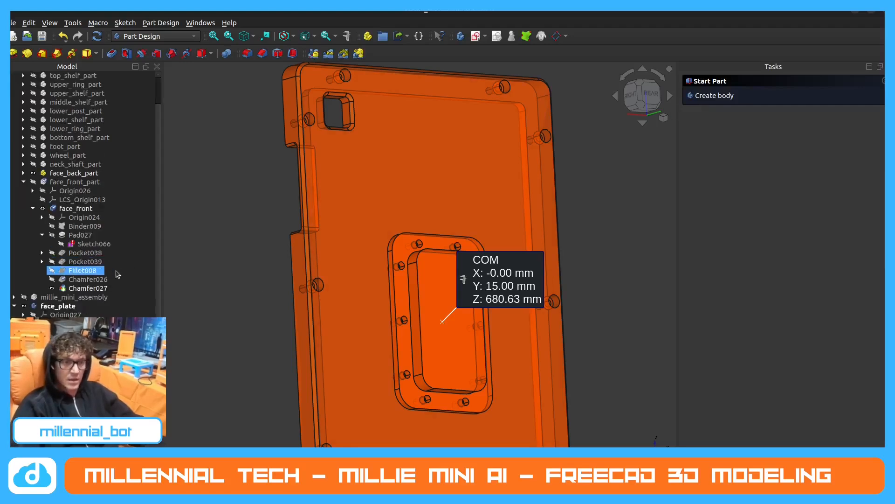
click(70, 429)
key(Delete)
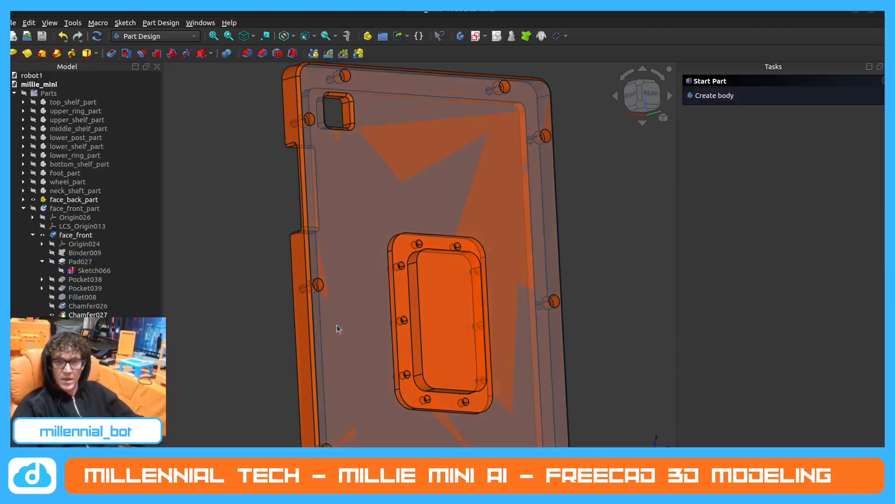
Create a sketch on the new pad's flat face and project the face's bottom edge into it as external geometry.
scroll(523, 387, up, 3)
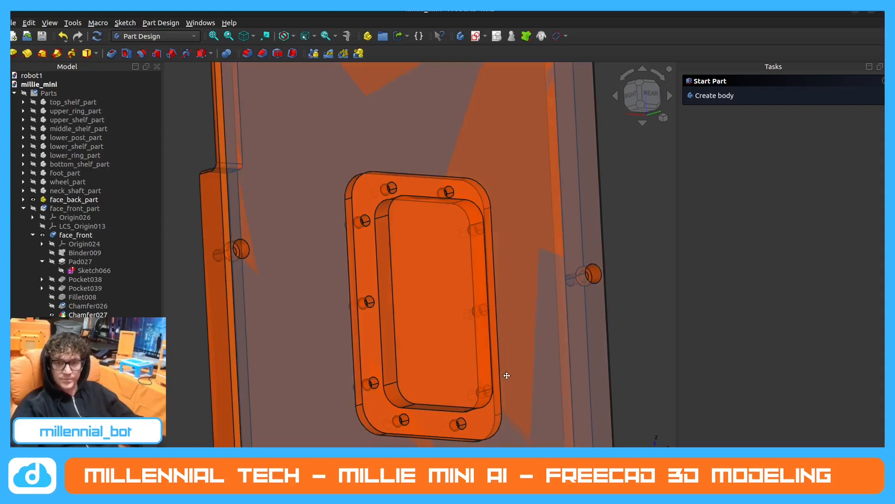
middle_drag(464, 334, 430, 354)
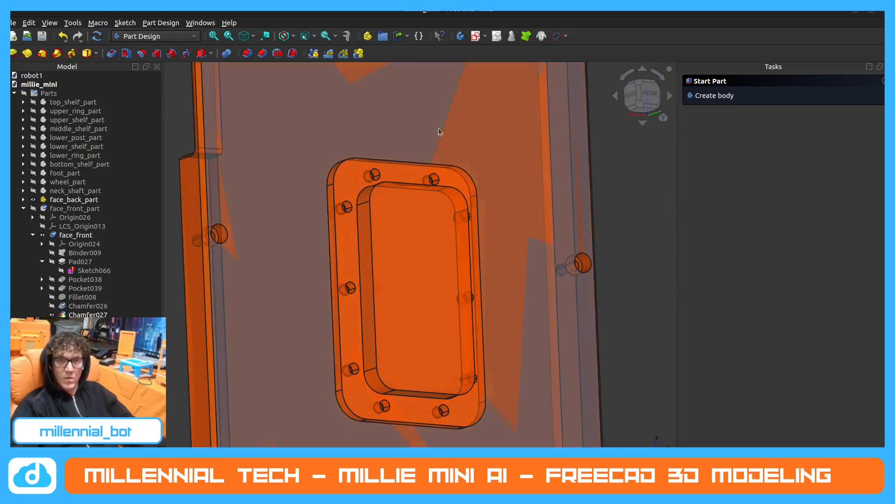
click(429, 278)
click(717, 94)
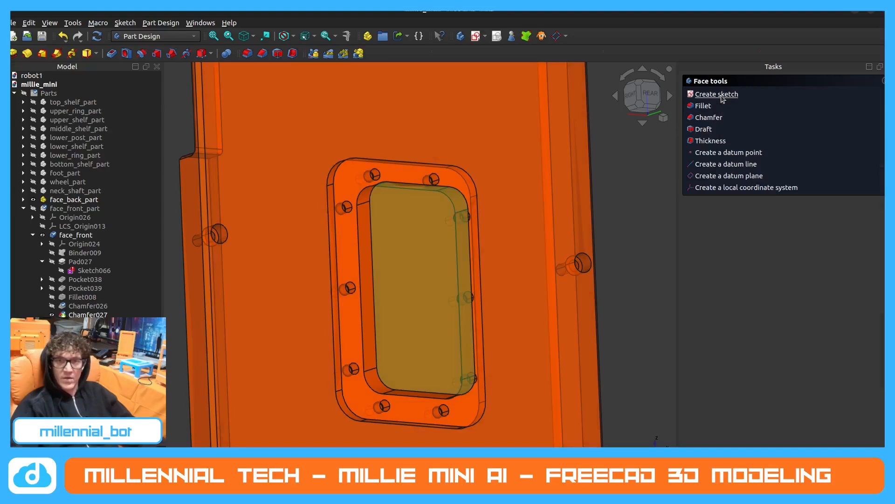
middle_drag(429, 337, 438, 340)
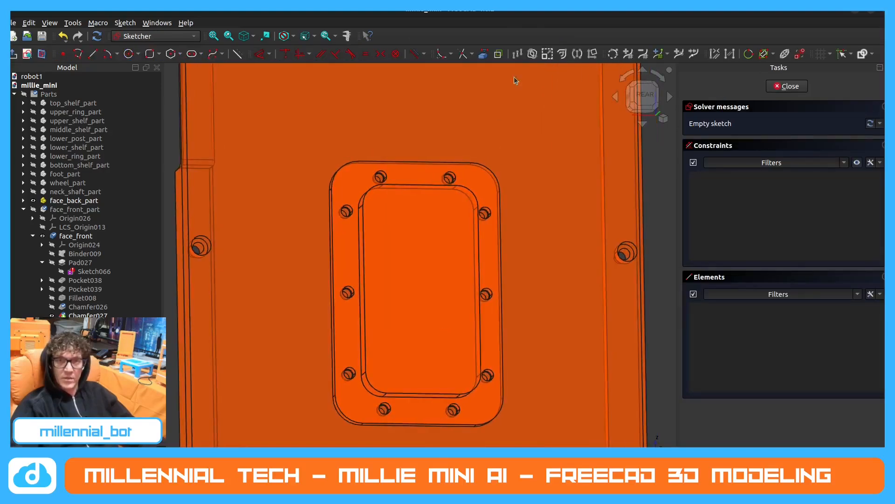
click(483, 53)
click(436, 393)
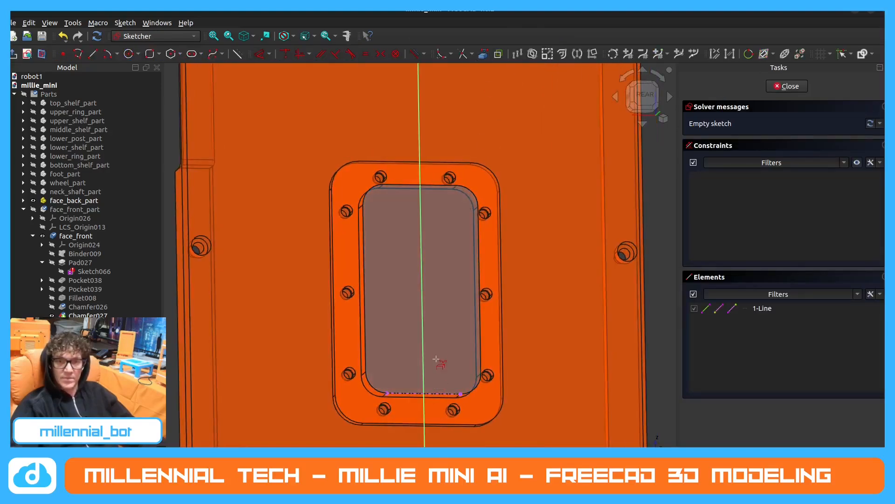
key(Escape)
scroll(421, 334, up, 2)
middle_drag(417, 336, 402, 339)
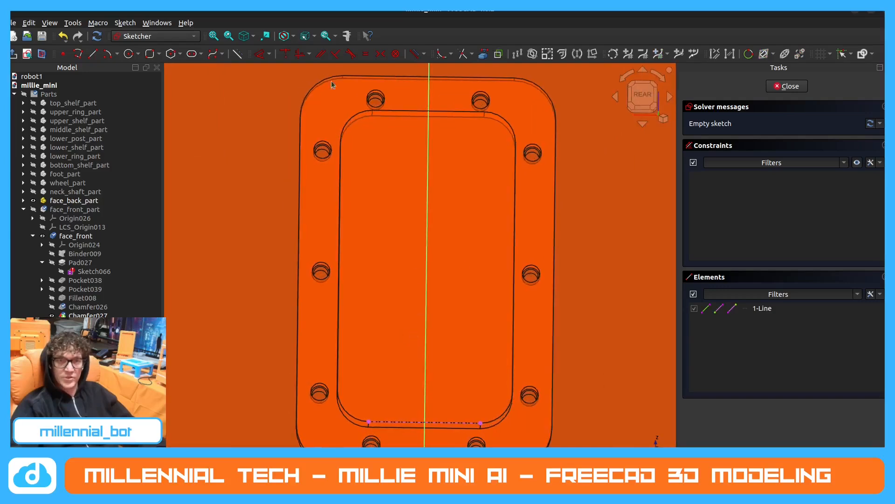
Draw a 40 × 40 mm rounded rectangle with 5 mm corner radius, centred on the vertical axis in the pad's lower half.
click(150, 53)
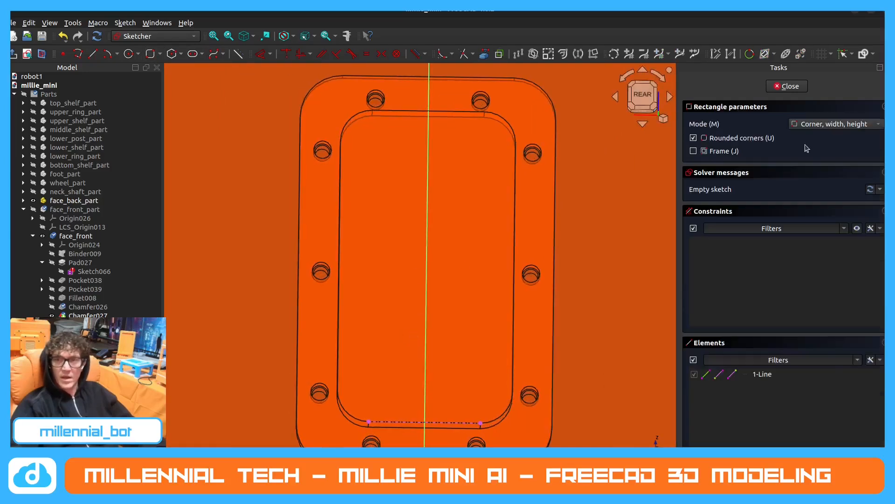
click(821, 130)
click(822, 137)
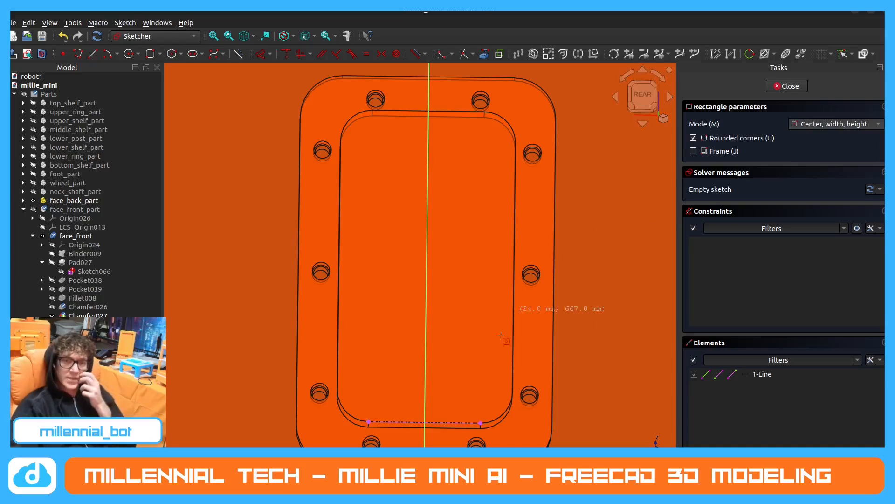
click(426, 346)
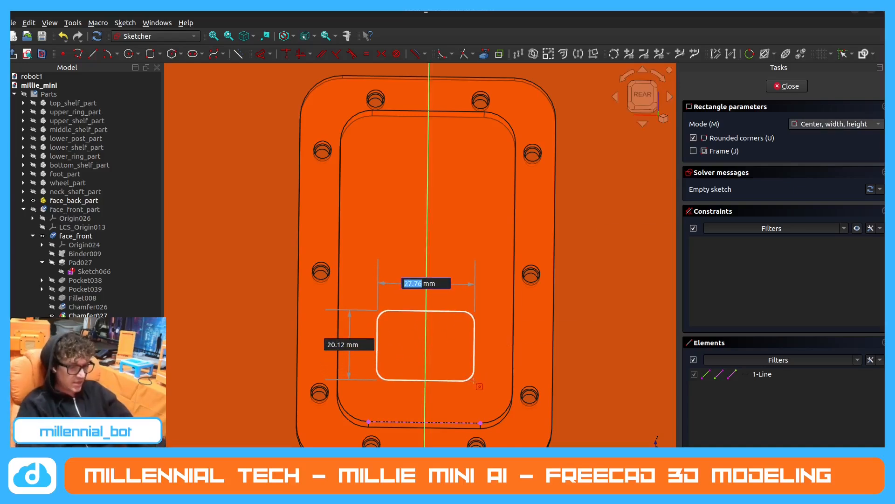
text(40)
key(Tab)
text(40)
key(Tab)
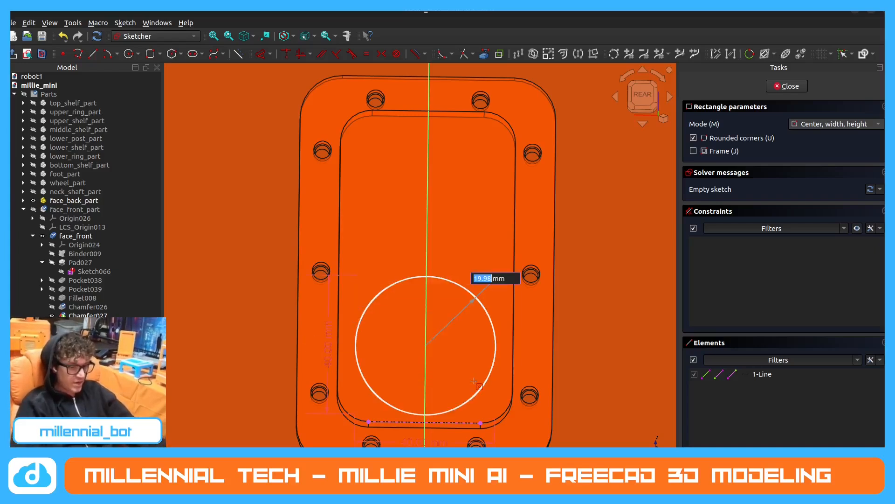
text(5)
key(Return)
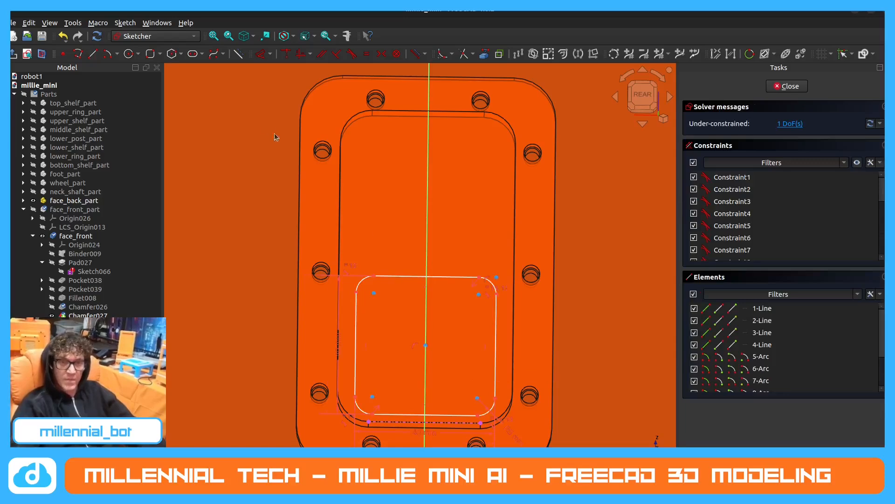
Dimension the distance between the rounded square's bottom edge and the projected bottom edge as 5 mm.
click(261, 54)
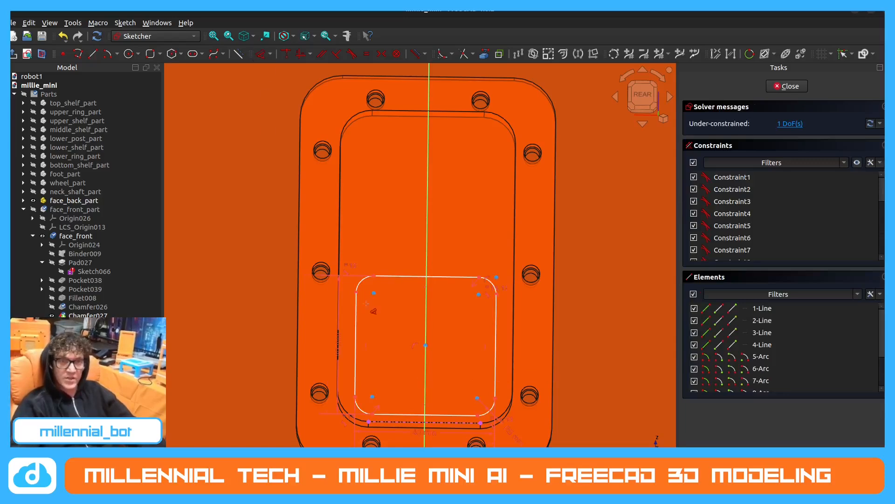
click(448, 414)
click(448, 422)
click(523, 411)
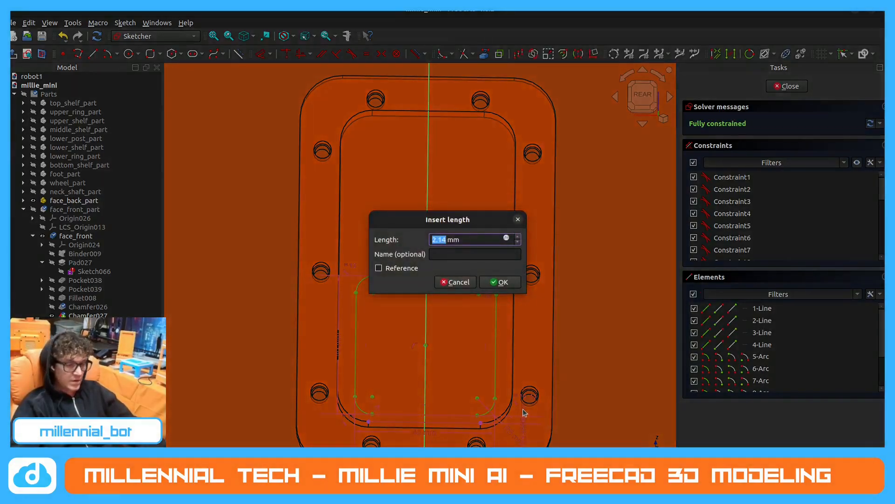
text(5)
key(Return)
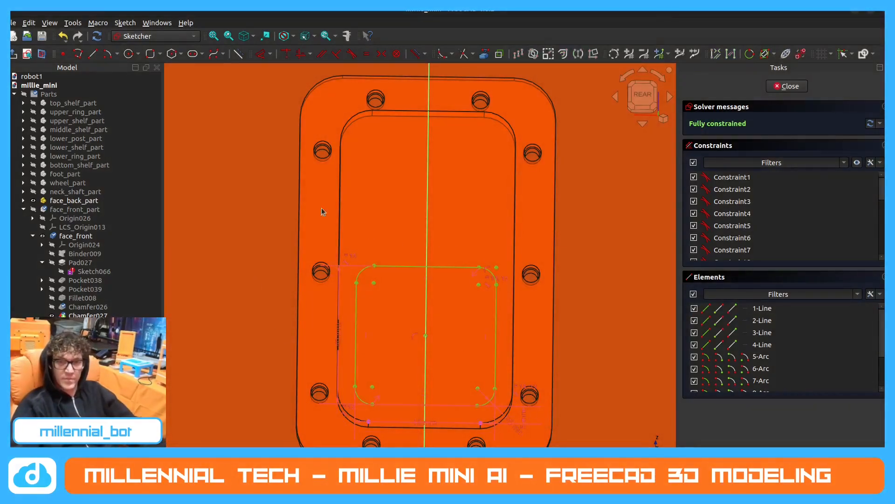
Finish the sketch and cut the rounded square into the pad as a pocket with the default settings.
click(786, 87)
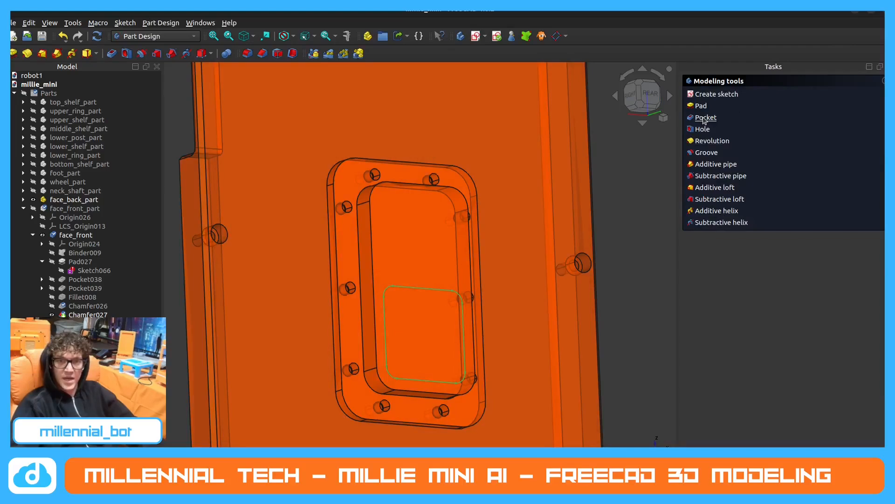
click(706, 117)
click(809, 87)
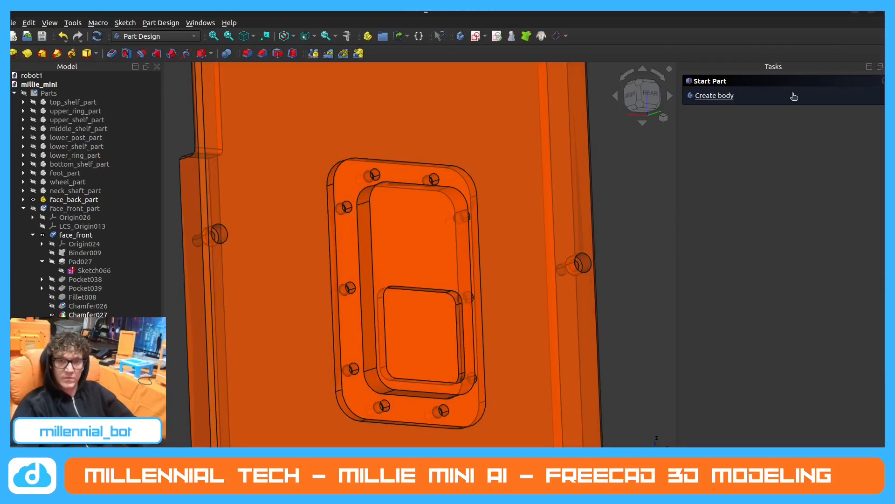
Create a sketch on the rear pad's flat face and project the face's top edge into it as external geometry.
click(412, 246)
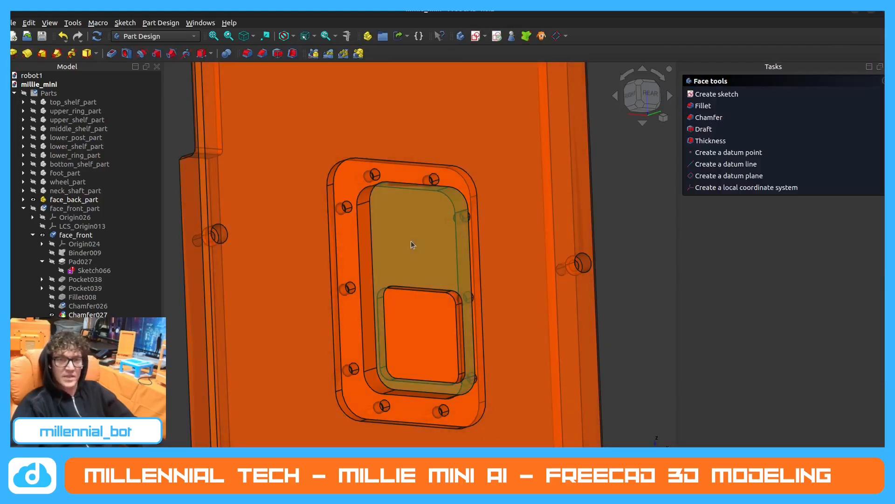
click(705, 92)
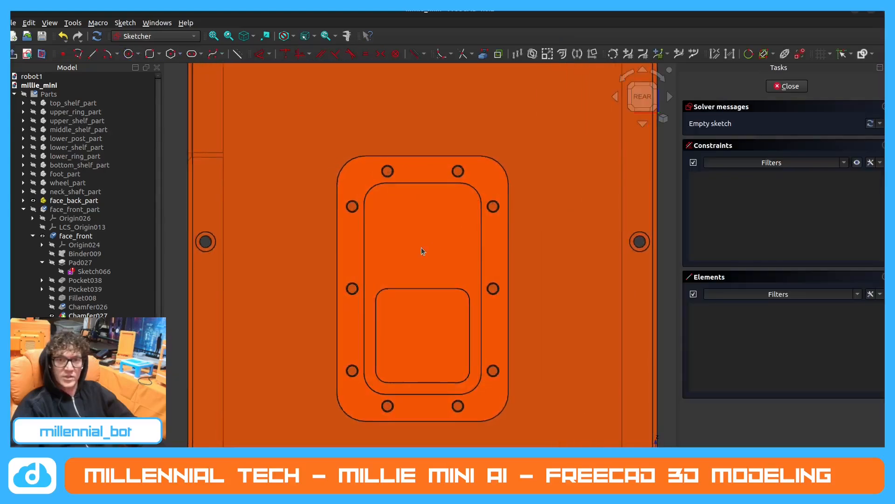
middle_drag(422, 247, 409, 227)
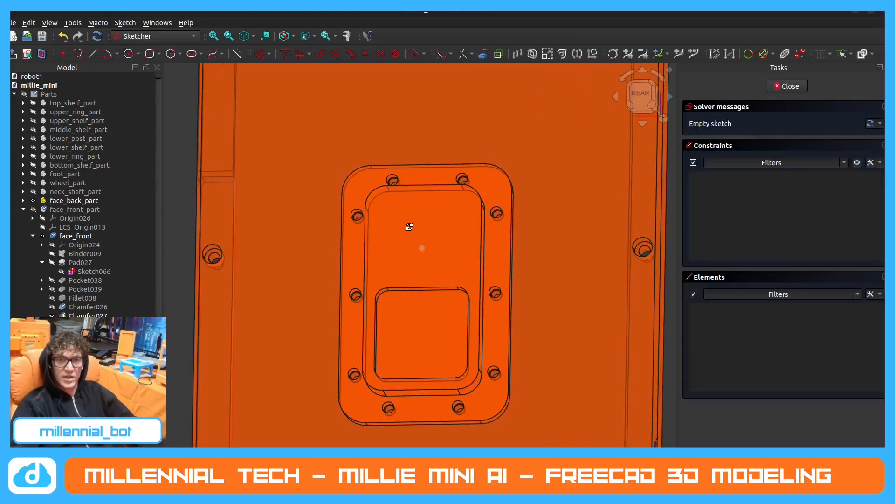
click(485, 57)
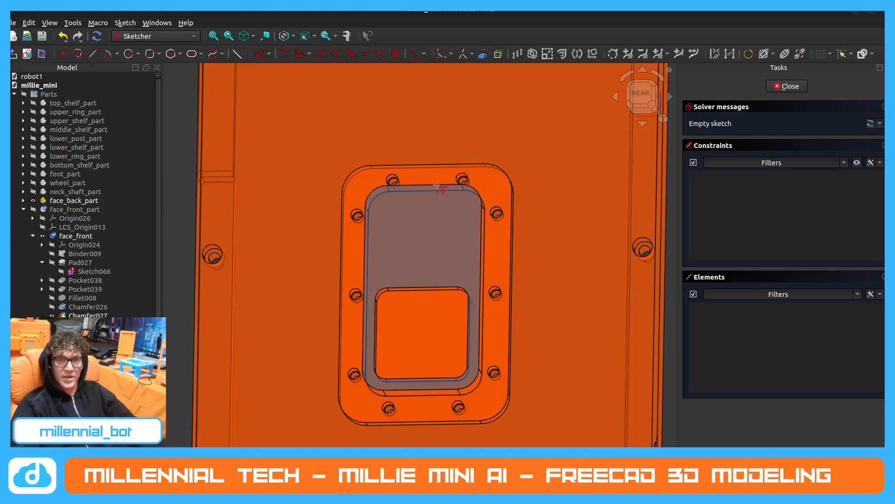
click(437, 185)
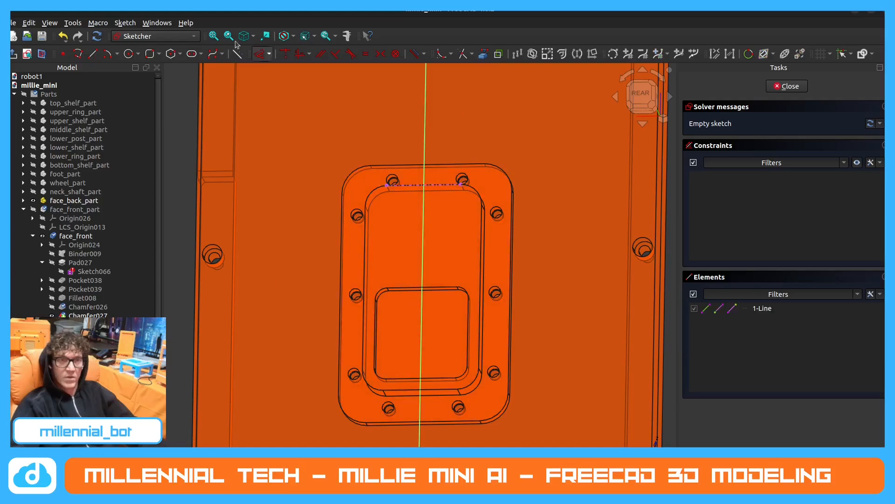
Start a rounded rectangle defined by centre, width and height.
click(149, 54)
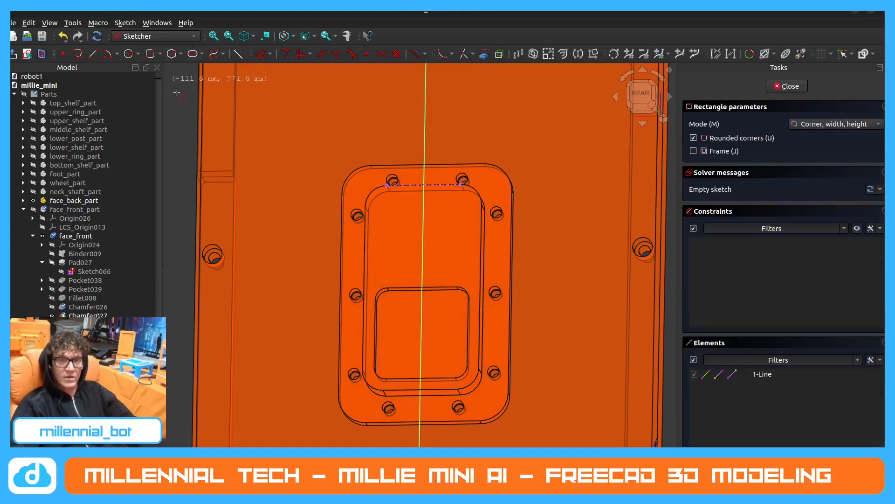
click(835, 124)
click(814, 135)
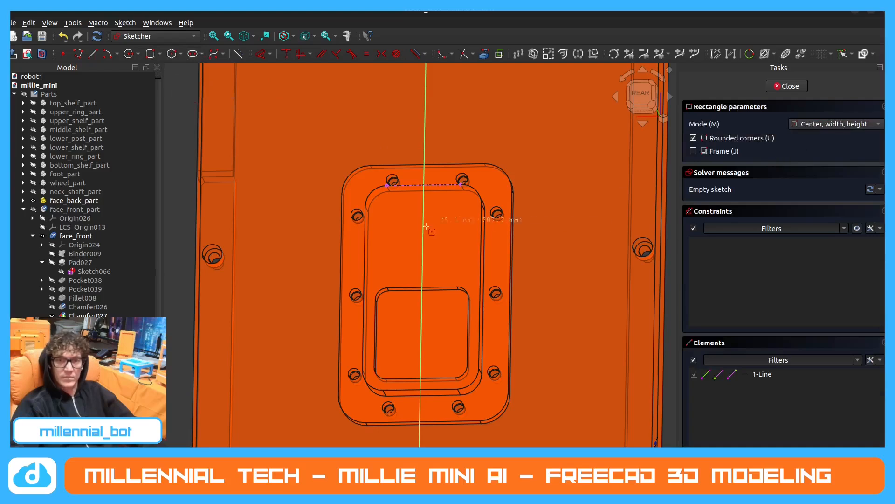
click(423, 229)
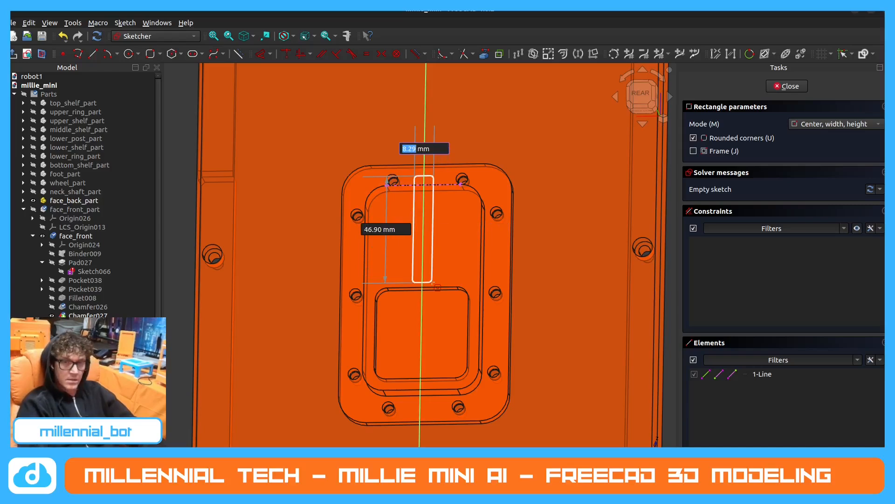
text(80)
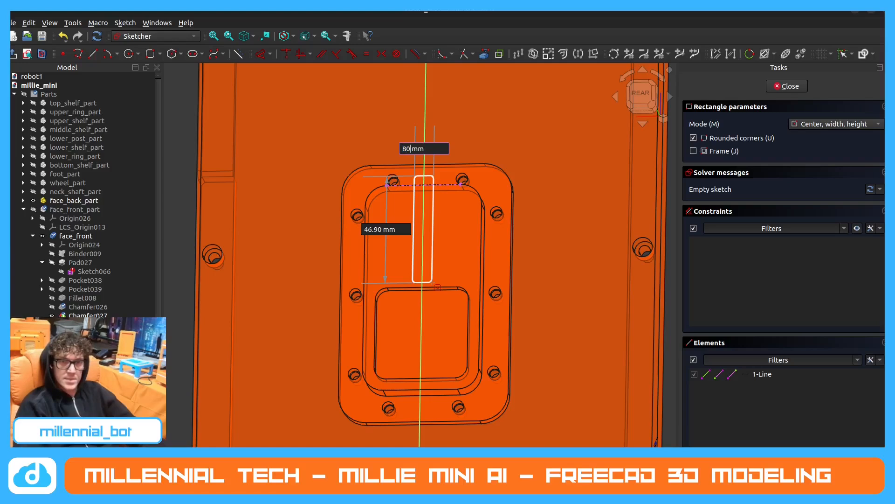
key(Tab)
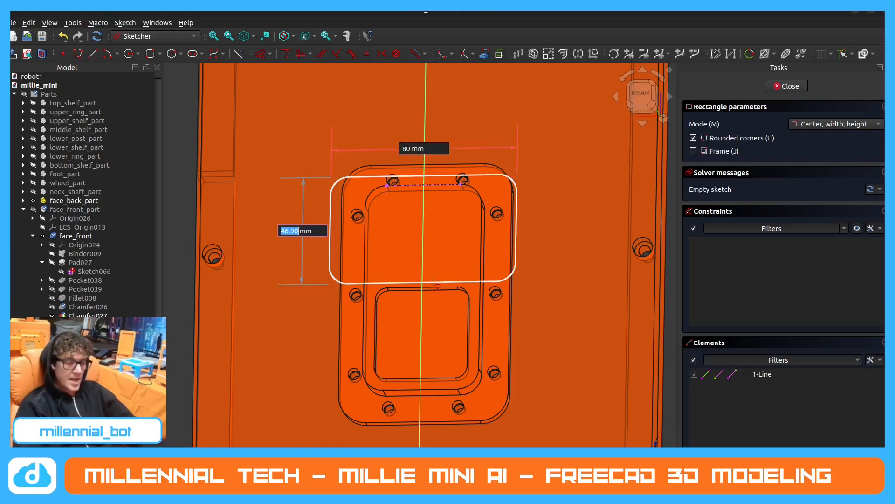
key(Escape)
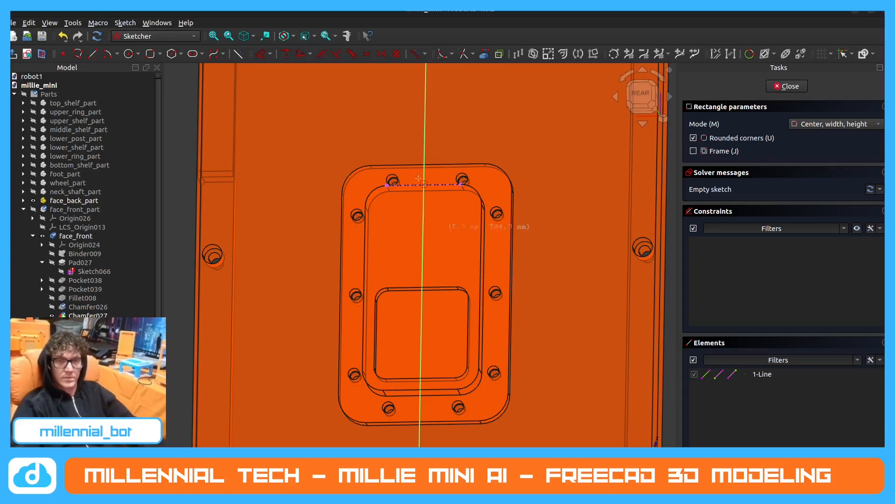
click(422, 241)
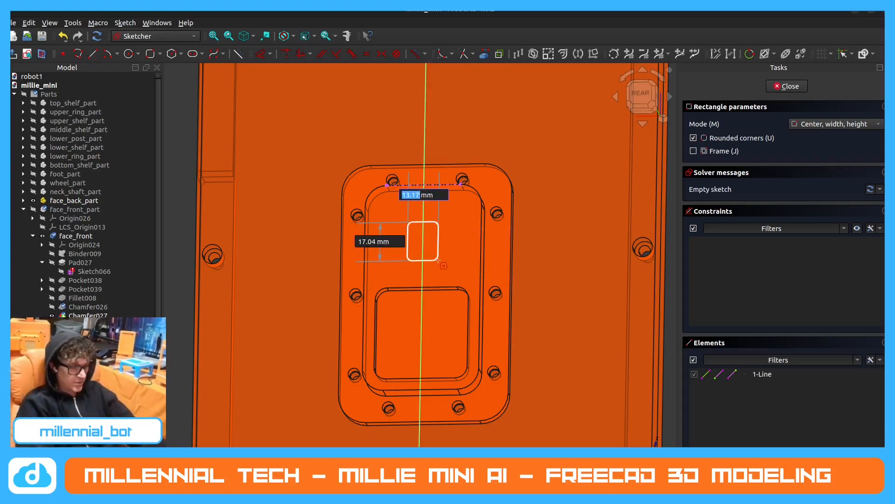
text(60)
key(Tab)
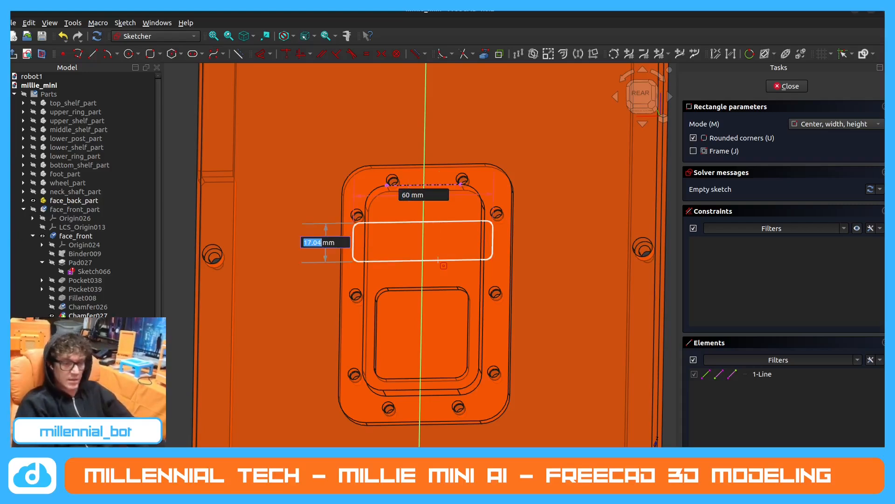
key(Escape)
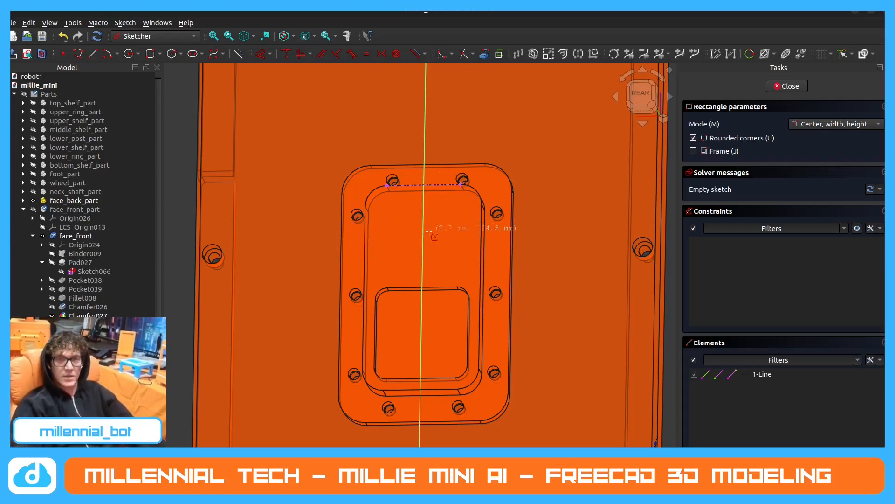
Draw a 40 × 60 mm rounded rectangle with 2 mm corner radius, centred on the vertical axis in the pad's upper half.
click(424, 237)
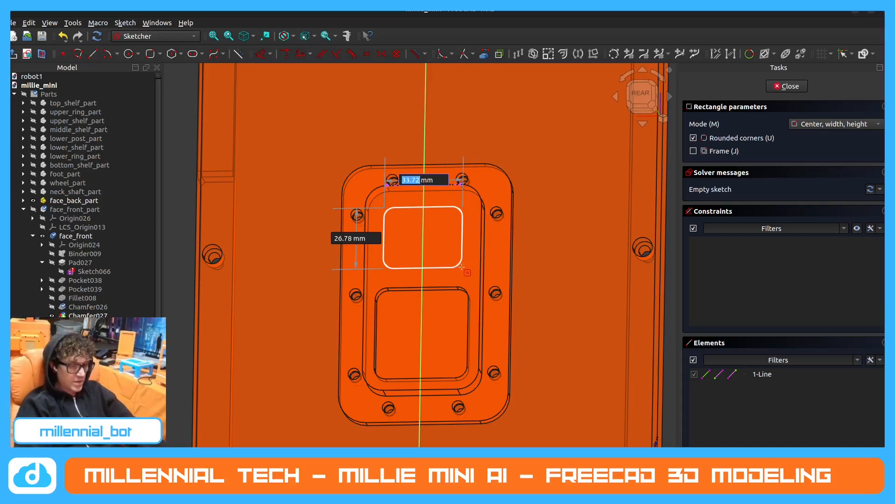
text(40)
key(Tab)
text(60)
key(Tab)
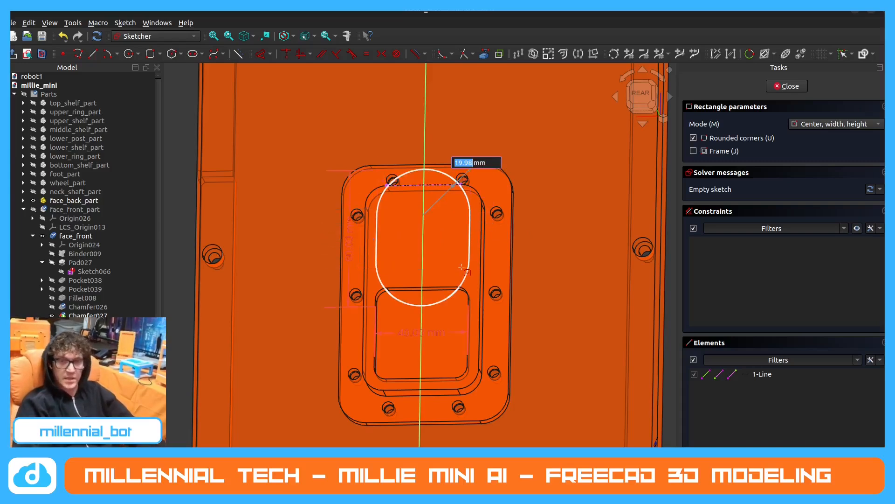
text(2)
key(Return)
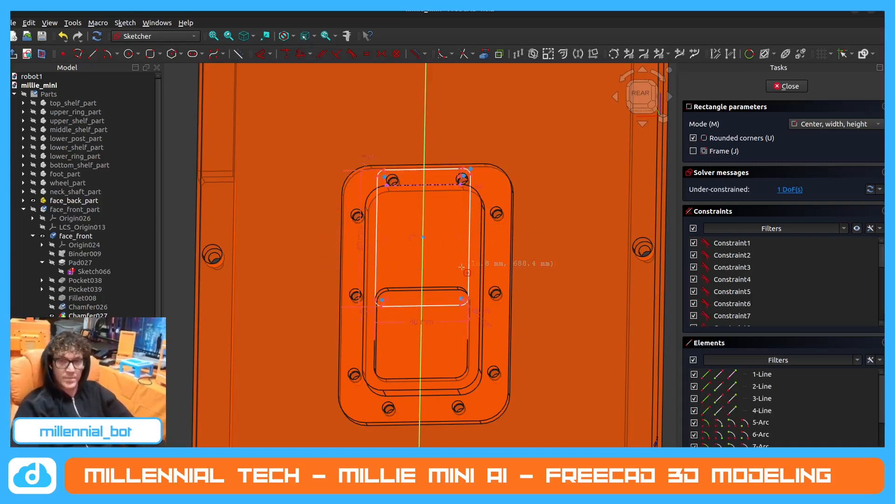
key(Escape)
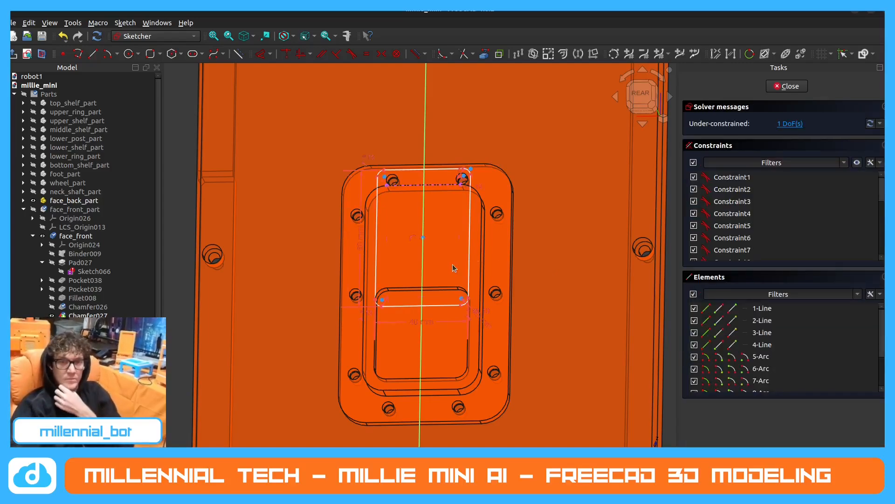
Set the rounded rectangle's width to 30 mm and move it down along the vertical axis.
double_click(430, 321)
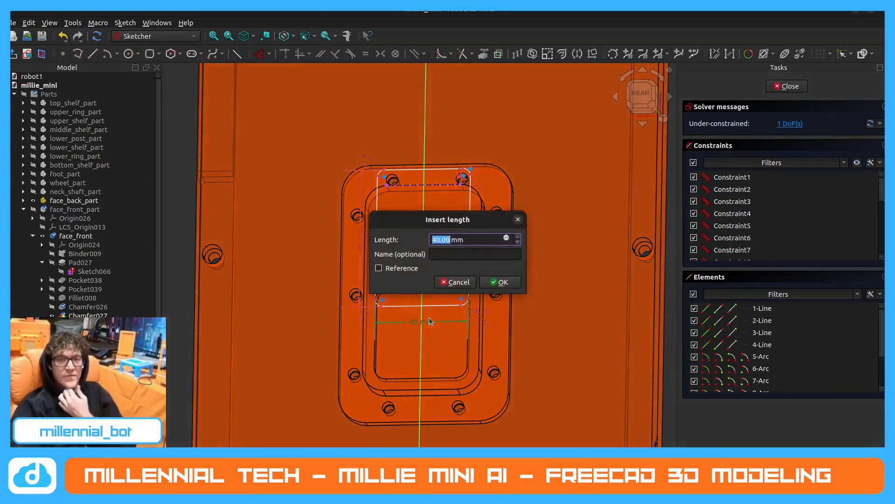
key(Return)
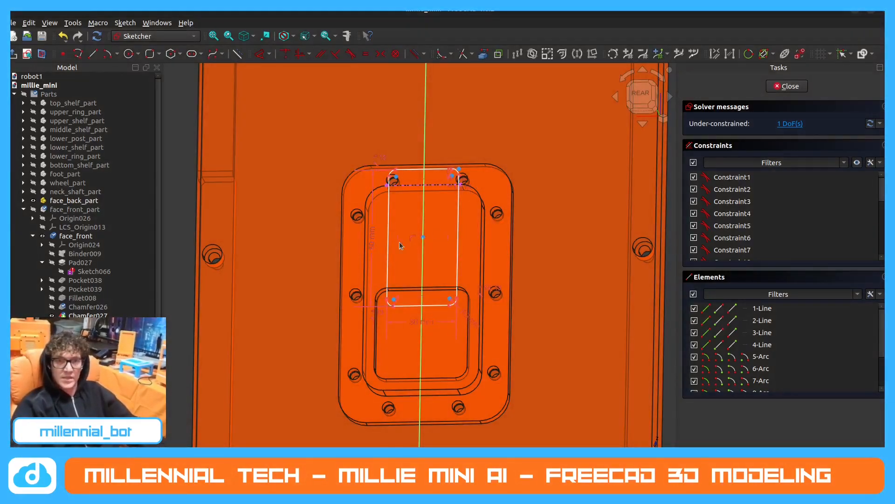
drag(389, 243, 392, 277)
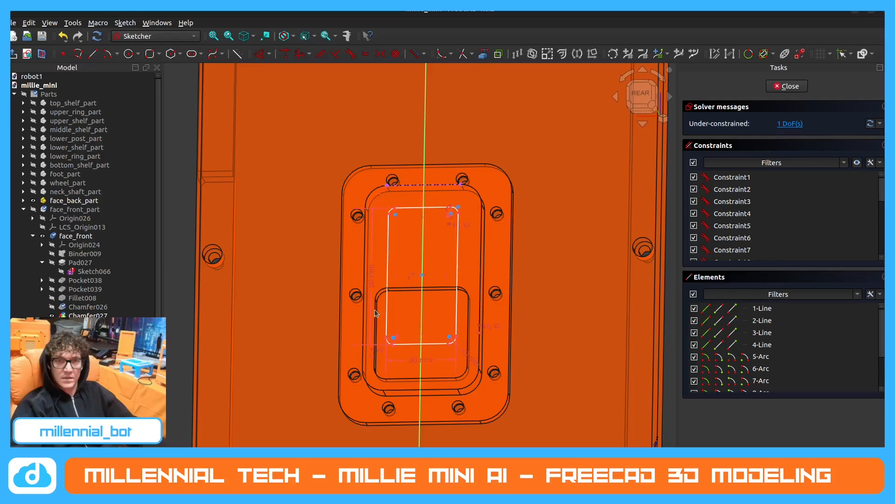
Set the rounded rectangle's height to 50 mm.
double_click(373, 284)
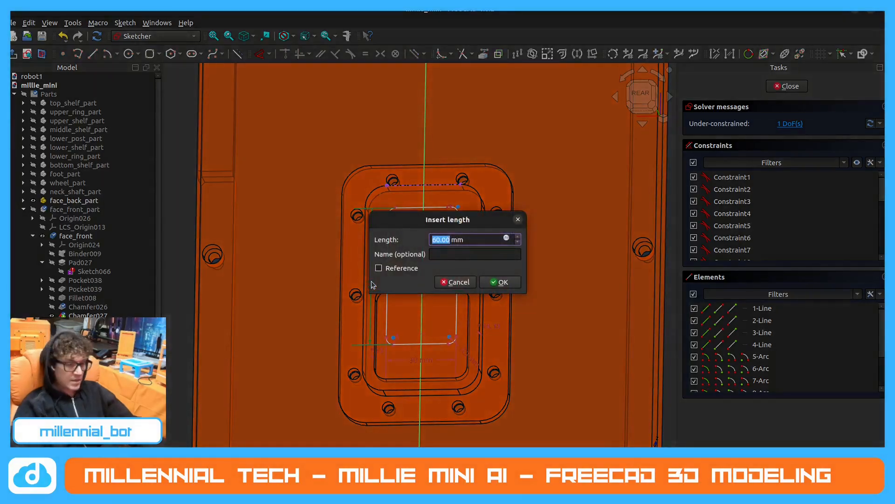
text(50)
key(Return)
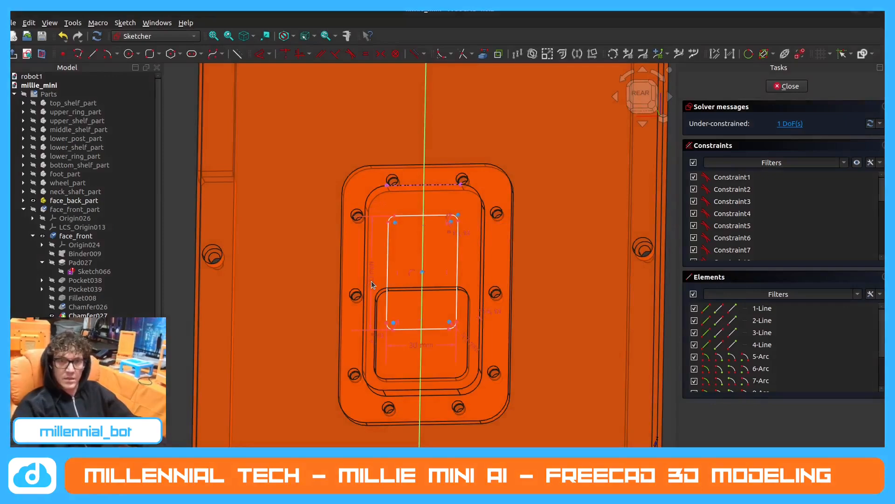
Set the rounded rectangle's height to 40 mm and move it up so its lower edge slightly overlaps the square pocket.
double_click(371, 280)
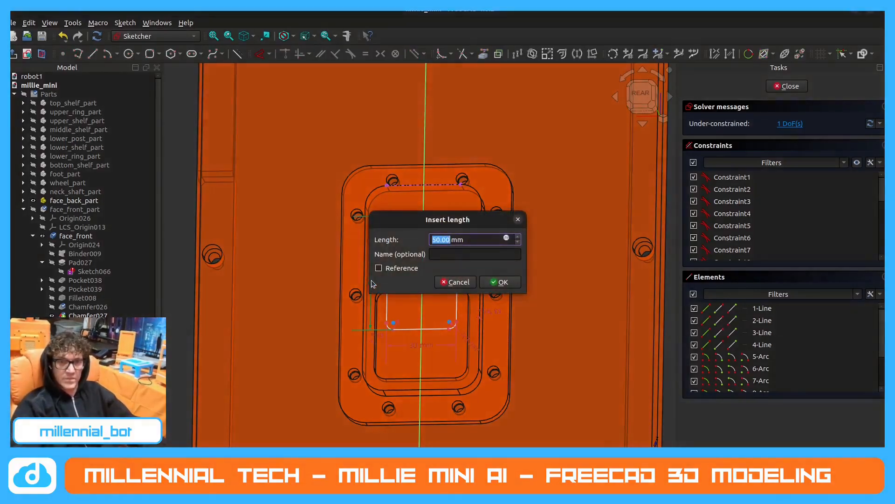
text(40)
key(Return)
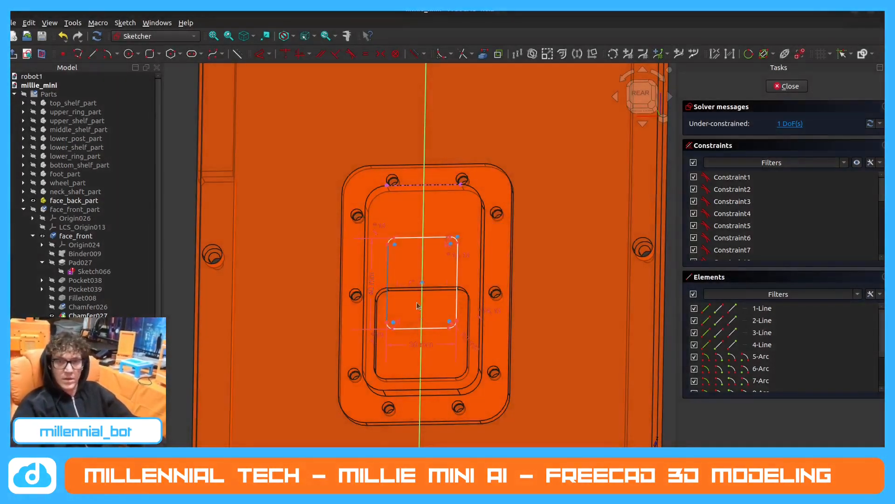
drag(437, 331, 441, 300)
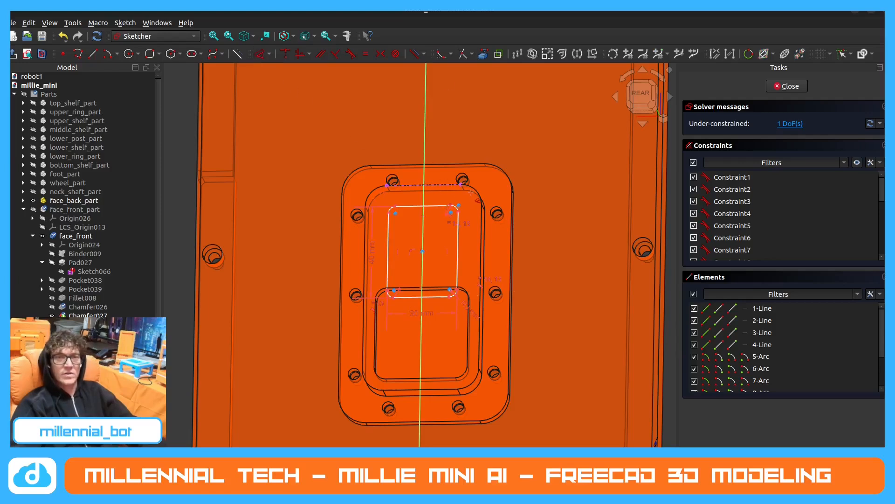
Dimension the distance between the rounded rectangle's top edge and the projected top edge.
click(442, 207)
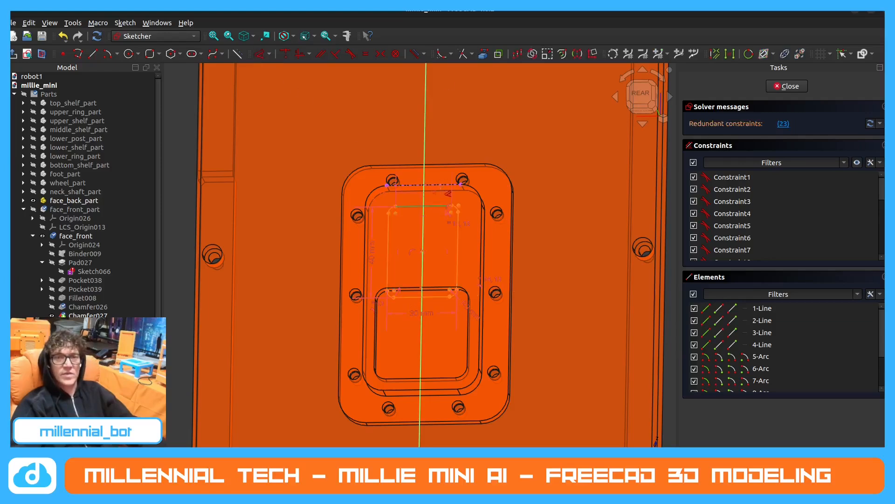
click(555, 194)
key(Return)
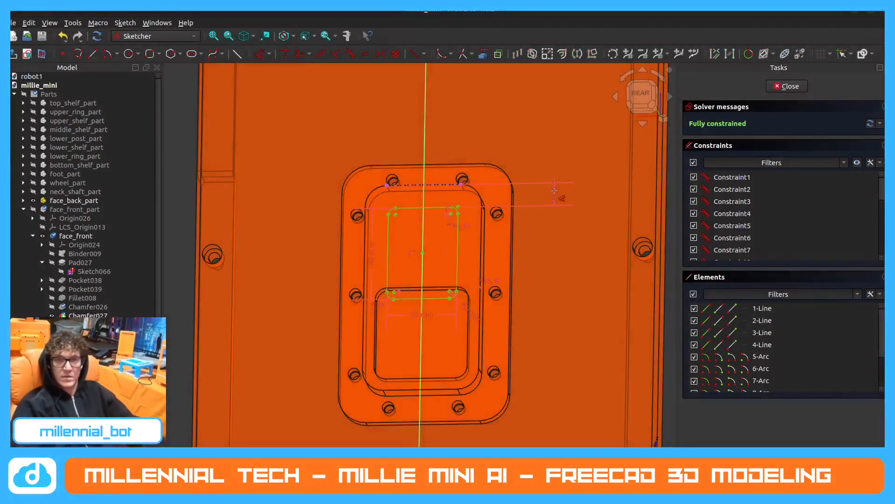
Finish the sketch and cut the rounded rectangle into the pad as a pocket with the default settings.
middle_drag(522, 228, 585, 261)
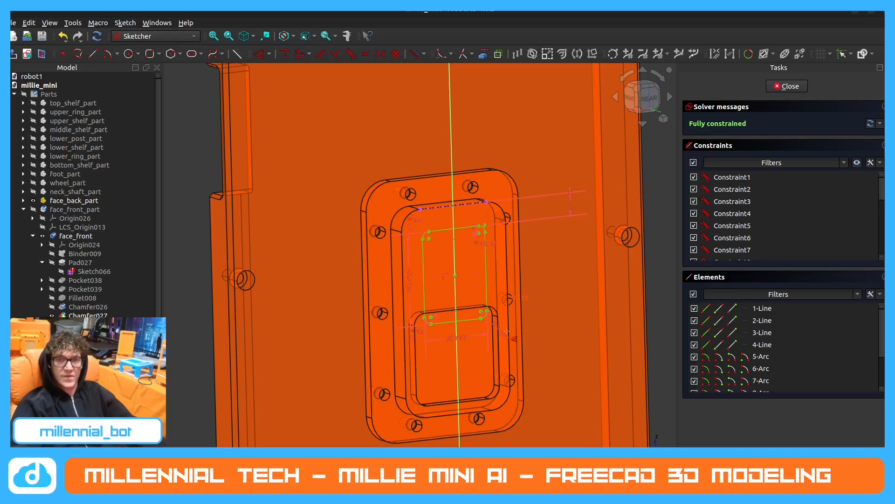
middle_drag(488, 406, 442, 336)
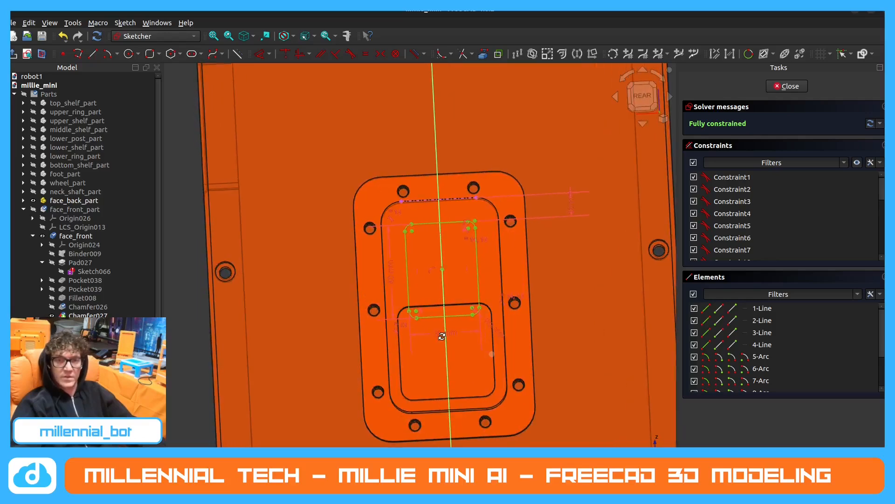
scroll(485, 313, up, 5)
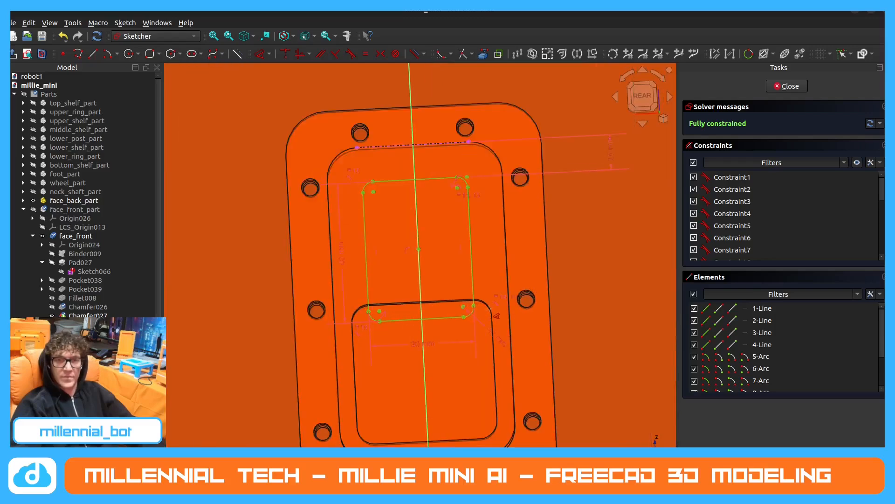
scroll(471, 306, down, 5)
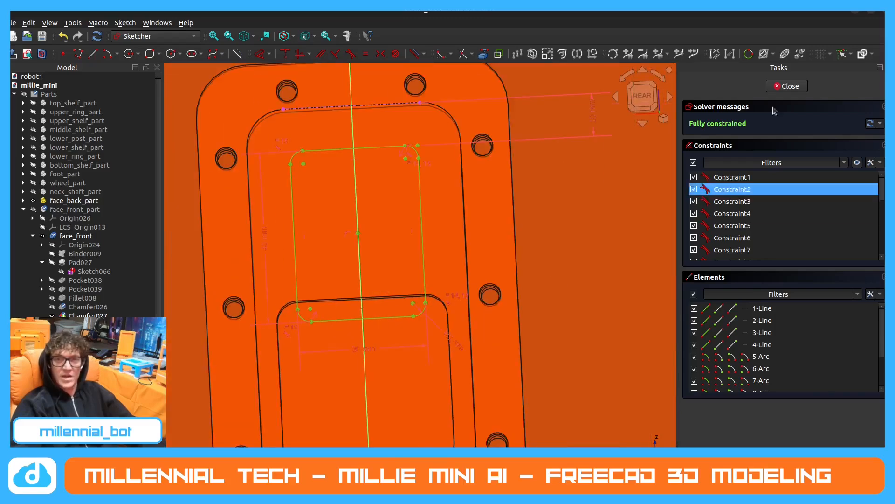
click(794, 85)
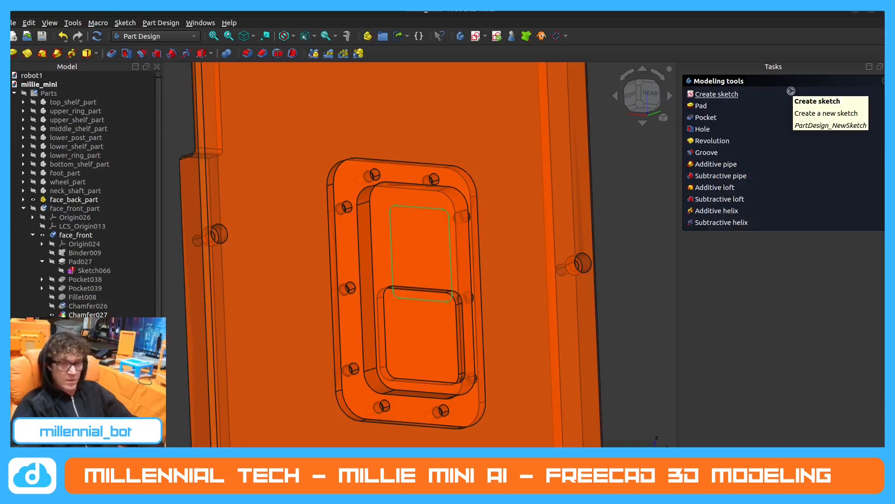
click(705, 117)
click(812, 89)
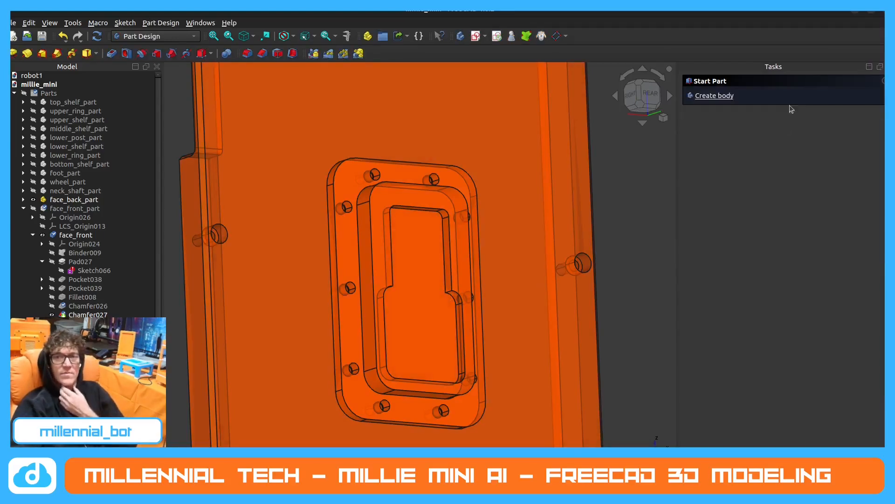
middle_drag(484, 268, 398, 267)
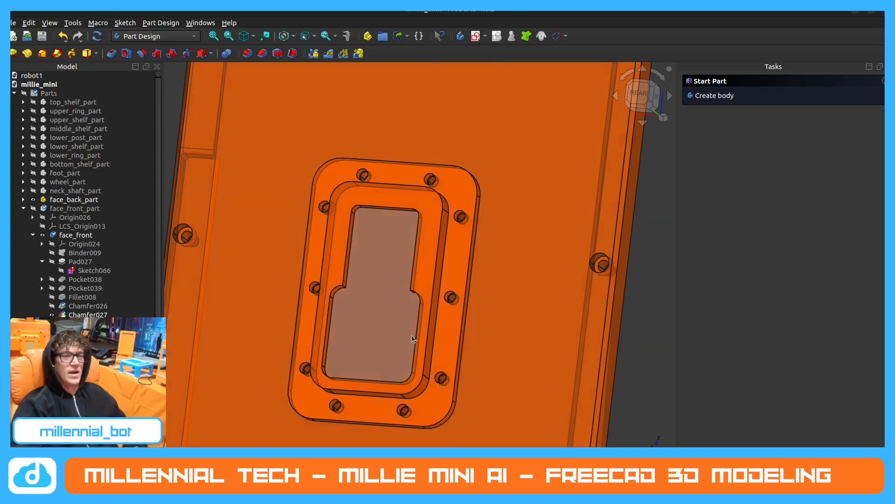
Create a new sketch on the floor face of the joined pockets in the face plate.
middle_drag(462, 323, 525, 323)
scroll(438, 241, down, 3)
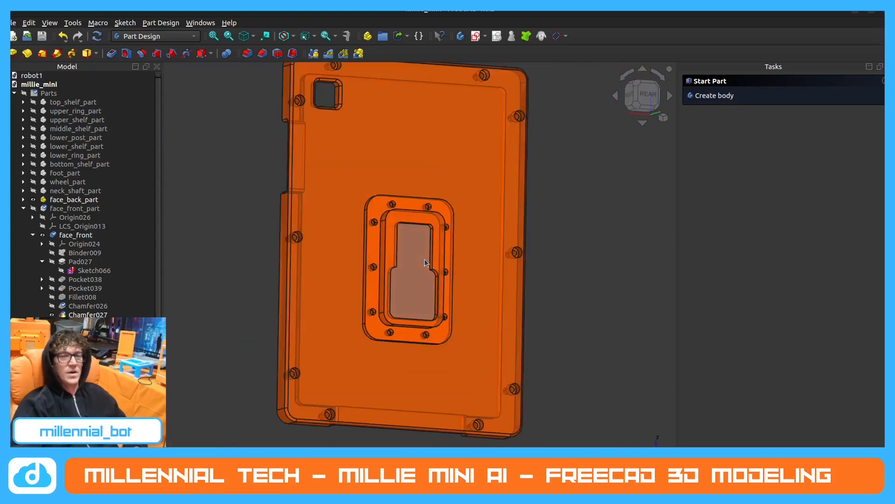
mouse_move(426, 262)
middle_down()
mouse_move(416, 239)
mouse_move(375, 262)
mouse_move(401, 272)
mouse_move(412, 251)
middle_up()
scroll(405, 267, up, 2)
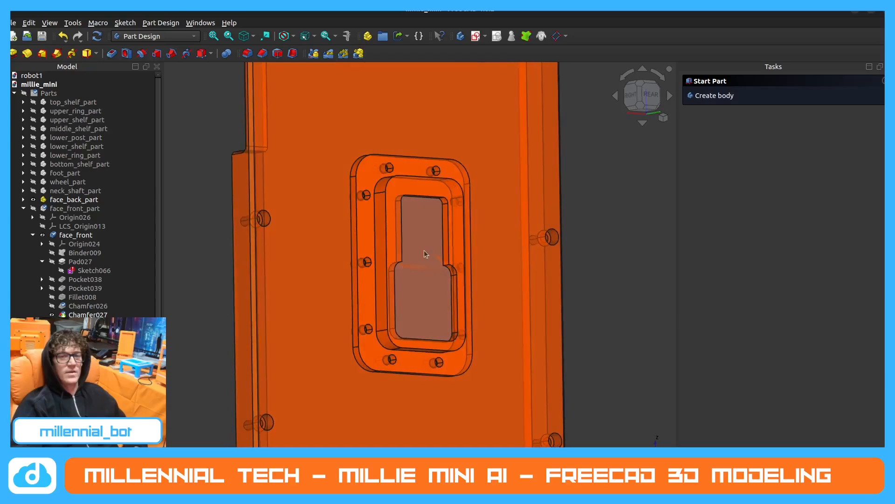
click(420, 239)
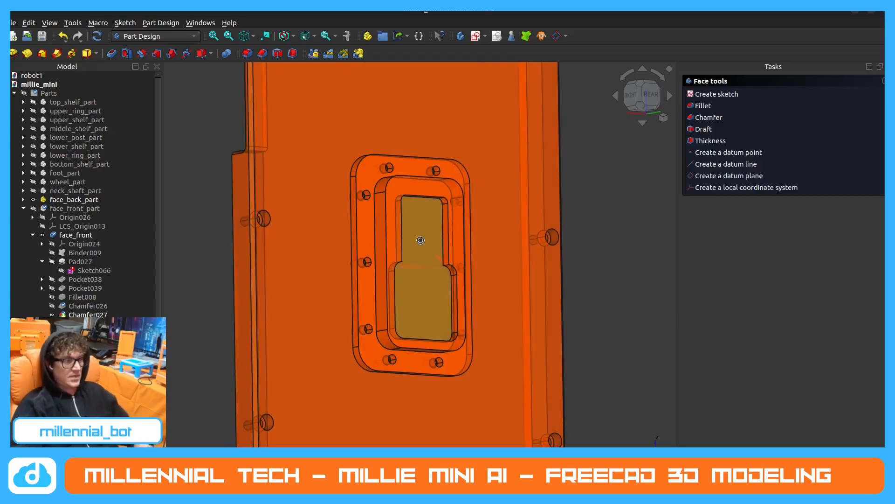
click(720, 95)
Project the raised pad's lower and upper straight edges into the sketch as external geometry.
mouse_move(462, 254)
middle_down()
mouse_move(446, 239)
mouse_move(444, 216)
middle_up()
scroll(443, 212, up, 1)
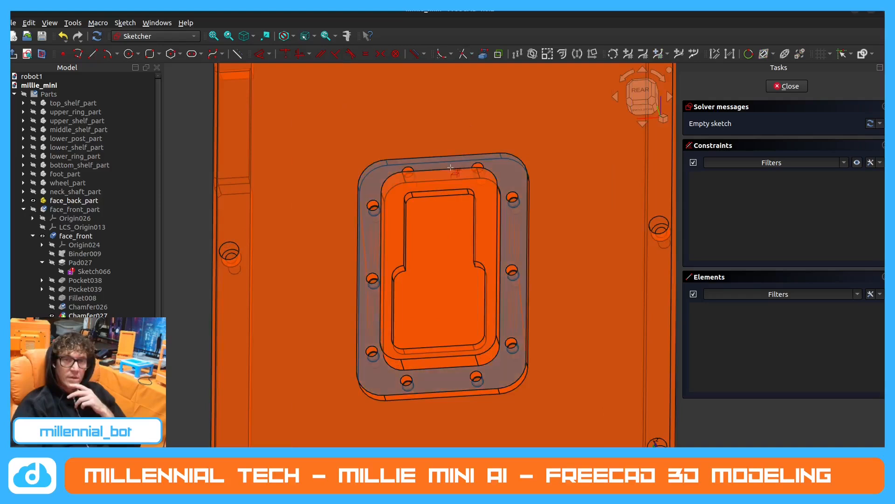
click(441, 358)
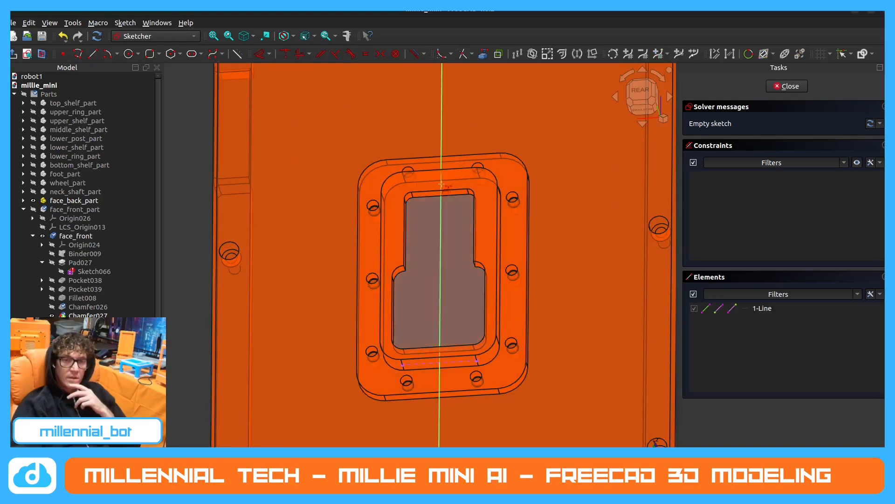
middle_drag(446, 198, 438, 318)
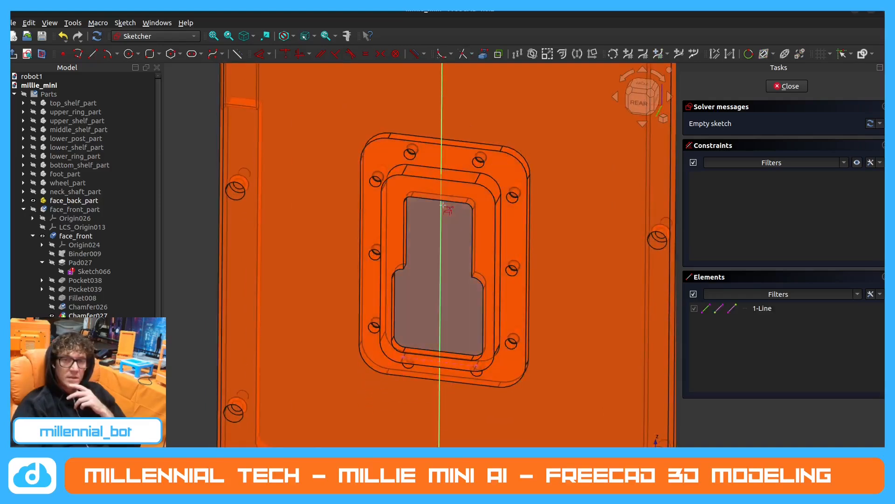
click(452, 181)
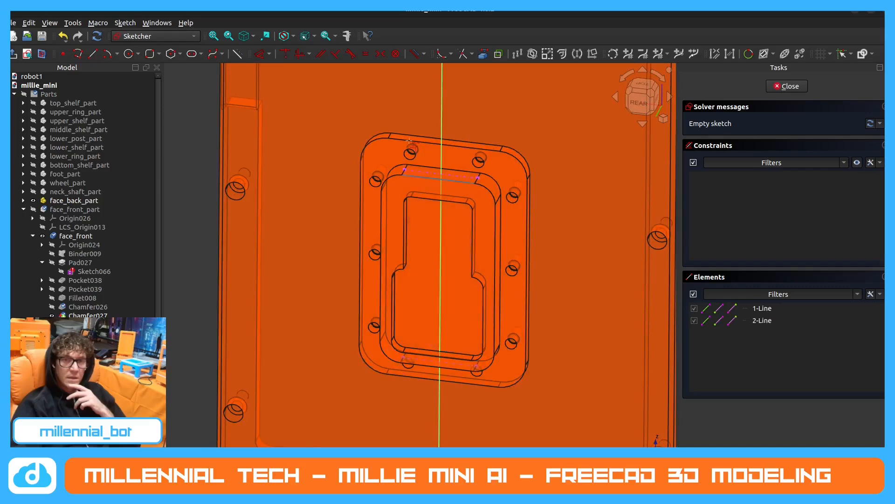
middle_drag(437, 277, 425, 182)
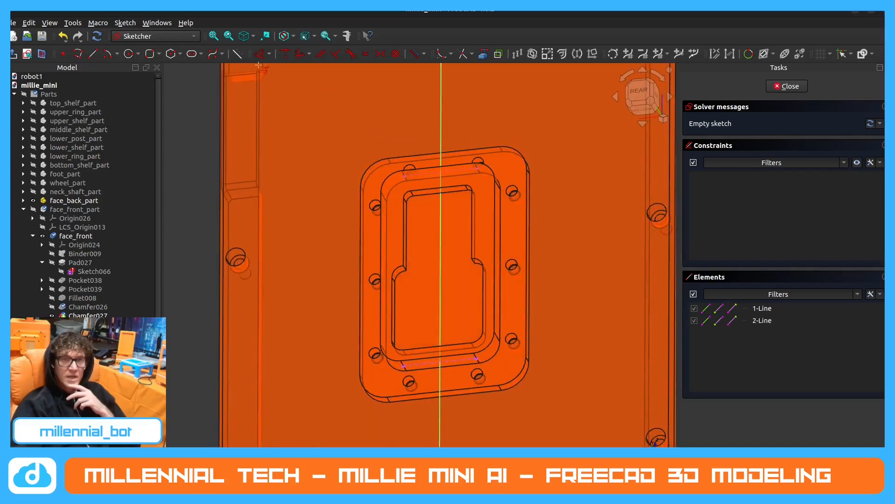
Draw a vertical centre line between the midpoints of the projected lower and upper edges.
click(92, 53)
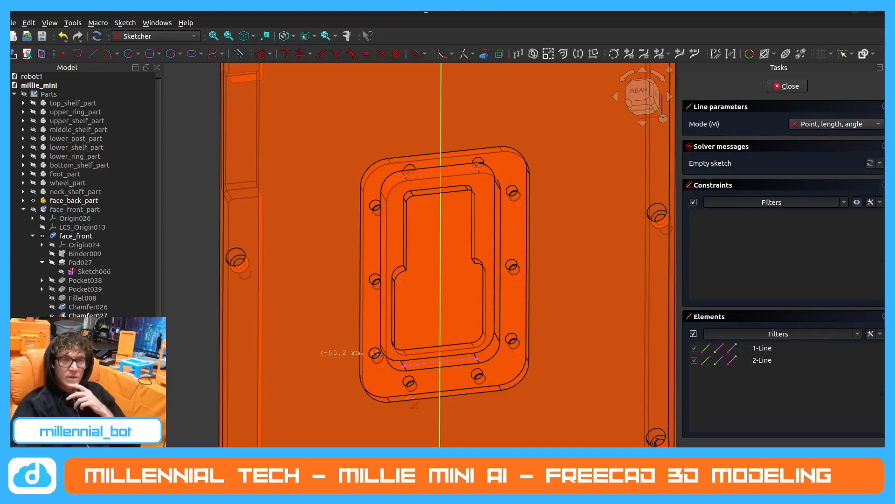
click(441, 363)
middle_drag(443, 185, 451, 282)
click(443, 157)
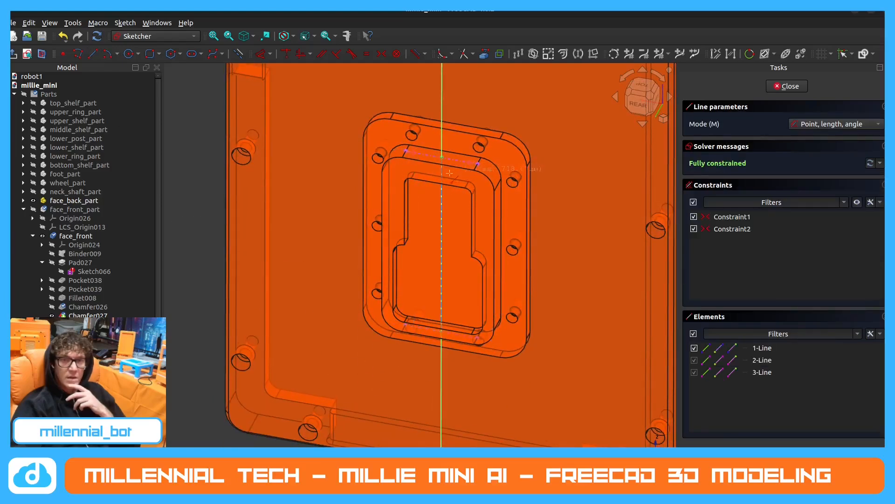
right_click(395, 240)
Draw a rounded rectangle centred on the centre line's midpoint, 40 mm wide and 80 mm high with 5 mm corner radii.
middle_drag(426, 260, 439, 173)
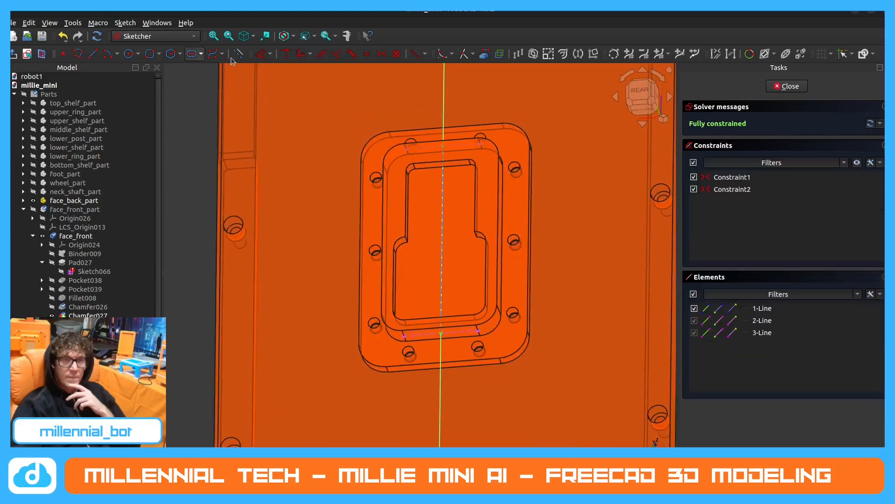
click(150, 54)
click(845, 124)
click(842, 136)
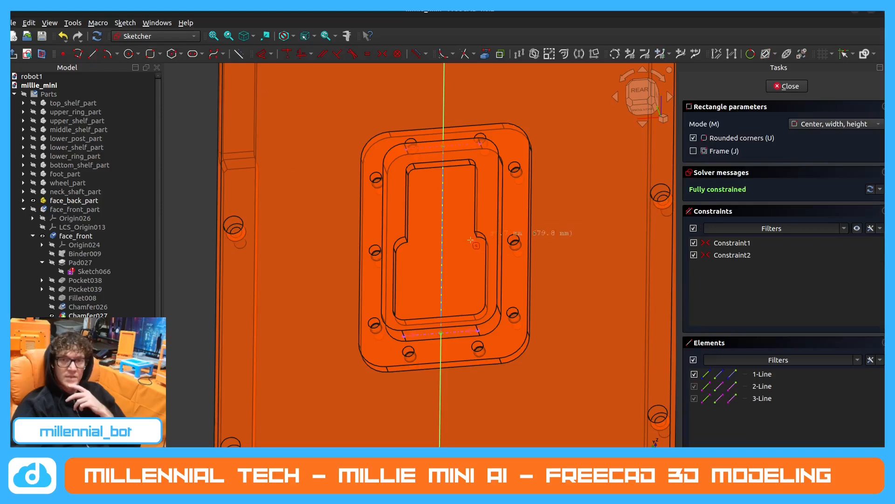
click(443, 240)
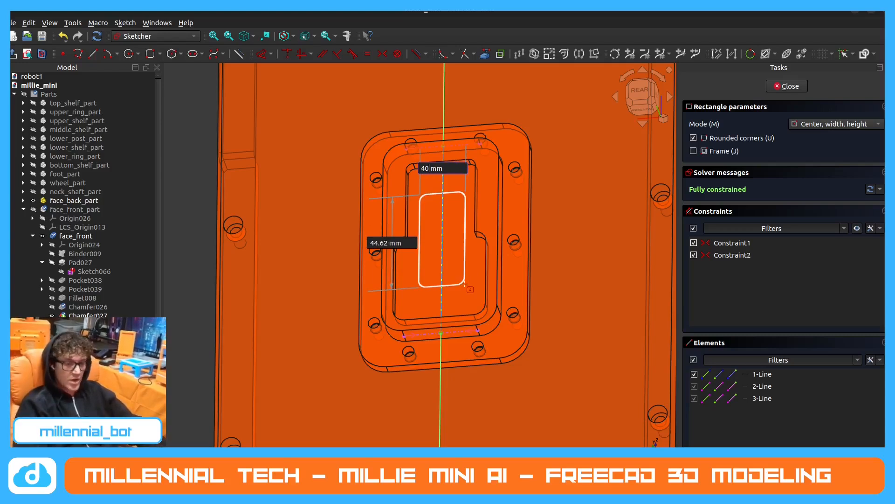
key(Tab)
text(80)
key(Return)
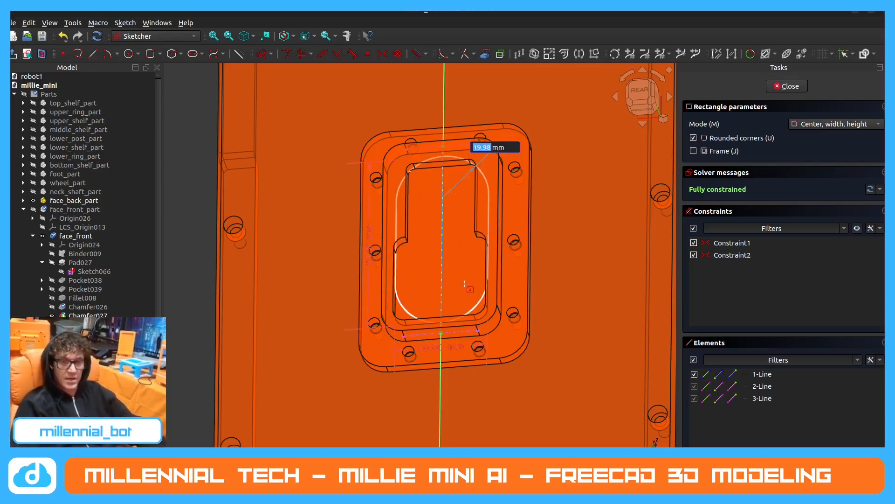
text(5)
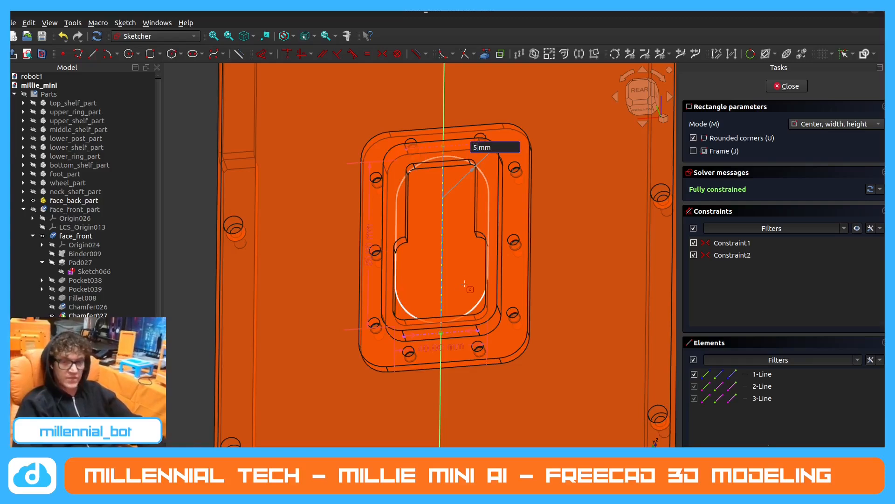
key(Return)
Finish the sketch and cut the rounded rectangle 5 mm deep as a pocket.
middle_drag(434, 263, 406, 286)
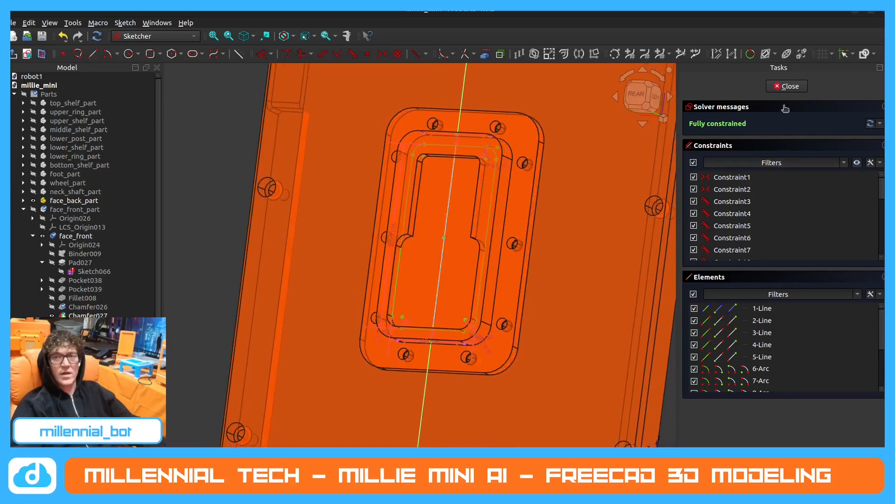
click(788, 86)
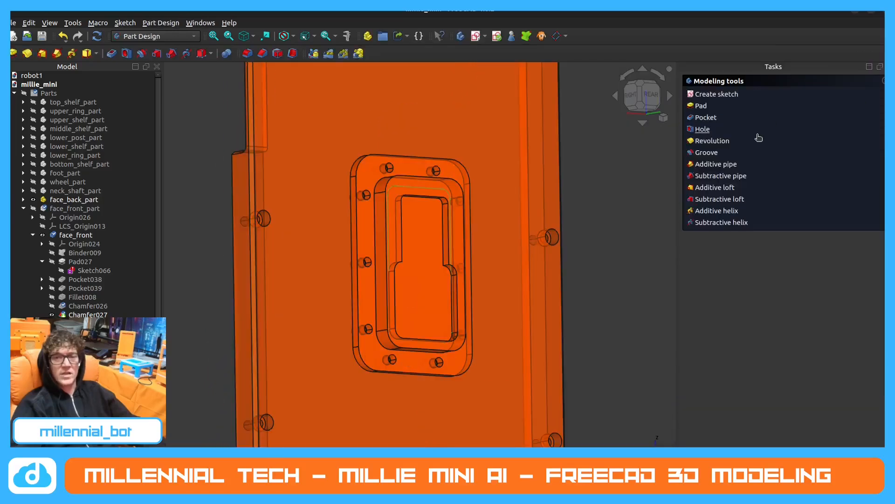
click(706, 117)
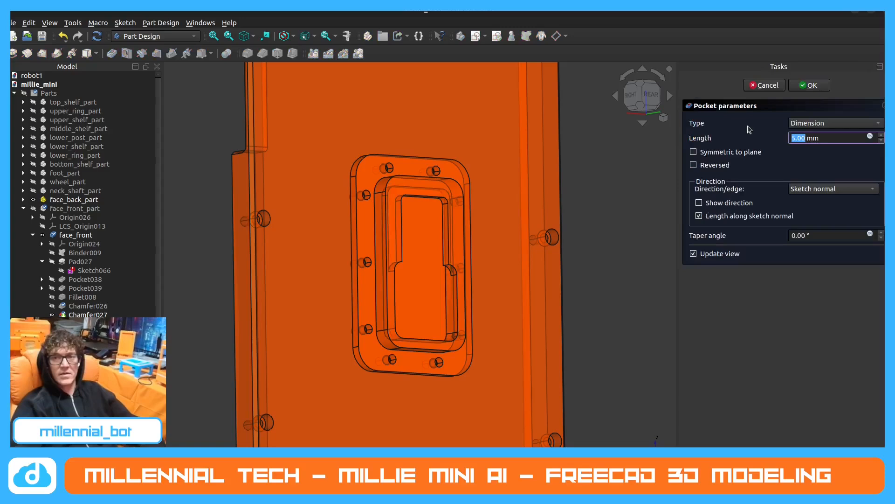
click(808, 86)
Examine the pocket steps and remaining wall faces inside the face plate from several angles.
middle_drag(465, 270, 444, 160)
scroll(428, 152, up, 2)
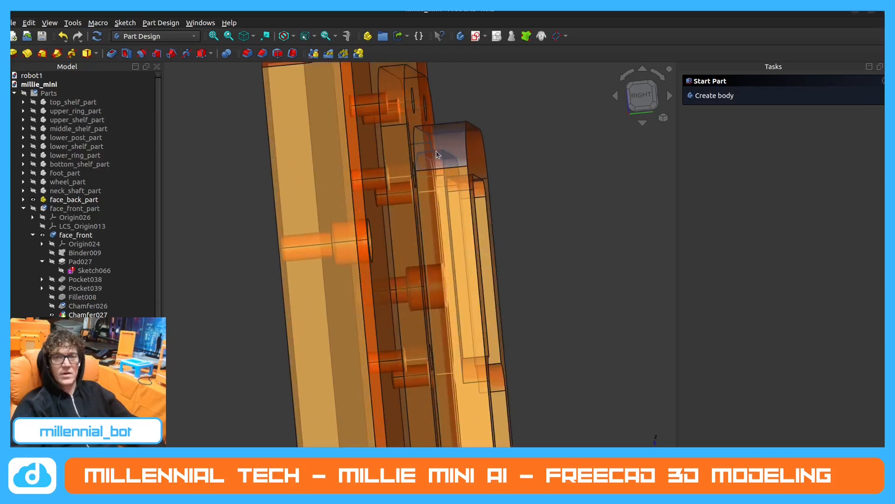
middle_drag(455, 233, 553, 380)
click(553, 377)
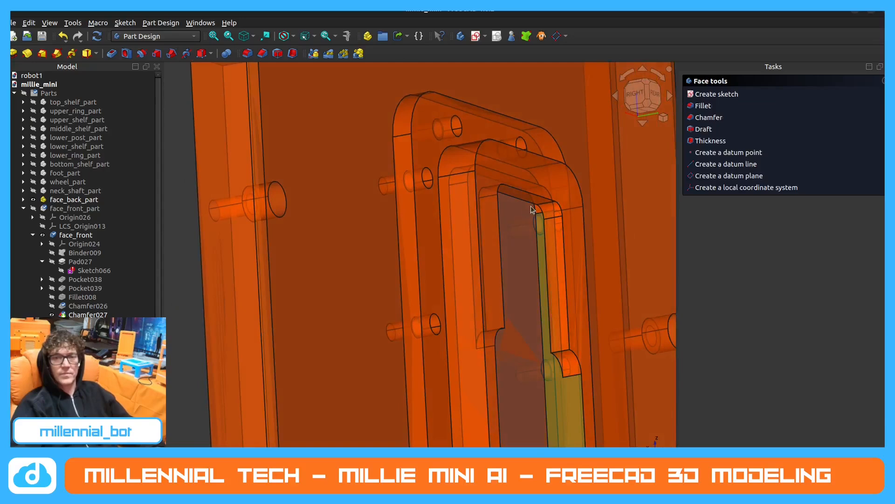
middle_drag(523, 260, 493, 164)
middle_drag(504, 300, 432, 362)
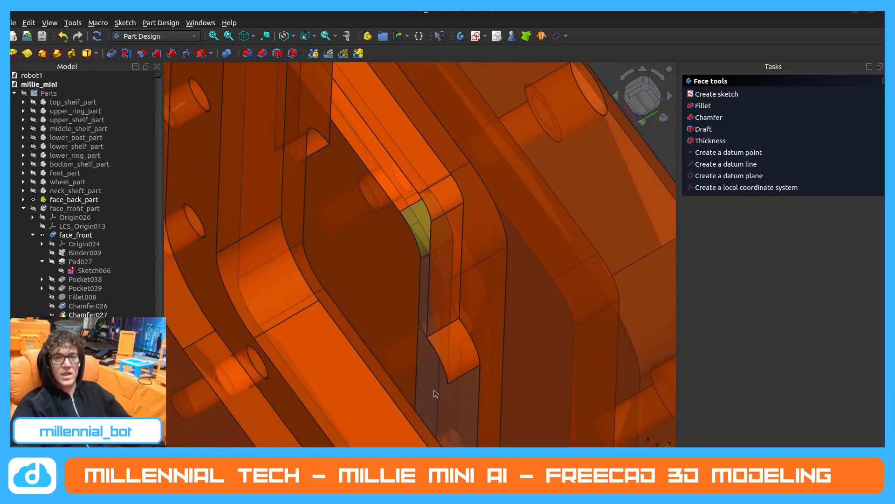
middle_drag(434, 393, 511, 328)
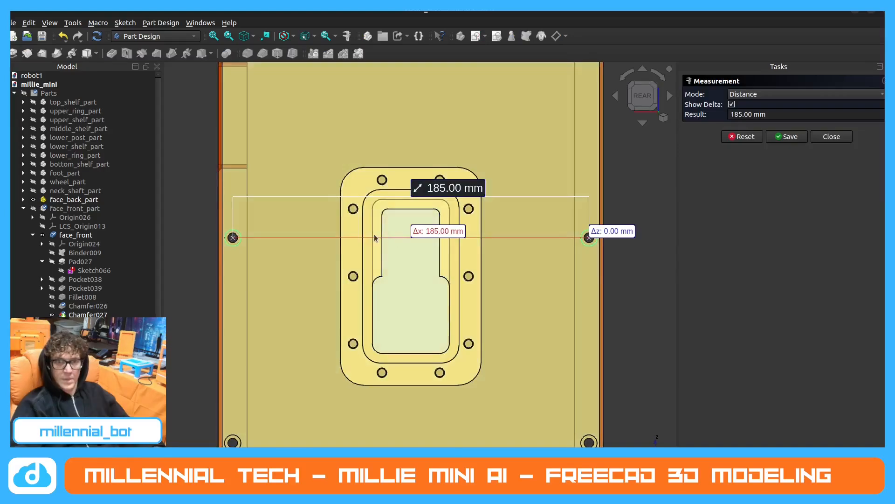
Measure the horizontal distance between the face's two side mounting holes, and inspect the recessed face plate.
scroll(400, 240, up, 2)
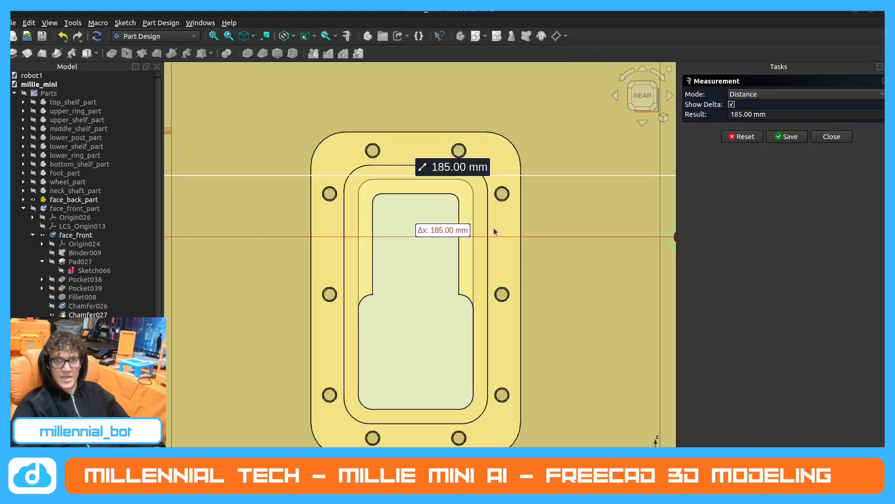
scroll(533, 287, down, 1)
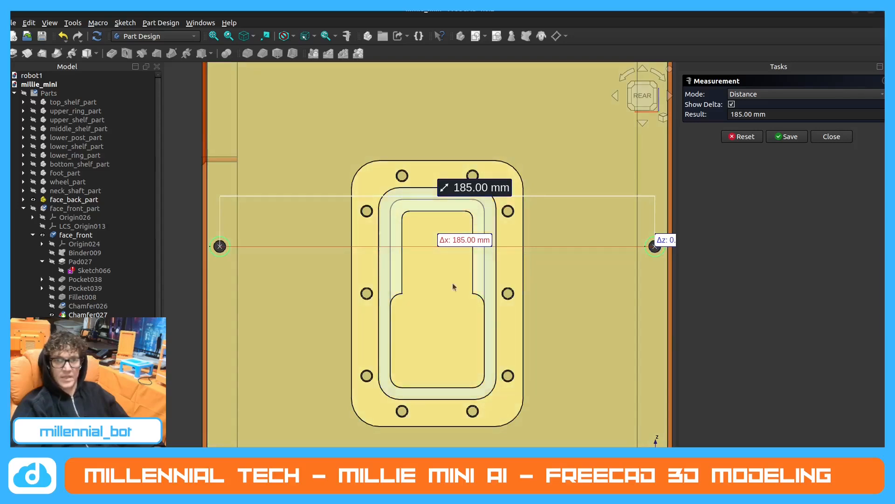
scroll(392, 237, down, 1)
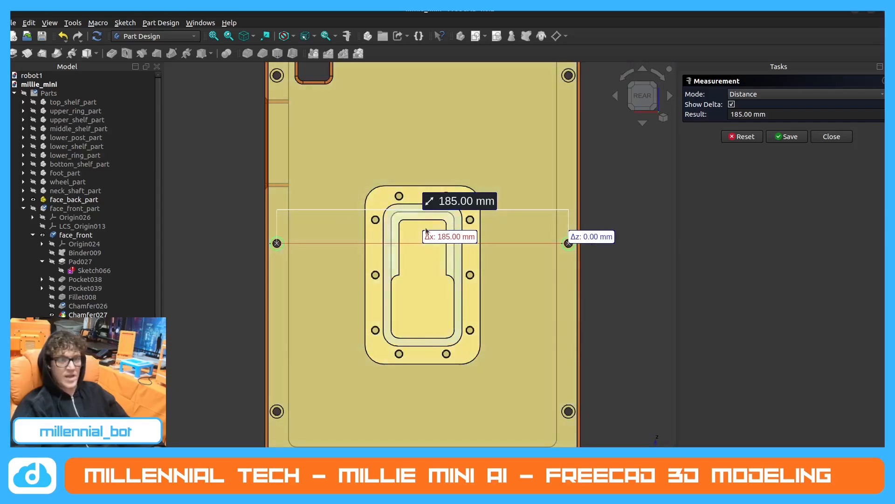
key(Escape)
middle_drag(396, 250, 424, 230)
scroll(424, 230, up, 2)
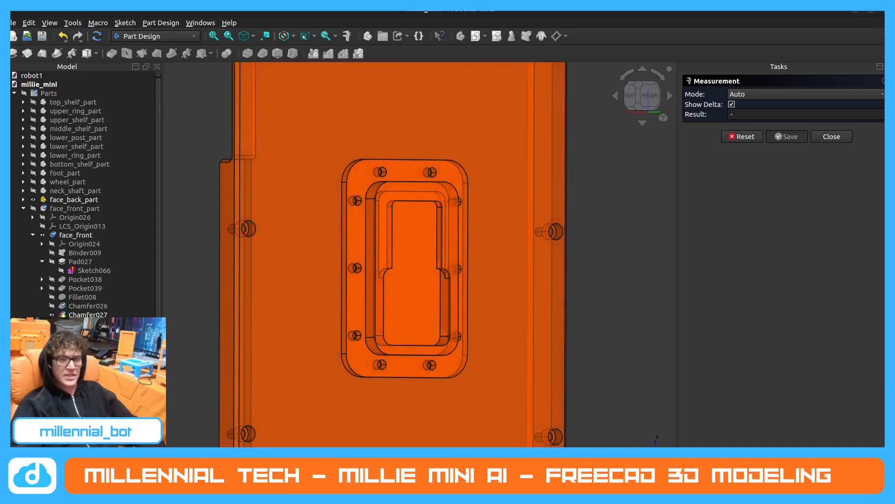
Switch to the robot1 document and display the neck_plate's Pocket055 for reference.
key(ctrl+Tab)
middle_drag(387, 288, 356, 255)
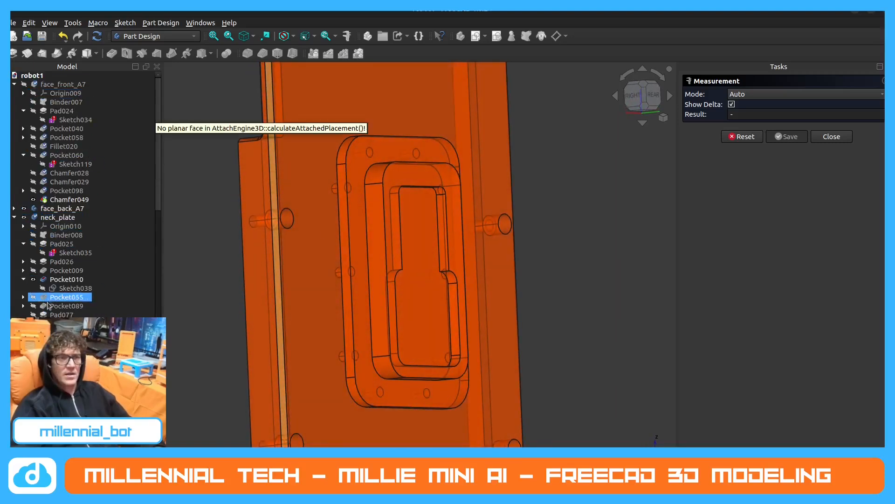
click(33, 300)
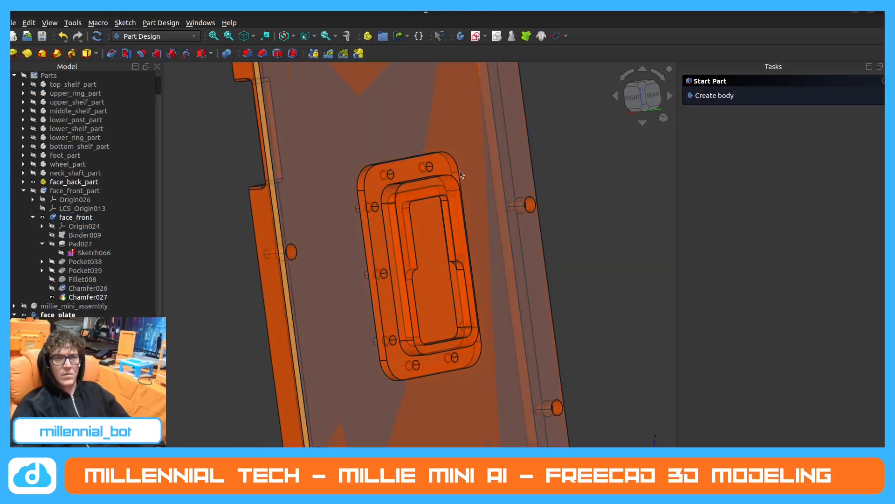
In the millie_mini document, pad the face plate's outer flange face containing the screw holes by 2 mm.
click(447, 164)
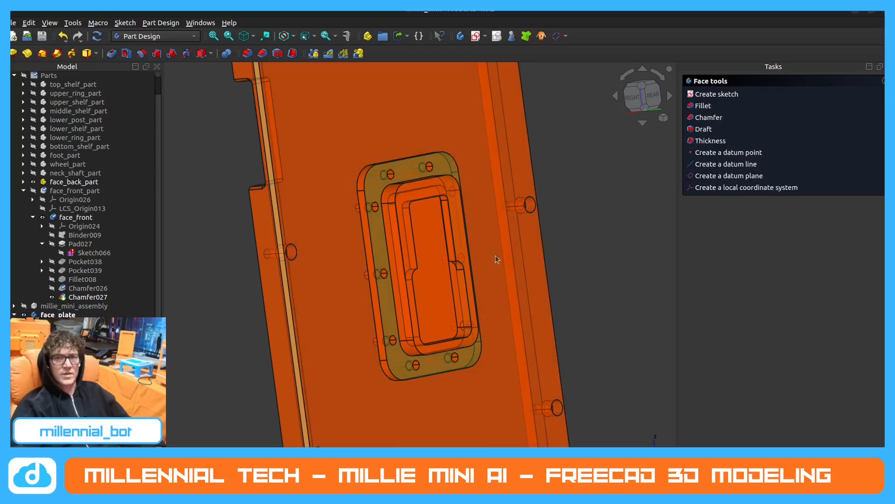
click(13, 55)
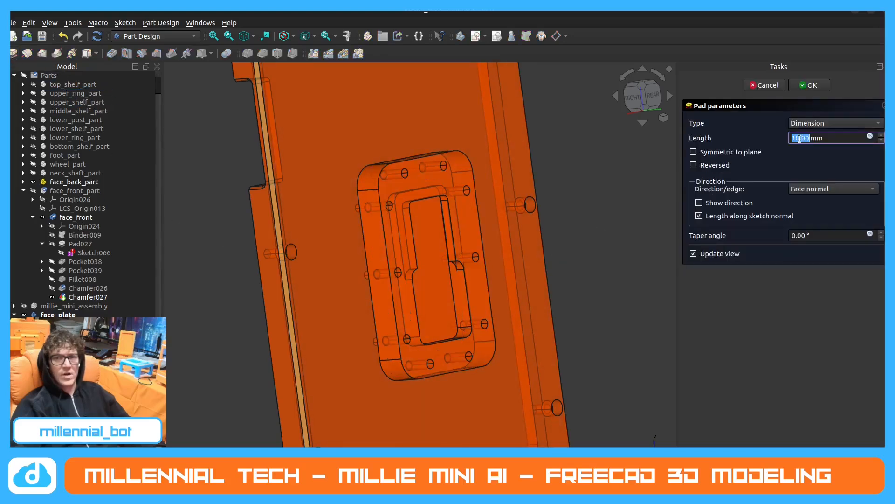
text(2)
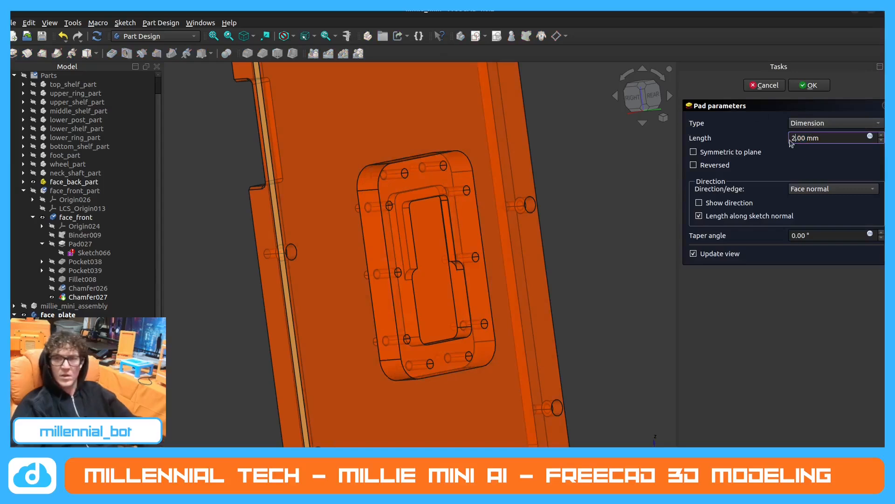
click(812, 87)
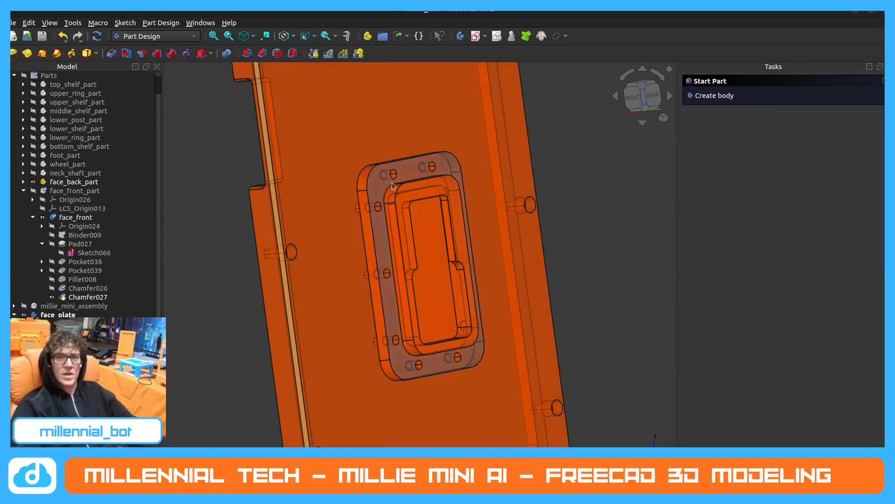
middle_drag(359, 191, 439, 188)
middle_drag(373, 325, 408, 154)
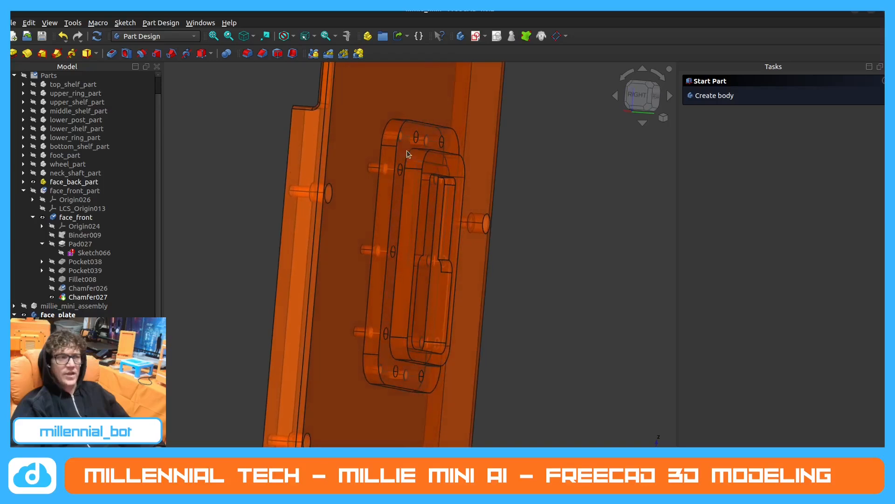
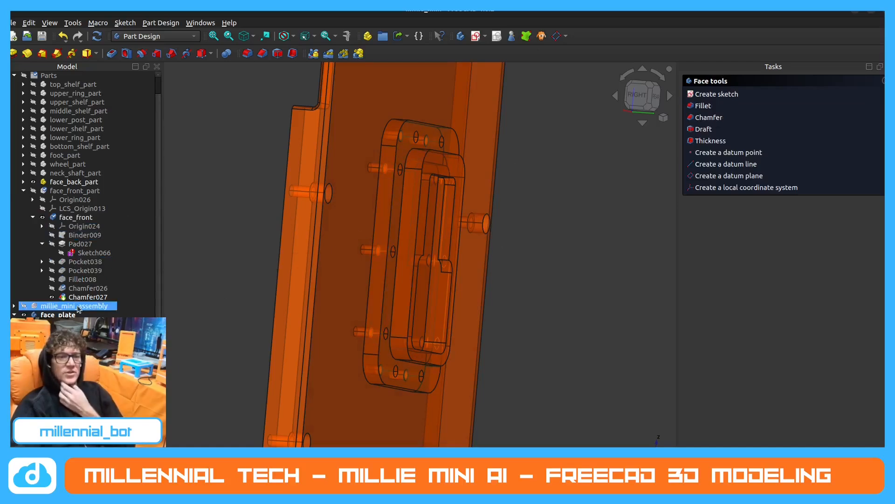
In the robot1 document, display the neck_plate's Pocket090 and measure the radius of an upper hole's counterbore edge.
scroll(92, 262, down, 1)
click(92, 263)
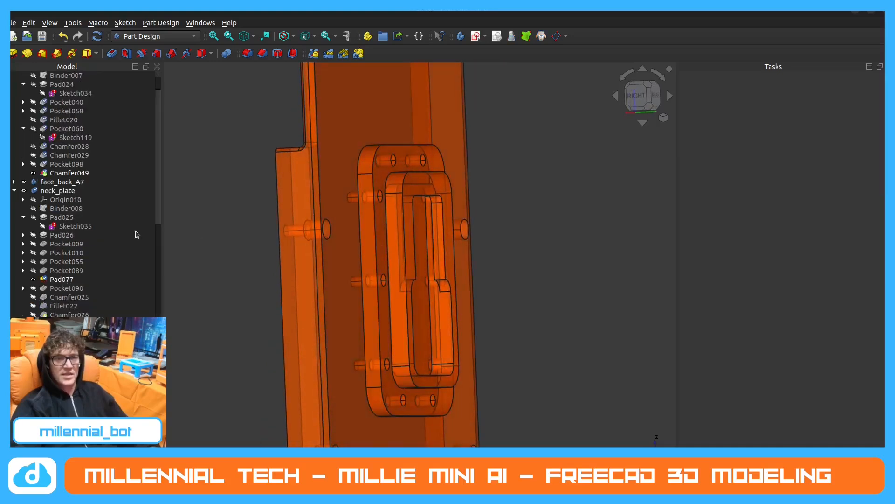
click(33, 288)
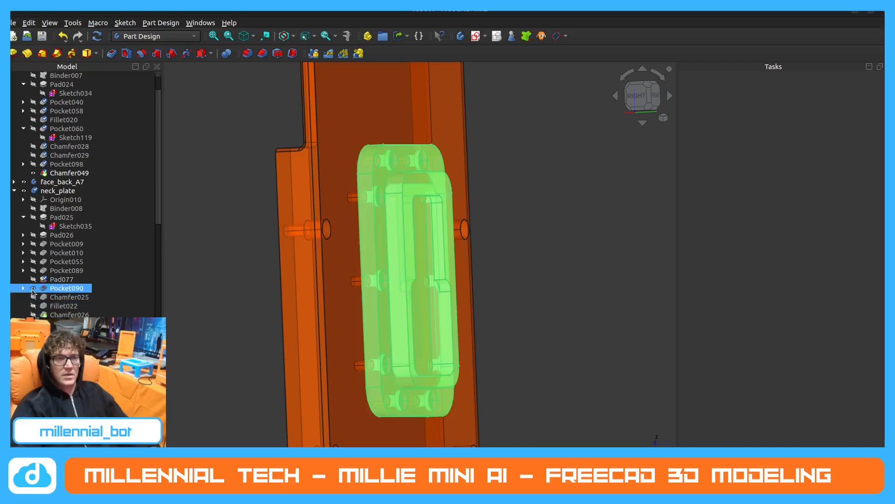
click(387, 170)
scroll(391, 175, up, 3)
click(399, 169)
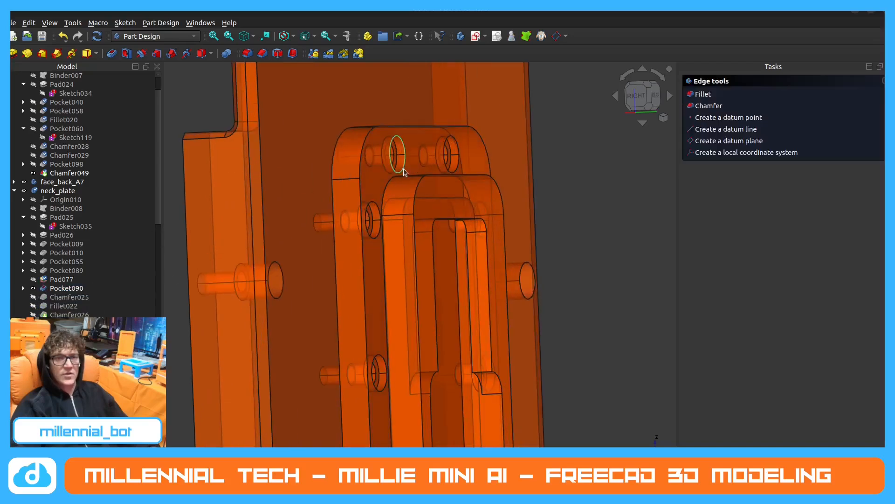
click(327, 36)
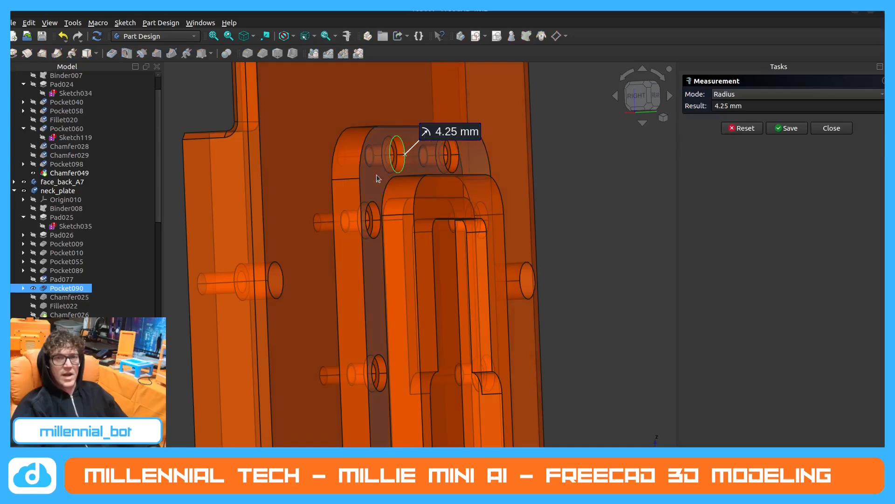
Measure the counterbore depth of a side mounting hole on the neck plate, and inspect the recessed holes from the side.
scroll(377, 184, down, 2)
middle_drag(465, 206, 359, 226)
scroll(382, 210, down, 5)
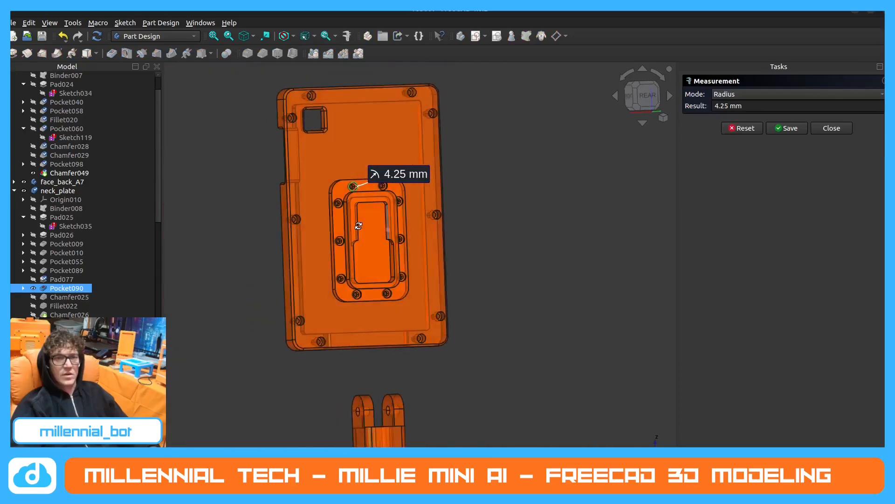
scroll(358, 226, up, 8)
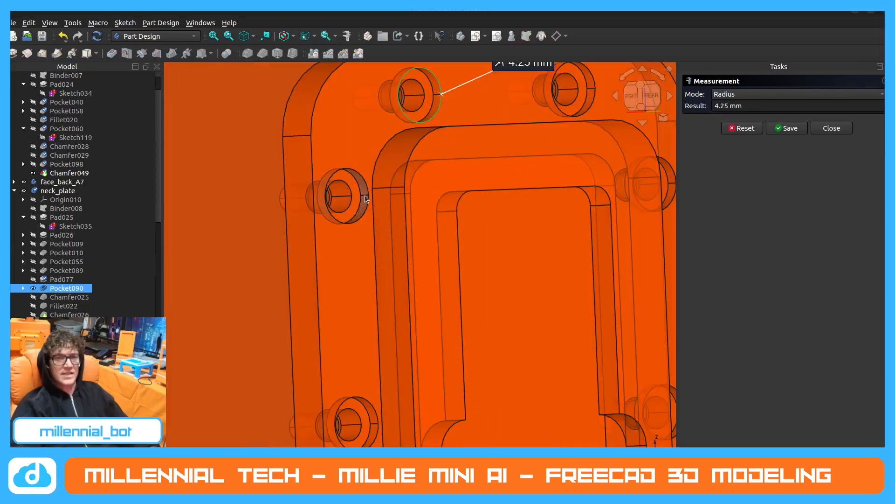
key(Escape)
scroll(365, 196, up, 4)
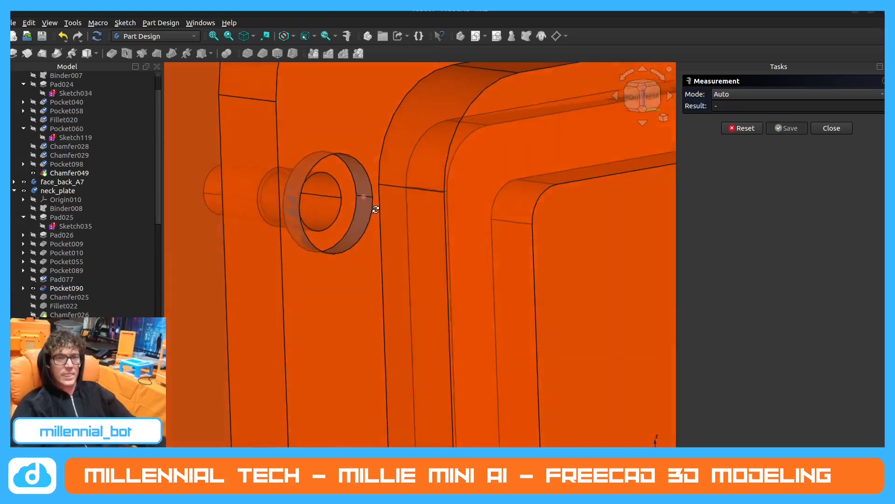
click(365, 197)
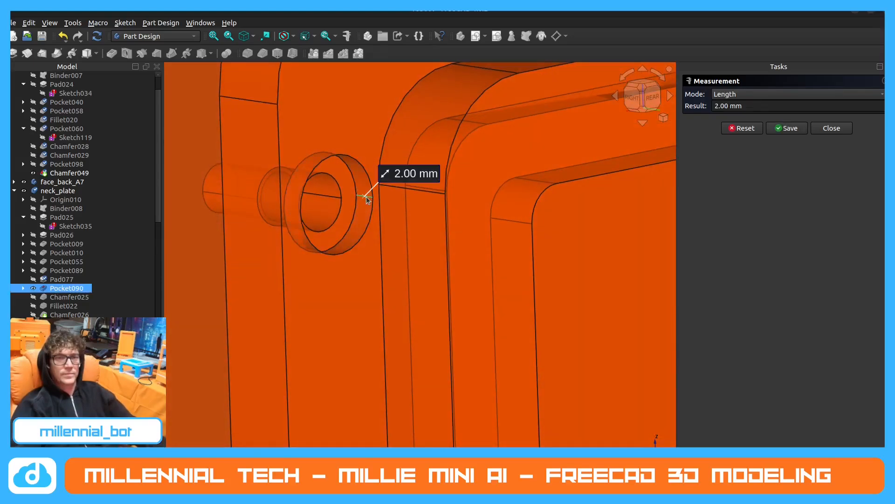
key(Escape)
scroll(417, 179, down, 4)
scroll(384, 193, down, 1)
middle_drag(384, 193, 454, 190)
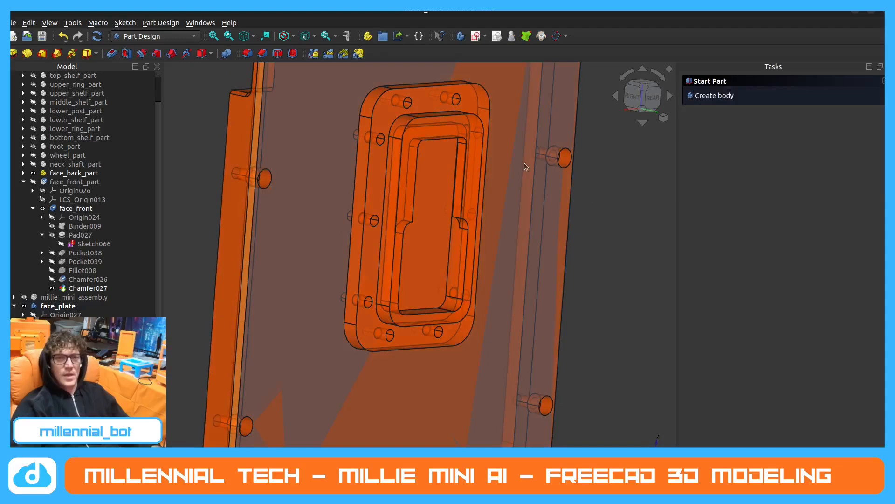
middle_drag(524, 163, 350, 187)
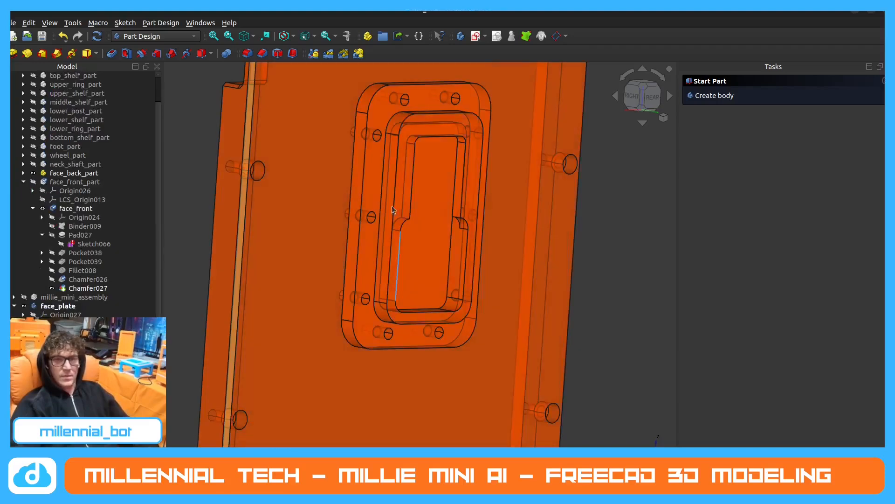
Start a sketch on millie_mini's face plate flange and project the two top holes and two upper side holes as external geometry.
click(380, 110)
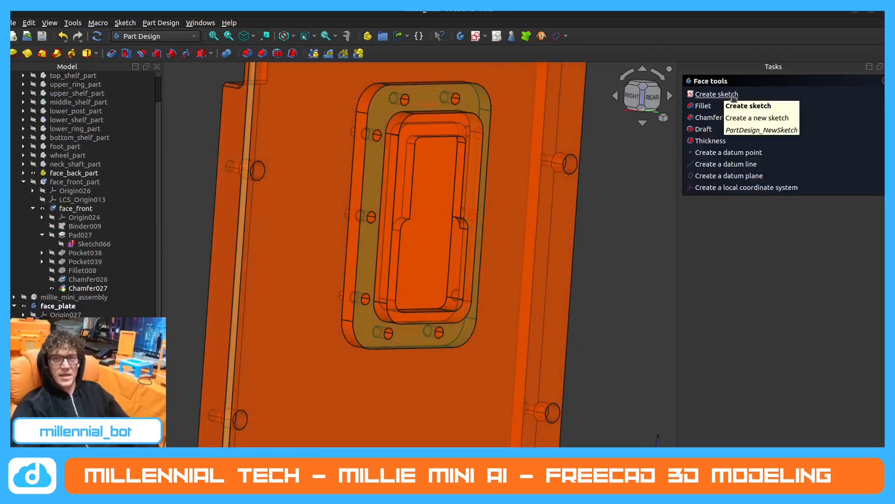
click(717, 94)
scroll(446, 160, up, 3)
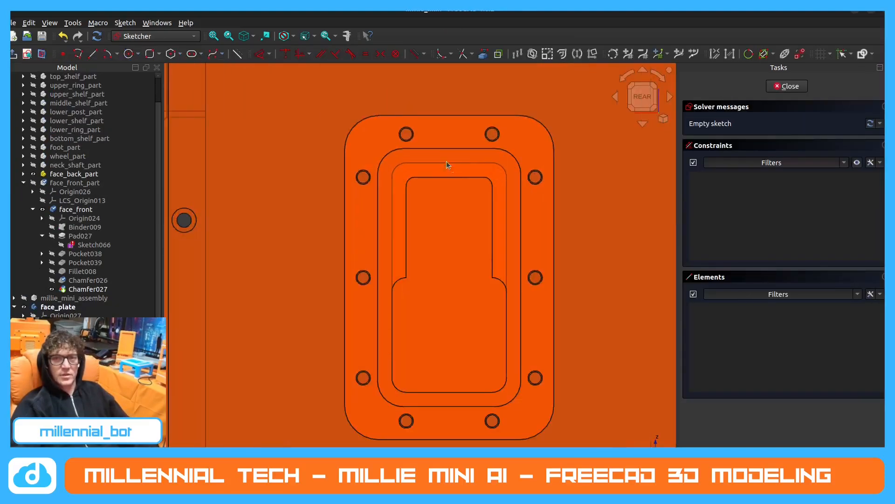
middle_drag(434, 155, 411, 119)
click(483, 53)
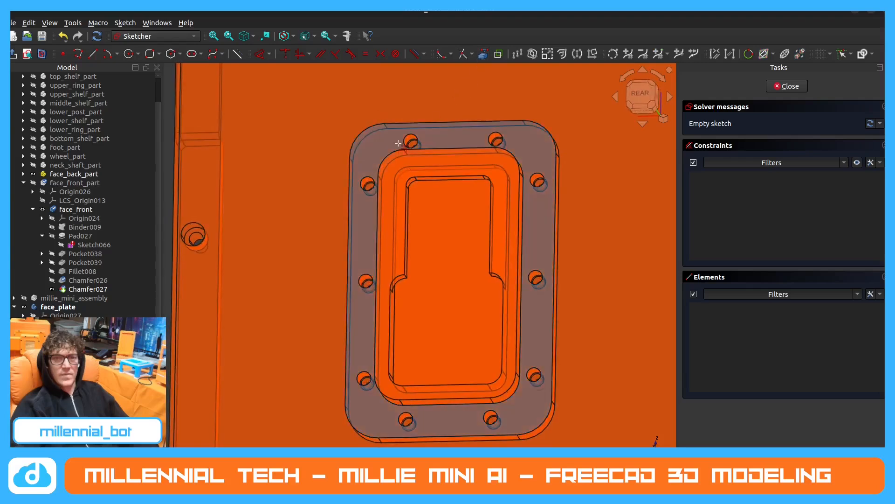
scroll(415, 134, up, 2)
click(417, 129)
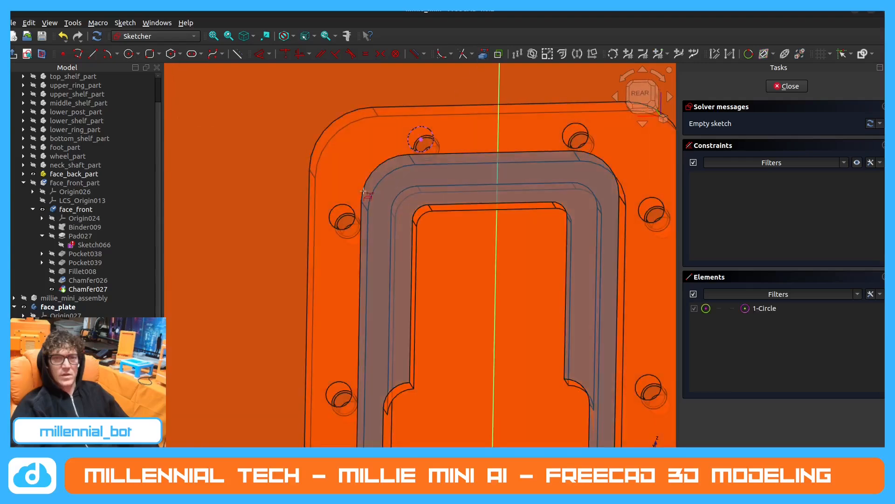
click(336, 208)
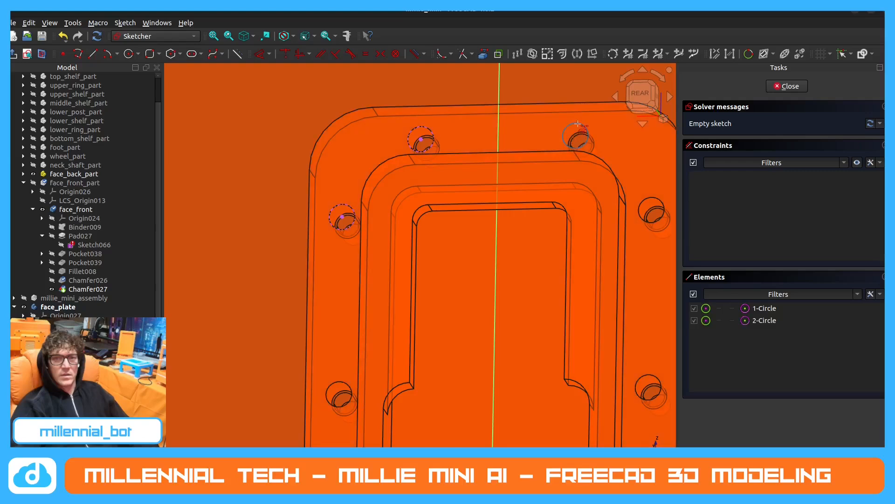
click(579, 124)
scroll(579, 124, down, 3)
scroll(541, 196, up, 2)
click(545, 189)
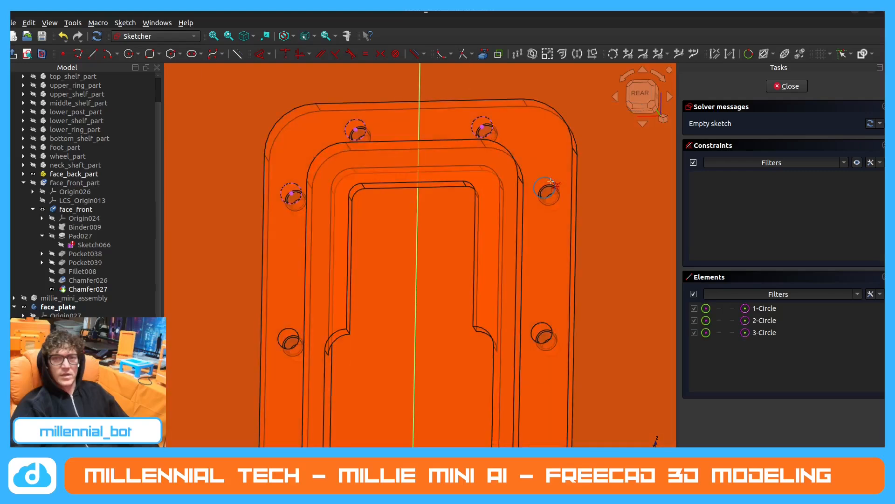
Project the remaining six flange holes, four along the sides and two at the bottom, as external geometry.
scroll(543, 235, down, 1)
click(542, 309)
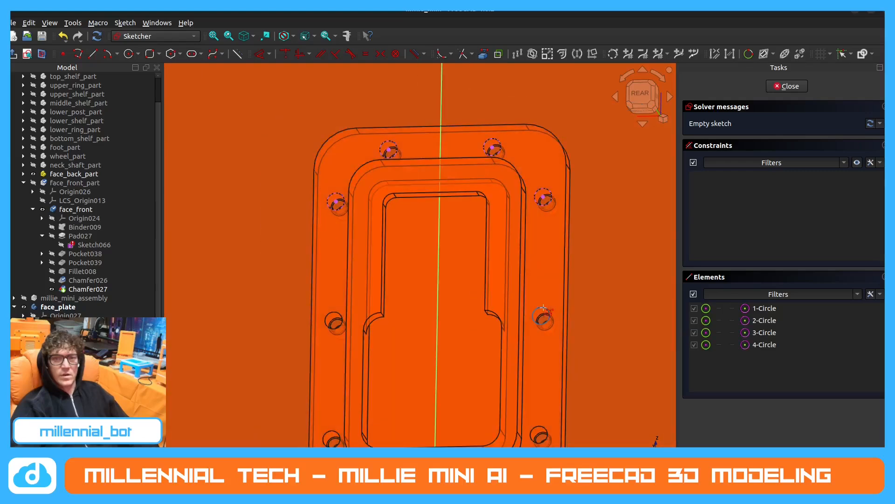
scroll(541, 311, down, 3)
scroll(537, 319, up, 3)
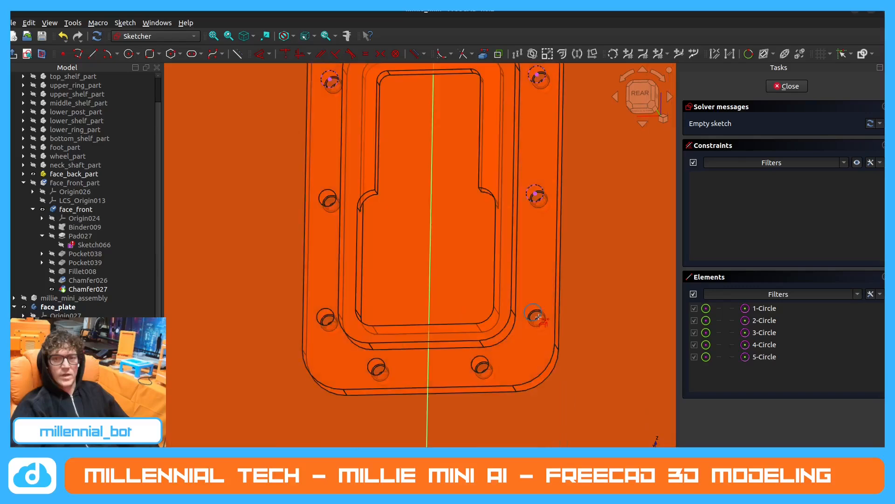
click(484, 358)
click(377, 367)
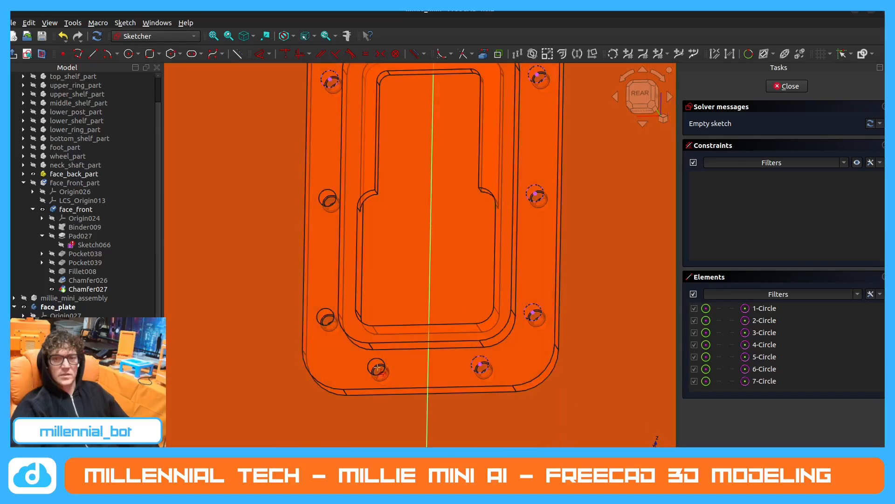
click(381, 358)
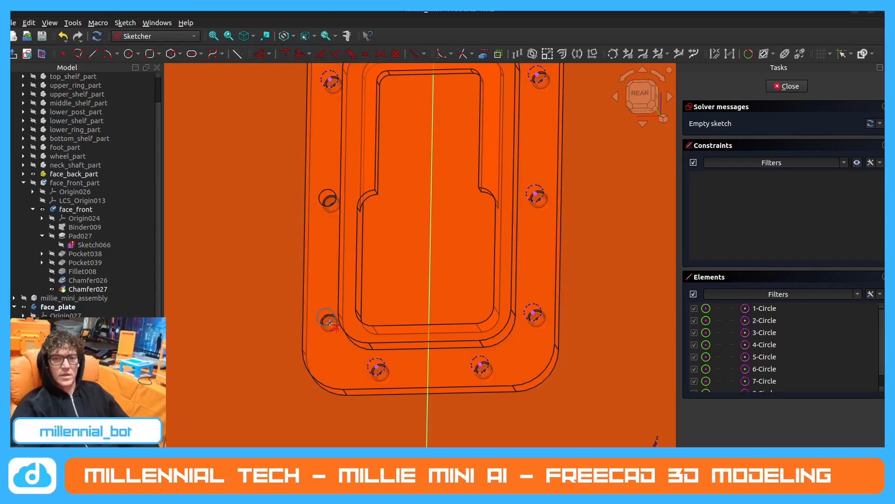
click(329, 322)
click(331, 202)
scroll(433, 178, down, 2)
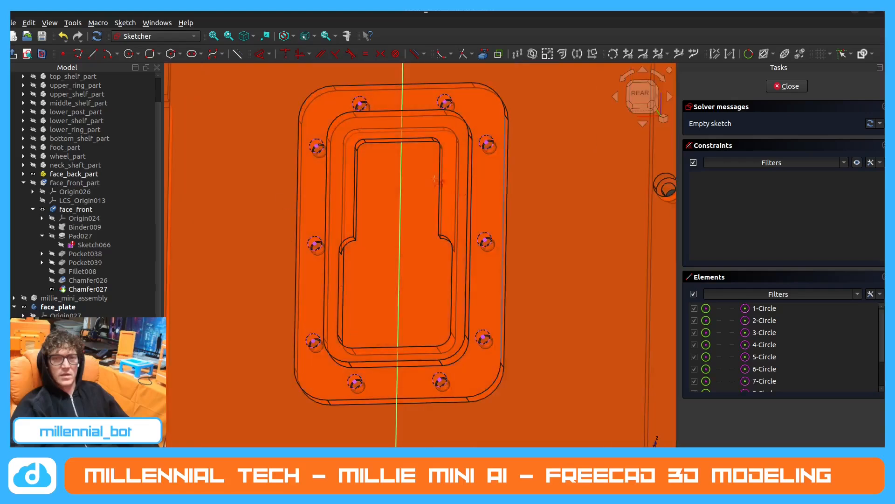
Close the flange sketch and reopen it for editing in a straight-on rear view.
click(787, 86)
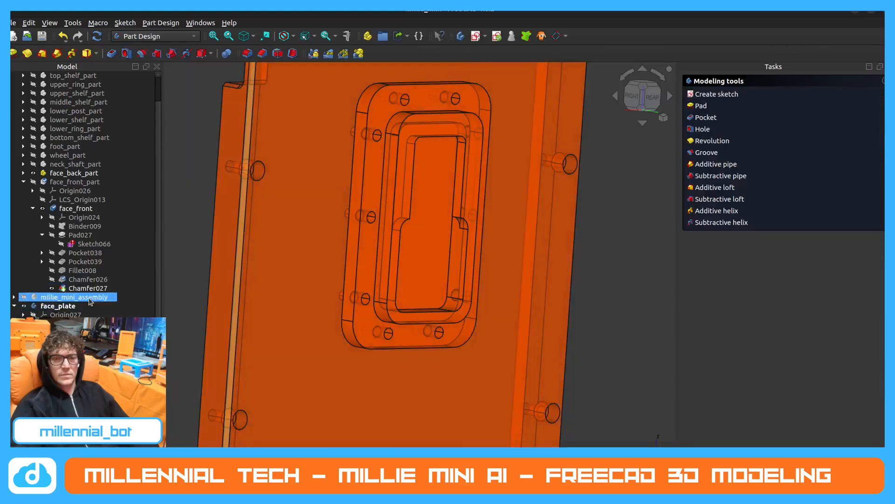
scroll(89, 302, down, 1)
scroll(88, 299, up, 2)
scroll(86, 227, down, 2)
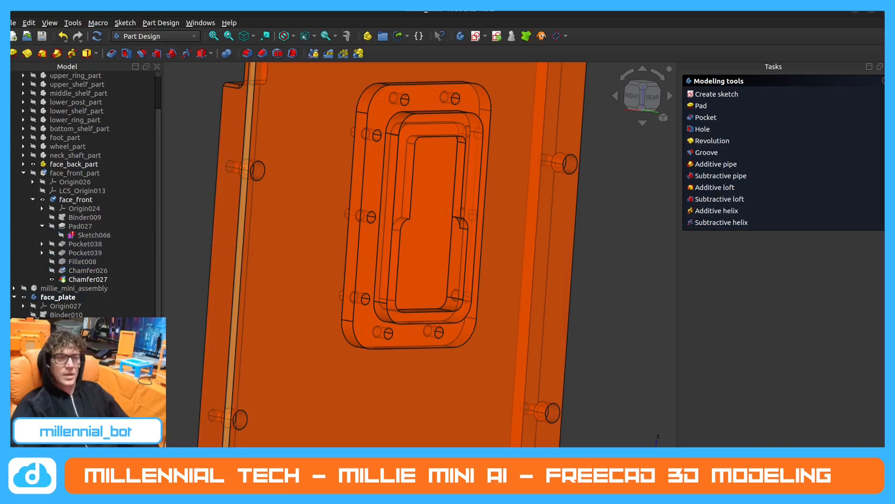
double_click(75, 332)
scroll(383, 248, down, 3)
scroll(436, 217, up, 2)
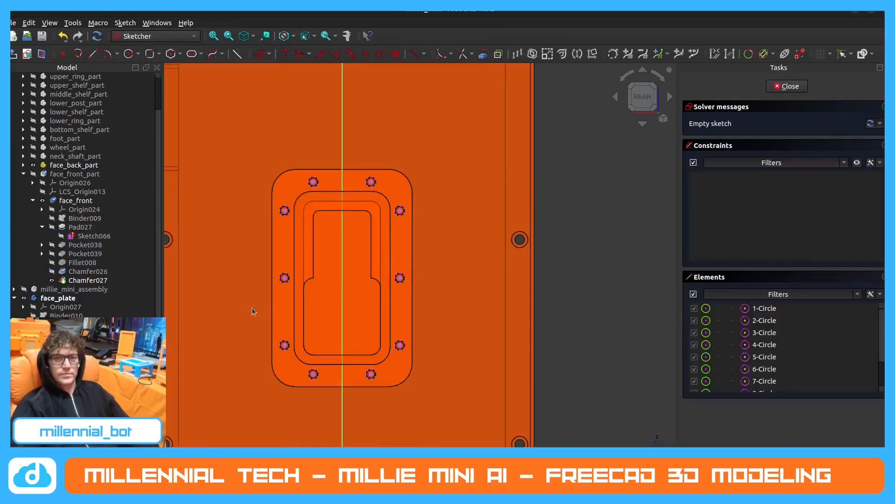
scroll(251, 311, down, 2)
scroll(388, 315, up, 4)
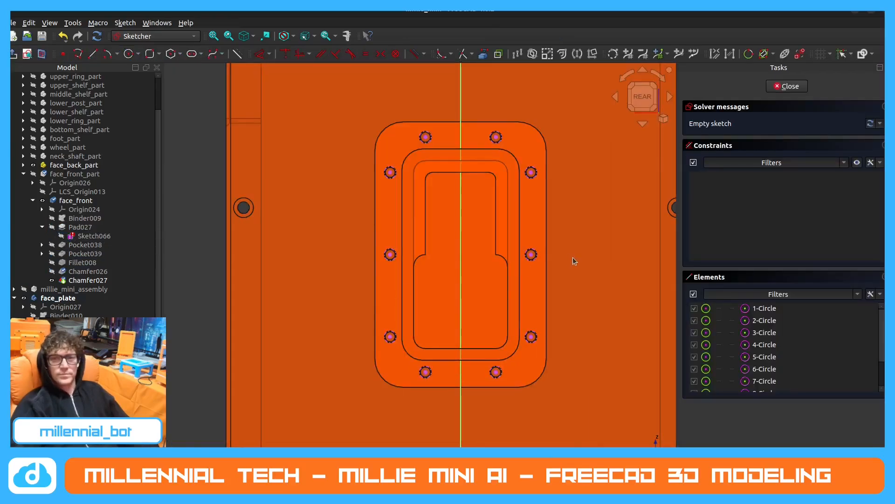
Draw 8.5 mm diameter circles centred on the flange's two top mounting holes.
click(129, 54)
scroll(462, 154, up, 2)
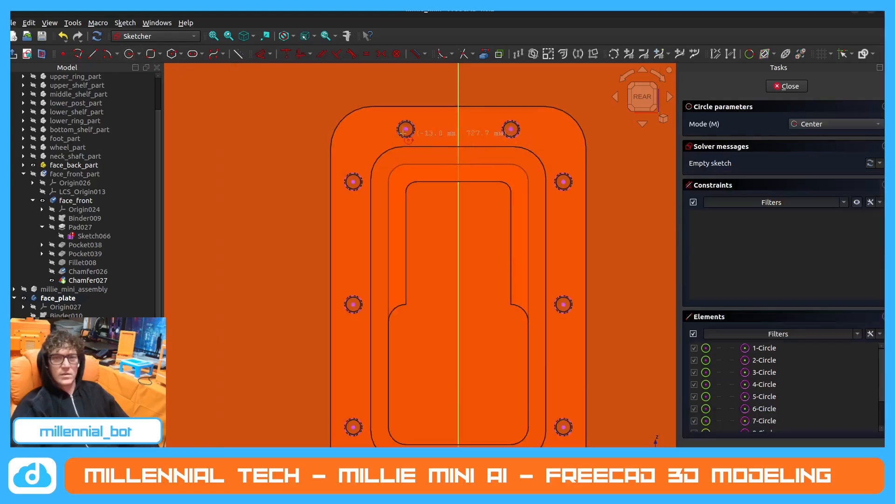
click(405, 129)
scroll(425, 135, up, 3)
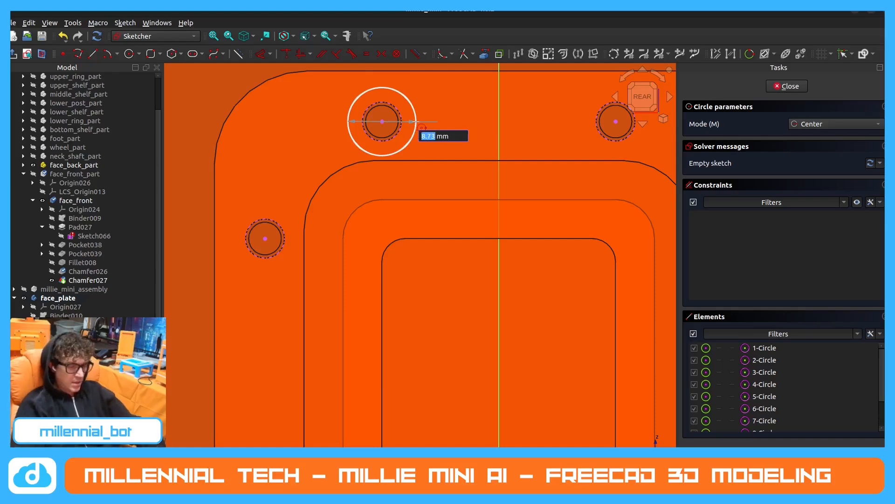
text(8.5)
key(Return)
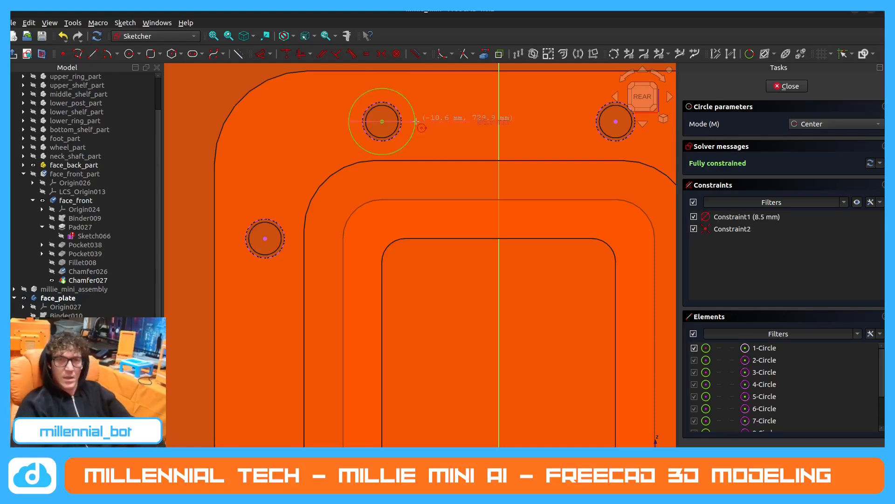
scroll(416, 121, down, 5)
scroll(461, 139, up, 5)
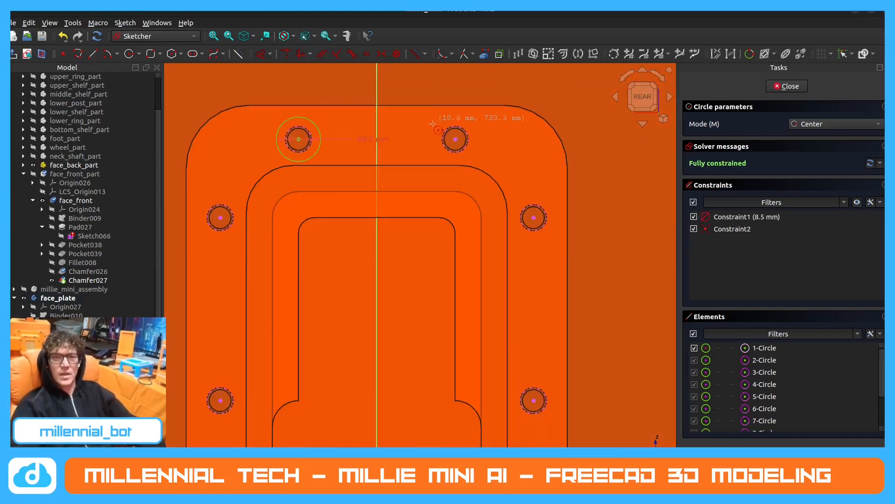
click(467, 146)
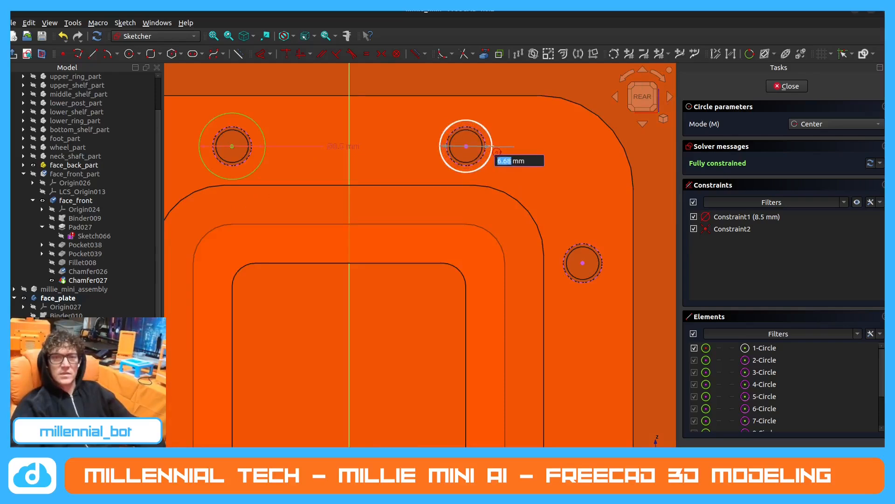
text(8.5)
key(Return)
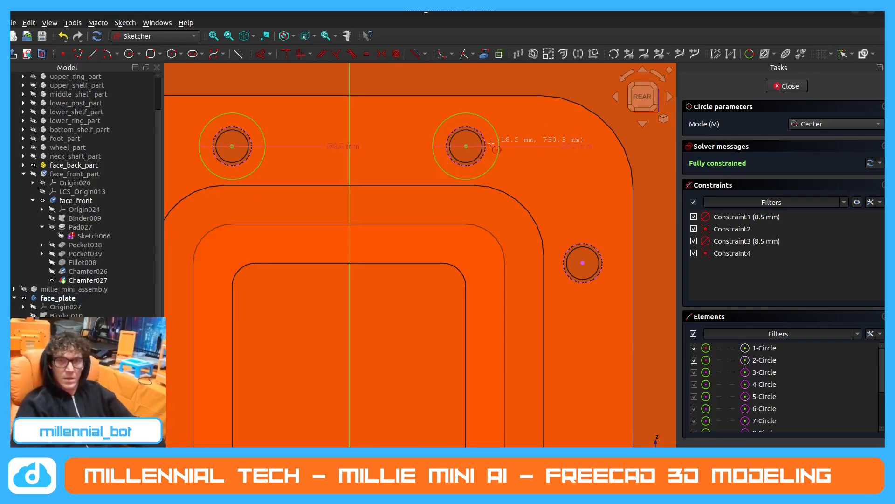
Draw an 8.5 mm diameter circle centred on the upper right side hole of the flange.
scroll(448, 133, down, 1)
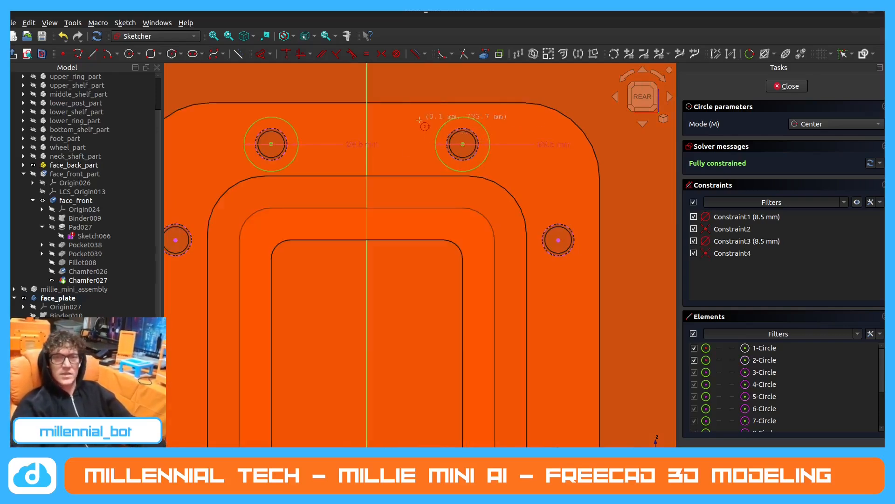
click(555, 244)
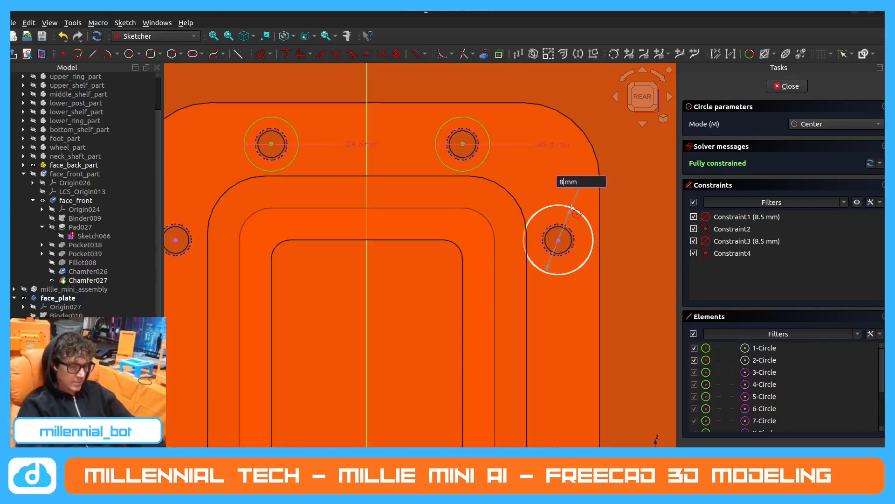
text(8.5)
key(Return)
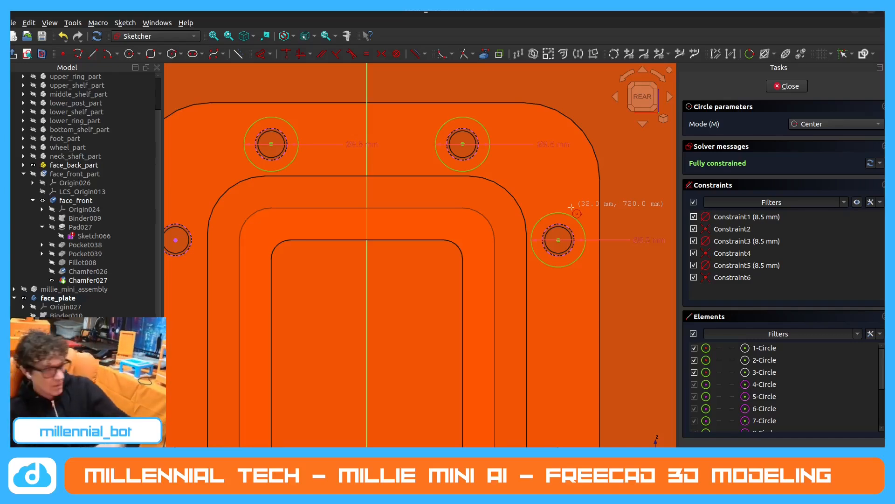
scroll(599, 144, down, 4)
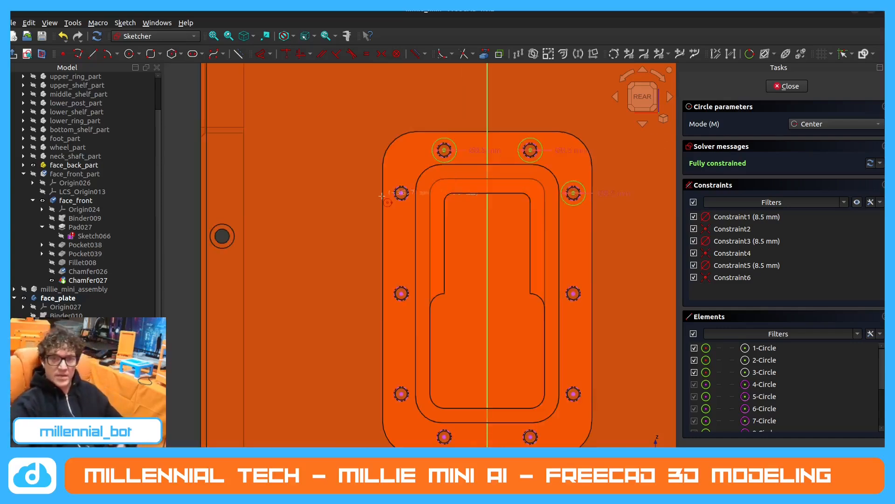
Draw 8.5 mm diameter circles centred on the upper and middle left side holes of the flange.
scroll(392, 199, up, 1)
scroll(400, 197, up, 2)
click(401, 191)
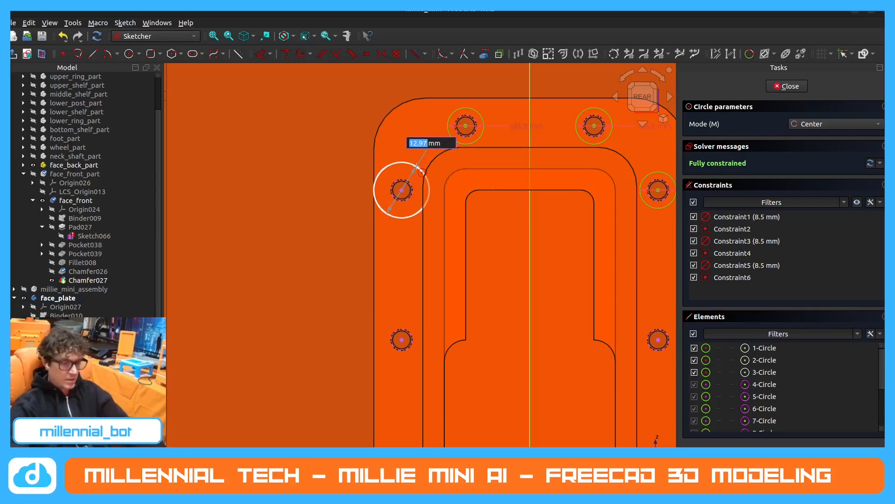
text(8.5)
key(Return)
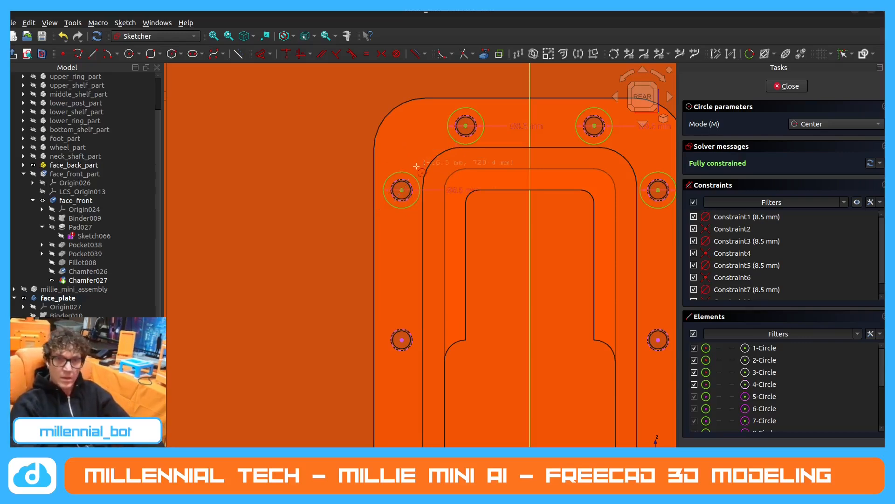
scroll(373, 275, up, 2)
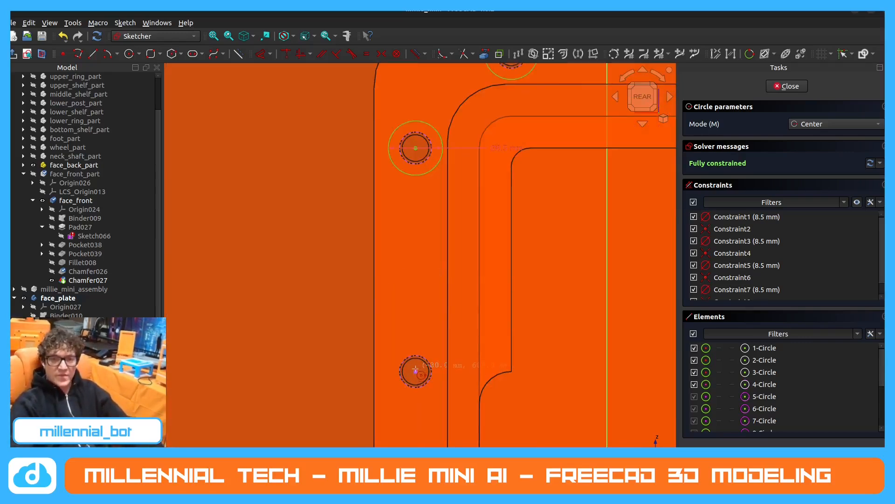
click(415, 370)
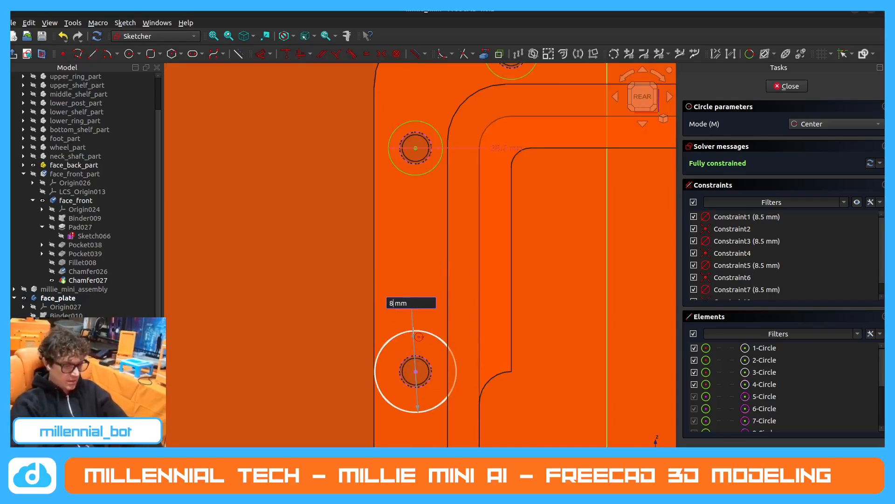
text(8.5)
key(Return)
Draw 8.5 mm diameter circles centred on the middle and lower right side holes of the flange.
scroll(335, 261, down, 2)
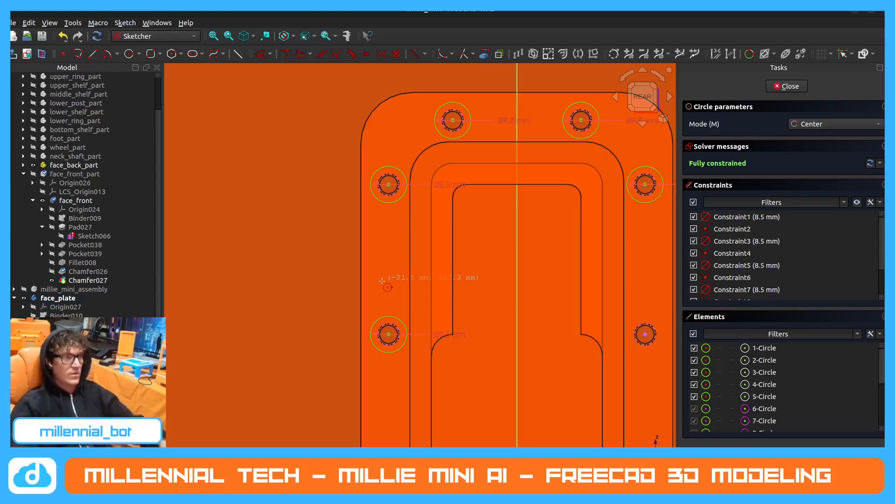
scroll(356, 222, down, 4)
scroll(471, 296, up, 6)
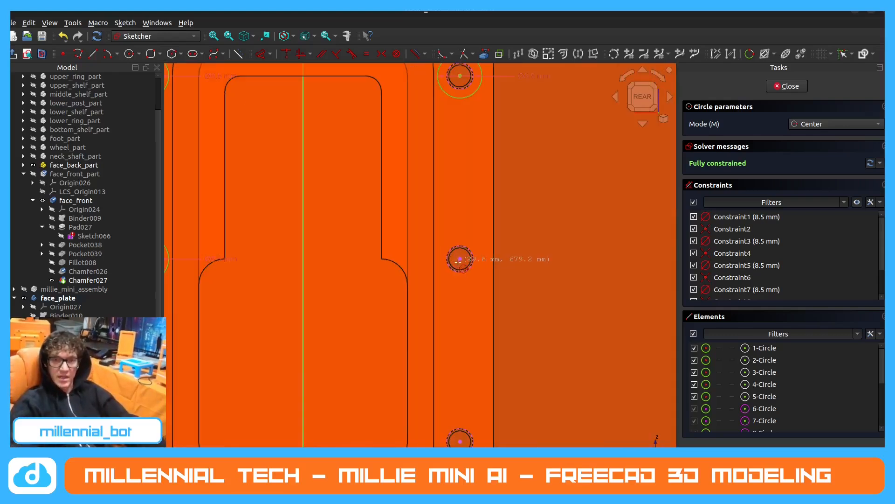
click(460, 259)
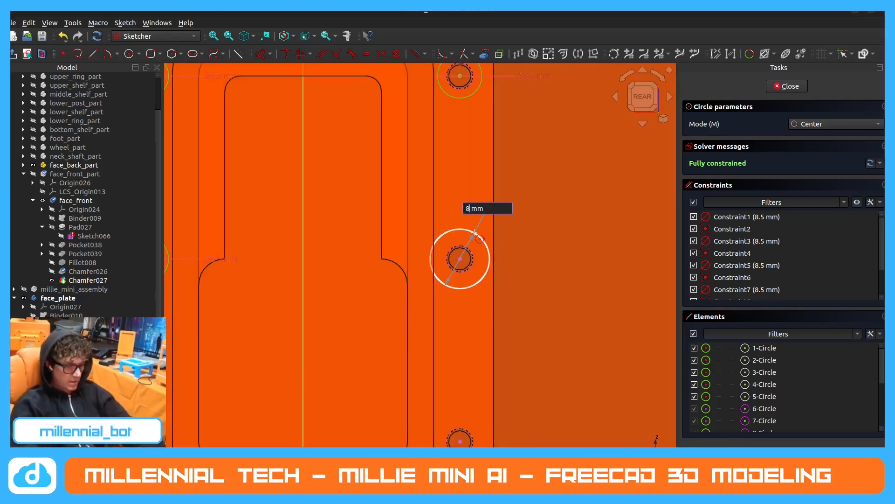
text(8)
key(Return)
scroll(474, 232, down, 3)
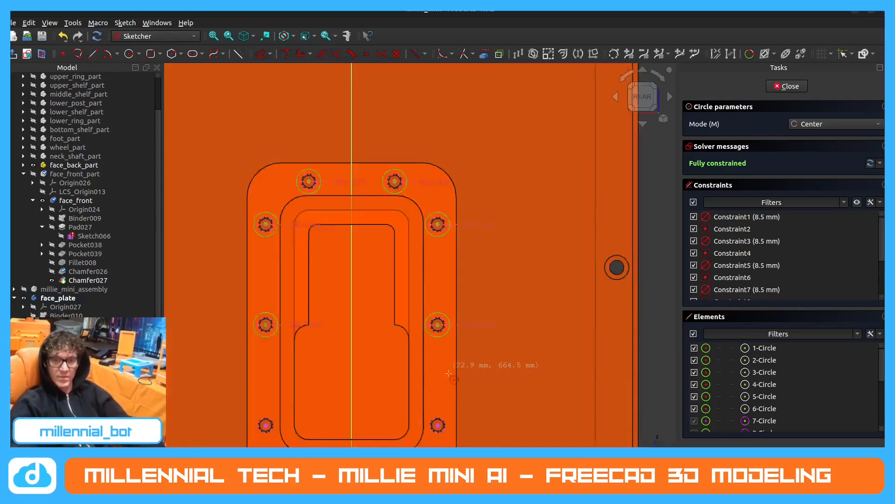
scroll(449, 363, up, 3)
click(453, 387)
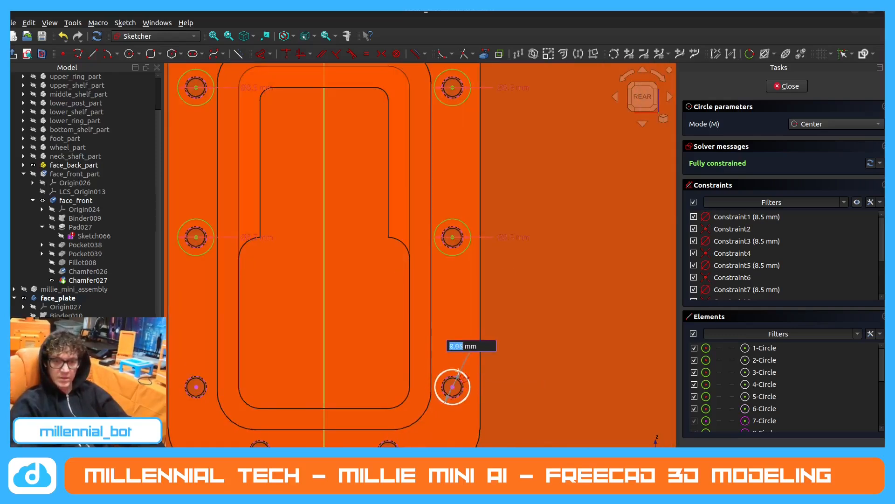
text(8.)
key(Return)
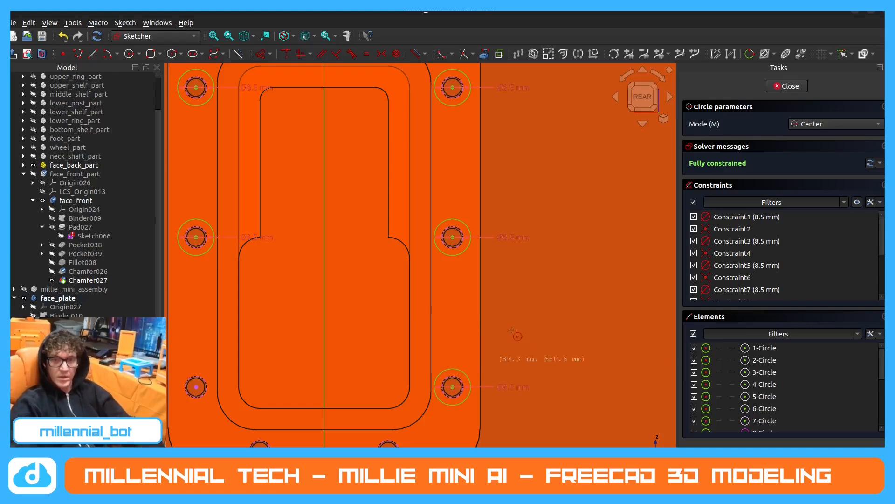
Draw 8.5 mm diameter circles centred on the flange's two bottom mounting holes.
scroll(467, 373, down, 3)
scroll(447, 386, up, 3)
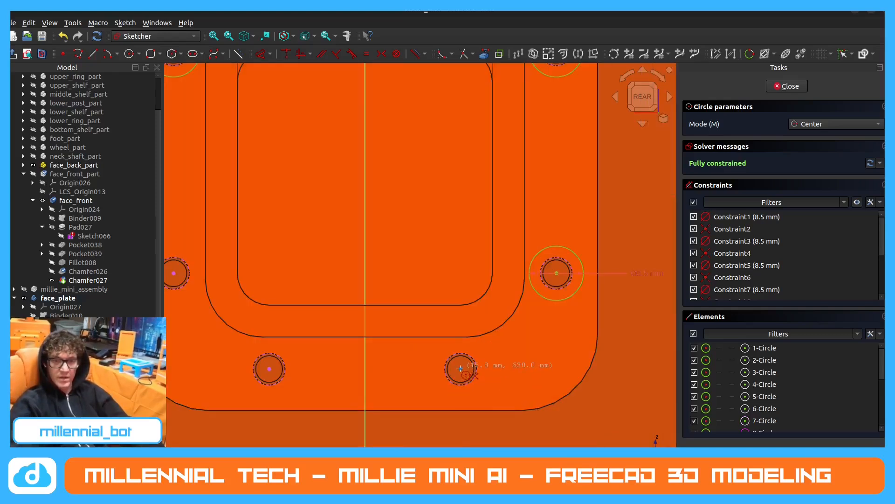
click(460, 368)
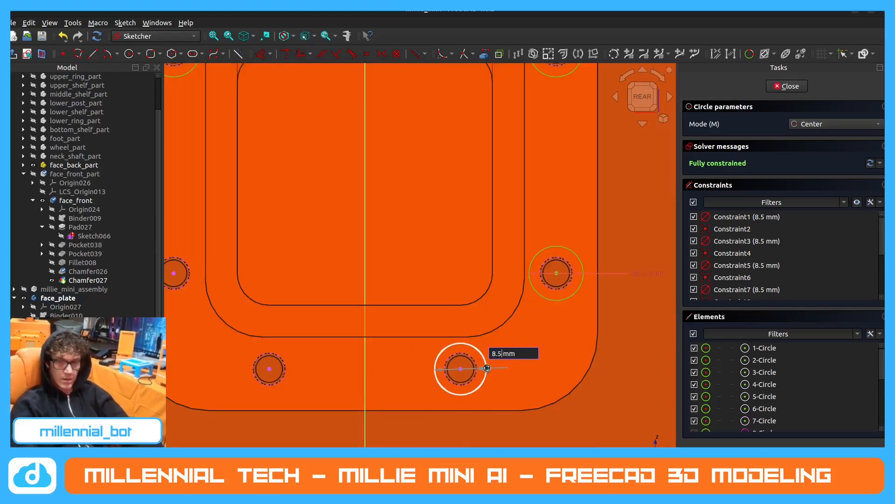
text(8.5)
key(Return)
click(269, 368)
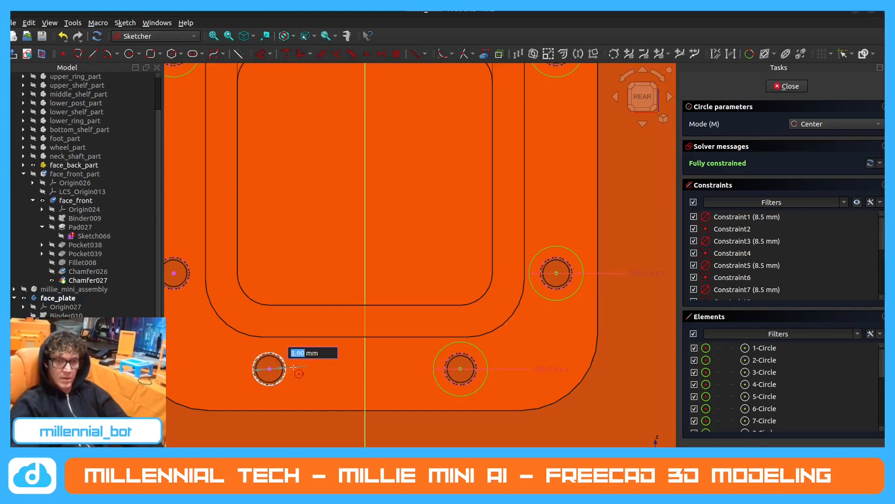
text(8.5)
key(Return)
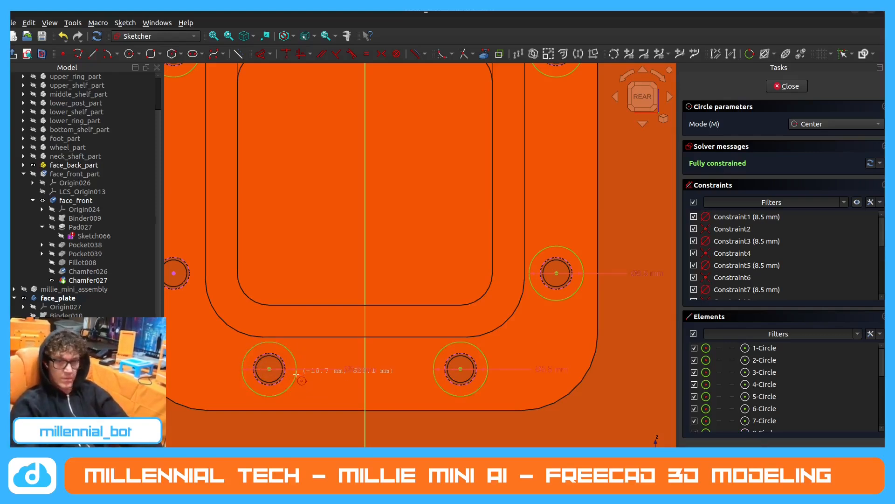
Draw an 8.5 mm diameter circle centred on the lower left side hole of the flange.
scroll(359, 358, down, 5)
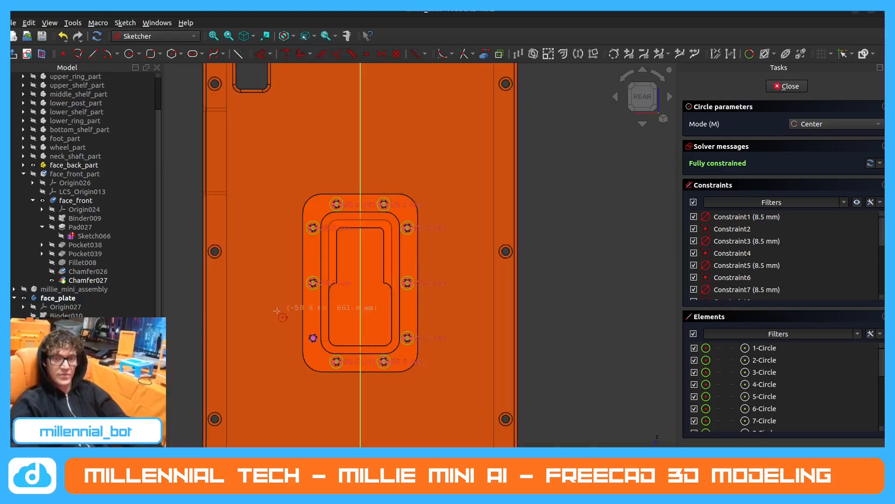
scroll(282, 320, up, 4)
click(355, 356)
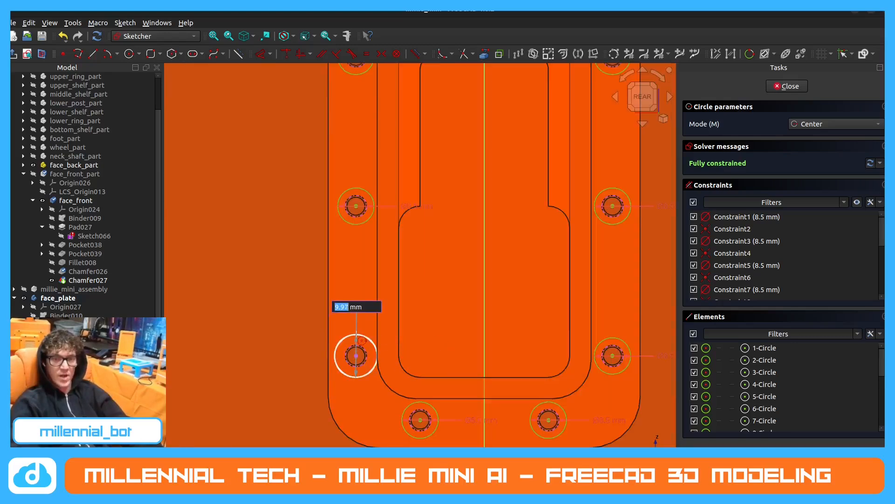
text(8.5)
key(Return)
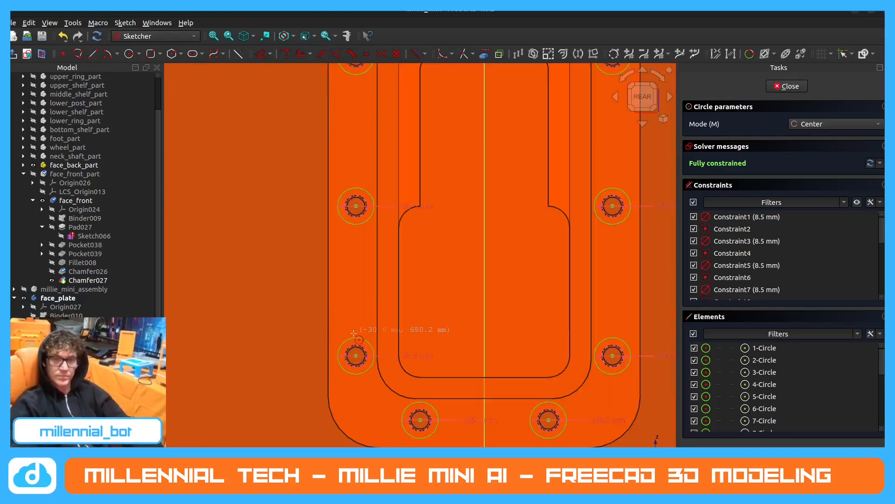
Close the sketch and pocket its ten circles 2 mm deep into the flange to form the counterbores.
scroll(354, 333, down, 5)
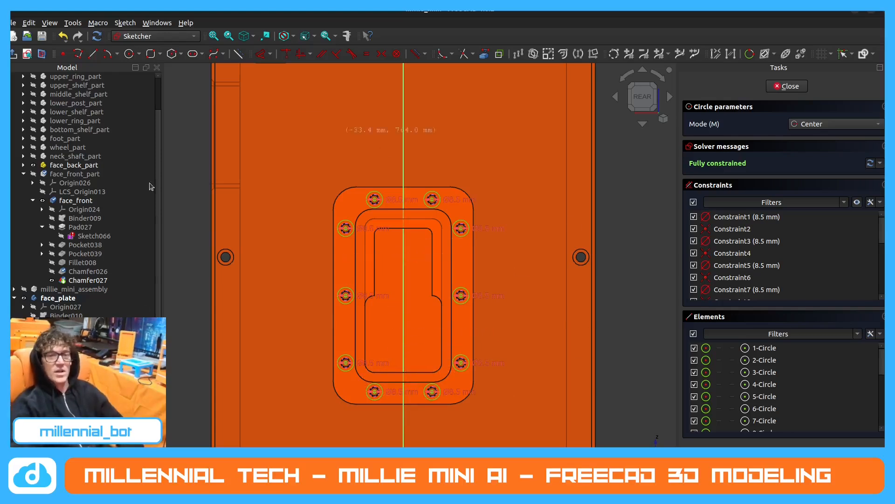
scroll(403, 310, up, 1)
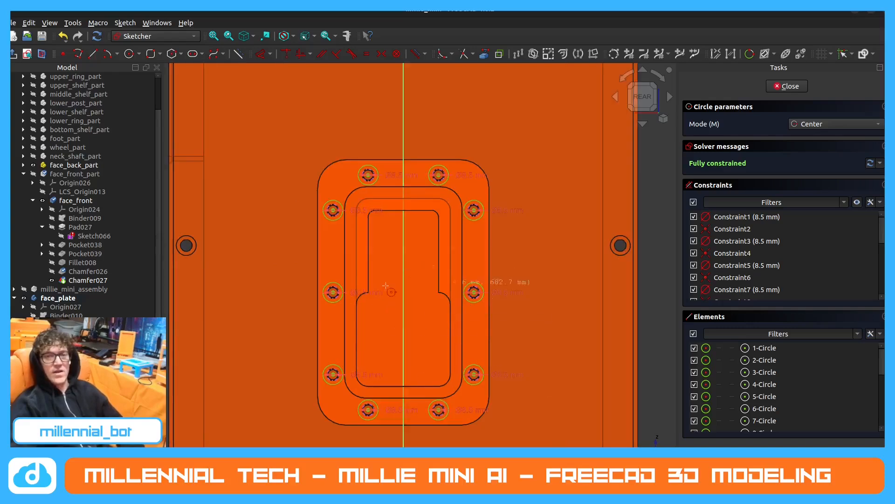
mouse_move(394, 325)
middle_down()
mouse_move(451, 318)
mouse_move(446, 289)
middle_up()
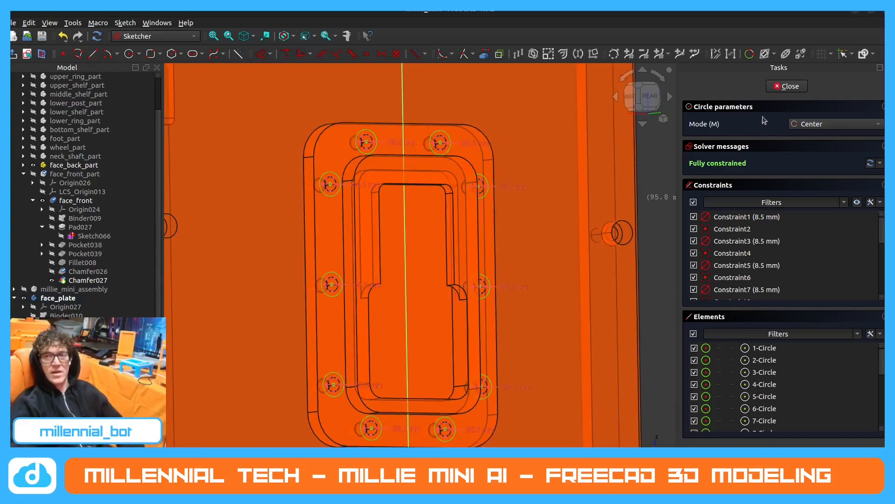
click(790, 87)
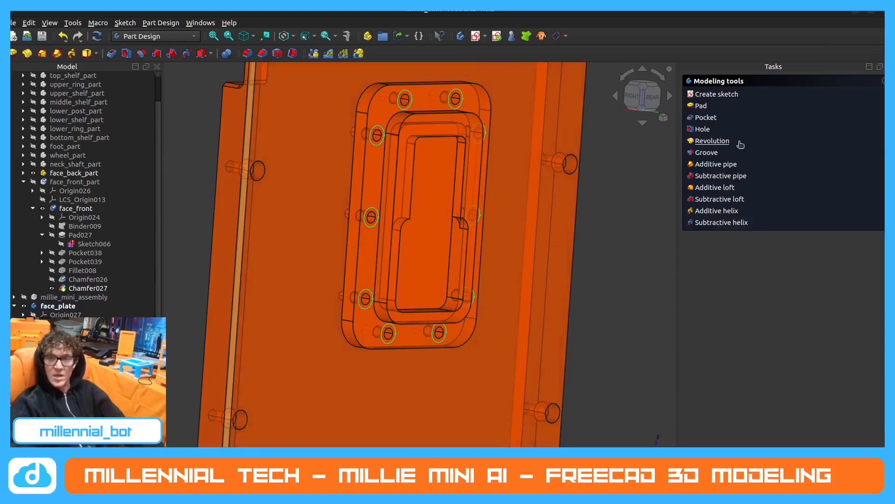
click(711, 121)
text(2)
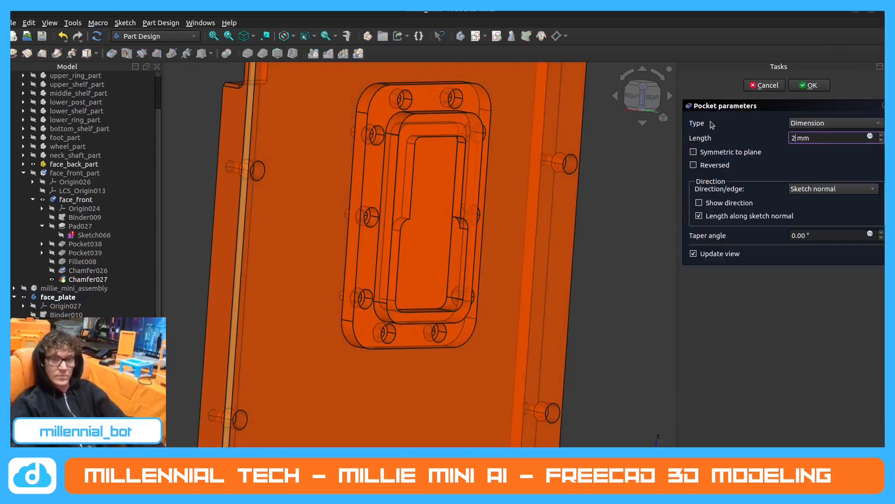
click(805, 86)
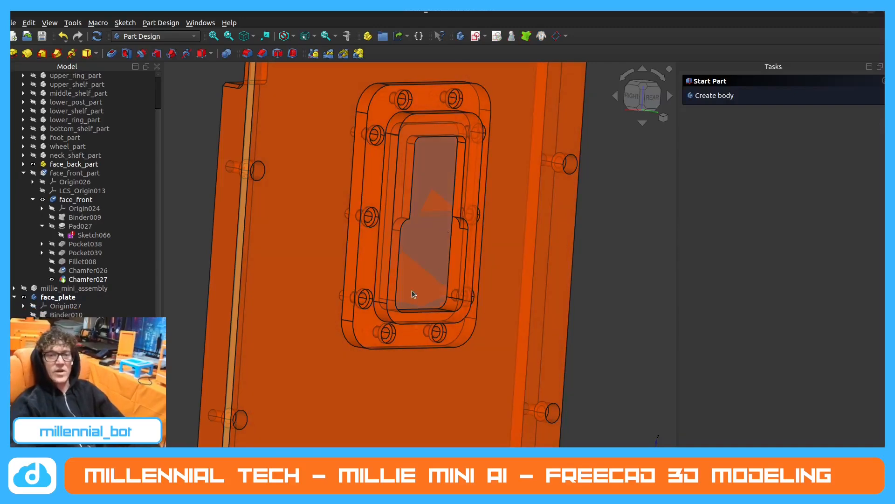
Examine the counterbored holes and the face_plate's thickness from the side and rear.
middle_drag(412, 292, 492, 288)
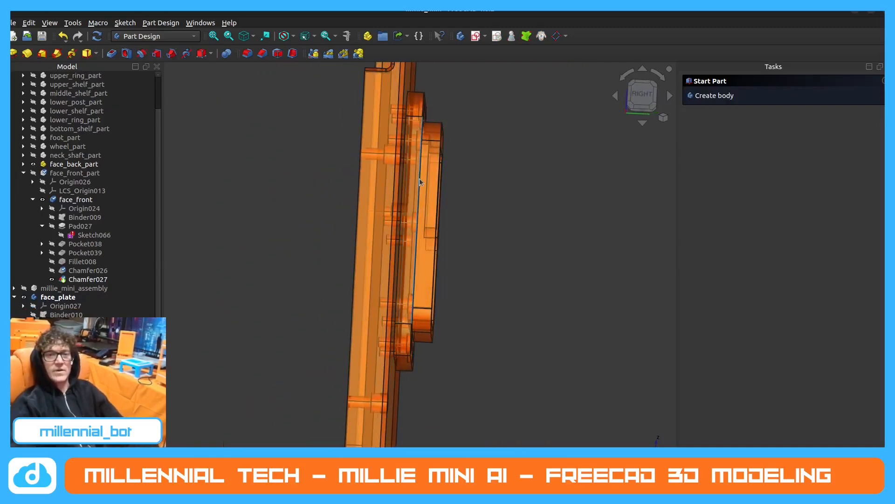
mouse_move(420, 182)
middle_down()
mouse_move(380, 200)
mouse_move(370, 195)
mouse_move(427, 168)
middle_up()
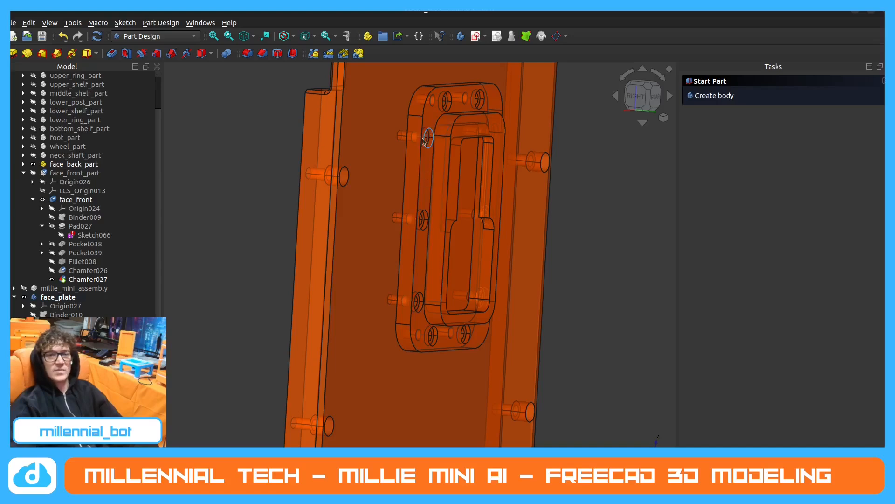
middle_drag(418, 147, 432, 132)
scroll(418, 137, up, 2)
scroll(485, 175, down, 1)
middle_drag(488, 175, 417, 194)
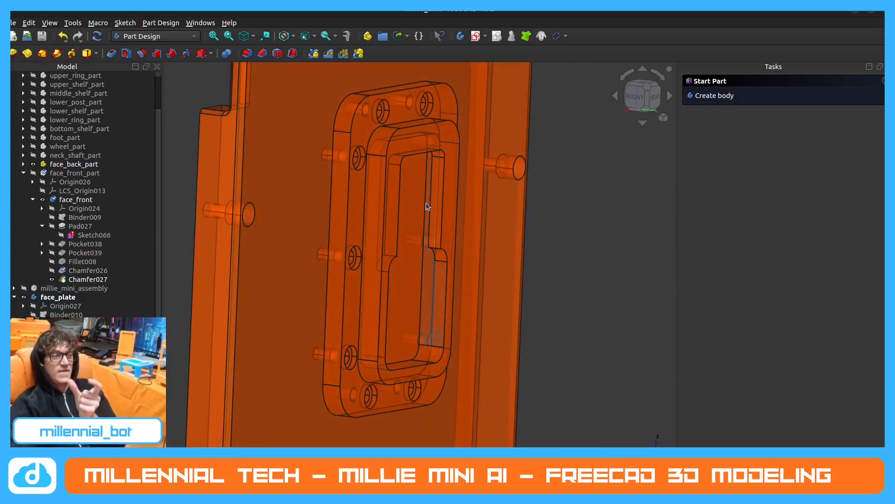
middle_drag(424, 182, 276, 273)
scroll(415, 204, down, 3)
scroll(435, 201, up, 2)
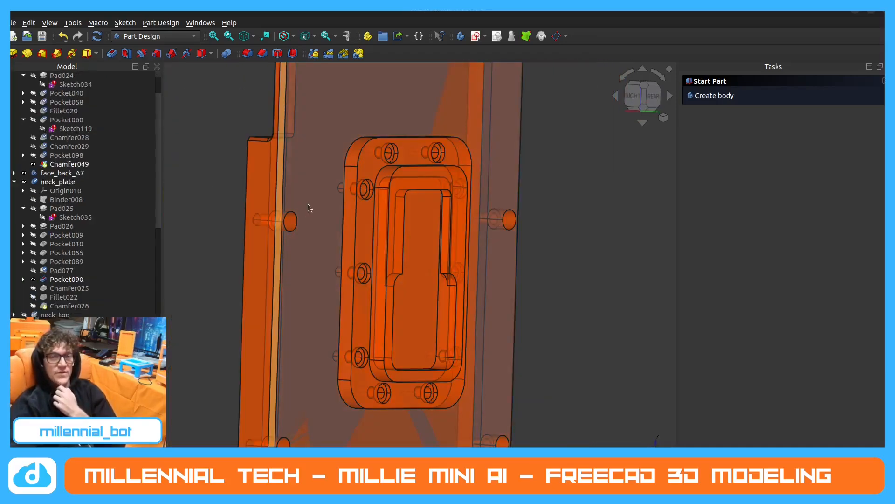
Show Chamfer025 of the reference neck_plate and open its parameters to check the chamfer size and edges.
click(66, 288)
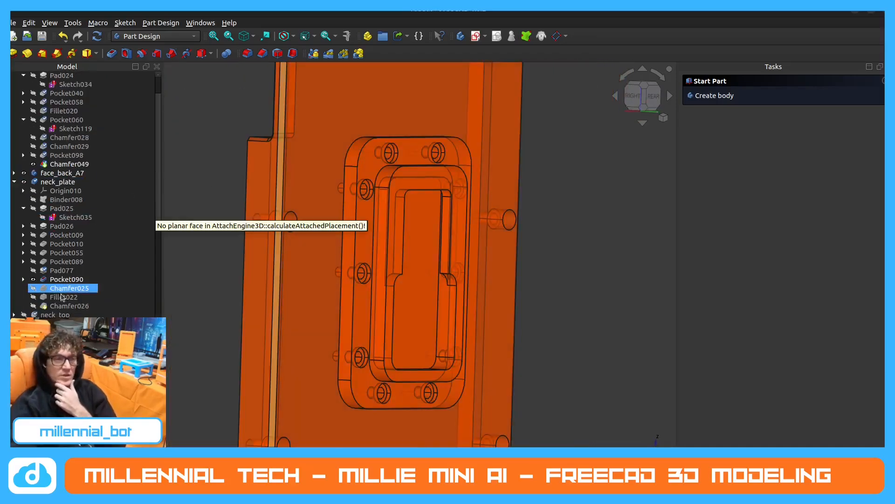
click(33, 288)
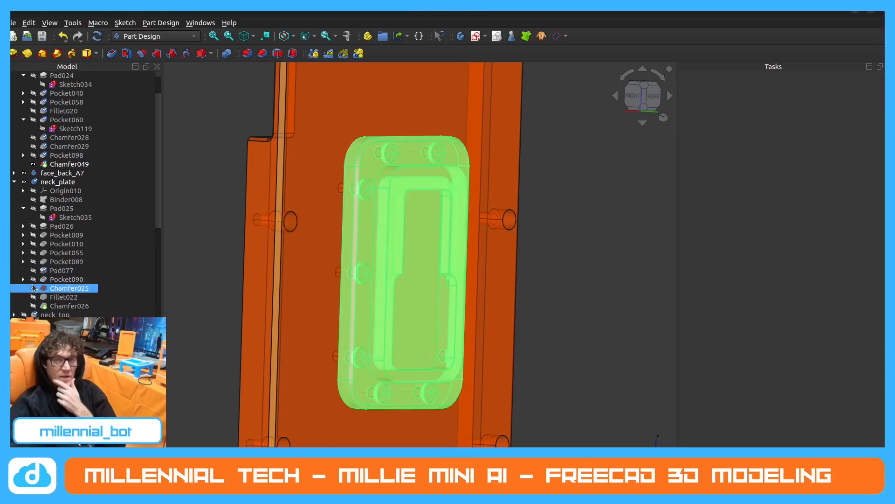
click(595, 239)
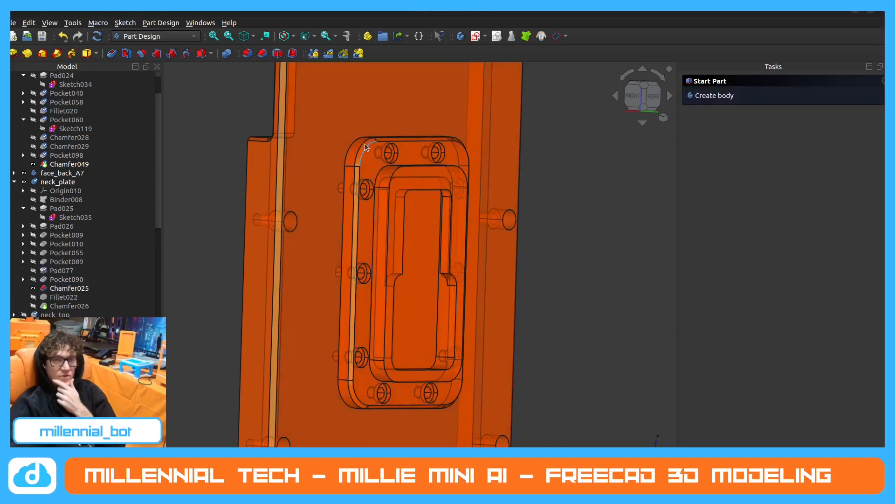
double_click(87, 288)
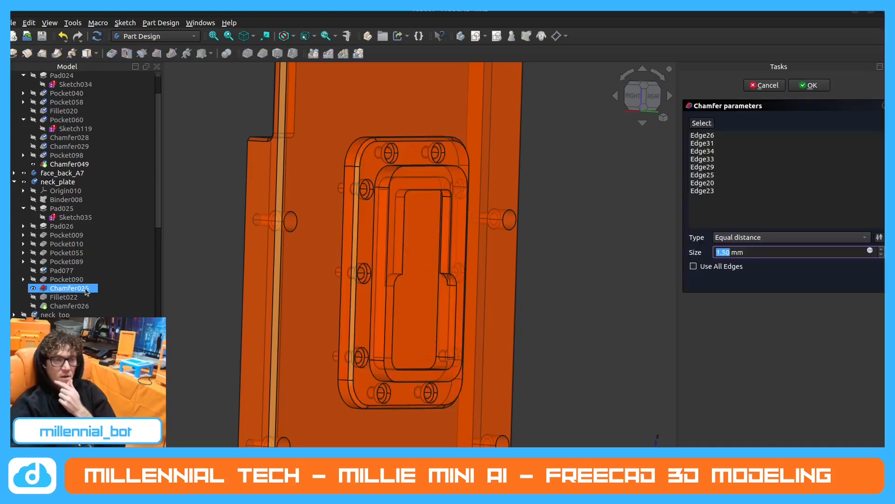
Show Fillet022 of the reference neck_plate, check its radius and edges, and close its parameters.
click(33, 298)
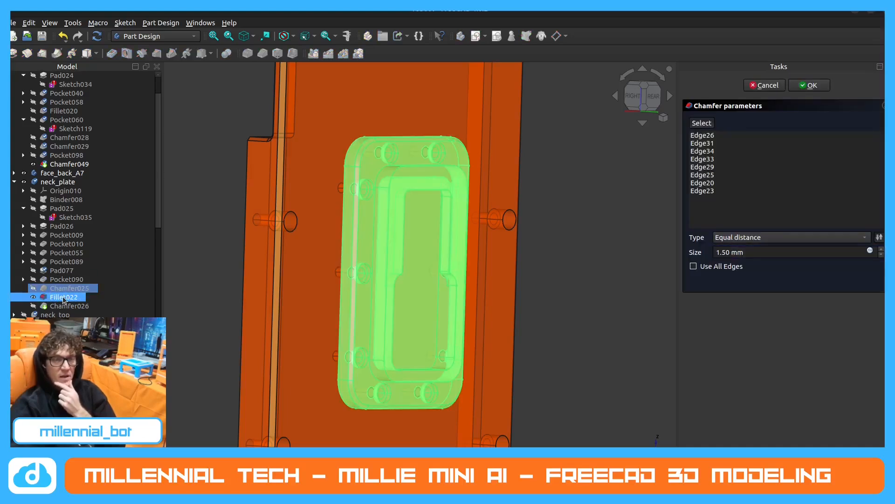
double_click(63, 297)
middle_drag(382, 275, 403, 282)
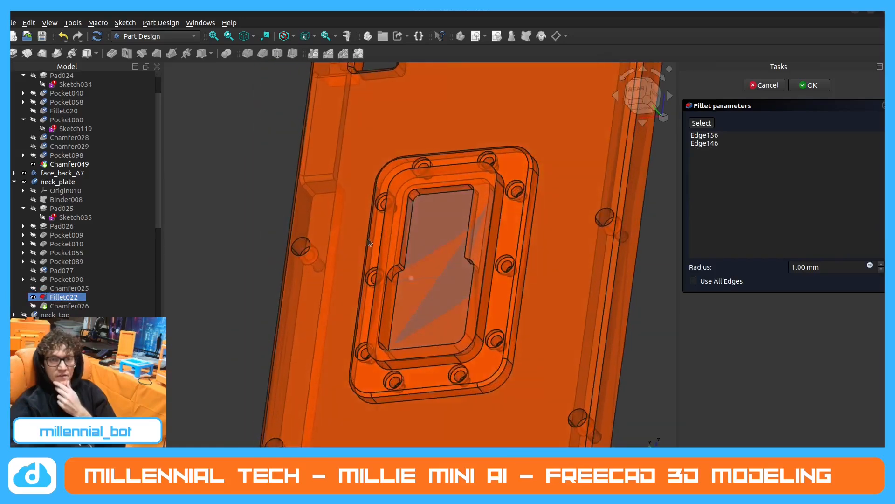
scroll(404, 286, up, 1)
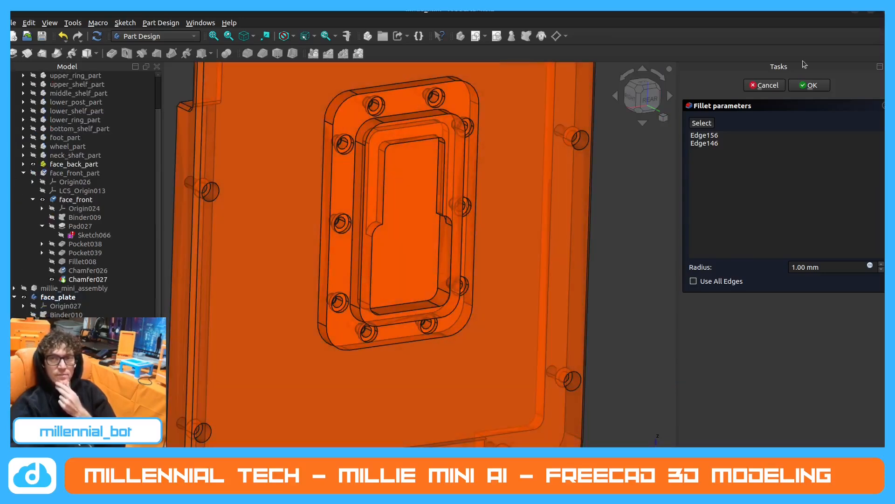
click(811, 85)
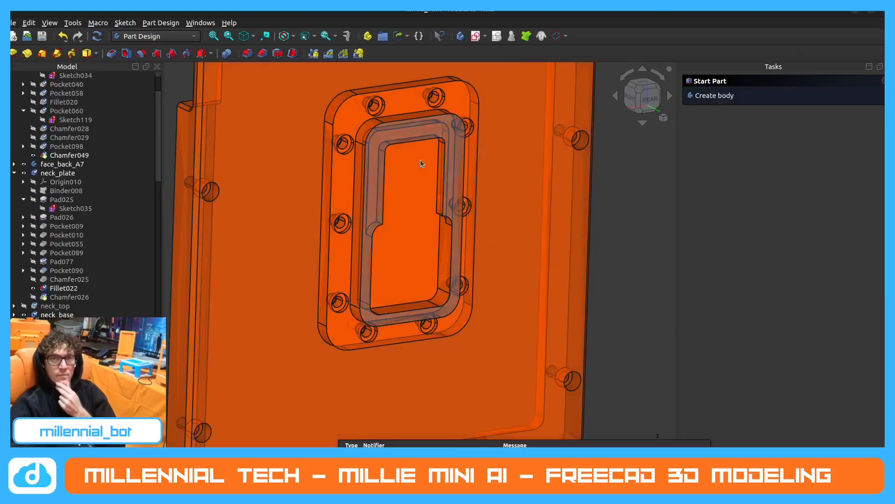
Chamfer the eight outer perimeter edges of the face_plate's flange with an equal distance of 1.5 mm.
click(262, 53)
click(357, 102)
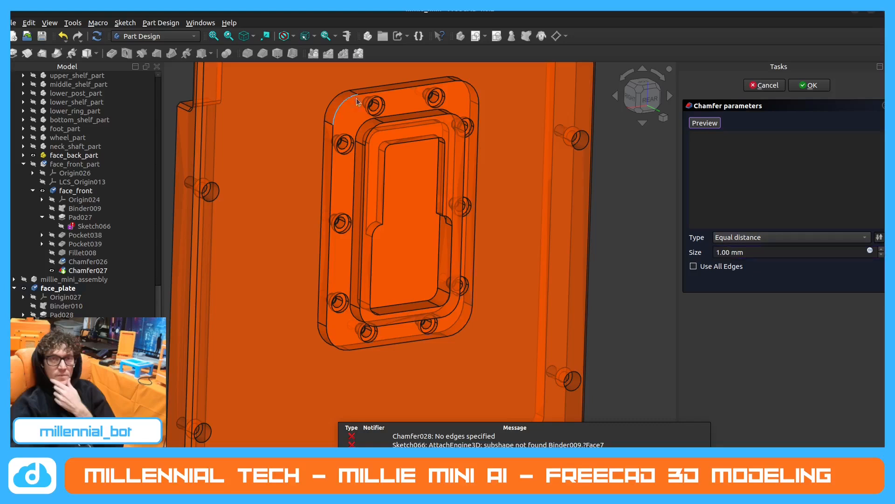
click(372, 95)
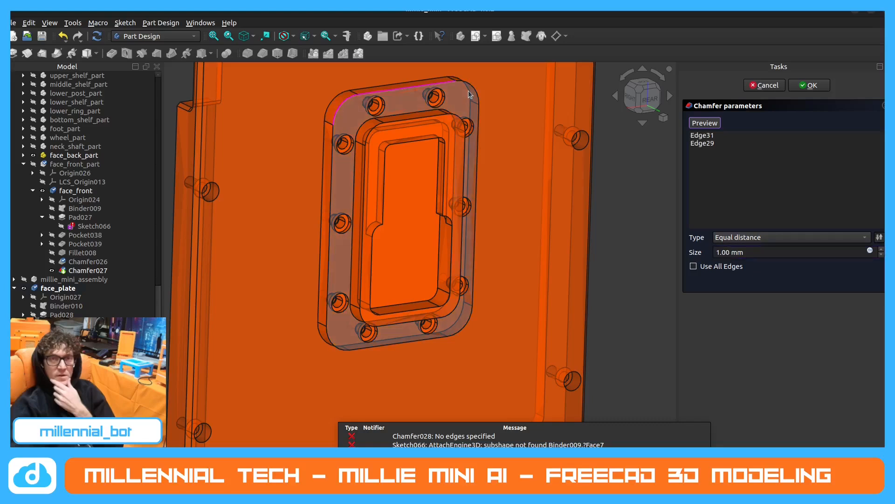
click(478, 115)
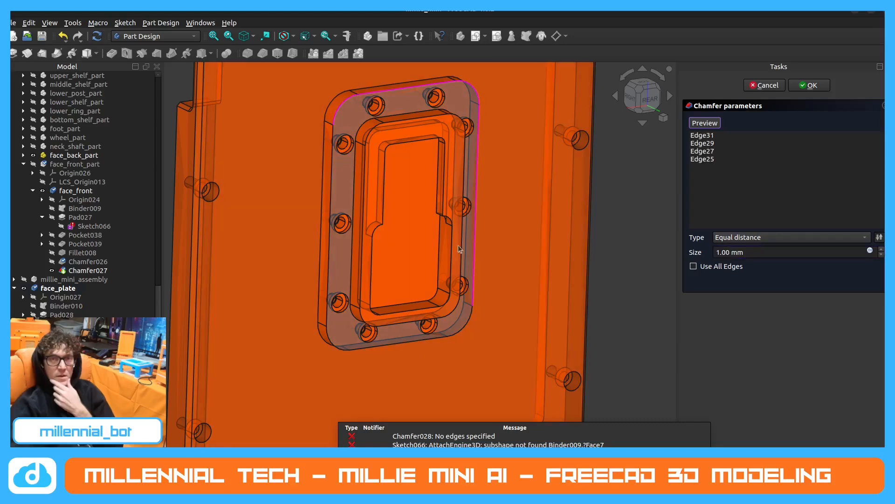
click(466, 323)
click(357, 347)
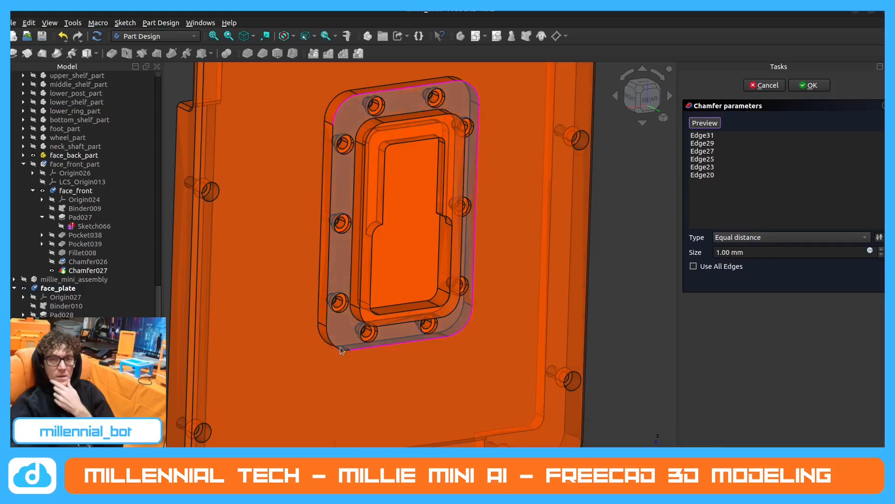
click(337, 346)
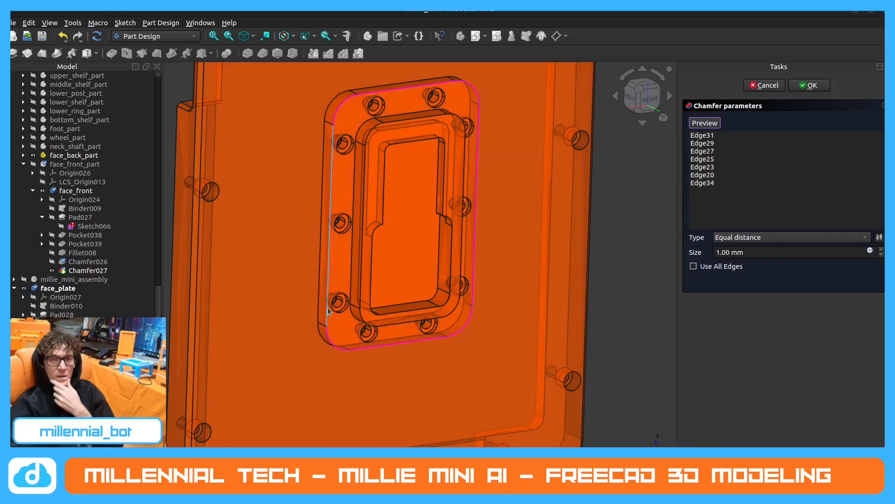
click(722, 252)
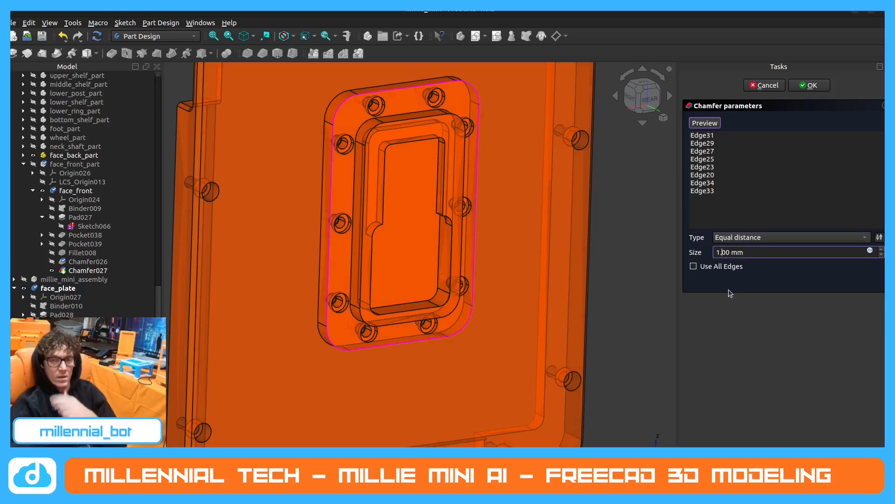
text(5)
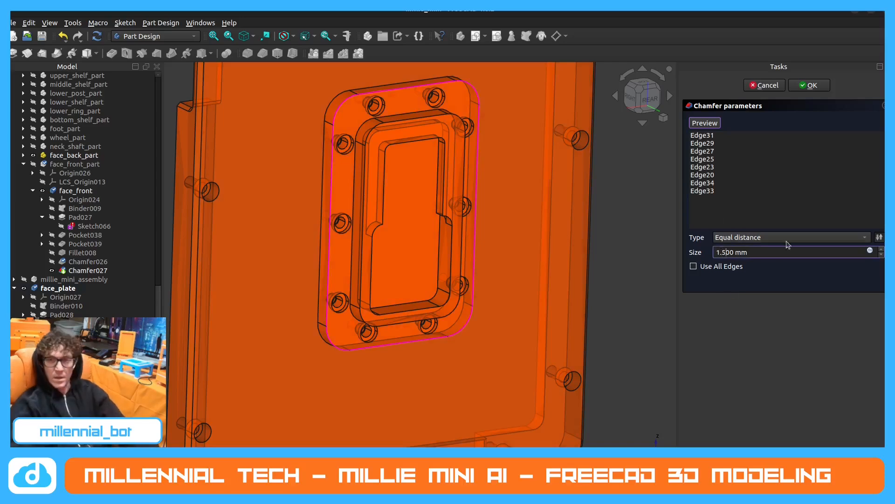
click(807, 86)
Examine the flange's chamfered perimeter on the face_plate up close and from the rear.
middle_drag(399, 167, 322, 142)
scroll(299, 130, up, 5)
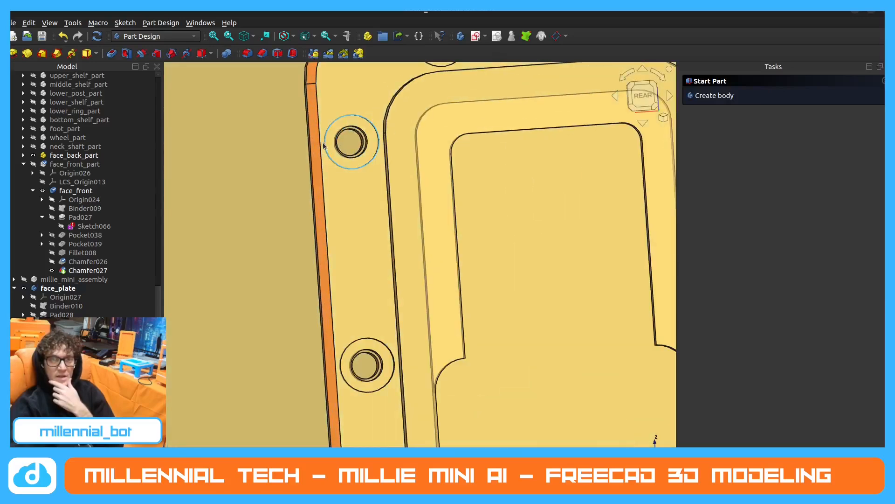
scroll(346, 169, down, 2)
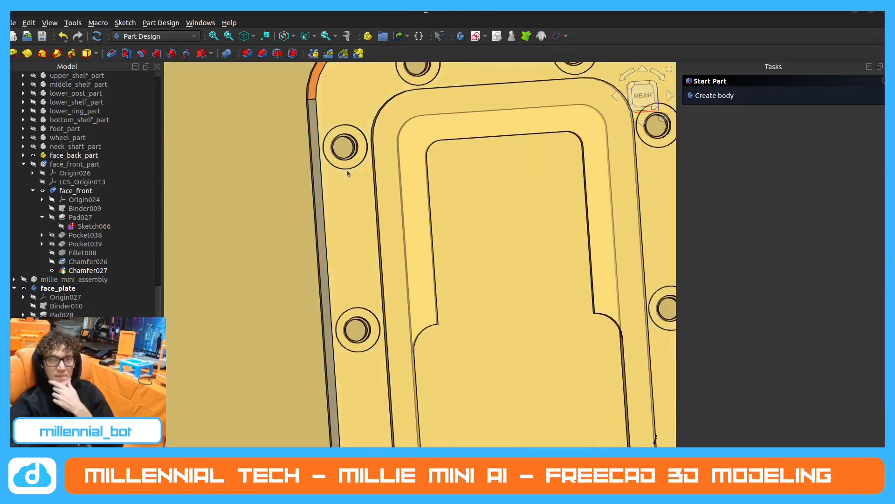
middle_drag(389, 190, 370, 174)
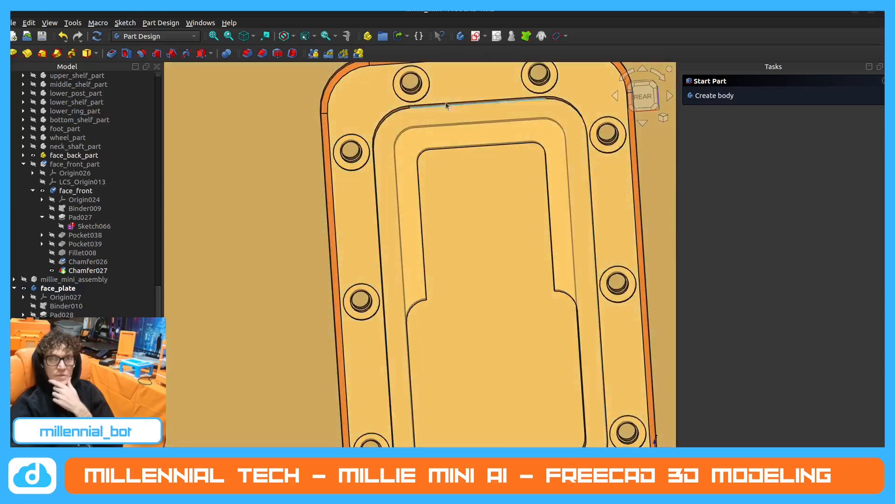
scroll(423, 210, down, 2)
middle_drag(430, 241, 432, 255)
scroll(429, 238, down, 1)
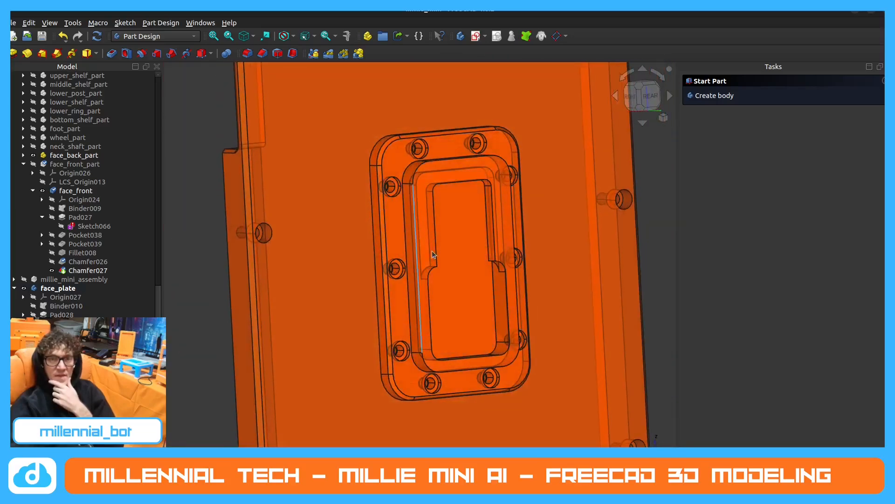
scroll(432, 254, up, 1)
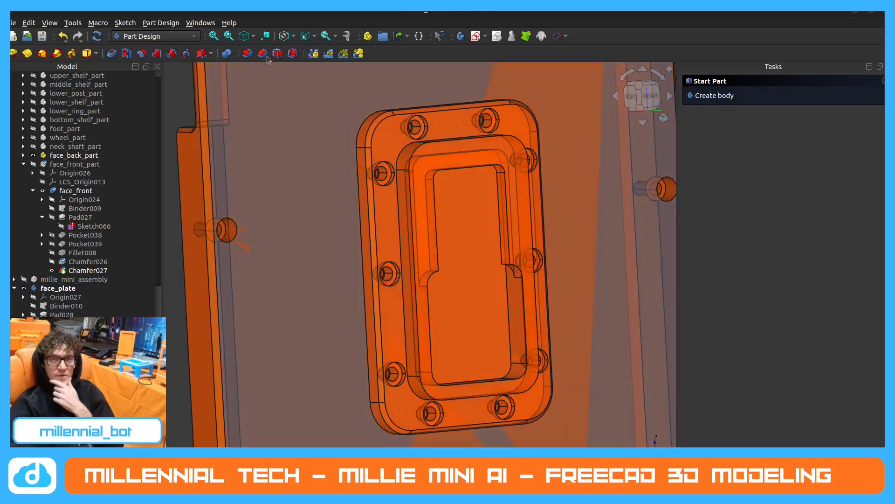
Switch to the reference model, show Chamfer026 of its neck_plate, and check its chamfer parameters.
click(855, 8)
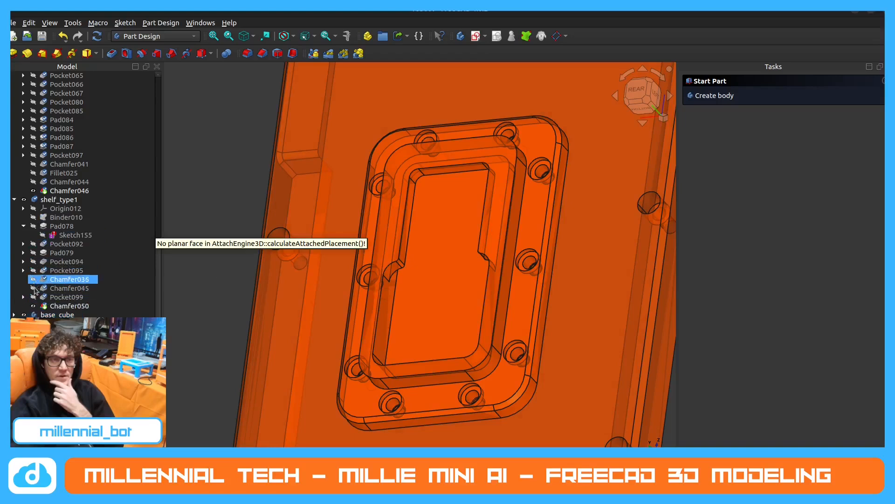
click(55, 227)
scroll(57, 219, up, 5)
click(58, 218)
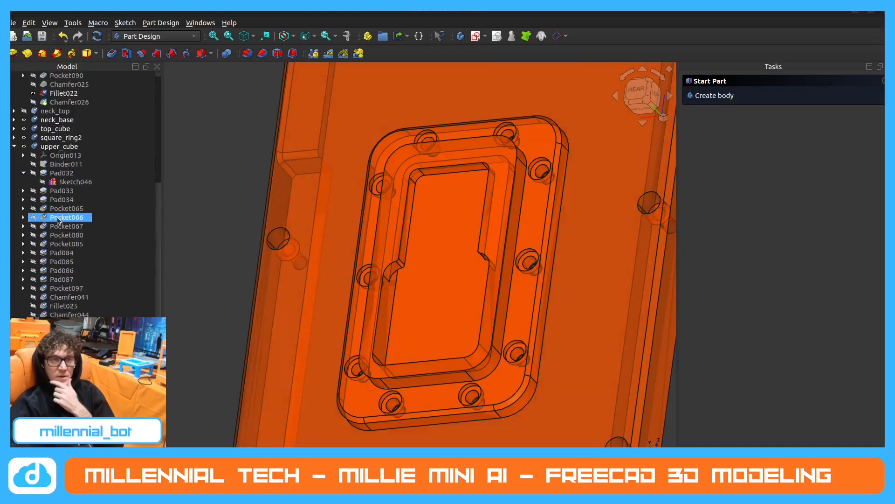
scroll(57, 219, up, 3)
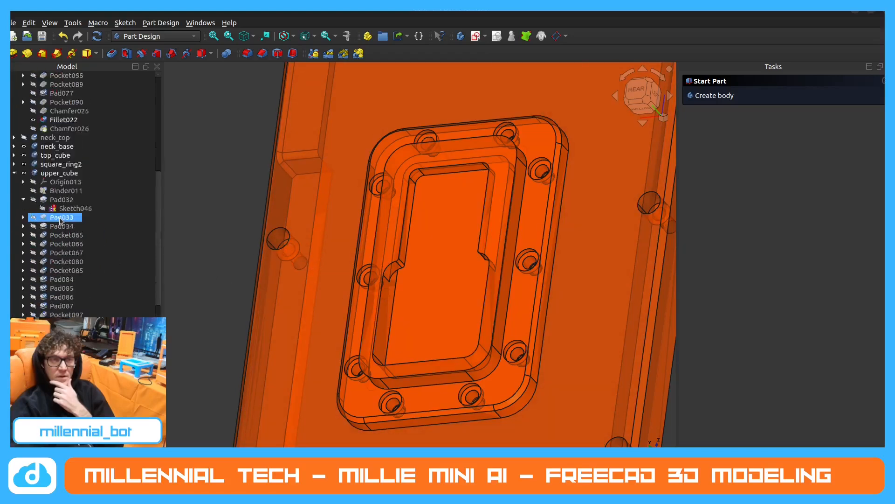
click(59, 217)
scroll(60, 219, up, 4)
click(70, 200)
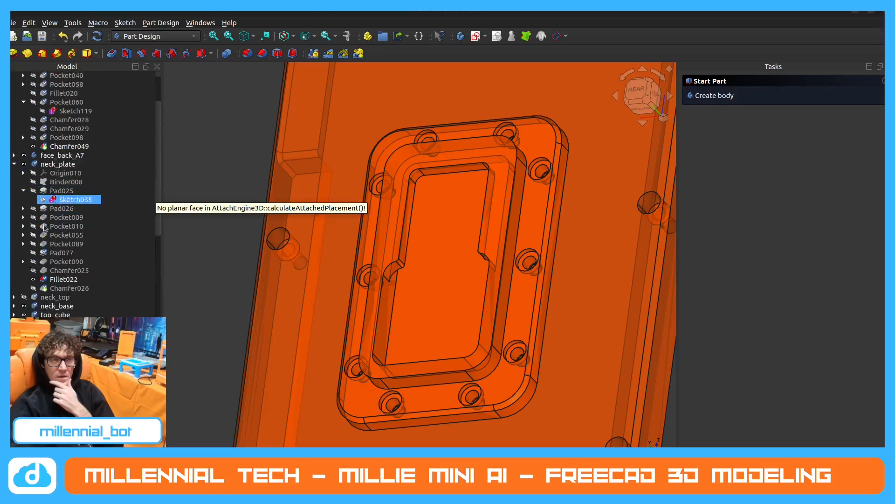
click(34, 288)
click(32, 289)
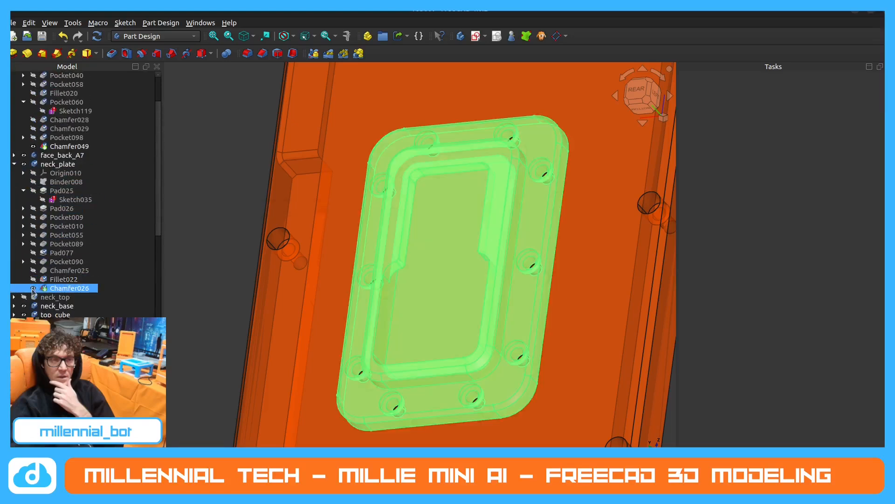
double_click(69, 289)
click(807, 84)
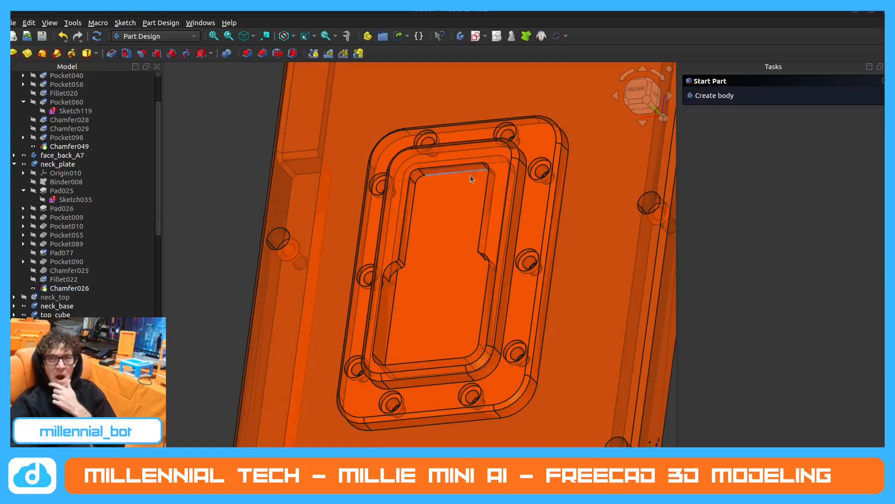
Examine the chamfered raised section of the reference neck_plate from the side and within the whole assembly.
middle_drag(459, 177, 480, 166)
scroll(480, 165, up, 5)
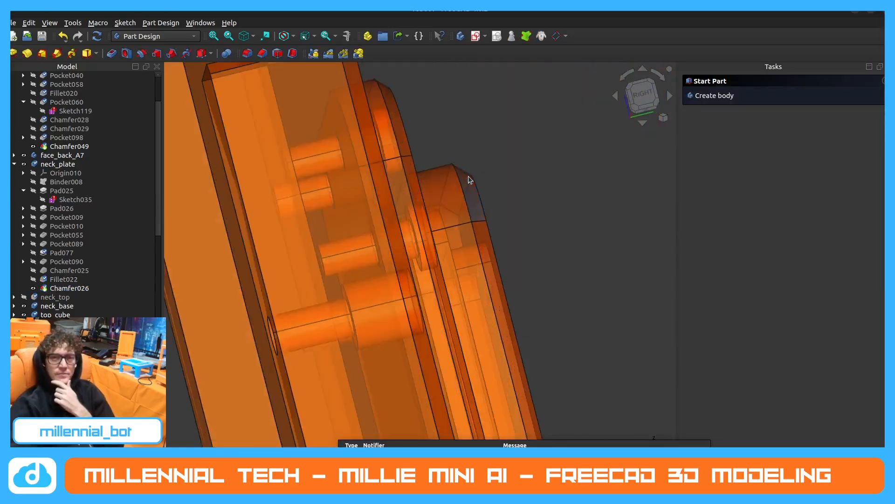
scroll(402, 188, down, 3)
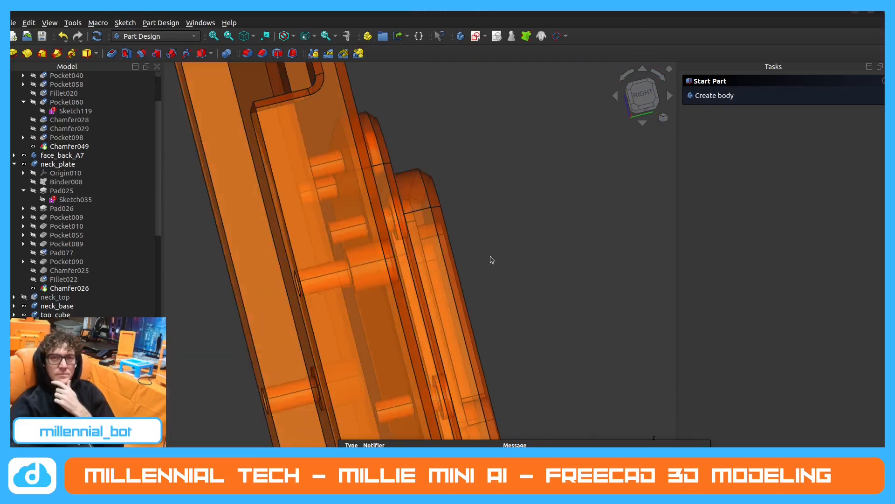
scroll(490, 256, down, 5)
middle_drag(546, 278, 392, 260)
scroll(391, 258, down, 4)
scroll(517, 173, up, 4)
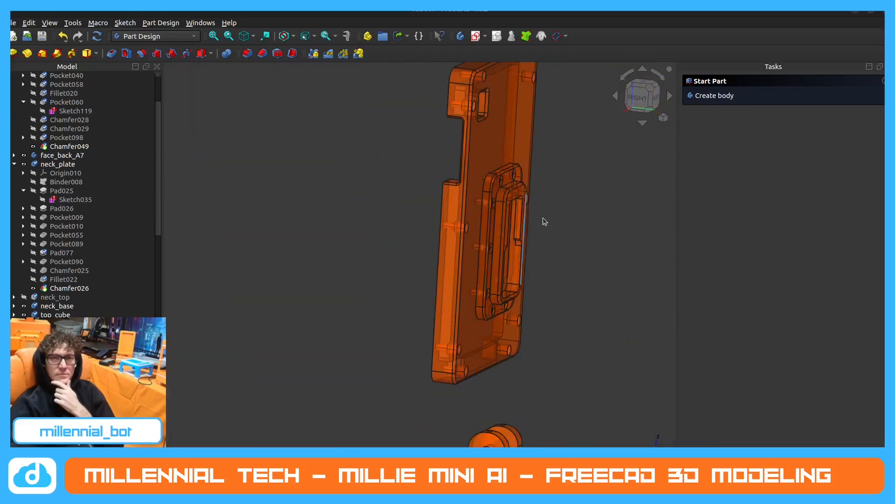
scroll(543, 218, up, 4)
scroll(464, 180, down, 3)
middle_drag(528, 258, 468, 252)
scroll(419, 240, down, 4)
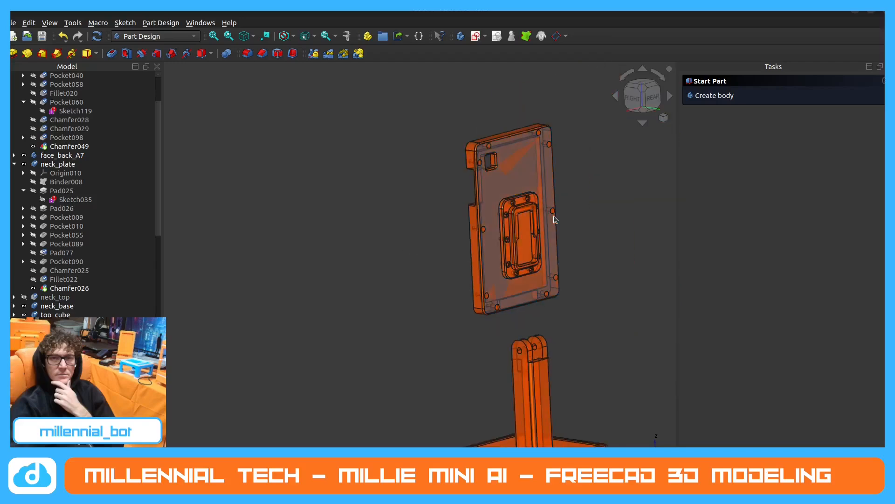
scroll(553, 218, up, 7)
middle_drag(549, 235, 564, 246)
scroll(455, 148, down, 2)
scroll(517, 269, up, 1)
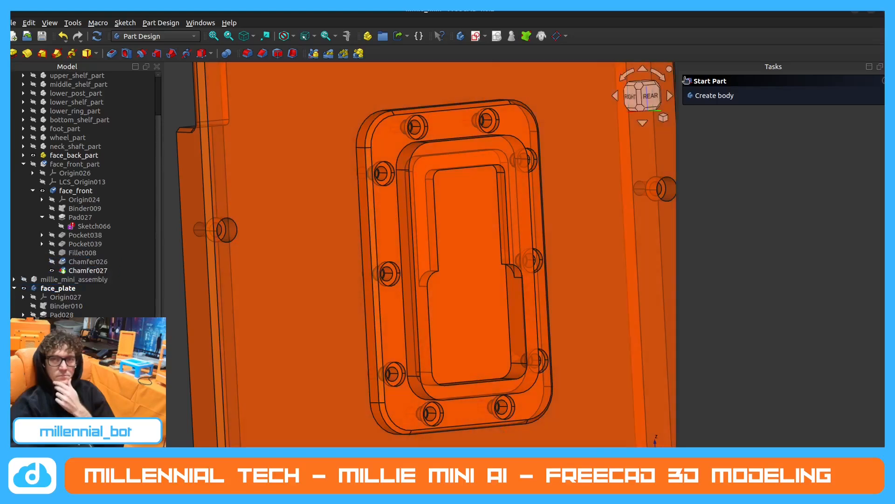
Chamfer the eight outer rim edges of the face_plate's raised central section with an equal distance of 2 mm.
click(263, 55)
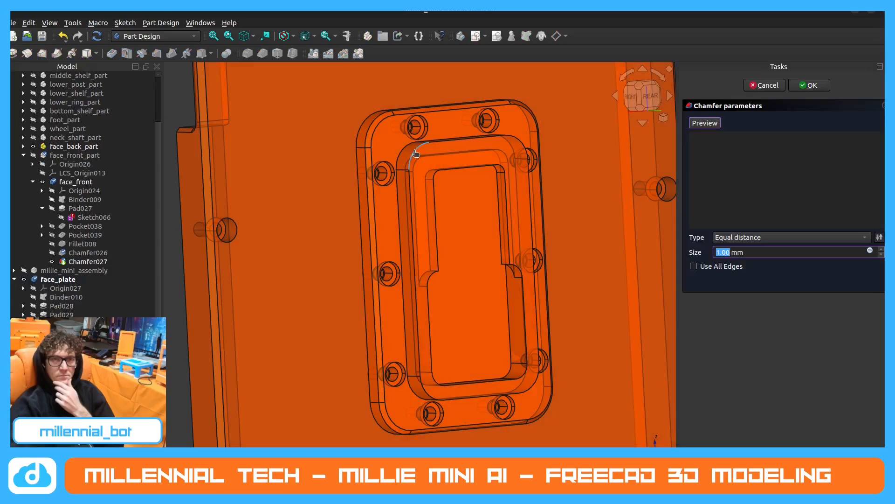
click(416, 154)
click(458, 139)
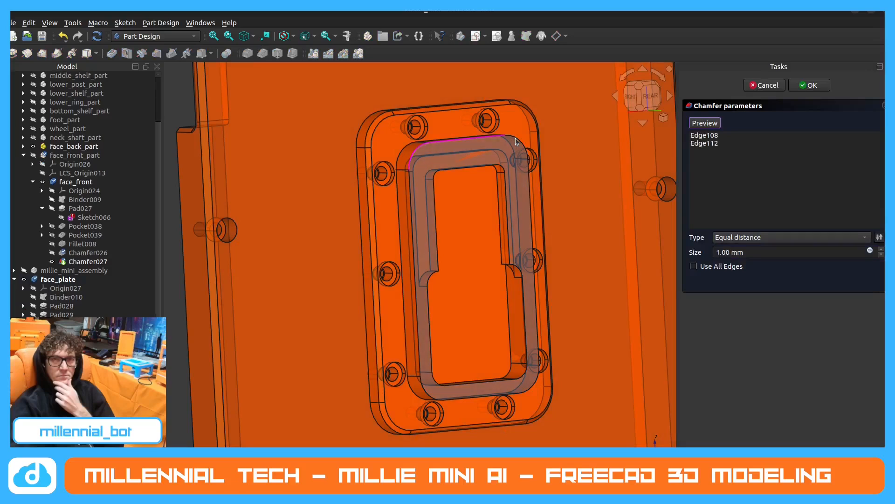
middle_drag(517, 139, 519, 141)
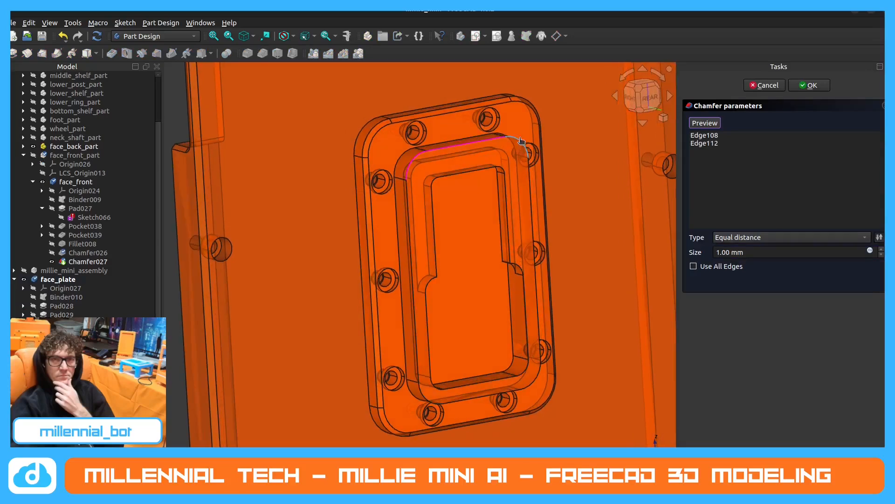
click(529, 186)
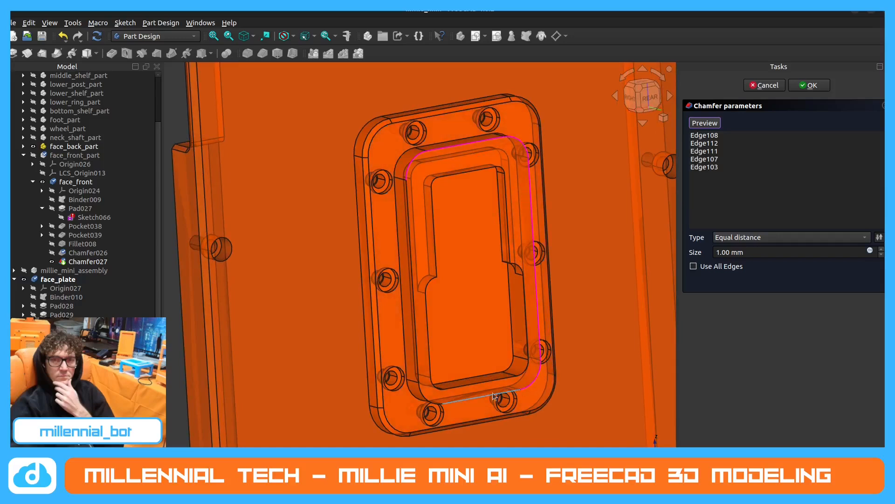
click(413, 345)
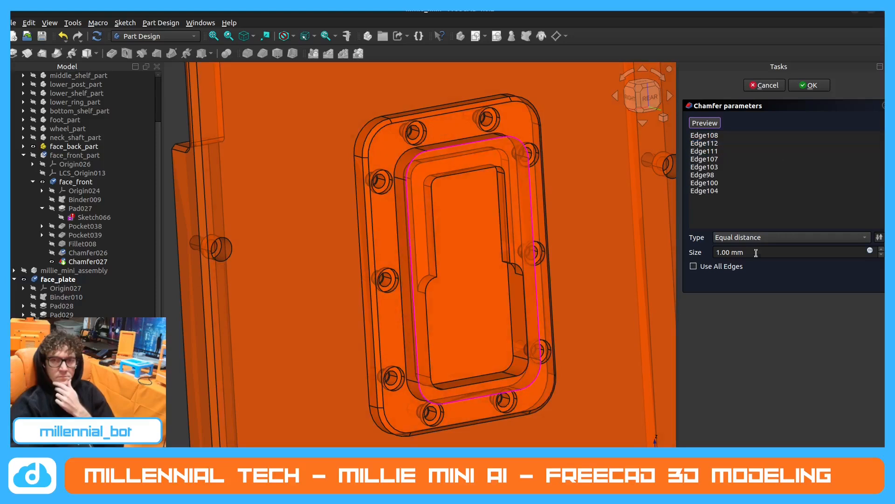
drag(720, 251, 716, 259)
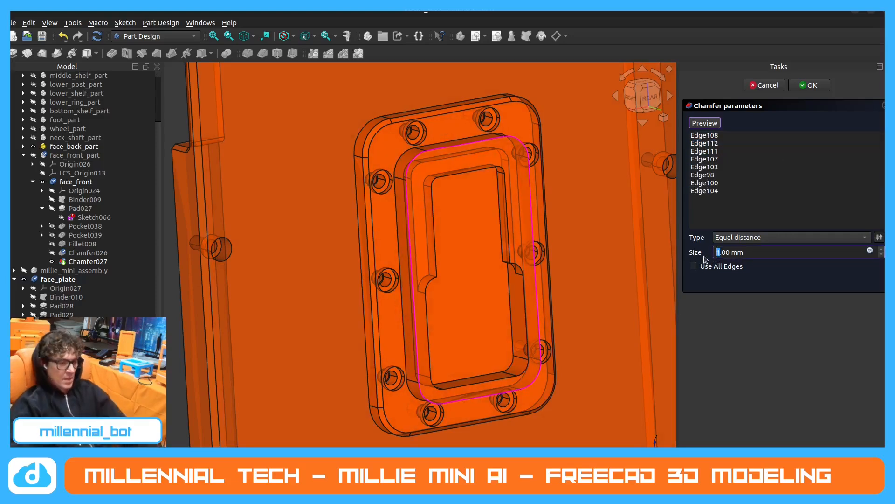
text(2)
click(806, 86)
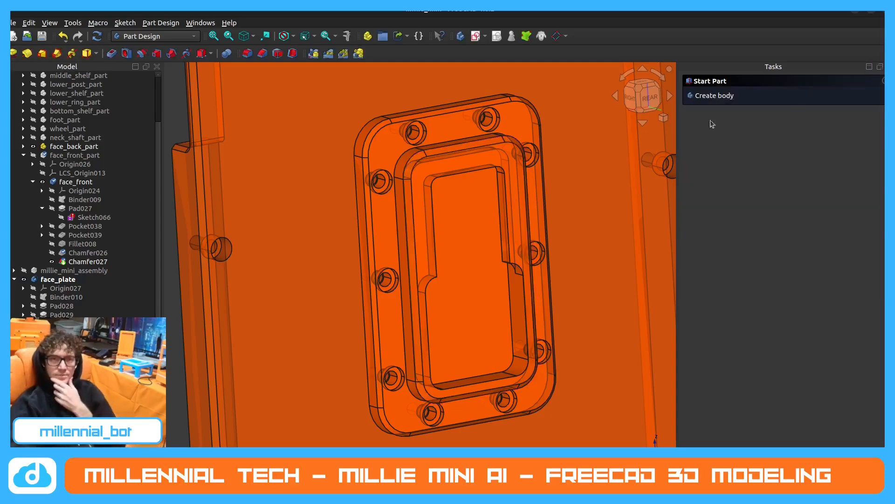
Fillet the two corner edges where the face_plate's central opening steps in width, one on each side, with a 1 mm radius.
middle_drag(477, 274, 409, 256)
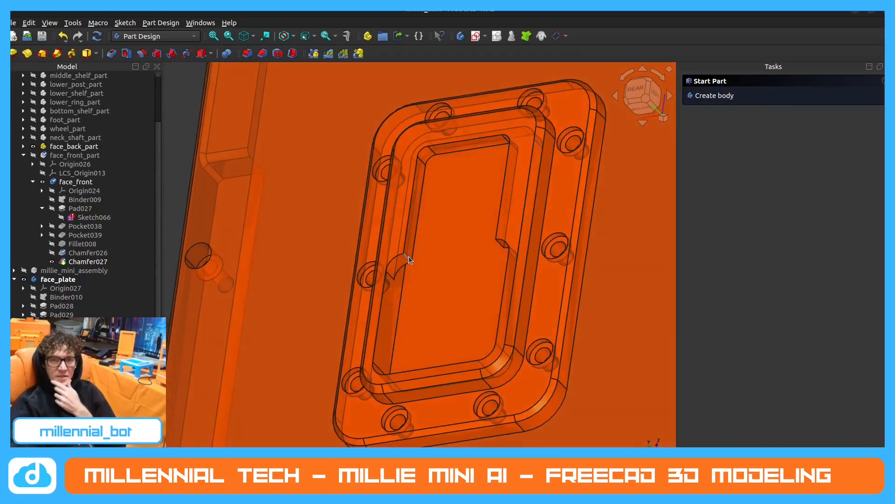
click(250, 54)
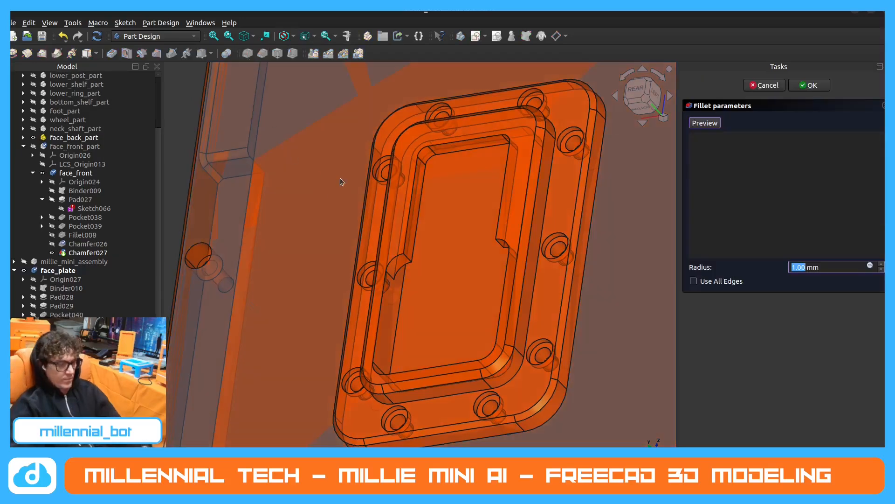
scroll(405, 246, up, 5)
click(403, 249)
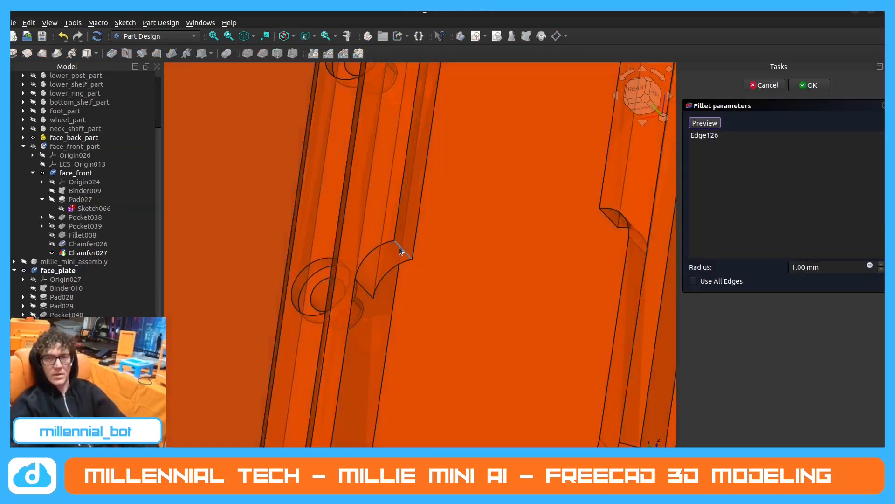
middle_drag(403, 249, 597, 226)
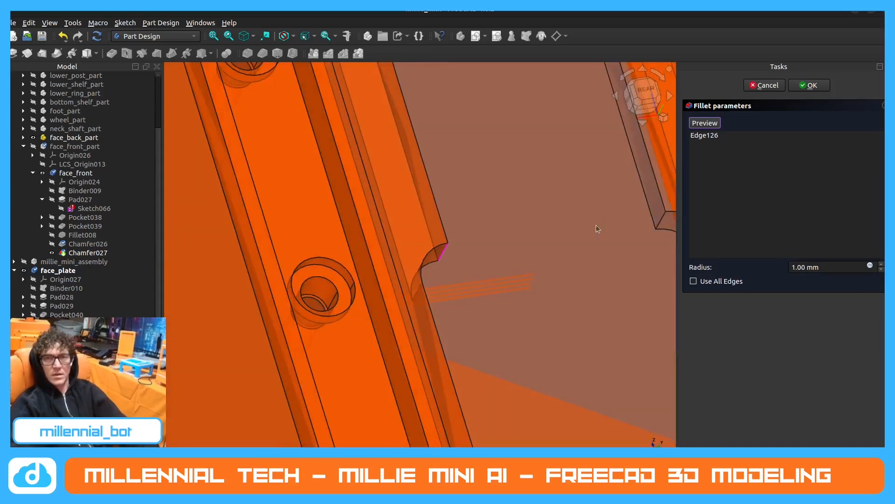
click(662, 216)
scroll(653, 228, down, 5)
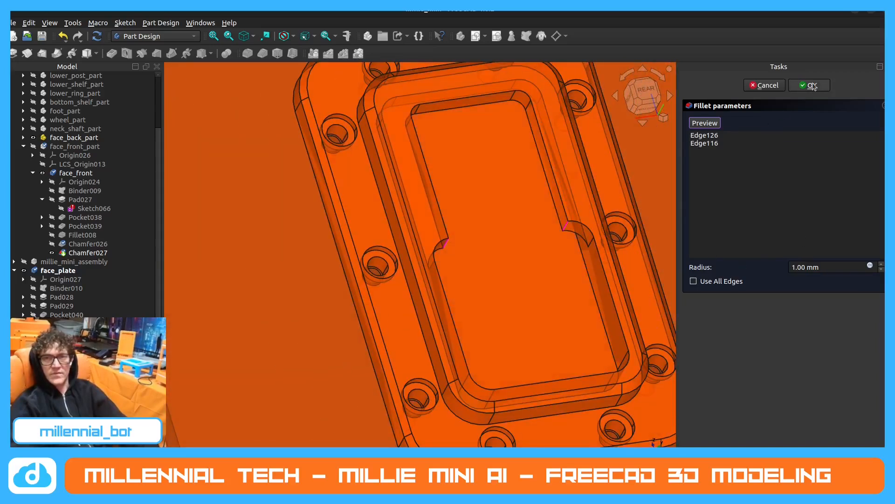
click(803, 93)
middle_drag(463, 262, 406, 259)
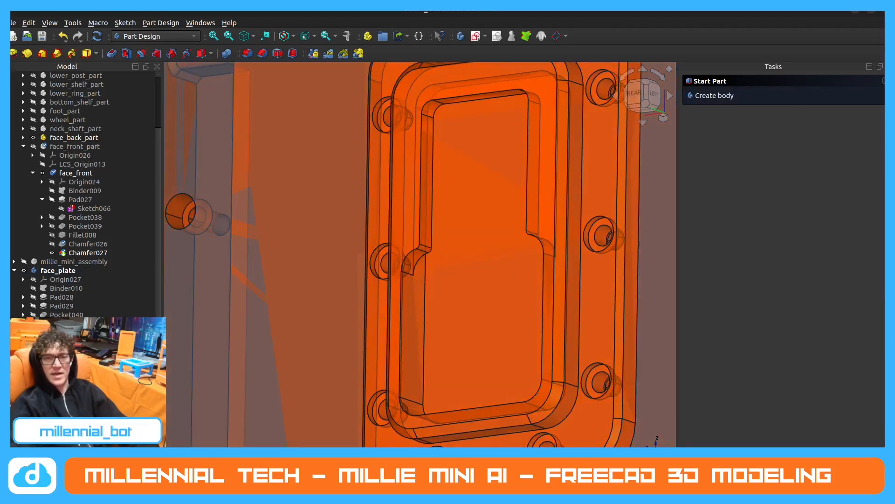
Switch to the robot1 reference model and examine the stepped edges inside its neck_plate opening up close.
click(419, 469)
scroll(472, 274, up, 3)
middle_drag(507, 263, 355, 234)
scroll(412, 251, up, 4)
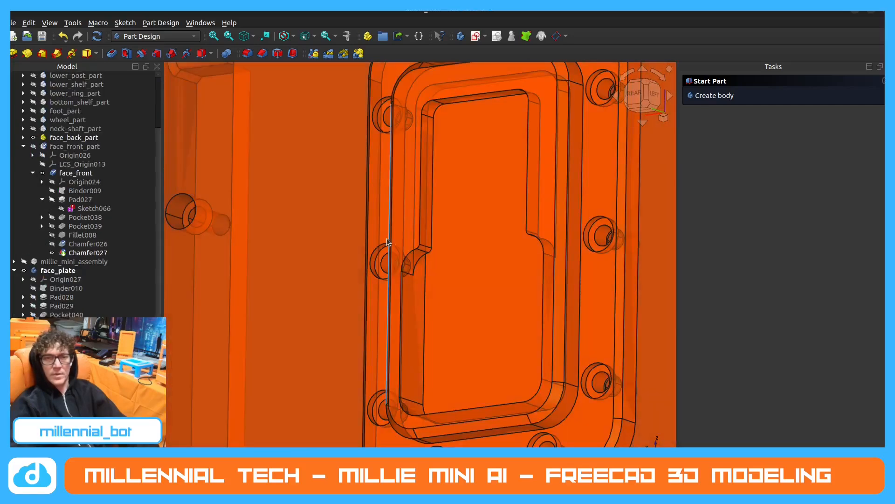
middle_drag(387, 238, 508, 261)
scroll(490, 270, up, 3)
scroll(508, 261, down, 5)
Review the face_plate on the face back in millie_mini, and collapse the face_plate and face_front_part branches of the model tree.
middle_drag(455, 280, 490, 277)
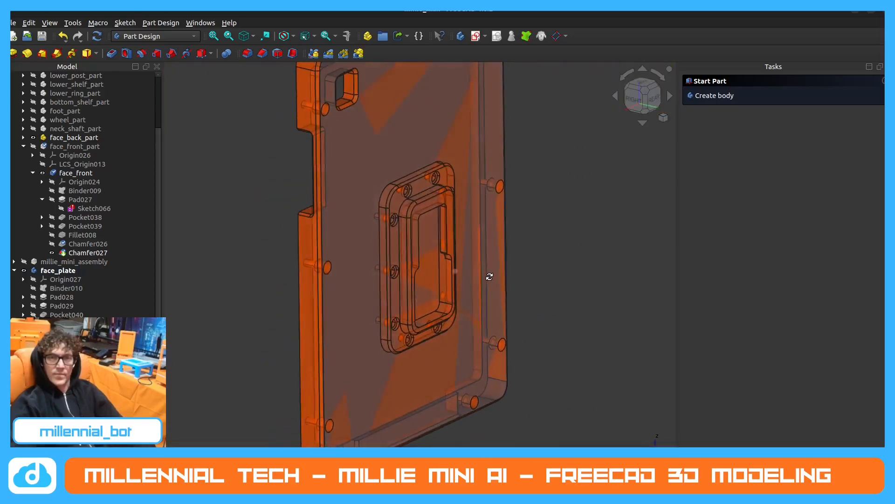
middle_drag(369, 350, 397, 251)
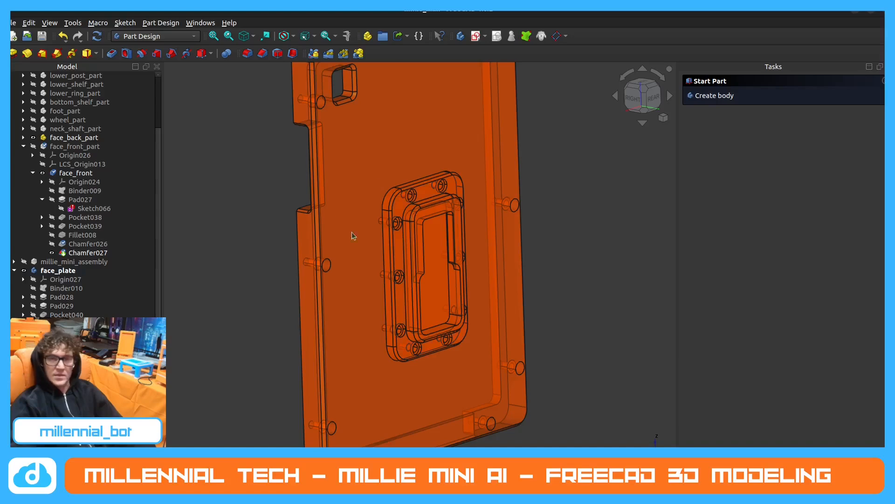
middle_drag(396, 247, 483, 187)
scroll(483, 187, up, 2)
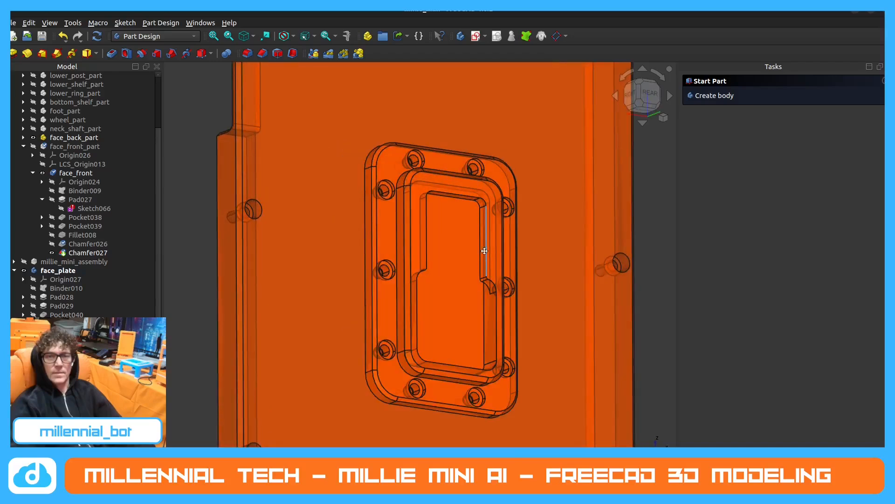
middle_drag(483, 250, 518, 238)
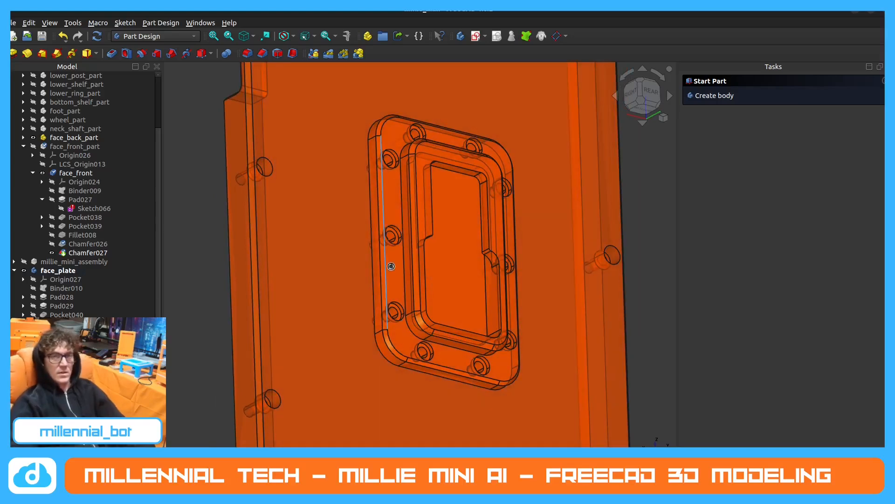
middle_drag(388, 266, 413, 220)
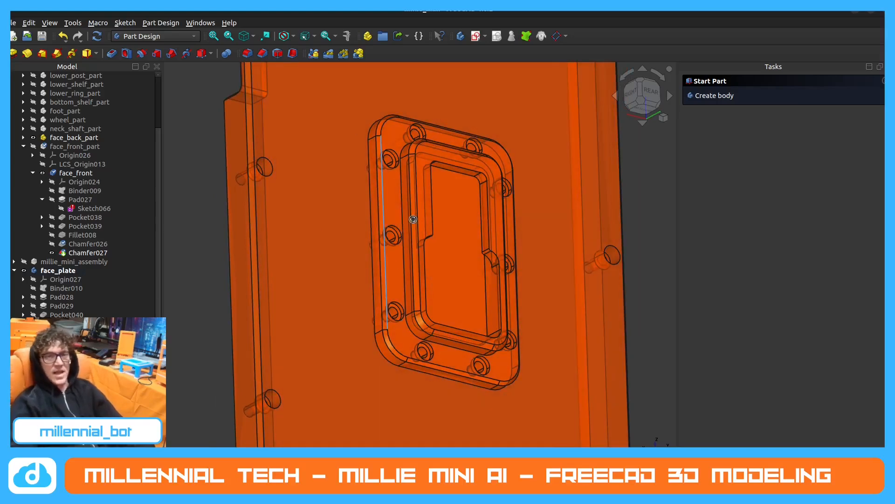
click(14, 271)
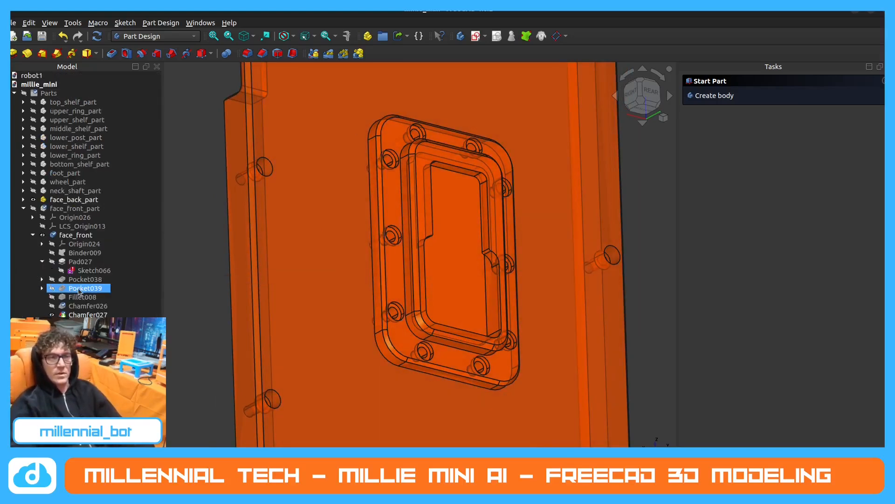
click(24, 208)
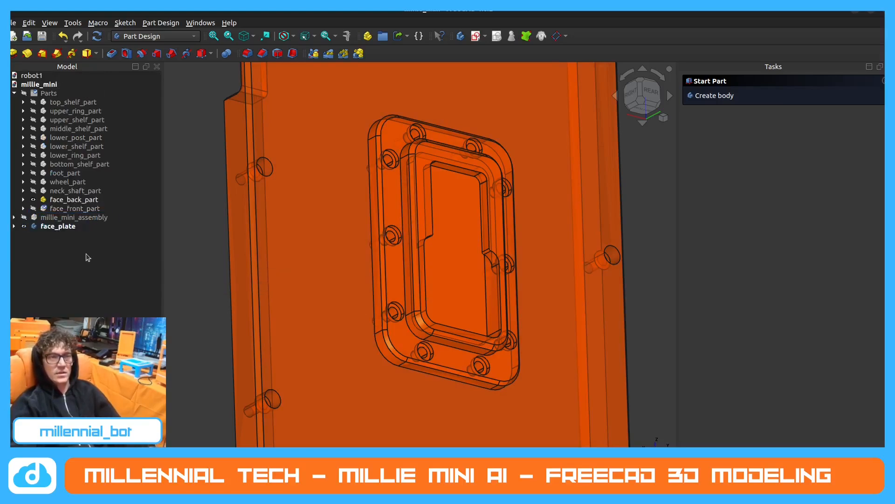
Switch to robot1 and examine how its neck_plate sits on the face back above the neck base.
click(275, 475)
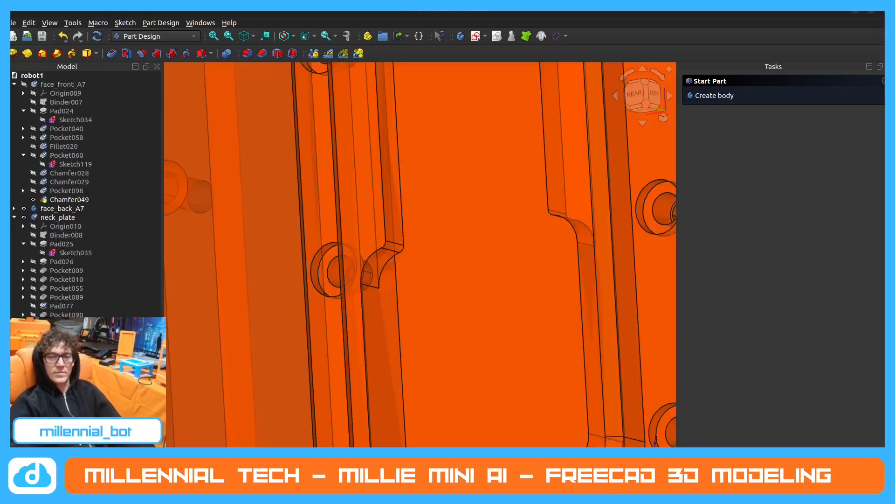
scroll(339, 254, down, 7)
middle_drag(339, 254, 386, 276)
scroll(294, 269, down, 2)
scroll(336, 270, down, 3)
mouse_move(391, 310)
middle_down()
mouse_move(381, 220)
mouse_move(393, 293)
mouse_move(388, 327)
middle_up()
scroll(380, 254, up, 2)
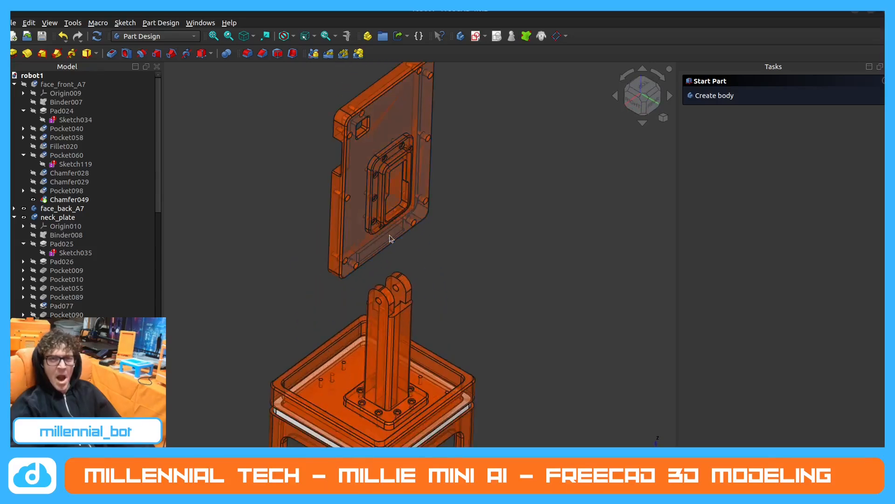
middle_drag(390, 239, 388, 202)
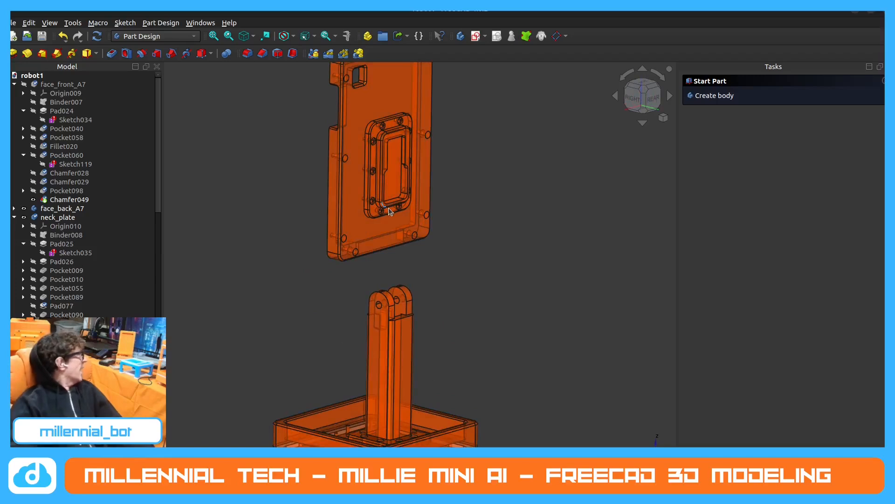
scroll(404, 164, up, 3)
middle_drag(403, 163, 381, 178)
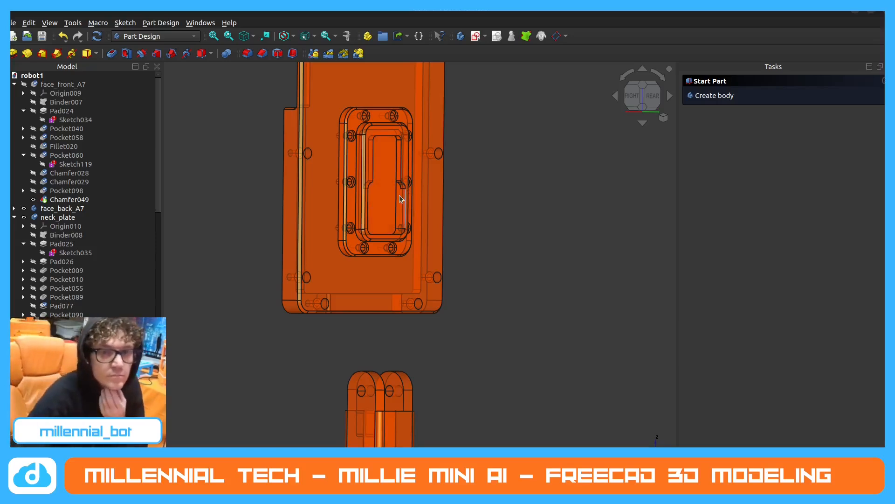
scroll(270, 198, down, 2)
middle_drag(302, 180, 373, 173)
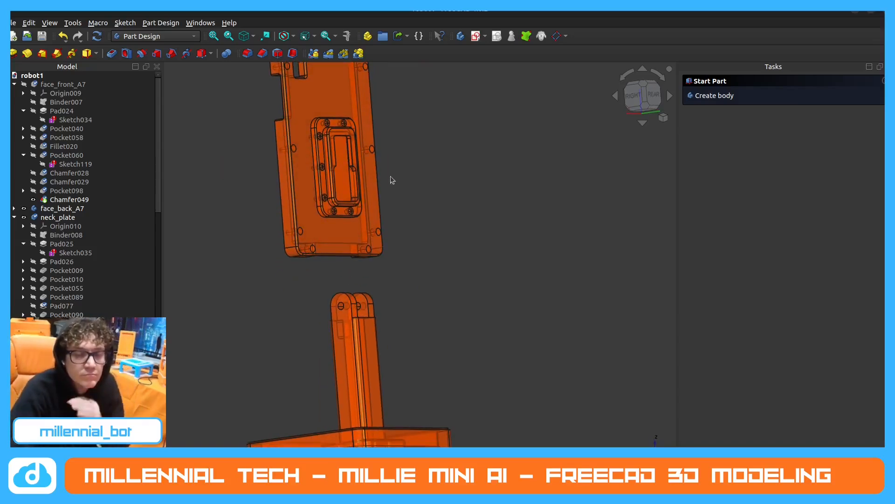
Collapse the expanded face_front_A7, neck_plate, upper_cube and shelf_type1 branches of robot1's model tree.
click(23, 111)
click(23, 146)
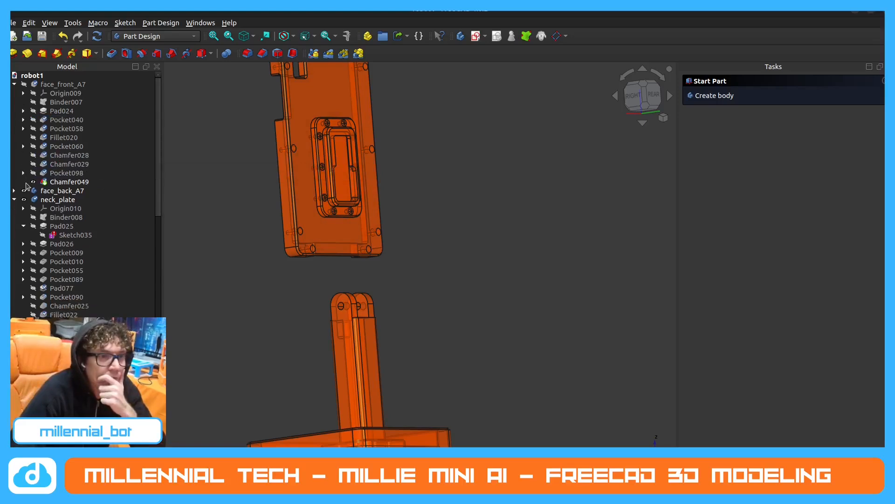
click(14, 200)
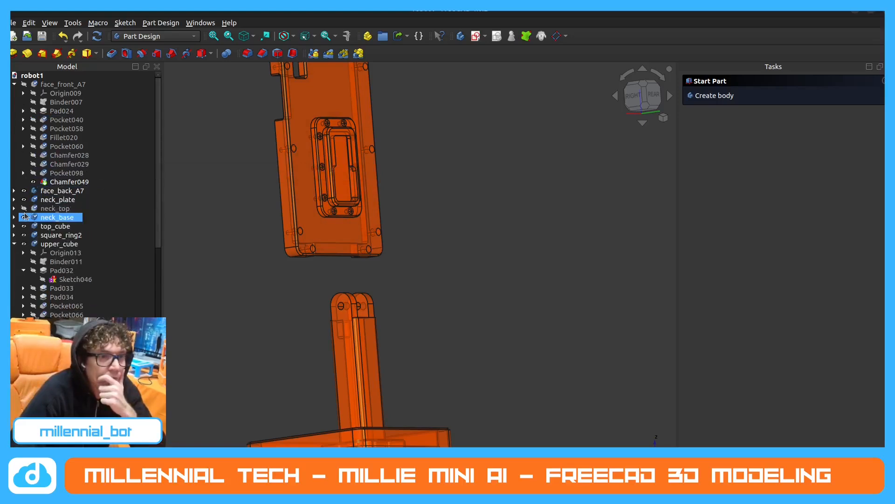
click(14, 84)
click(14, 147)
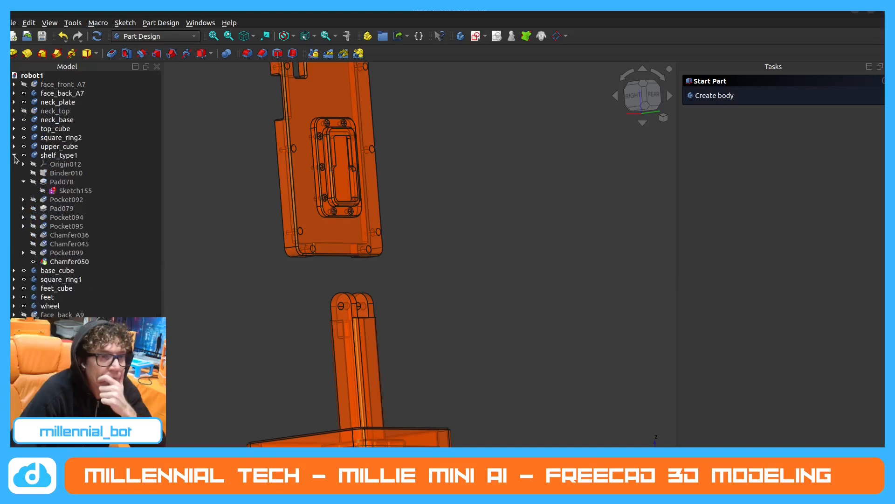
click(14, 156)
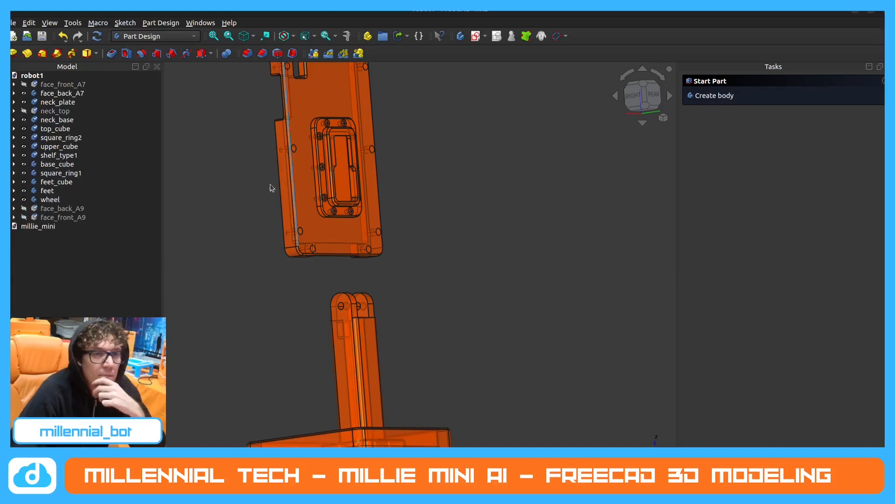
Show the reference neck_top, expand its feature list, and hide face_back_A7.
click(74, 174)
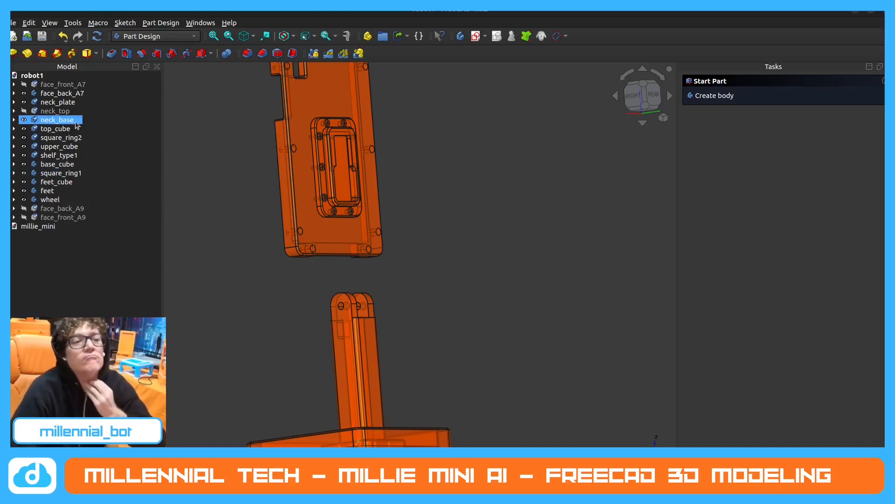
click(22, 111)
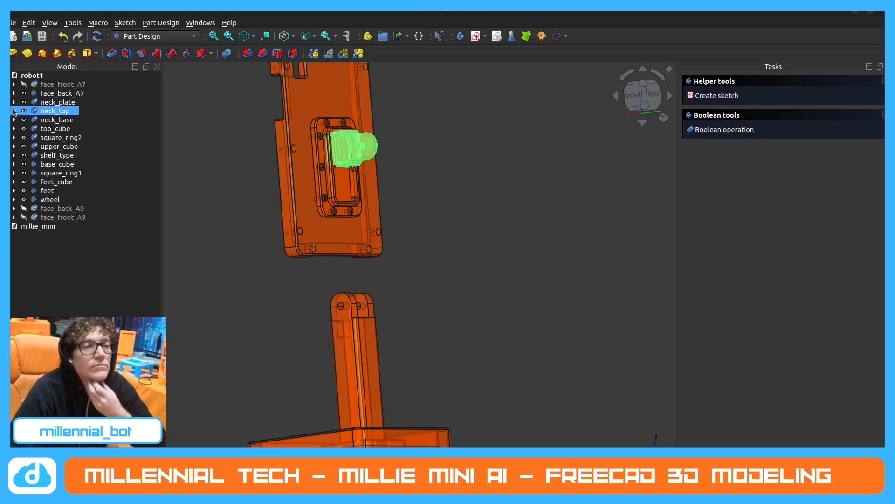
click(14, 111)
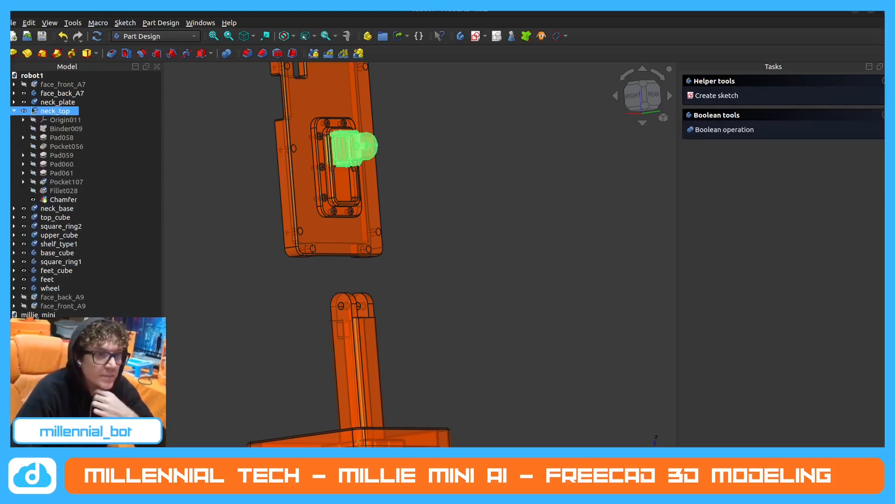
click(24, 93)
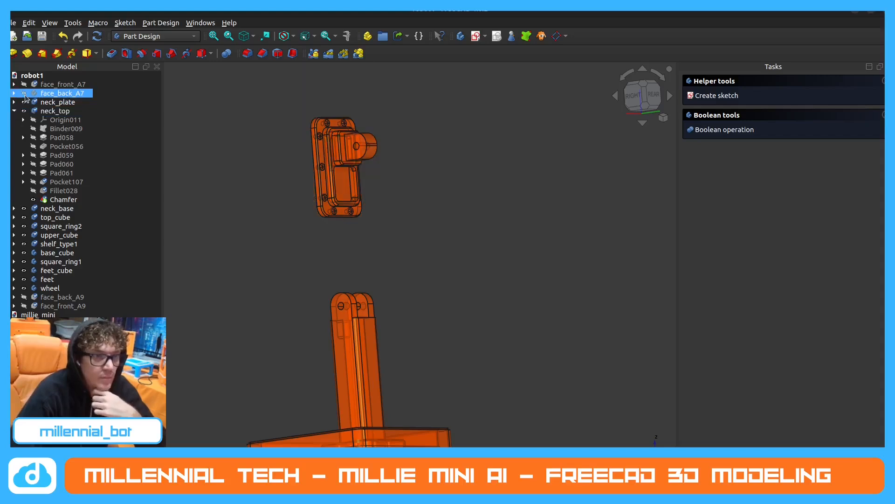
scroll(247, 125, up, 3)
scroll(446, 157, up, 3)
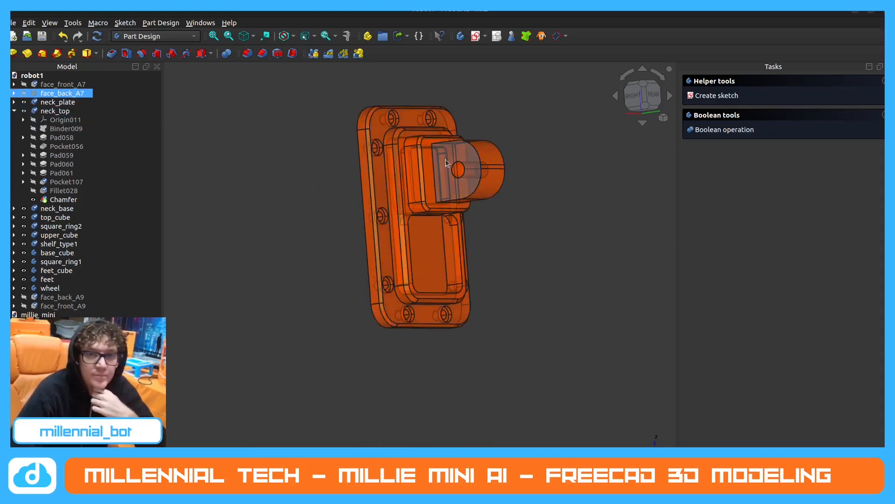
Isolate neck_top by hiding neck_base and neck_plate, and examine its profile from the right side.
click(24, 208)
scroll(247, 192, down, 3)
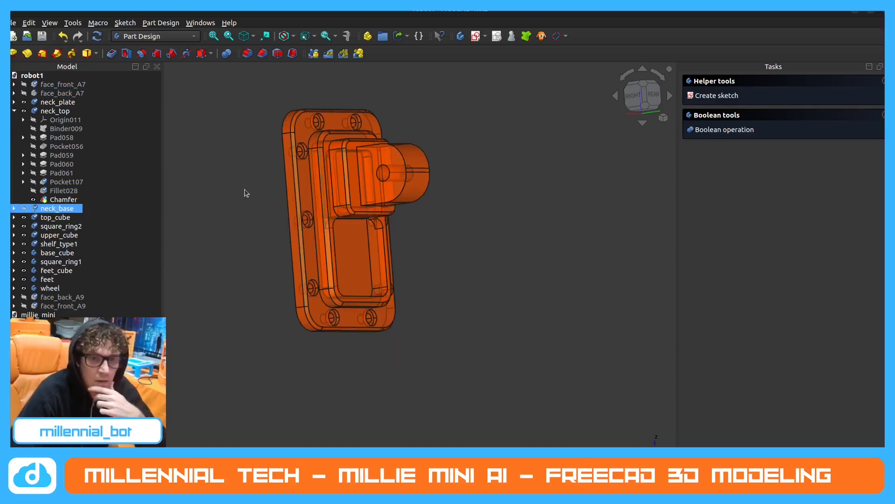
middle_drag(277, 133, 318, 111)
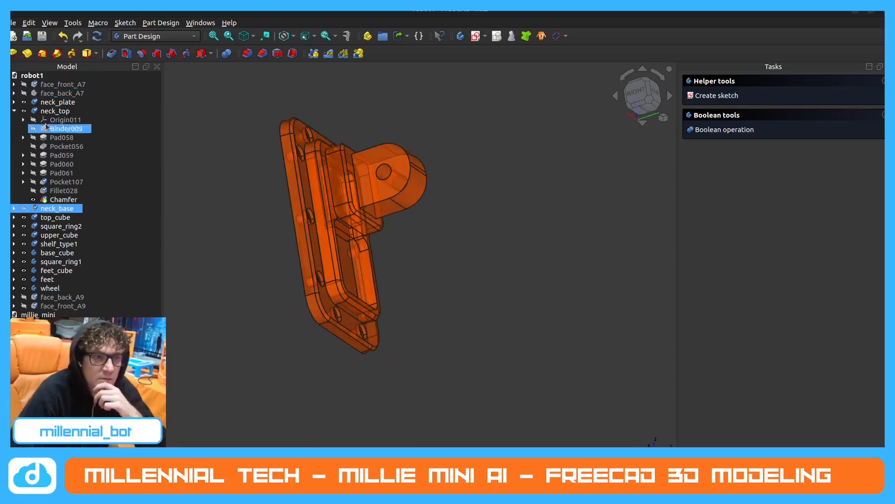
click(24, 101)
key(3)
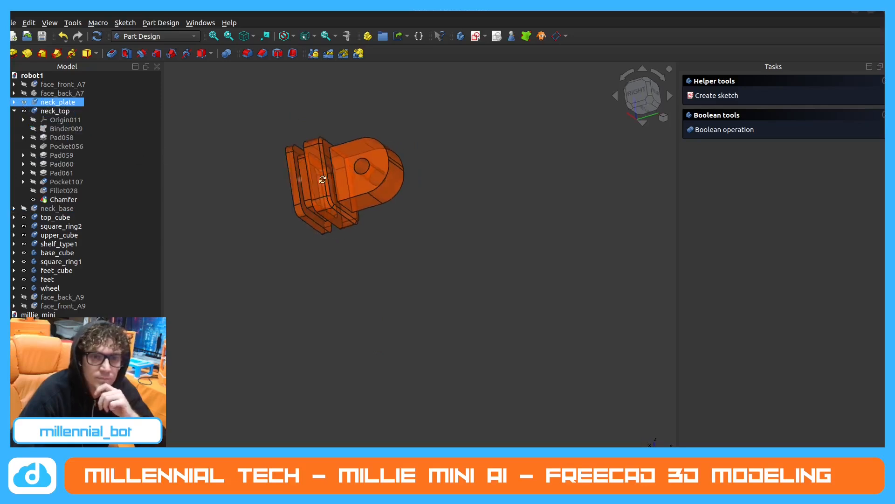
scroll(241, 120, up, 5)
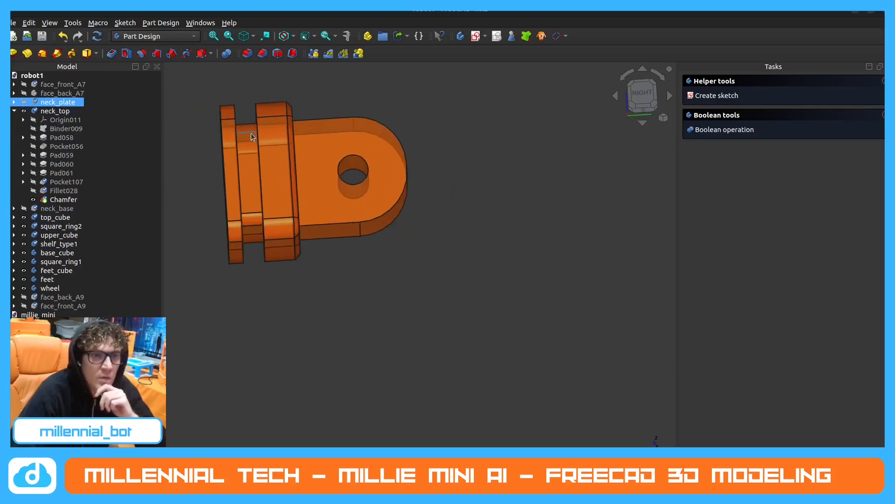
middle_drag(251, 133, 335, 139)
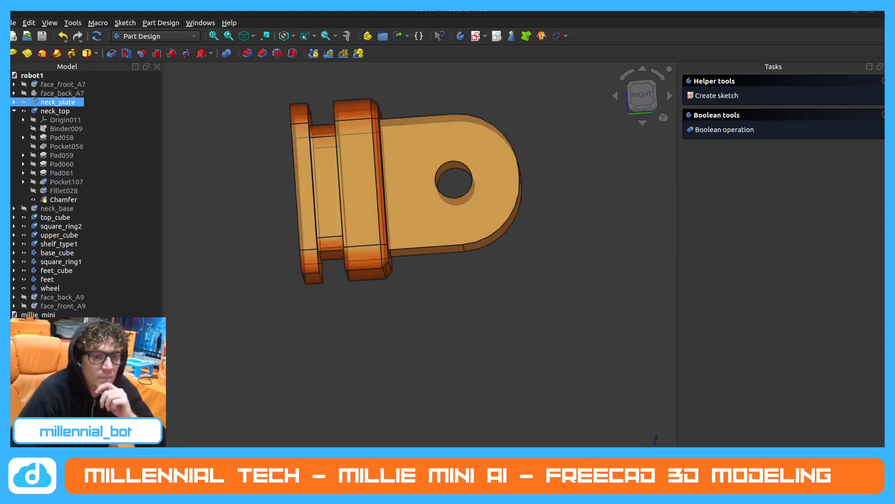
Switch back to millie_mini and hide face_back_part so only the face_plate remains shown.
key(ctrl+Tab)
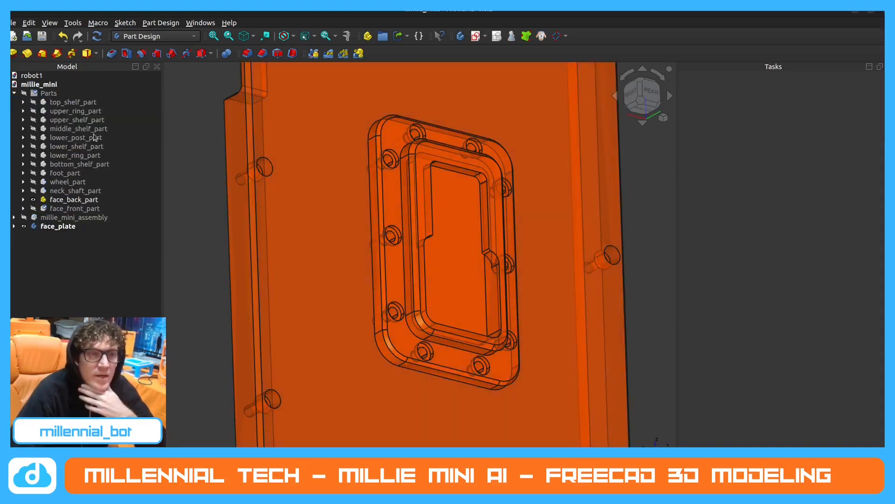
click(34, 200)
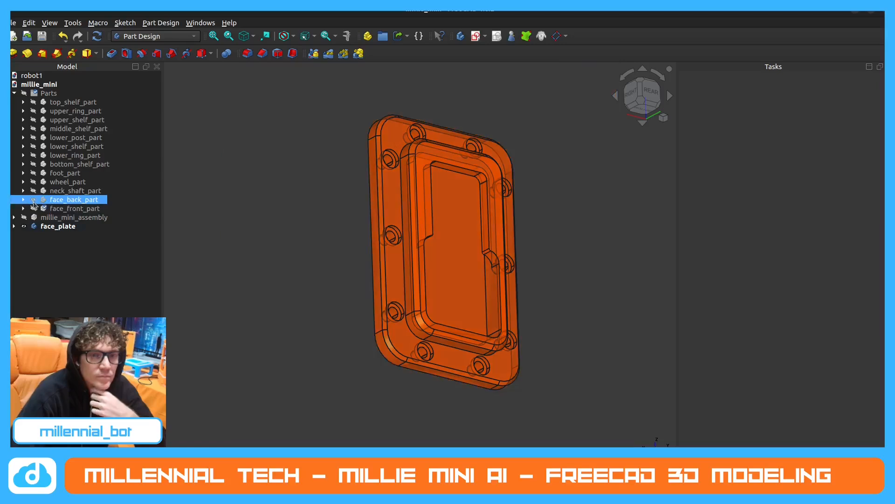
Switch to robot1 and show neck_plate together with neck_top to examine how the two parts fit.
middle_drag(195, 206, 410, 169)
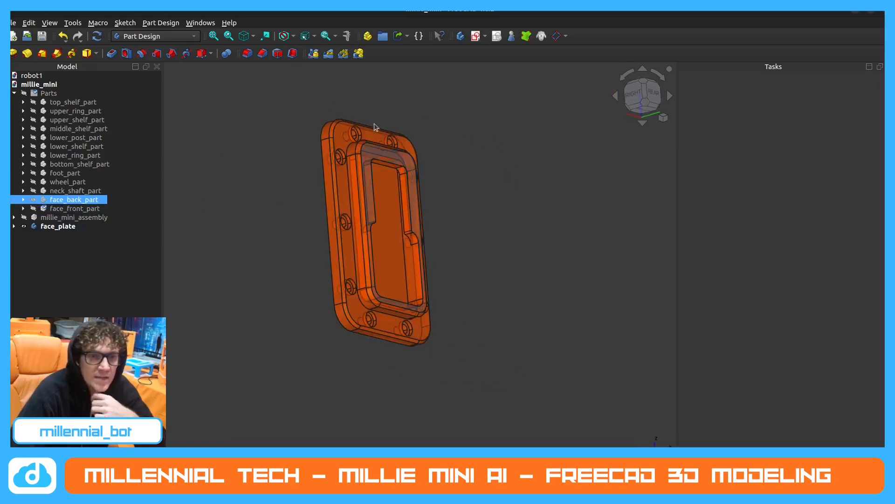
click(69, 227)
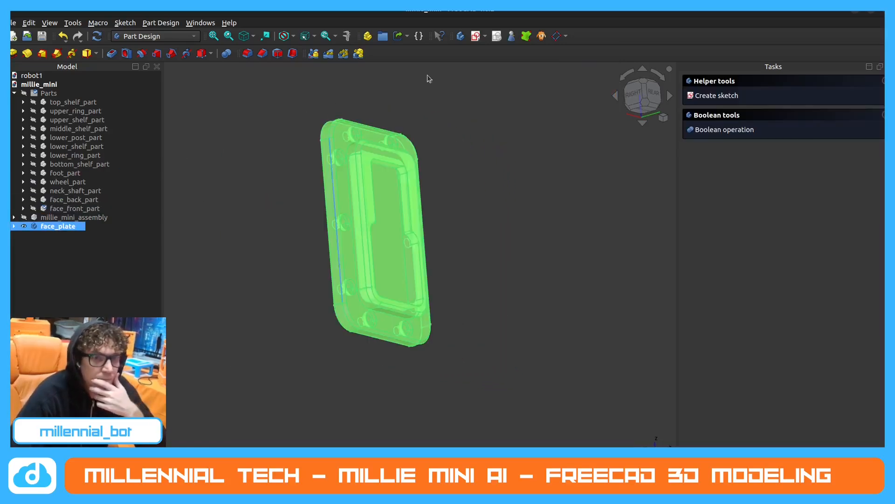
click(531, 159)
key(ctrl+Tab)
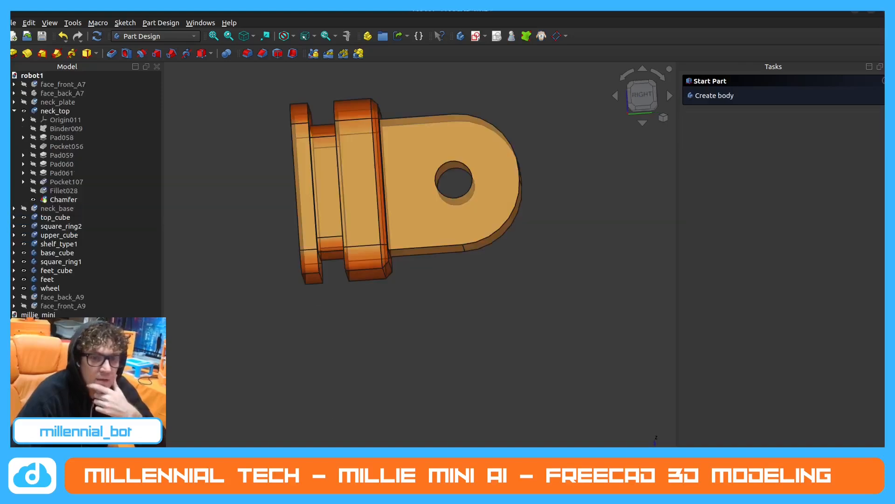
click(24, 102)
scroll(299, 241, down, 2)
click(416, 261)
middle_drag(374, 261, 360, 260)
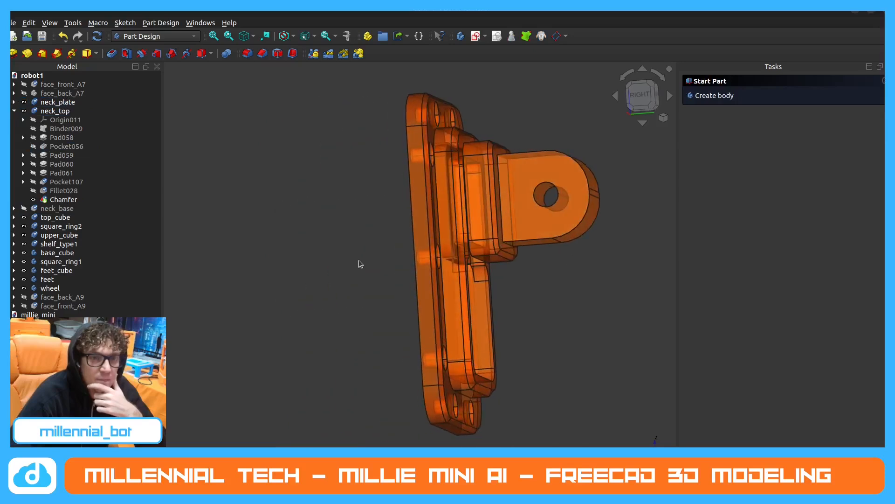
scroll(260, 201, down, 2)
scroll(440, 169, up, 2)
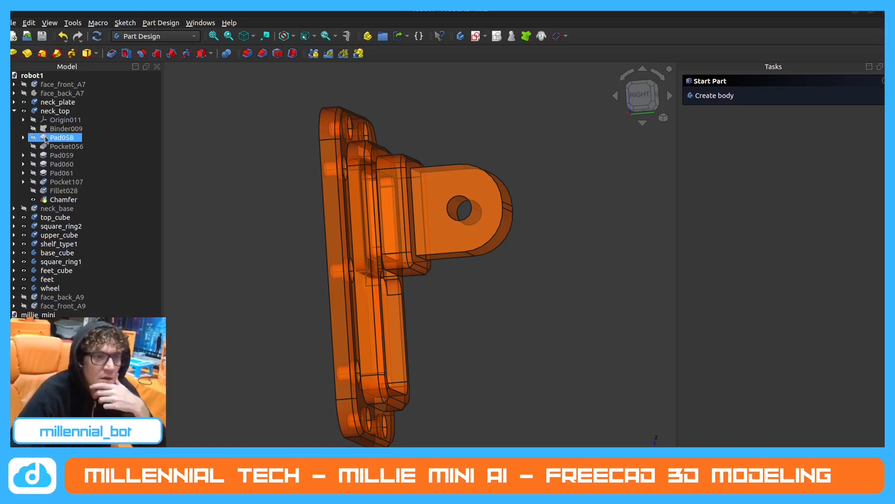
Show neck_top's Binder009 and Pad058, examine the pad inside the plate's recess, and expand Pad058 to reveal its sketch.
click(33, 129)
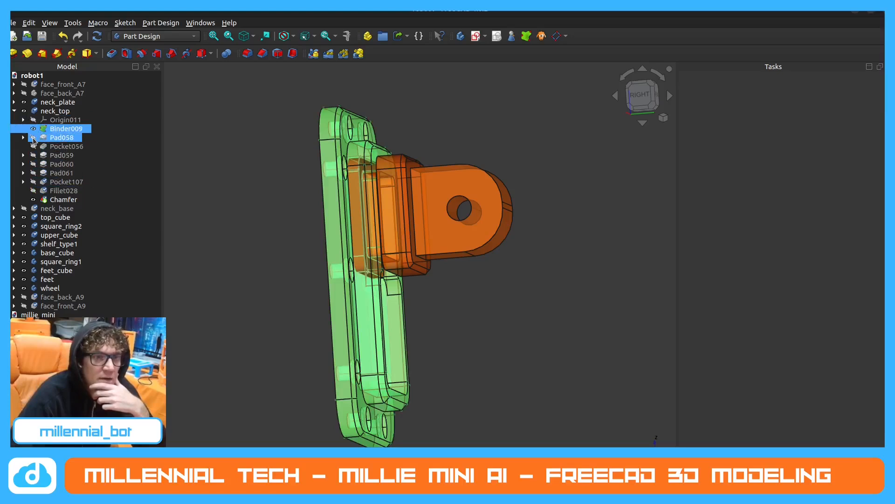
click(33, 138)
middle_drag(362, 219, 296, 216)
scroll(455, 271, up, 1)
scroll(455, 271, up, 1)
middle_drag(496, 294, 508, 281)
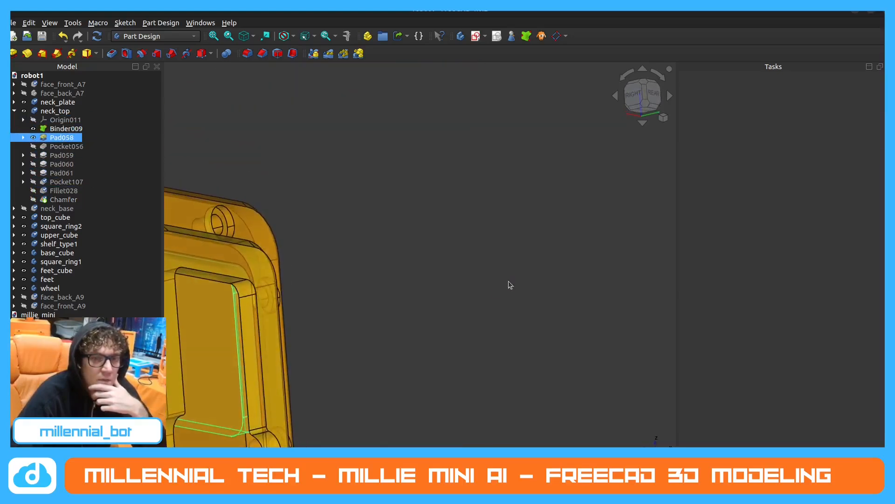
scroll(509, 280, down, 3)
scroll(280, 294, up, 2)
mouse_move(278, 294)
middle_down()
mouse_move(347, 295)
mouse_move(288, 312)
mouse_move(287, 281)
middle_up()
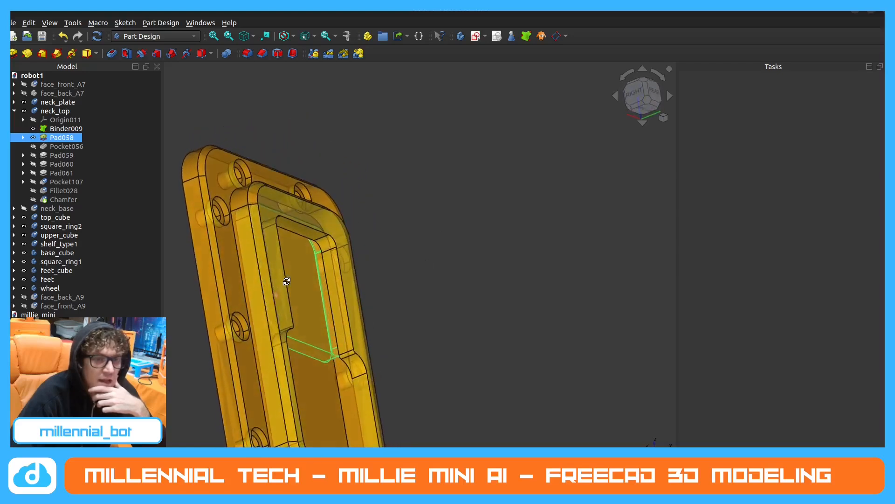
middle_drag(309, 330, 436, 364)
scroll(258, 264, up, 2)
mouse_move(260, 264)
middle_down()
mouse_move(243, 225)
mouse_move(190, 218)
mouse_move(196, 204)
mouse_move(114, 222)
mouse_move(213, 221)
mouse_move(412, 287)
mouse_move(419, 266)
middle_up()
click(23, 138)
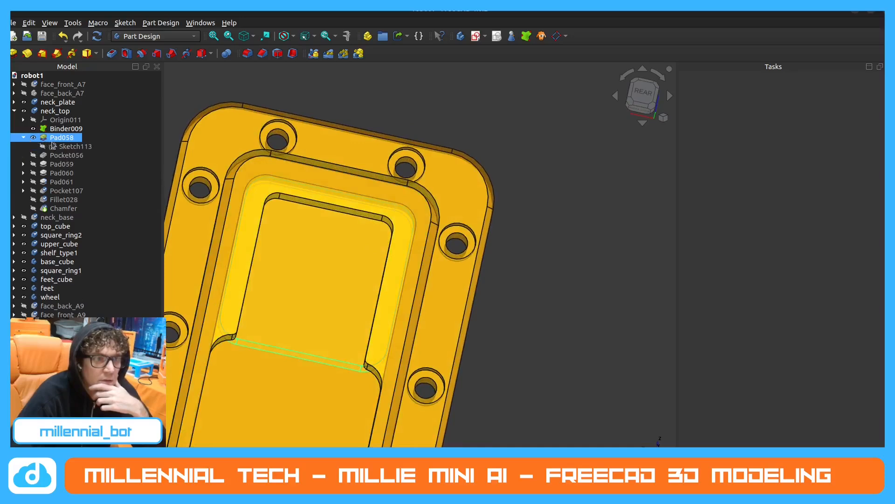
Open Pad058's Sketch113, examine the dimensions of its rounded rectangle, and close the sketch.
double_click(75, 147)
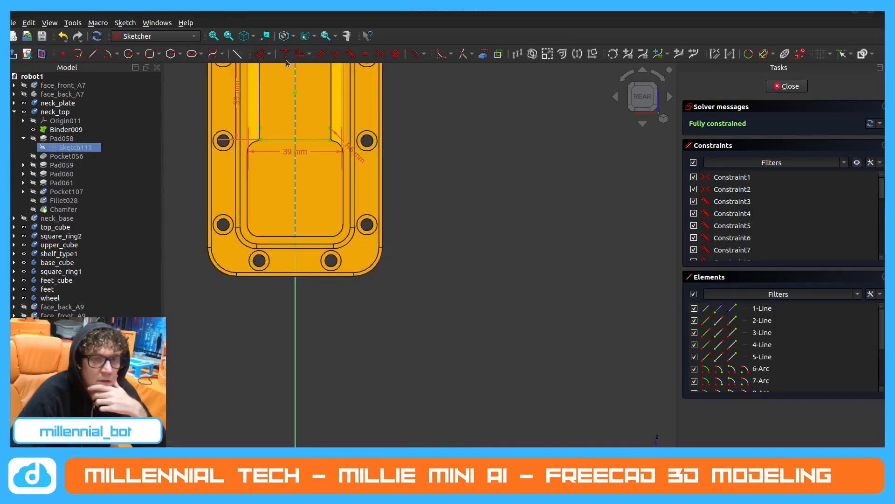
scroll(270, 219, up, 4)
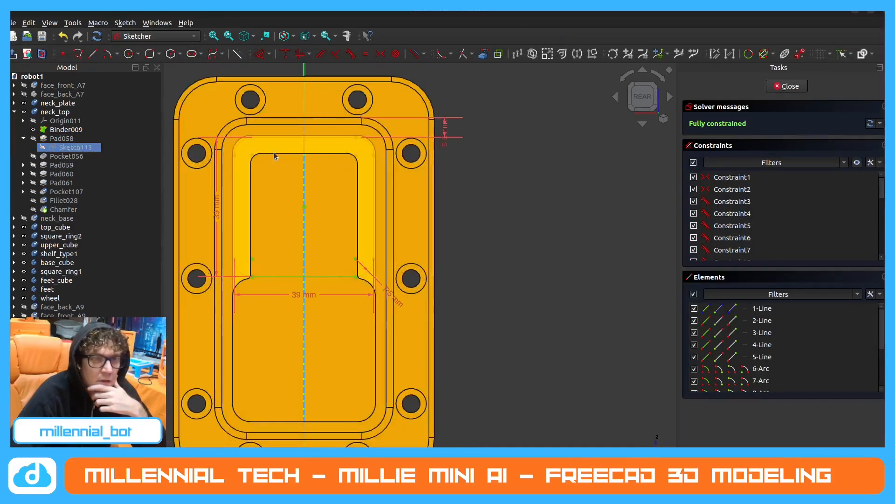
scroll(273, 153, up, 1)
scroll(374, 173, down, 1)
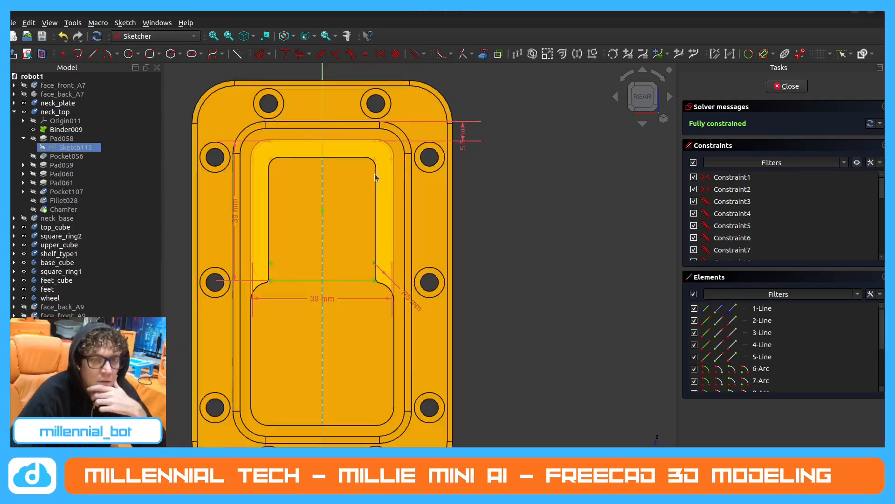
scroll(376, 176, down, 1)
scroll(334, 205, up, 2)
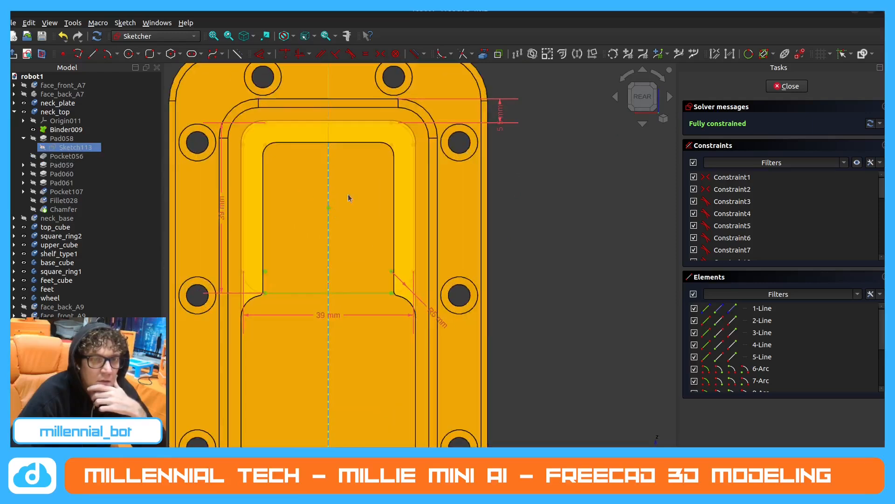
drag(502, 116, 537, 110)
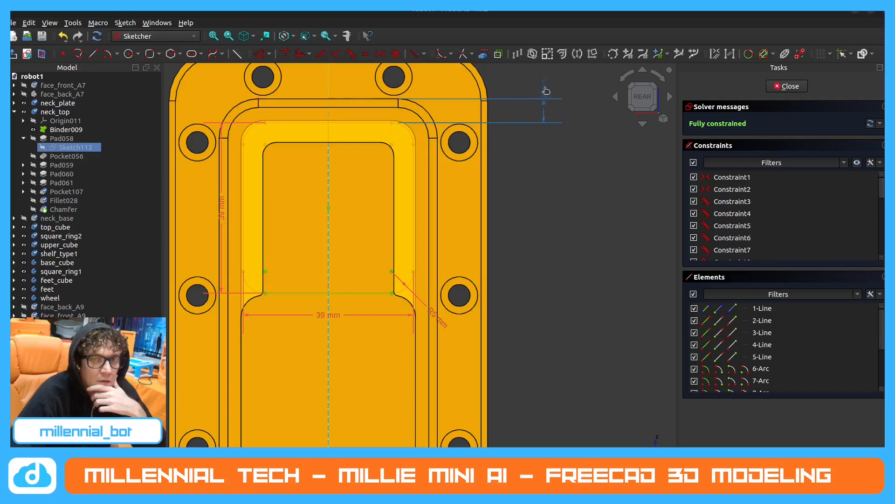
key(ctrl+z)
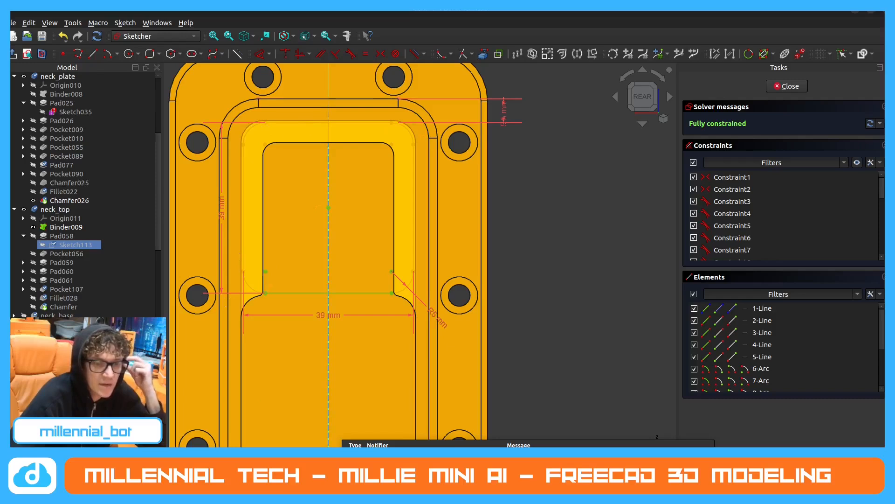
click(326, 483)
click(209, 482)
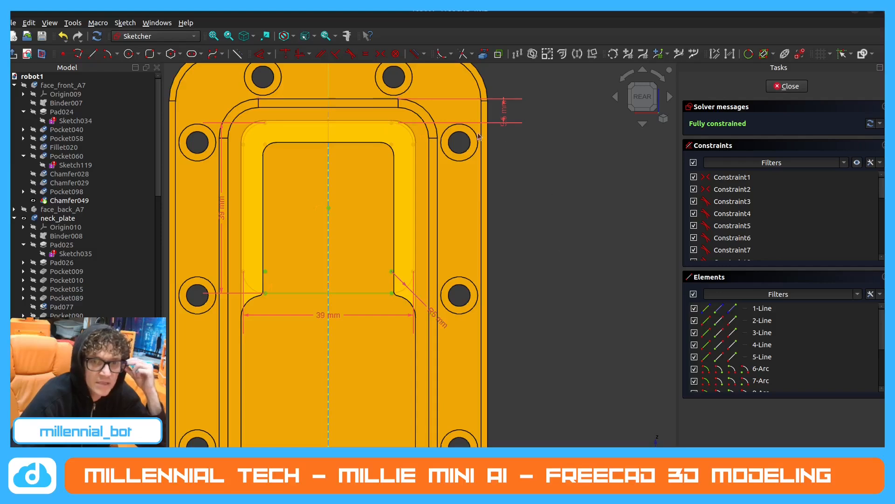
click(775, 91)
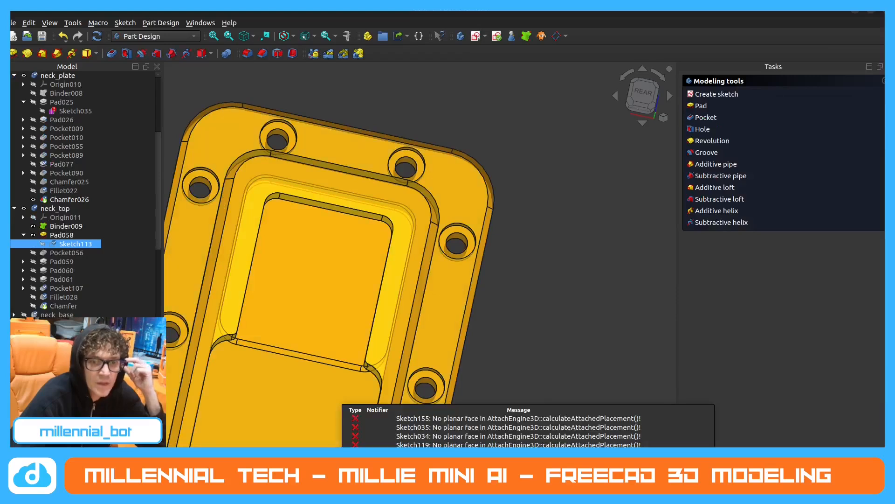
Switch back to millie_mini, create a new body, and rename it.
click(326, 483)
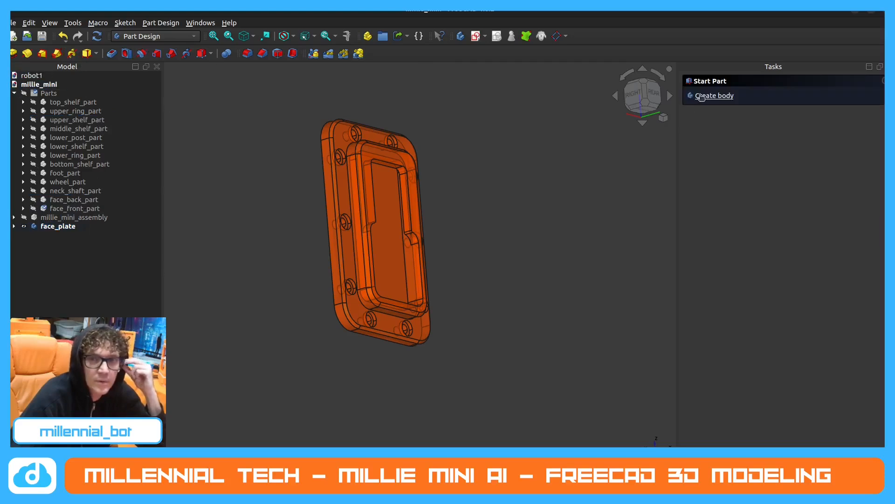
click(713, 96)
right_click(53, 342)
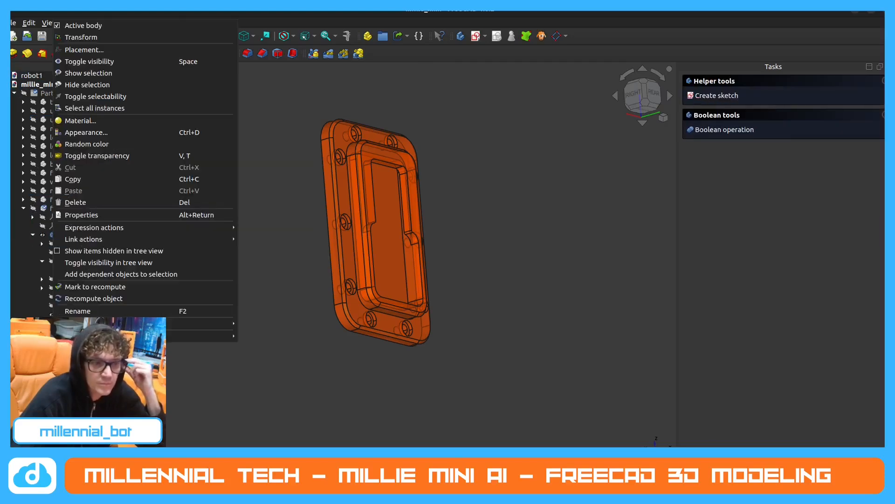
click(77, 311)
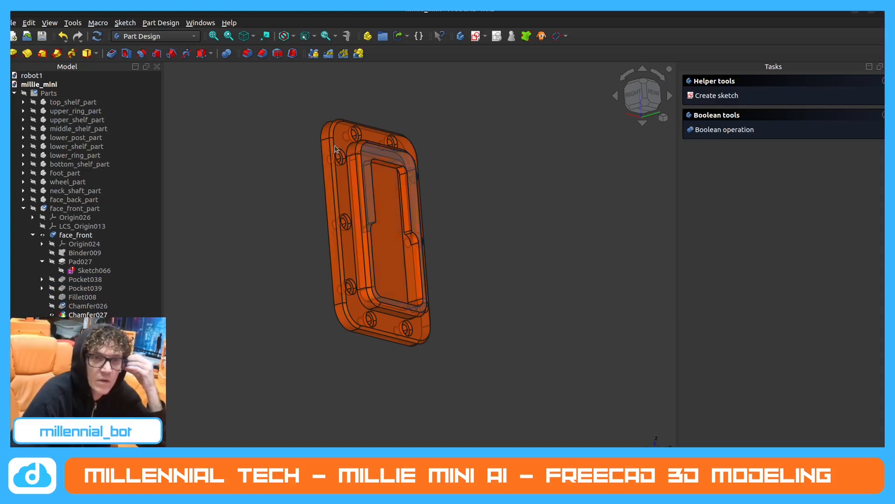
Create a sub-shape binder of the whole face_plate in the new body and hide the original face_plate.
double_click(390, 242)
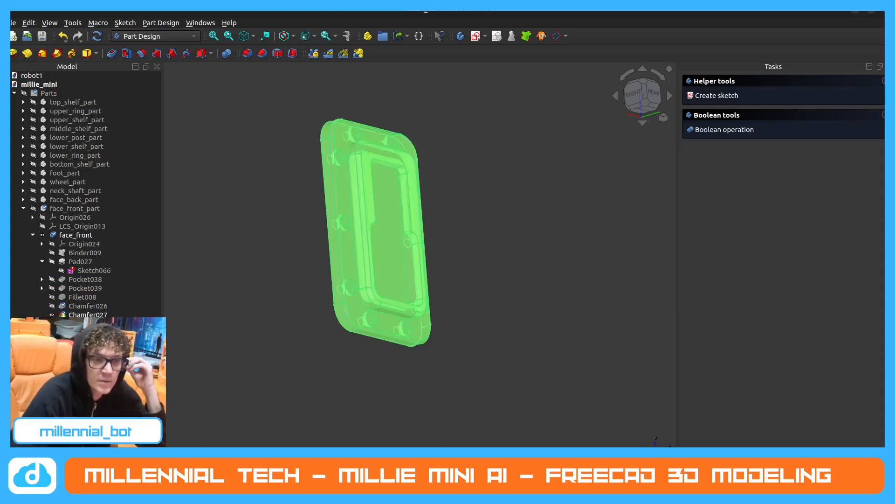
click(527, 37)
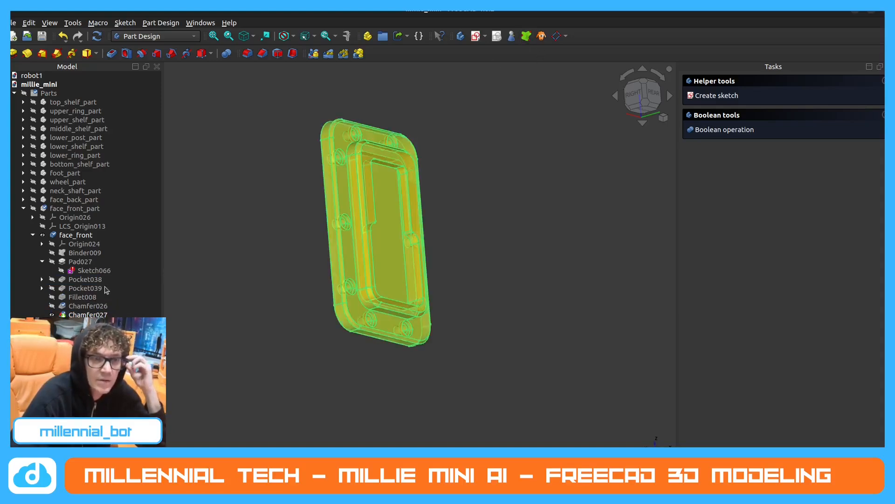
click(89, 341)
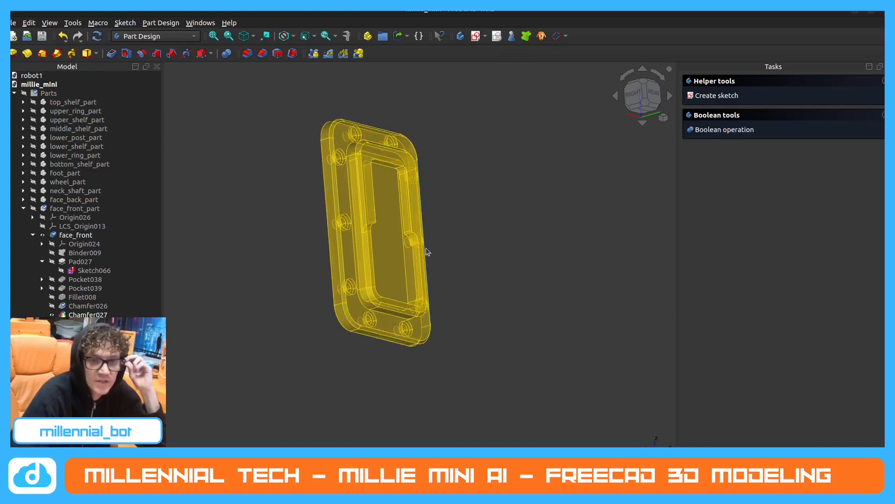
Create a sketch on the recessed inner face of the binder and project the raised rim's upper edge as external geometry.
click(388, 242)
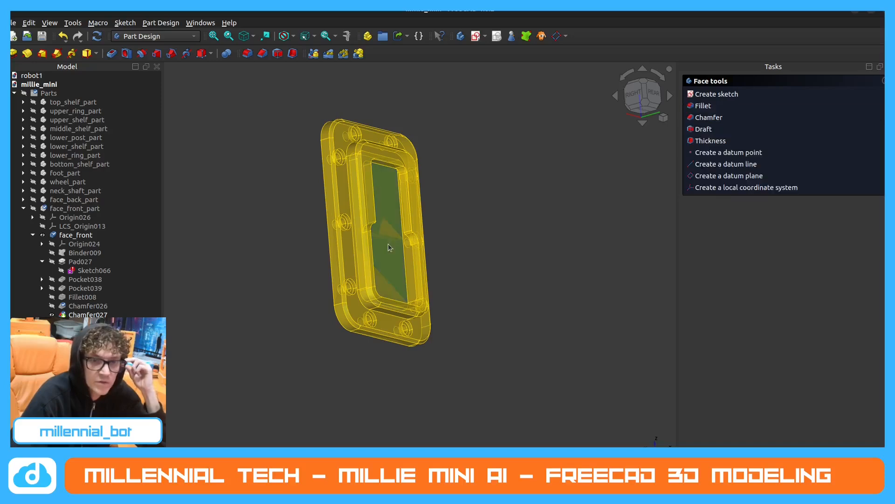
click(715, 95)
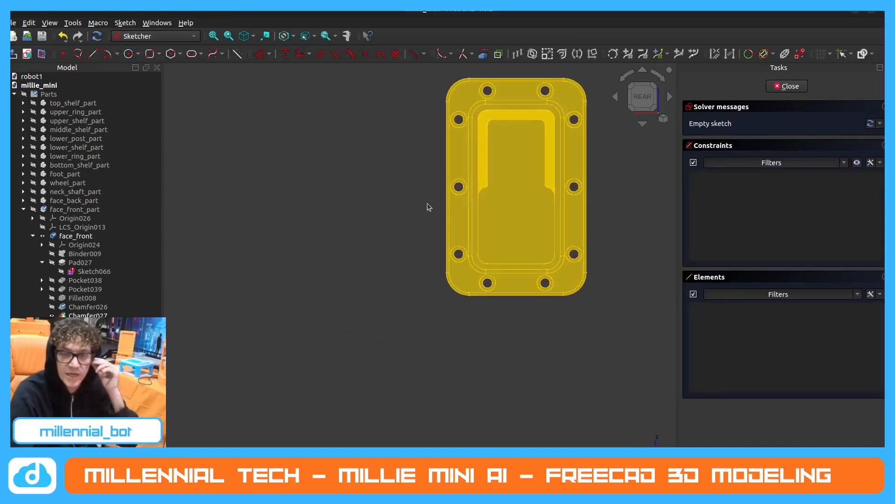
scroll(238, 197, down, 2)
scroll(443, 130, up, 4)
middle_drag(427, 211, 425, 142)
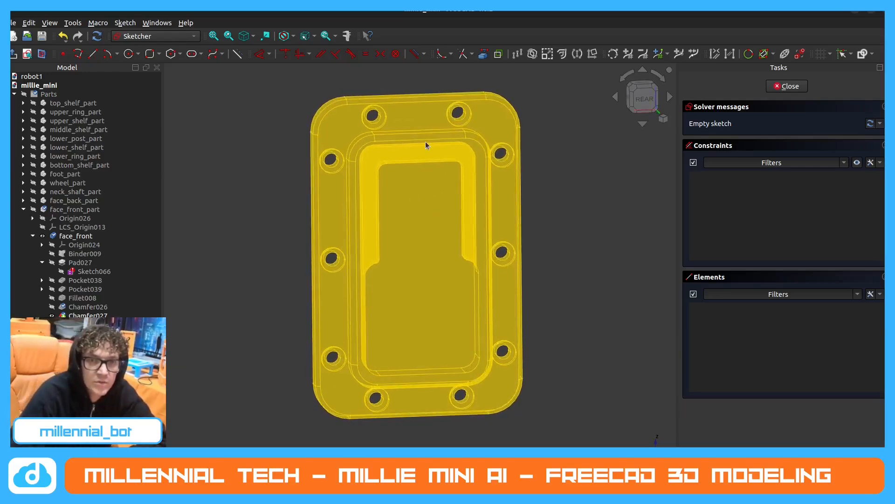
click(483, 54)
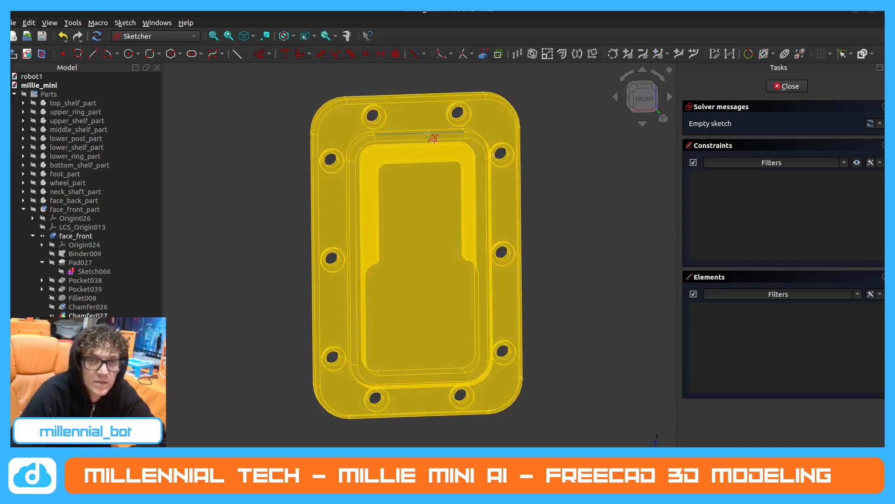
click(428, 138)
middle_drag(432, 166, 363, 144)
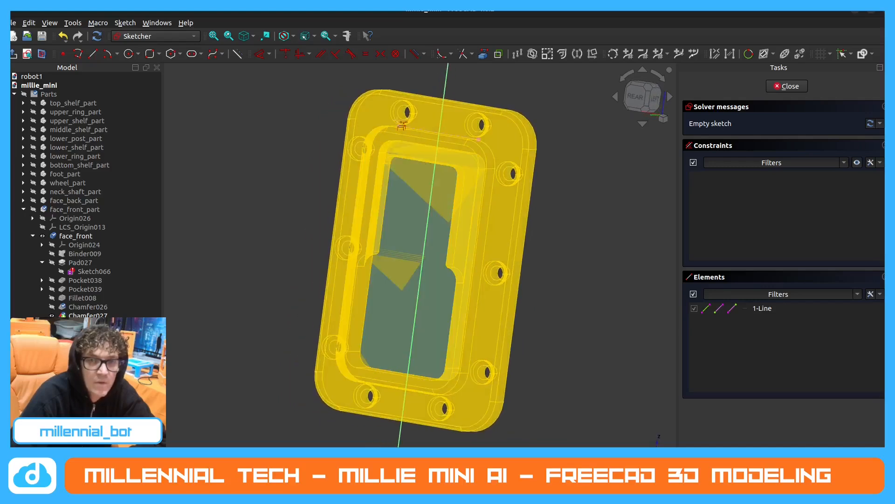
Draw a rounded rectangle centred on the vertical axis in the upper recess, 39 mm wide and 39 mm high with 5 mm corner radius.
click(149, 54)
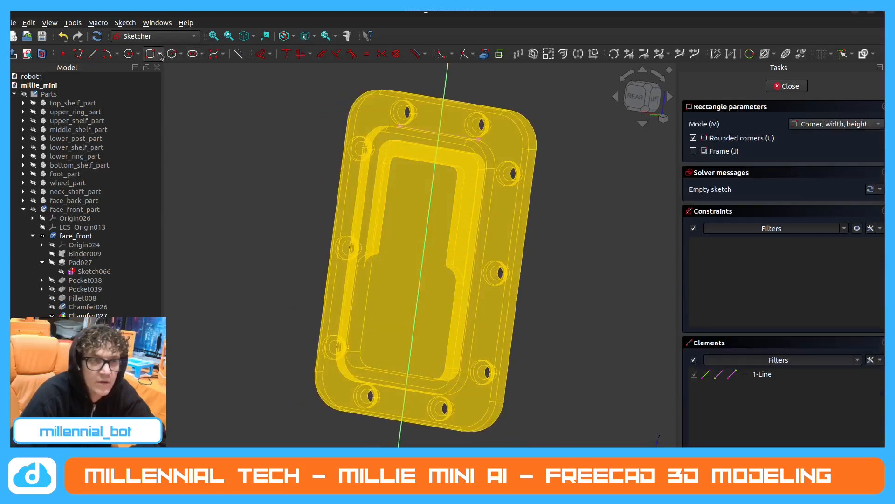
click(851, 124)
click(835, 137)
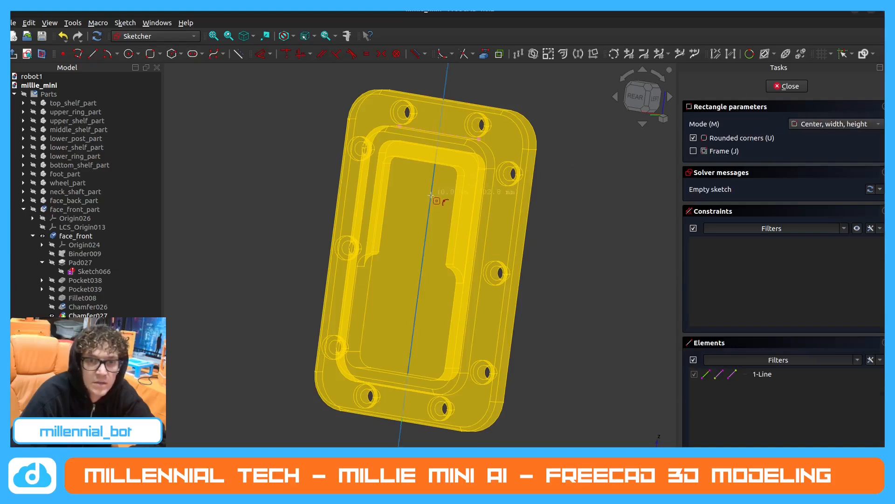
click(430, 195)
middle_drag(441, 229, 472, 232)
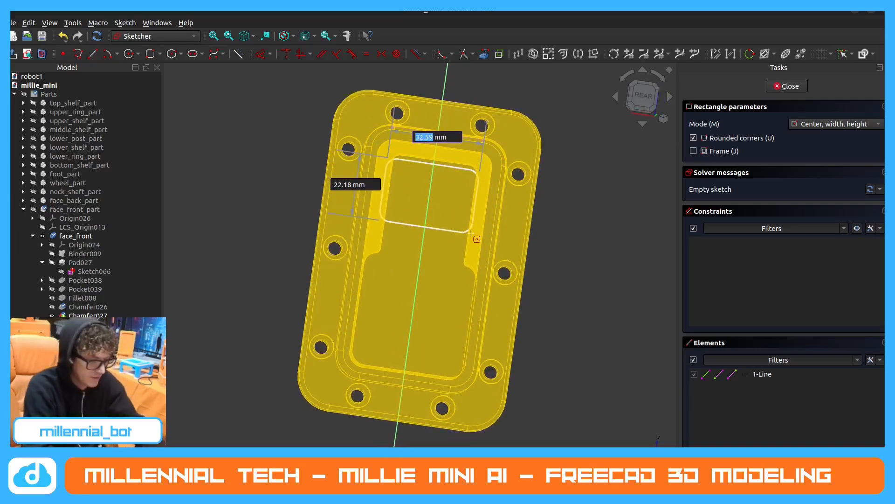
text(39)
key(Tab)
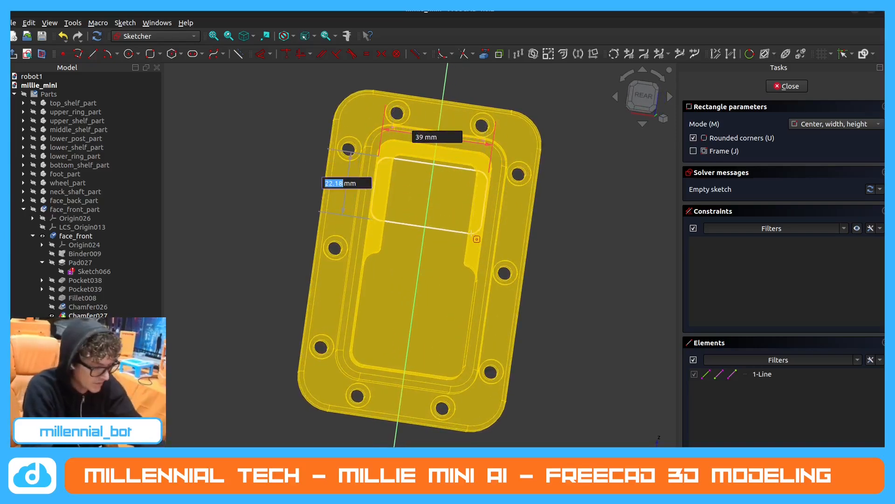
text(349)
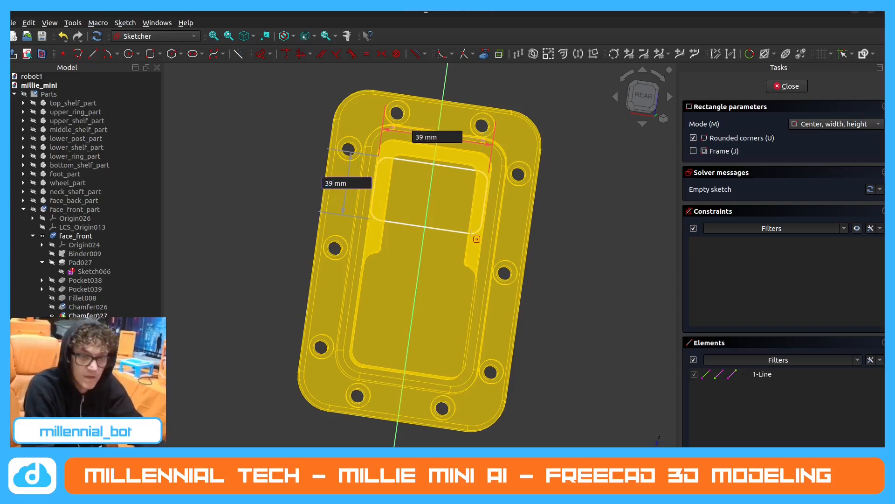
key(Return)
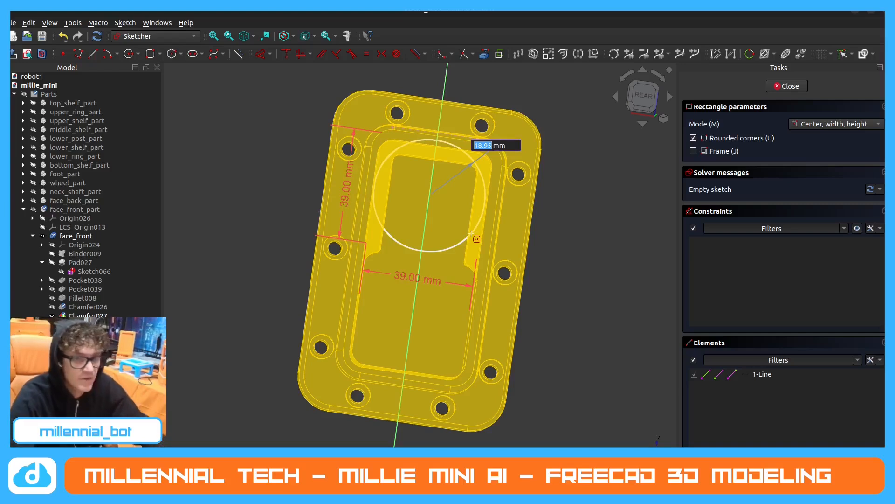
text(5)
key(Return)
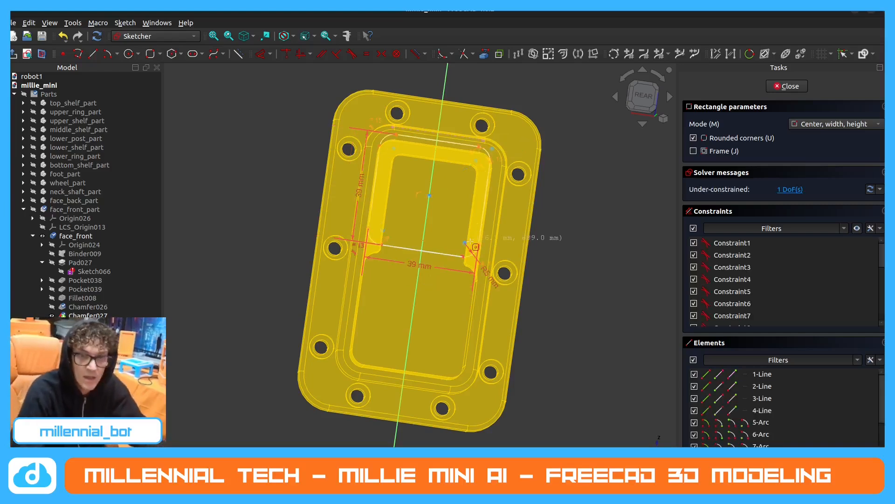
Slide the rounded rectangle down to the lower end of the recess and compare its corners with the recess outline in rear view.
right_click(489, 174)
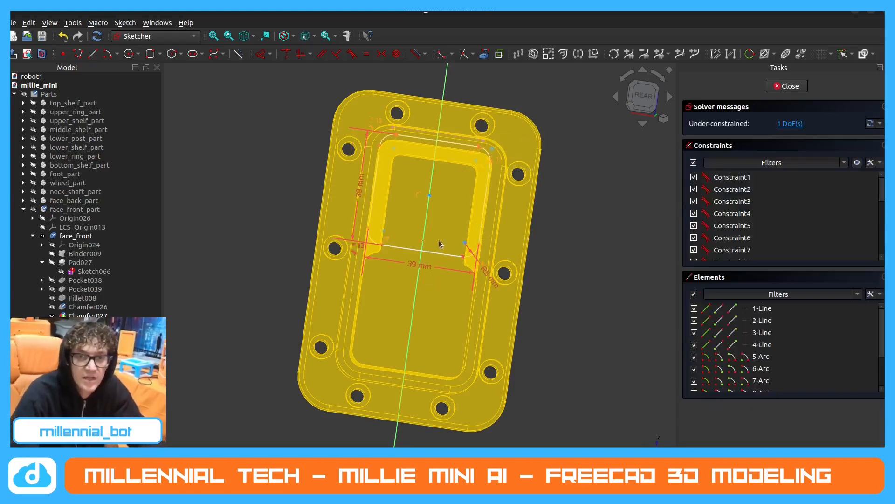
drag(440, 244, 381, 318)
scroll(382, 318, up, 2)
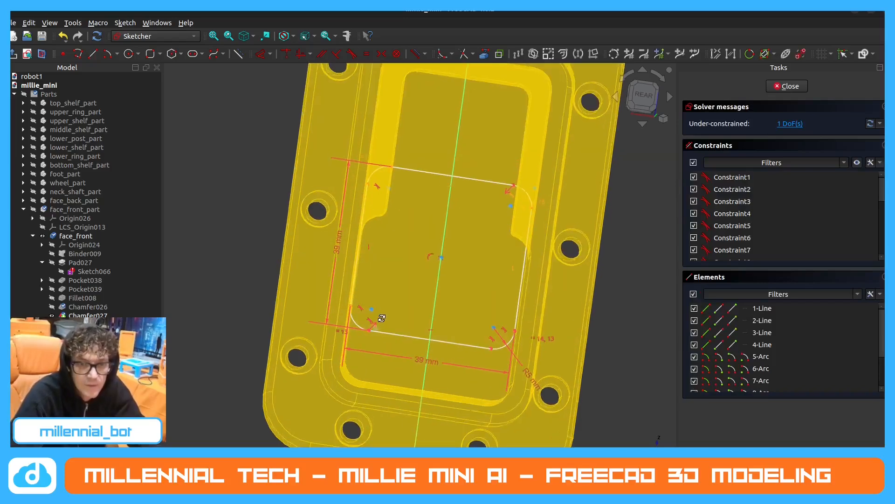
scroll(362, 326, up, 3)
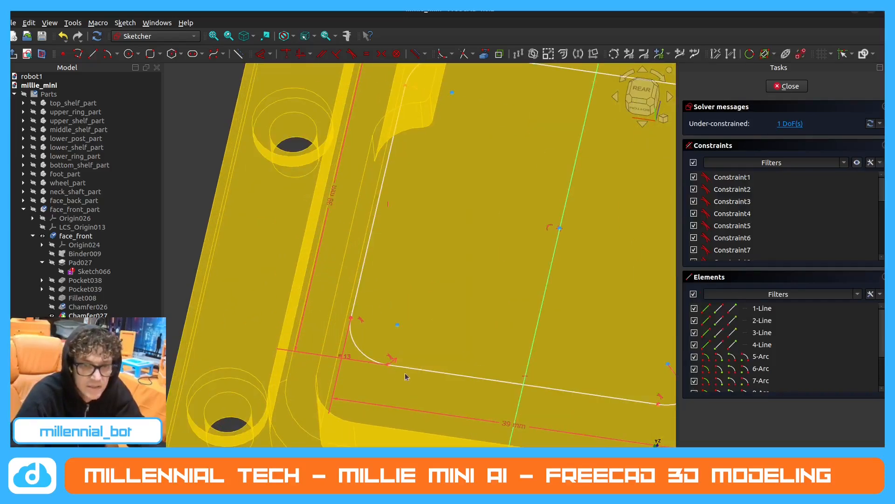
mouse_move(406, 377)
mouse_down()
mouse_move(396, 418)
mouse_move(381, 425)
mouse_up()
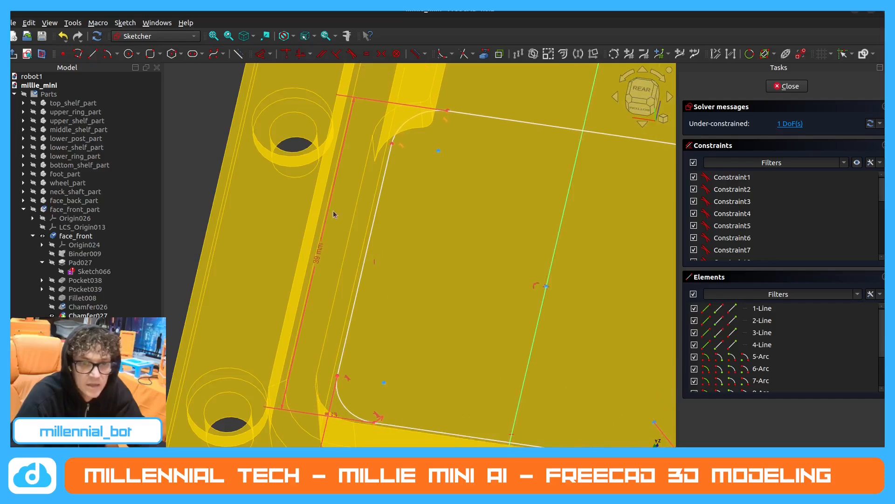
scroll(333, 211, down, 2)
mouse_move(333, 211)
middle_down()
mouse_move(313, 265)
mouse_move(347, 289)
middle_up()
drag(438, 352, 429, 396)
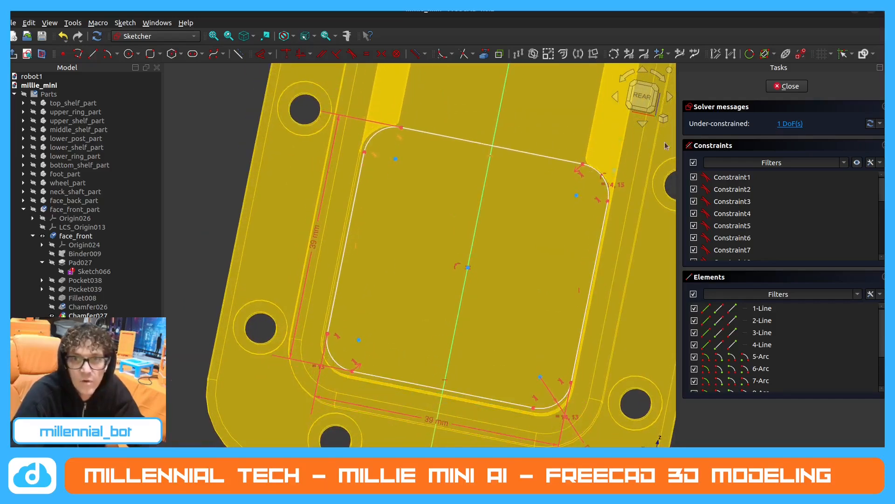
click(643, 99)
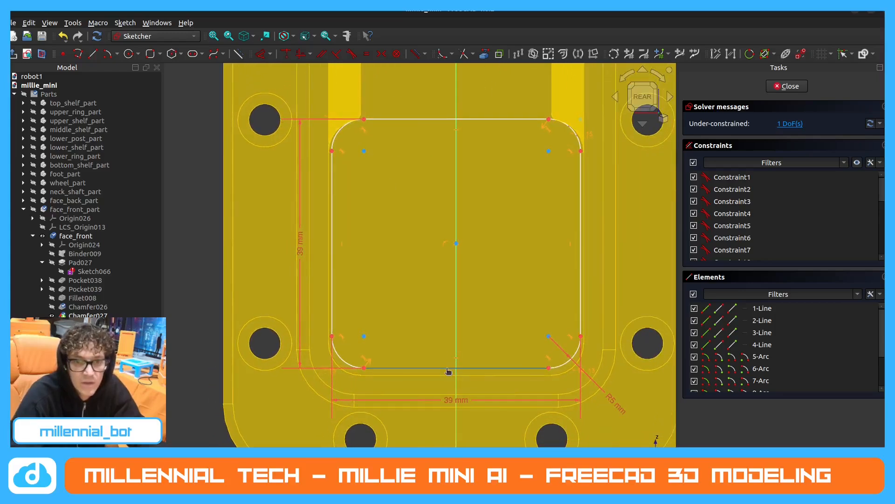
drag(448, 371, 448, 374)
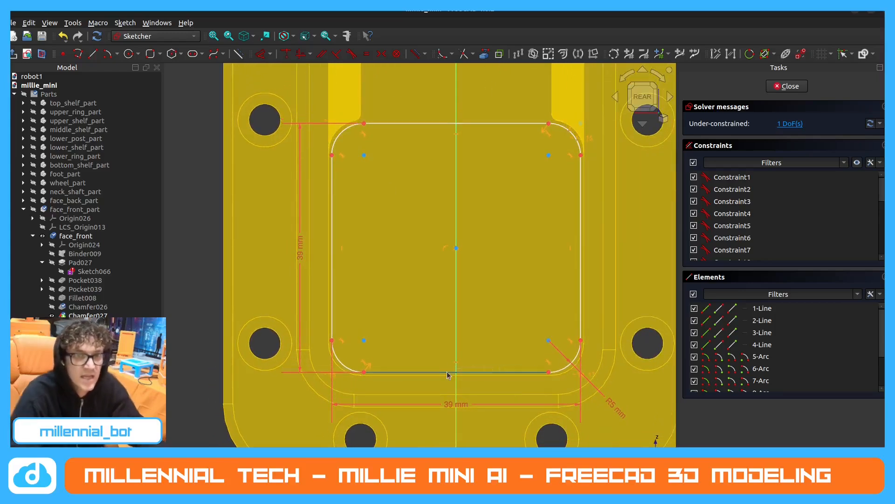
middle_drag(447, 372, 446, 370)
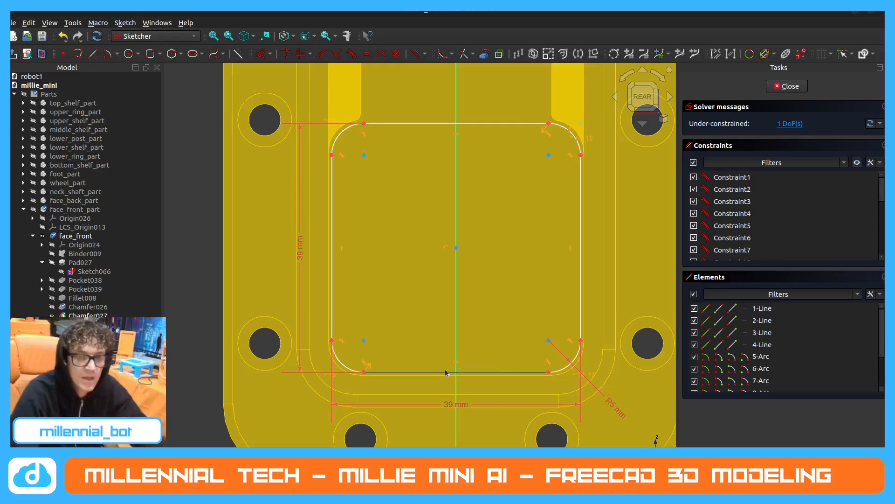
Move the rounded rectangle back up into the upper recess.
drag(447, 374, 456, 140)
scroll(446, 256, down, 4)
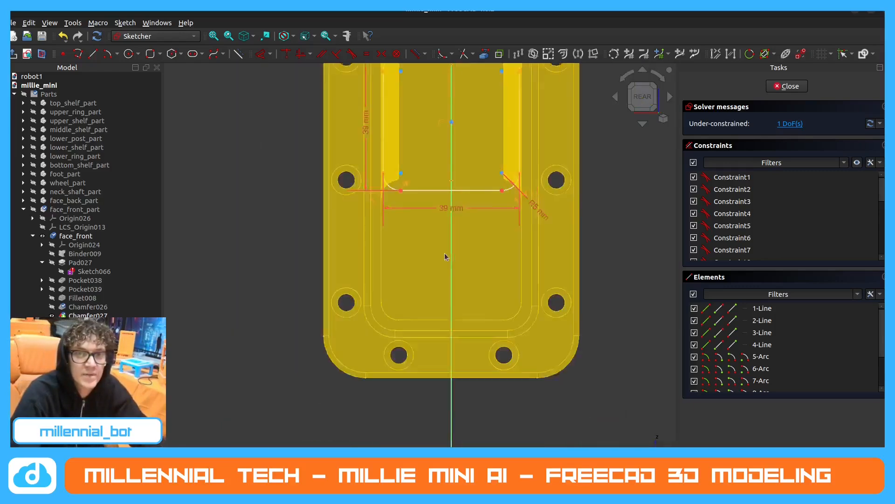
scroll(471, 88, up, 3)
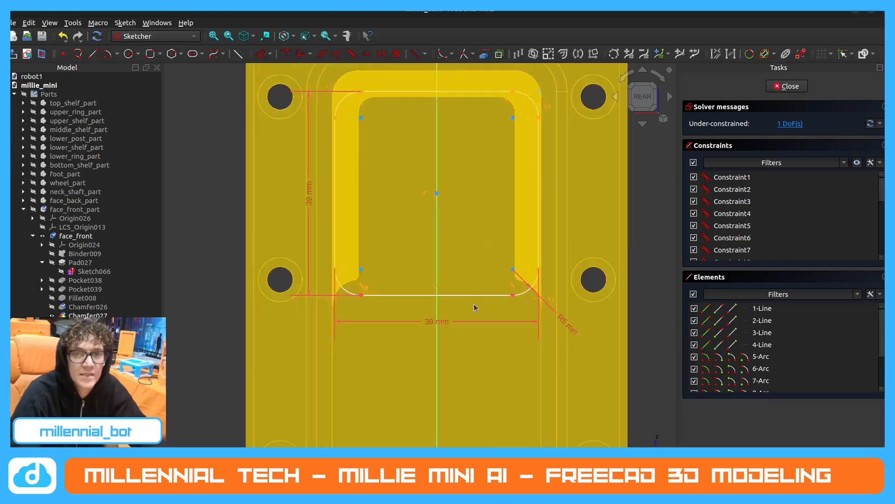
scroll(474, 303, down, 2)
drag(474, 303, 475, 289)
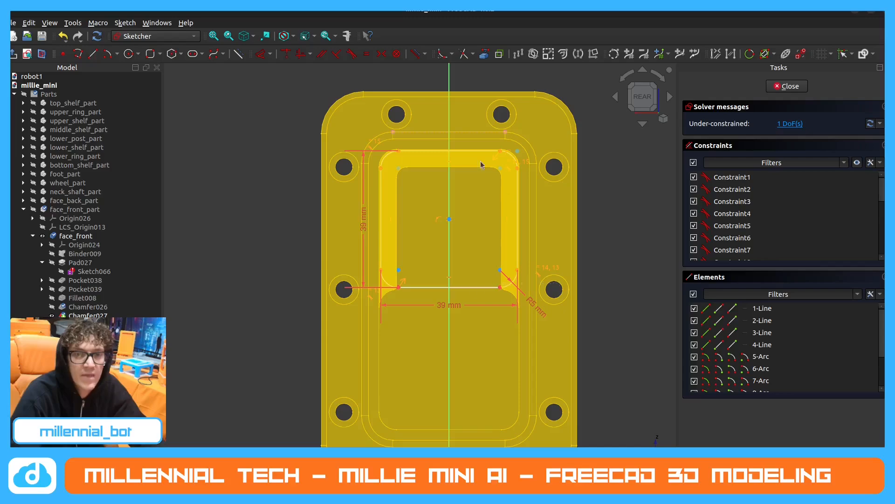
mouse_move(510, 242)
middle_down()
mouse_move(496, 256)
mouse_move(520, 208)
mouse_move(409, 220)
mouse_move(435, 282)
mouse_move(455, 291)
middle_up()
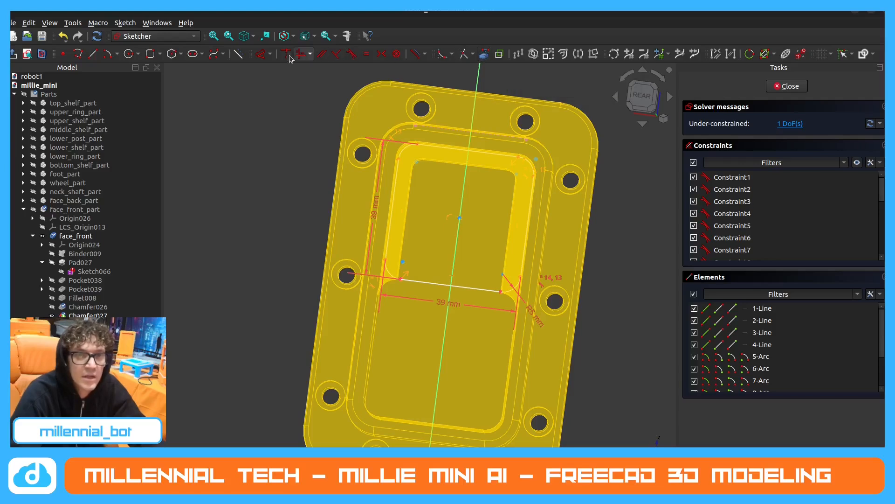
Constrain the vertical distance between the projected rim edge and the rectangle's upper edge to 5.5 mm, and close the sketch.
click(264, 55)
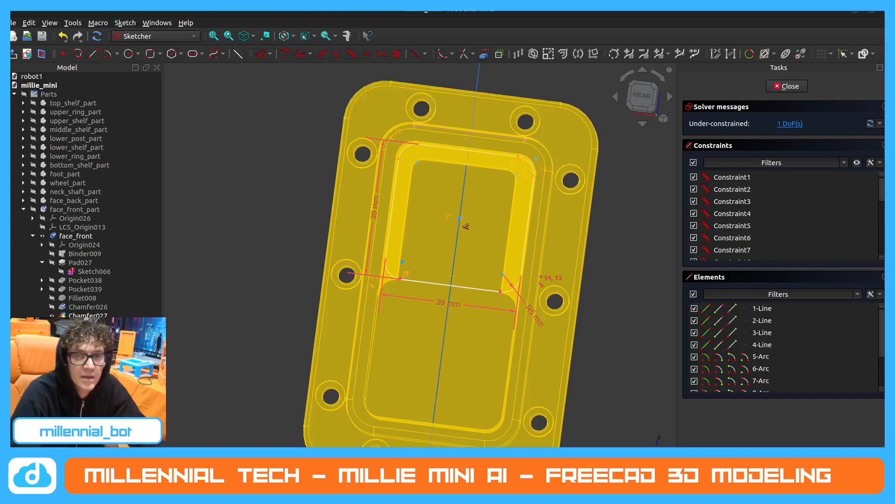
scroll(520, 156, up, 3)
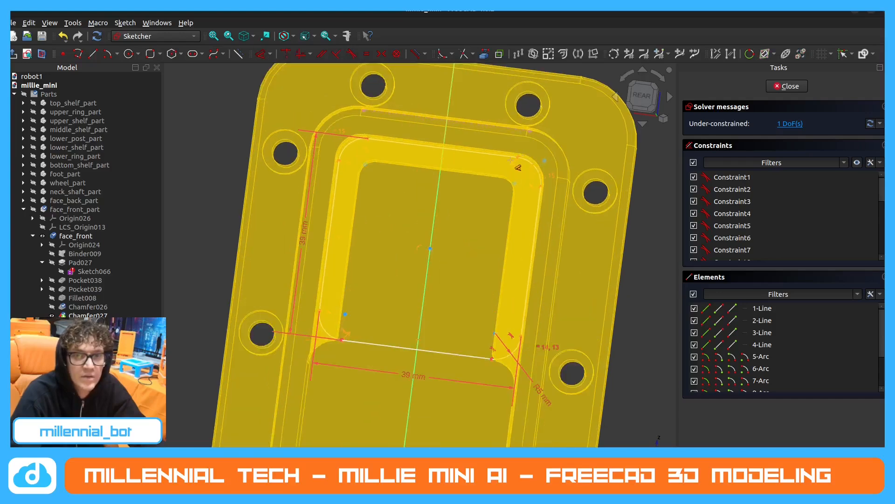
click(515, 158)
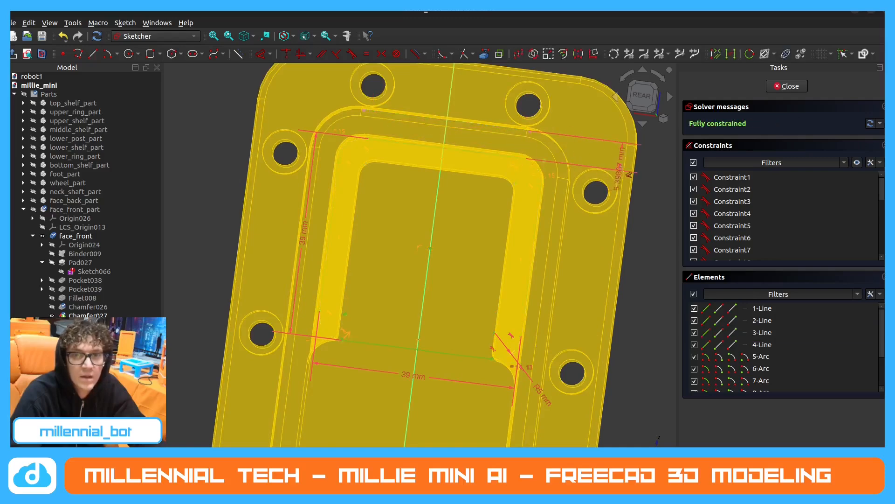
click(625, 170)
text(5.5)
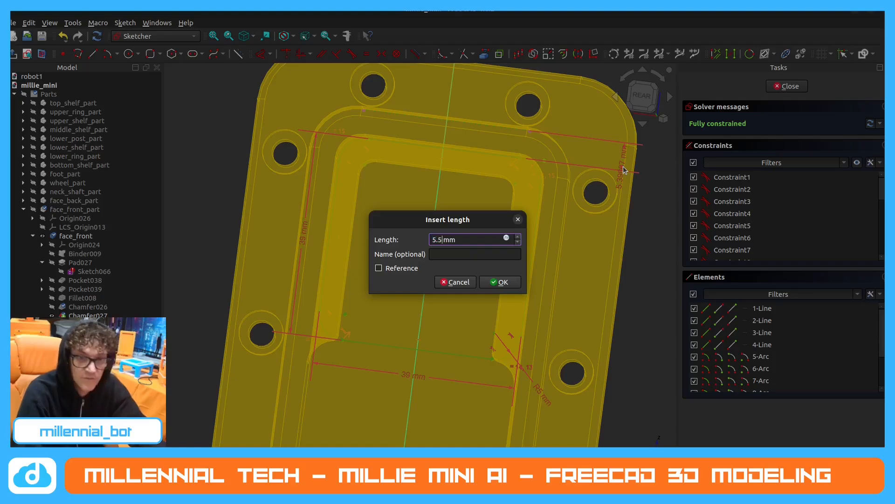
key(Return)
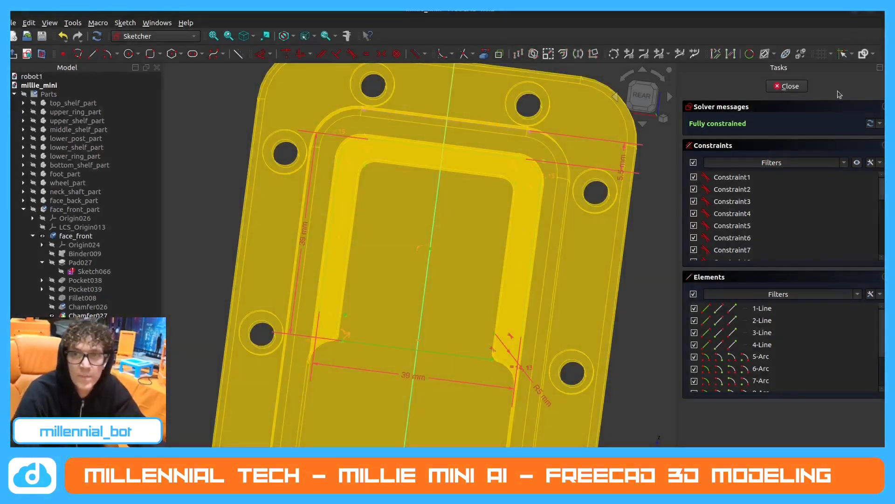
click(785, 87)
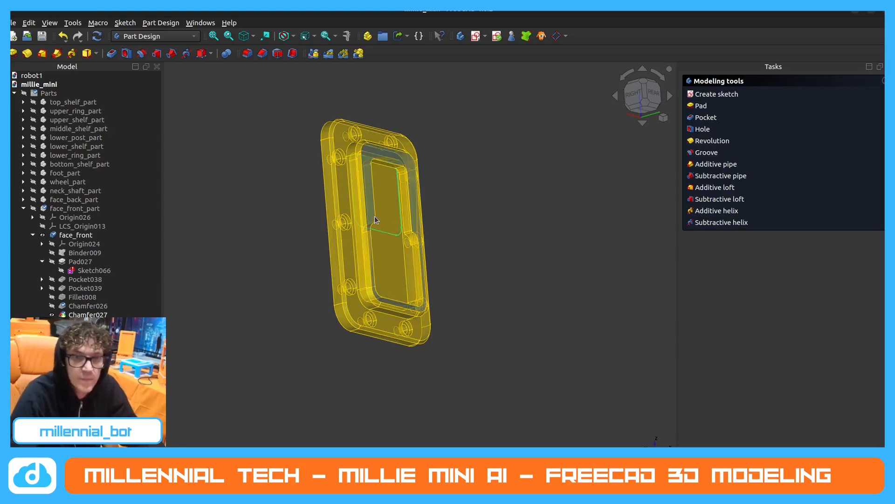
Pad the rounded rectangle sketch 5 mm.
click(700, 106)
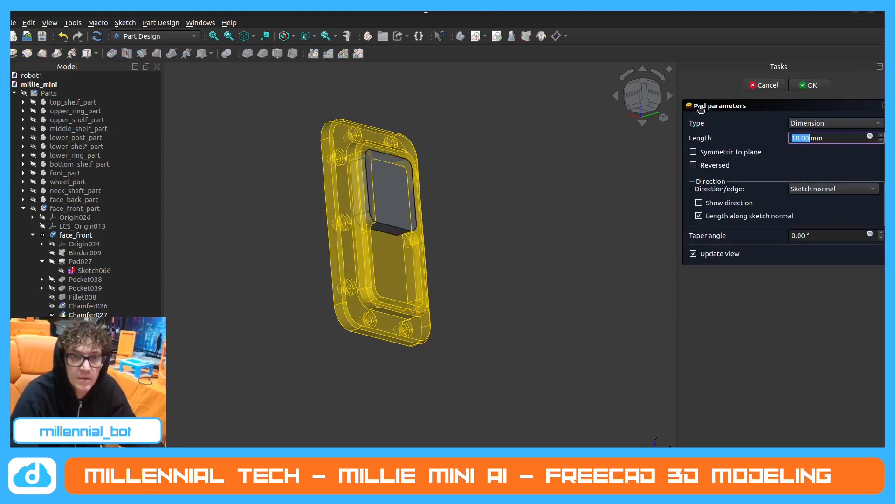
text(5)
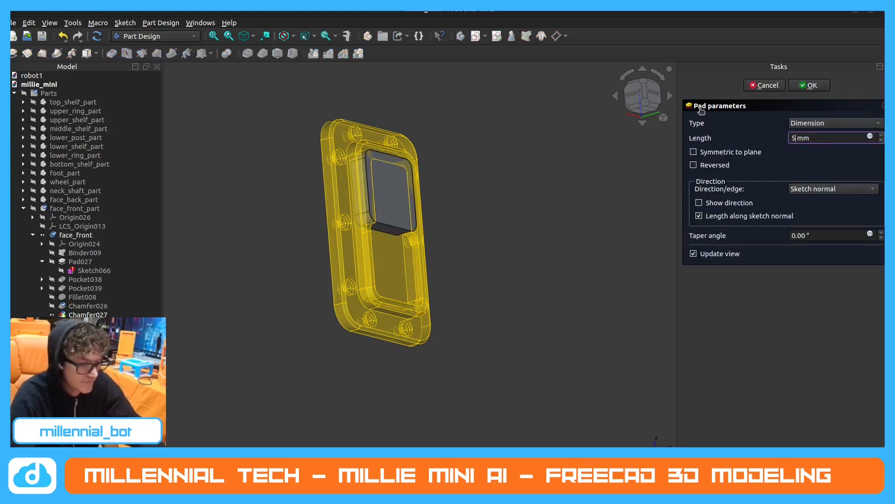
key(Return)
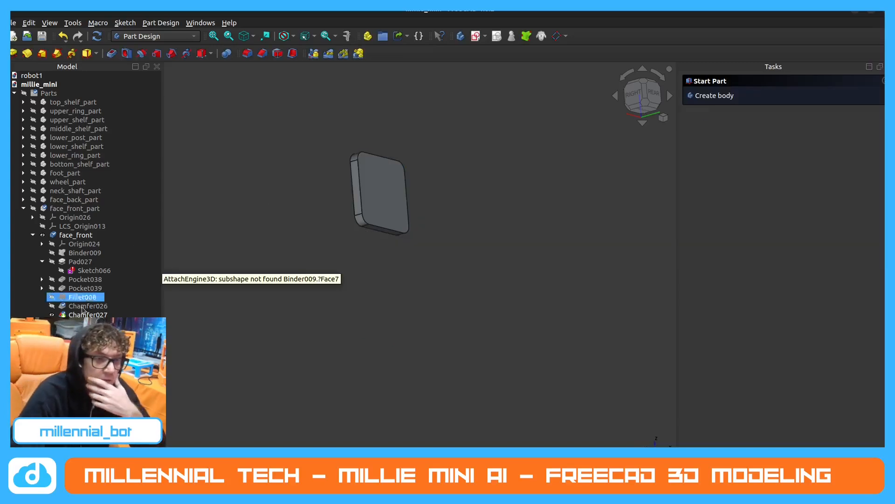
Show the face_plate and examine from the side how the new pad sits in its recess.
click(58, 245)
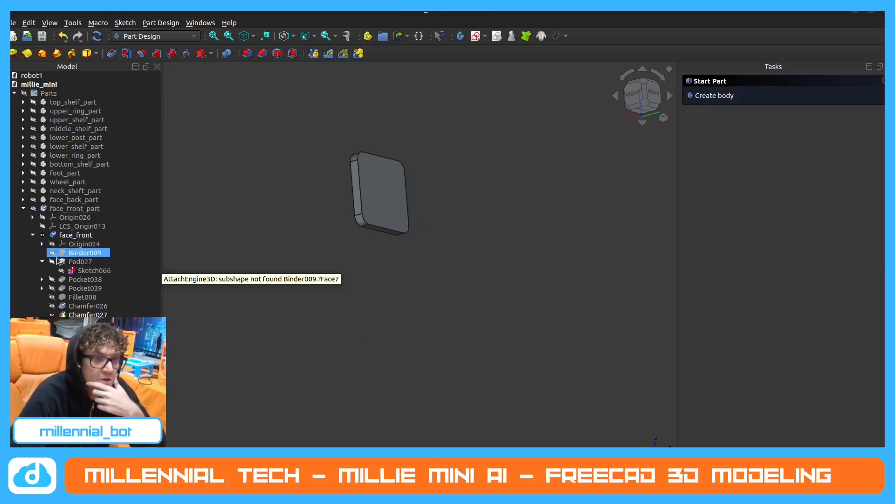
click(60, 271)
click(49, 238)
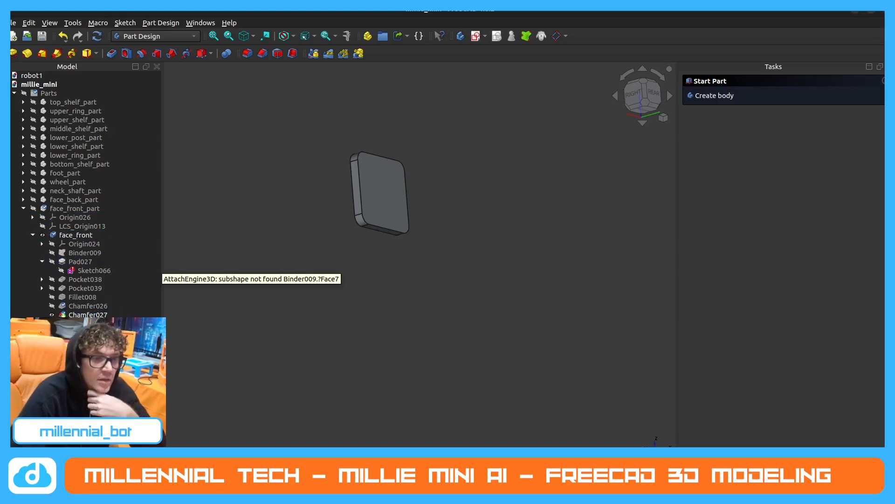
click(43, 350)
click(434, 265)
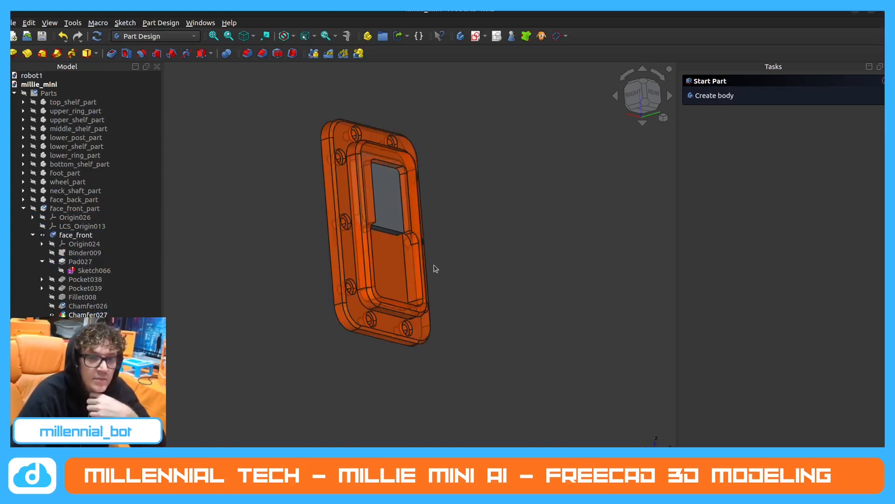
scroll(350, 220, up, 1)
middle_drag(361, 228, 426, 240)
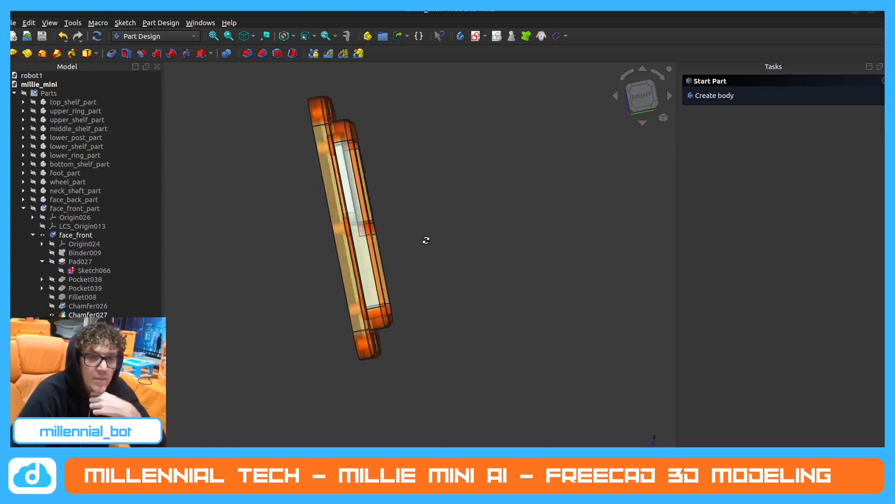
scroll(365, 225, up, 5)
mouse_move(366, 224)
middle_down()
mouse_move(296, 193)
mouse_move(358, 214)
mouse_move(376, 210)
mouse_move(372, 236)
mouse_move(353, 231)
middle_up()
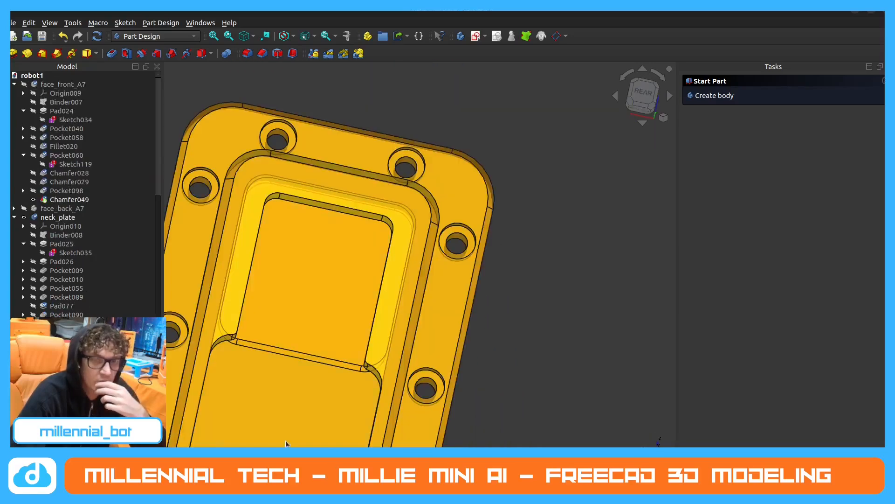
In robot1, show neck_top's early features and check the settings of Pocket056 without changing them.
middle_drag(312, 272, 493, 220)
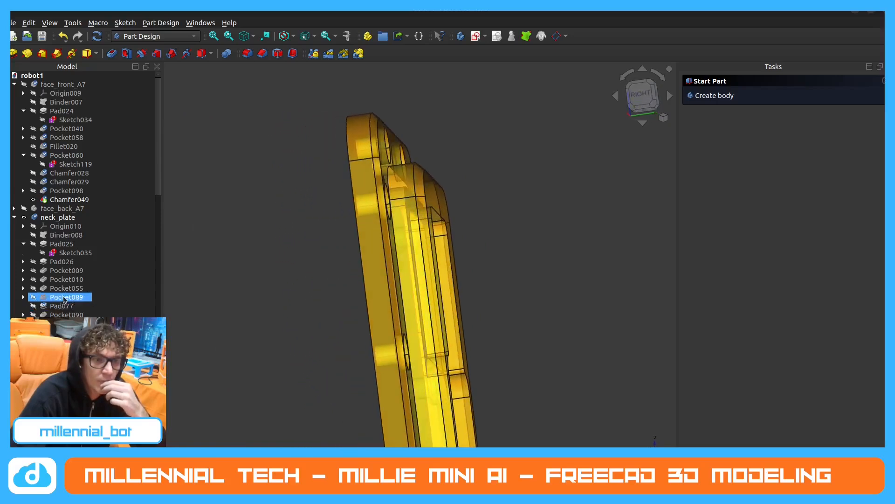
scroll(70, 289, down, 5)
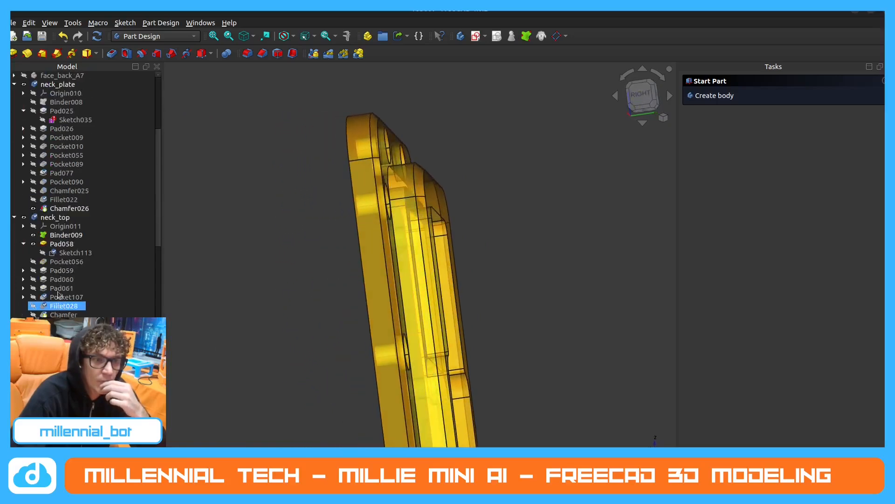
click(23, 244)
click(34, 252)
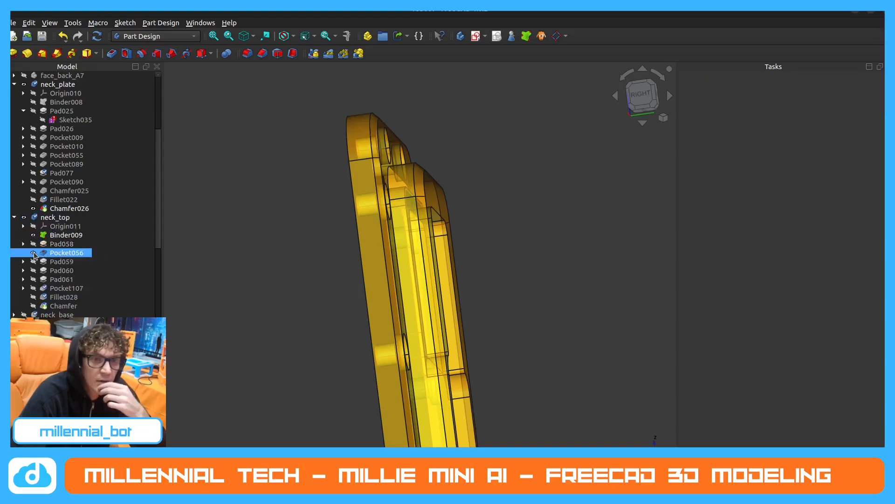
middle_drag(401, 286, 442, 276)
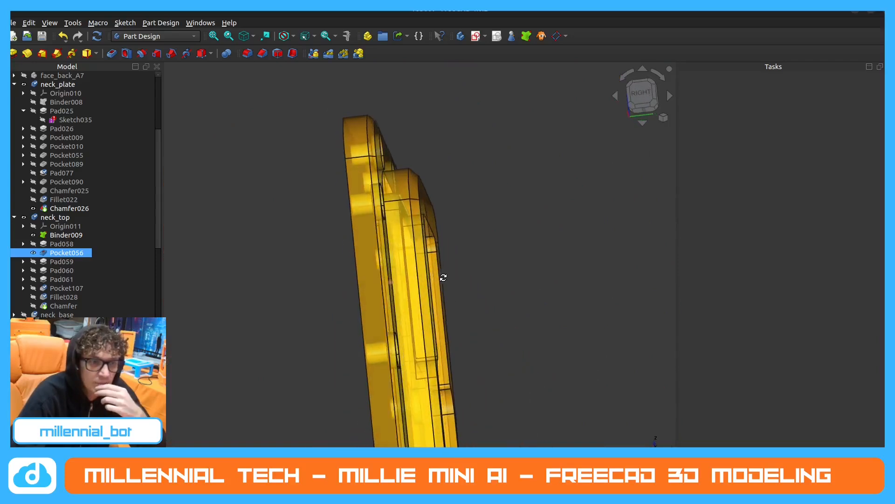
double_click(59, 255)
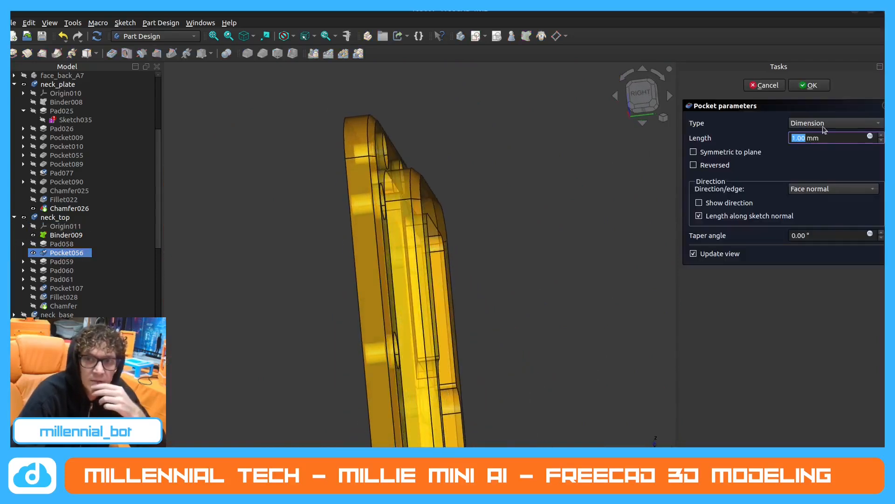
click(807, 87)
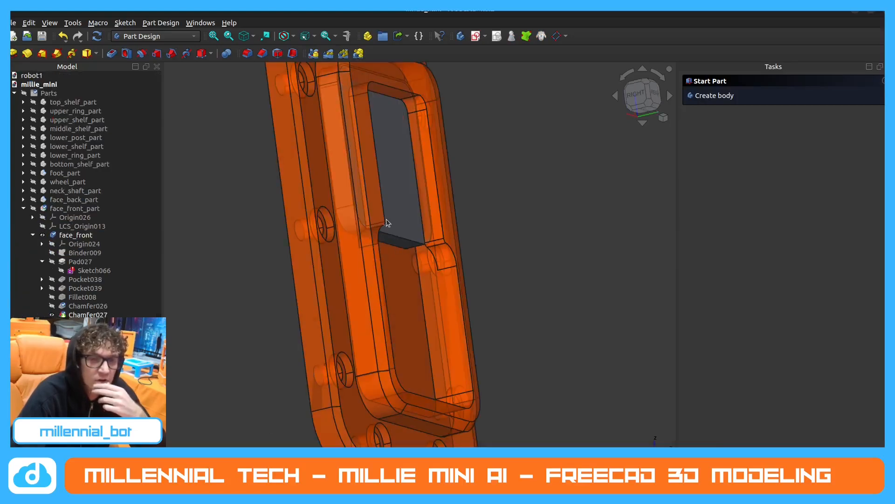
middle_drag(386, 219, 446, 232)
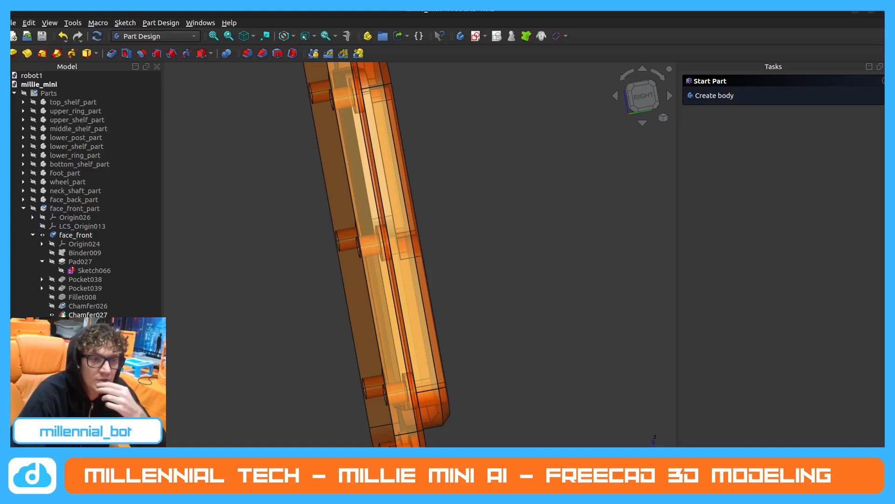
Hide the face_plate and pocket the new pad's large front face 1 mm deep.
key(space)
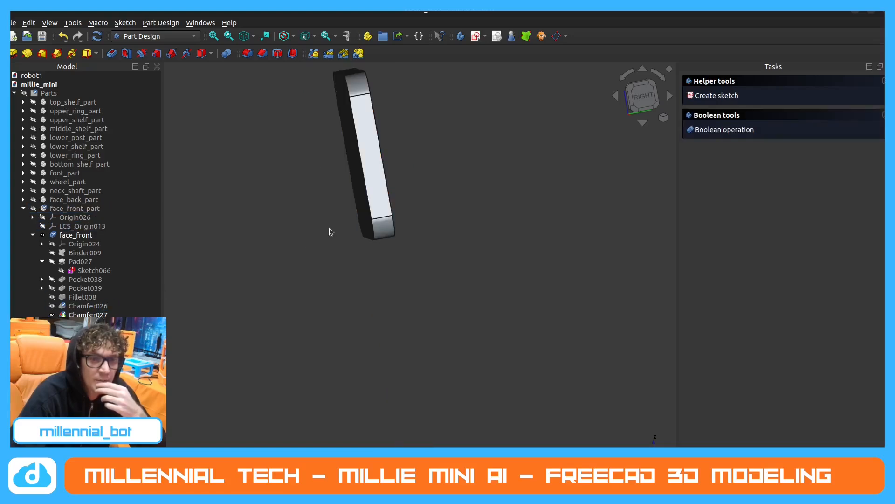
middle_drag(330, 228, 396, 228)
scroll(396, 228, down, 3)
click(253, 165)
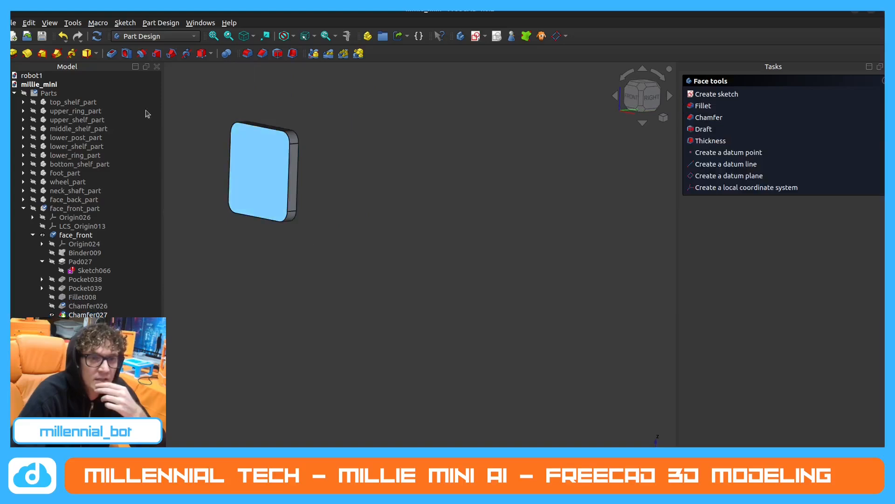
click(112, 53)
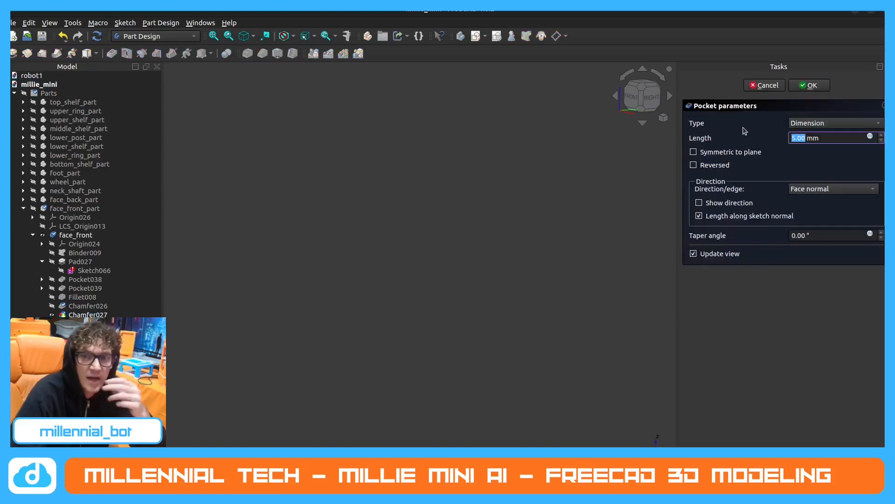
text(1)
click(812, 87)
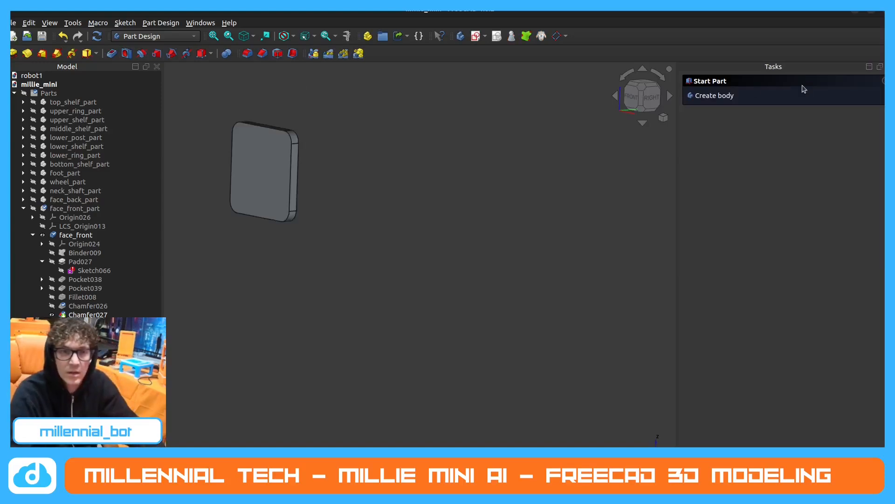
Measure the pocketed pad's thickness along a short edge on its side.
scroll(254, 131, up, 2)
middle_drag(250, 130, 217, 136)
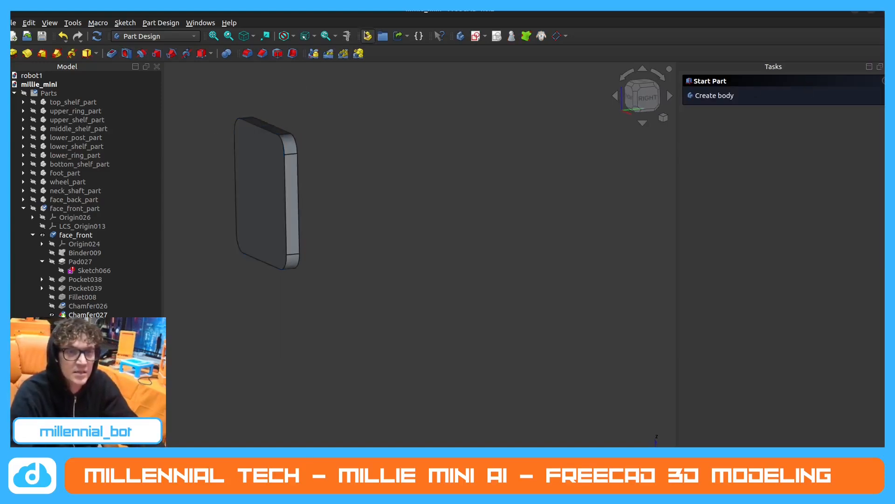
click(347, 36)
click(291, 153)
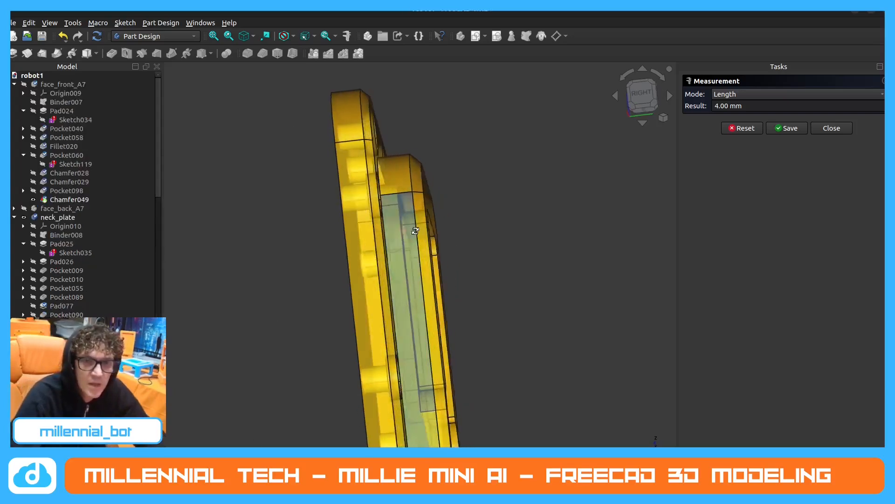
In robot1, hide neck_plate briefly to view neck_top alone, show it again, and end the measurement.
scroll(65, 233, down, 2)
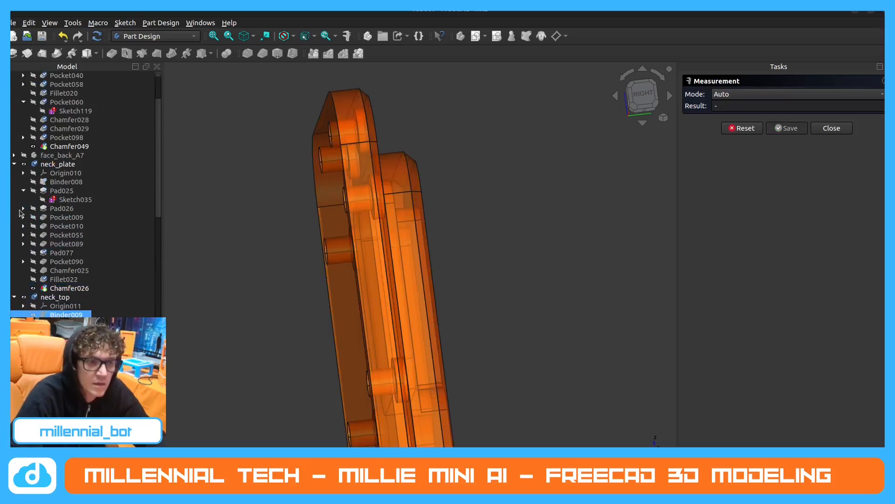
click(26, 167)
click(25, 166)
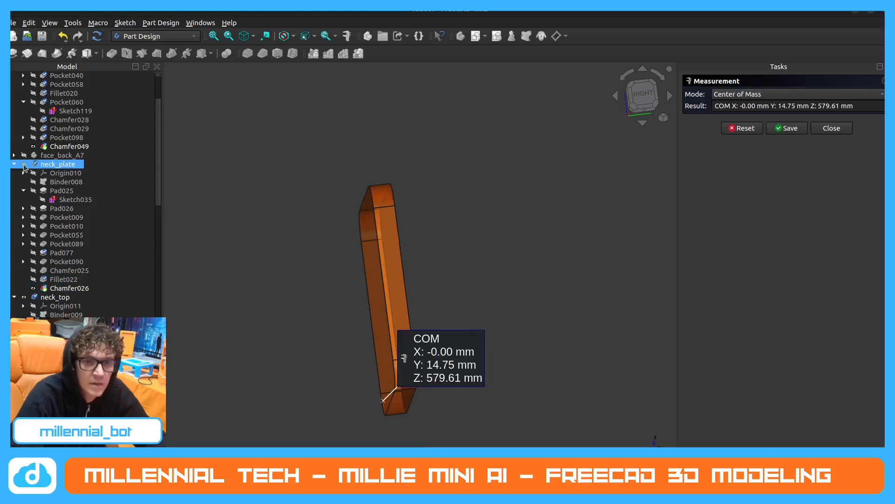
click(820, 127)
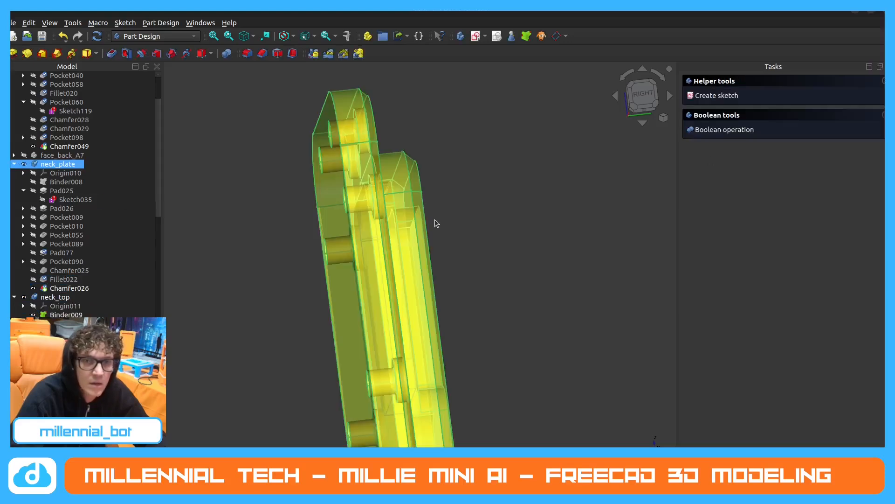
Examine from the side how neck_top's plate sits in neck_plate's recess, including its depth and the clearance at the upper edge.
click(513, 188)
middle_drag(485, 216, 497, 242)
scroll(341, 240, down, 3)
scroll(311, 193, up, 3)
middle_drag(303, 194, 320, 259)
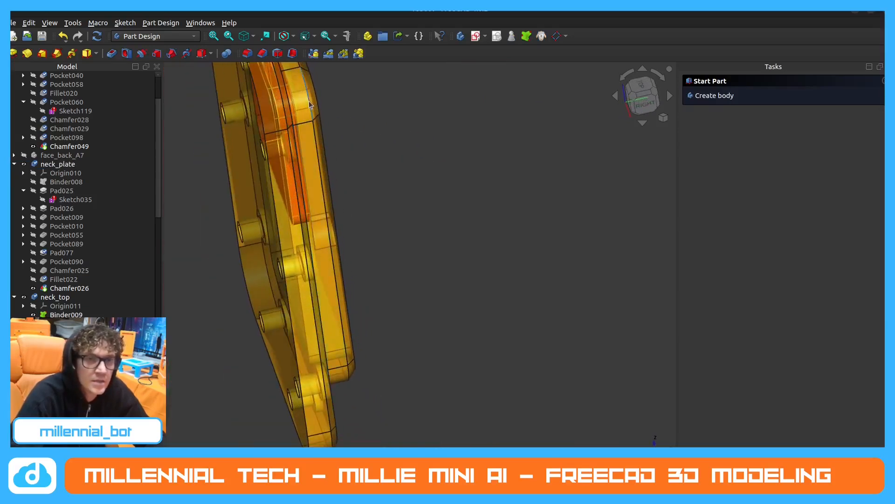
scroll(311, 105, up, 5)
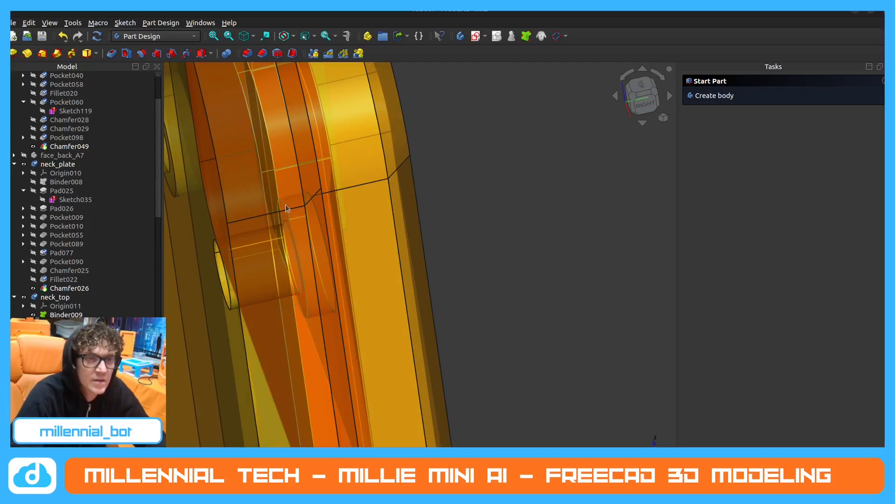
scroll(286, 208, down, 5)
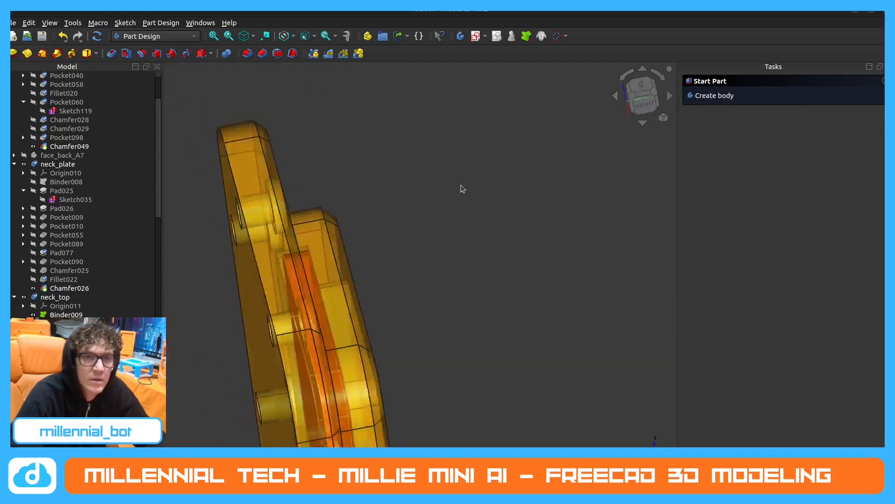
scroll(342, 159, down, 7)
scroll(330, 314, up, 4)
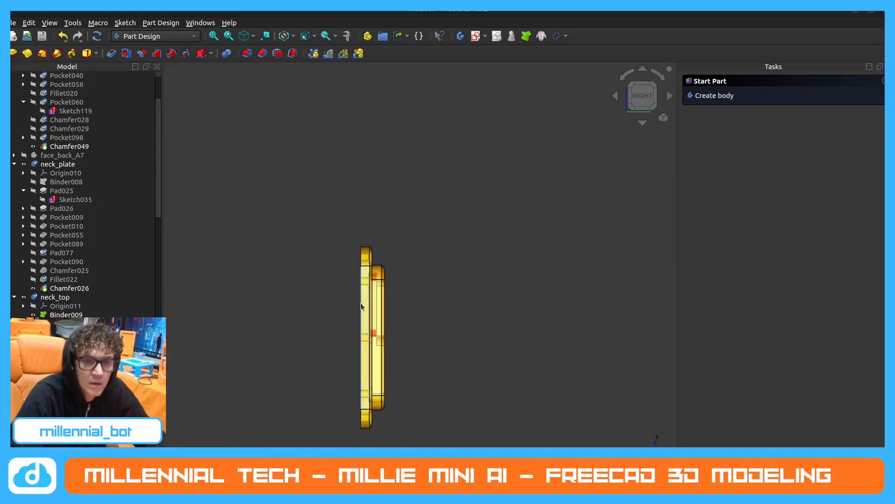
scroll(362, 307, up, 5)
scroll(289, 325, up, 2)
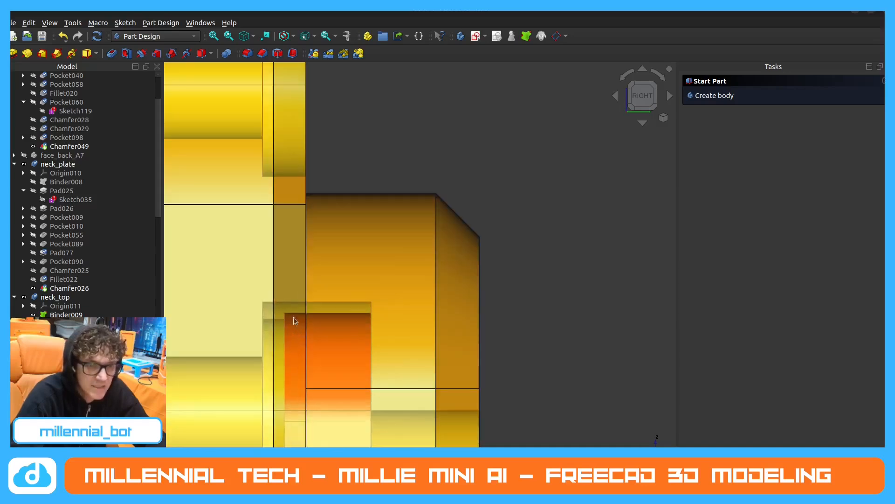
scroll(417, 266, down, 2)
scroll(422, 228, down, 1)
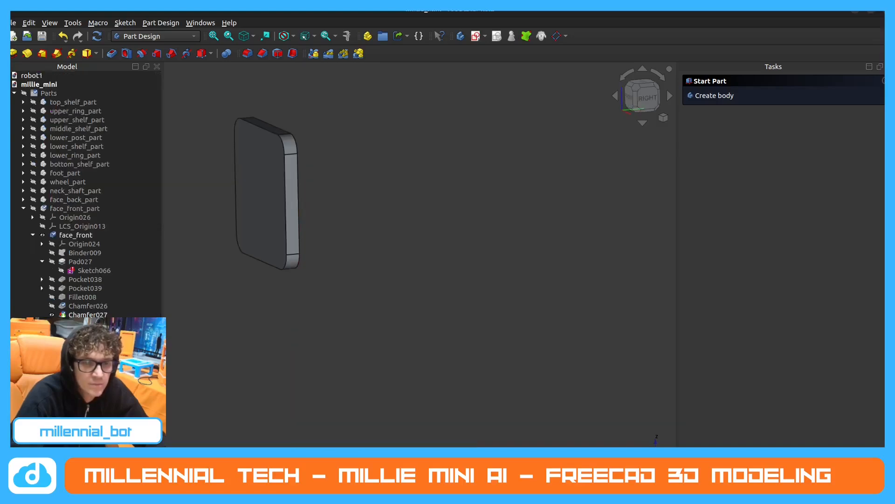
In millie_mini, show the face_plate and examine from the side how the pocketed pad fits in its recess.
scroll(363, 303, down, 2)
scroll(274, 207, up, 4)
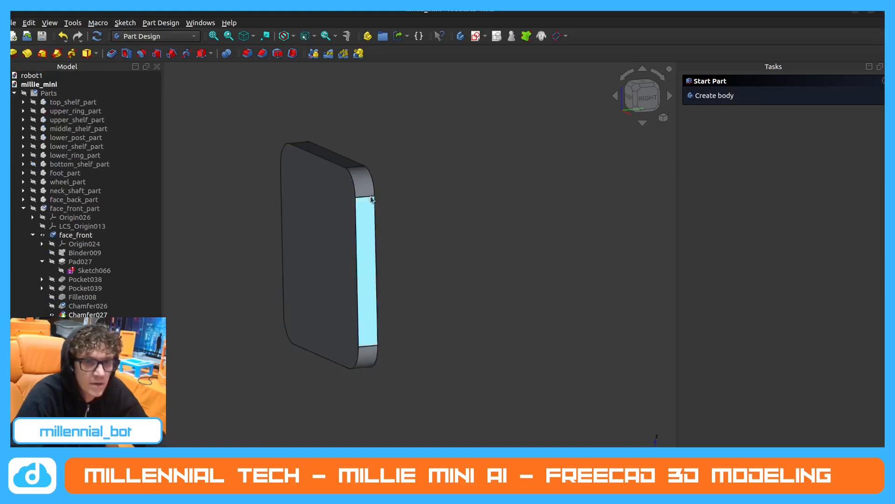
click(52, 231)
click(40, 209)
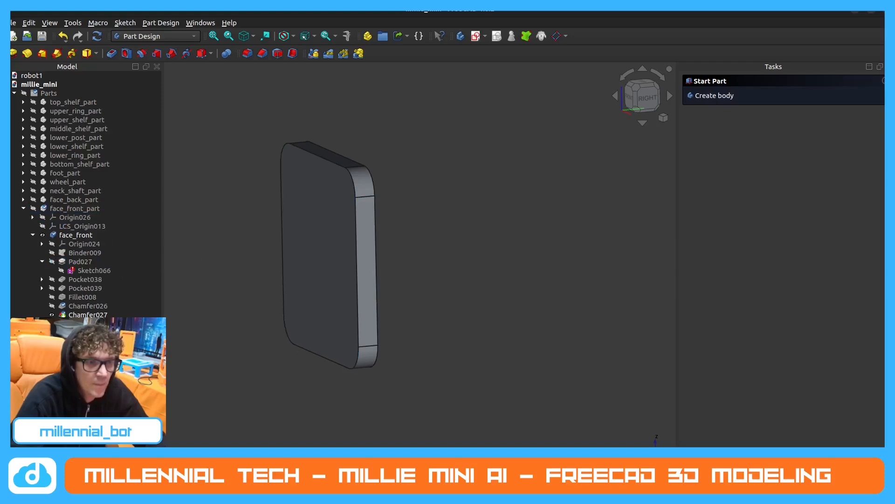
key(space)
key(3)
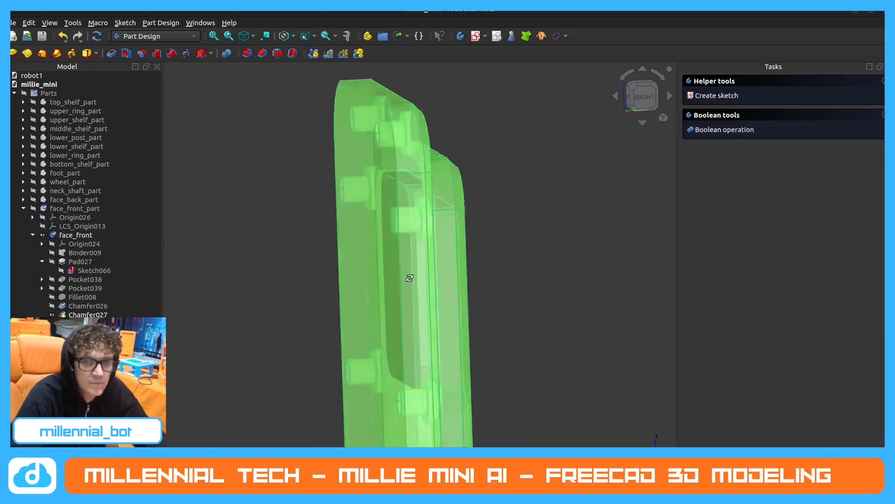
click(295, 231)
scroll(435, 238, up, 4)
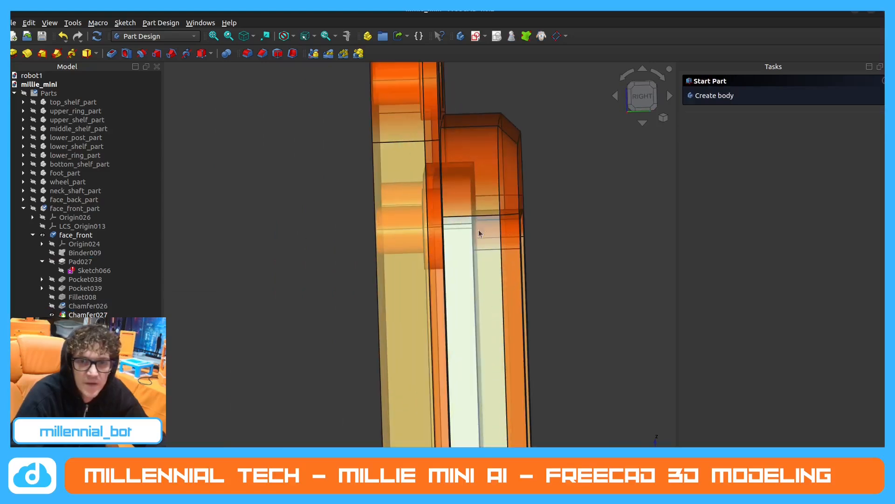
middle_drag(469, 196, 467, 195)
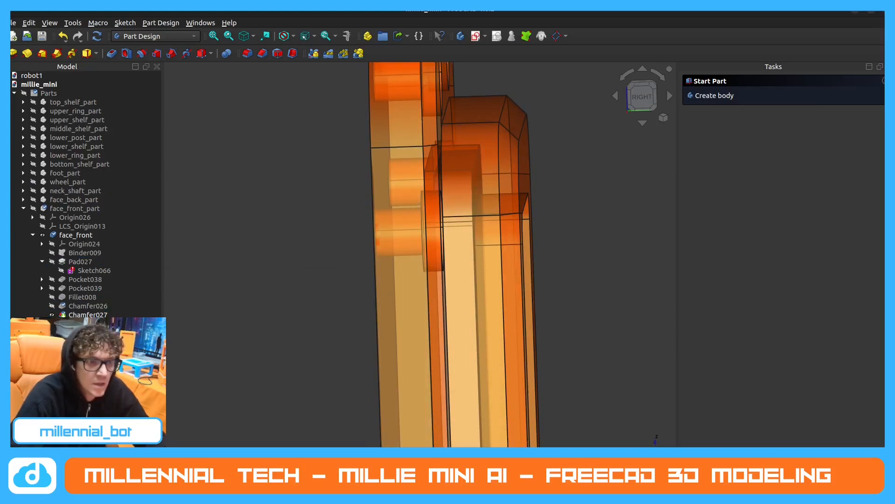
scroll(271, 258, down, 3)
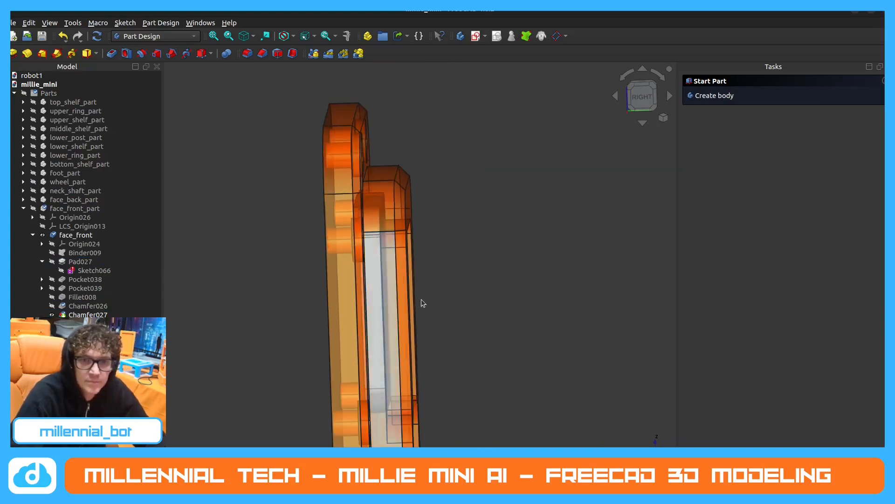
Examine from the rear how the pad sits behind the face_plate's upper opening.
middle_drag(421, 298, 382, 265)
scroll(345, 283, down, 4)
scroll(394, 283, up, 2)
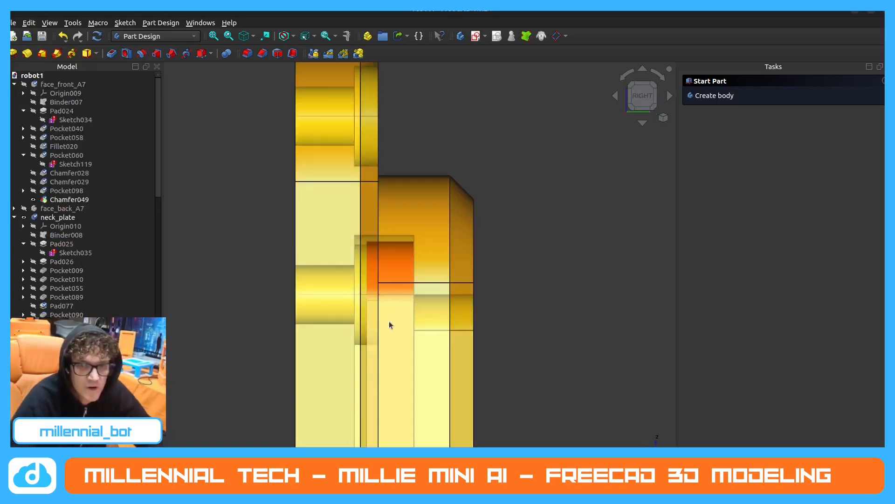
middle_drag(390, 325, 264, 326)
scroll(248, 275, down, 7)
middle_drag(479, 312, 451, 317)
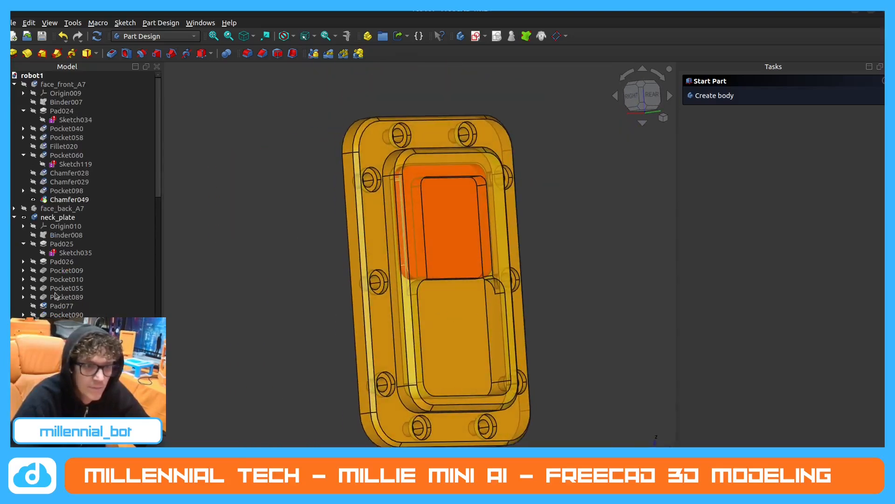
In robot1, show neck_top's Pad059 and examine its raised block inside neck_plate's opening.
click(69, 350)
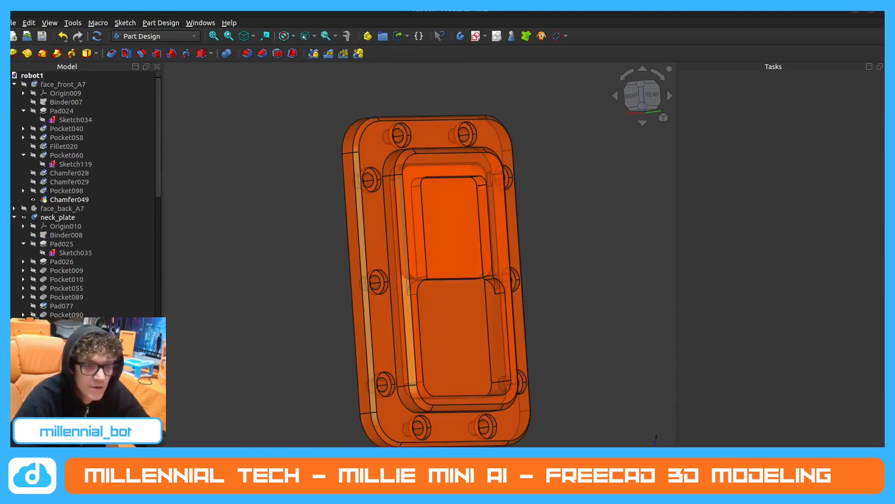
scroll(86, 196, down, 3)
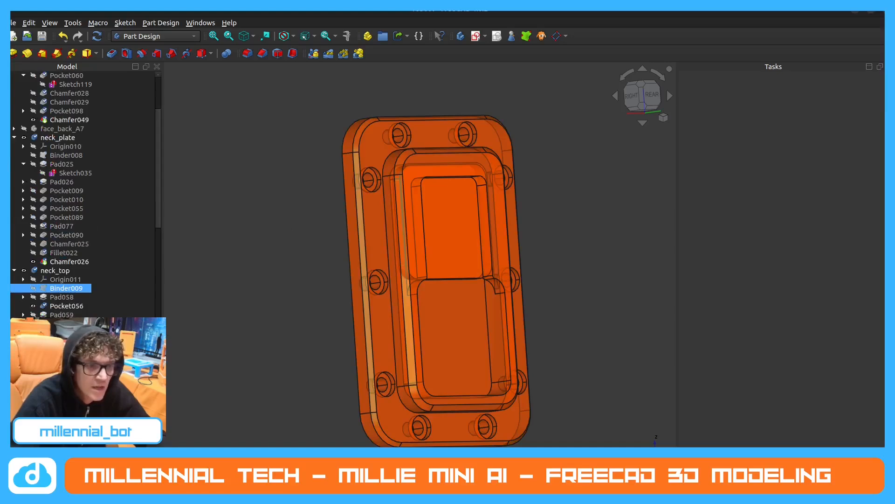
click(34, 315)
click(592, 280)
scroll(435, 250, up, 3)
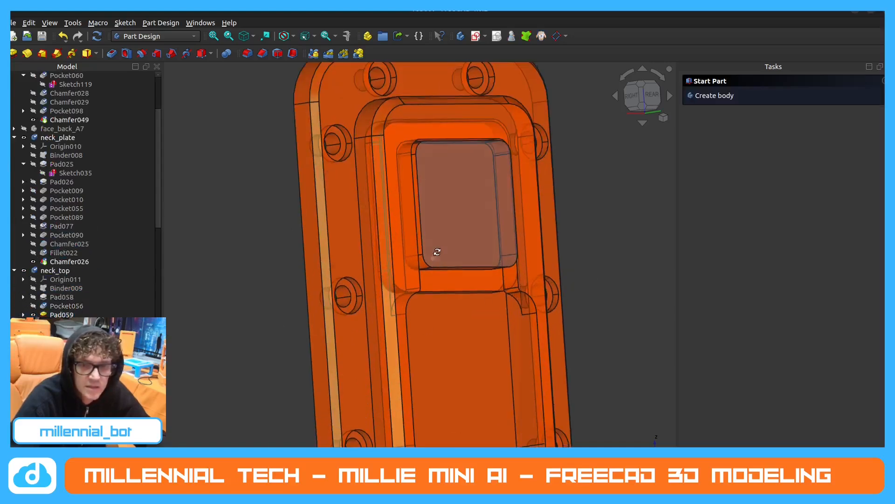
click(455, 240)
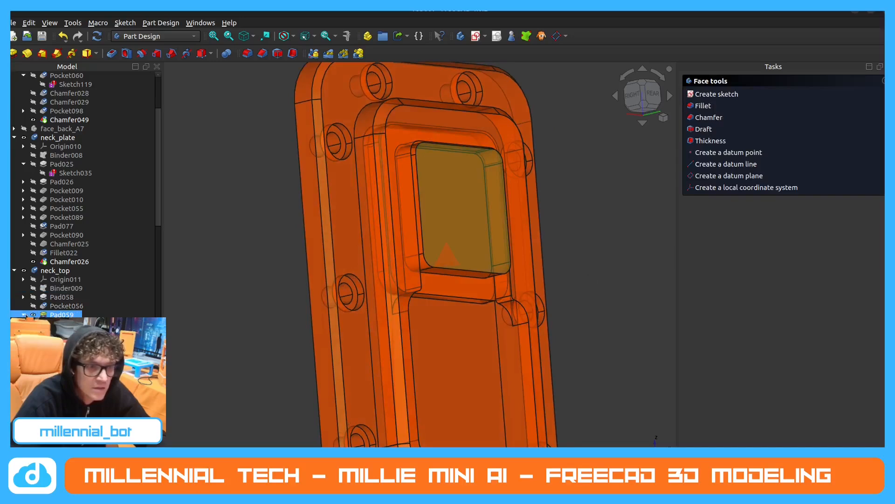
Open the sketch of Pad059 and examine its rounded square profile, constraints and clearance to neck_plate's opening.
double_click(76, 324)
scroll(211, 320, down, 5)
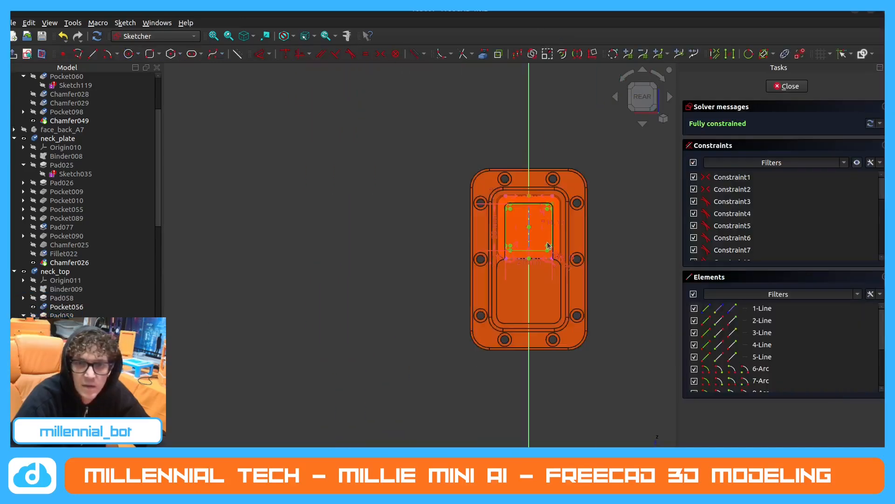
scroll(549, 239, up, 6)
scroll(480, 304, up, 1)
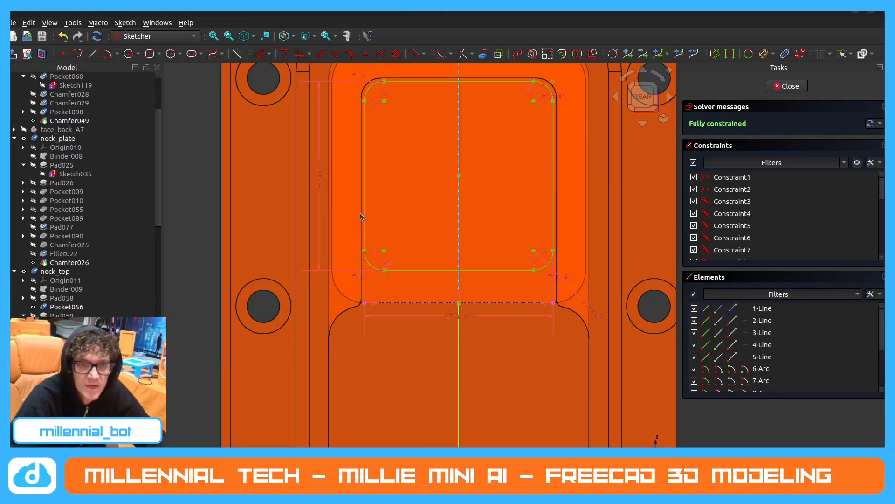
scroll(525, 238, down, 3)
scroll(556, 167, up, 3)
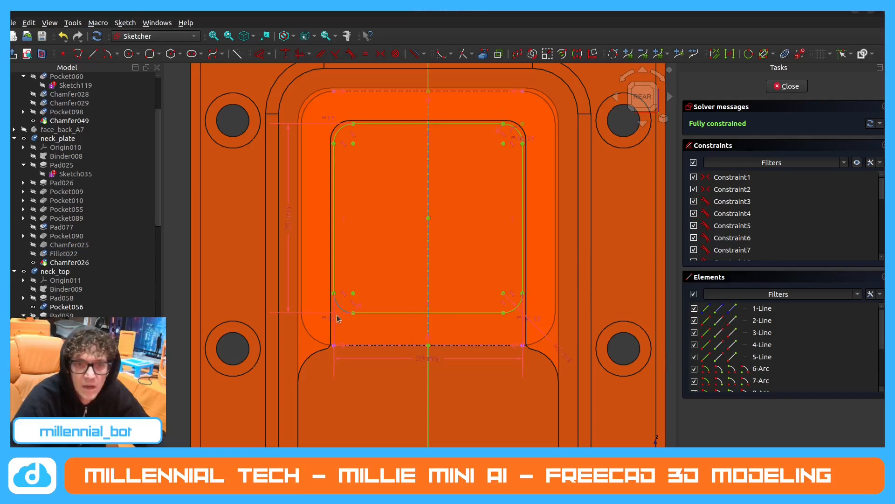
scroll(428, 148, up, 3)
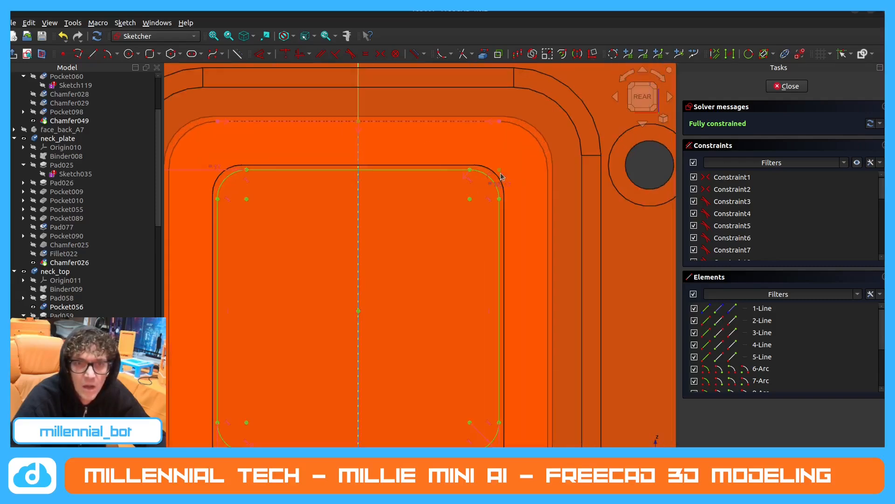
scroll(501, 176, up, 2)
scroll(530, 131, down, 5)
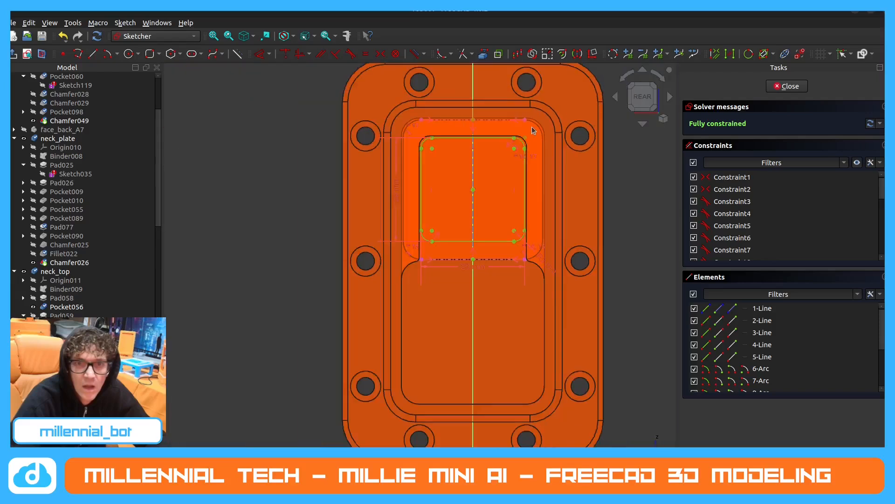
scroll(446, 154, up, 3)
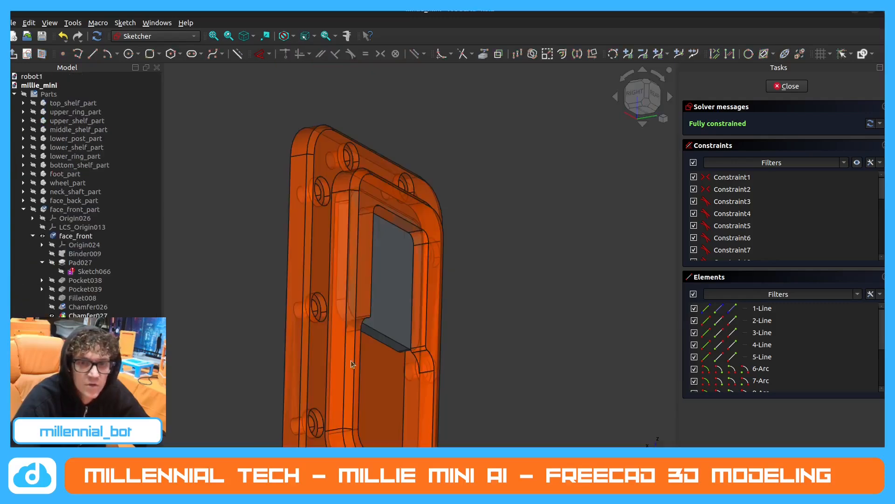
In millie_mini, view the assembly from the rear and hide the face_plate so only the pad shows.
middle_drag(351, 360, 344, 280)
scroll(279, 243, down, 4)
middle_drag(280, 242, 230, 209)
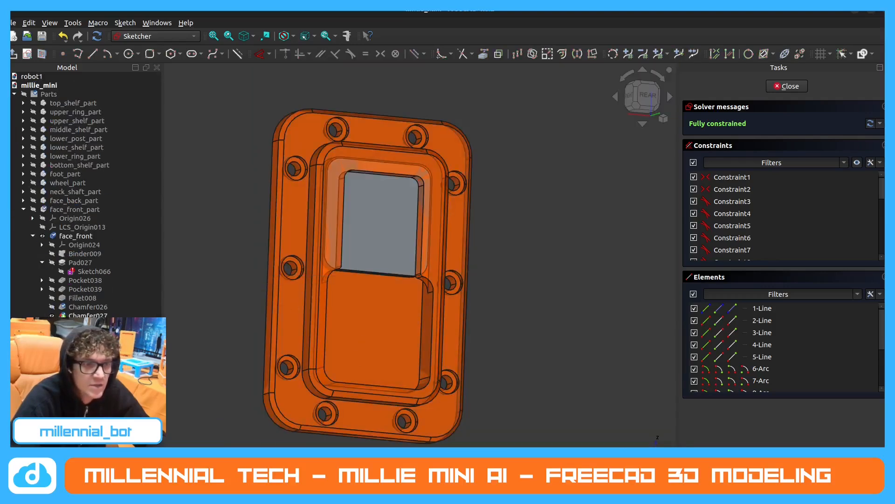
key(space)
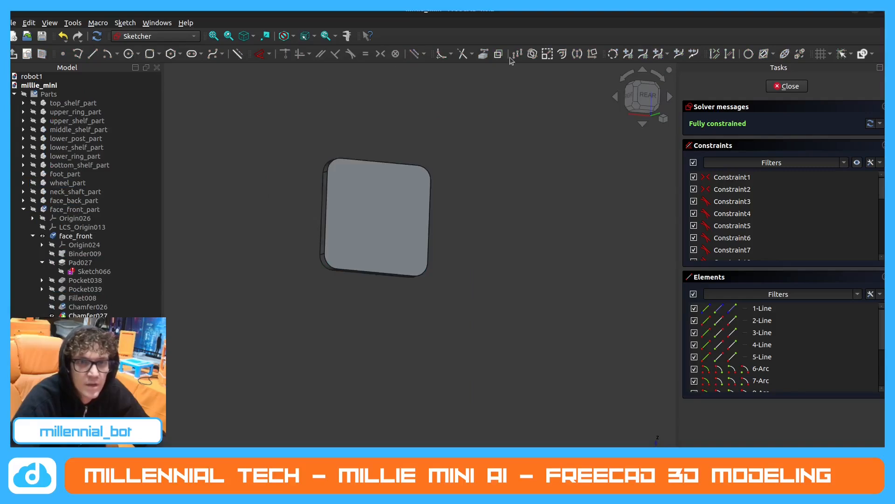
Start a sketch on the pad's rear face and project its upper and lower straight edges as external geometry.
click(788, 86)
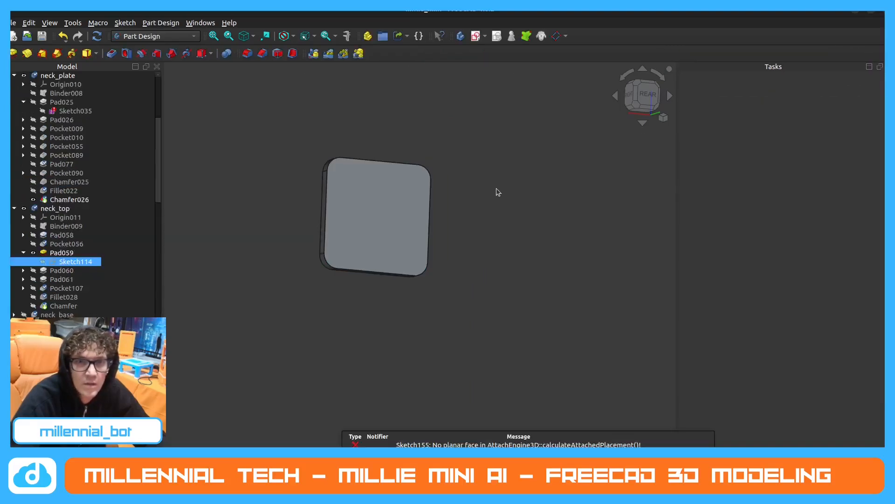
click(365, 199)
click(776, 94)
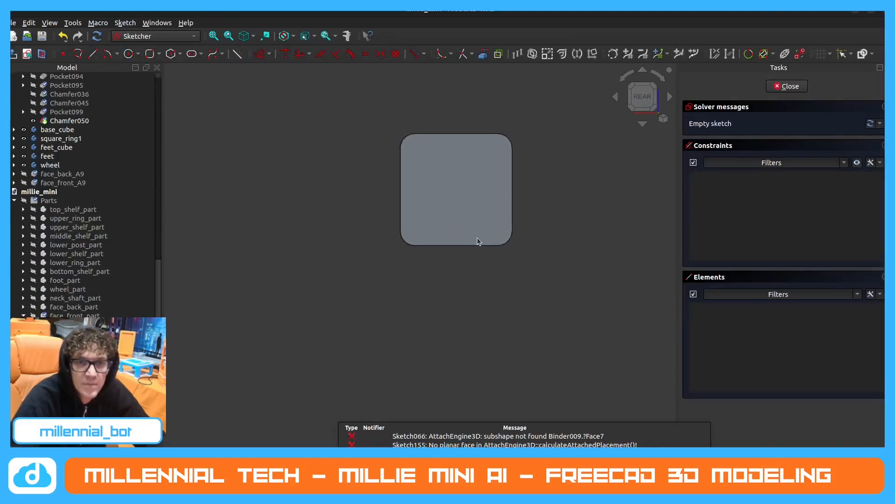
scroll(58, 205, up, 6)
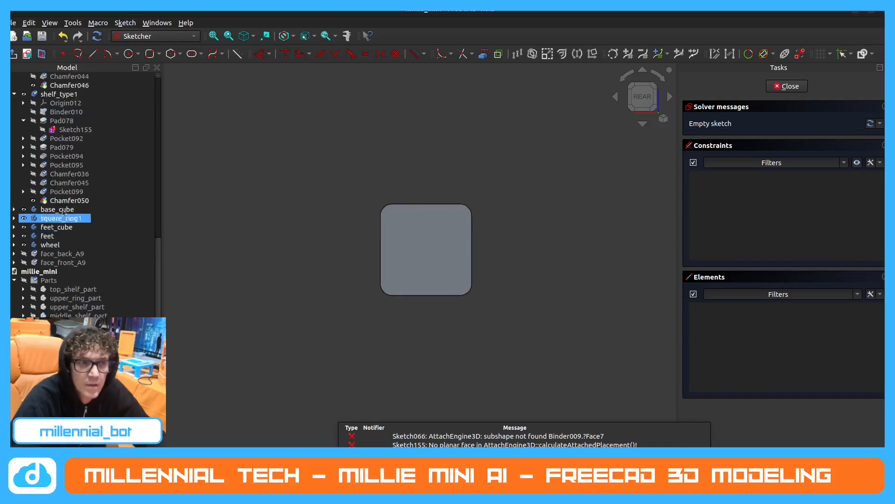
scroll(57, 181, up, 10)
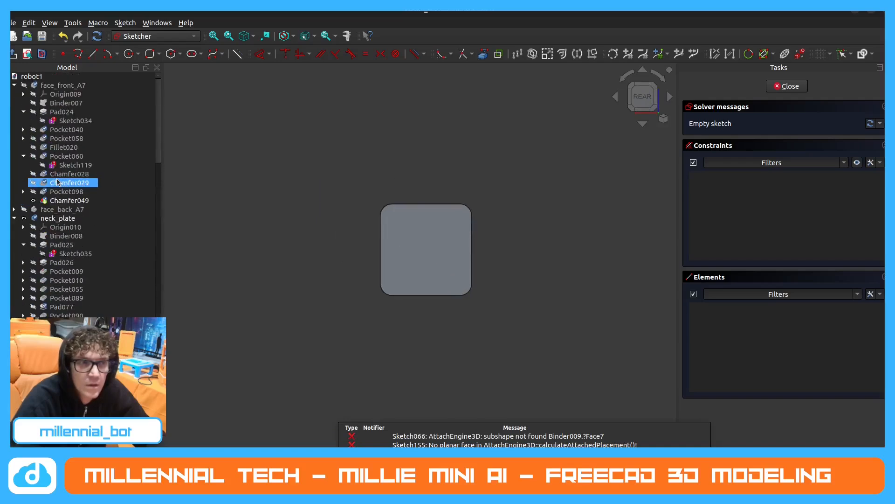
scroll(16, 106, up, 10)
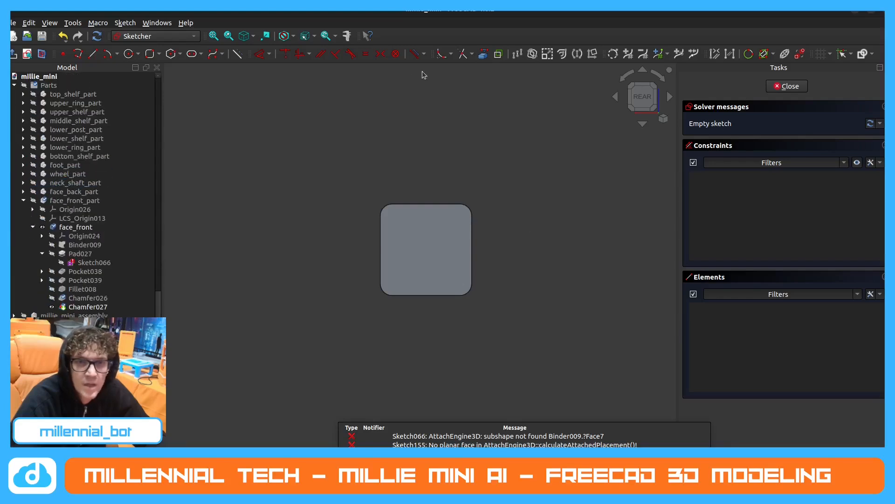
click(489, 52)
middle_drag(432, 257, 407, 224)
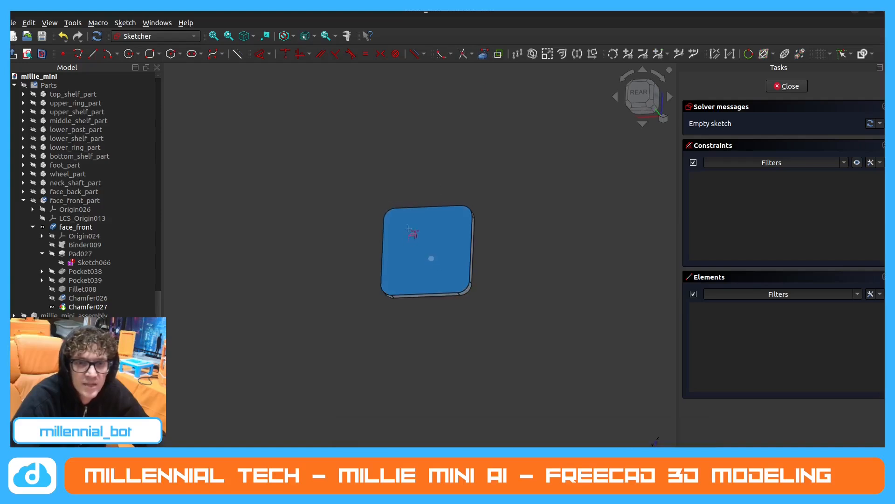
click(422, 207)
click(429, 294)
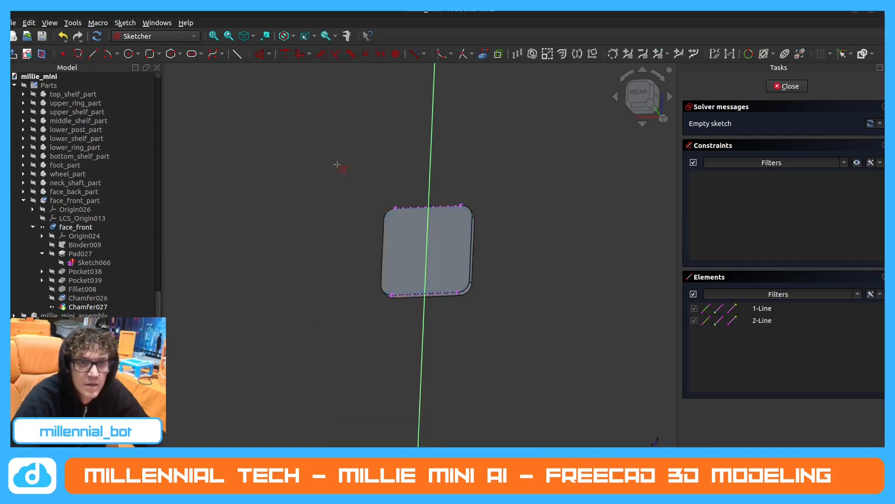
Connect the midpoints of the two projected edges with a vertical construction line and start a centre-based rectangle with rounded corners.
click(92, 53)
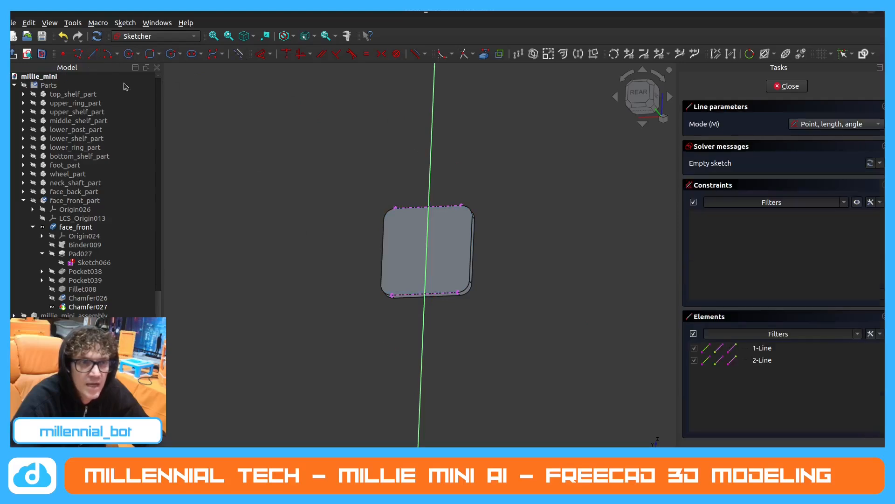
click(429, 208)
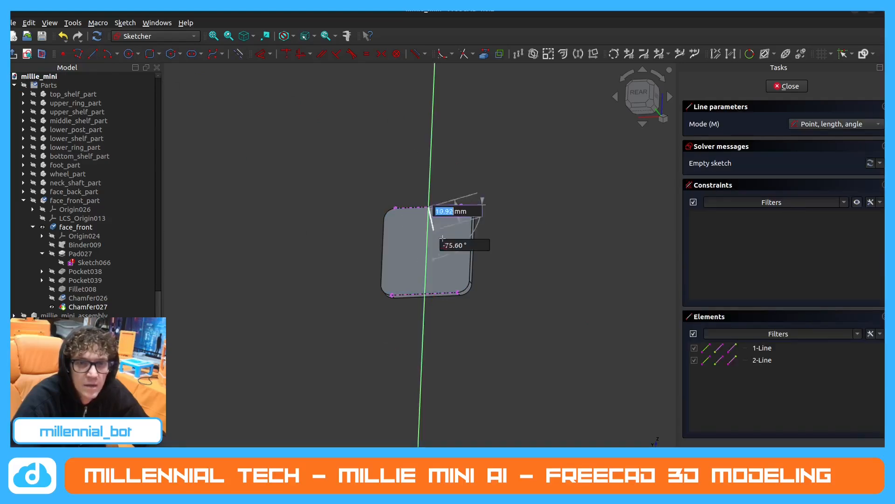
key(Escape)
click(428, 207)
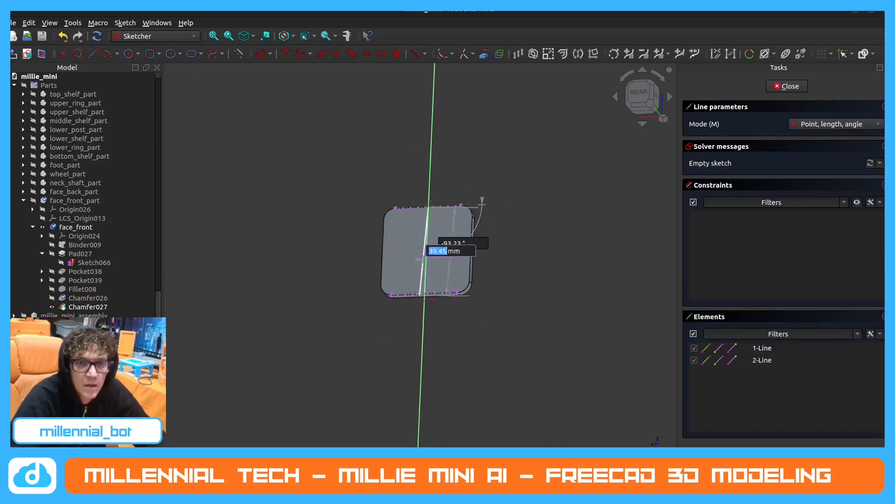
click(425, 294)
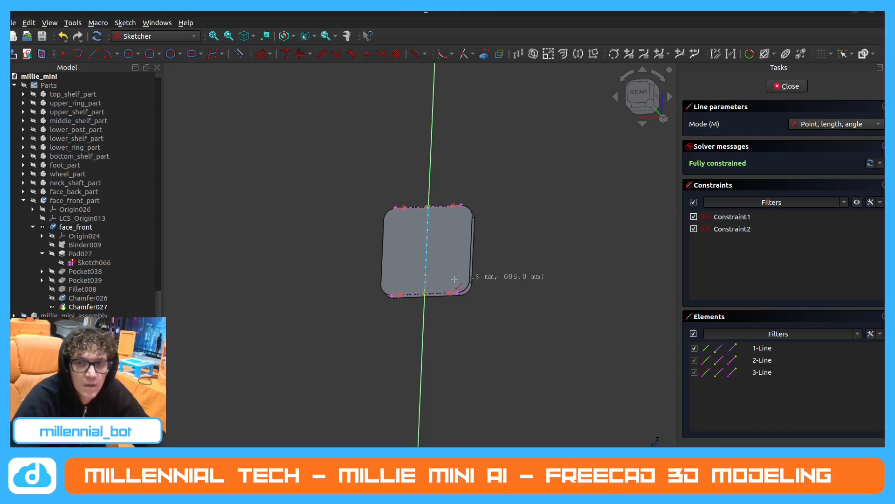
key(Escape)
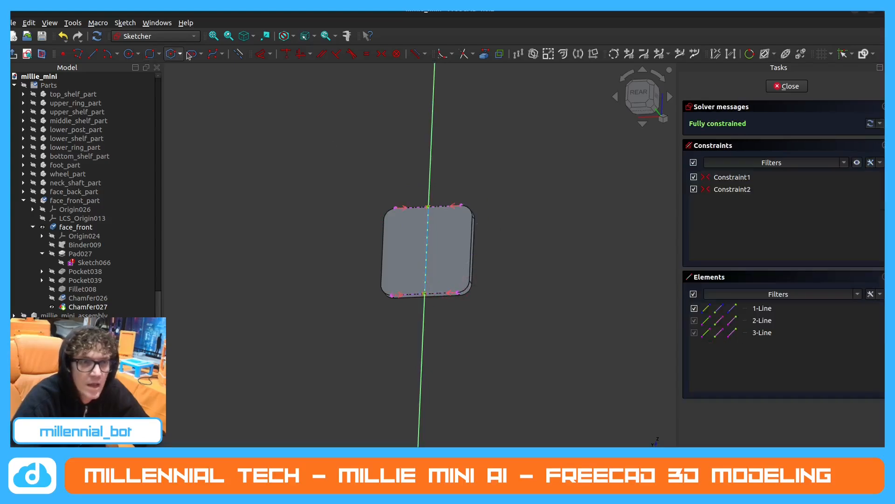
click(150, 54)
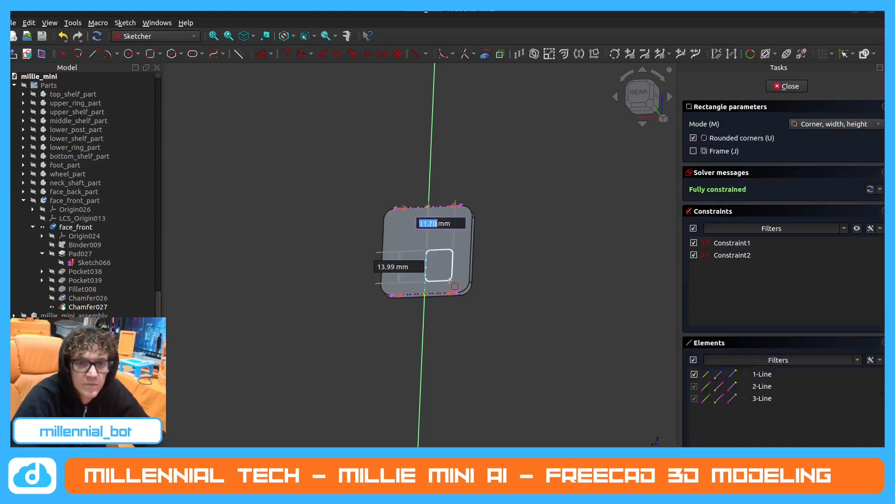
key(m)
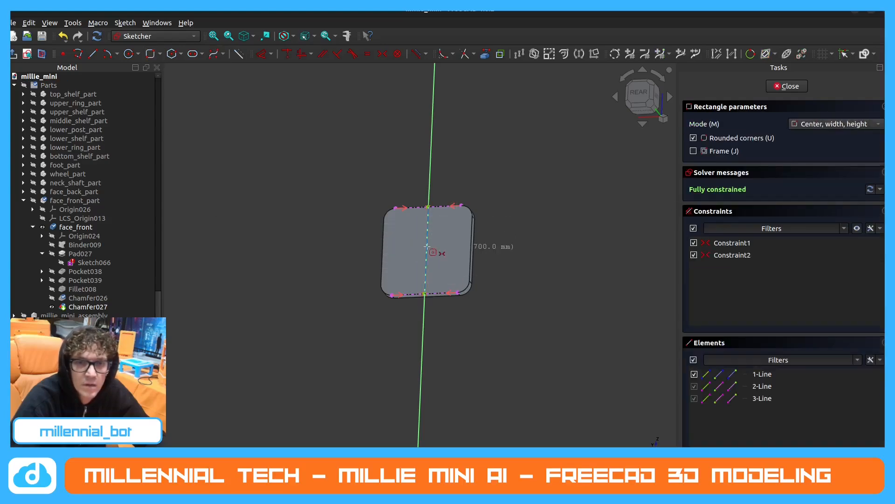
click(427, 250)
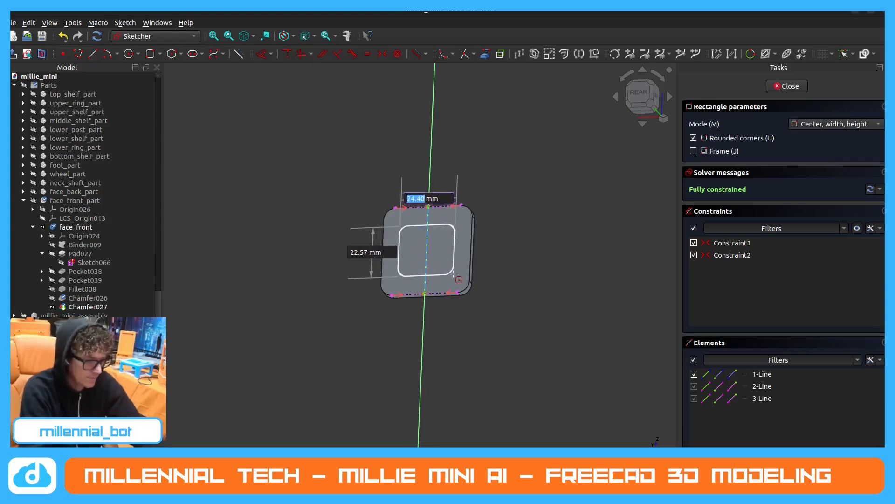
text(39)
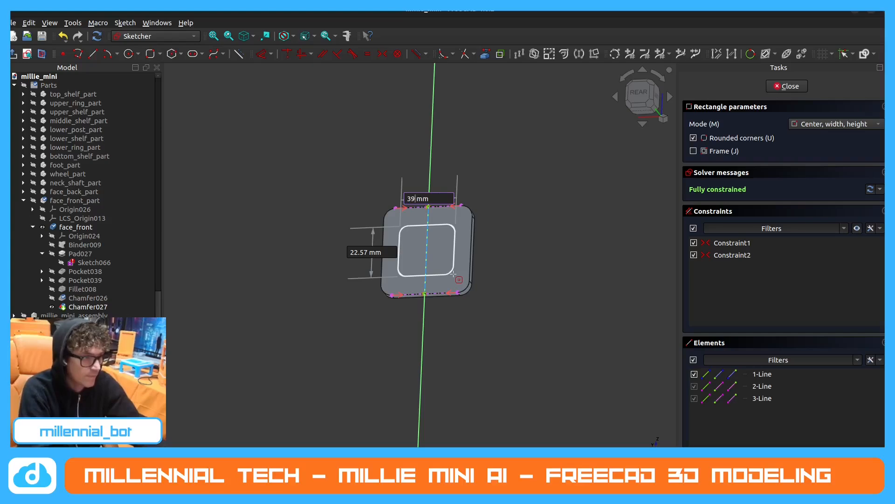
key(Tab)
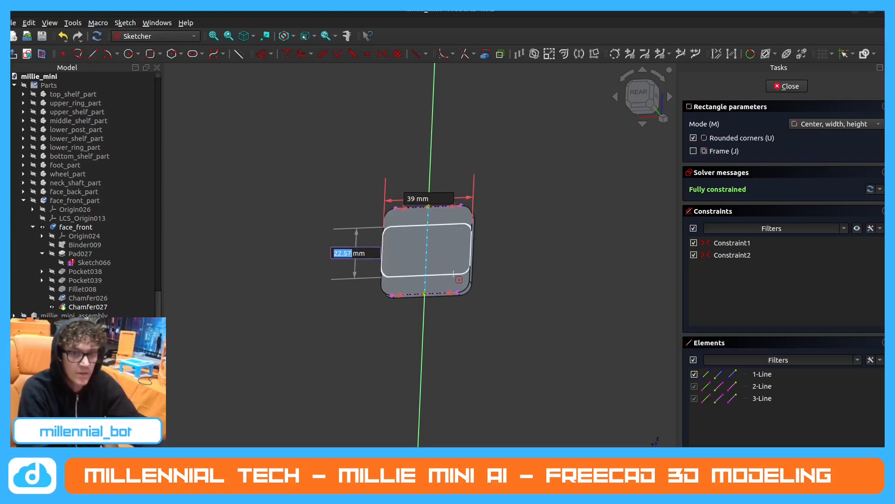
key(Escape)
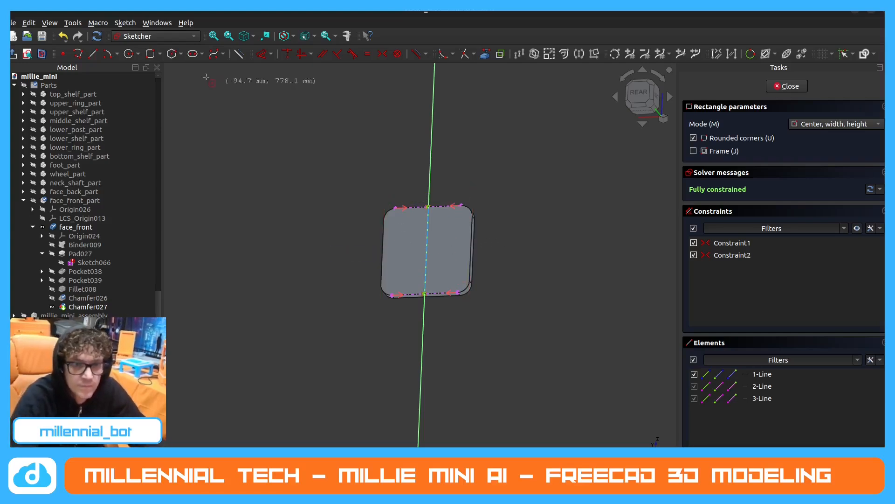
Draw a 29 × 29 mm rounded rectangle with 3 mm corners, centred on the construction line's midpoint, and close the sketch.
click(429, 247)
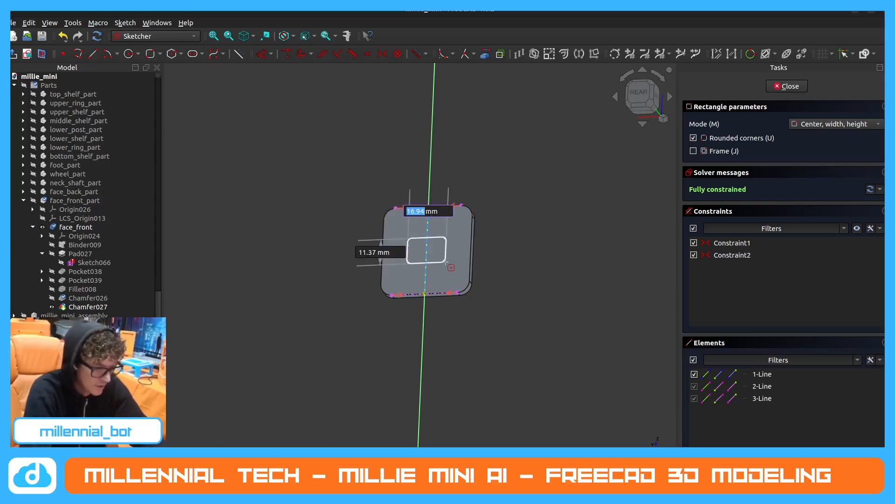
text(29)
key(Tab)
text(29)
key(Tab)
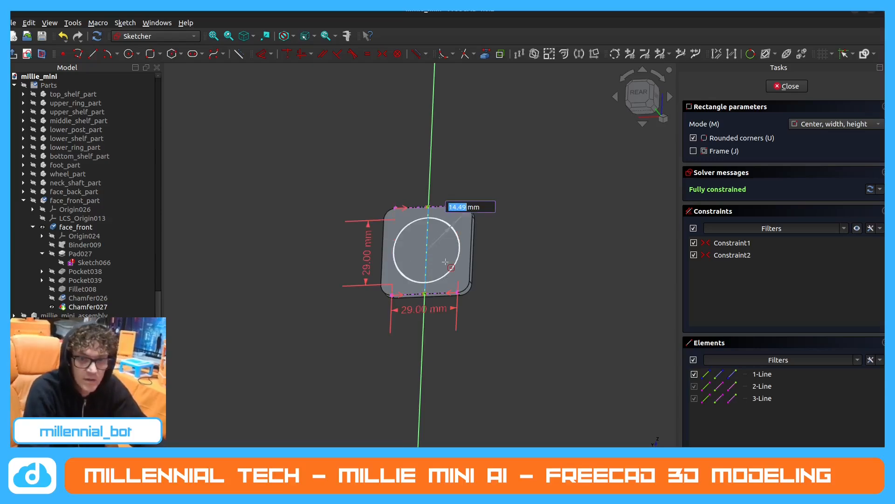
text(1.5)
key(Return)
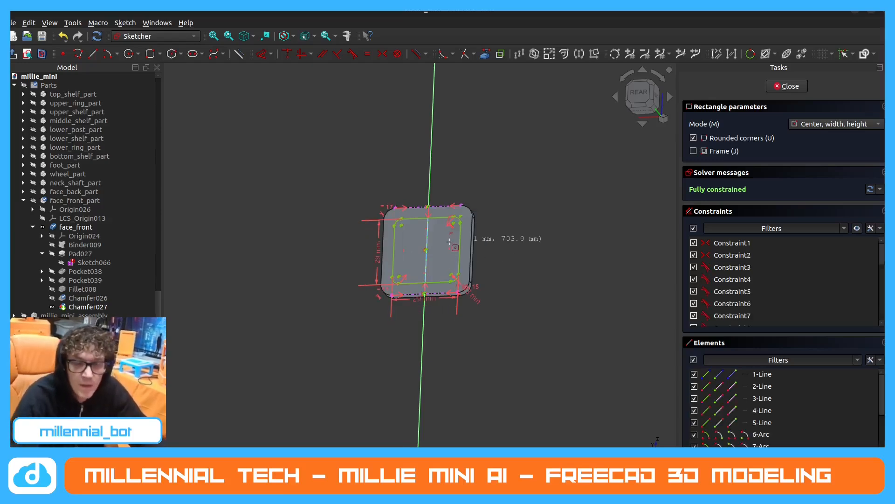
scroll(435, 257, up, 2)
middle_drag(433, 258, 466, 280)
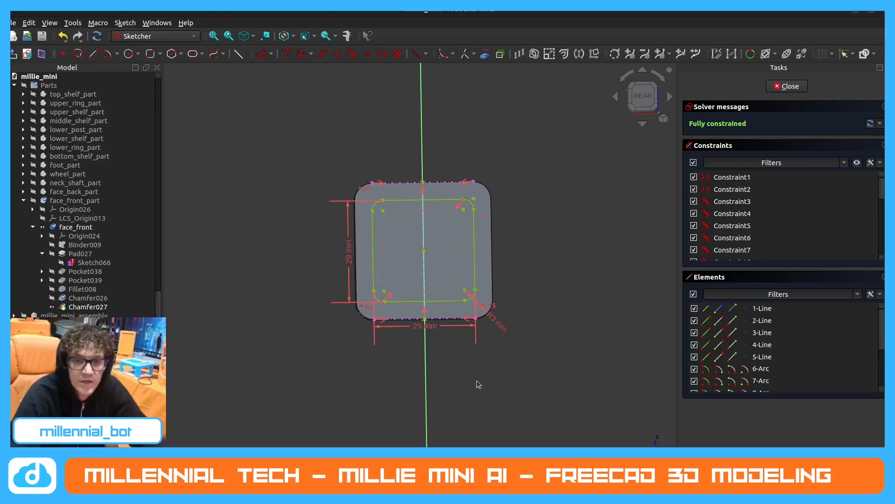
click(788, 86)
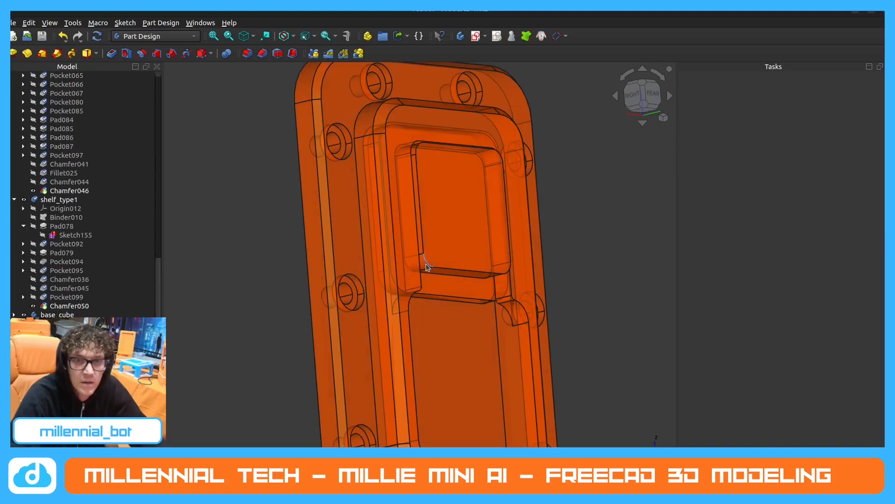
In robot1, measure the raised block's depth along its lower corner edge and the length of its upper edge.
click(427, 264)
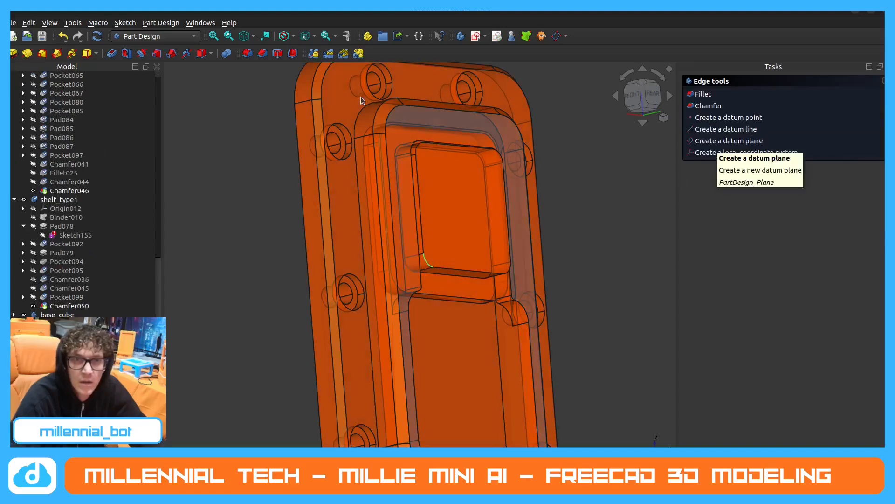
click(346, 35)
key(Escape)
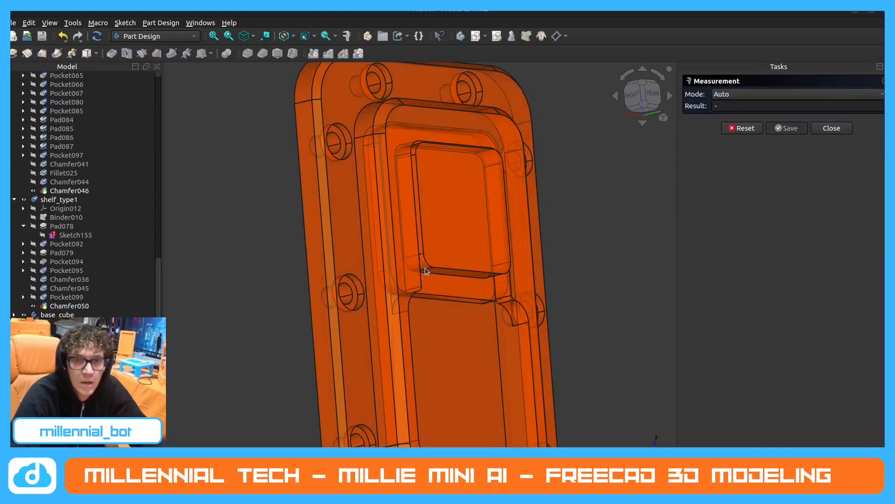
click(427, 271)
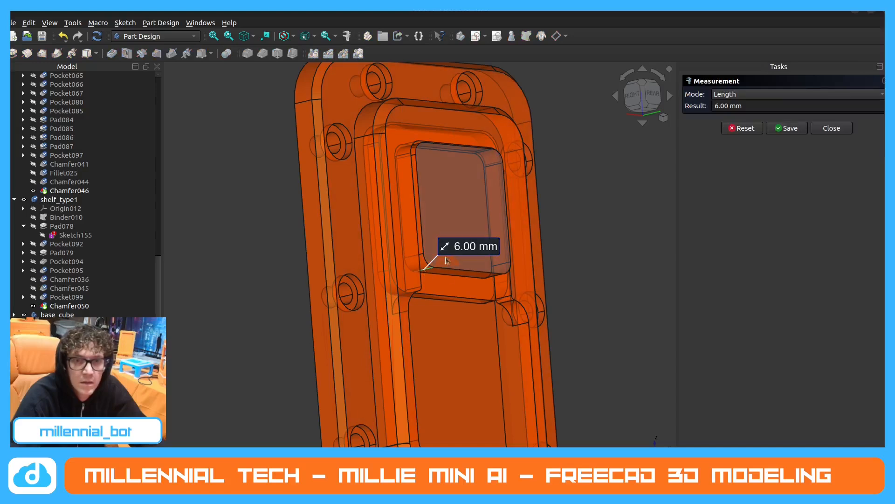
key(Escape)
click(433, 145)
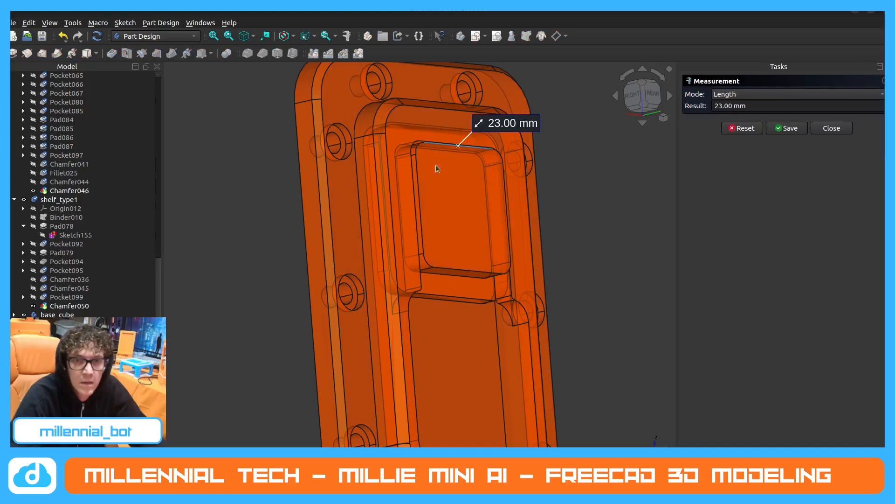
click(462, 271)
key(Escape)
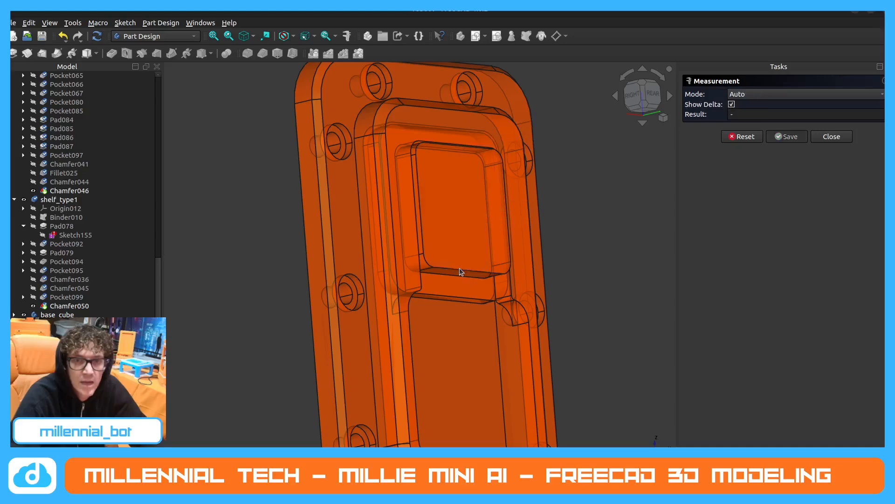
click(428, 271)
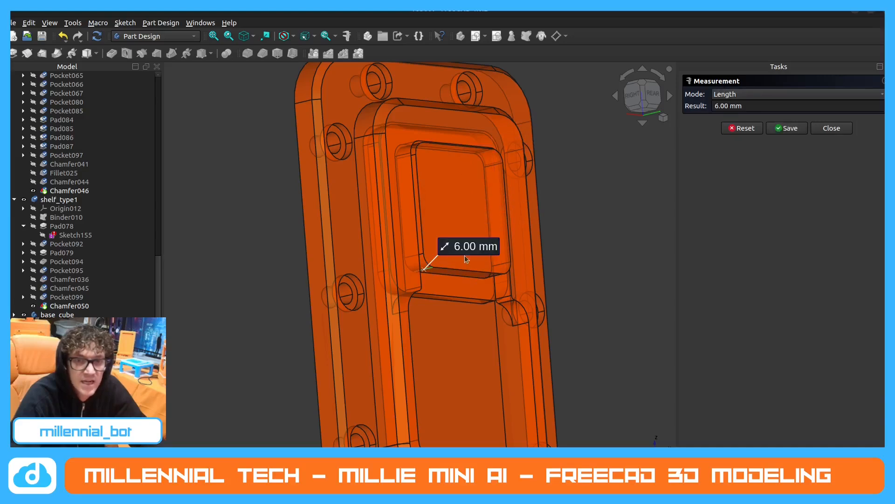
middle_drag(466, 260, 486, 267)
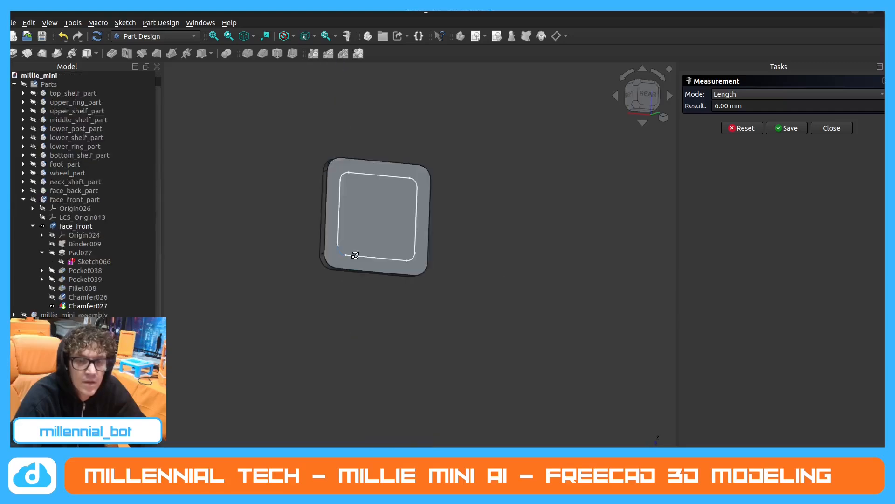
In millie_mini, pad the rounded square sketch on the pad's rear face by 6 mm.
middle_drag(420, 261, 356, 258)
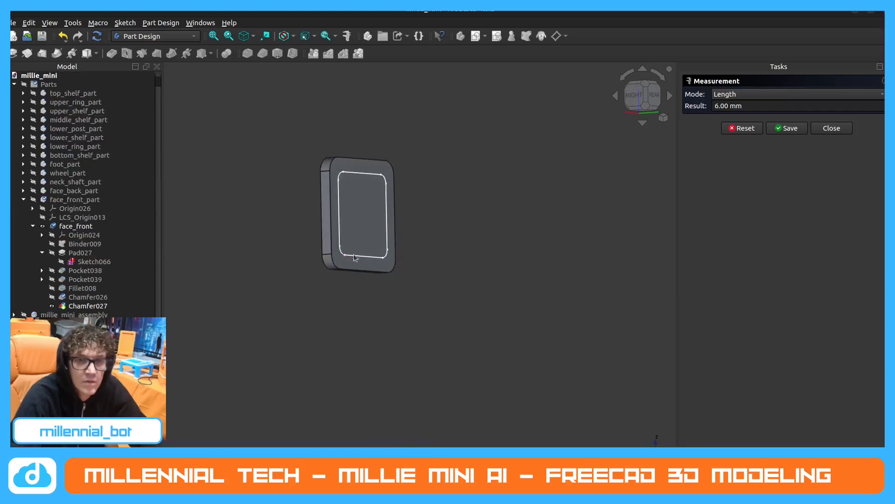
click(831, 128)
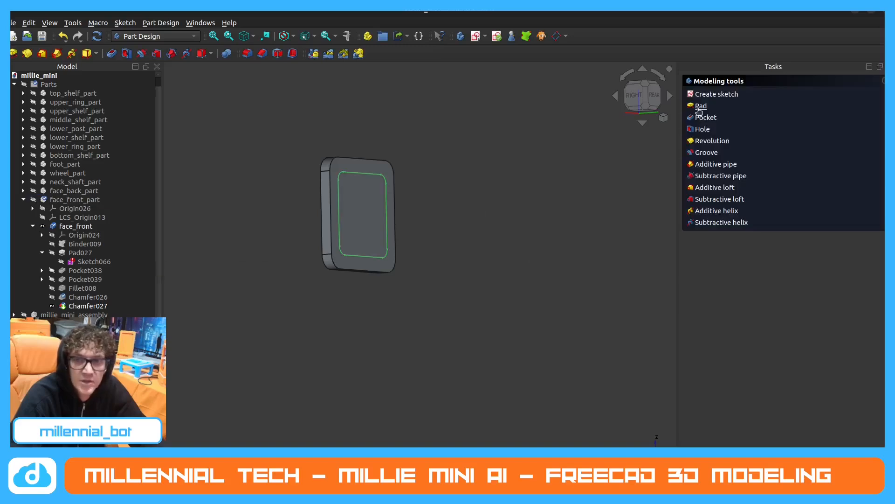
click(700, 106)
text(6)
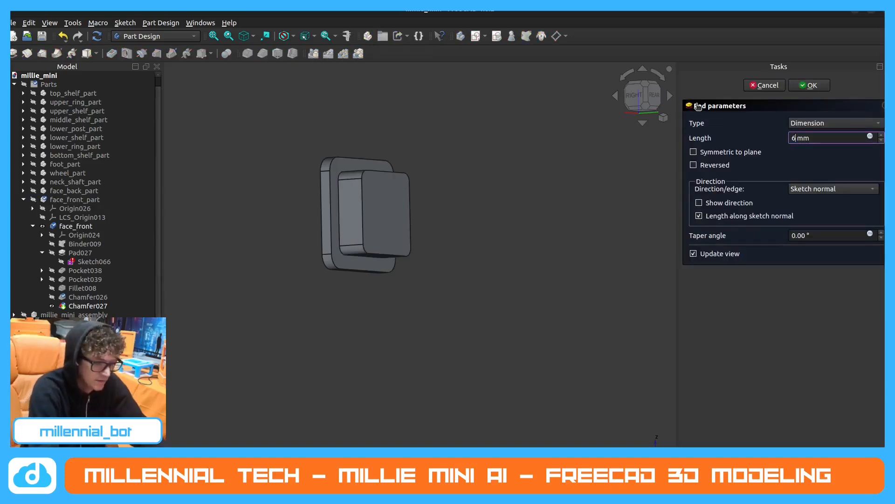
key(Return)
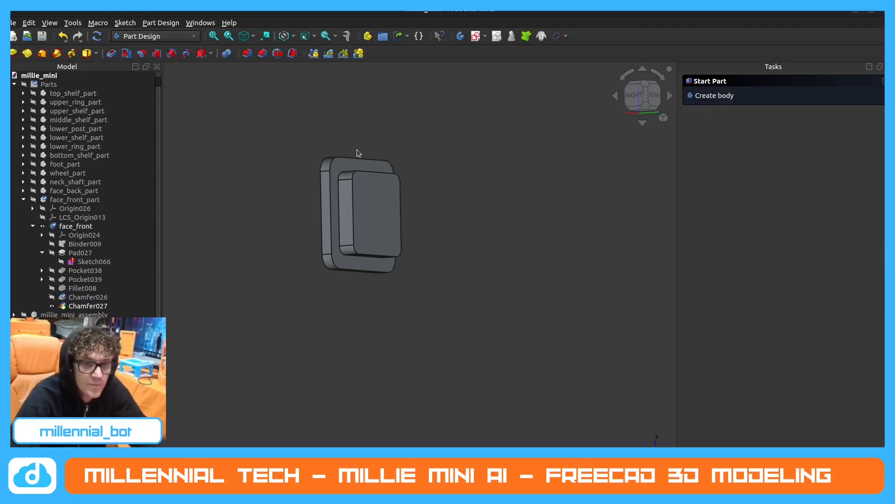
middle_drag(242, 242, 295, 252)
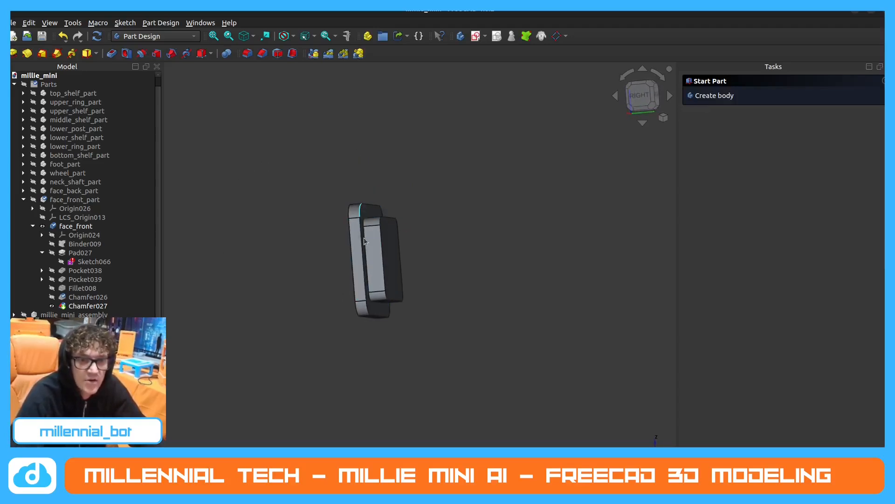
In robot1, look through neck_top's features and display the body at Pad060 against the face plate.
click(381, 258)
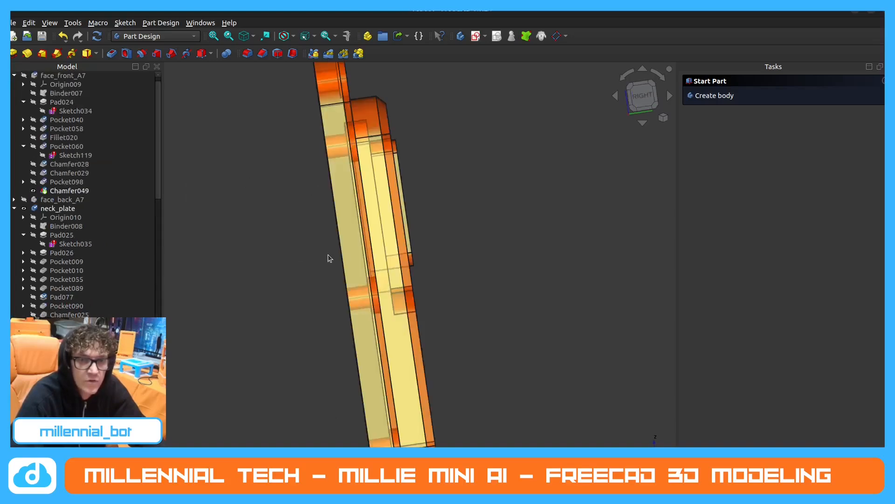
middle_drag(329, 256, 379, 242)
scroll(350, 262, down, 3)
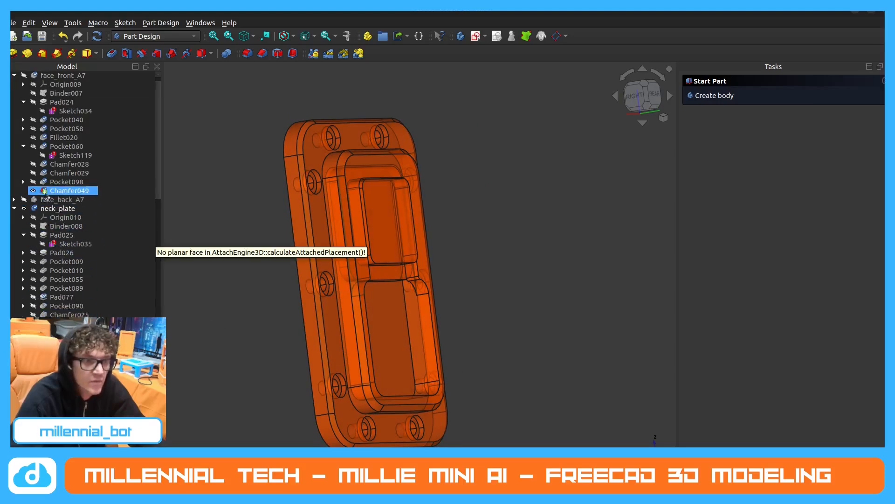
scroll(47, 252, down, 4)
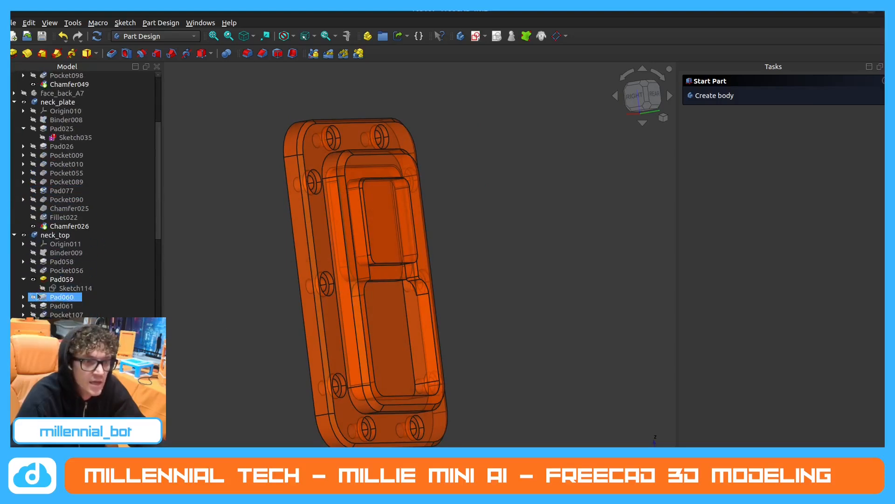
click(23, 279)
click(23, 261)
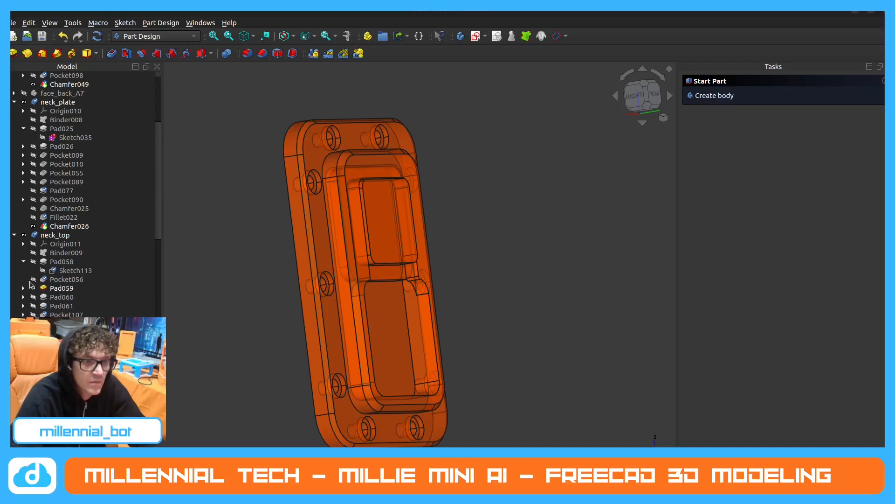
click(23, 261)
click(60, 287)
key(space)
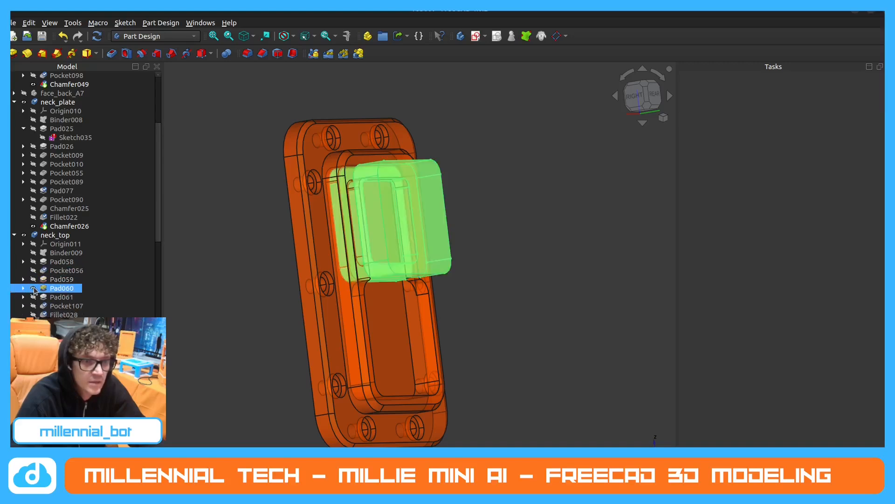
Examine the Pad060 block from the side and open its Sketch115 to review the rounded square's construction and dimensions.
click(285, 254)
click(437, 209)
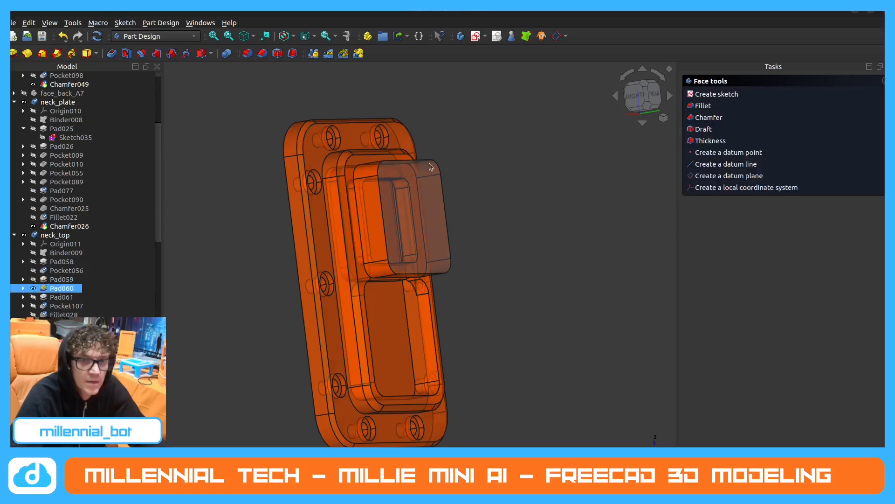
middle_drag(415, 199, 357, 178)
scroll(352, 175, up, 3)
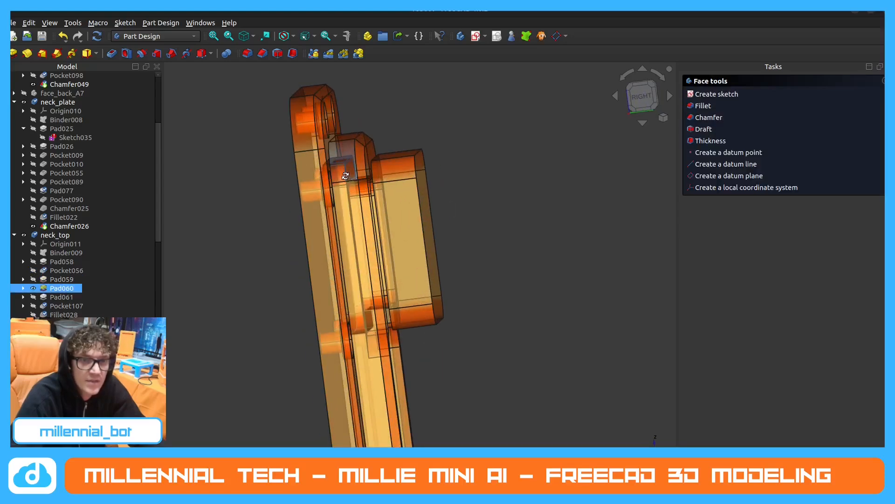
middle_drag(349, 174, 371, 199)
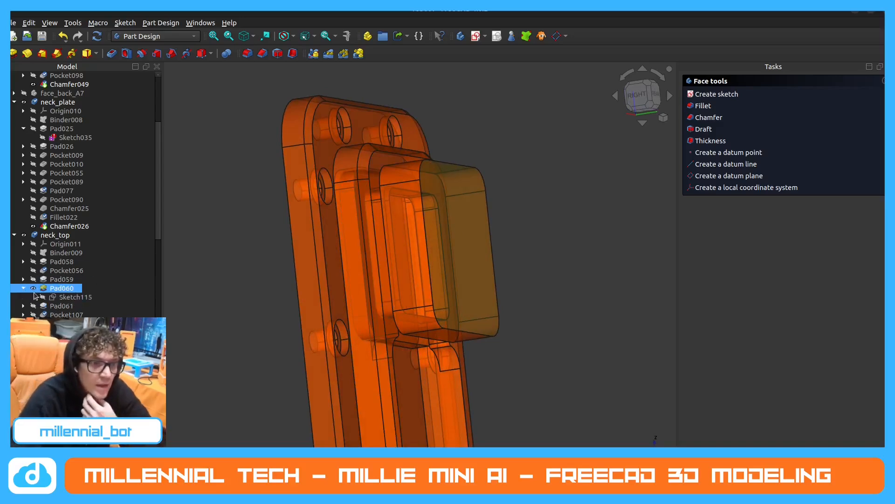
double_click(70, 297)
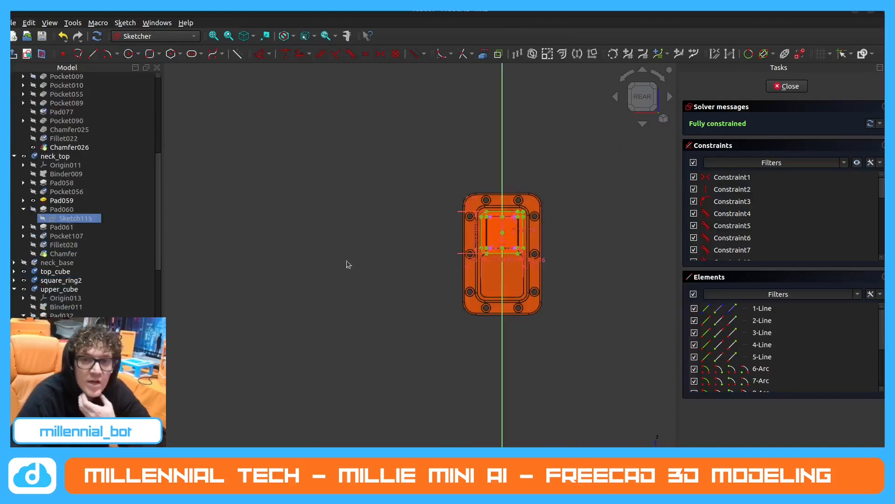
scroll(487, 234, up, 8)
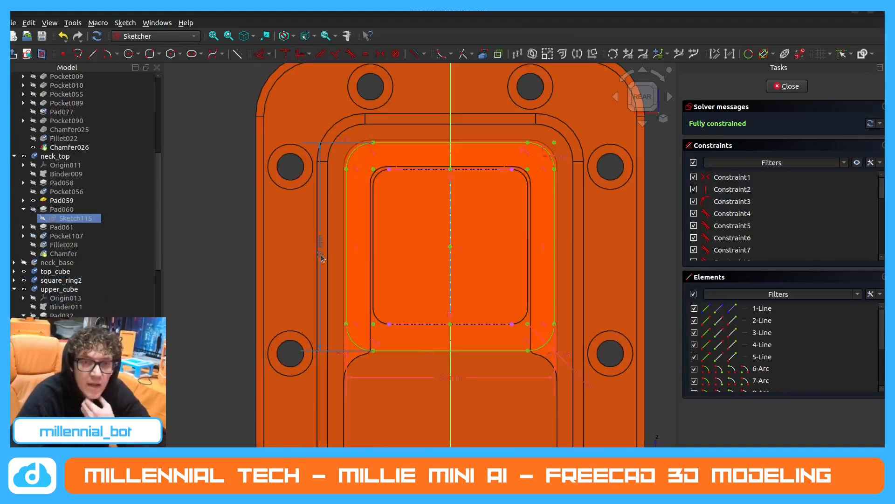
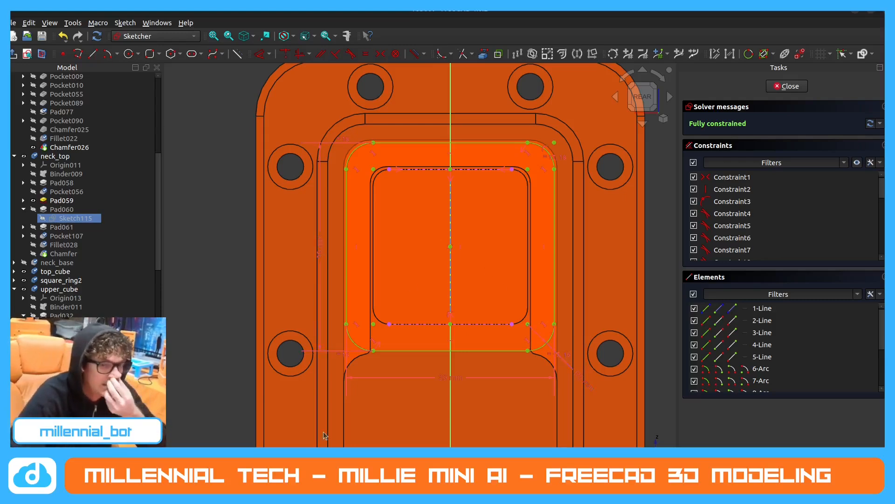
In millie_mini, start a sketch on the raised block's rear face and project its upper and lower edges as external geometry.
click(457, 452)
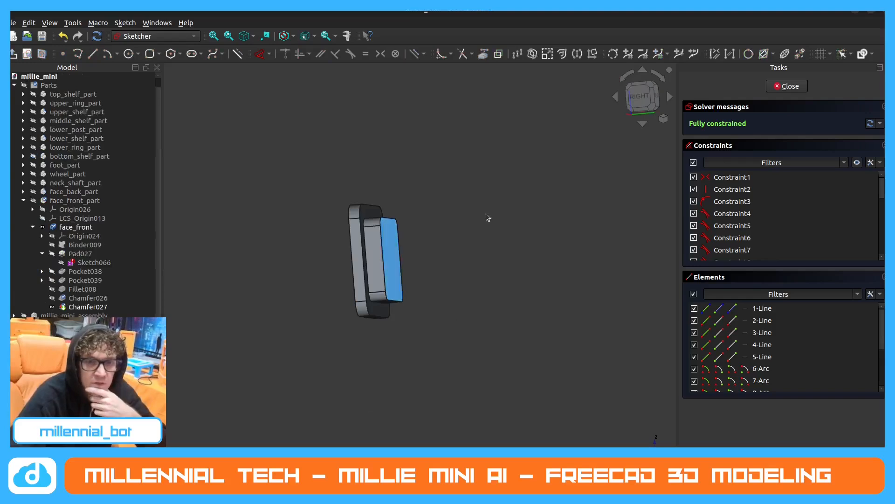
click(795, 88)
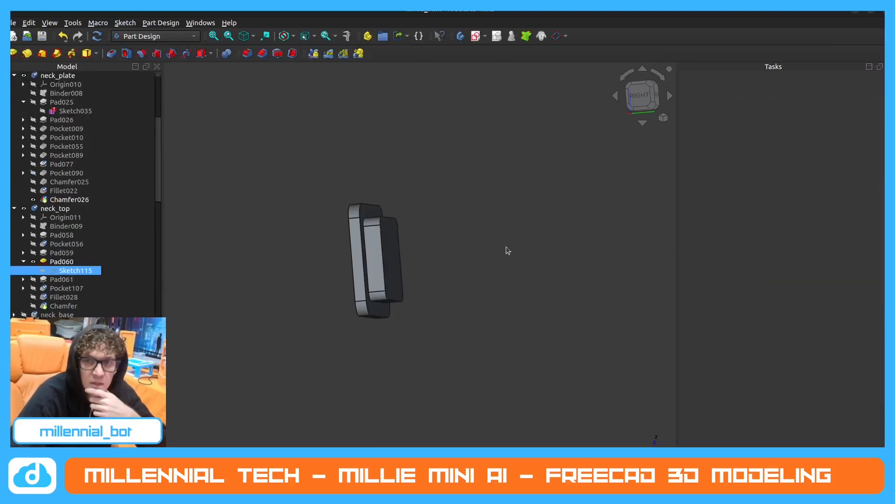
click(388, 258)
click(727, 97)
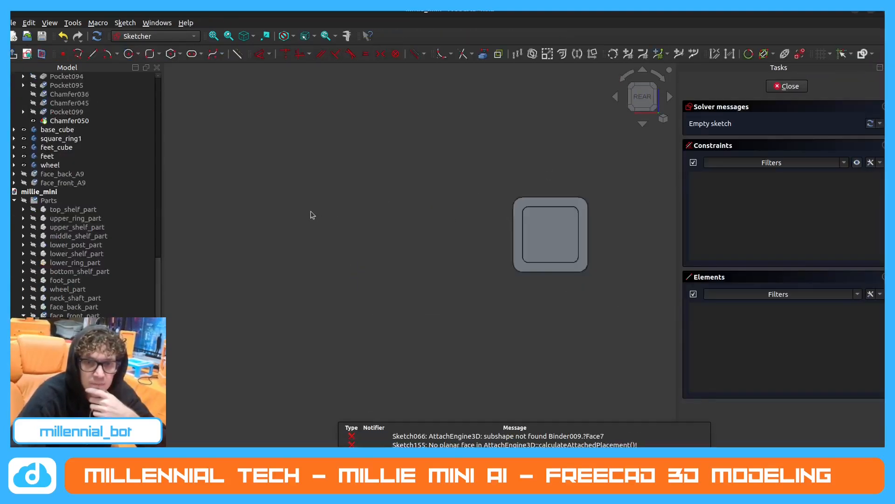
scroll(287, 211, up, 2)
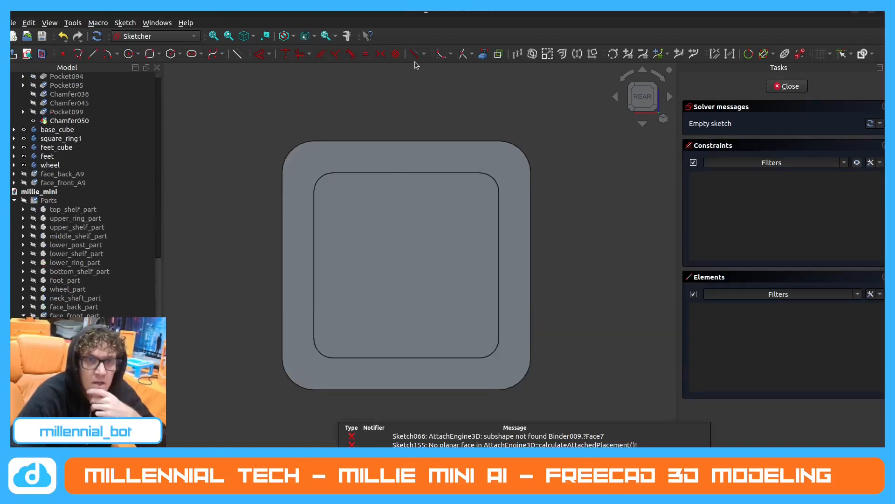
middle_drag(407, 215, 366, 176)
click(484, 55)
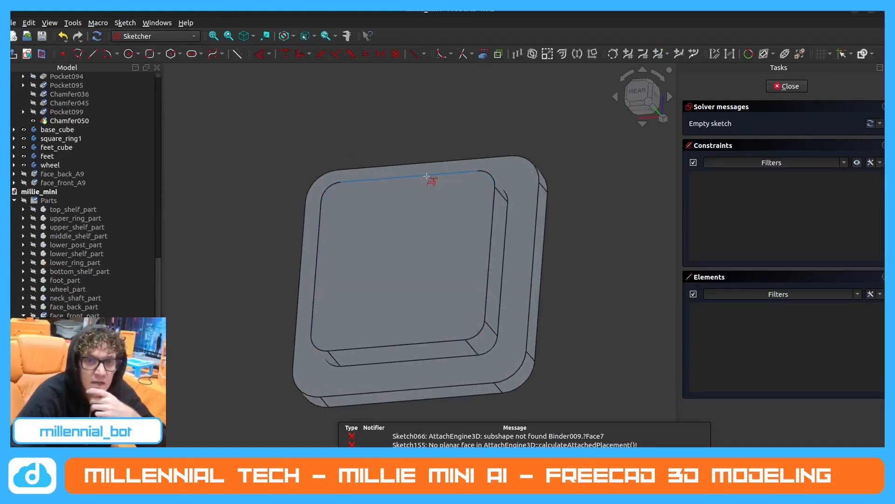
click(426, 175)
click(405, 344)
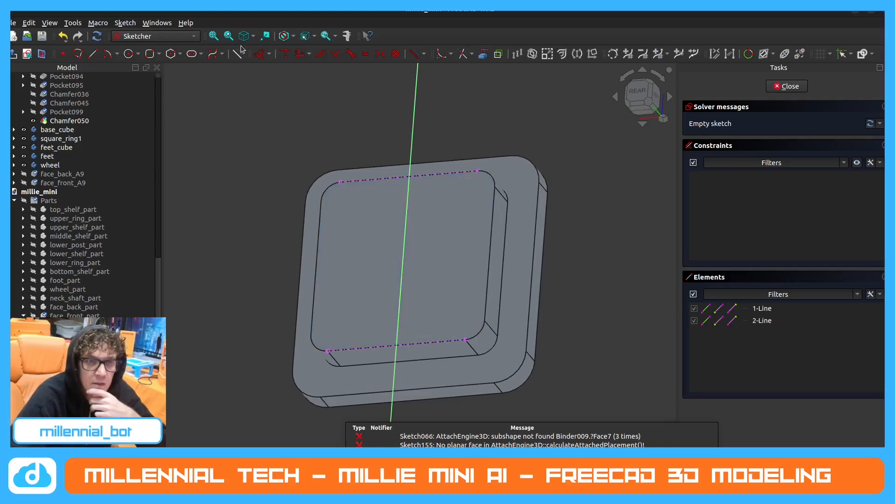
Draw a vertical construction line joining the midpoints of the two projected edges.
click(93, 54)
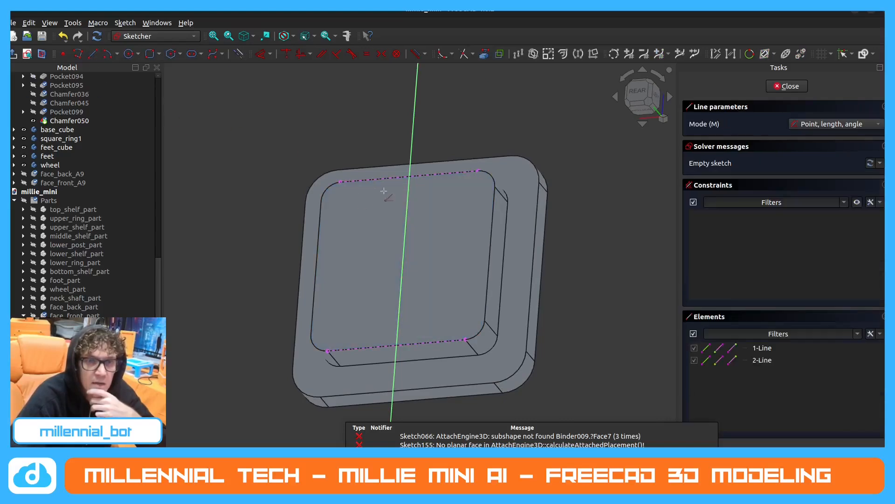
click(409, 176)
click(397, 345)
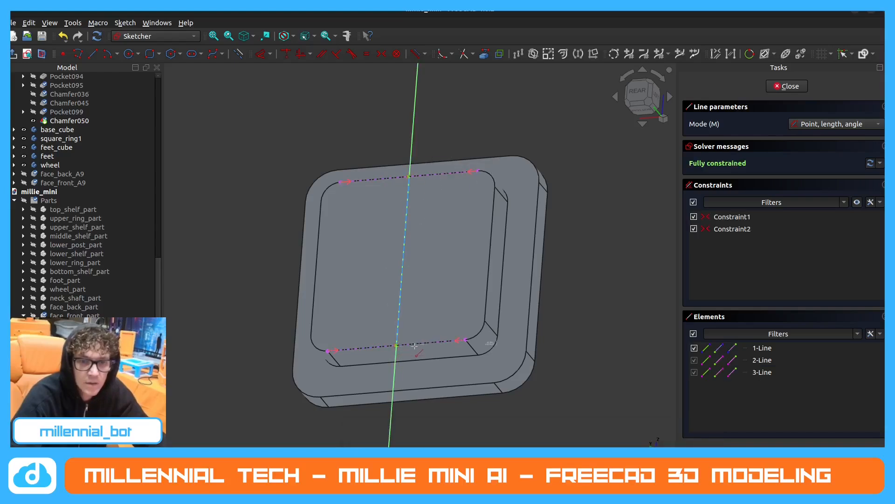
right_click(426, 254)
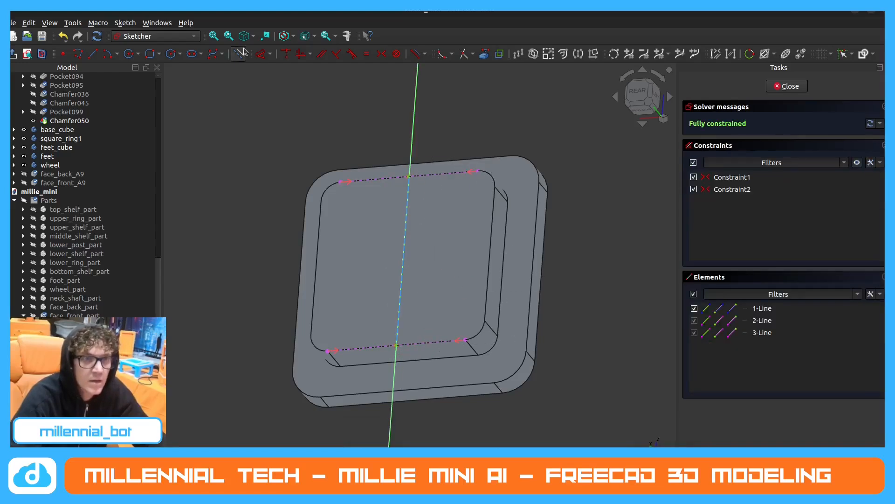
Sketch a 39 × 39 mm rounded square with 5 mm corner radius, centred on the construction line's midpoint, and finish the sketch.
click(151, 54)
click(835, 123)
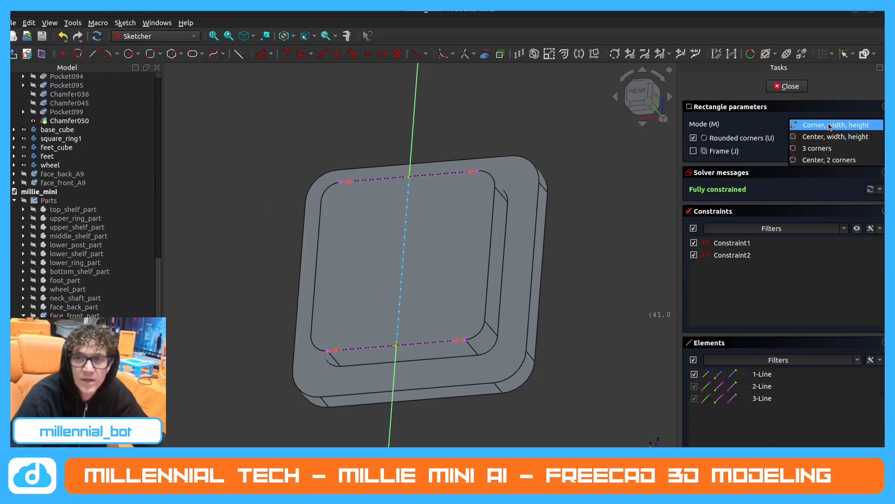
click(835, 134)
click(402, 262)
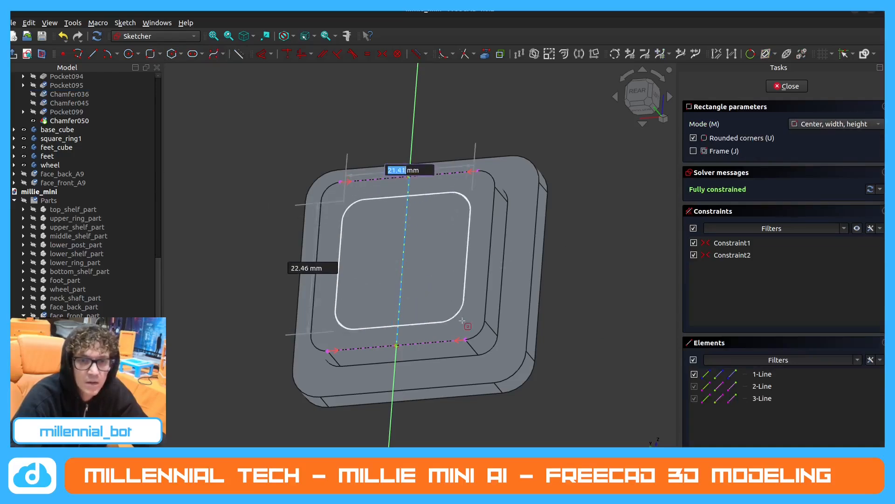
text(39)
key(Return)
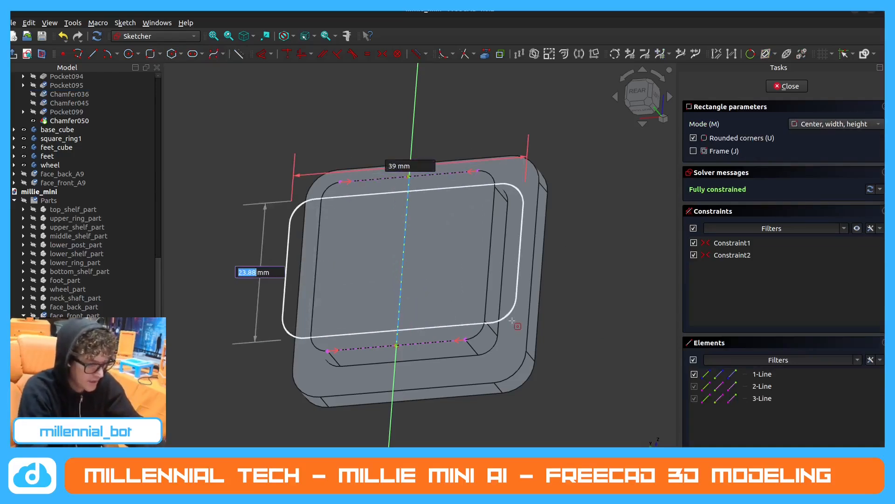
text(39)
key(Return)
text(5)
key(Return)
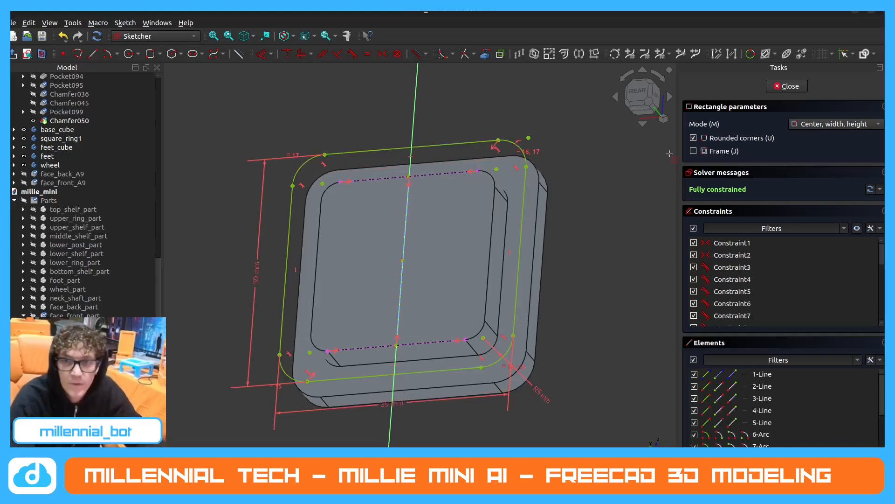
click(790, 87)
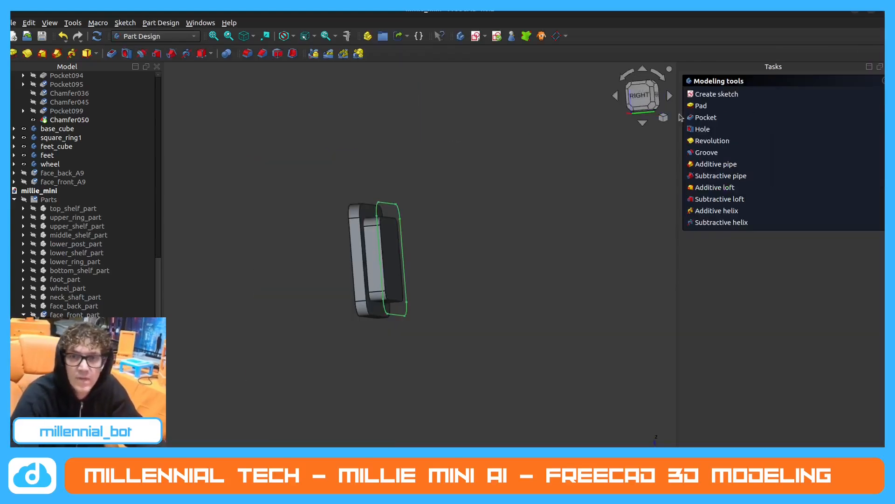
Pad the rounded square sketch by 10 mm.
click(702, 106)
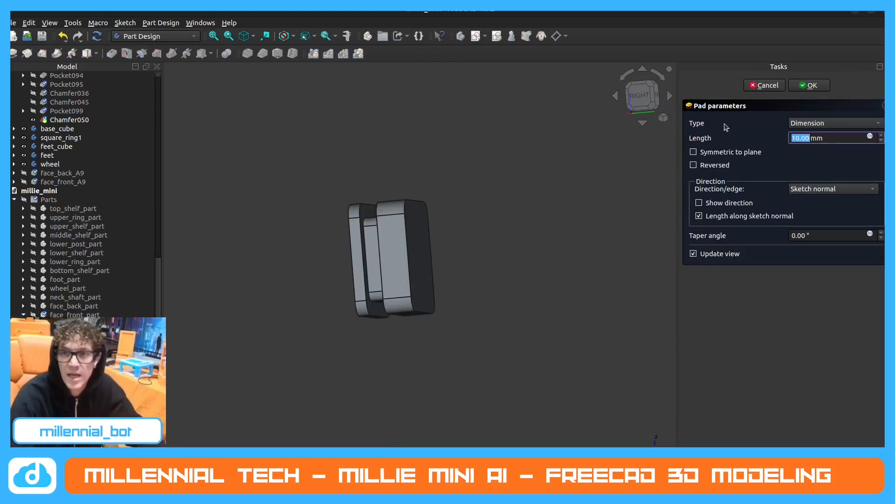
mouse_move(432, 194)
middle_down()
mouse_move(480, 197)
mouse_move(440, 202)
middle_up()
key(3)
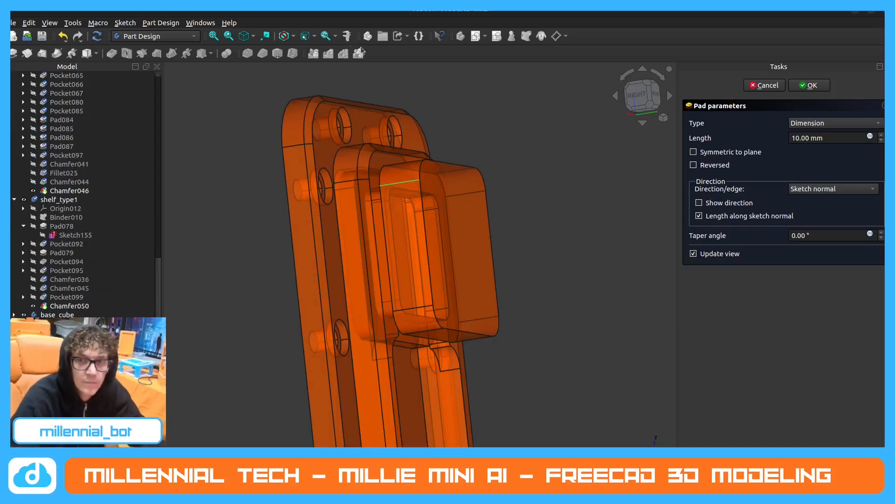
click(809, 85)
In robot1, measure the Pad060 block's depth along its upper corner edge and clear the measurement.
click(347, 36)
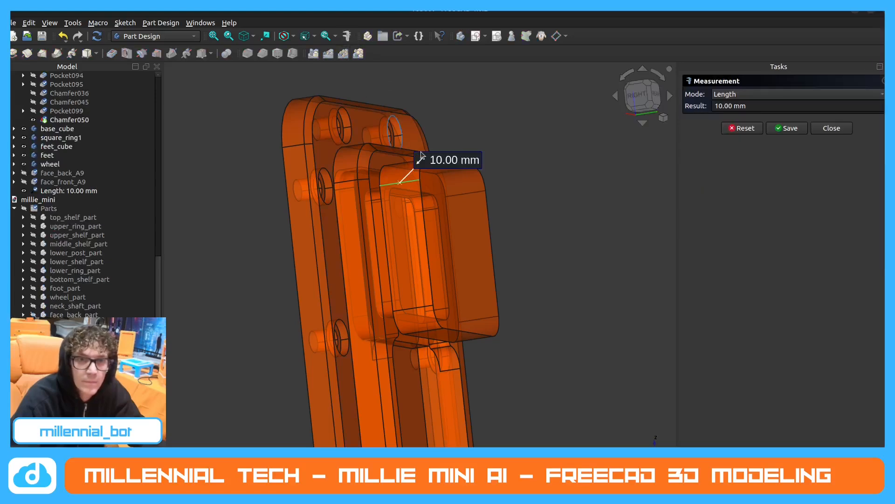
click(599, 186)
scroll(527, 190, down, 2)
middle_drag(485, 216, 471, 224)
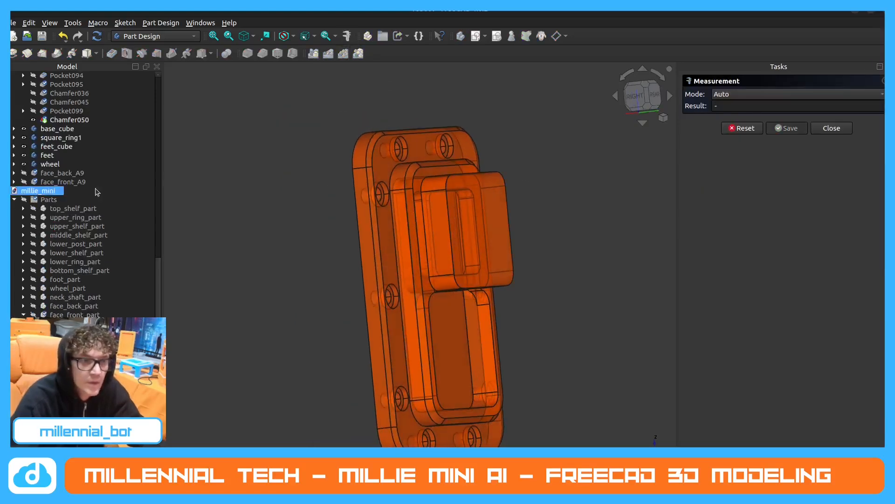
Find neck_top in the model tree, display the body at Pad061 and examine its rectangular post from the side.
scroll(86, 216, down, 3)
scroll(84, 220, down, 2)
scroll(91, 210, up, 5)
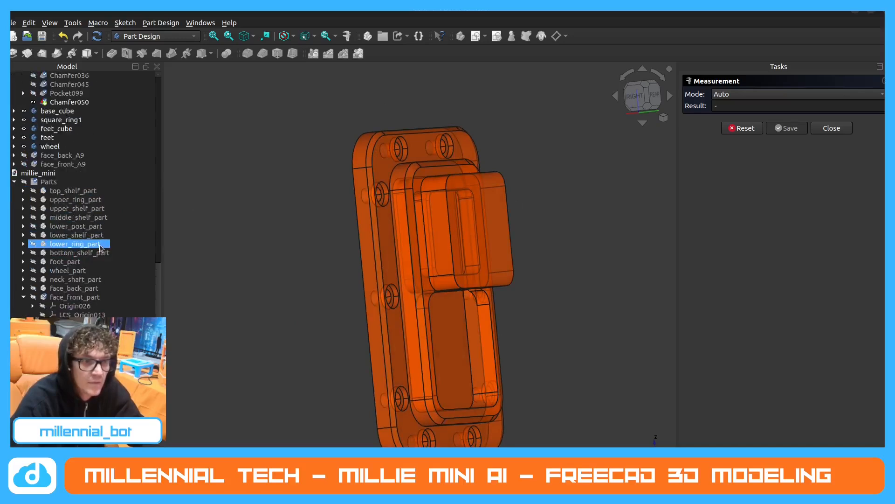
scroll(93, 205, down, 2)
scroll(90, 198, up, 11)
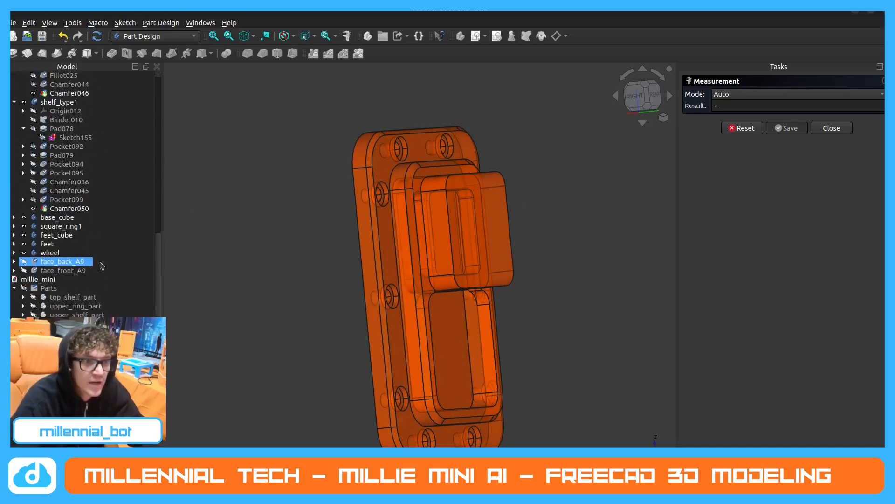
scroll(86, 191, up, 3)
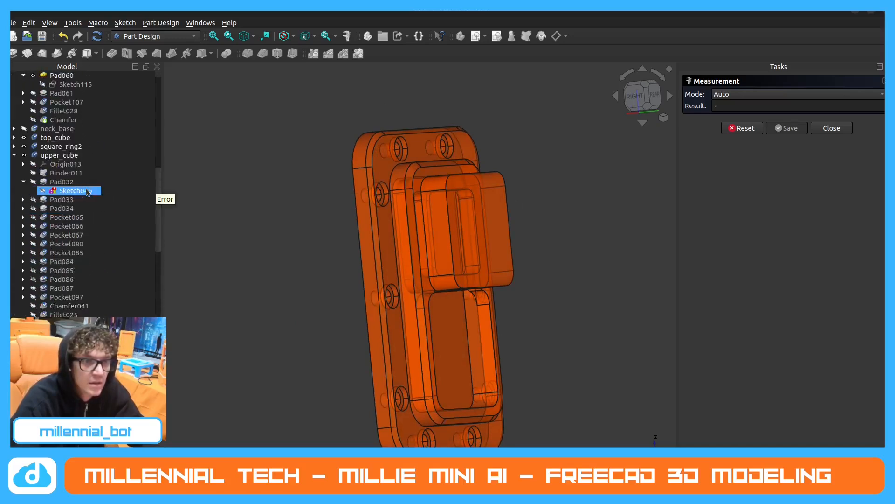
scroll(74, 157, up, 4)
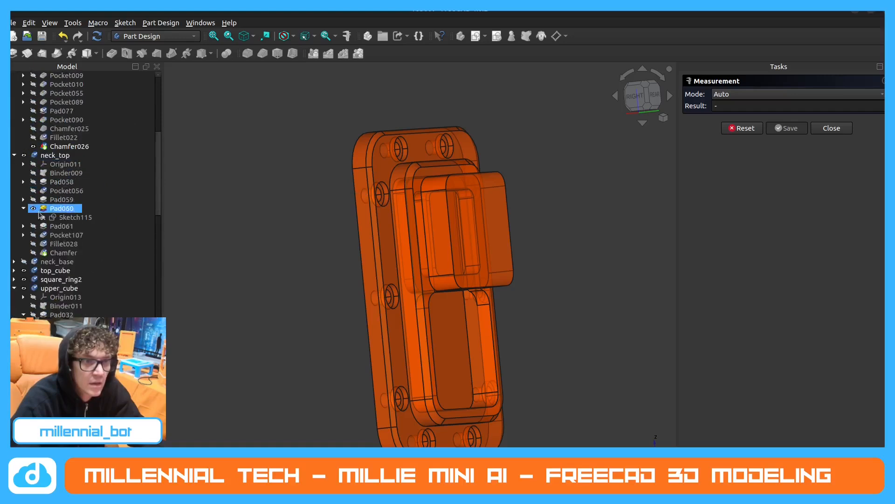
click(33, 227)
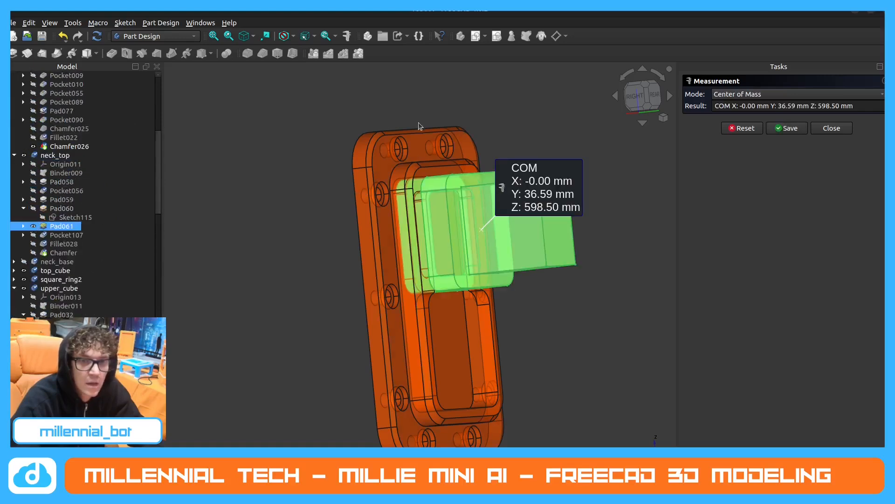
click(831, 129)
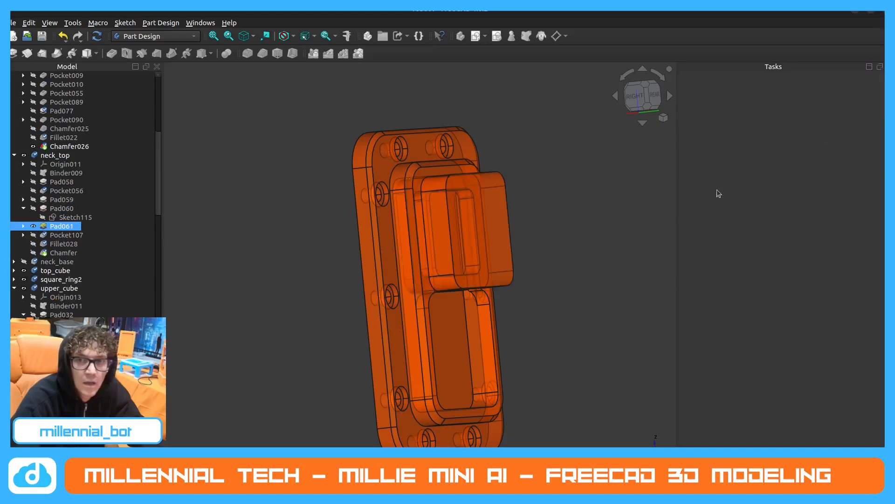
click(33, 226)
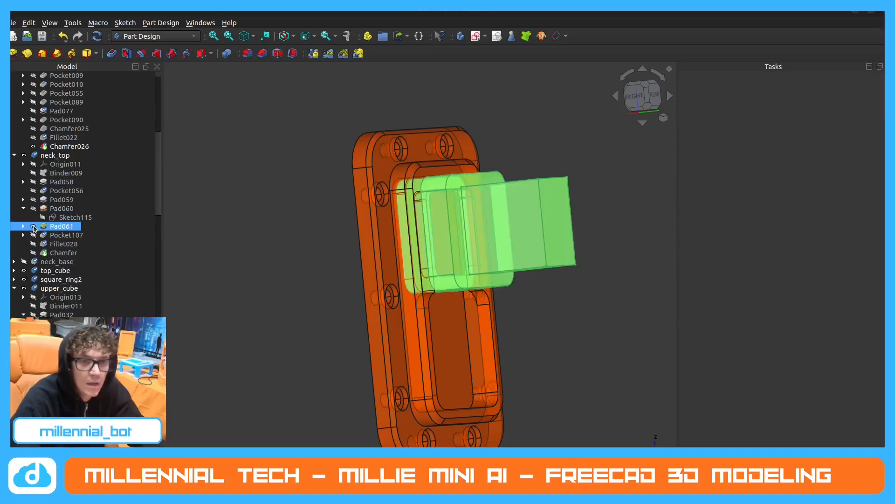
click(188, 174)
middle_drag(188, 173, 401, 233)
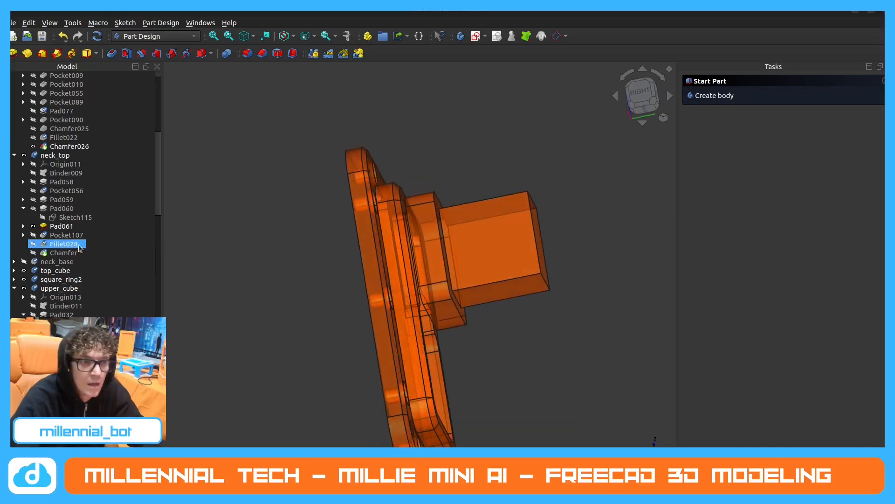
click(45, 227)
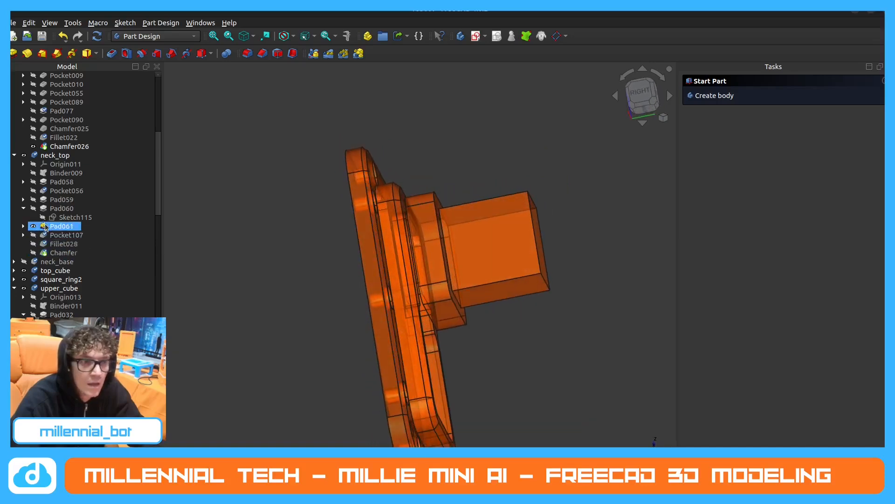
Measure the rounded block's depth, then the rectangular post's upper and lower edge lengths and its end face height.
click(422, 204)
click(346, 36)
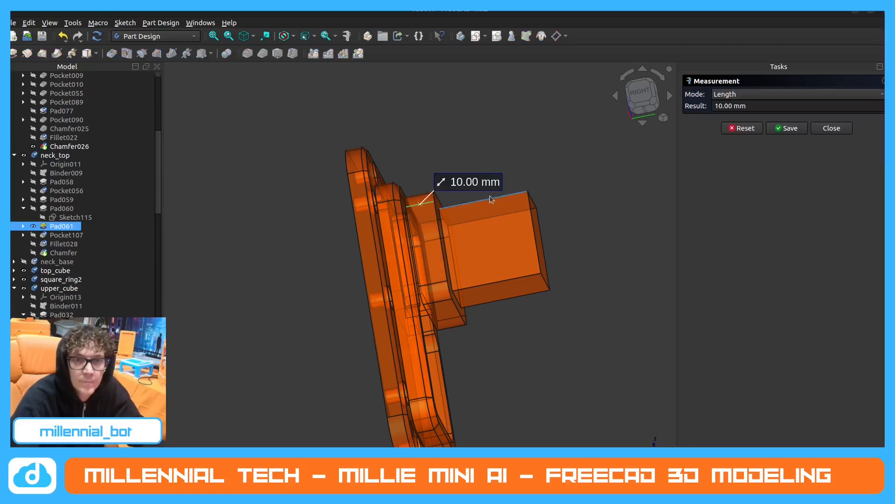
click(500, 195)
key(Escape)
click(498, 195)
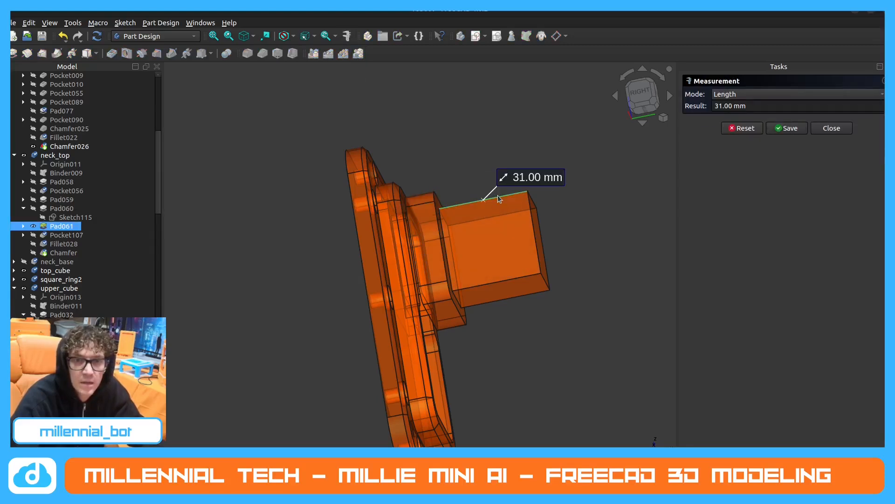
key(Escape)
click(534, 226)
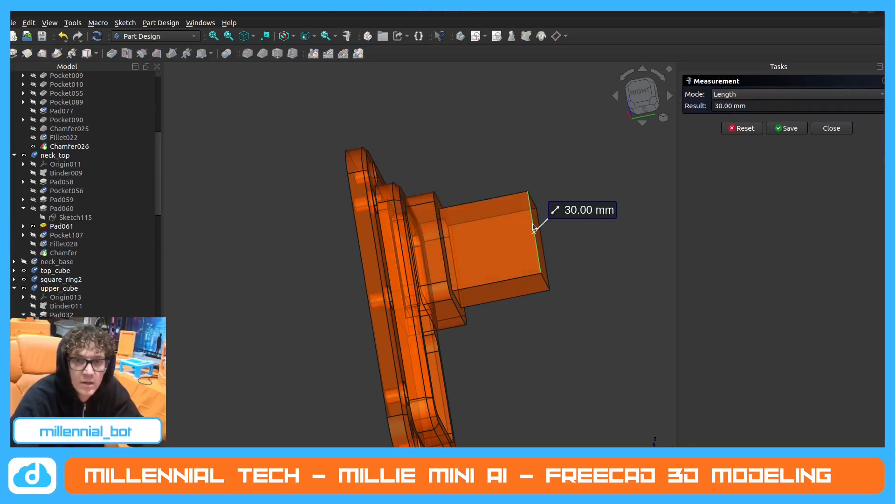
key(Escape)
click(508, 280)
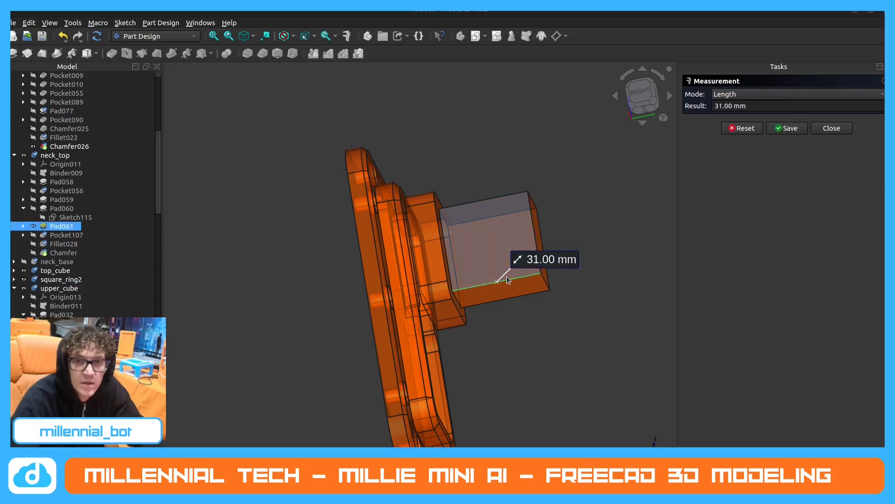
key(Escape)
Measure the post's width along the lower edge of its end face, then check its other length and end edges.
middle_drag(462, 242, 396, 209)
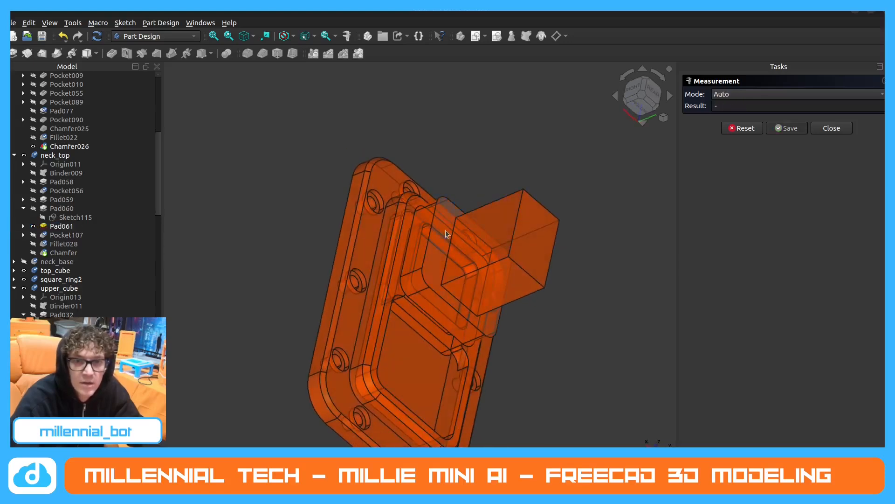
click(528, 276)
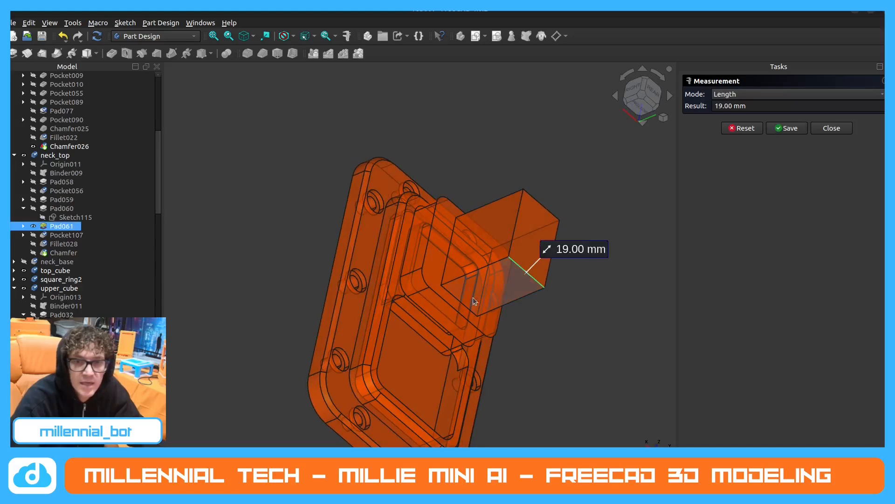
key(Escape)
click(460, 281)
key(Escape)
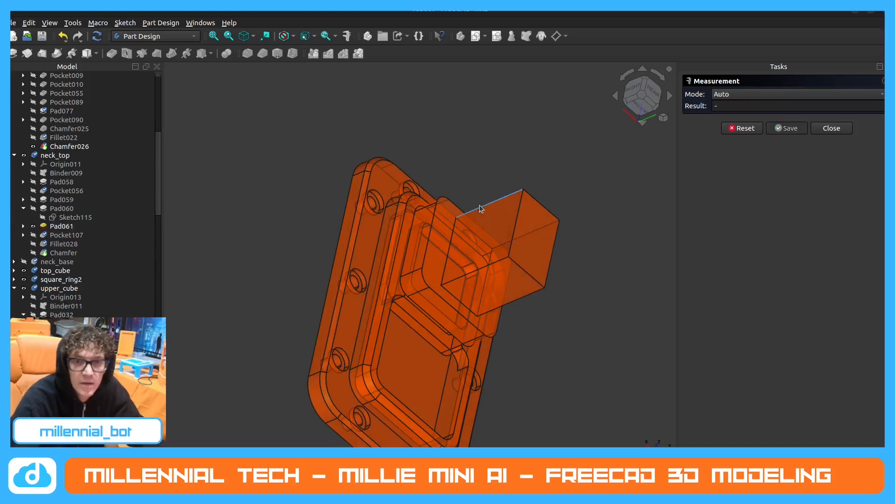
click(480, 207)
key(Escape)
click(539, 203)
key(Escape)
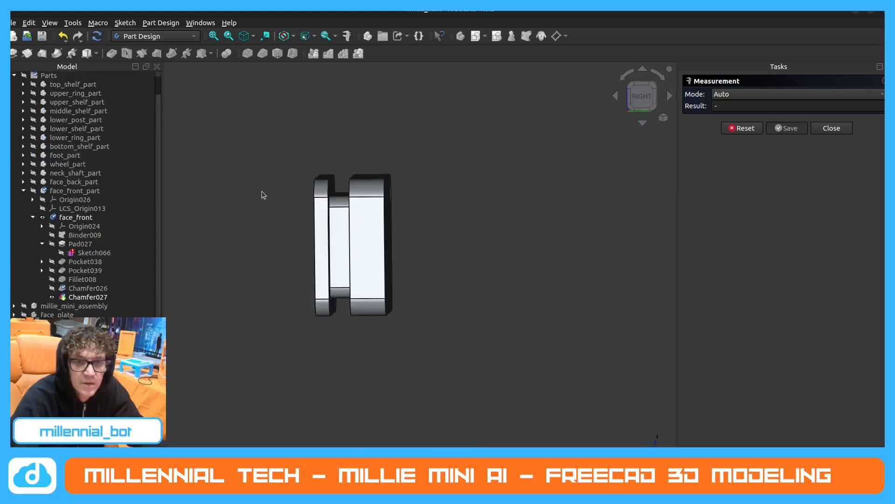
Close the measurement and start a sketch on the rounded block's flat rear face.
scroll(484, 247, up, 2)
middle_drag(482, 242, 413, 217)
scroll(387, 239, down, 2)
scroll(434, 235, up, 3)
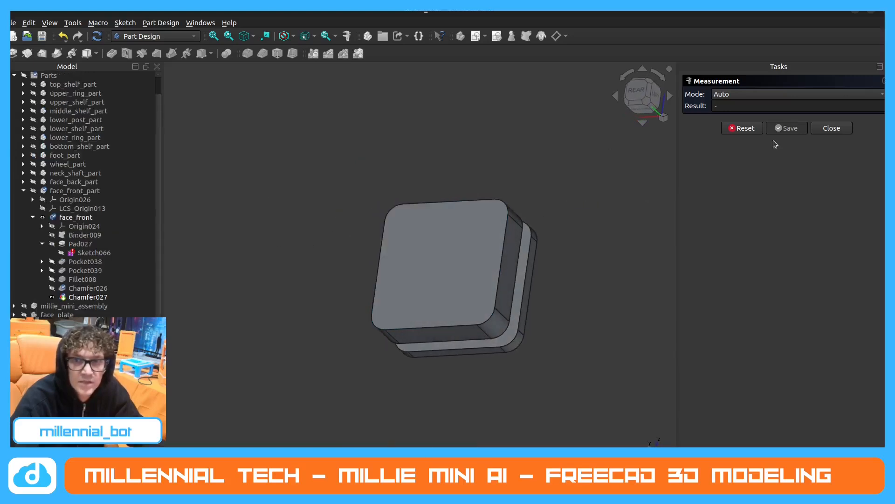
click(836, 129)
click(451, 247)
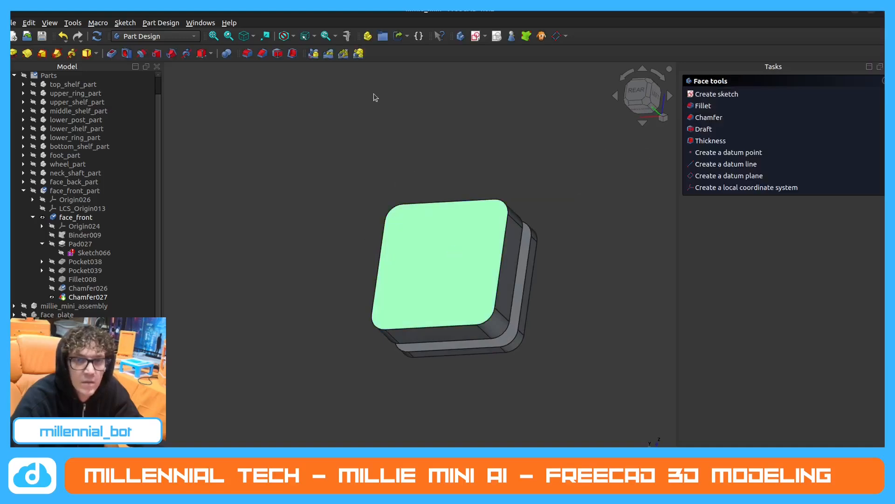
click(717, 94)
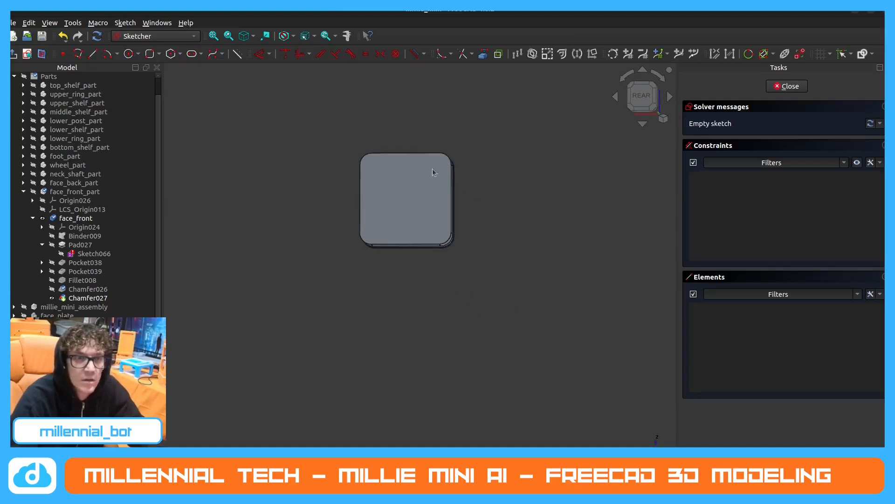
Project the rear face's upper and lower straight edges into the sketch as external geometry.
click(159, 54)
click(171, 67)
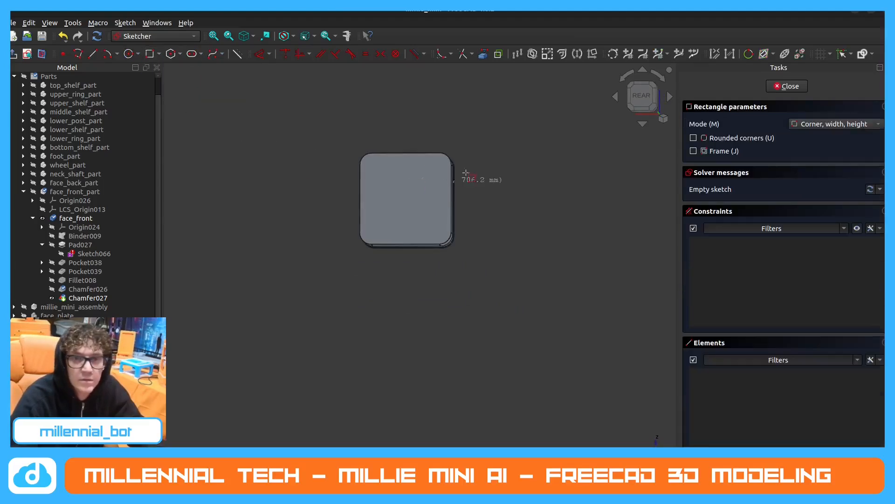
click(482, 56)
scroll(428, 167, up, 3)
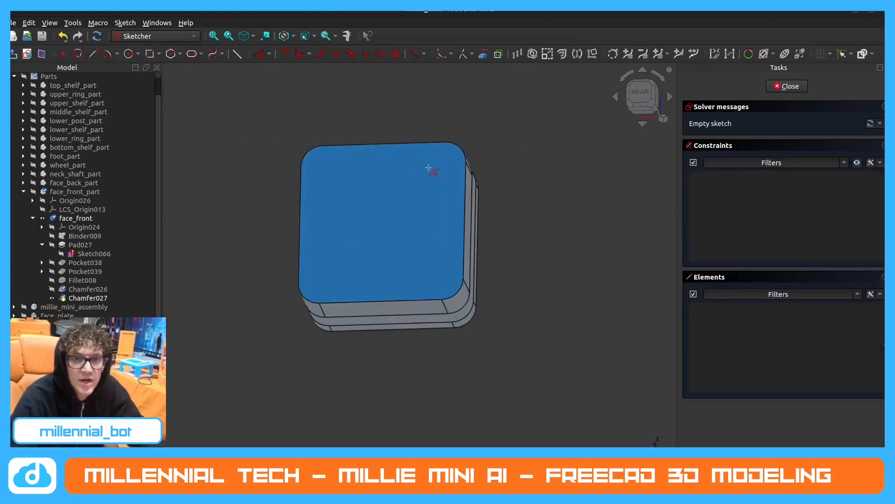
middle_drag(429, 167, 405, 145)
click(405, 145)
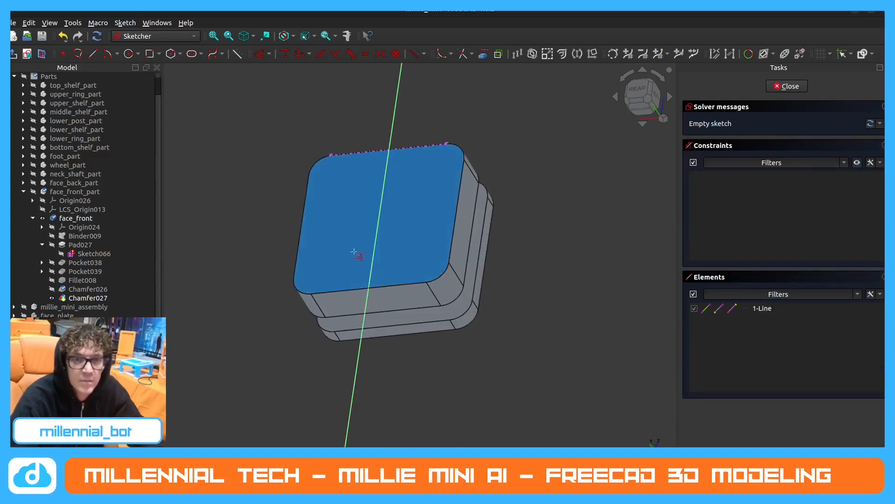
click(378, 286)
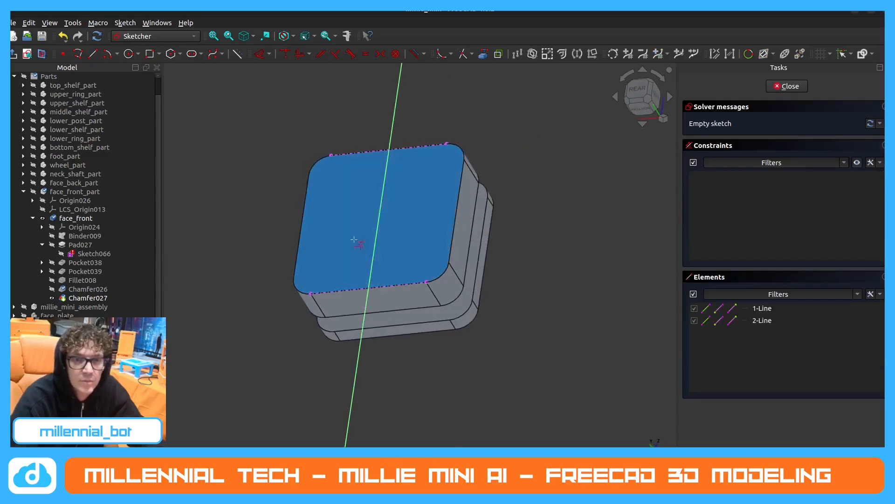
Draw a vertical construction line joining the midpoints of the two projected edges.
click(92, 54)
click(388, 149)
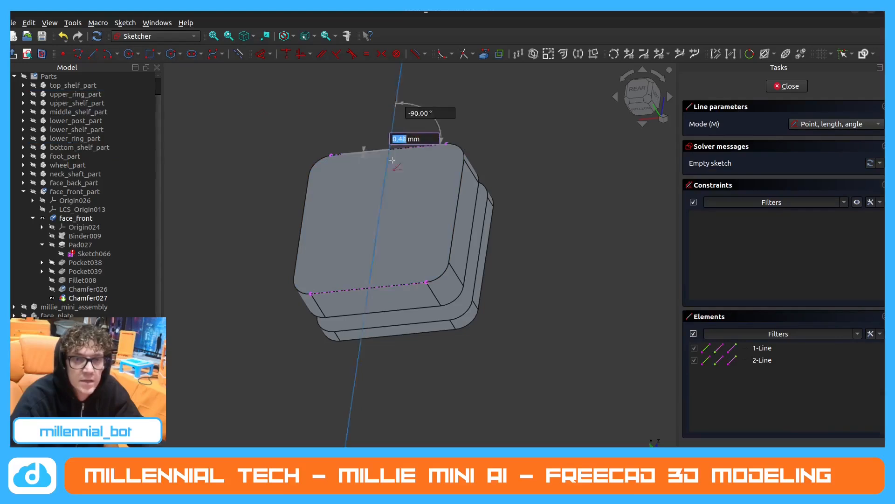
click(369, 287)
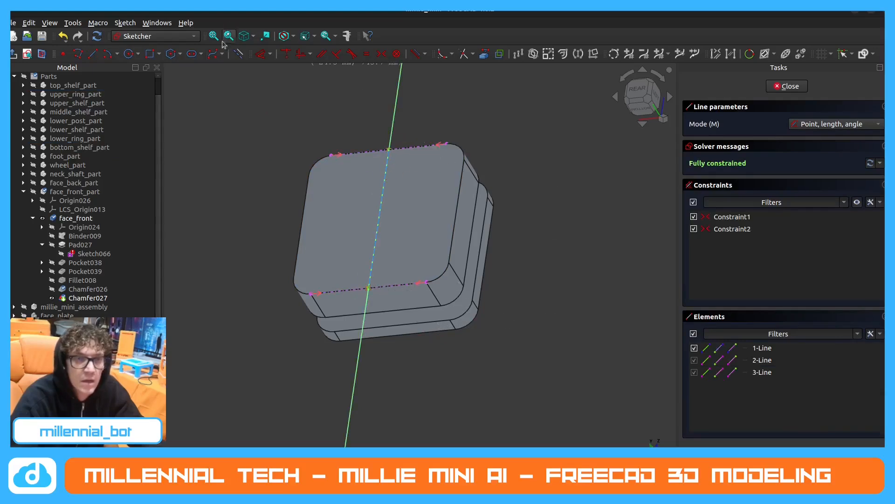
Draw an upright rectangle 19 mm wide centred on the construction line's midpoint, and finish the sketch.
click(149, 53)
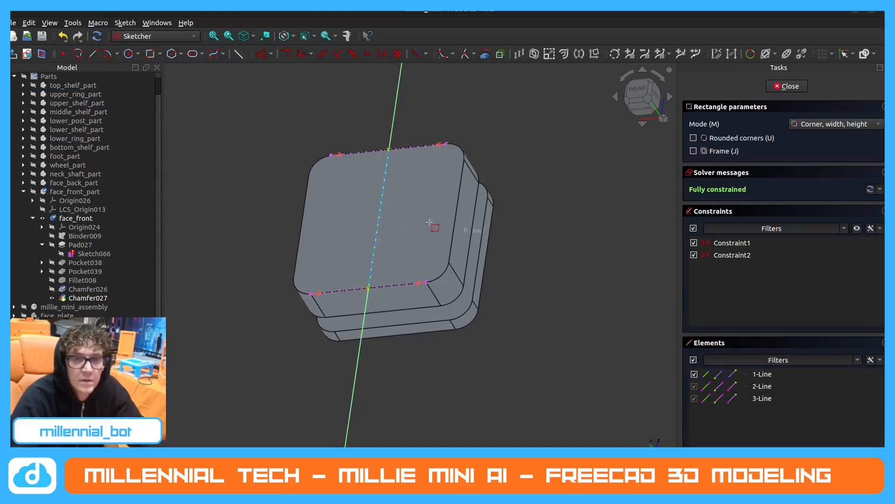
click(834, 124)
click(834, 136)
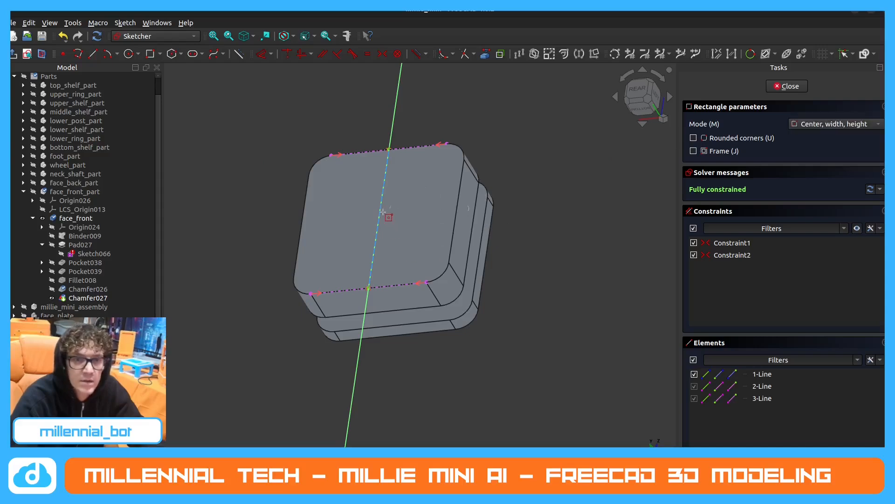
click(380, 216)
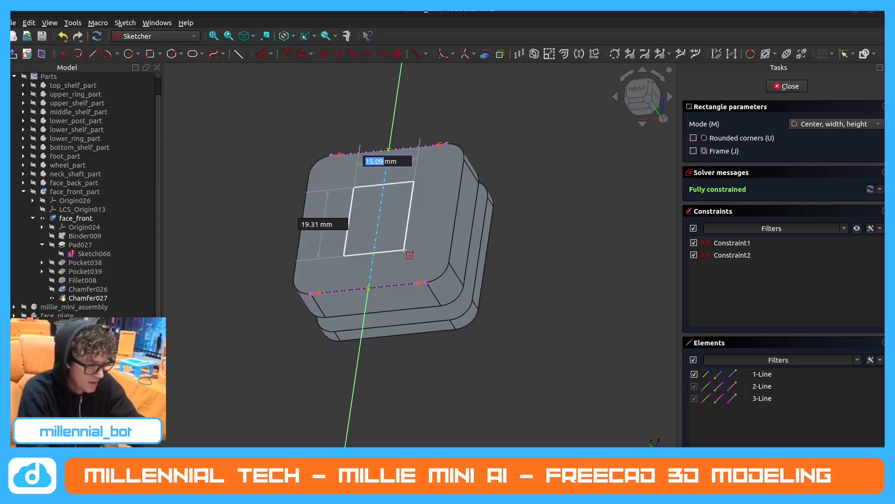
text(19)
key(Tab)
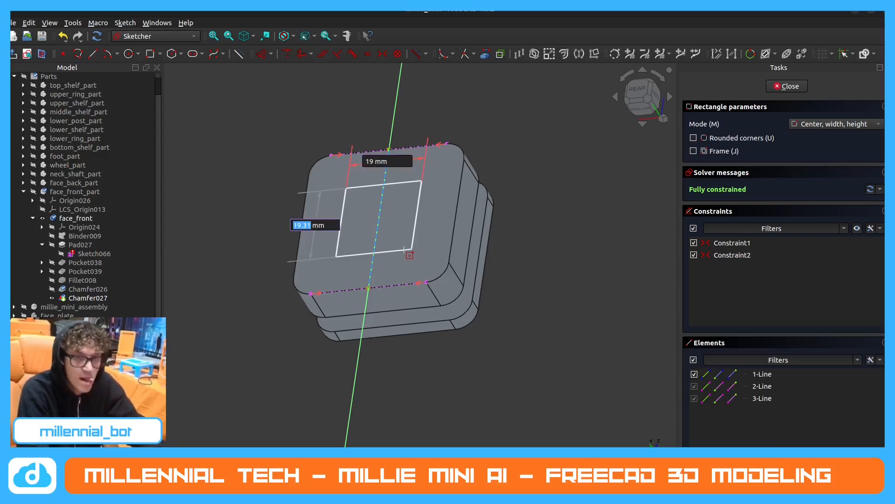
text(19)
key(Return)
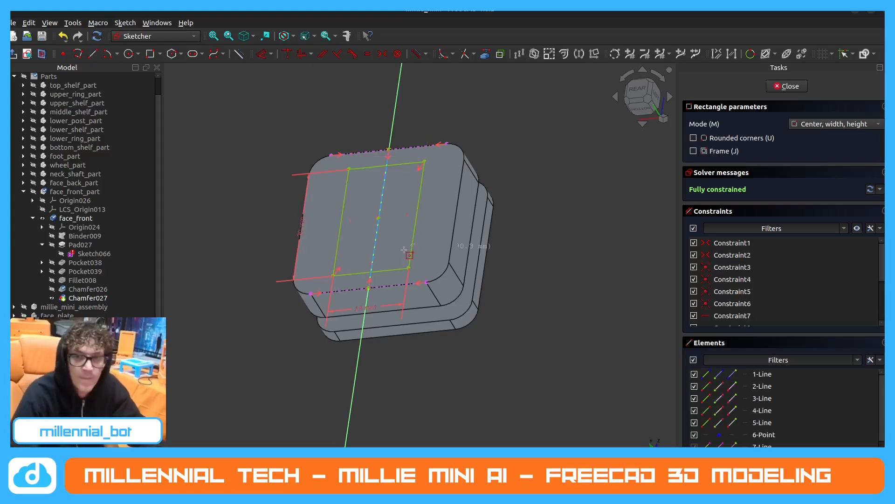
click(790, 86)
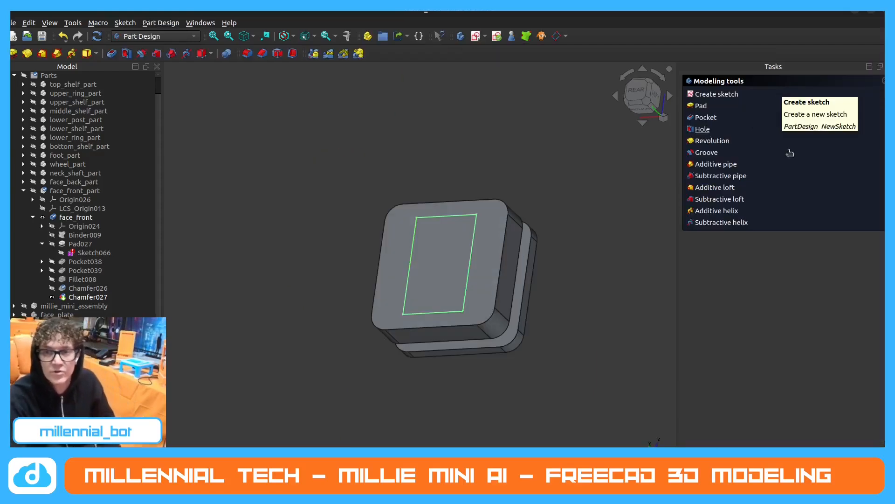
Pad the rectangle outward from the rounded block to form the rectangular post, and inspect it from the side.
click(701, 105)
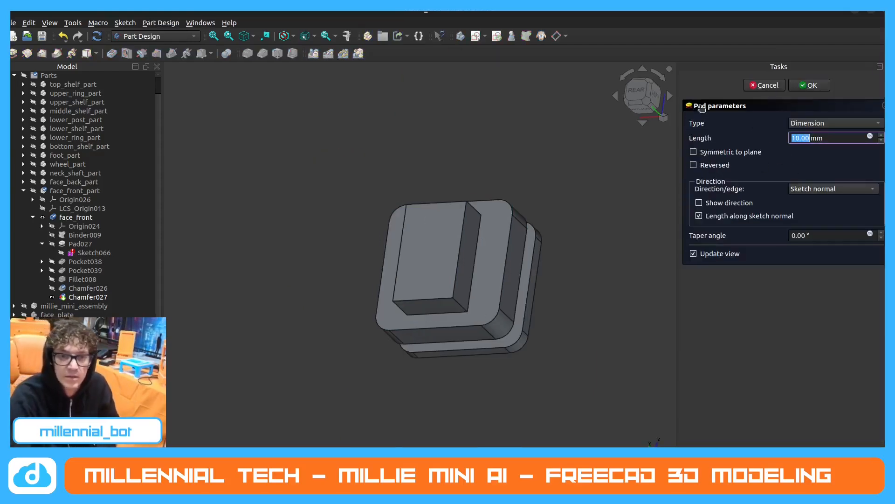
click(797, 138)
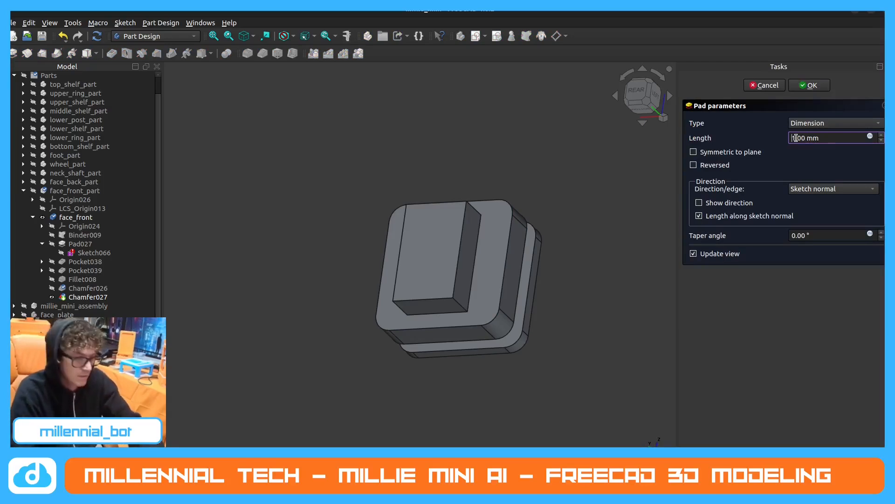
text(30)
key(Return)
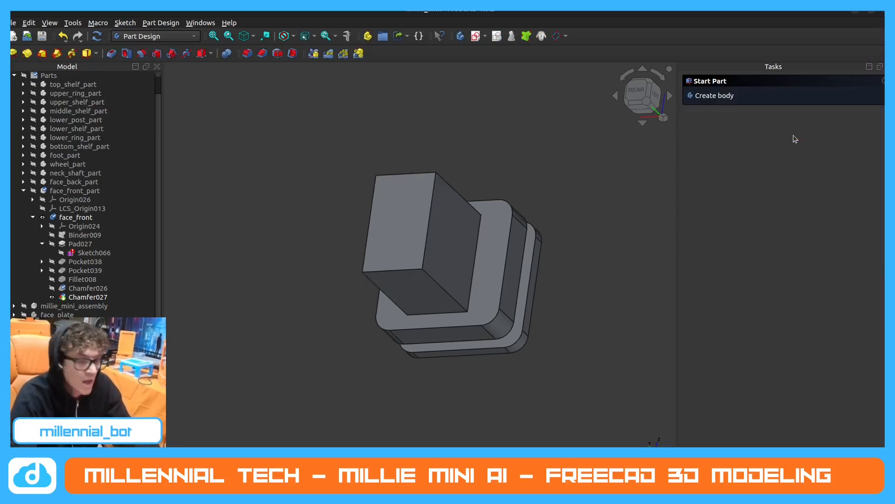
middle_drag(391, 275, 536, 285)
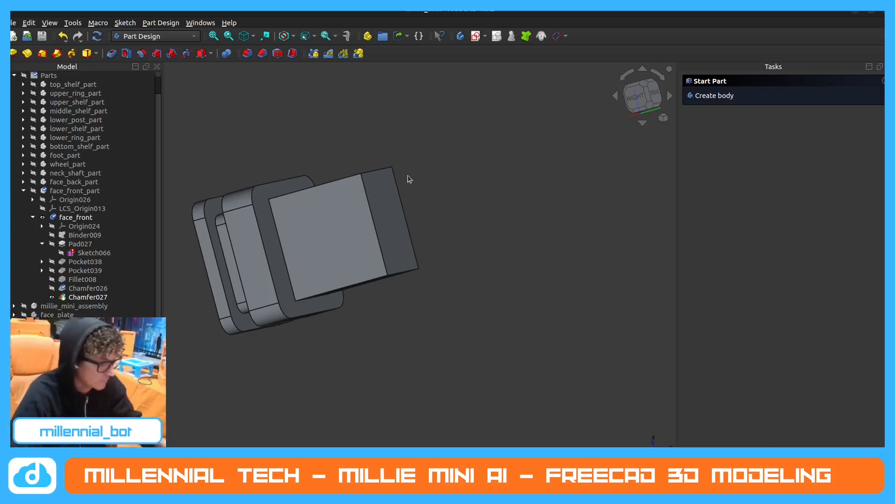
mouse_move(383, 192)
middle_down()
mouse_move(426, 180)
mouse_move(373, 192)
mouse_move(393, 195)
mouse_move(398, 207)
mouse_move(366, 195)
middle_up()
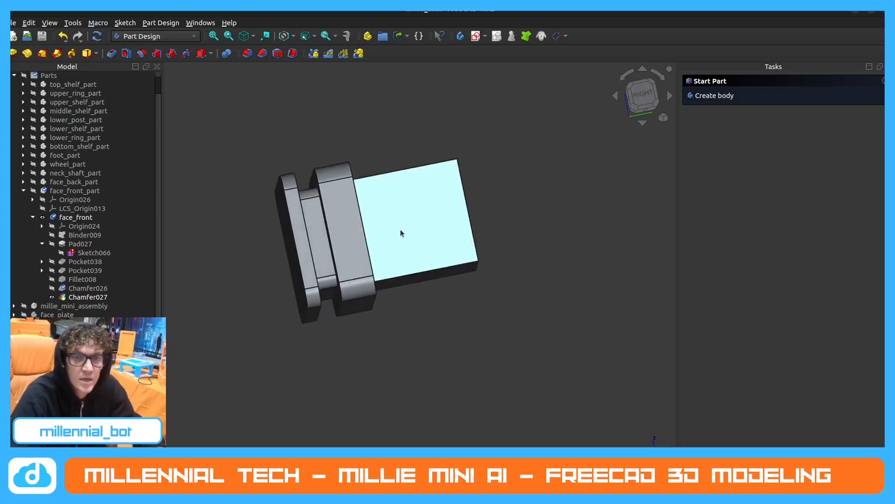
middle_drag(400, 233, 368, 239)
middle_drag(223, 257, 233, 264)
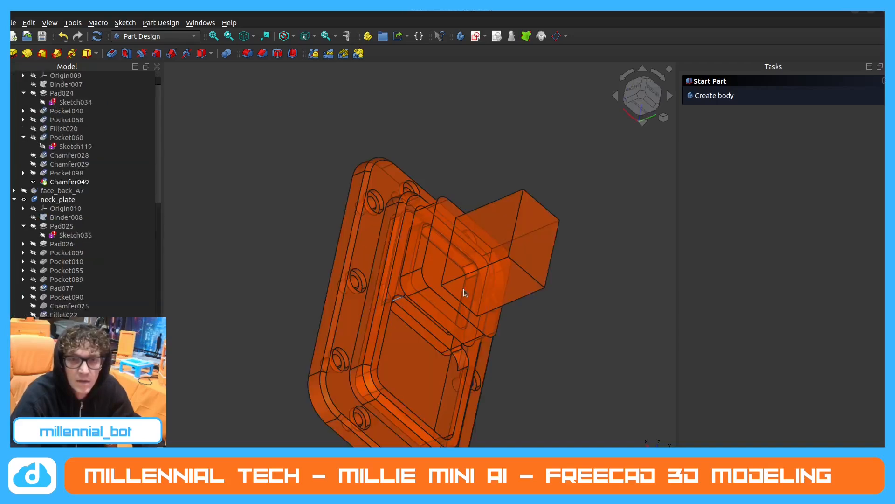
In robot1, display neck_top at Pocket107 to examine the round hole through its post.
middle_drag(315, 438, 393, 276)
scroll(56, 196, up, 1)
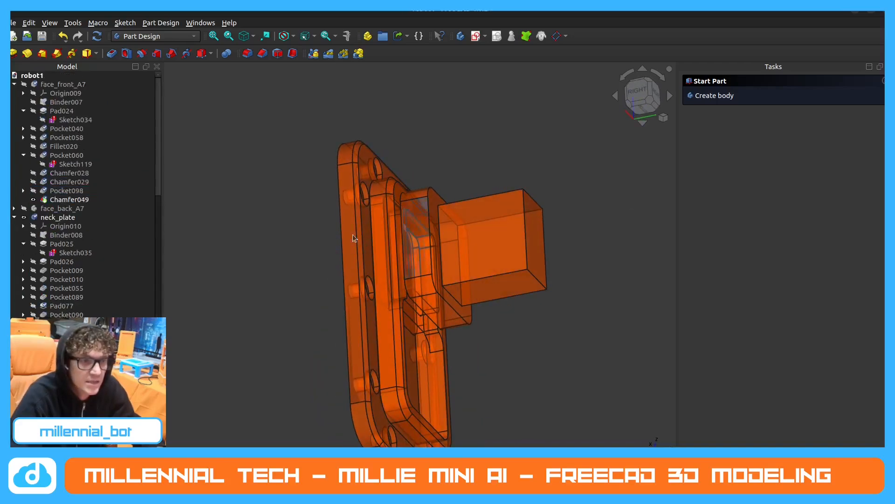
click(78, 218)
scroll(79, 224, down, 5)
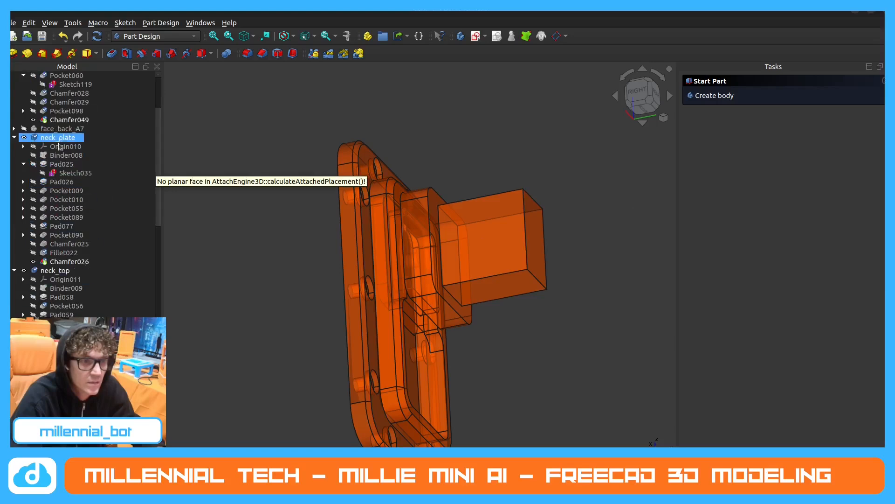
click(79, 314)
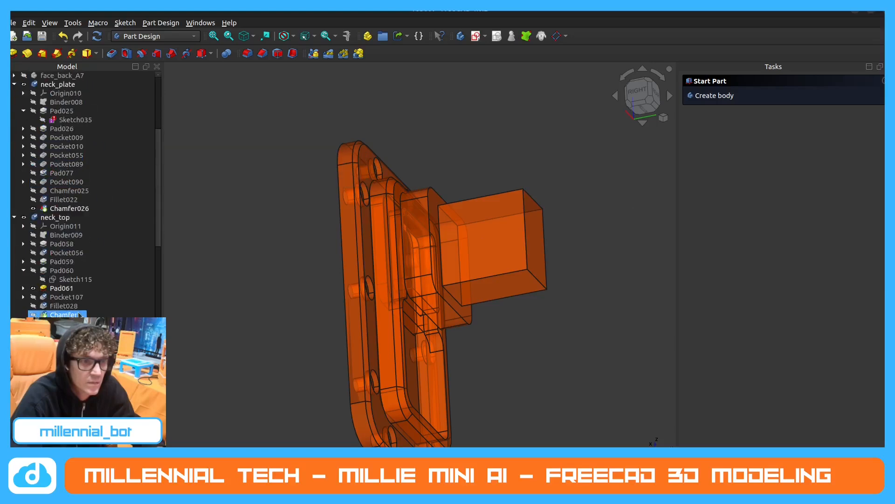
click(34, 298)
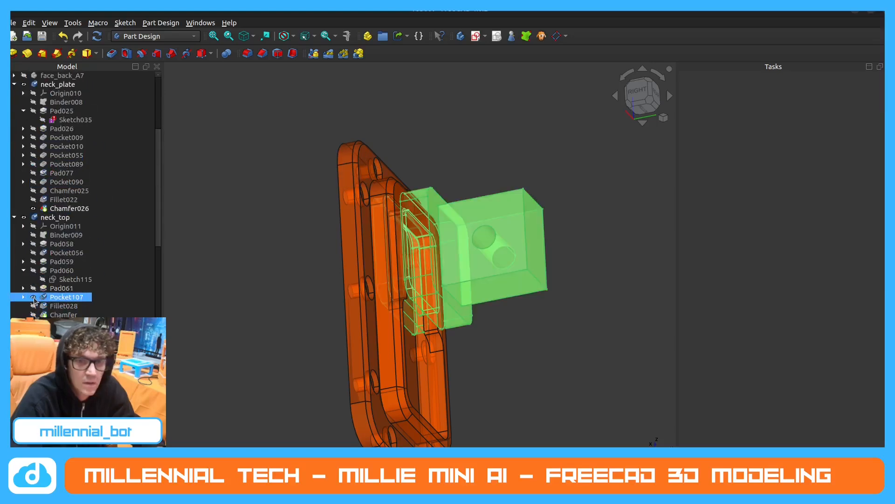
click(651, 244)
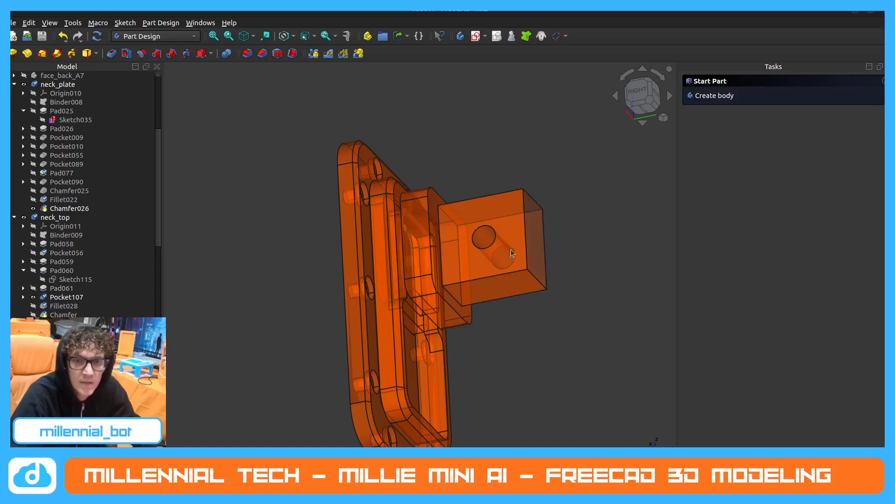
Open Sketch117 under Pocket107 and read the hole's diameter and its distance from the post's end.
click(24, 270)
click(23, 287)
click(56, 305)
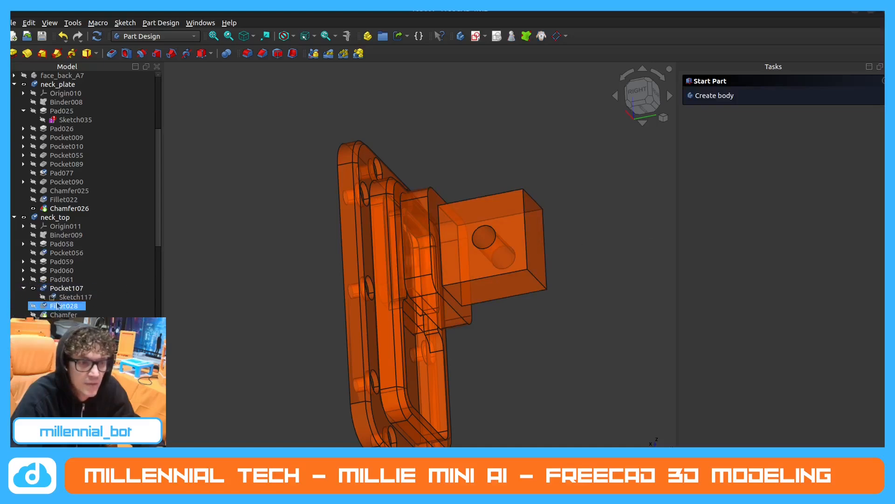
double_click(66, 297)
scroll(365, 273, up, 1)
scroll(370, 271, down, 4)
scroll(369, 133, up, 2)
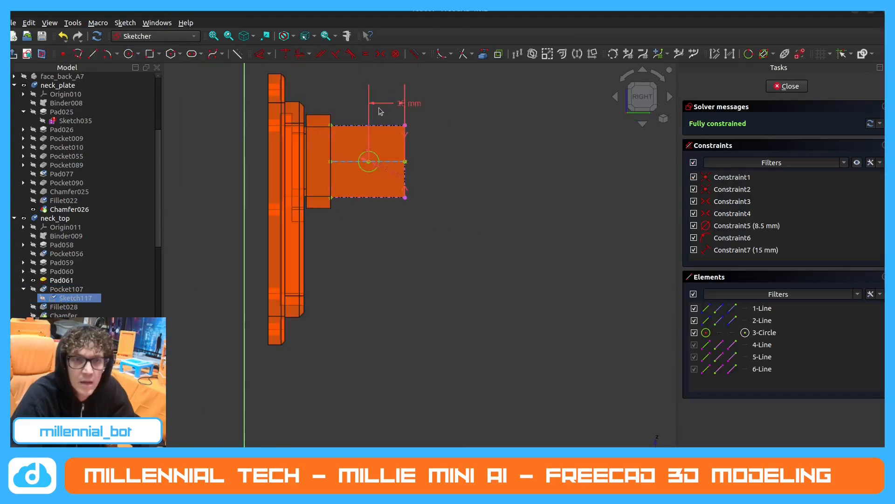
scroll(396, 114, up, 3)
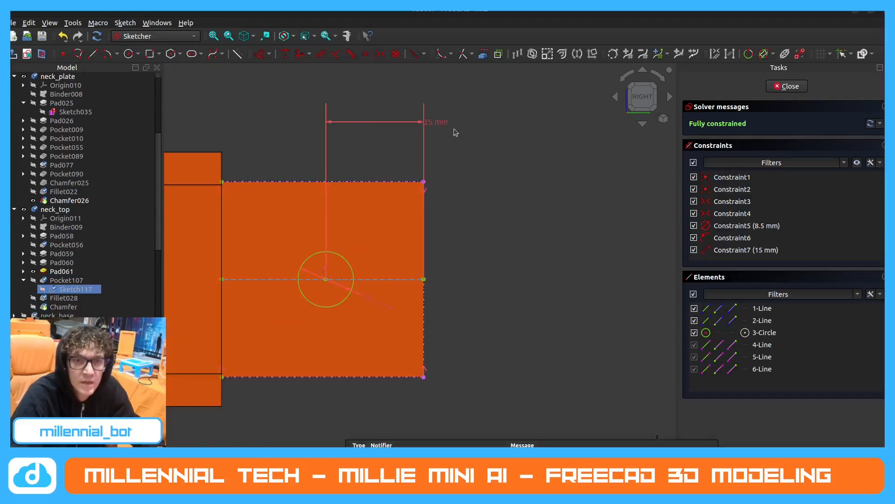
scroll(393, 219, down, 3)
middle_drag(374, 270, 348, 257)
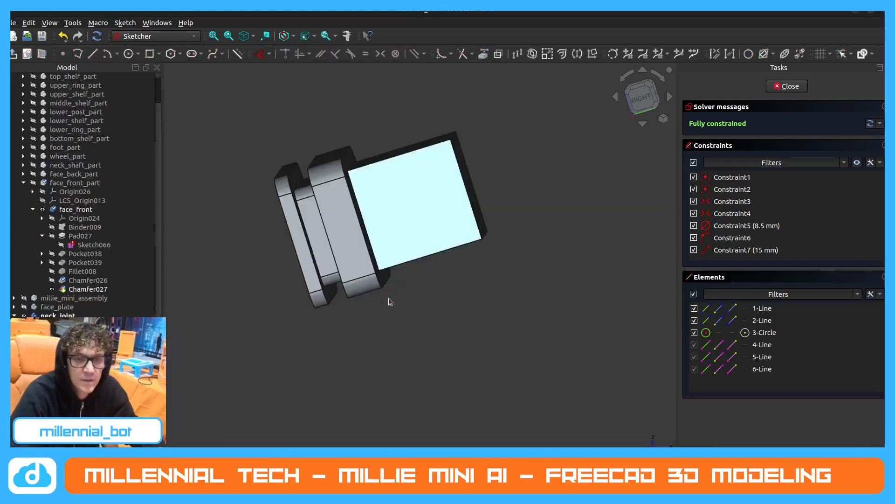
Back in millie_mini, close the reference sketch and start a new sketch on the post's side face.
middle_drag(388, 297, 412, 166)
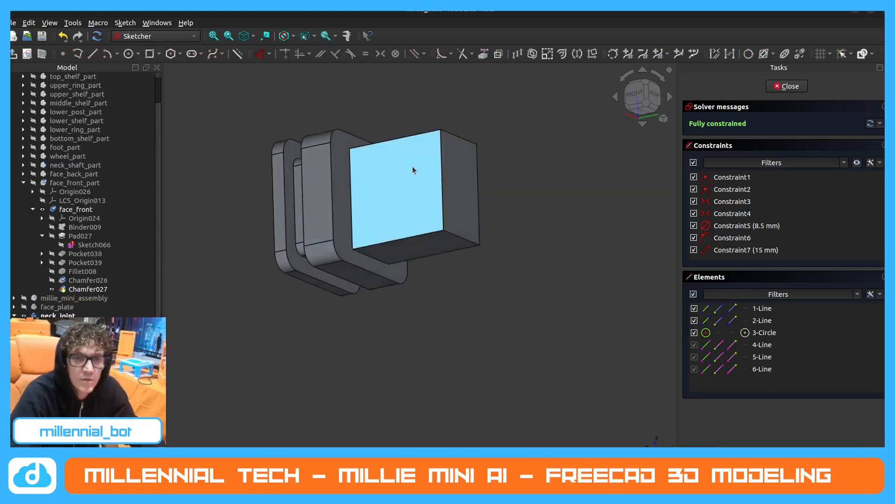
click(411, 184)
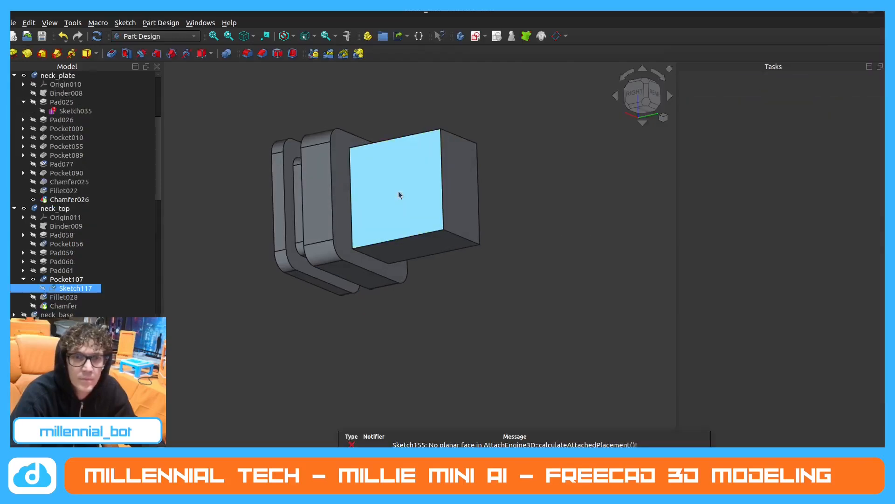
click(399, 194)
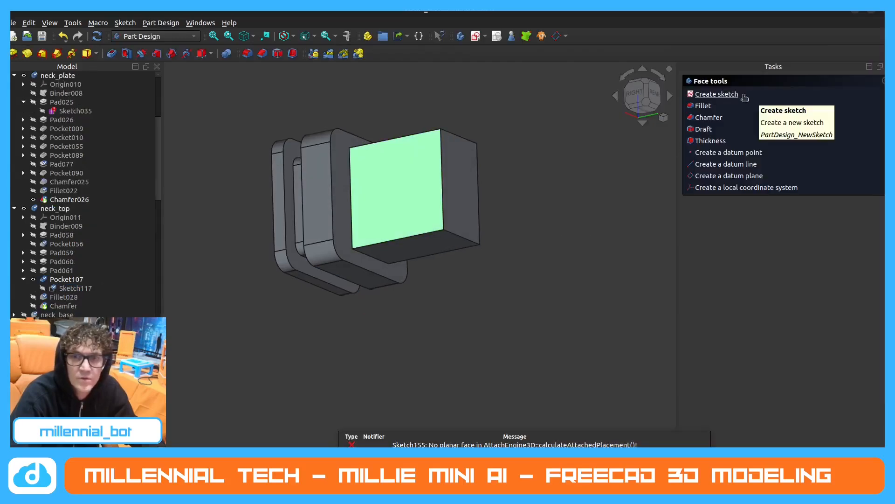
click(717, 92)
middle_drag(447, 212, 456, 172)
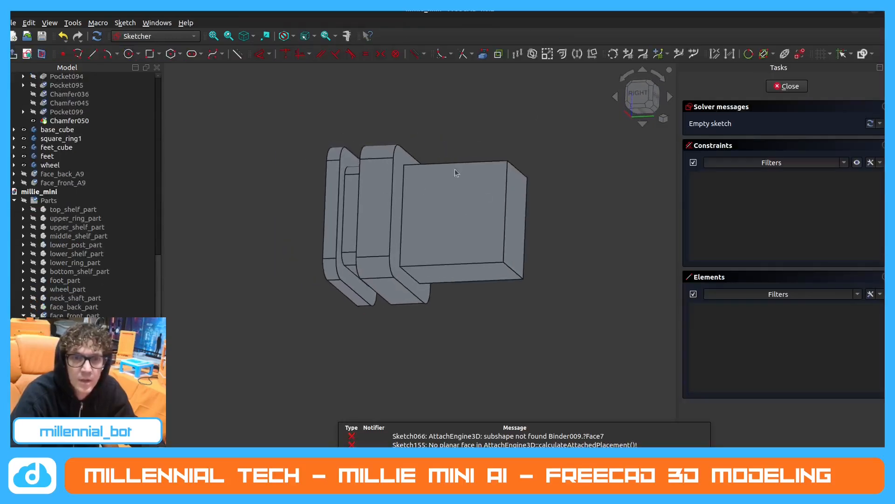
Project all four edges of the post's side face into the sketch as external geometry.
click(483, 54)
click(502, 162)
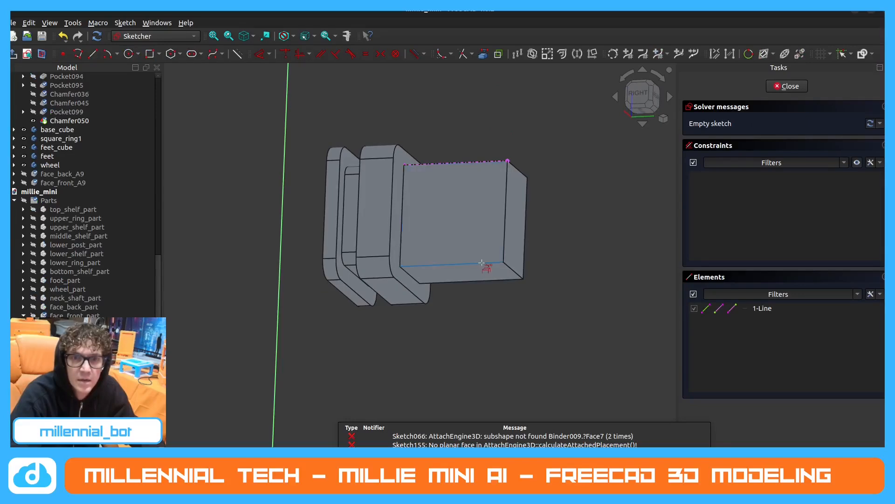
click(481, 262)
click(505, 237)
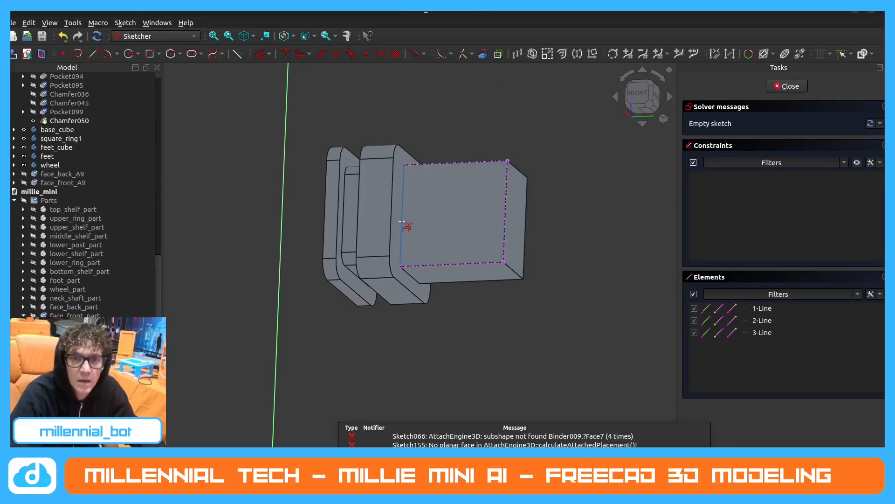
middle_drag(452, 200, 324, 208)
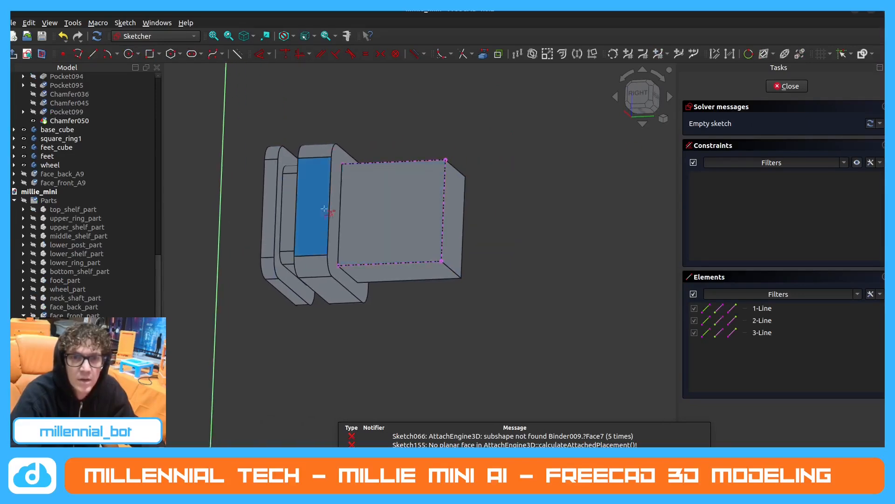
click(340, 213)
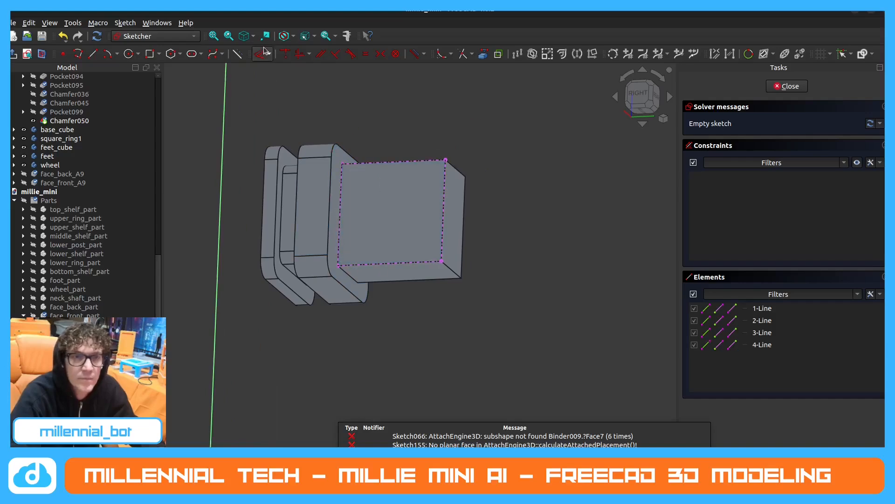
Draw a construction centreline along the post between the midpoints of its outer and inner end edges.
click(92, 54)
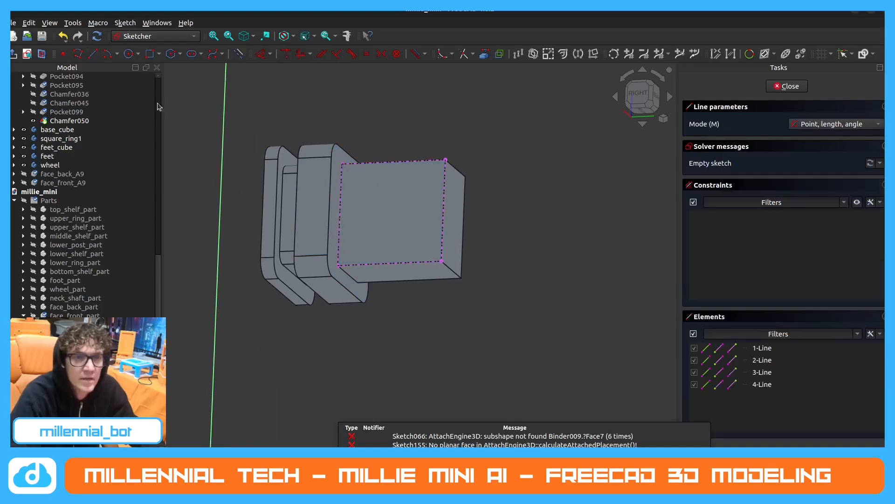
click(443, 210)
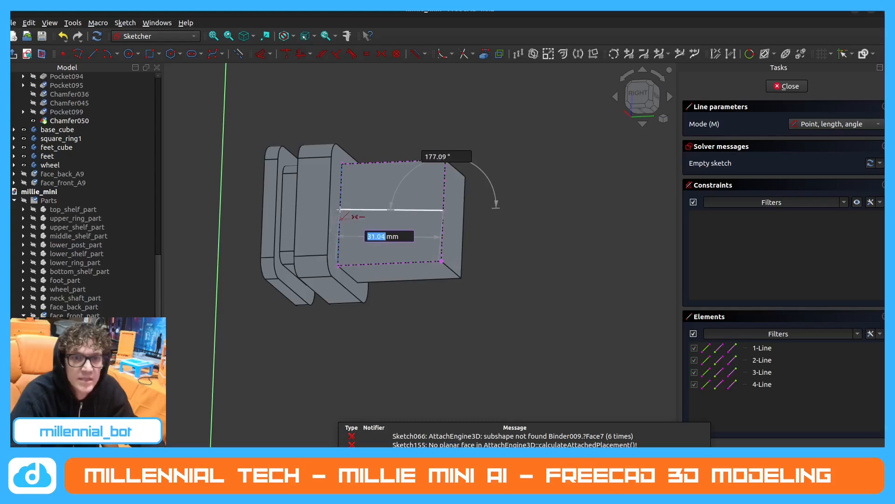
click(341, 212)
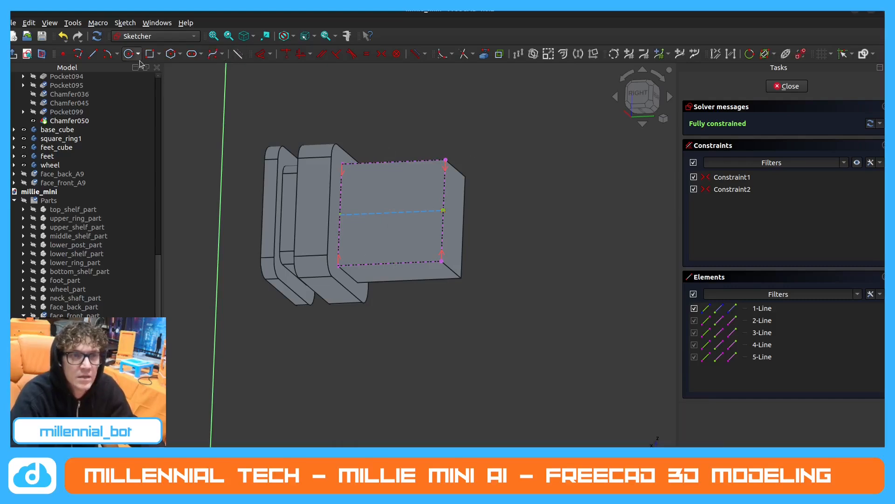
key(g)
key(c)
click(402, 212)
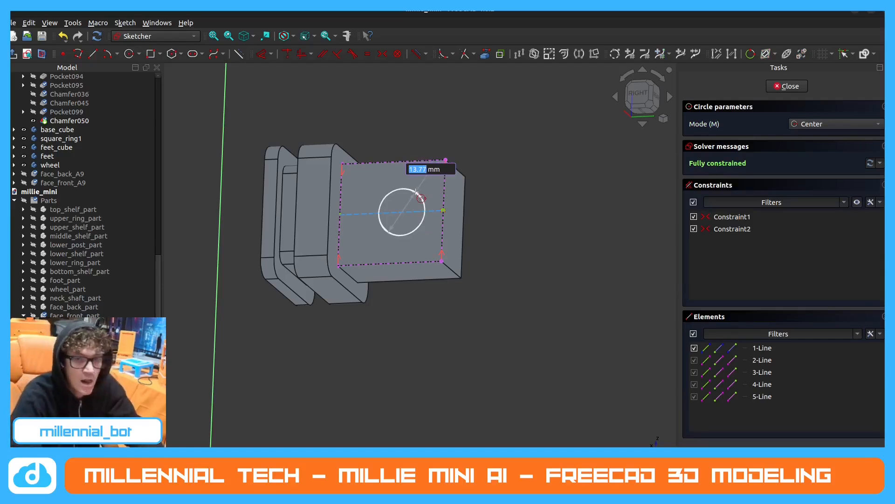
key(Escape)
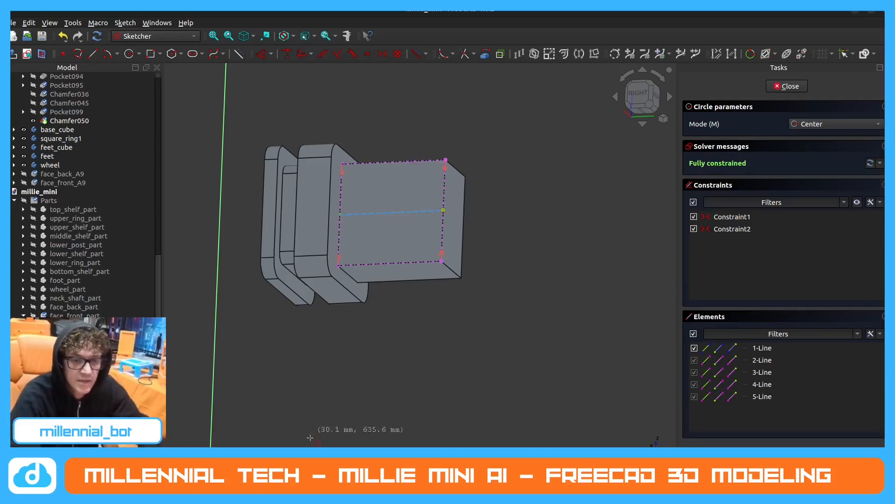
key(Escape)
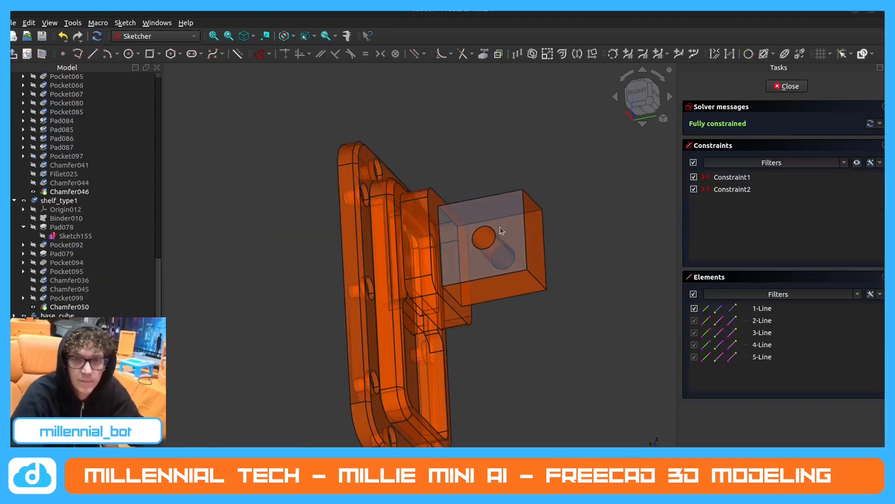
In robot1, close the open sketch and measure the radius of the round cross hole in neck_top's post.
click(791, 86)
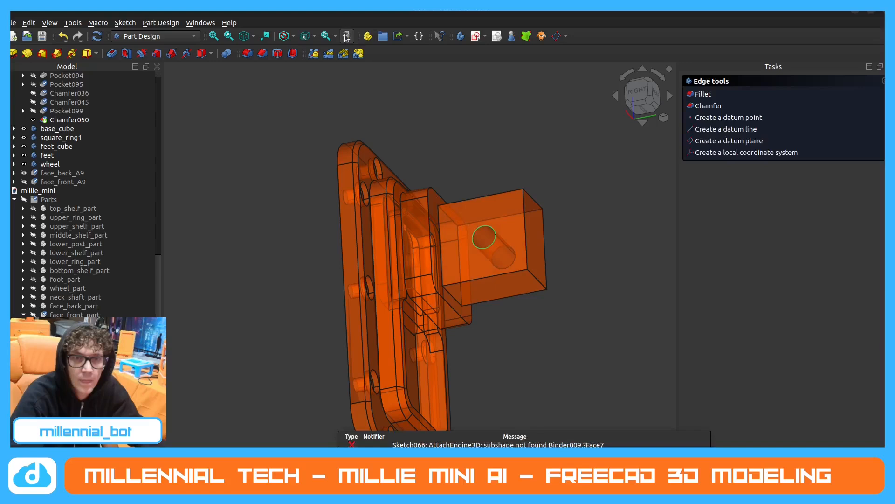
click(480, 243)
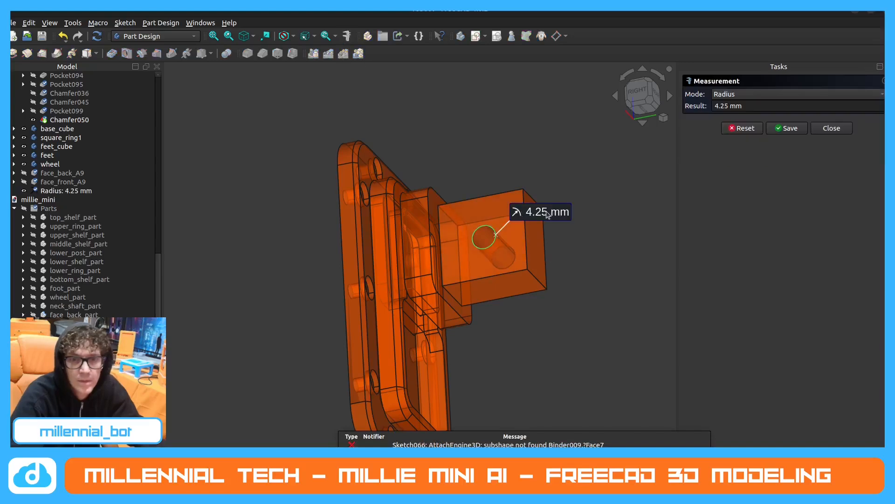
click(832, 127)
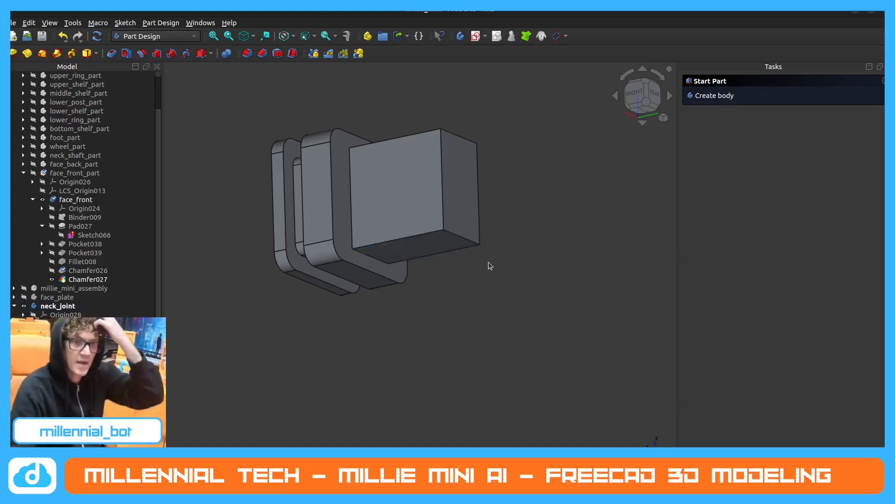
Reopen the sketch on the side face of millie_mini's neck_joint post and activate the centre circle tool.
click(429, 173)
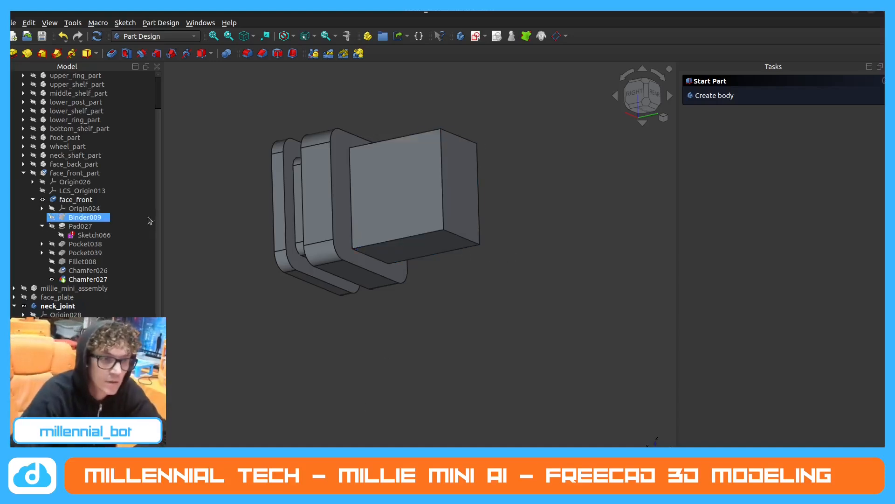
click(393, 197)
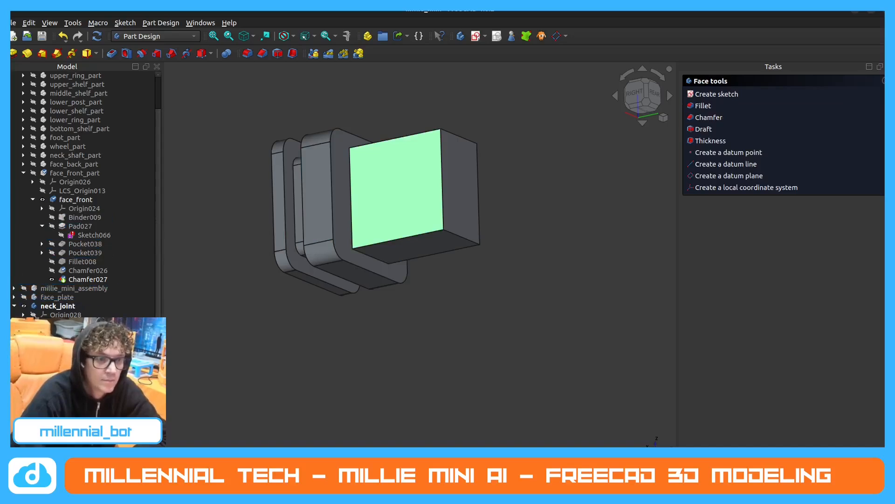
double_click(70, 359)
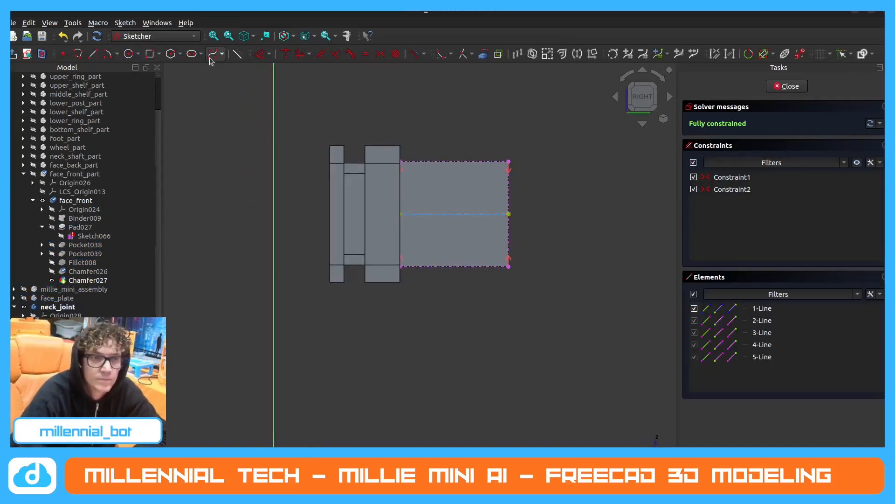
click(128, 54)
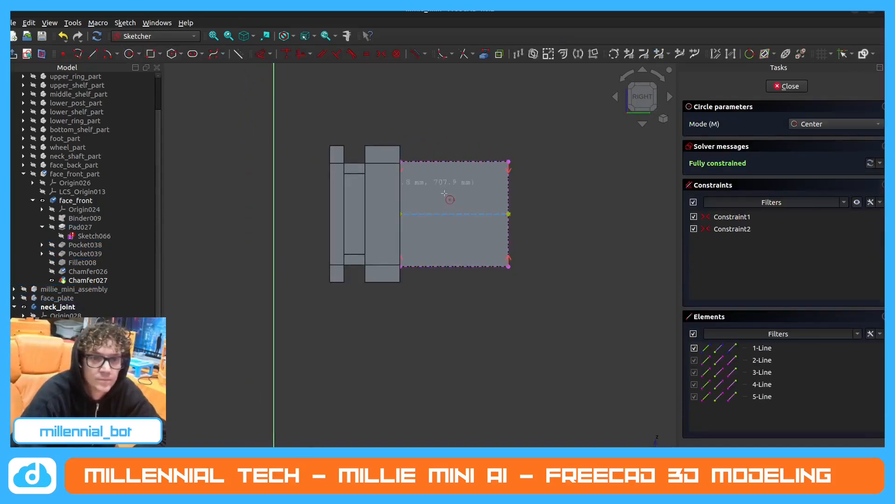
click(475, 214)
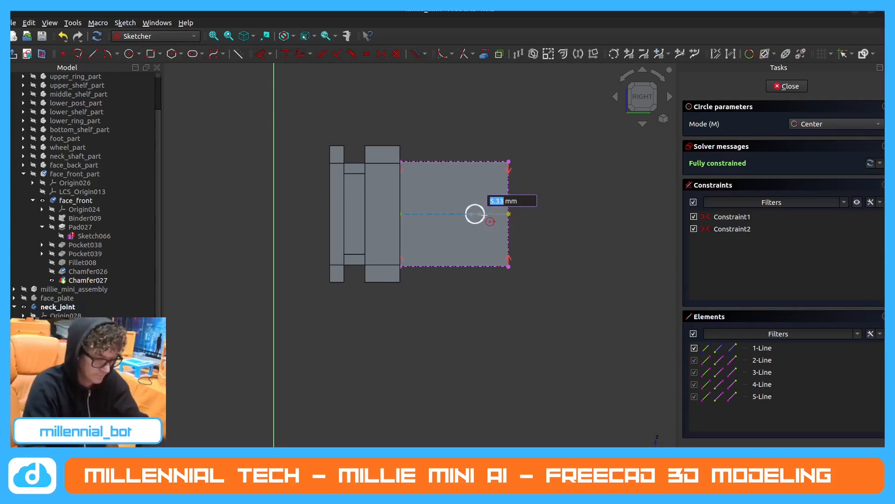
text(0.5)
key(Return)
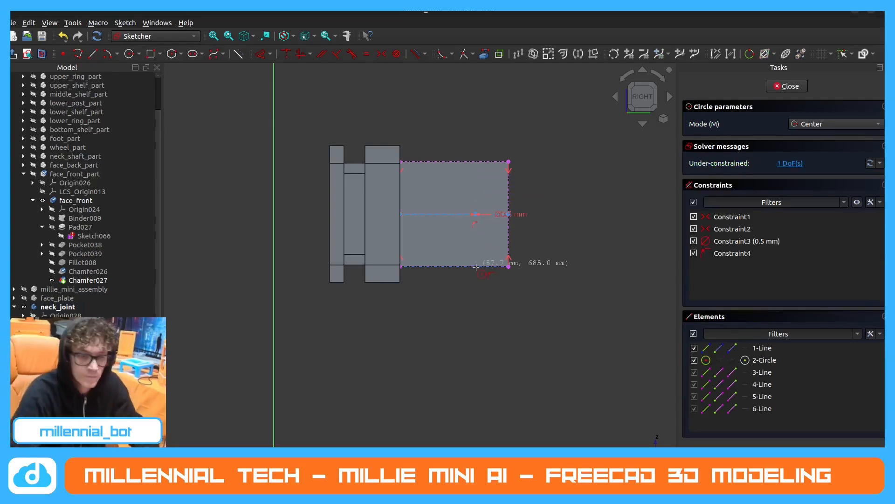
key(ctrl+z)
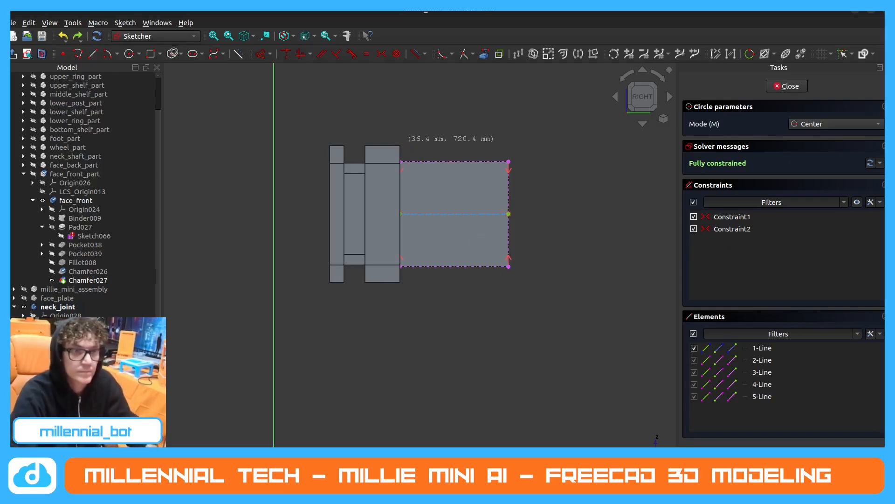
Draw a circle of 8.4 mm diameter centred on the post's construction centreline.
click(468, 214)
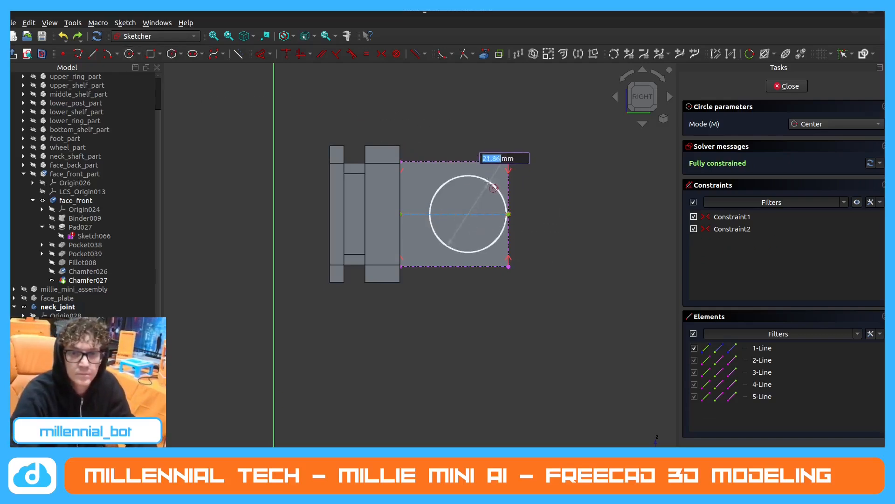
text(8)
text(.4)
key(Return)
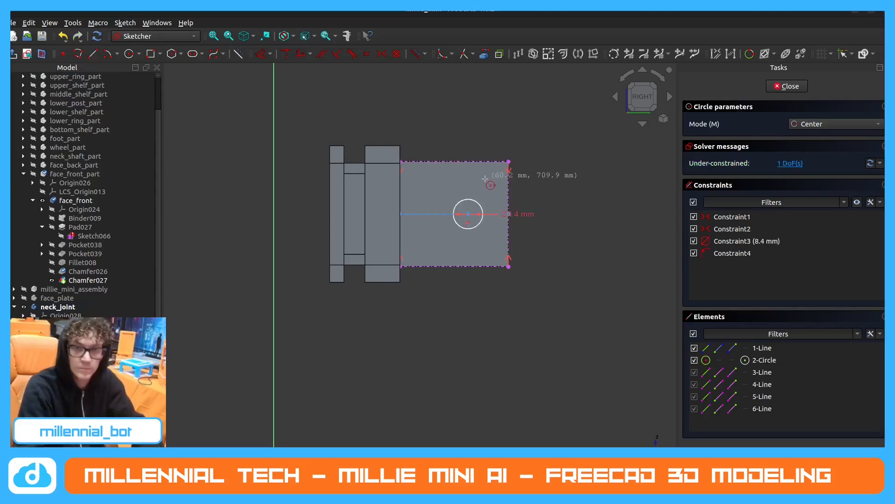
key(Escape)
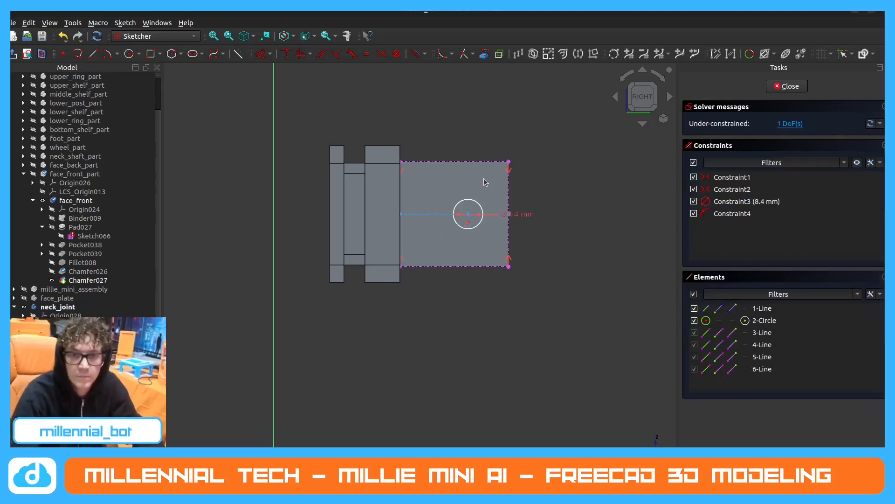
Set the circle's diameter constraint to 8.5 mm.
double_click(520, 212)
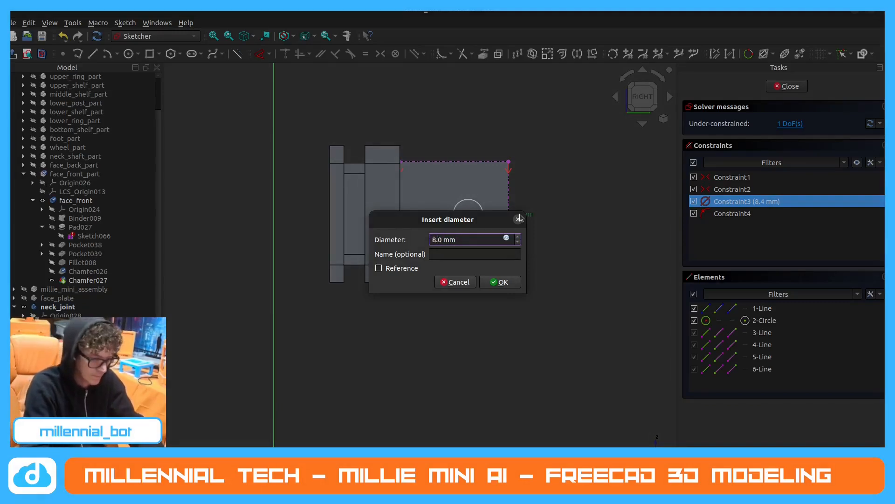
text(5)
key(Return)
right_click(519, 213)
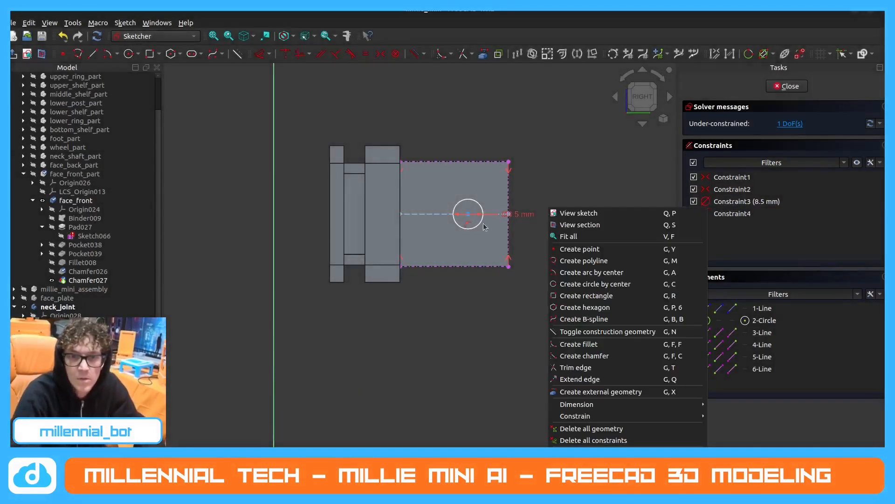
click(581, 160)
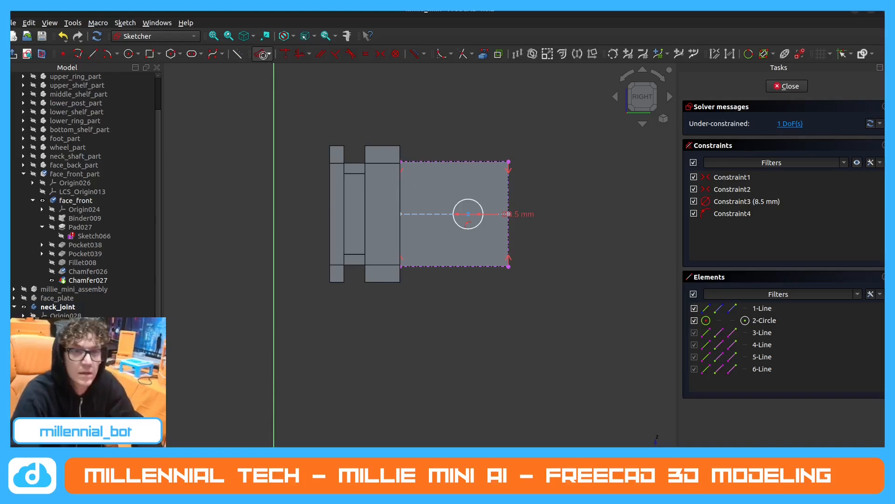
scroll(481, 224, up, 3)
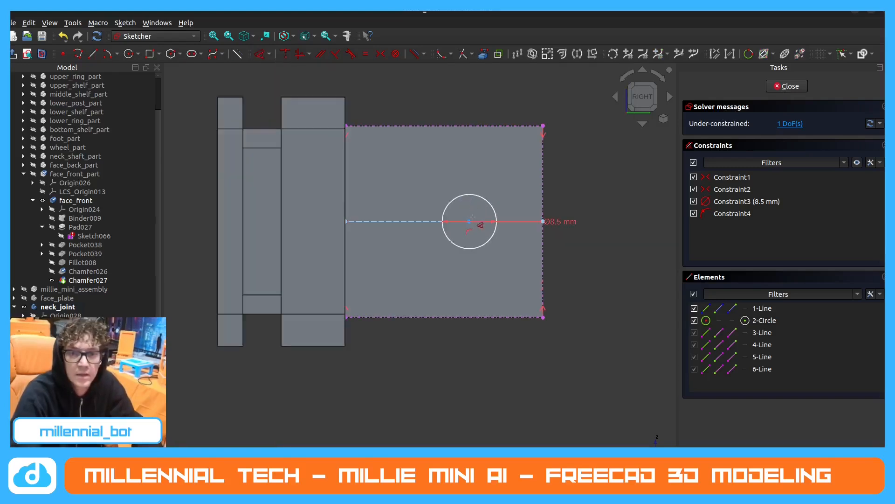
click(542, 193)
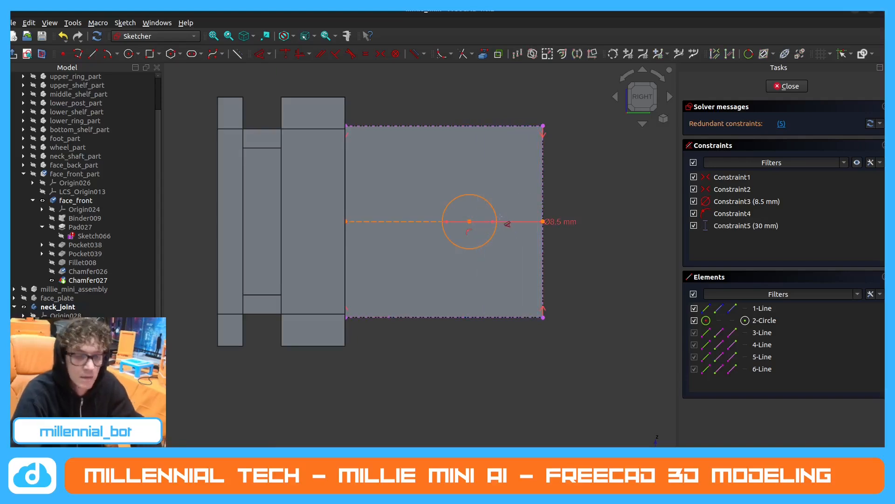
key(ctrl+z)
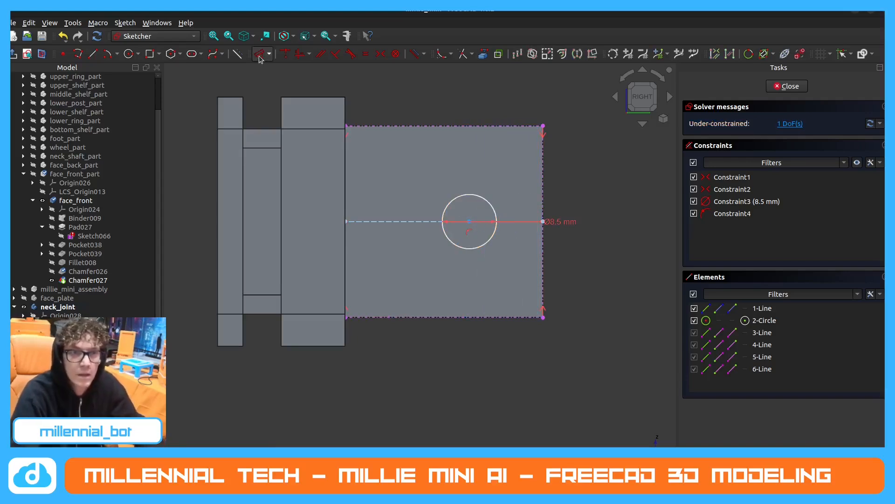
Constrain the circle's centre 15 mm from the post's outer end edge.
click(470, 226)
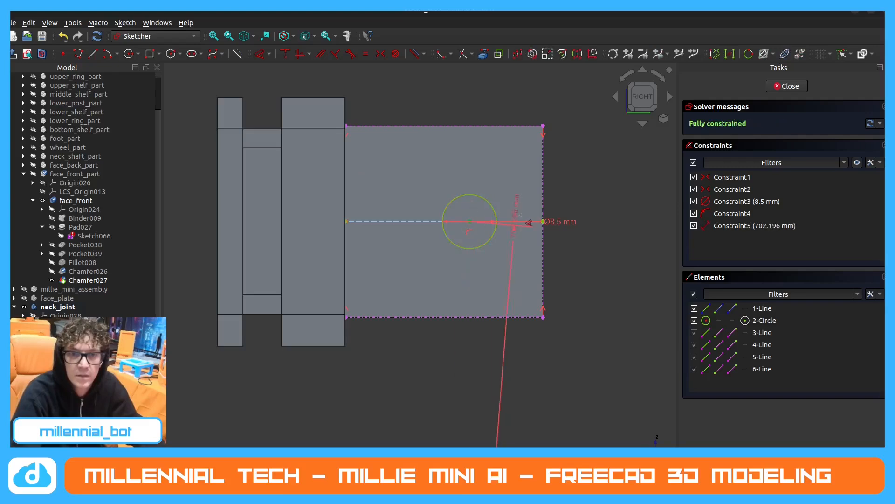
click(543, 200)
click(490, 172)
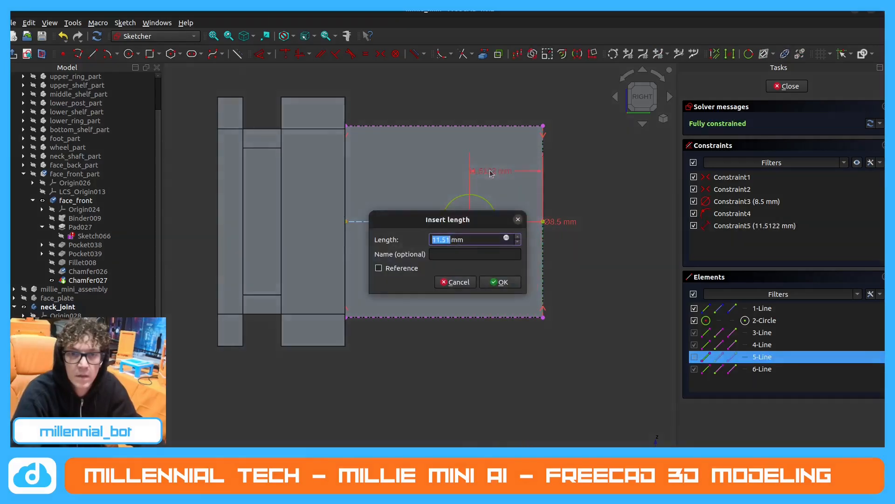
text(15)
key(Return)
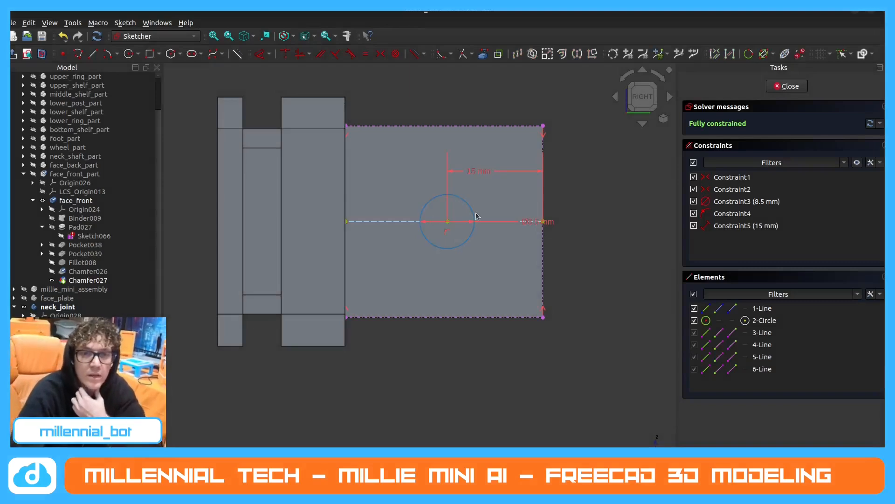
click(269, 55)
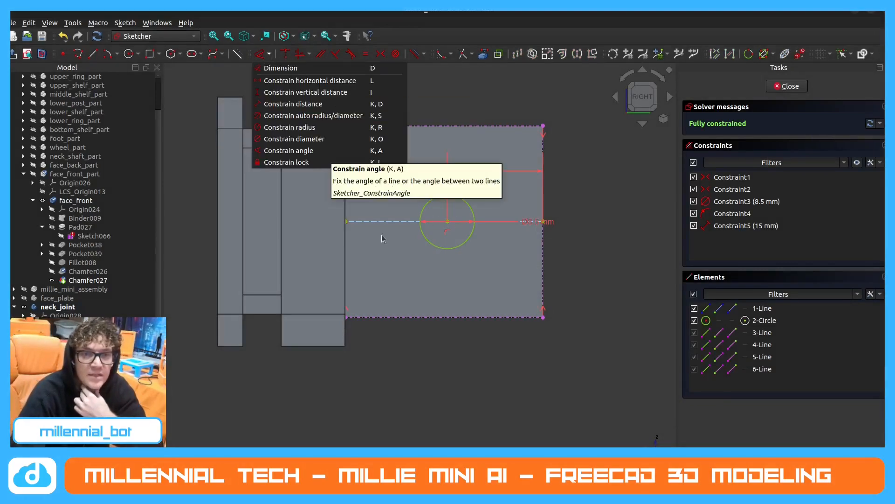
click(382, 213)
middle_drag(387, 209, 358, 194)
click(262, 54)
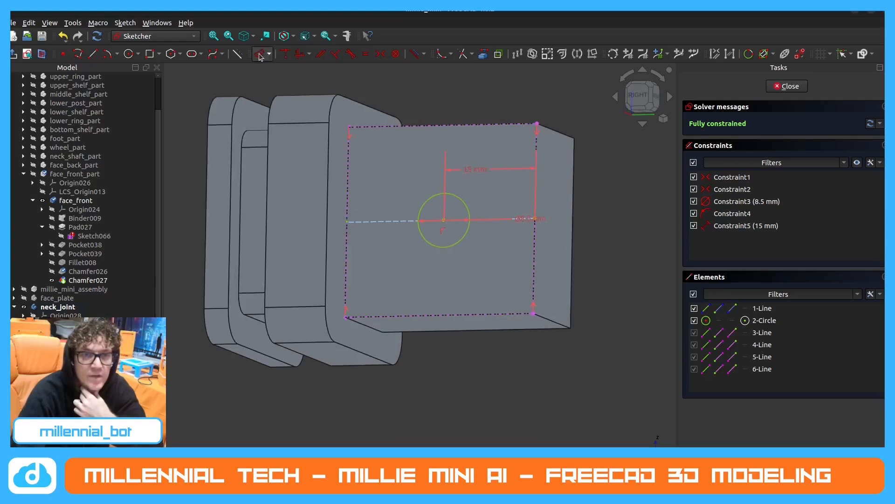
click(445, 227)
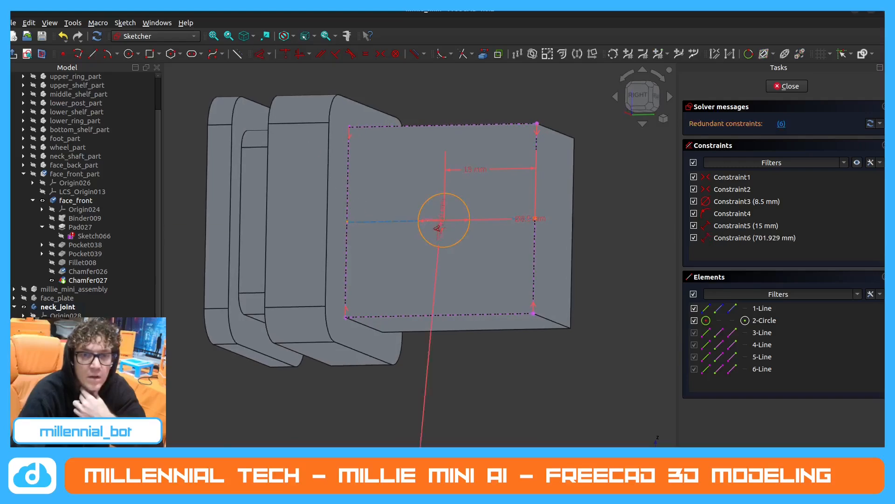
click(349, 183)
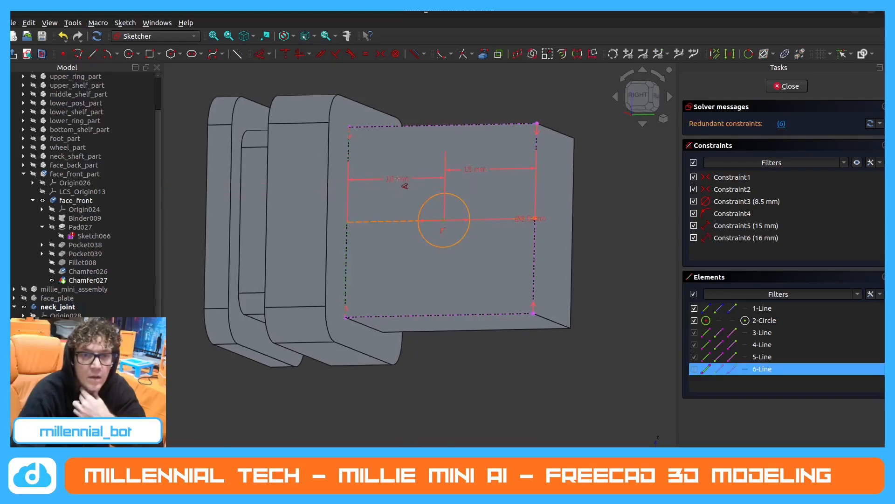
key(Escape)
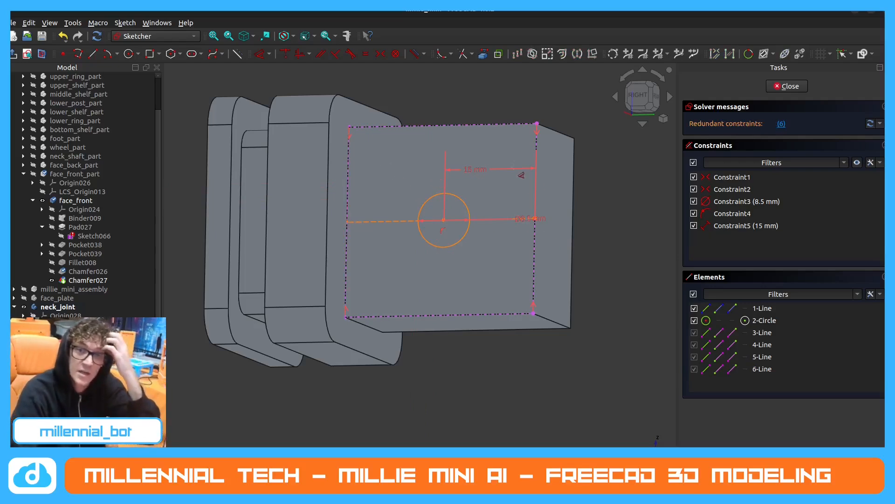
Undo the circle's distance constraint, constrain its centre 15 mm from the post's outer end edge again, and close the sketch.
key(ctrl+z)
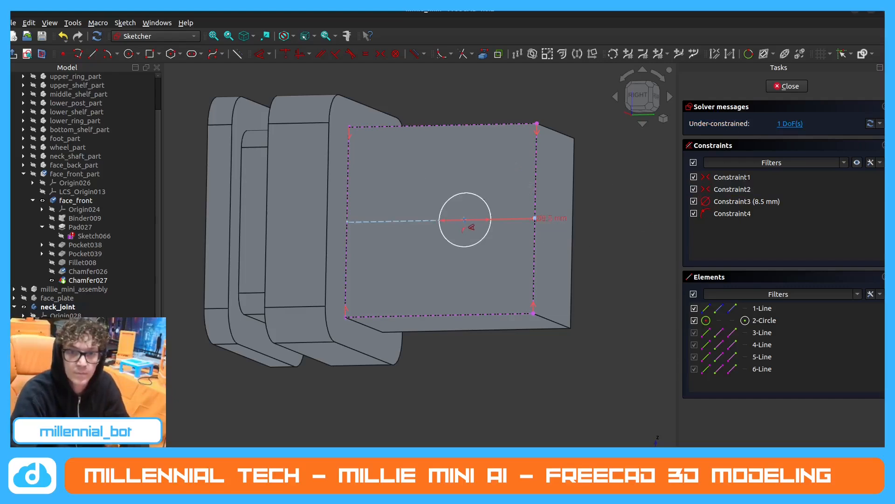
click(471, 227)
click(536, 193)
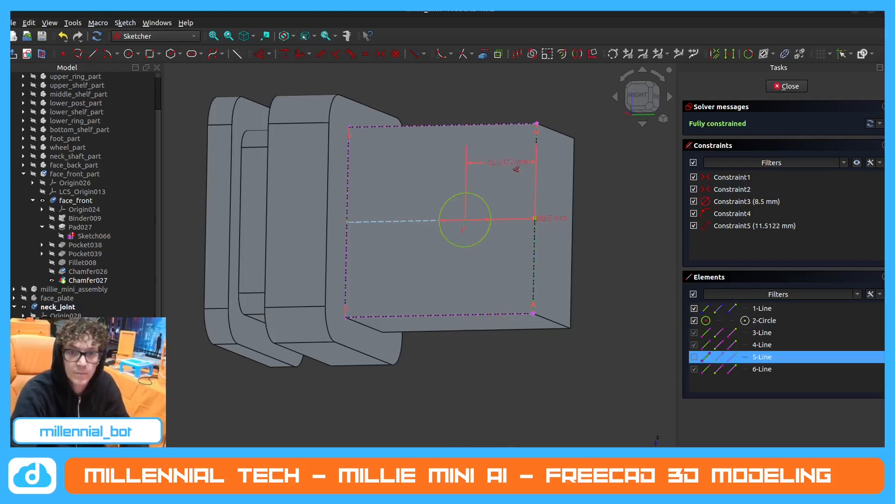
click(506, 169)
text(15)
key(Return)
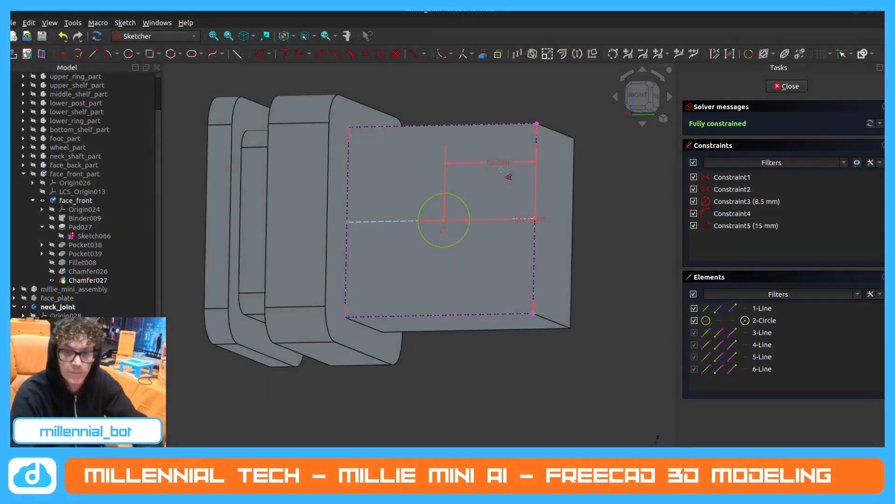
click(787, 86)
Cut the circle sketch through the neck_joint post with a Pocket of type Through all.
scroll(460, 216, down, 2)
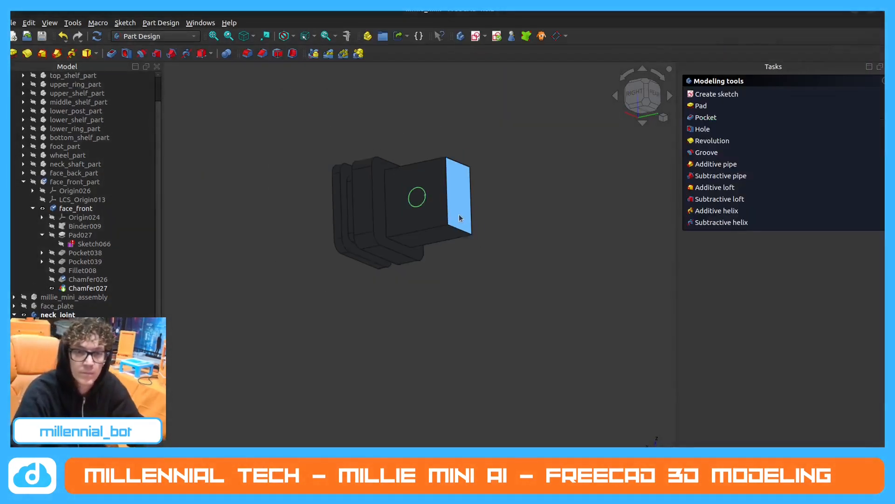
scroll(327, 153, up, 3)
click(495, 148)
middle_drag(495, 151, 494, 348)
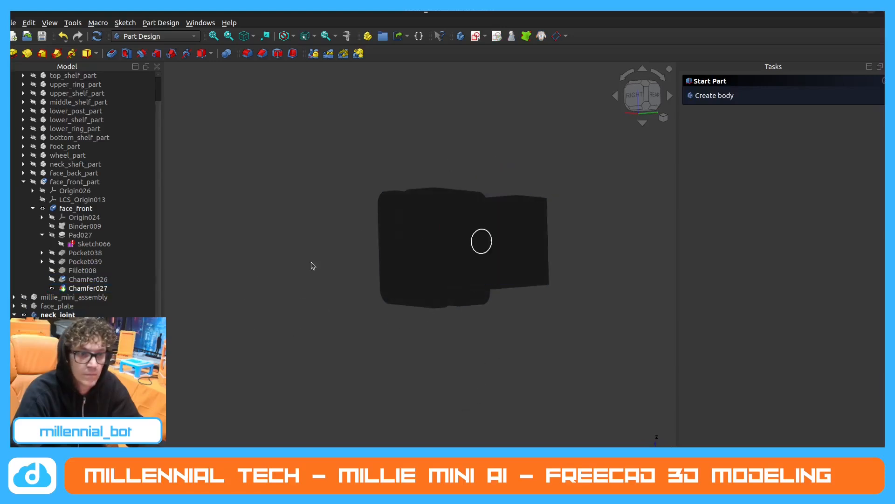
scroll(80, 261, down, 1)
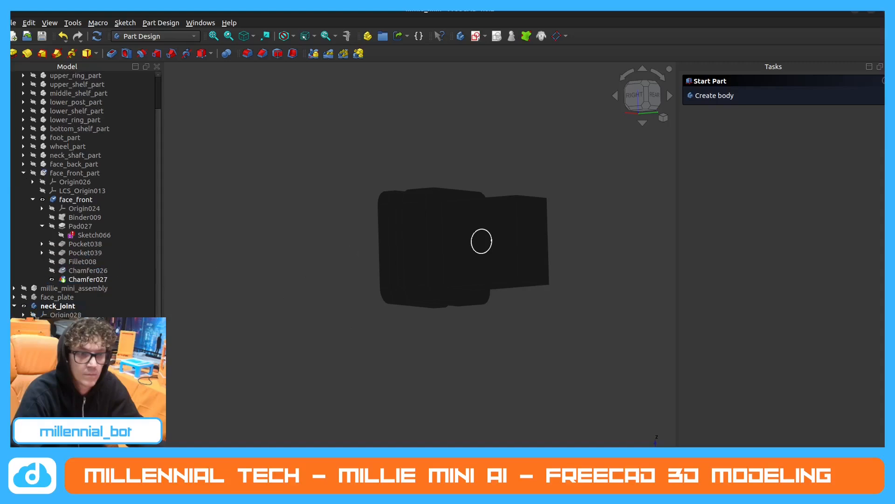
click(482, 242)
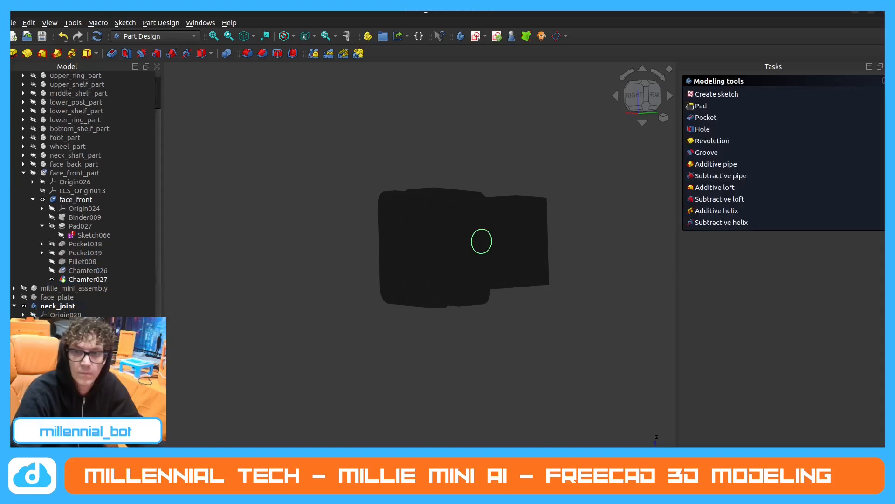
click(705, 118)
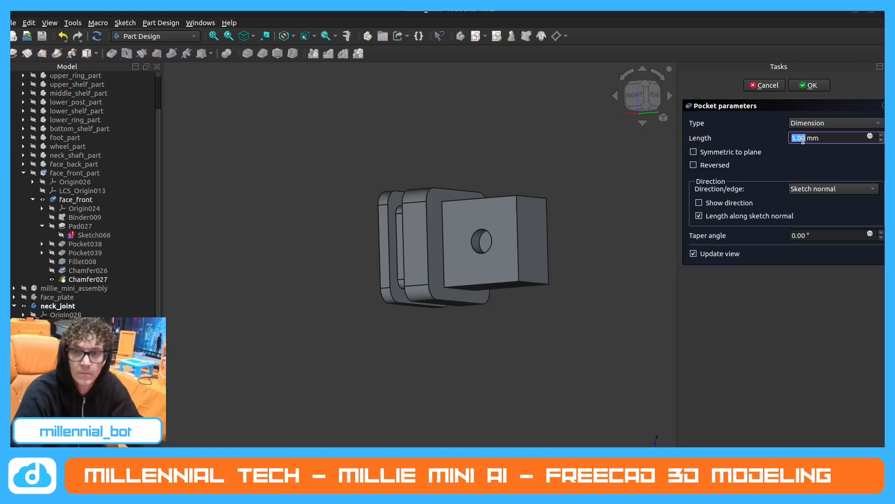
click(840, 124)
click(820, 135)
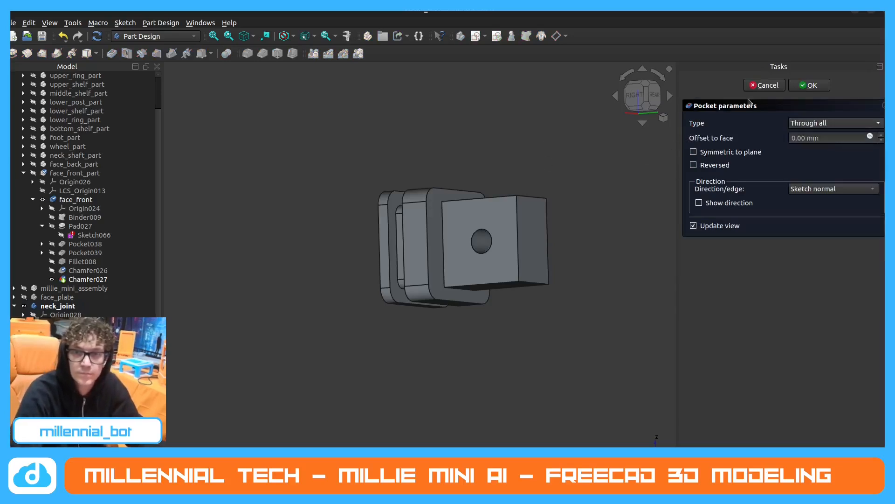
click(811, 86)
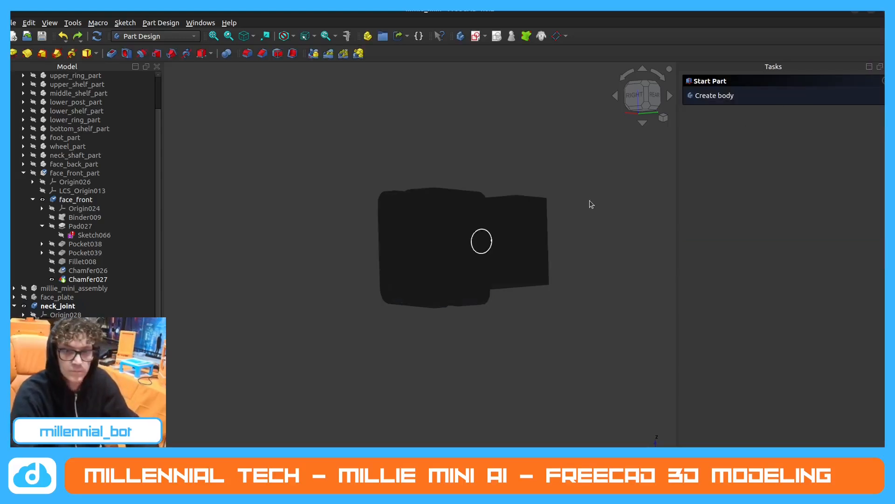
click(86, 289)
scroll(348, 282, down, 3)
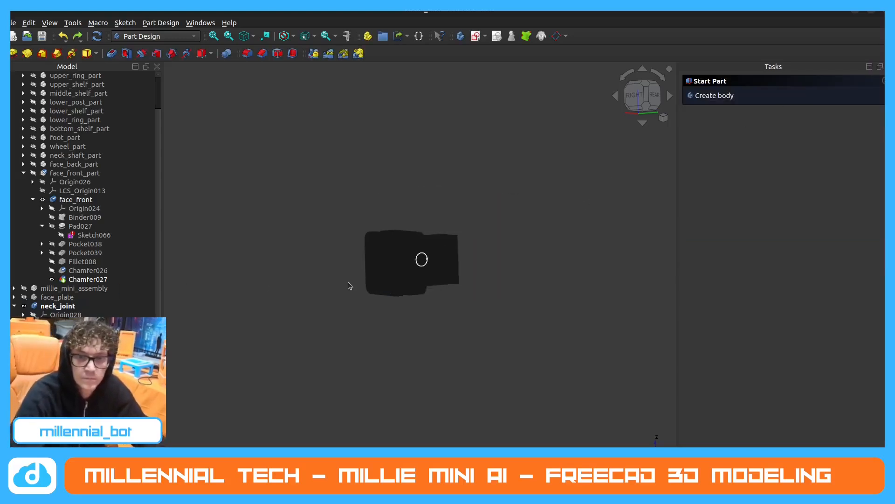
middle_drag(391, 292, 396, 188)
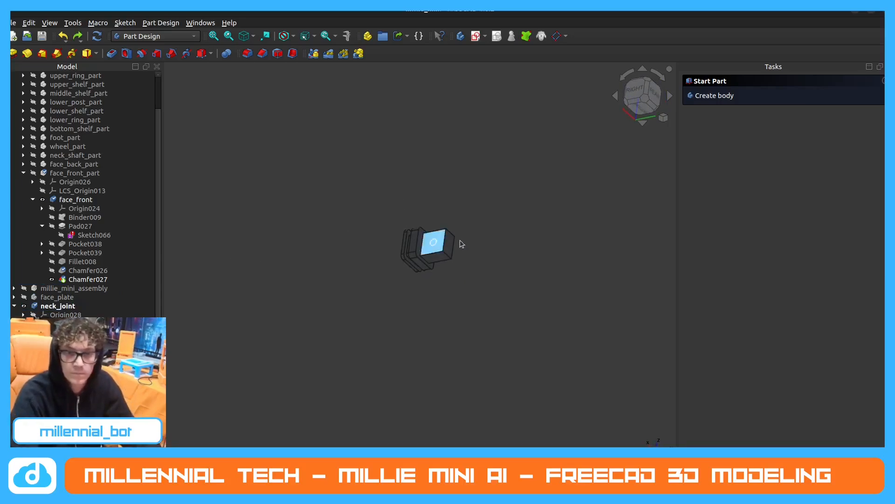
middle_drag(456, 235, 372, 224)
click(66, 324)
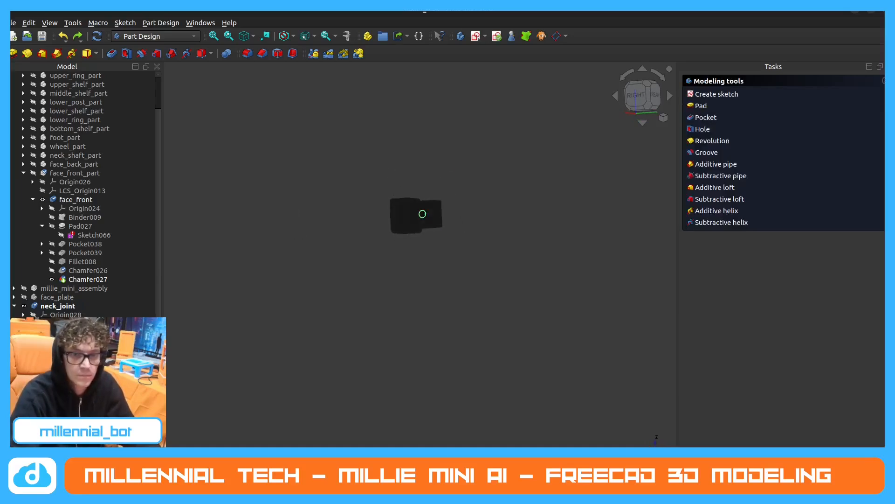
key(Delete)
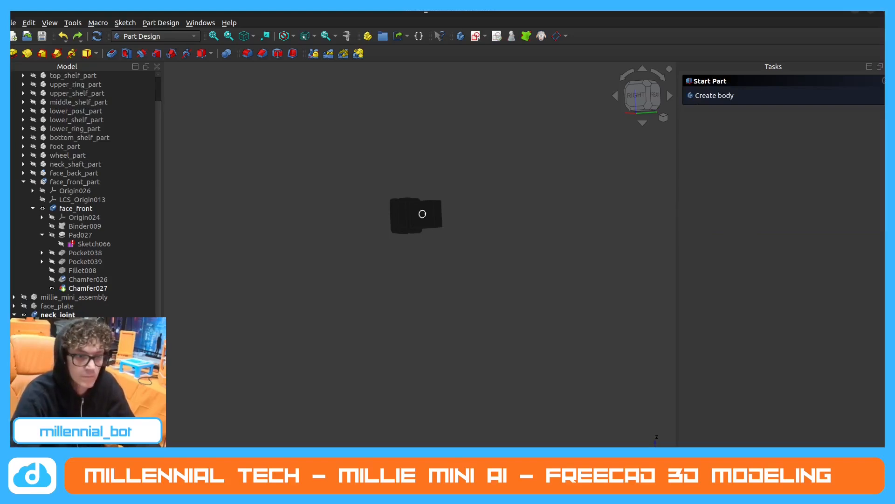
scroll(83, 194, down, 1)
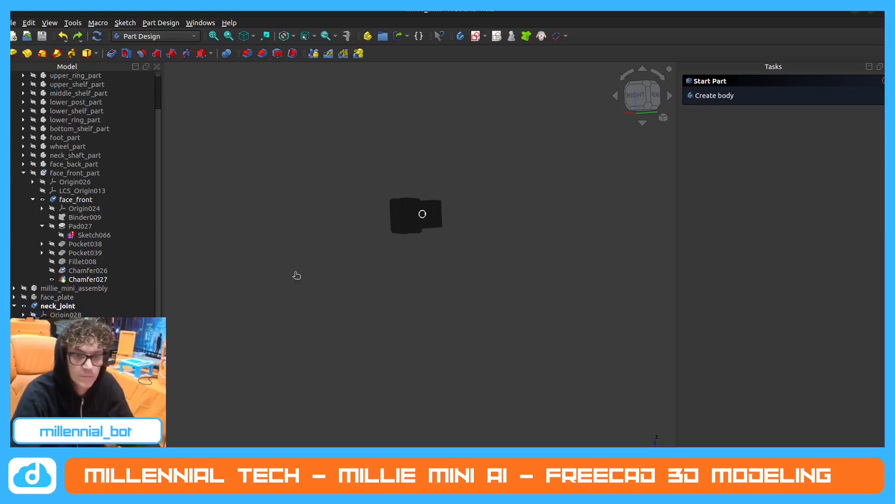
middle_drag(408, 234, 402, 270)
scroll(390, 213, up, 4)
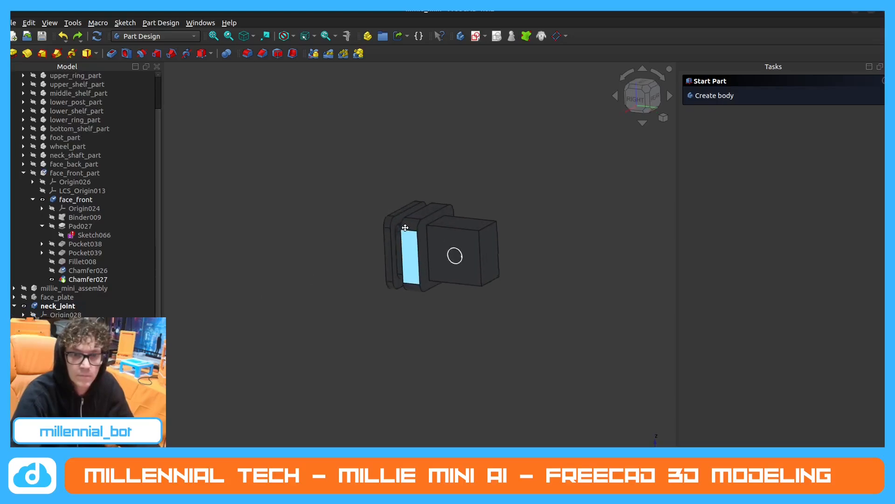
scroll(405, 228, down, 1)
Set both the ambient and diffuse colours of the neck_joint body's appearance to orange (#ff5500).
click(66, 307)
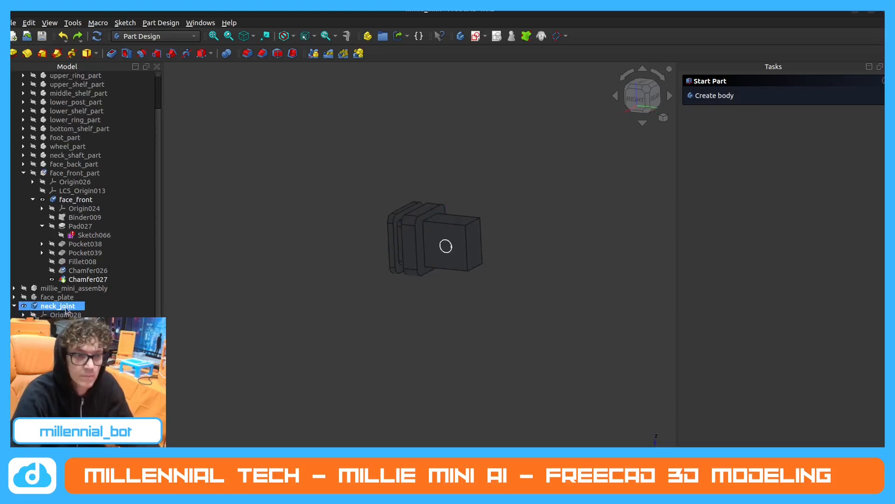
right_click(66, 307)
click(140, 113)
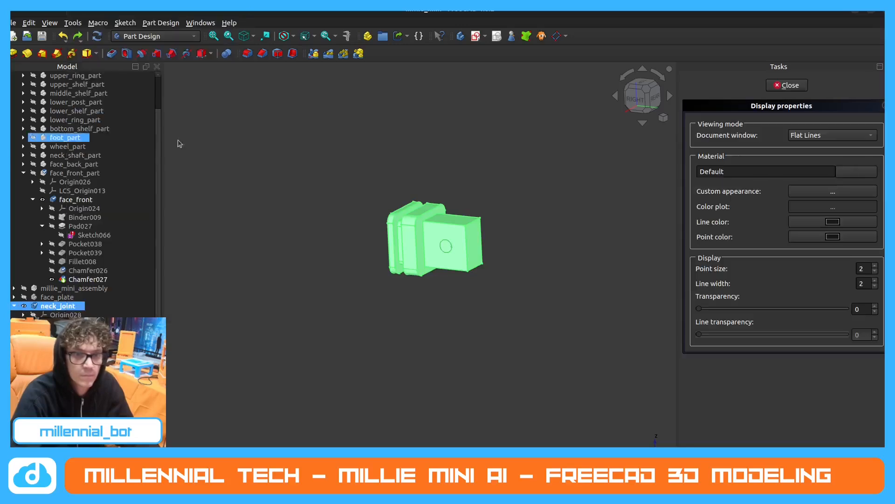
click(856, 171)
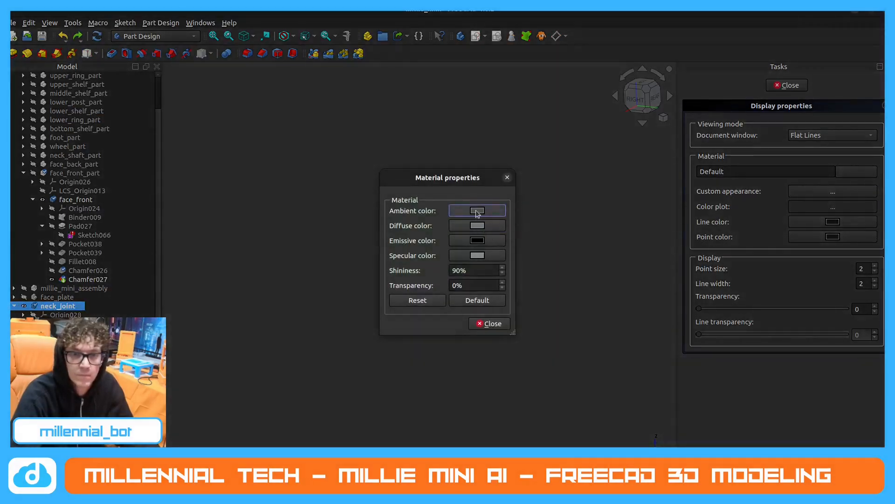
click(477, 210)
click(371, 212)
click(551, 354)
click(477, 226)
click(371, 212)
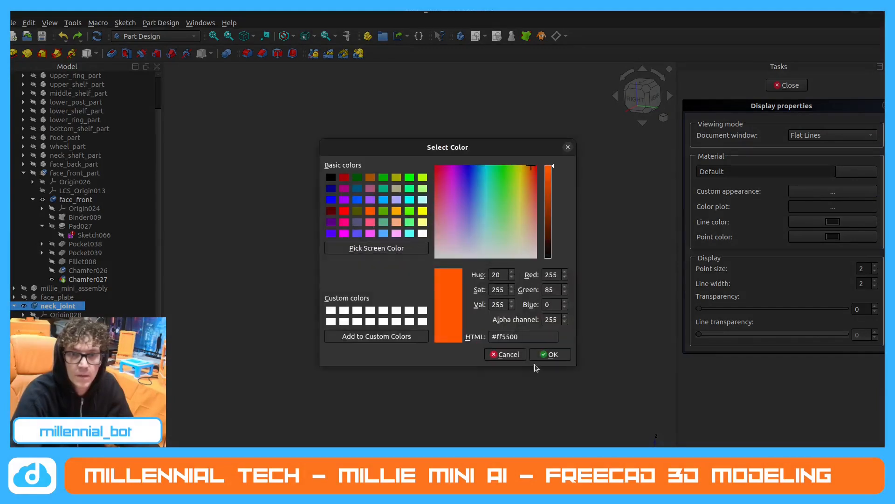
click(549, 354)
click(487, 323)
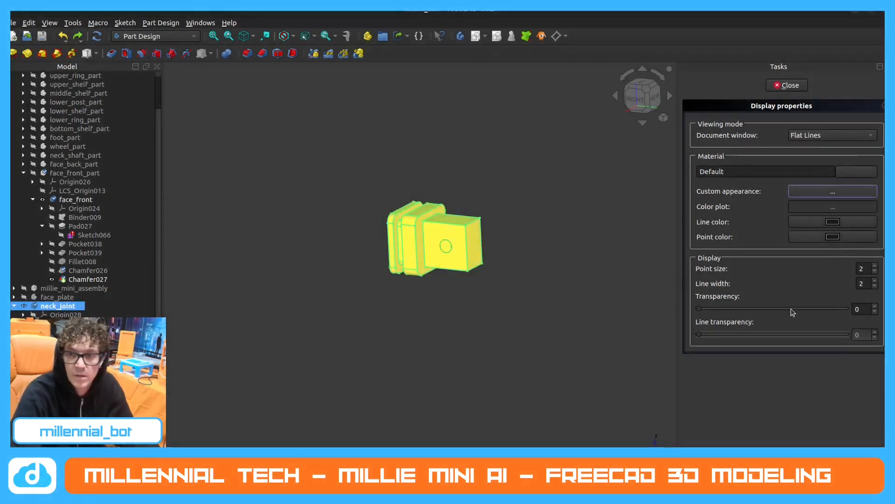
Make the neck_joint body semi-transparent, close its display properties and clear the selection.
click(791, 309)
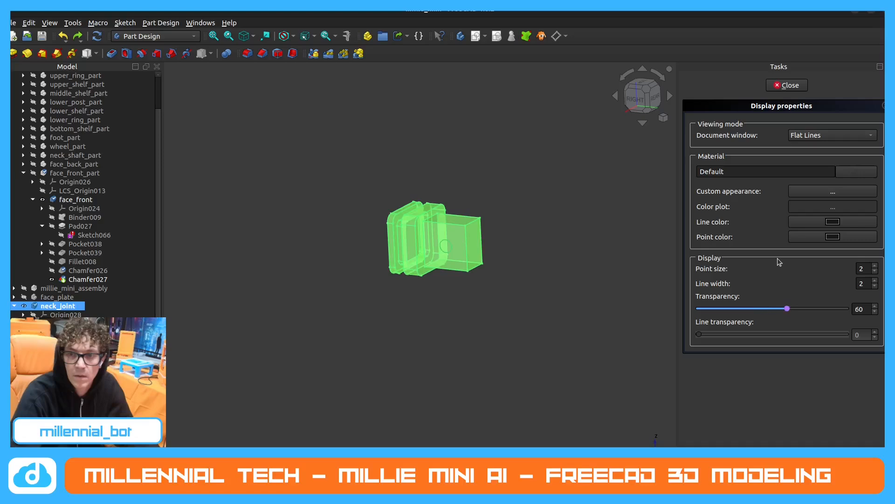
click(774, 307)
click(804, 88)
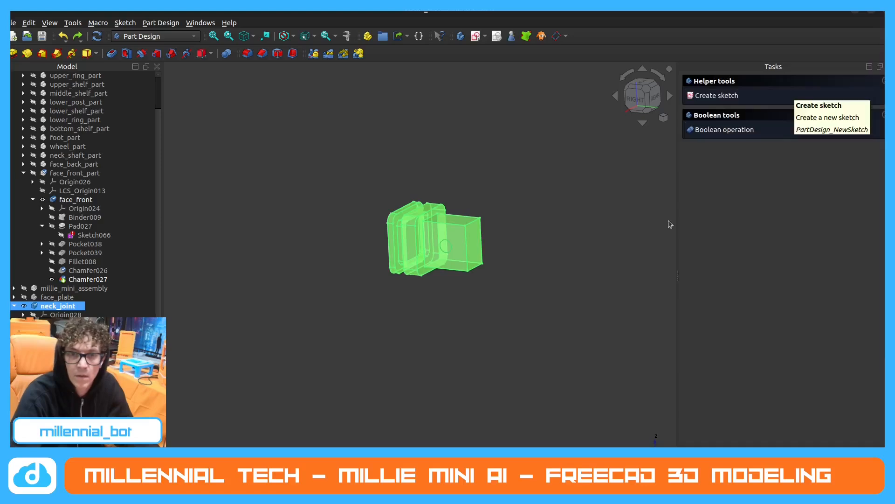
click(567, 276)
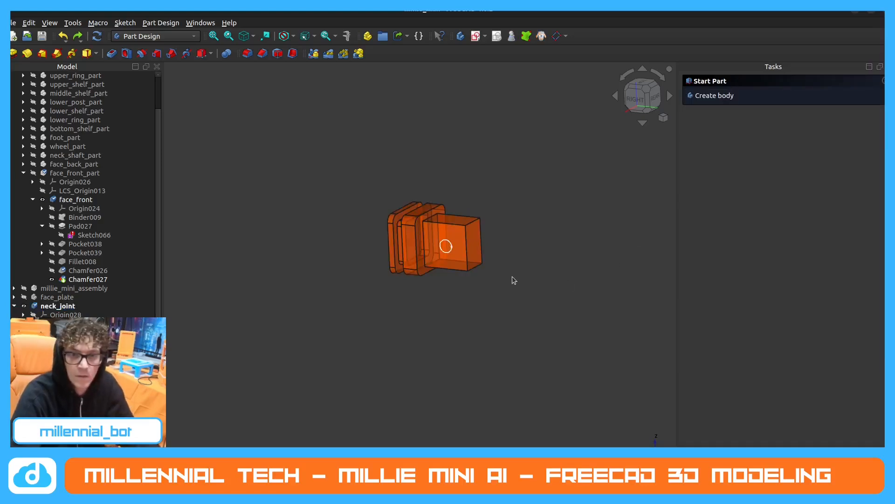
Pocket the circle sketch on the post's side face using the Through all type.
middle_drag(512, 276, 451, 298)
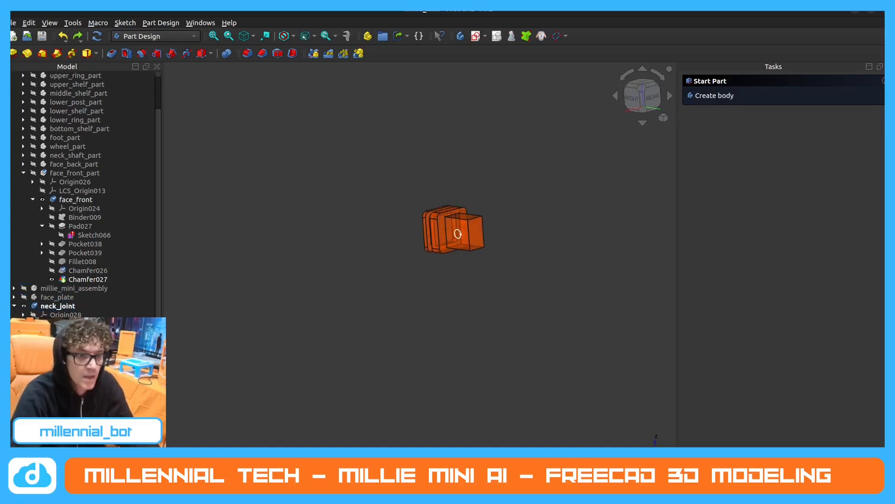
scroll(429, 211, up, 2)
middle_drag(429, 211, 462, 201)
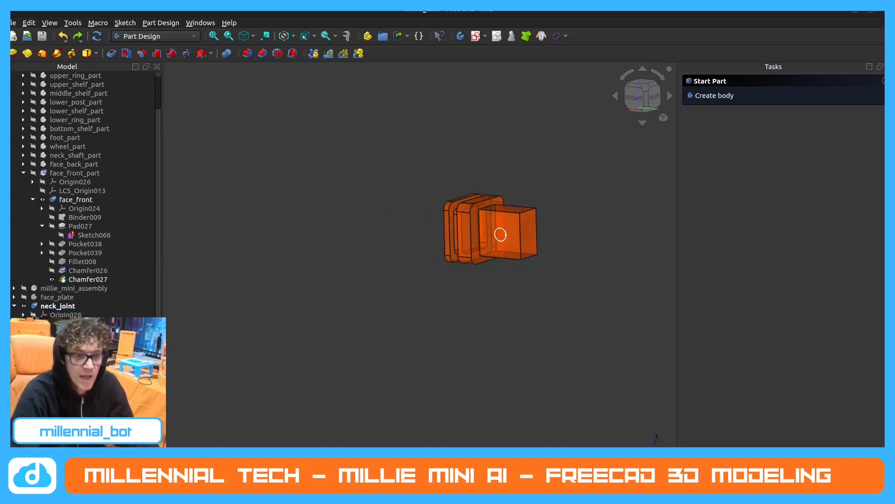
click(68, 346)
click(70, 354)
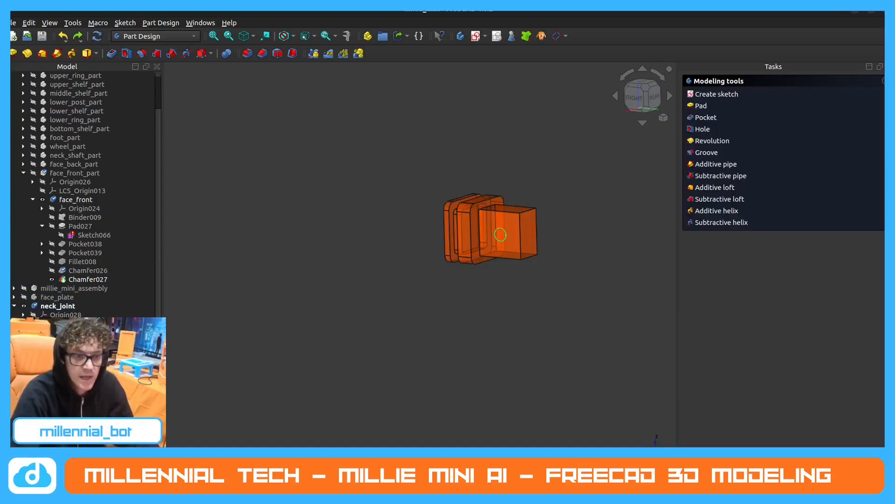
click(706, 117)
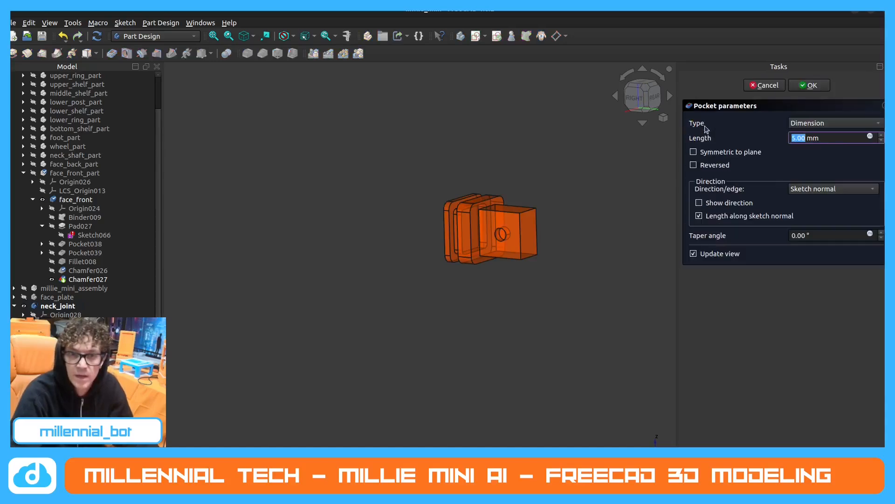
click(830, 123)
click(820, 134)
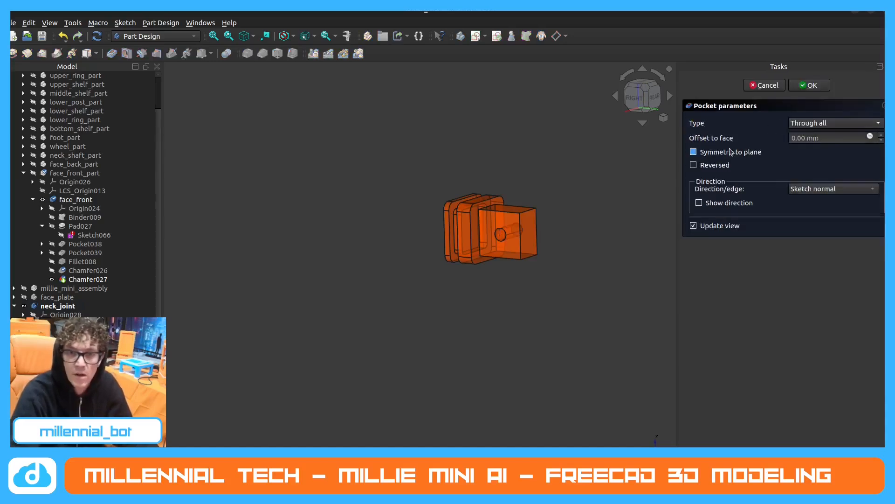
click(803, 85)
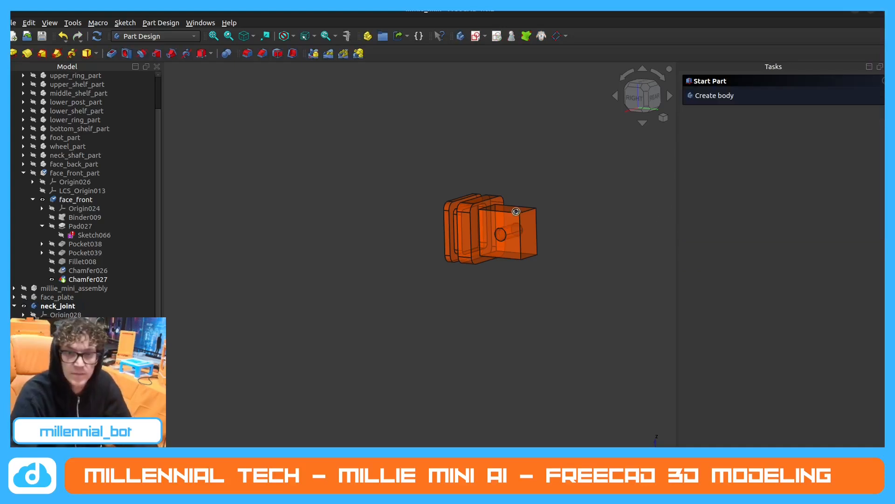
Try to fillet the two outer end edges of the neck_joint post with a 19 mm radius.
middle_drag(516, 211, 528, 208)
scroll(527, 208, up, 2)
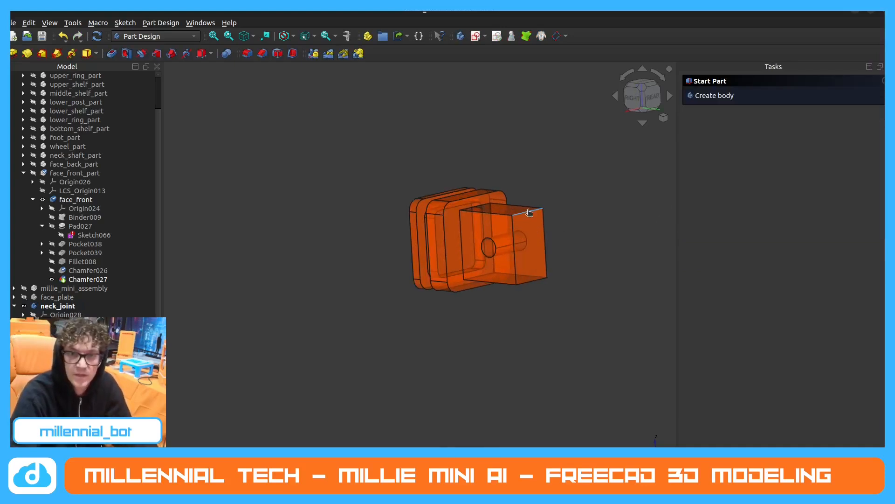
click(530, 213)
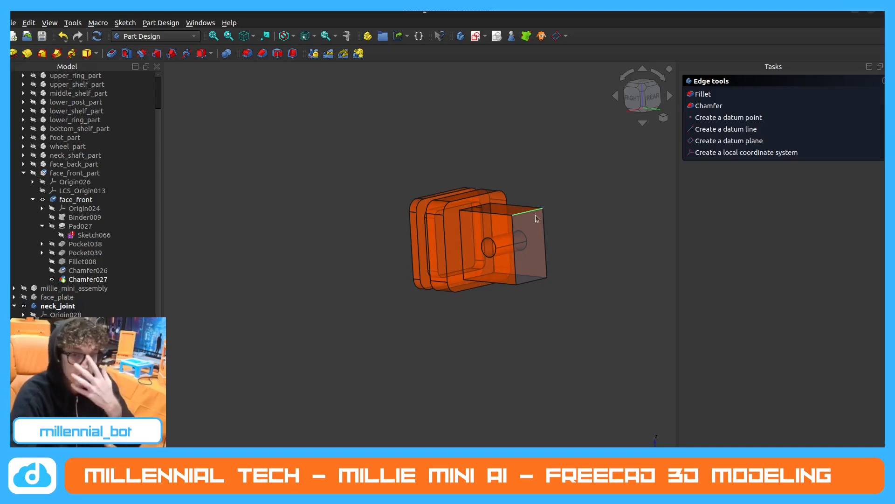
click(419, 124)
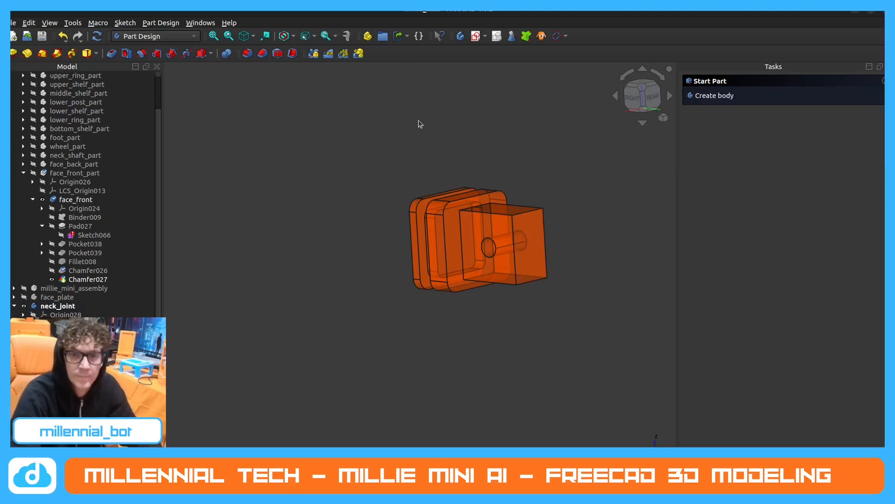
click(248, 54)
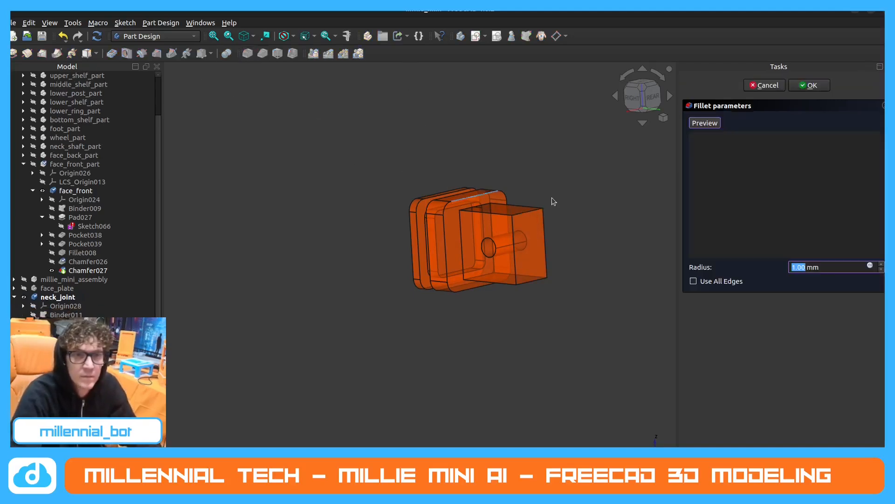
click(526, 214)
click(530, 281)
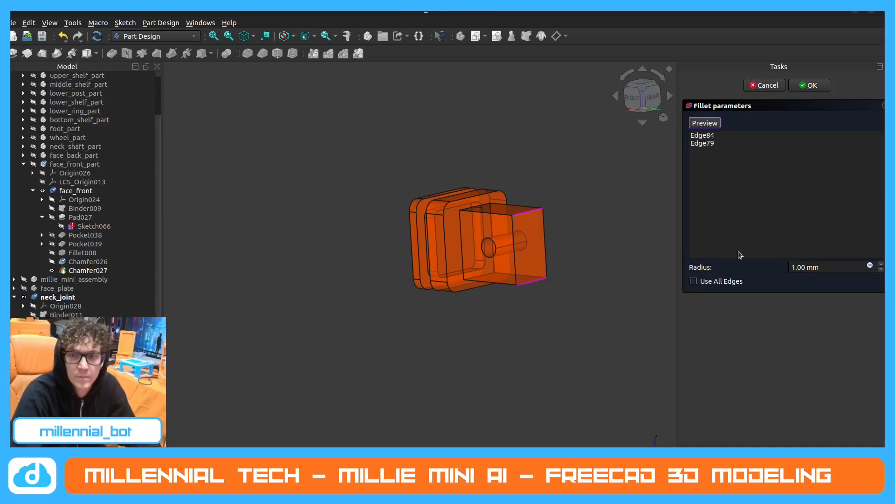
click(796, 266)
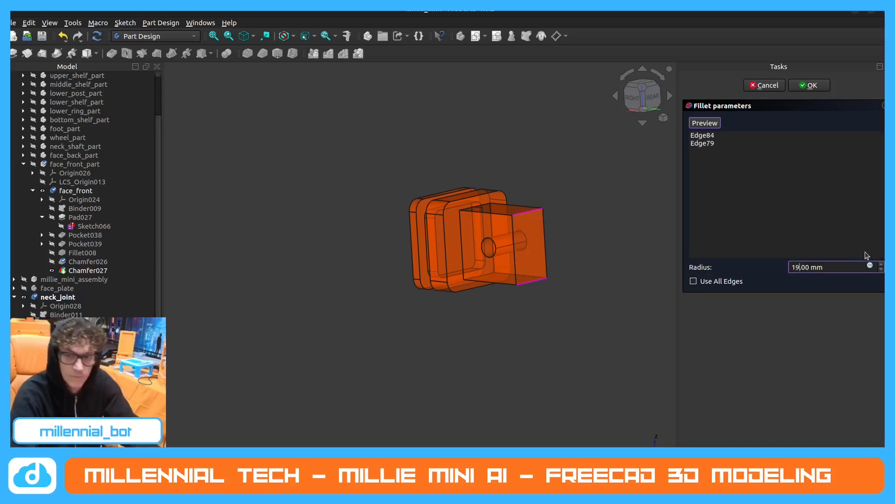
text(9)
click(812, 85)
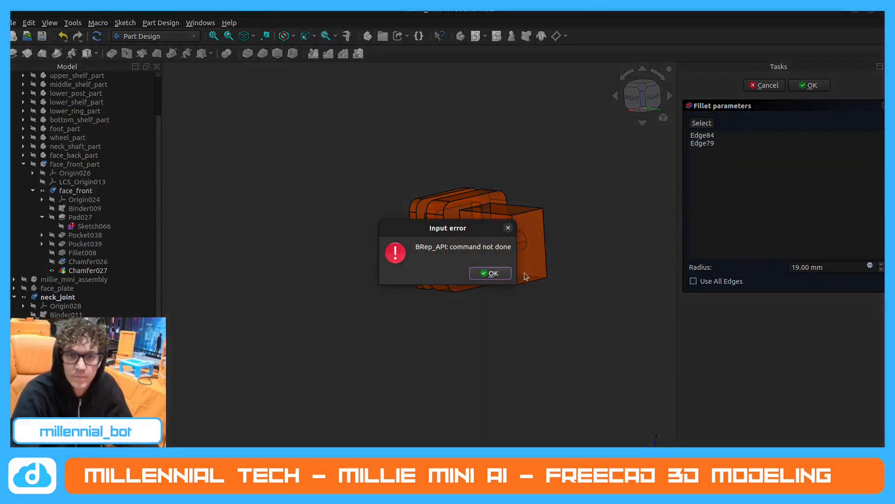
click(493, 276)
Set the fillet radius on the post's two outer end edges to 14 mm and apply it.
click(794, 267)
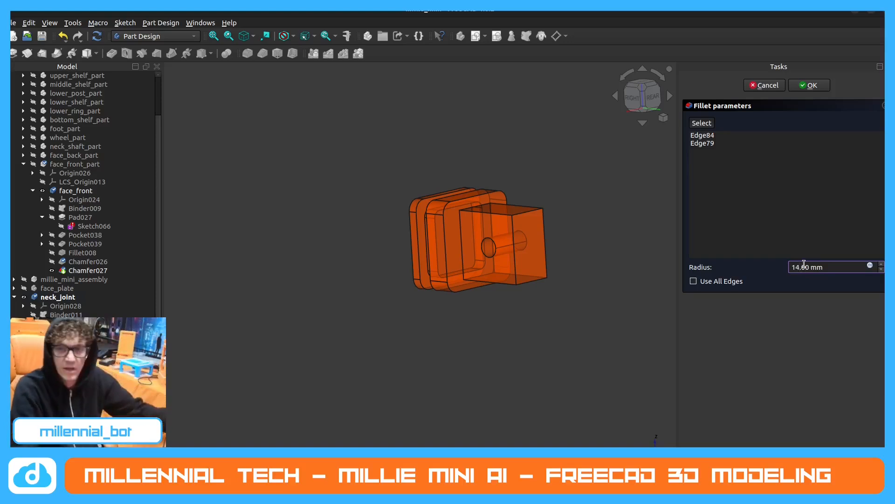
key(Return)
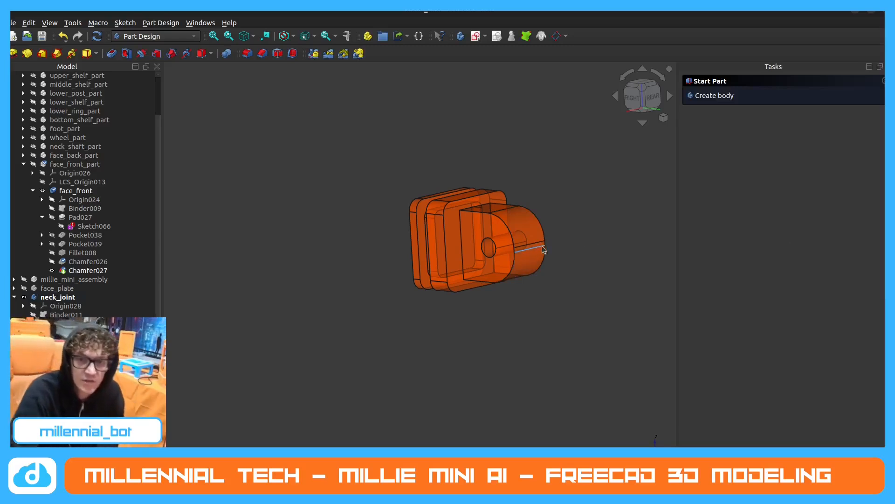
scroll(544, 247, up, 4)
scroll(545, 241, down, 3)
middle_drag(545, 242, 591, 221)
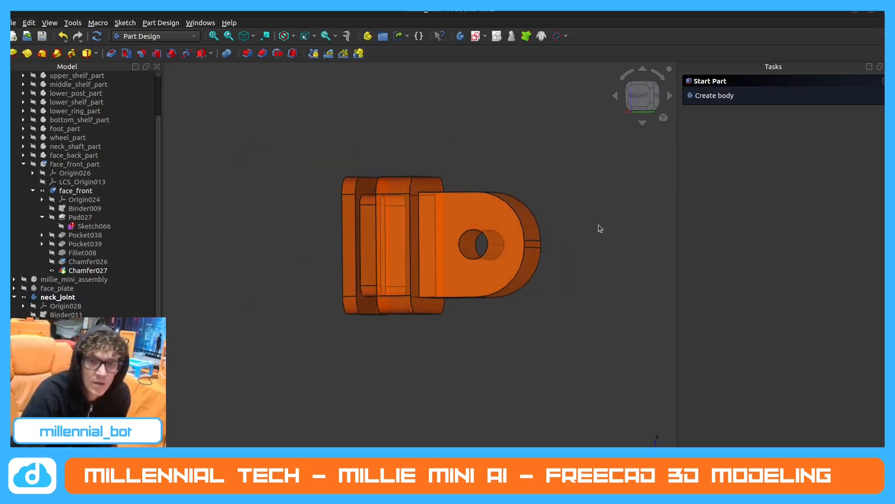
scroll(600, 229, down, 2)
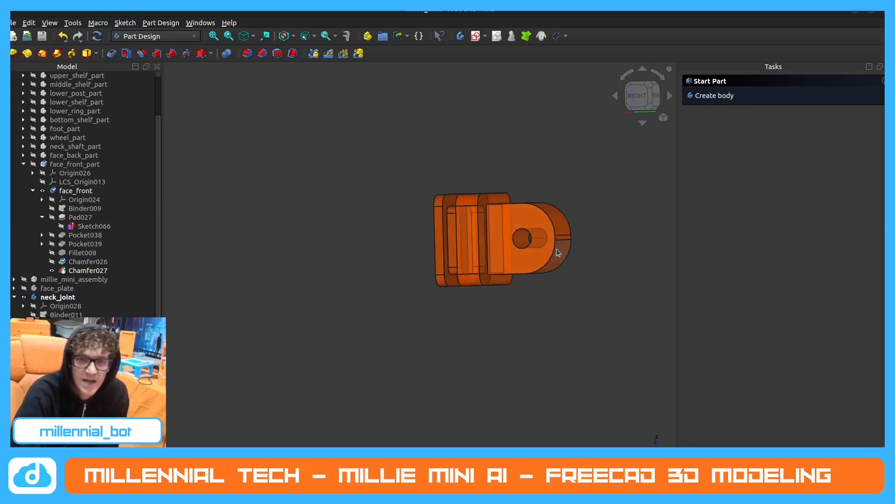
In robot1, show neck_top's Fillet028 and its final Chamfer feature for comparison with the neck_joint.
middle_drag(556, 248, 550, 267)
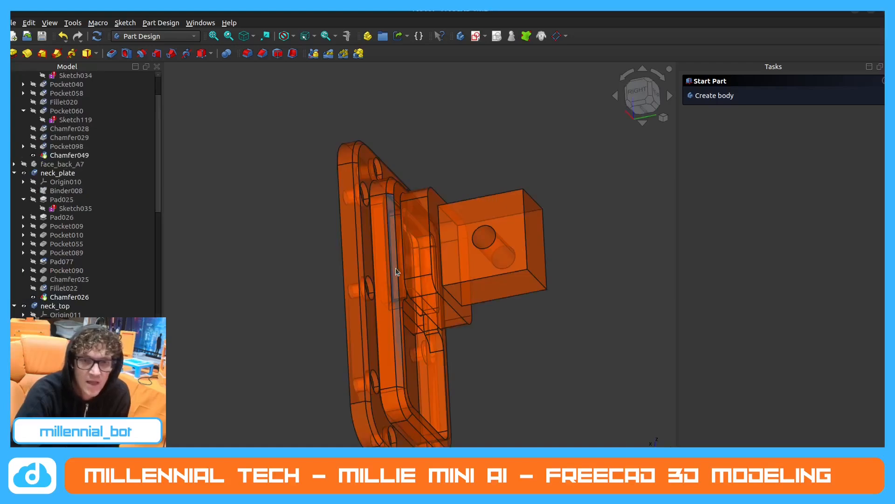
scroll(88, 273, down, 3)
click(62, 270)
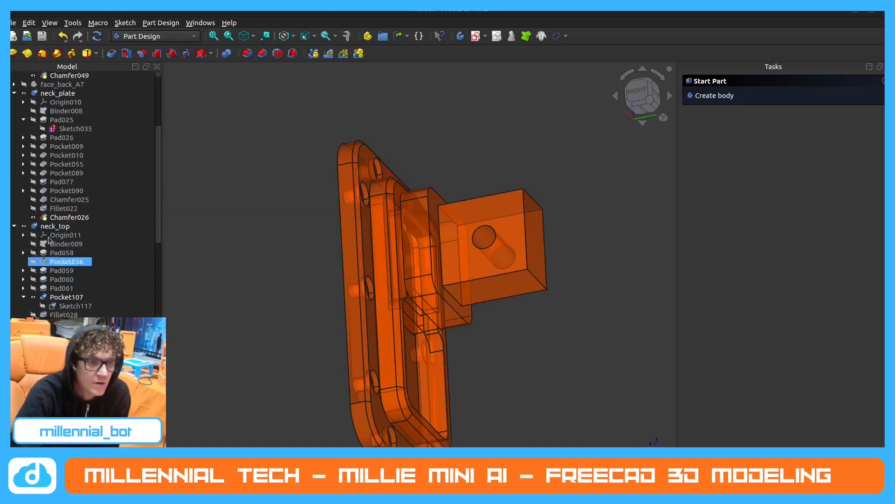
scroll(40, 307, down, 1)
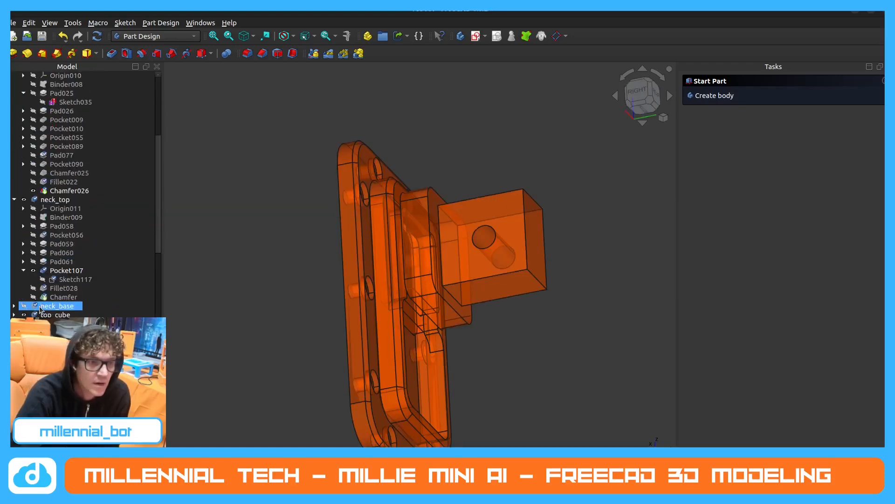
click(24, 270)
click(34, 280)
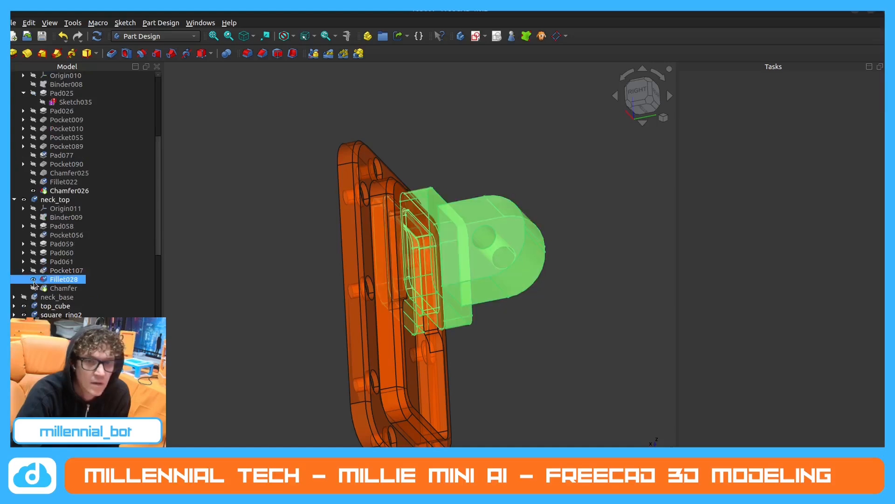
click(33, 288)
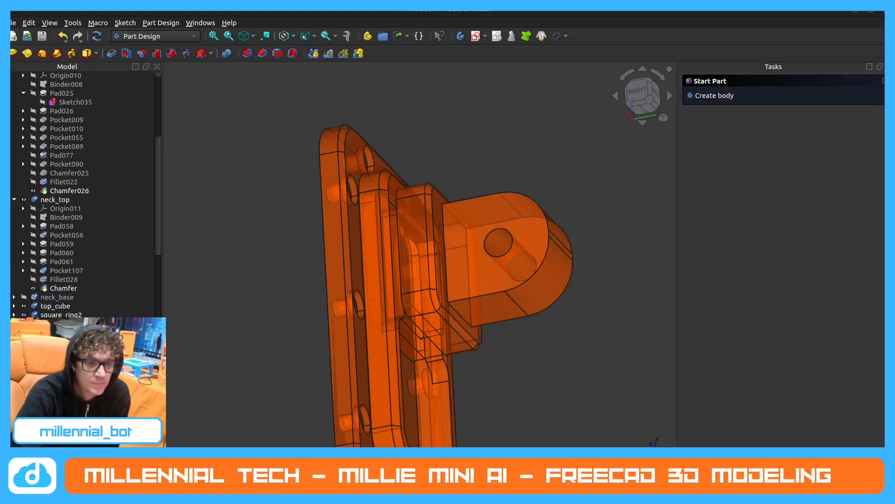
Check the chamfer edges and size in the parameters of robot1's neck_plate Chamfer026 and neck_top Chamfer, and return to millie_mini.
scroll(120, 297, up, 4)
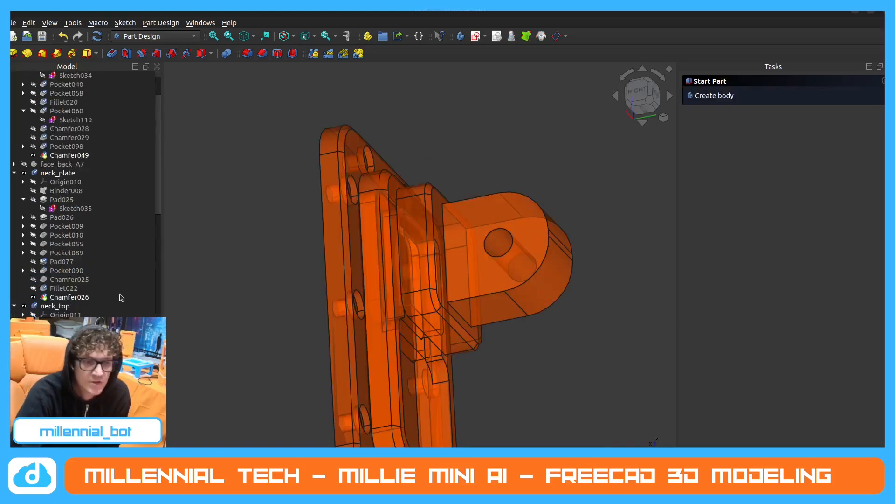
click(76, 298)
double_click(76, 299)
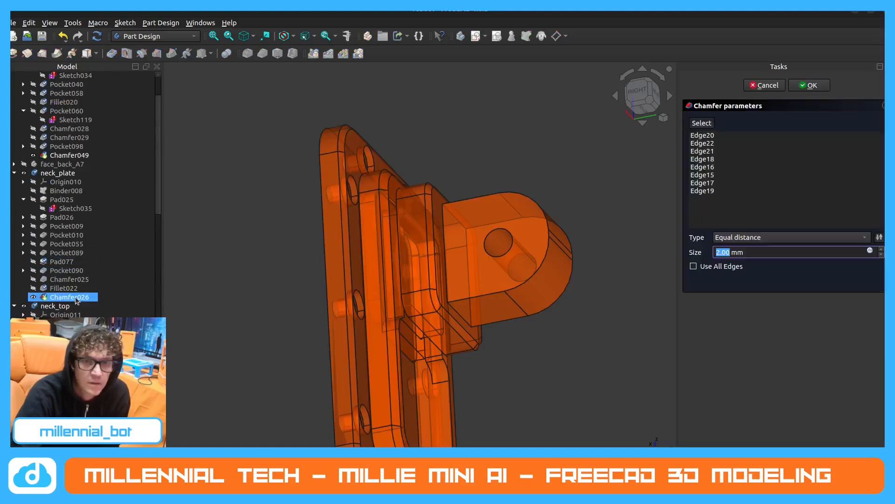
scroll(74, 297, down, 3)
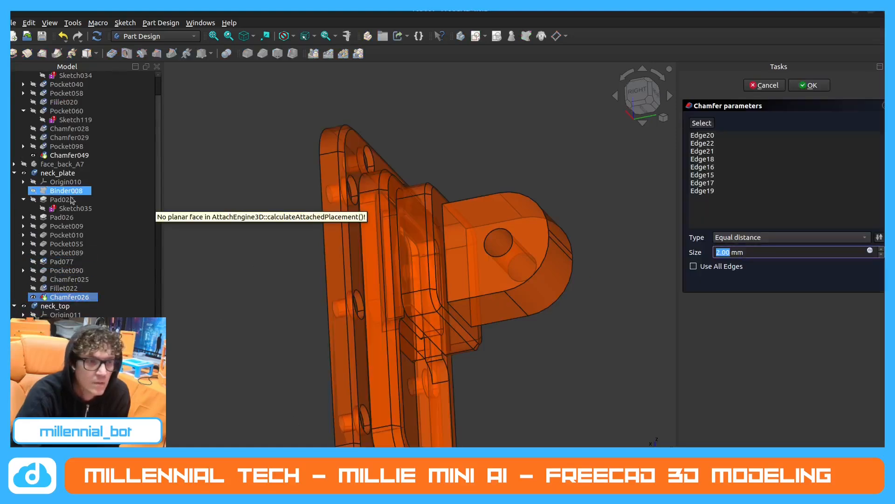
double_click(64, 314)
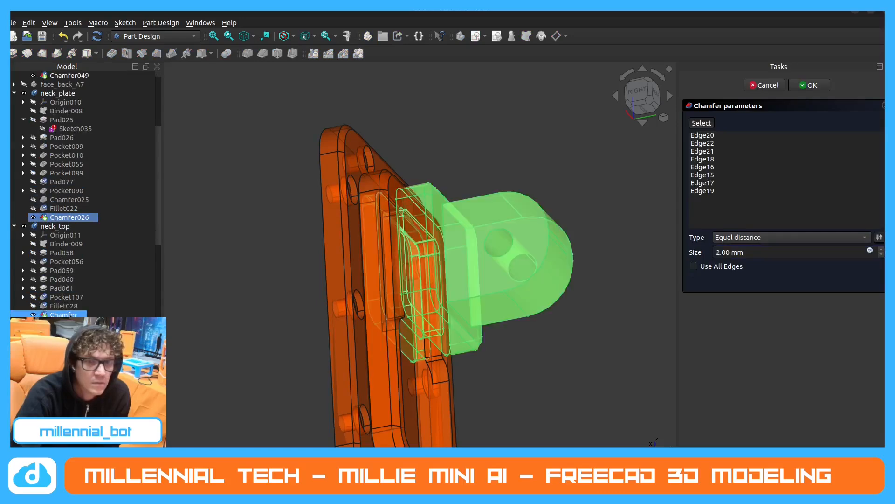
mouse_move(433, 238)
middle_down()
mouse_move(455, 247)
mouse_move(486, 235)
mouse_move(417, 291)
mouse_move(438, 275)
mouse_move(433, 237)
middle_up()
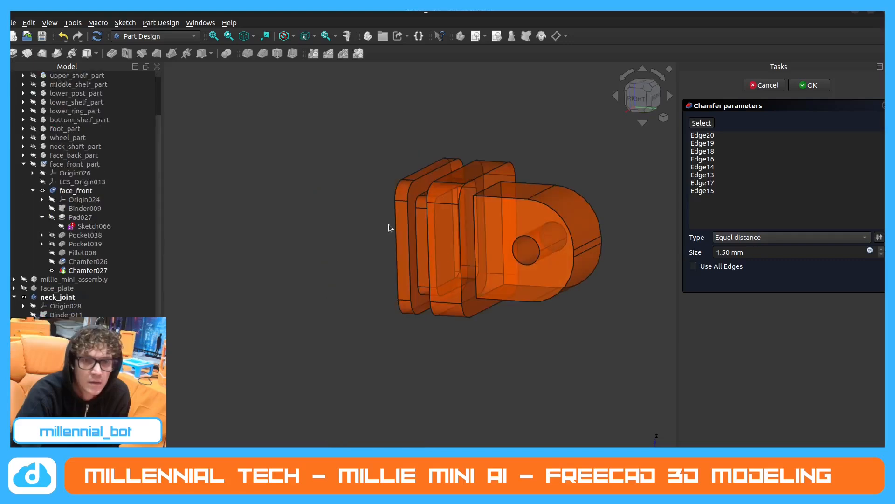
middle_drag(388, 224, 487, 207)
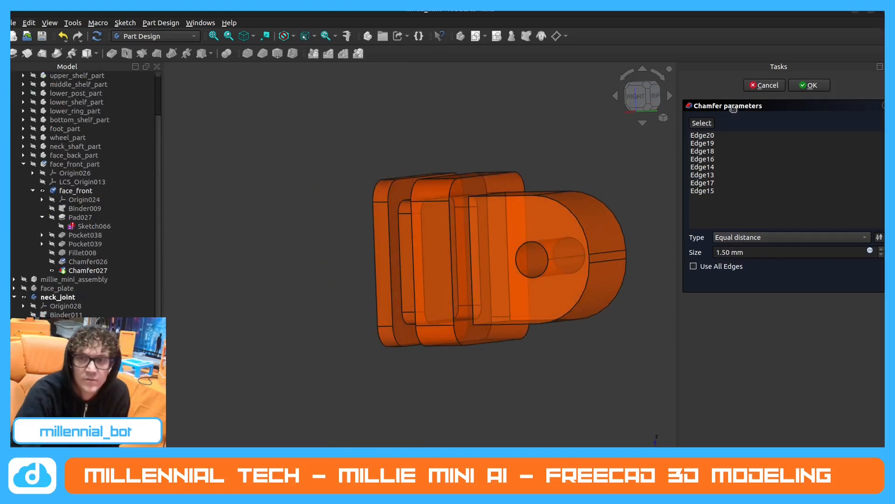
click(810, 85)
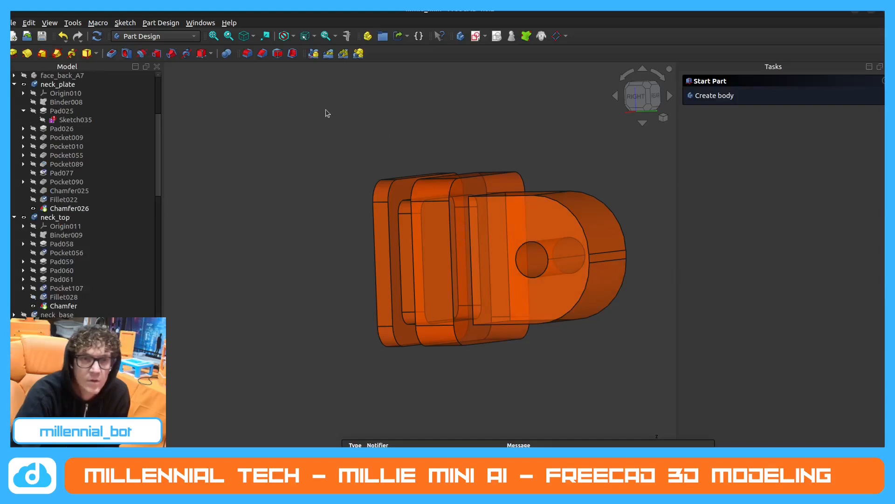
Start an equal-distance chamfer on neck_joint and select the upper and side rim edges of the flange face around the post.
click(265, 58)
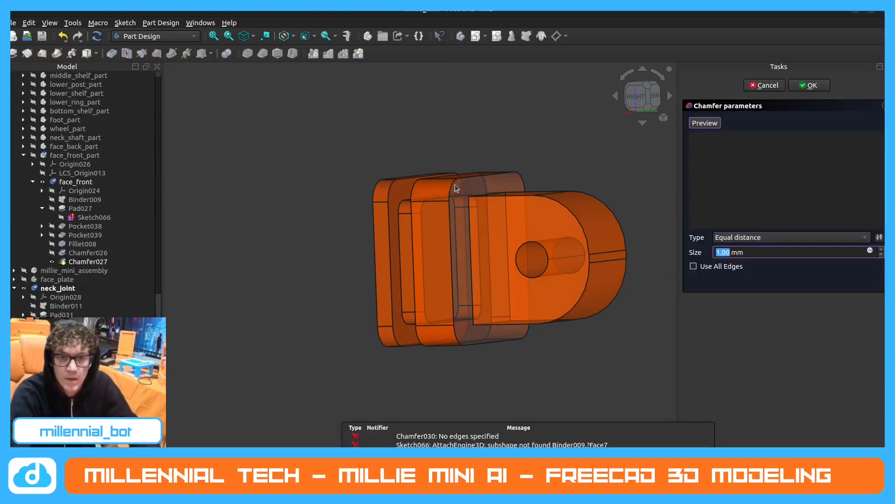
click(454, 184)
click(471, 178)
middle_drag(489, 179, 432, 213)
scroll(432, 214, down, 4)
scroll(538, 136, up, 3)
click(540, 140)
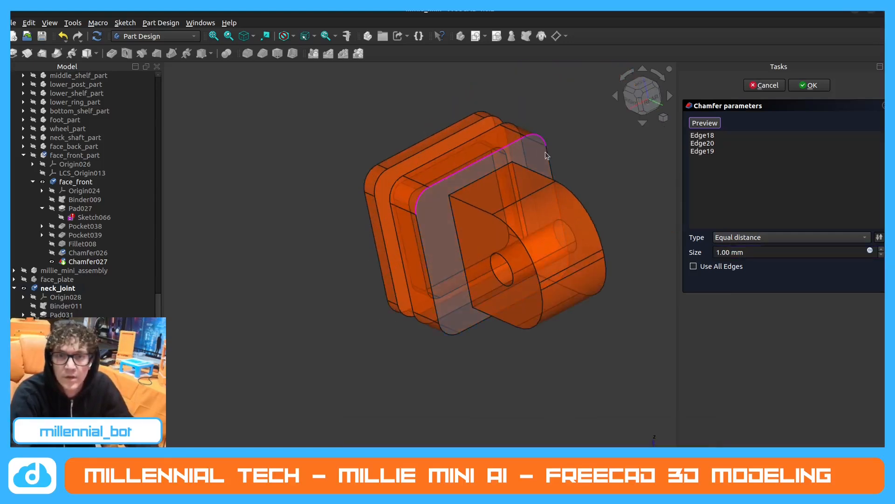
click(549, 158)
click(419, 241)
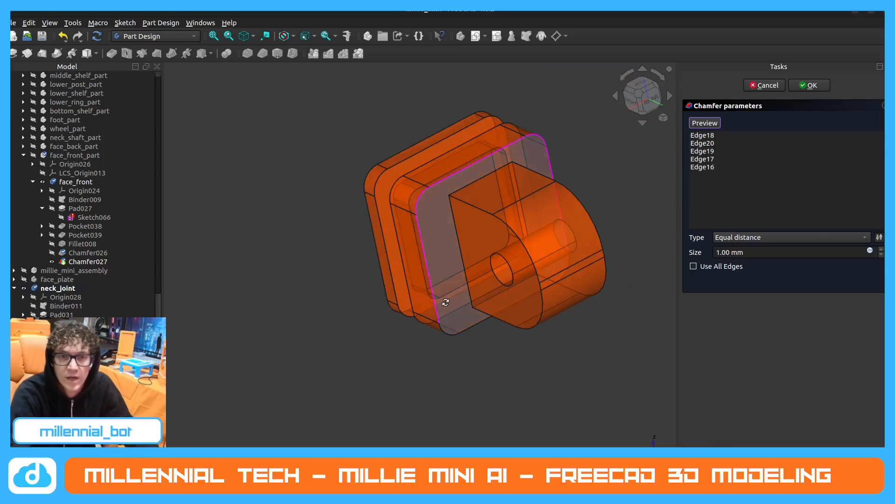
Add the remaining lower rim edges of the flange face to the chamfer, adjust its size and apply it.
middle_drag(420, 243, 464, 307)
click(445, 335)
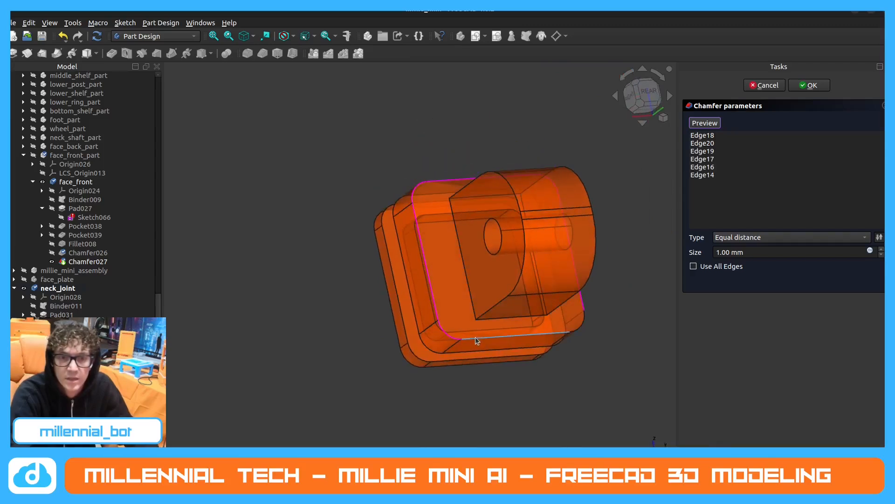
click(476, 336)
click(580, 321)
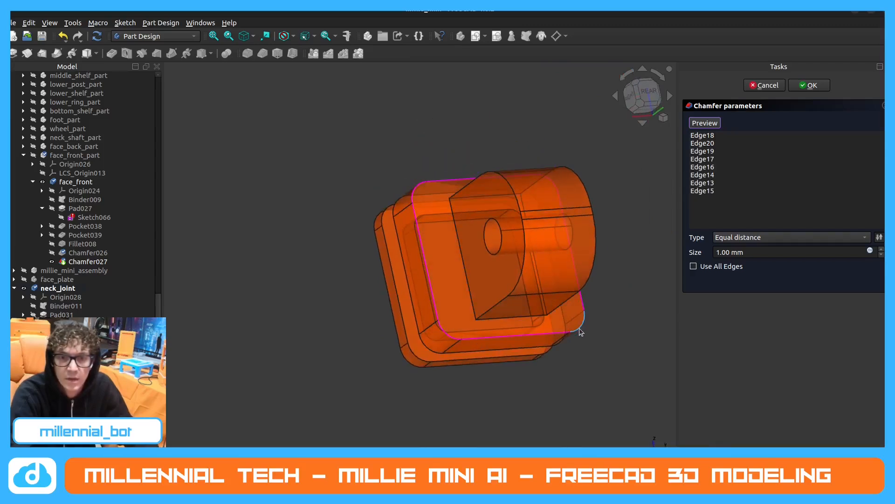
middle_drag(579, 329, 565, 302)
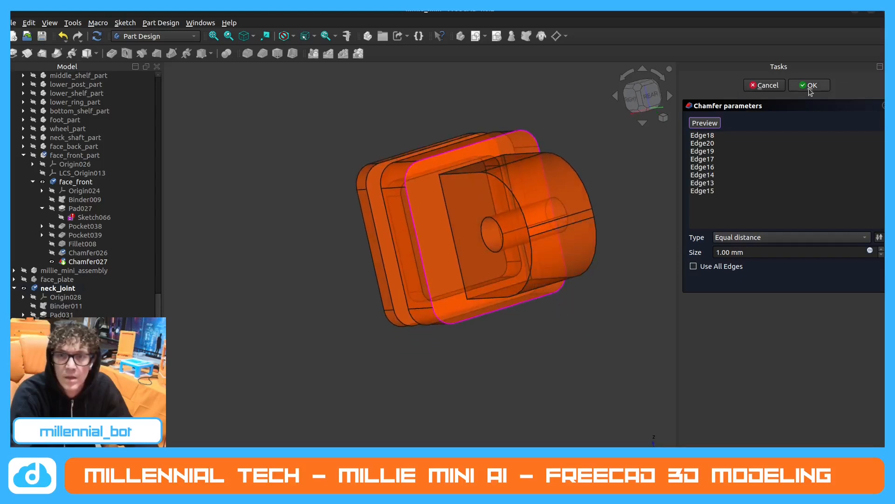
click(722, 252)
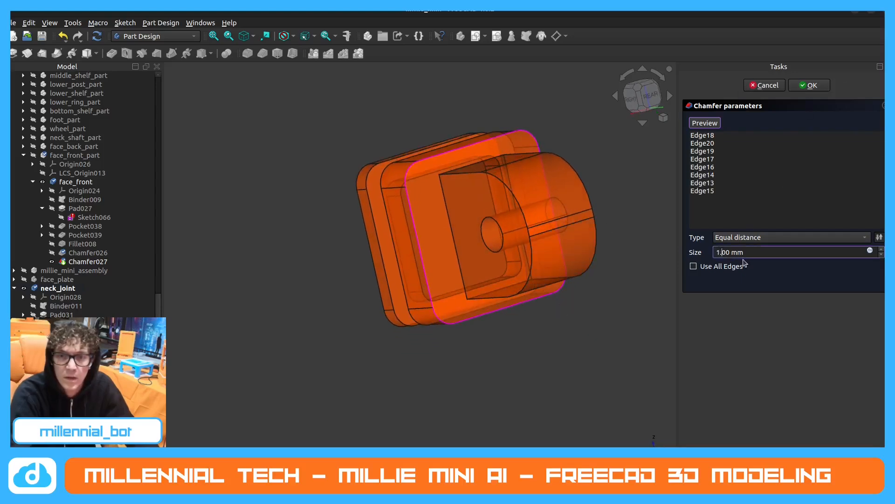
click(810, 88)
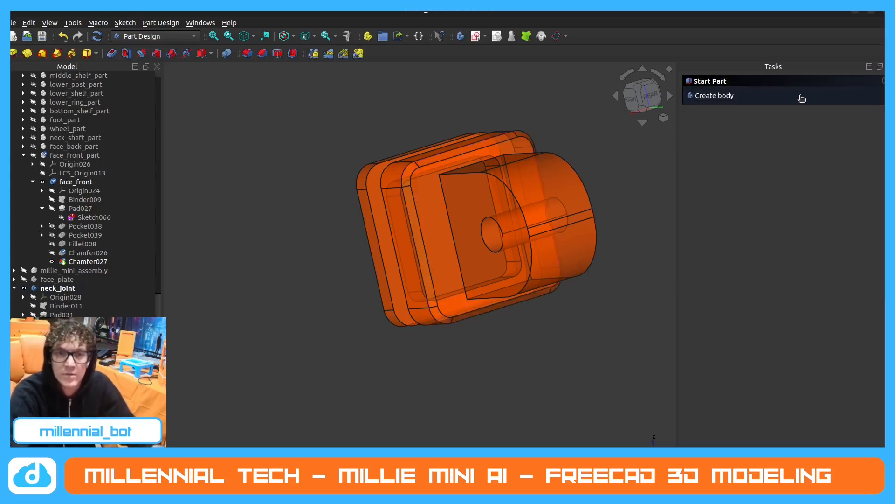
Inspect the chamfered neck_joint from several angles and collapse the face_front_part branch of the millie_mini model.
scroll(514, 243, down, 2)
middle_drag(514, 244, 541, 238)
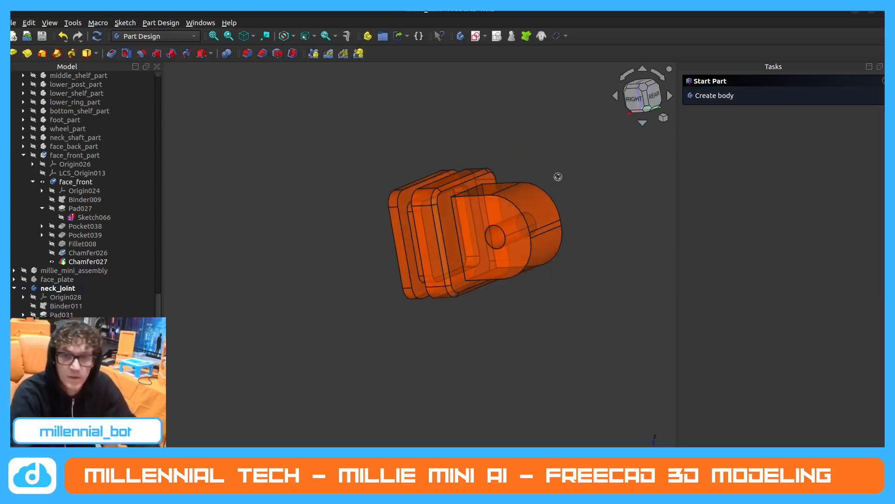
middle_drag(491, 220, 352, 302)
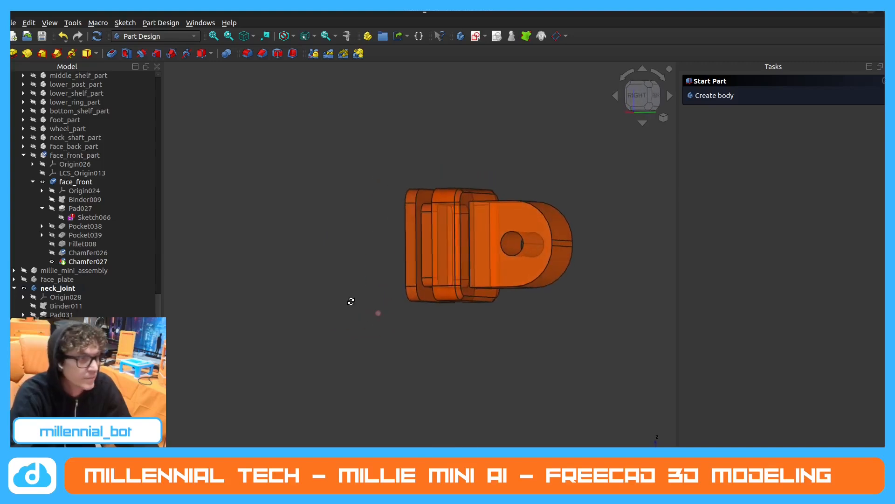
scroll(453, 227, down, 3)
middle_drag(480, 255, 450, 283)
middle_drag(396, 275, 406, 262)
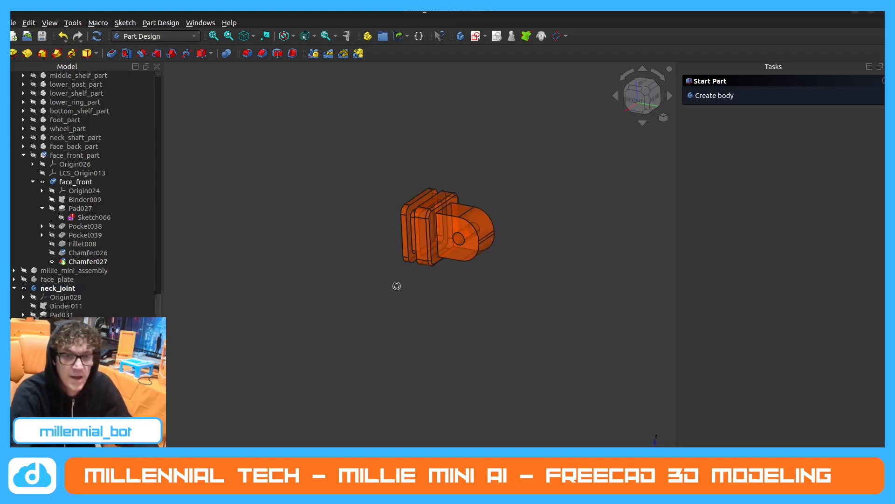
click(23, 155)
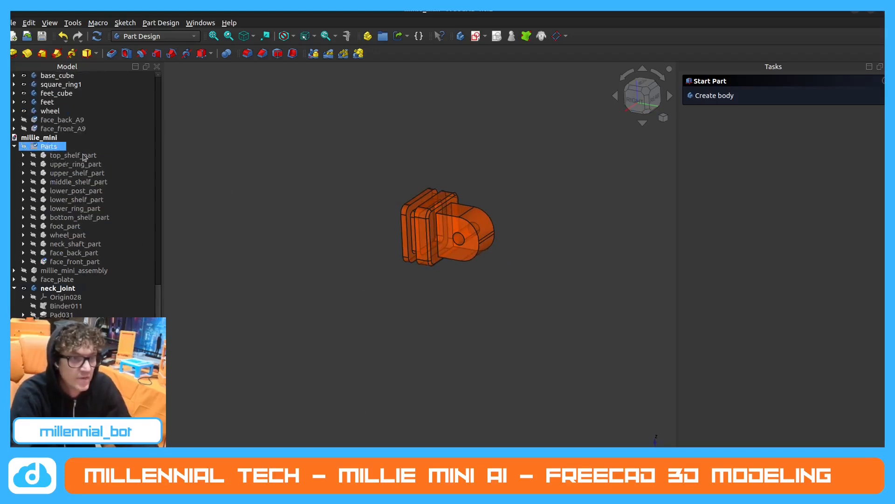
Close the robot1 document and save its changes.
scroll(17, 293, up, 3)
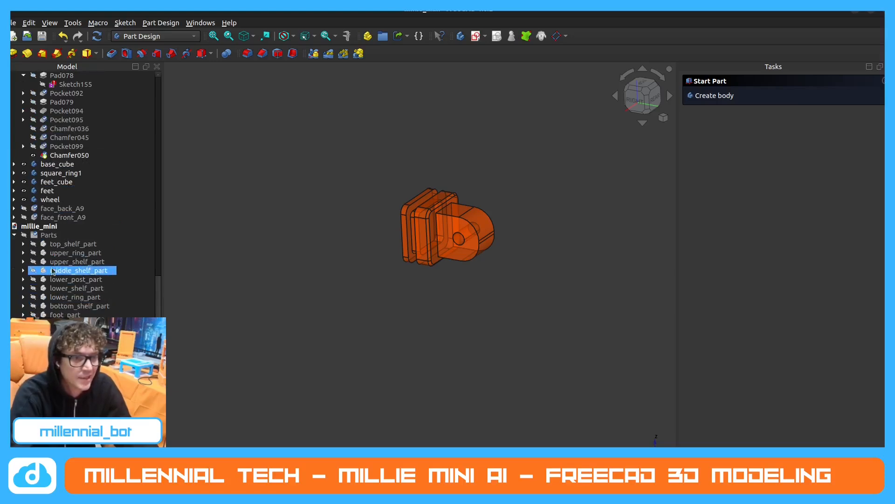
scroll(47, 259, up, 3)
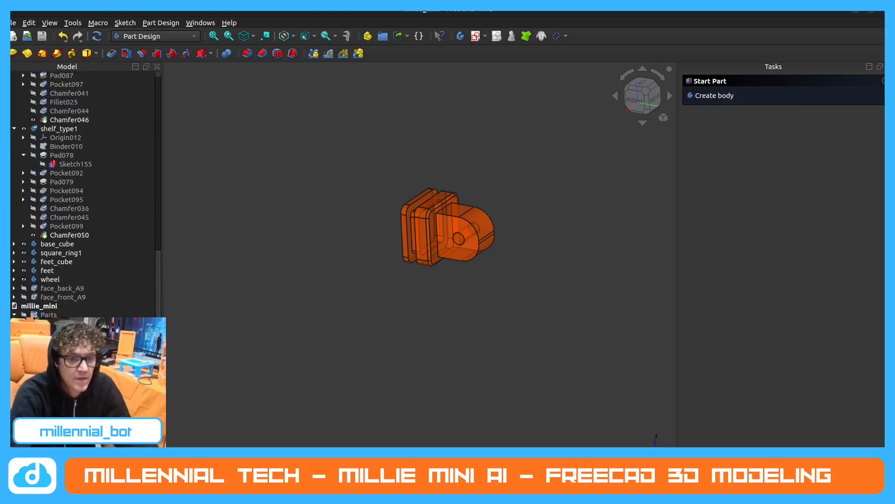
click(559, 484)
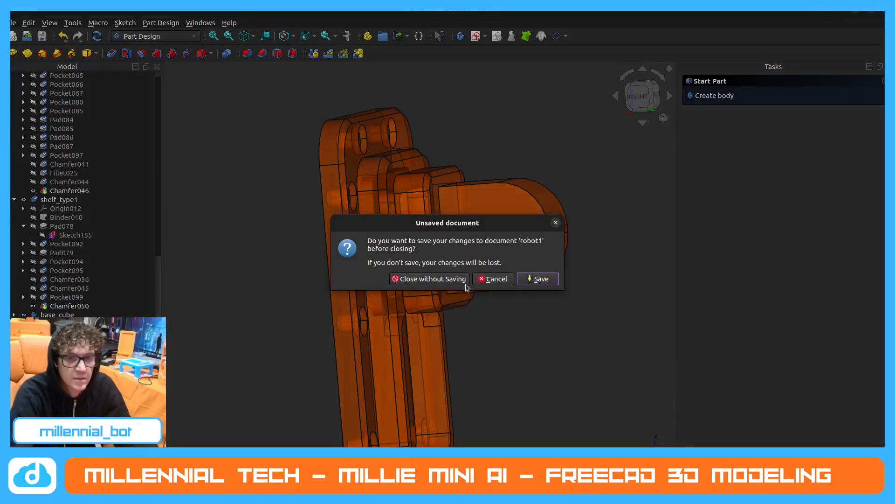
click(540, 281)
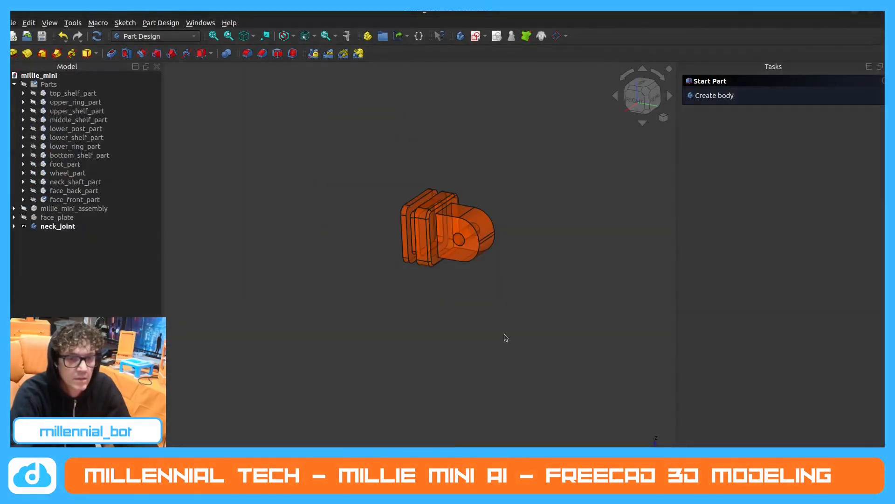
click(124, 133)
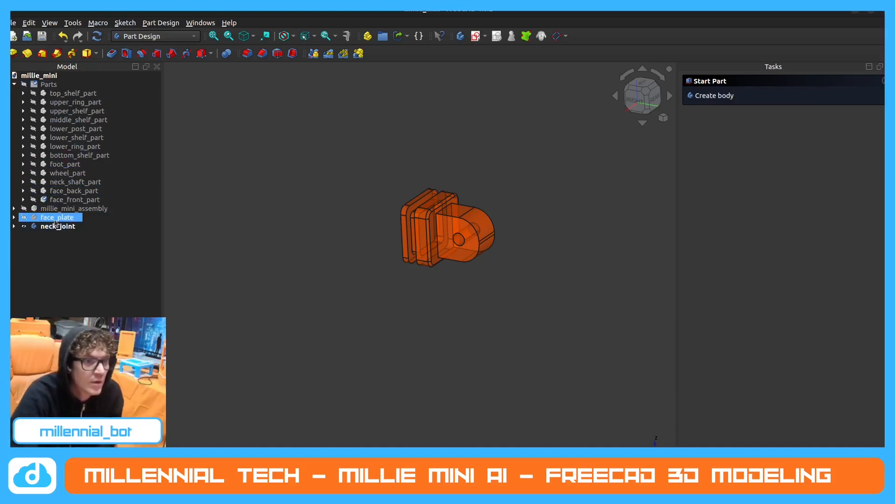
Show the face_plate together with the neck_joint and view how the two fit.
click(24, 217)
click(324, 185)
scroll(369, 196, down, 2)
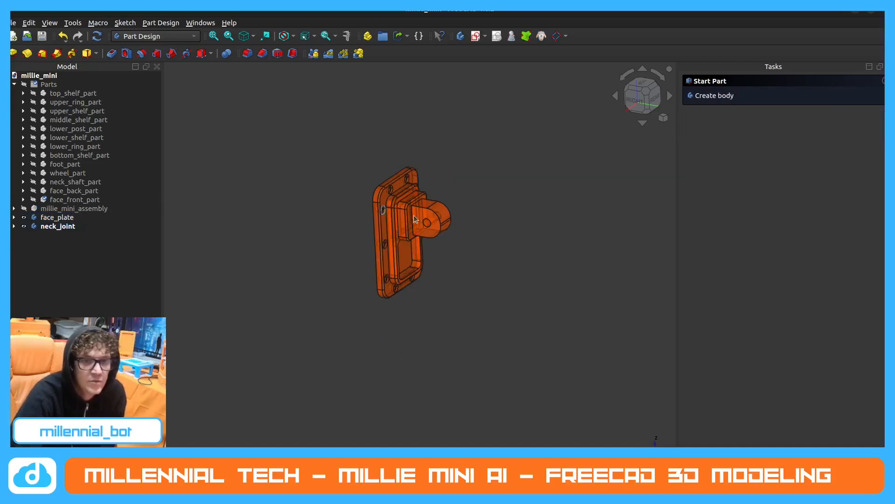
scroll(555, 203, down, 2)
scroll(514, 192, up, 3)
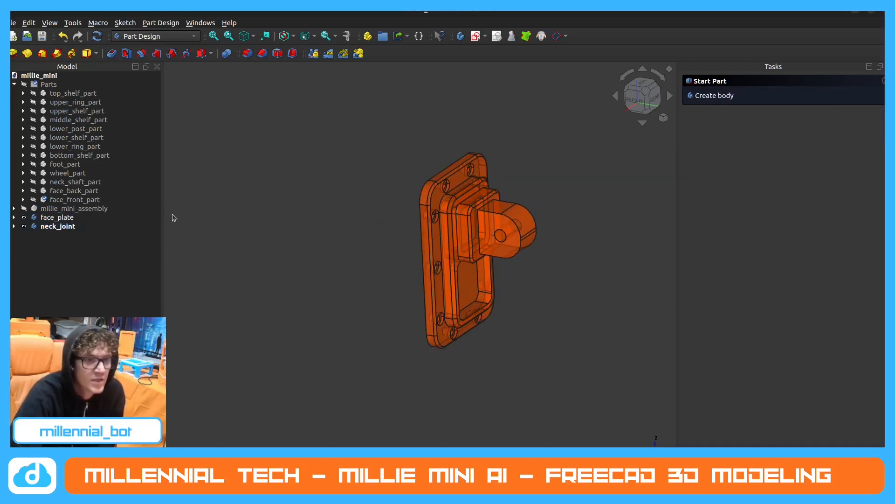
In the Assembly 4 workbench, create a new part named face_plate_part that contains the face_plate body.
click(159, 36)
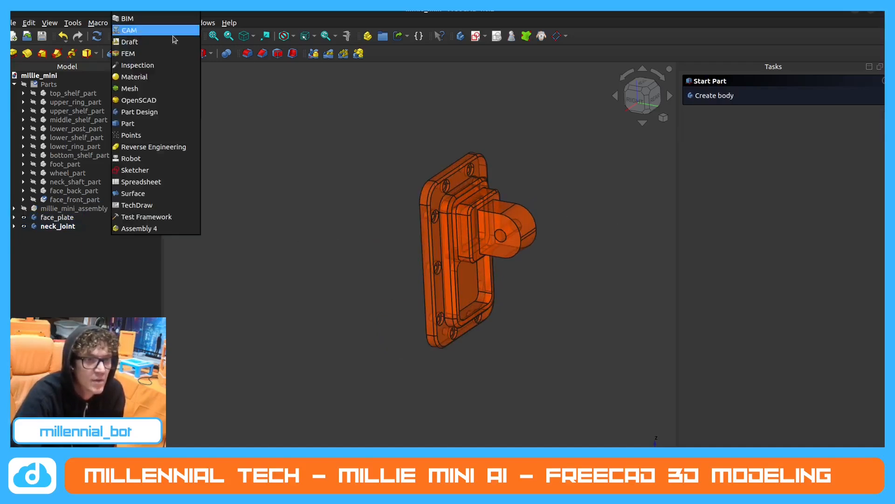
click(167, 228)
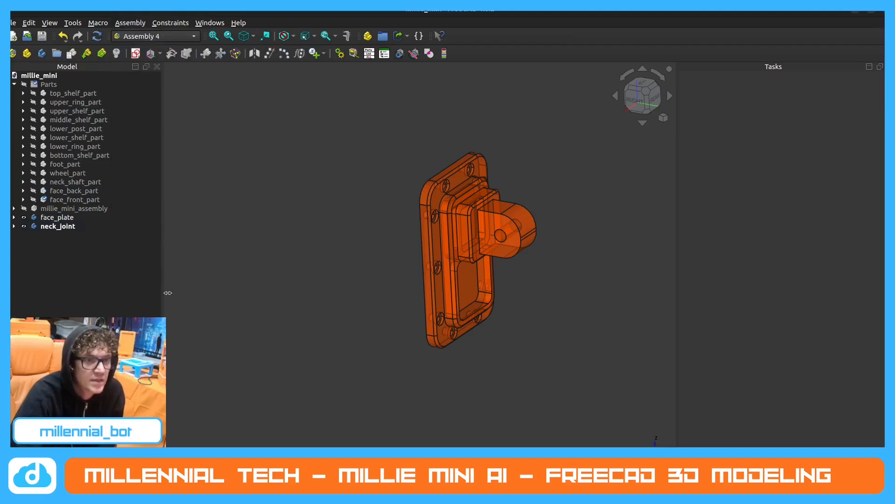
click(27, 53)
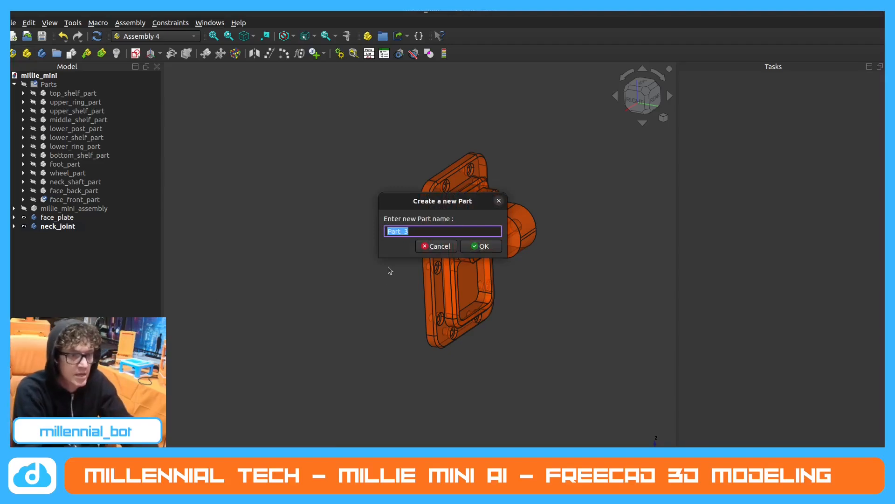
text(faceee)
key(BackSpace)
key(BackSpace)
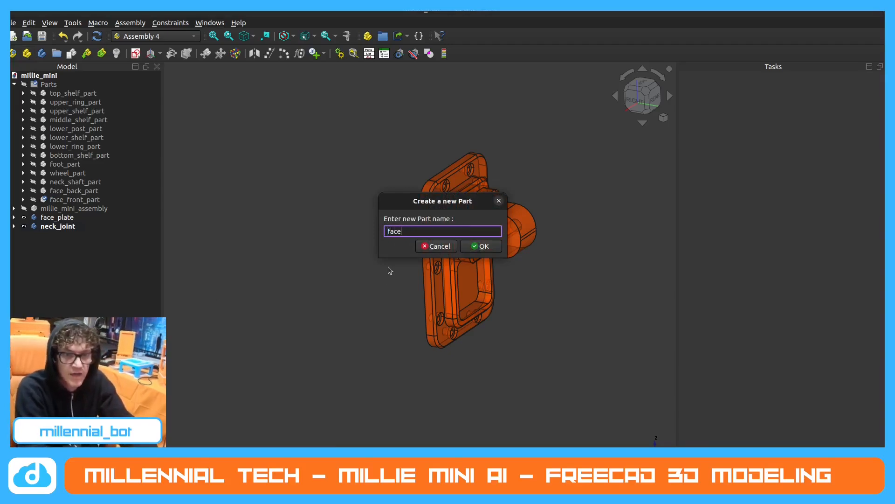
text(_plate)
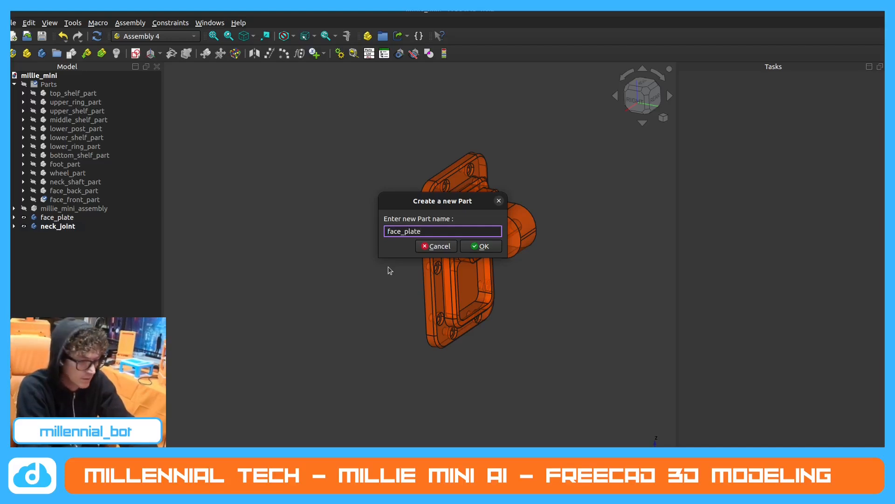
text(_part)
key(Return)
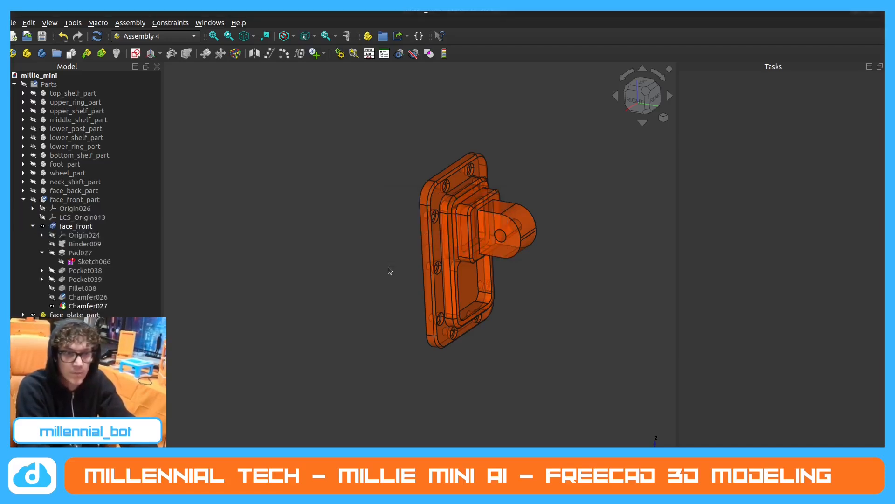
Move face_plate_part into the Parts group, show all parts in the group and collapse the face_front_part branch.
click(62, 315)
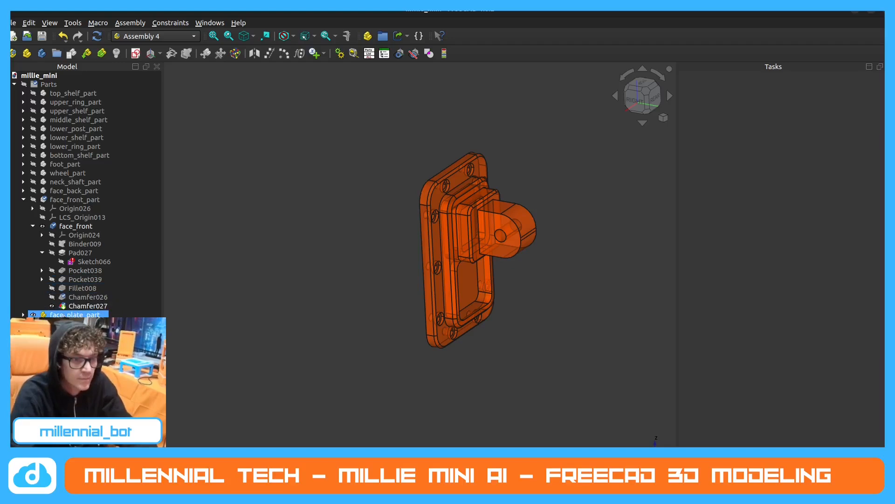
click(58, 316)
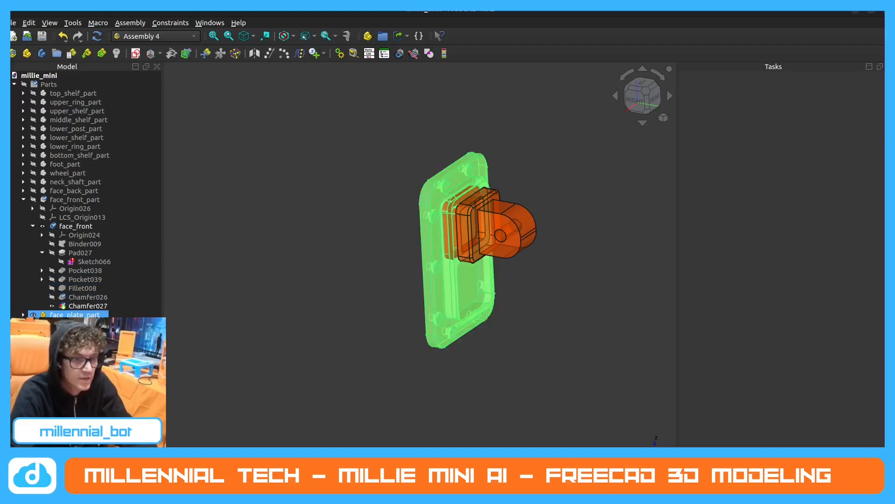
drag(58, 315, 48, 85)
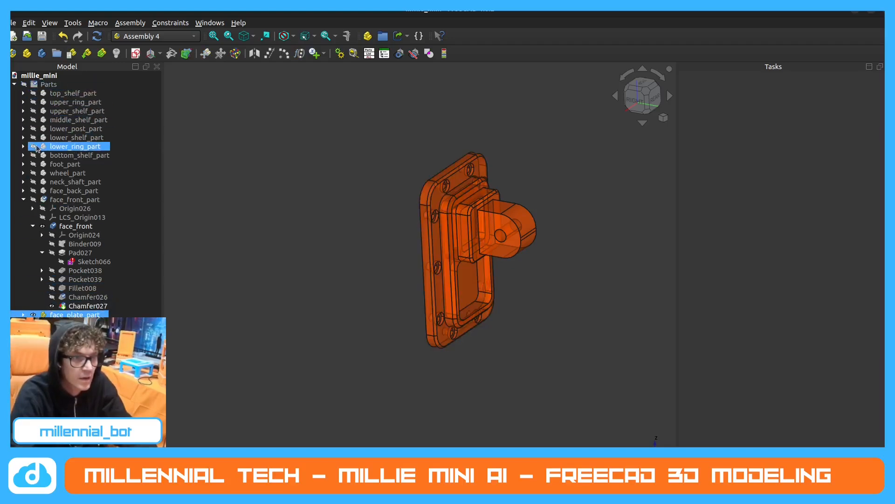
click(23, 84)
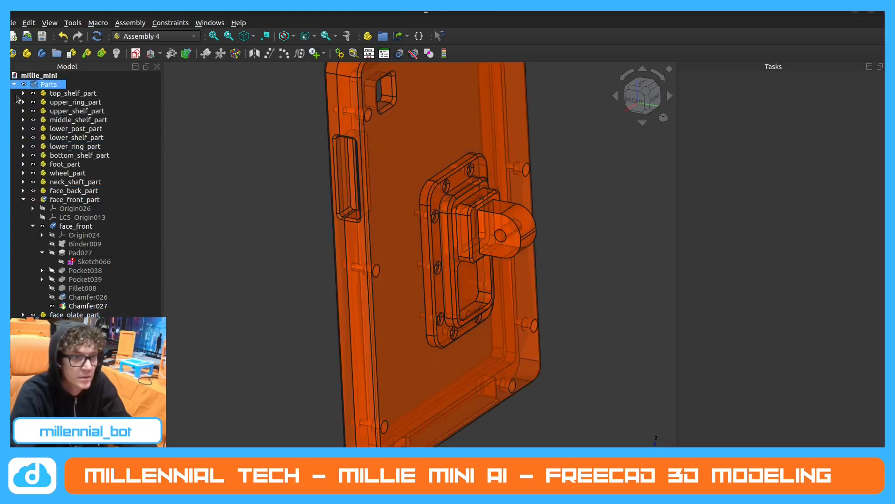
click(19, 199)
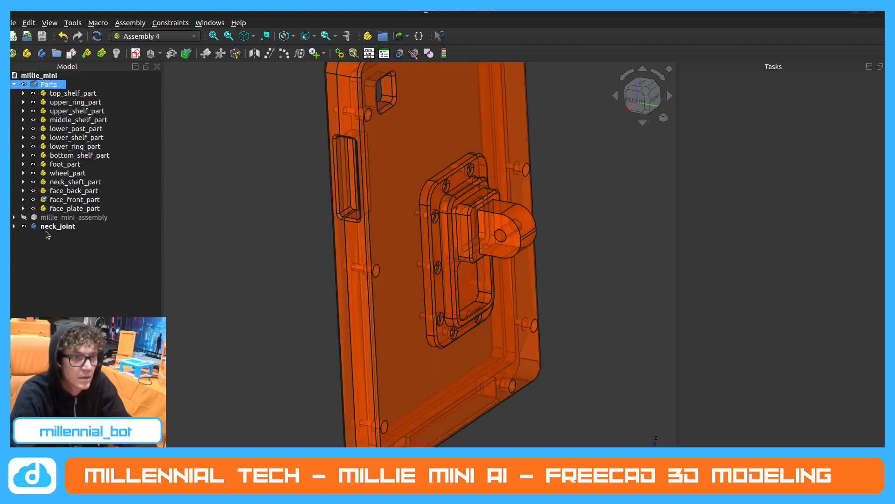
Wrap the neck_joint body in a new part named neck_joint_part and move it into the Parts group.
click(58, 228)
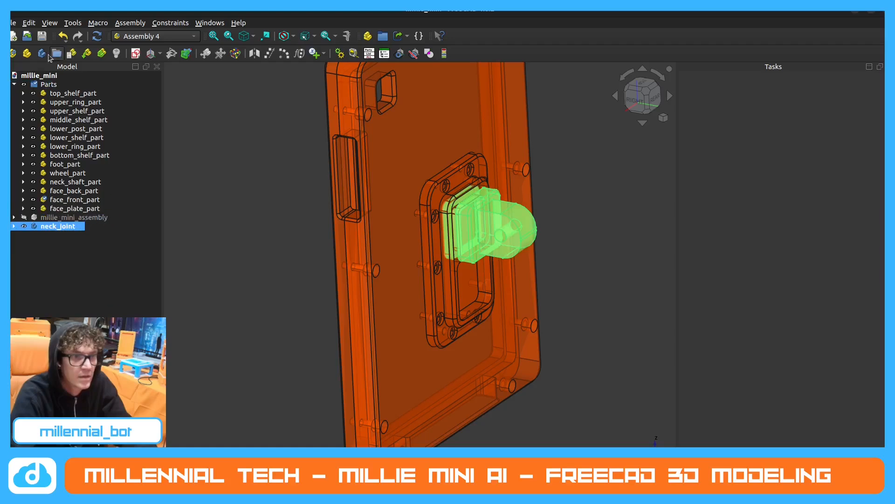
click(28, 53)
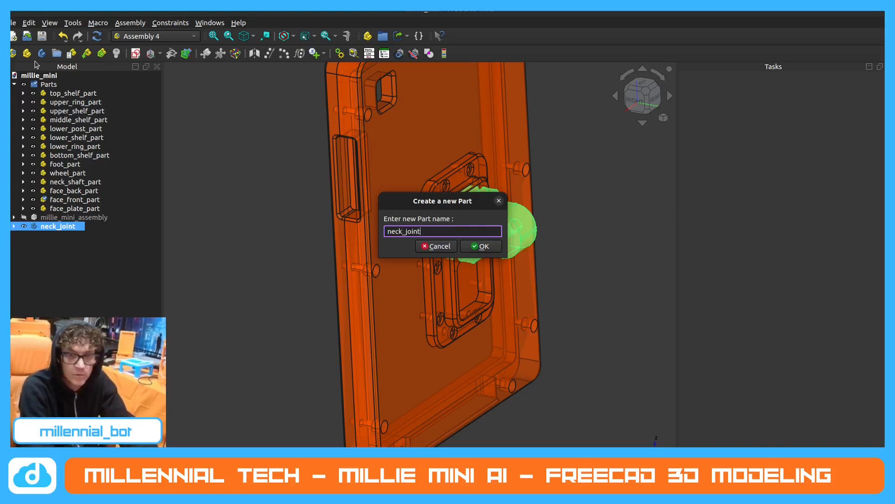
text(rt)
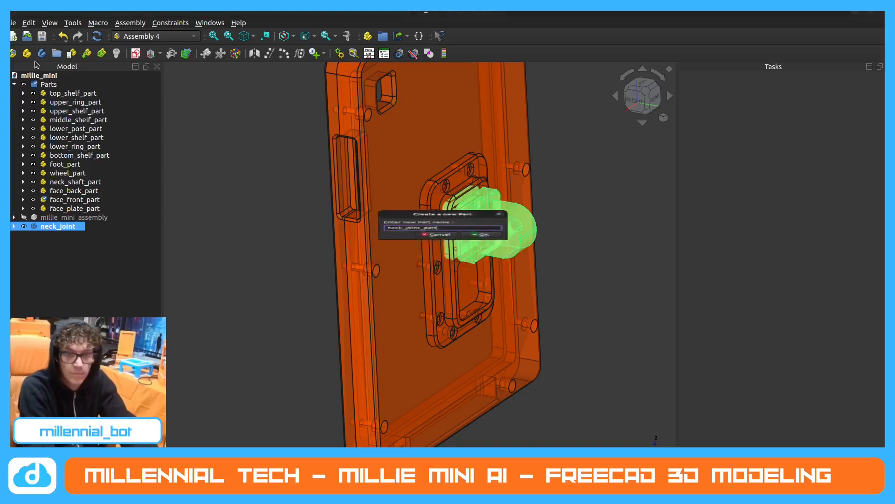
key(Return)
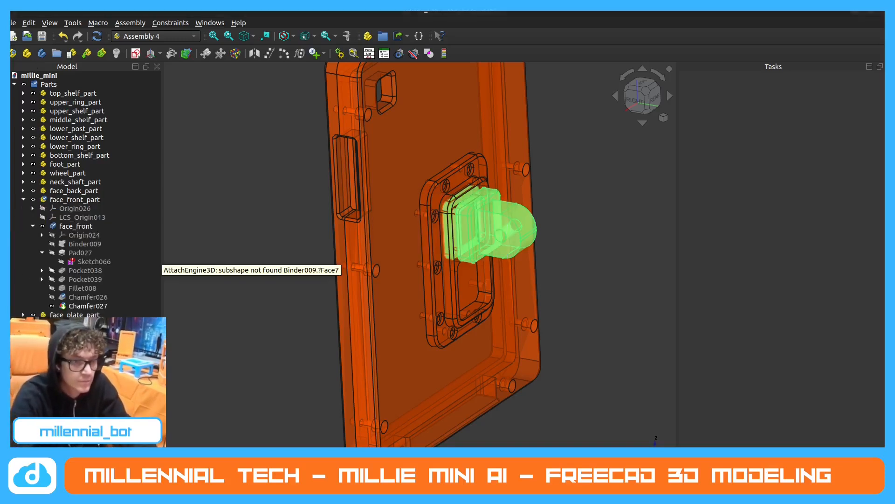
drag(61, 373, 48, 84)
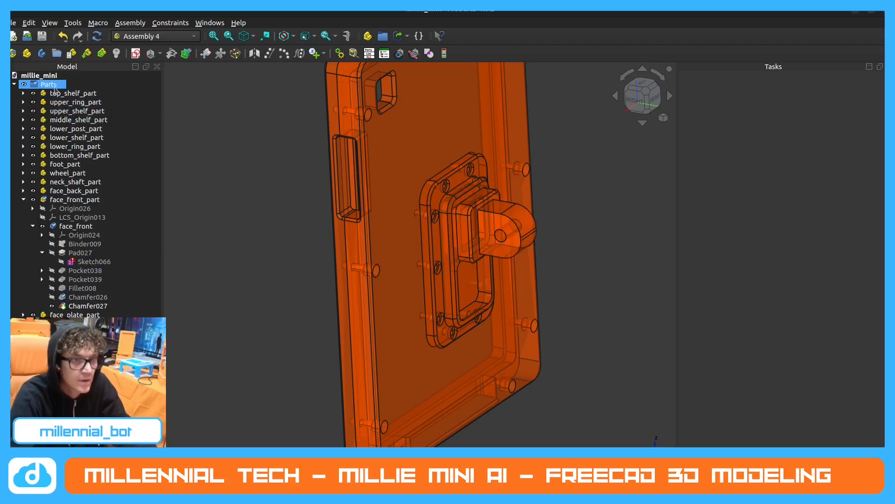
click(23, 200)
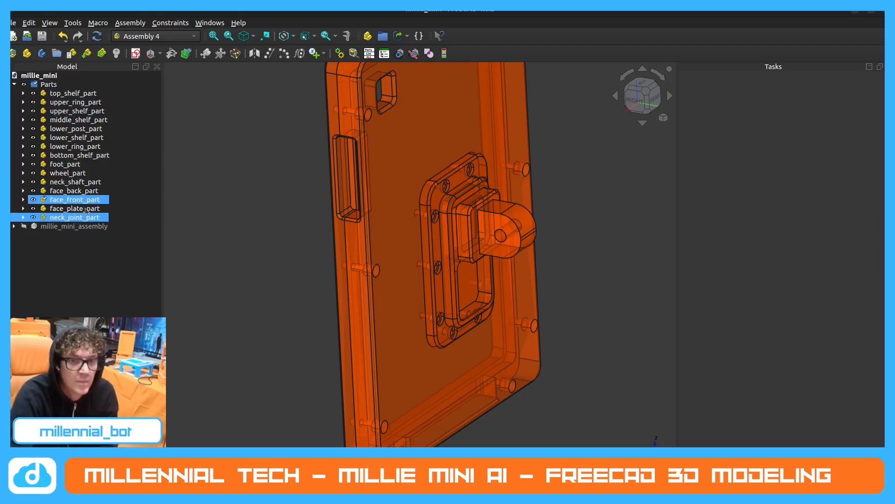
Look over the whole robot model and the face_back, face_front and face_plate parts in the Parts group.
scroll(352, 224, down, 9)
scroll(424, 332, up, 3)
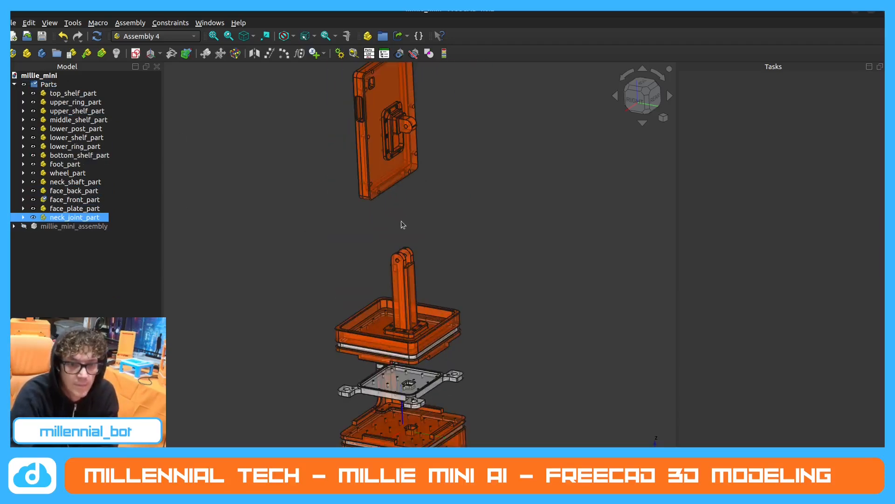
scroll(418, 224, down, 2)
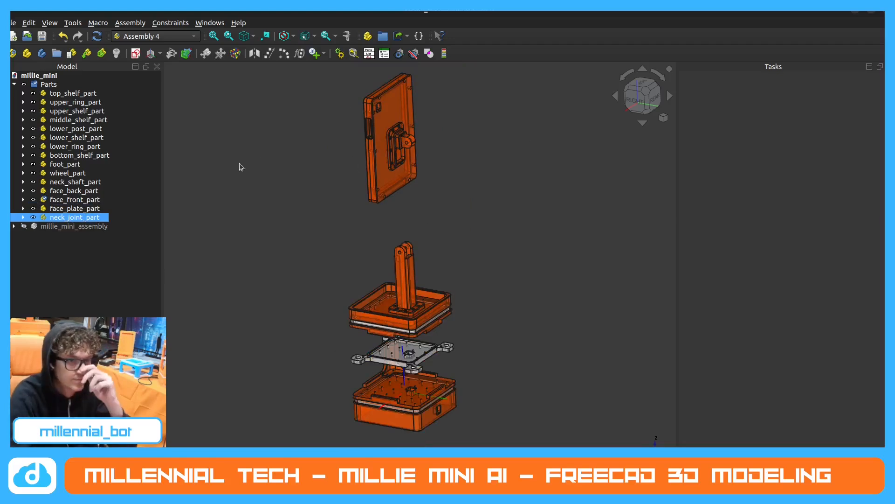
ctrl+click(66, 210)
ctrl+click(66, 210)
ctrl+click(51, 192)
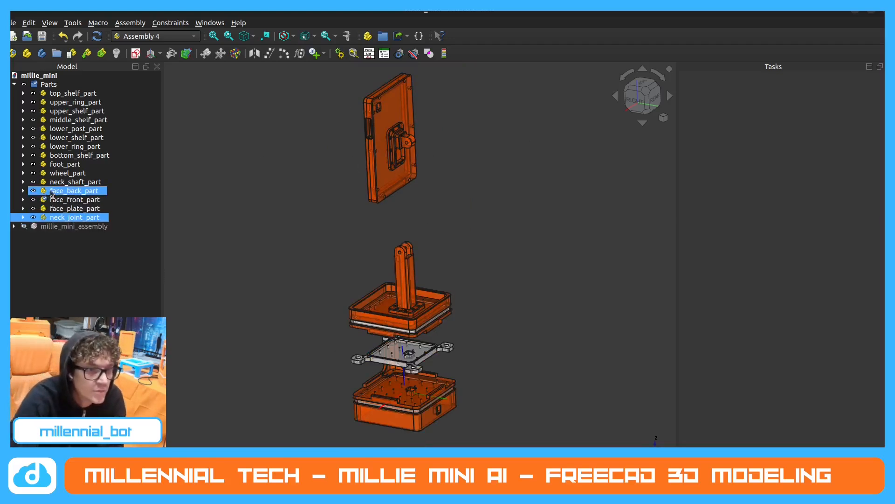
ctrl+click(52, 191)
ctrl+click(55, 200)
ctrl+click(55, 200)
ctrl+click(56, 192)
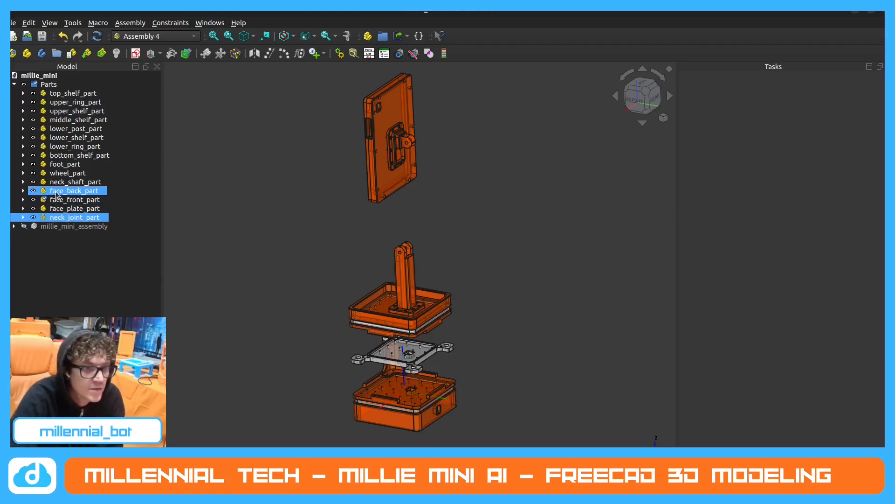
ctrl+click(57, 193)
ctrl+click(56, 201)
ctrl+click(62, 202)
ctrl+click(50, 209)
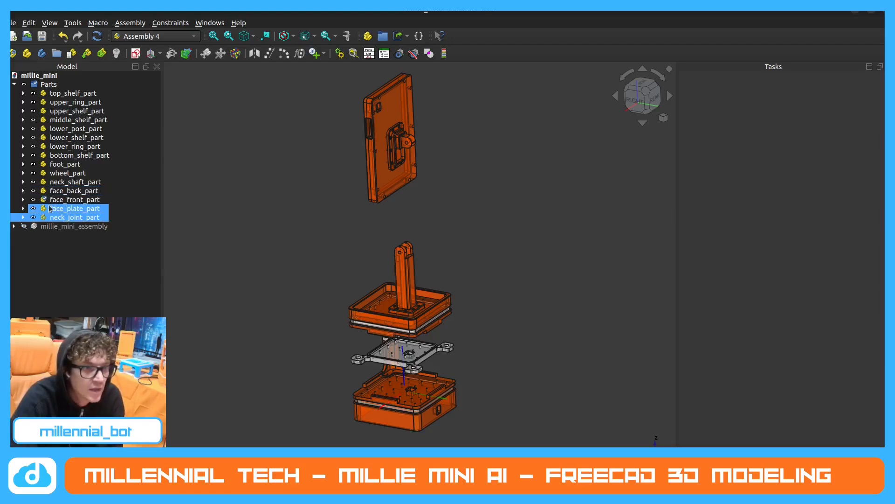
ctrl+click(44, 209)
Hide LCS_Origin015 in neck_joint_part and LCS_Origin014 in face_plate_part, then collapse the part branches and select neck_joint_part.
click(23, 216)
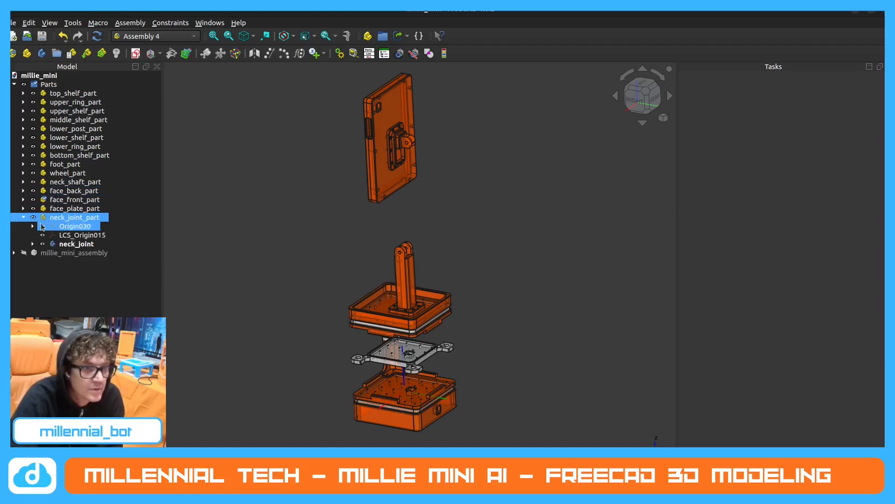
click(75, 235)
click(23, 208)
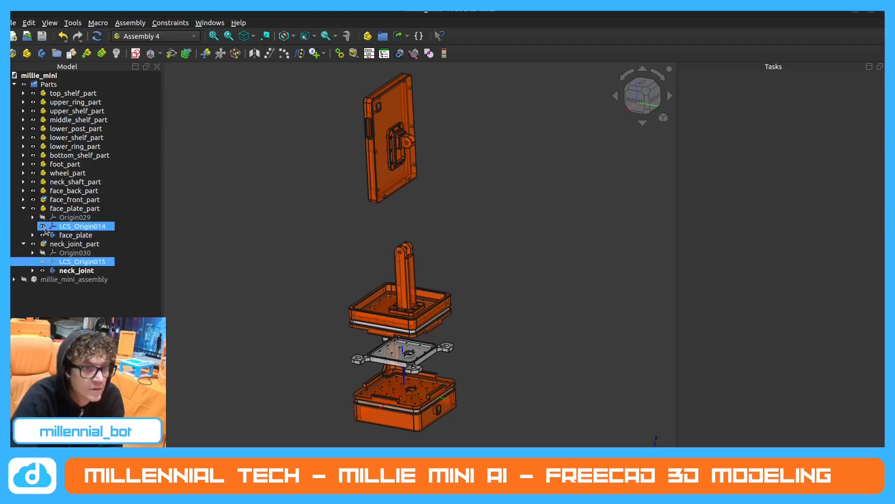
click(41, 227)
click(23, 200)
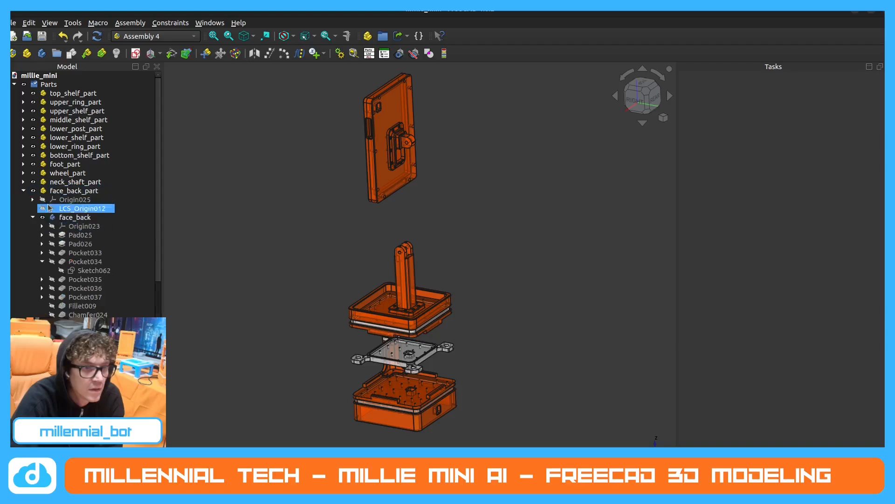
click(23, 199)
click(23, 208)
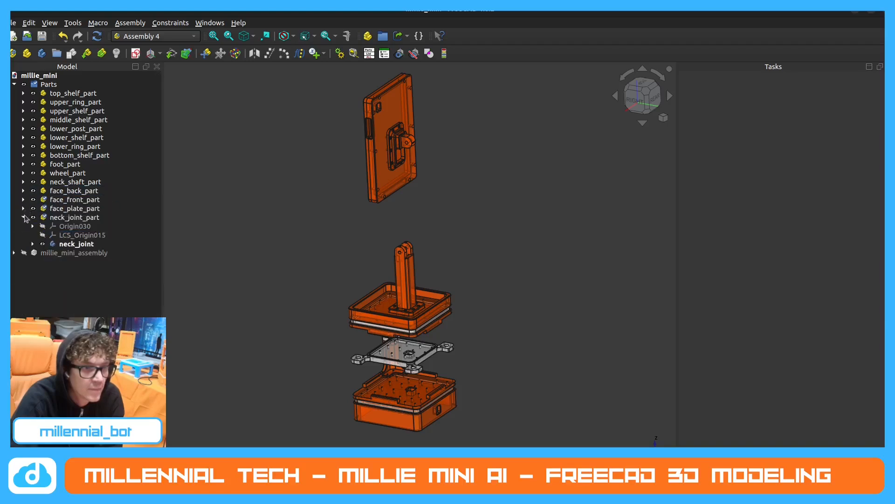
click(23, 217)
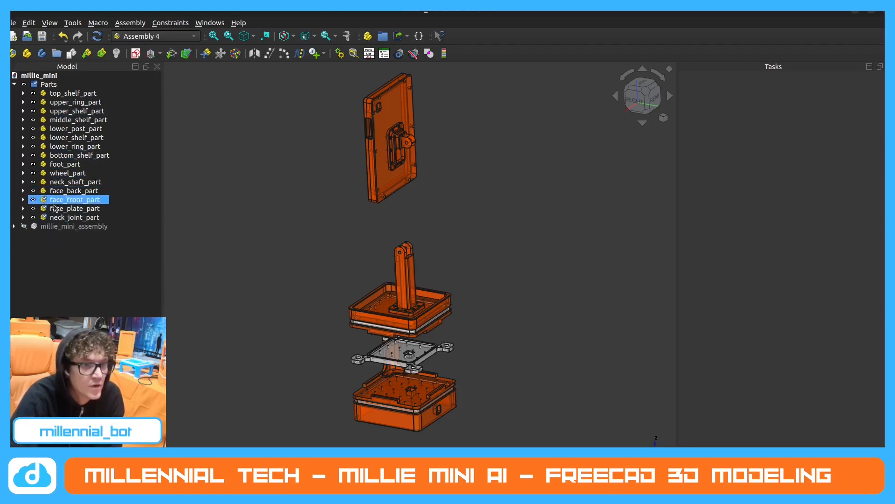
click(82, 217)
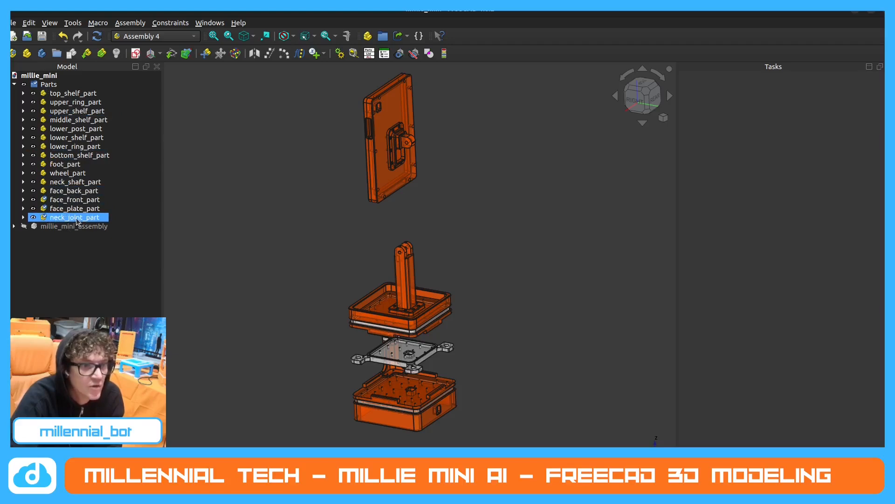
Move neck_shaft_part, neck_joint_part and face_plate_part to the top of the Parts group, ordered face_plate, neck_joint, neck_shaft, keeping face_front_part collapsed.
mouse_move(78, 221)
mouse_down()
mouse_move(77, 181)
mouse_move(80, 218)
mouse_up()
drag(78, 182, 93, 90)
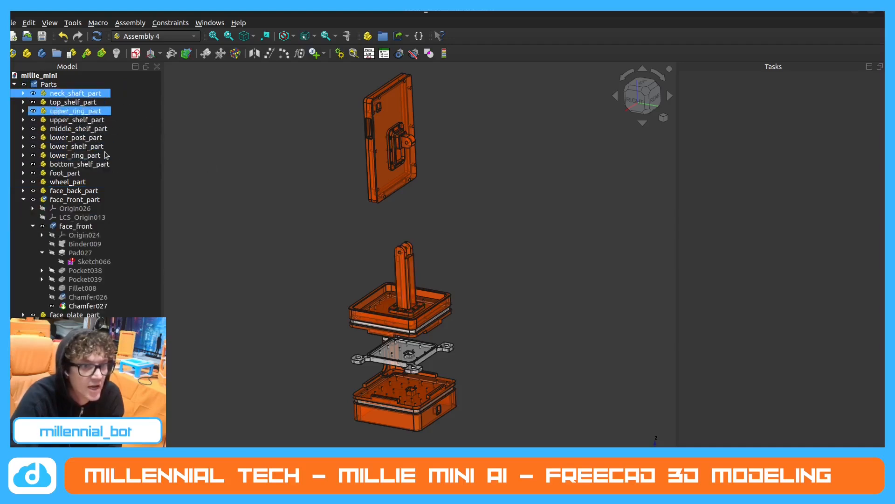
drag(77, 164, 101, 92)
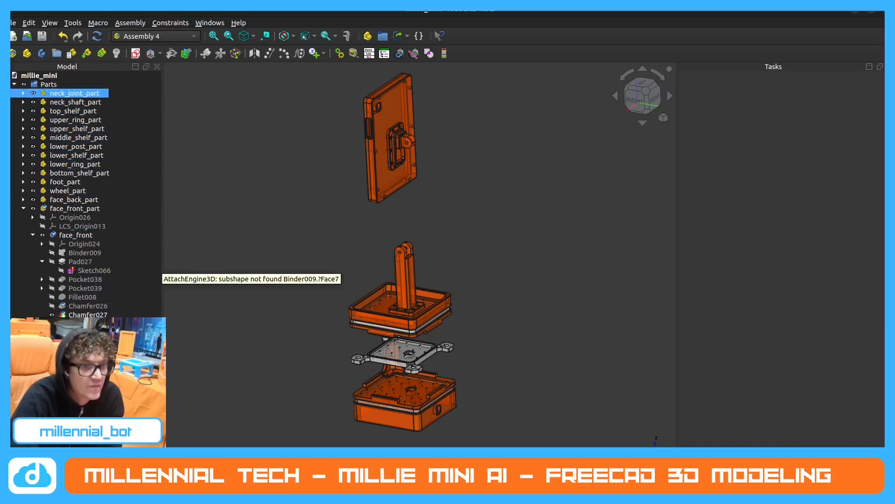
click(23, 208)
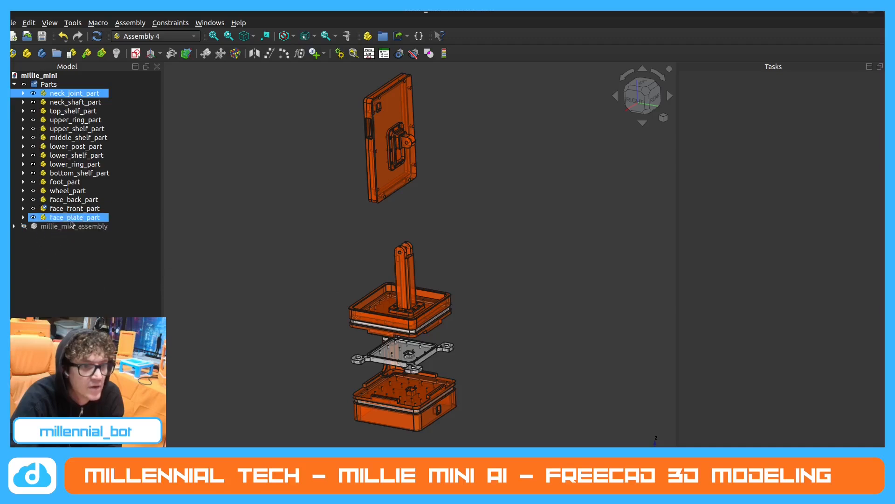
drag(71, 220, 99, 89)
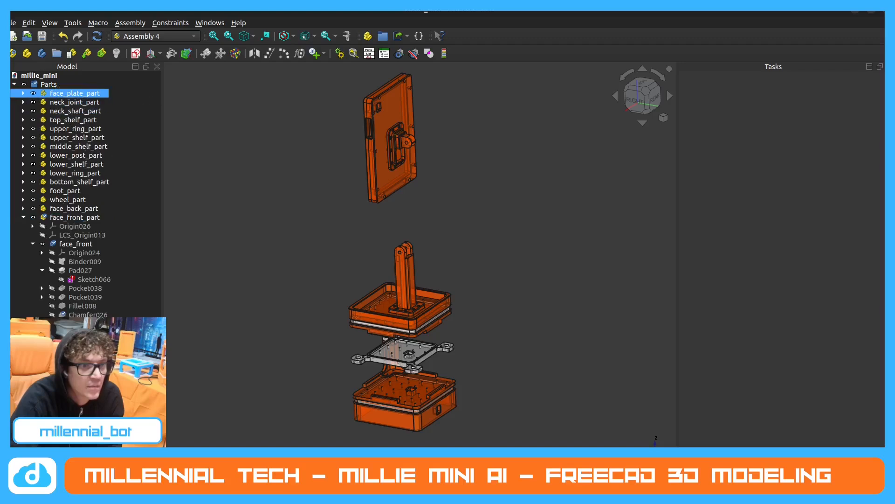
click(72, 280)
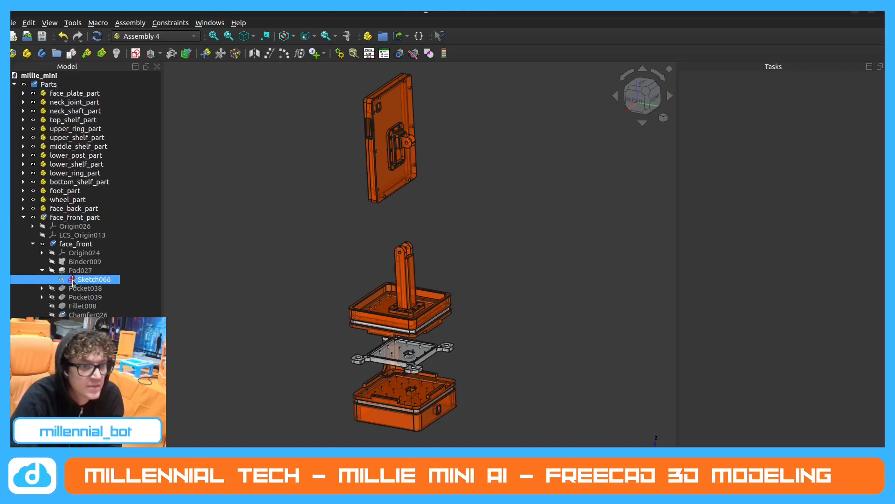
click(23, 218)
Move face_back_part and then face_front_part to the top of the Parts group, leaving face_front_part first and collapsed.
click(70, 218)
drag(73, 208, 85, 92)
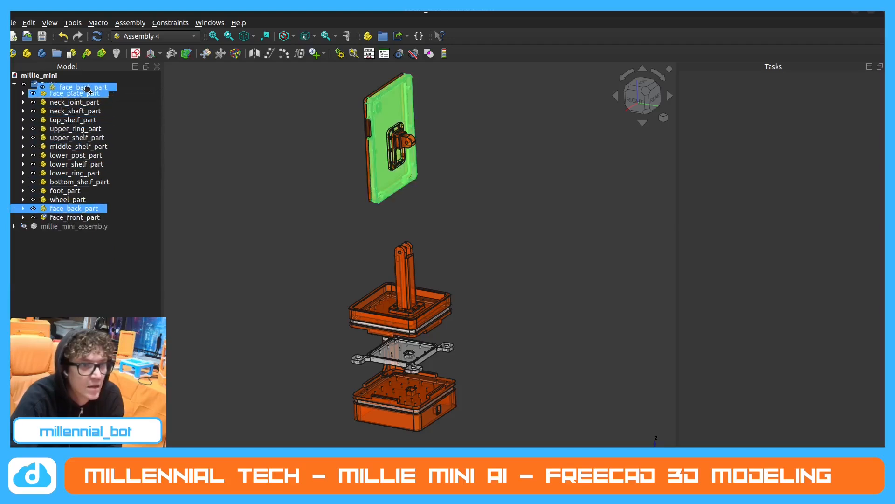
click(23, 218)
click(24, 217)
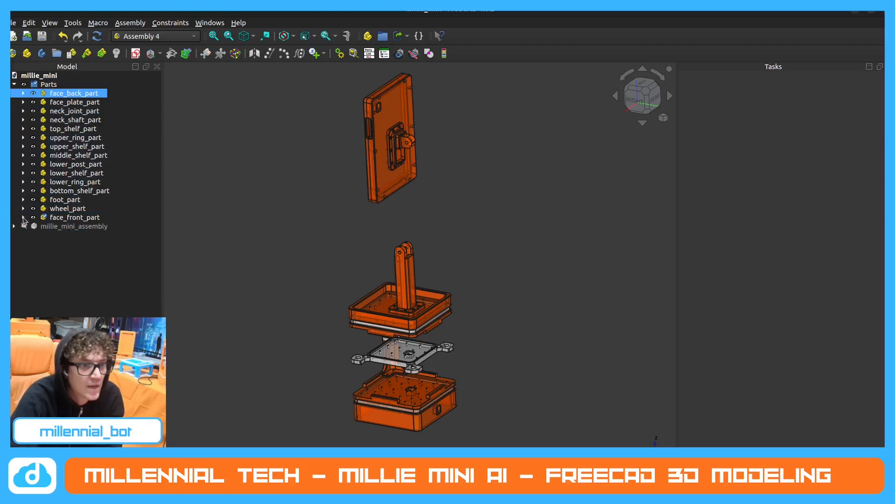
drag(70, 217, 80, 92)
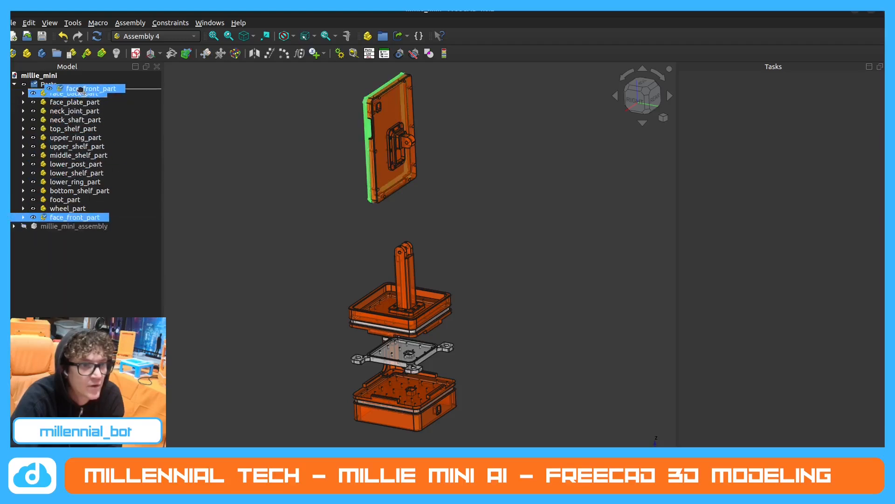
click(23, 93)
click(23, 93)
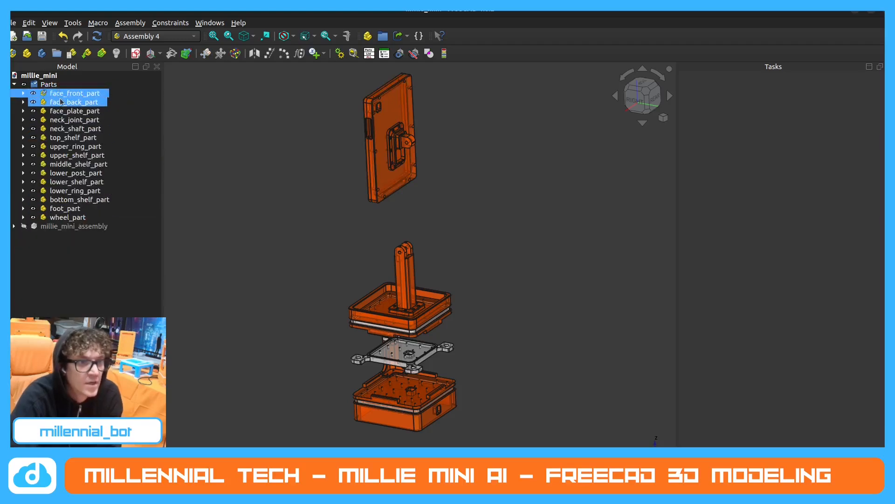
Examine the reordered Parts list and the whole robot model from the side and front.
click(437, 162)
middle_drag(436, 162, 466, 150)
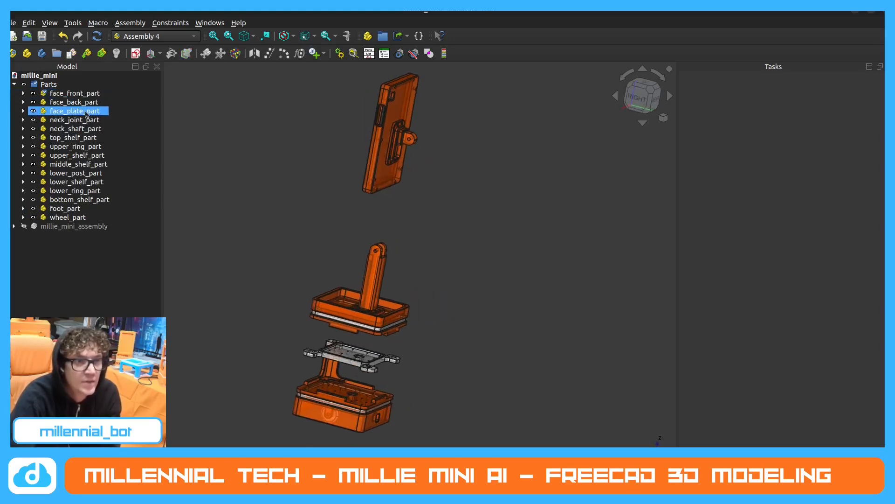
click(53, 136)
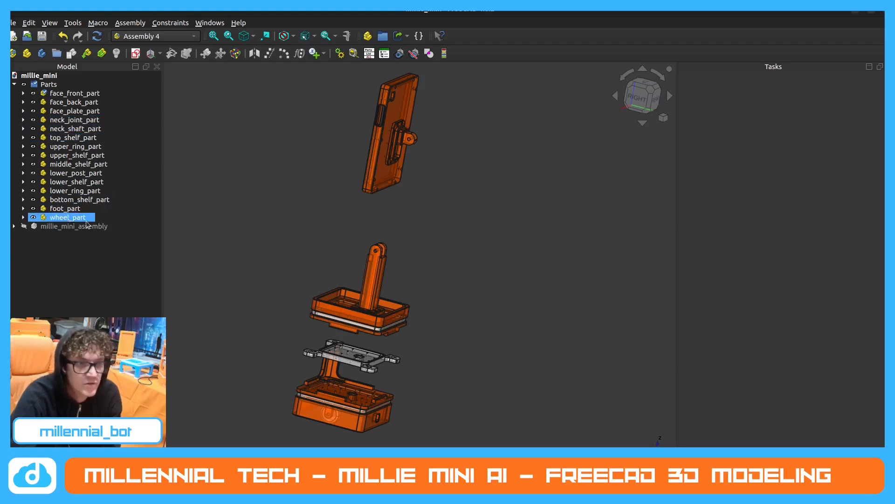
middle_drag(238, 315, 339, 233)
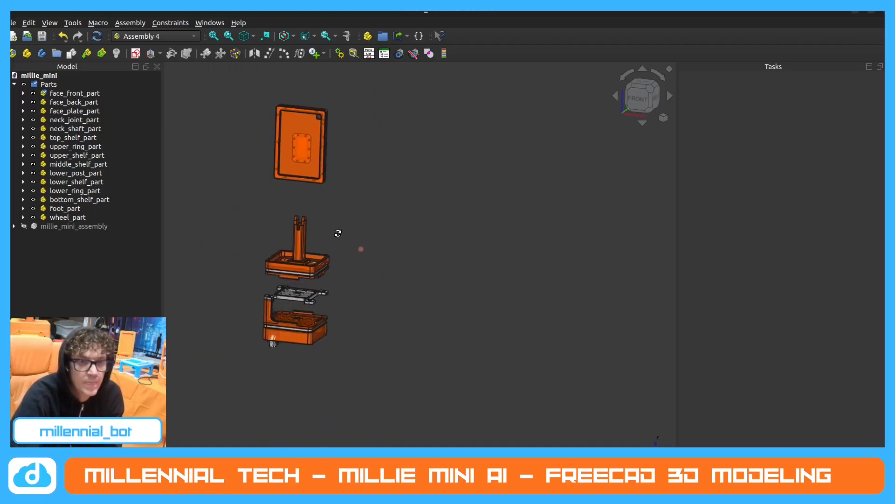
scroll(256, 198, up, 3)
middle_drag(266, 167, 262, 169)
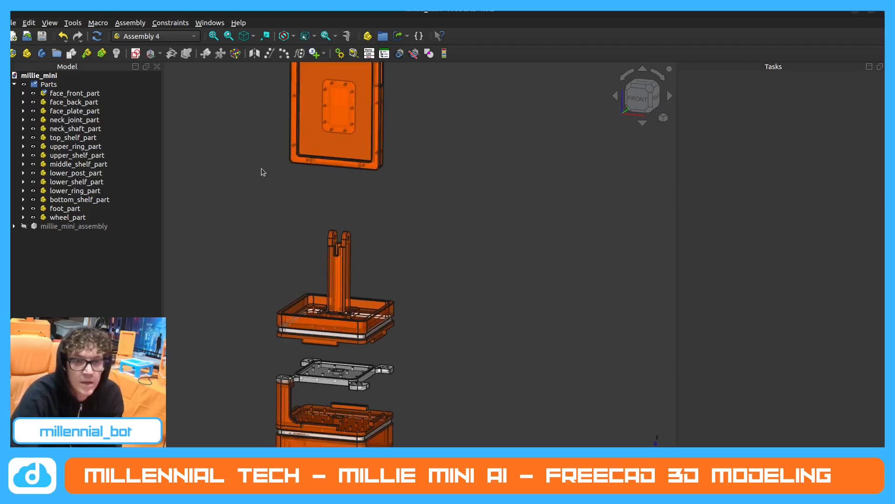
scroll(261, 170, down, 2)
middle_drag(280, 207, 331, 197)
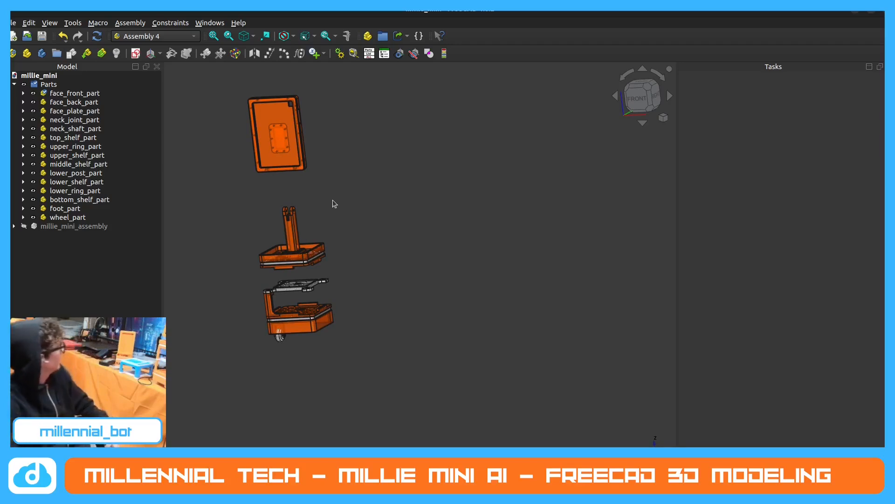
scroll(332, 199, down, 3)
scroll(303, 168, up, 4)
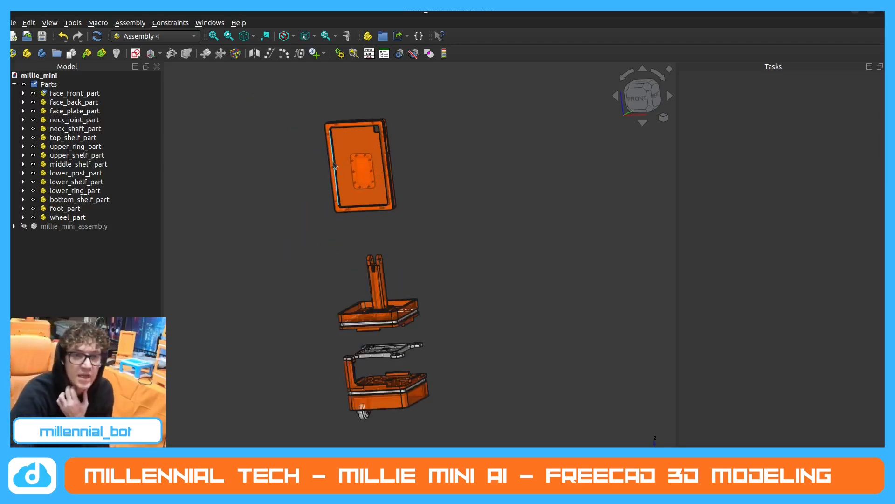
middle_drag(333, 162, 302, 209)
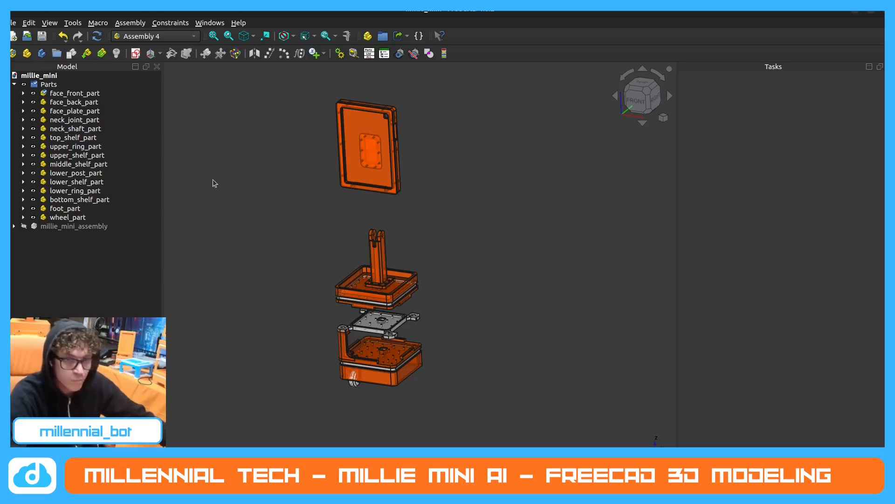
click(130, 192)
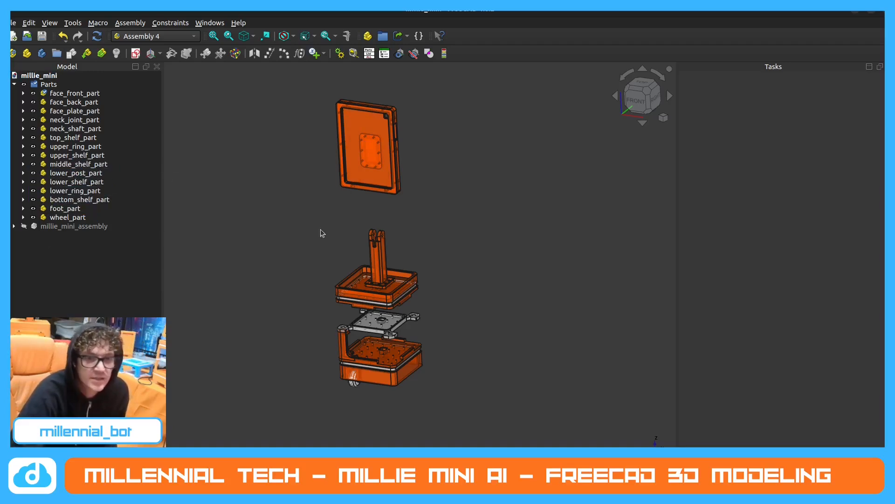
Create a new local coordinate system in neck_shaft_part, accepting the suggested name.
scroll(386, 241, up, 3)
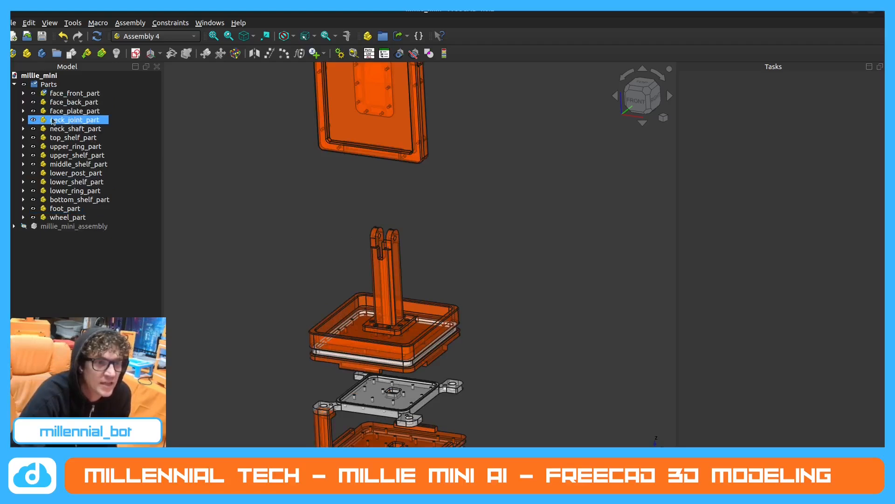
click(69, 129)
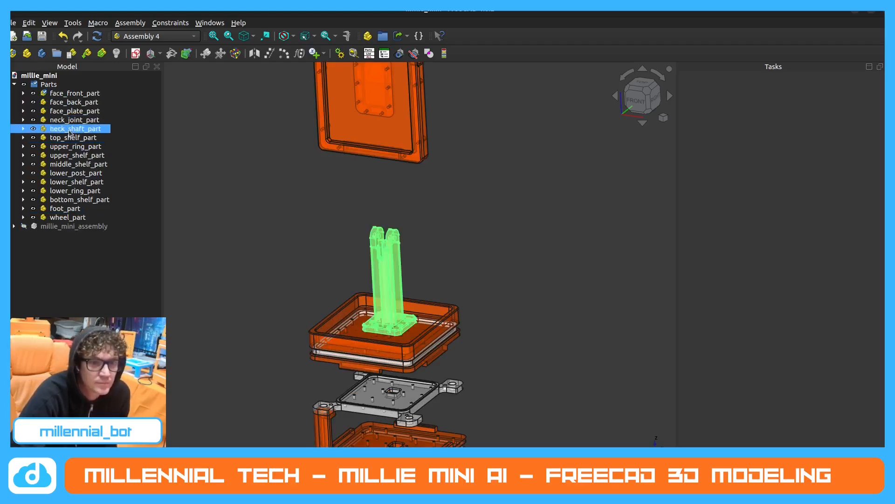
click(23, 129)
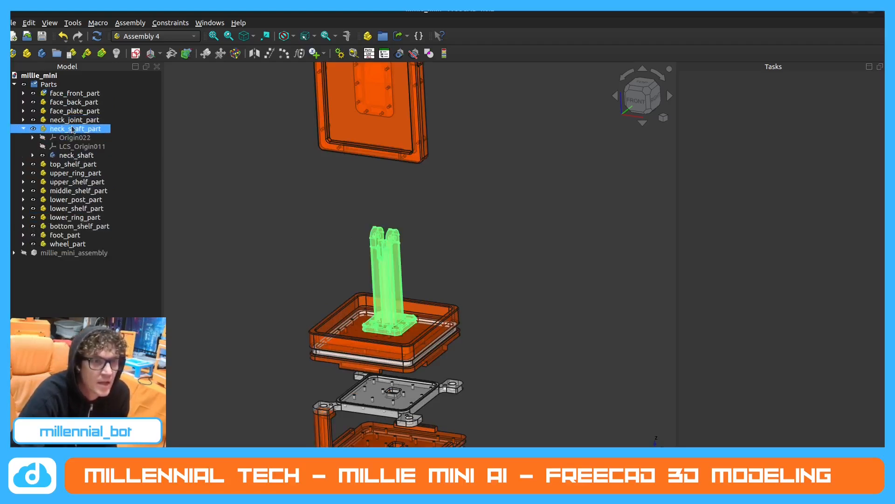
click(150, 53)
click(482, 245)
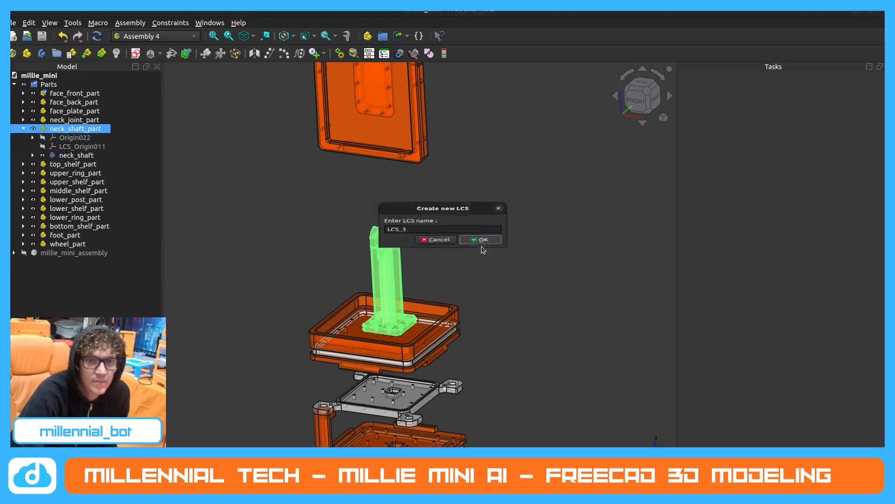
Attach the neck shaft's new LCS in Concentric mode to the inner circular edge of a fork-arm pivot hole, and collapse neck_shaft_part.
scroll(382, 235, up, 5)
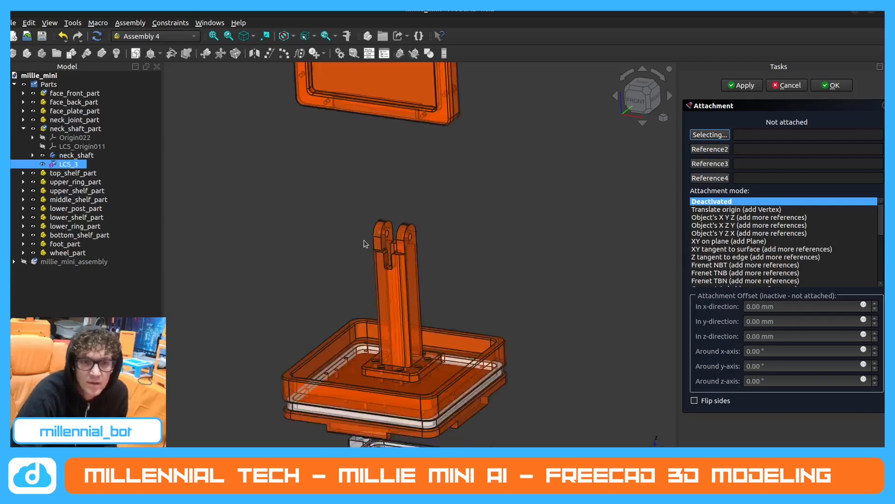
click(405, 234)
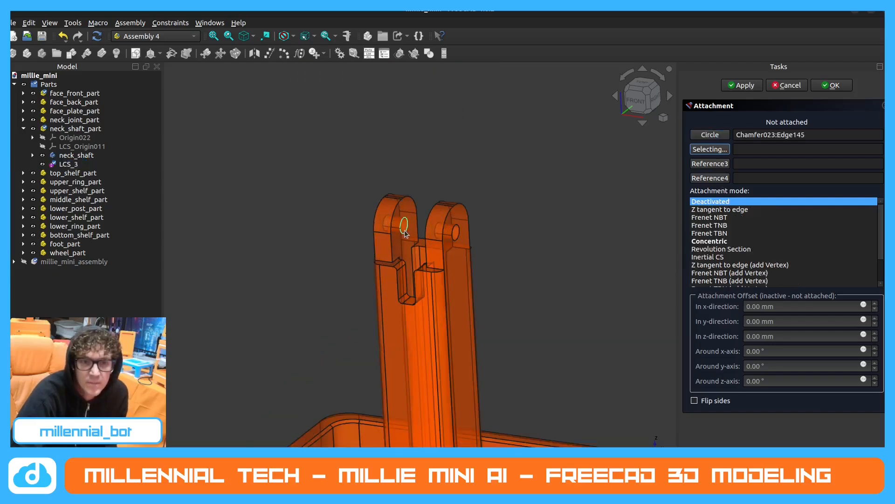
click(724, 241)
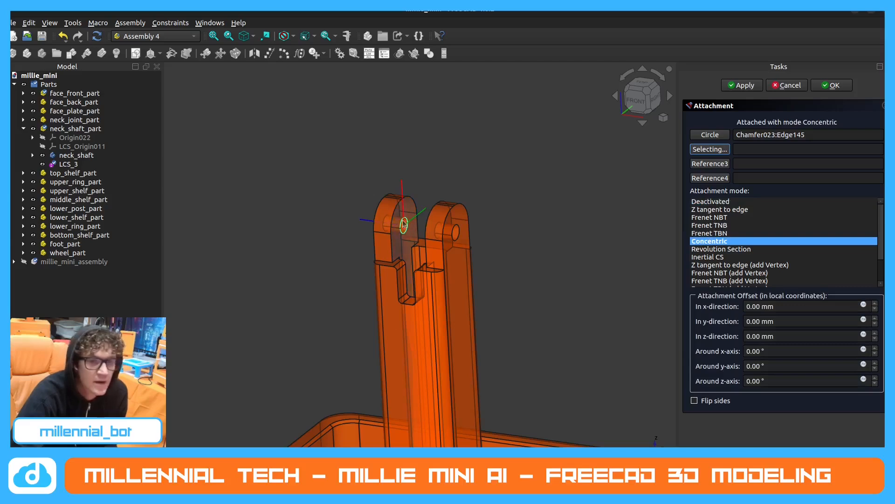
click(831, 85)
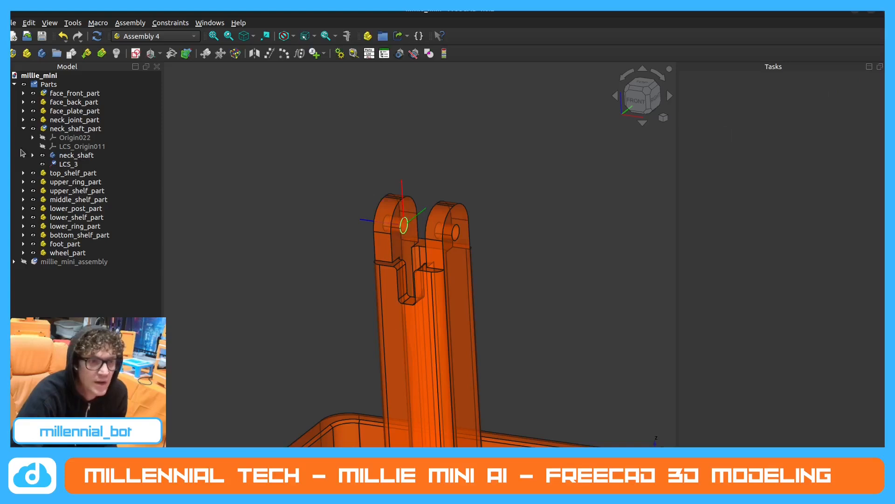
click(23, 129)
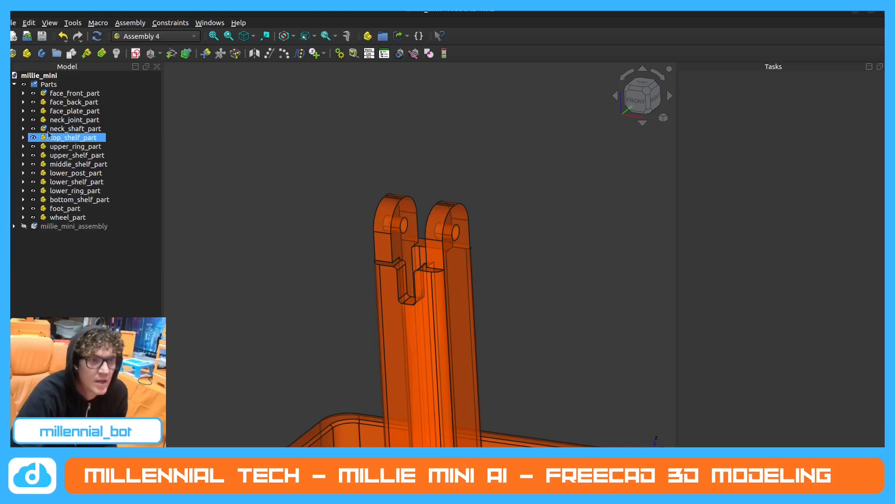
click(106, 166)
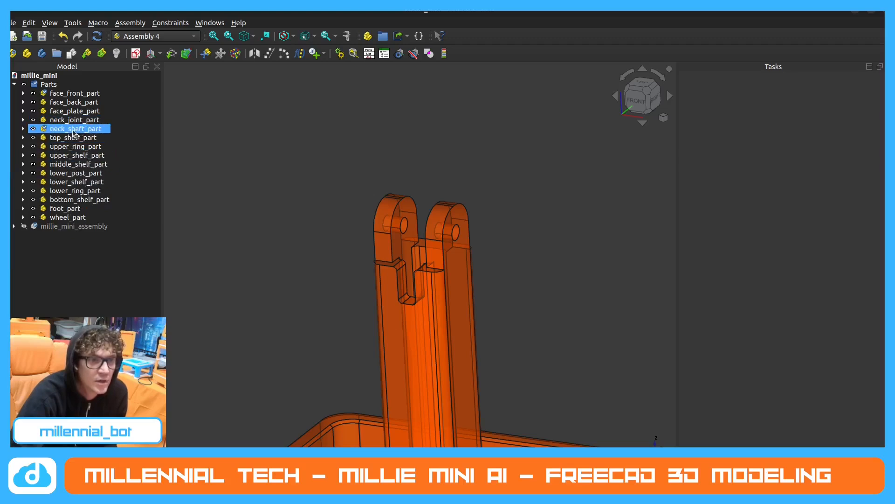
click(23, 119)
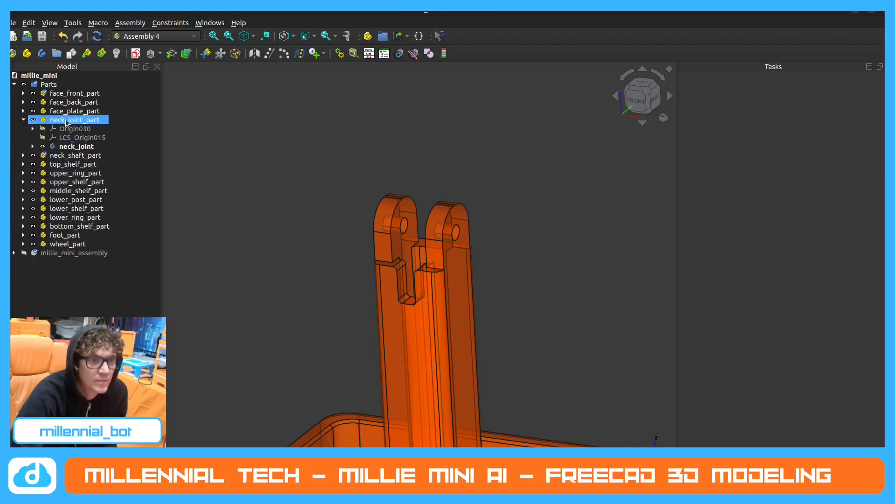
click(150, 53)
click(480, 246)
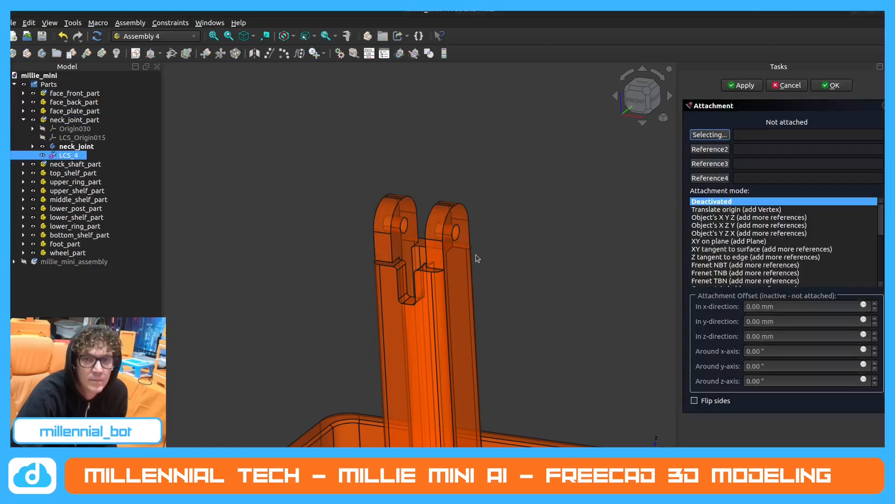
scroll(450, 290, down, 4)
middle_drag(444, 291, 257, 307)
scroll(321, 275, down, 2)
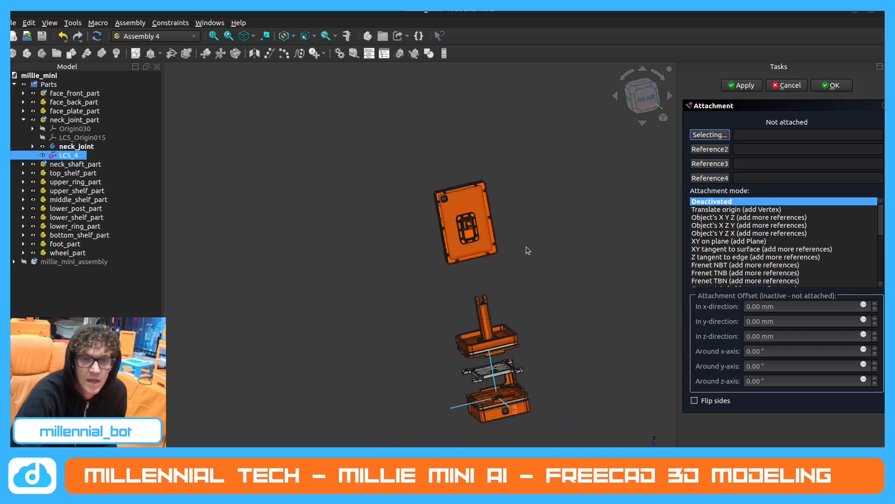
scroll(528, 248, up, 2)
mouse_move(528, 249)
middle_down()
mouse_move(542, 255)
mouse_move(525, 254)
middle_up()
scroll(365, 208, down, 2)
middle_drag(453, 220, 511, 216)
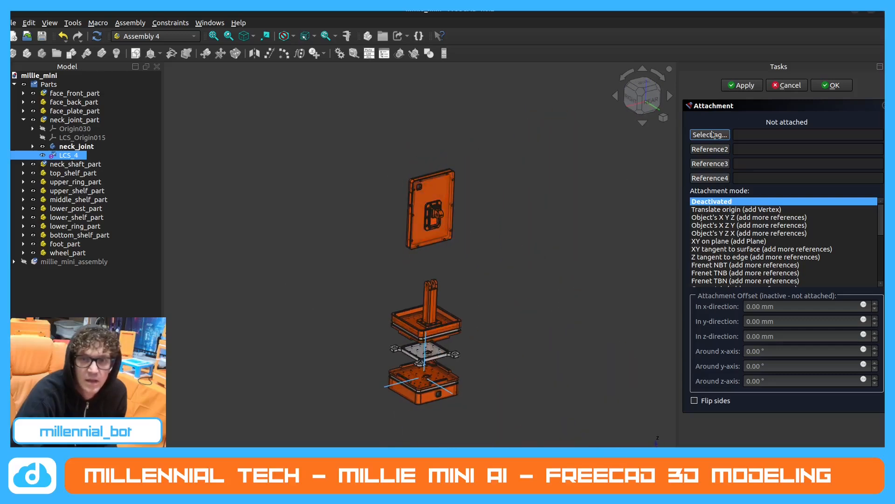
scroll(465, 271, up, 2)
middle_drag(465, 271, 456, 256)
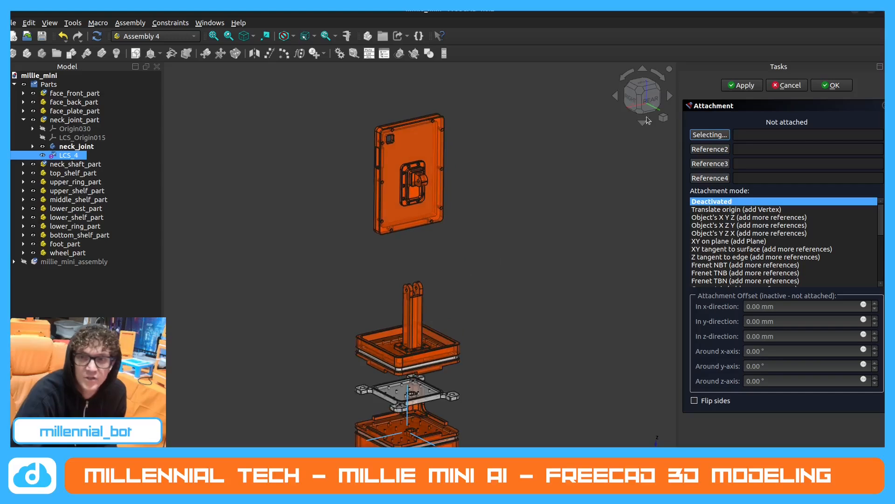
click(785, 86)
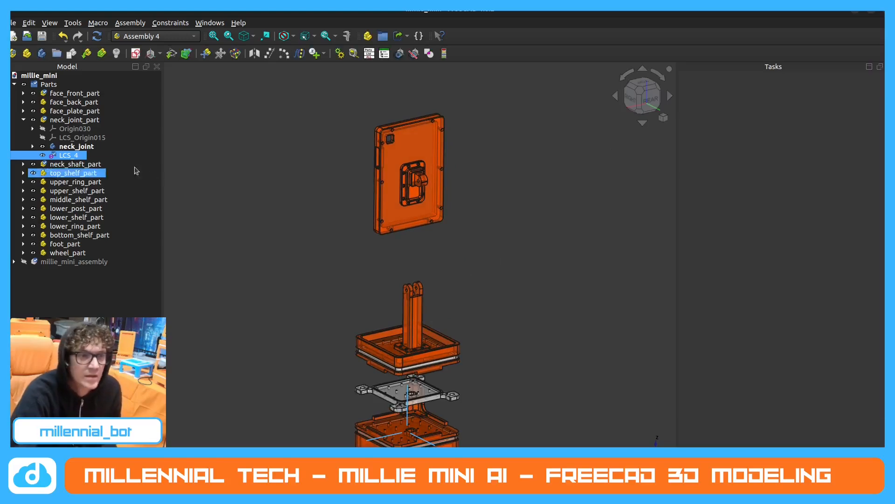
key(Delete)
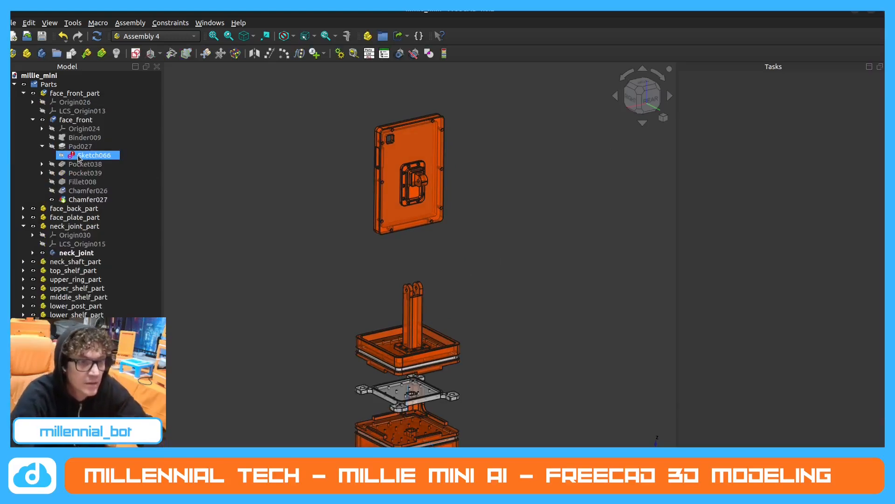
click(24, 93)
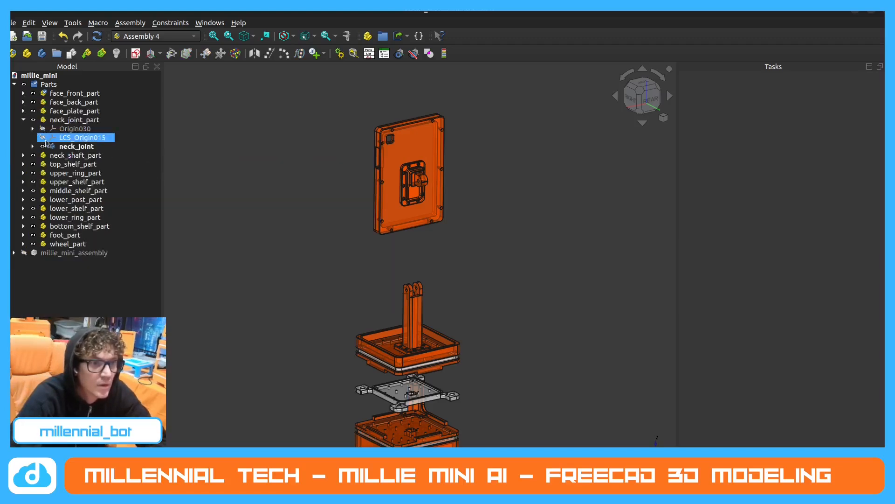
Expand neck_shaft_part, show its LCS_3 to identify it in the model, and delete that coordinate system.
click(29, 120)
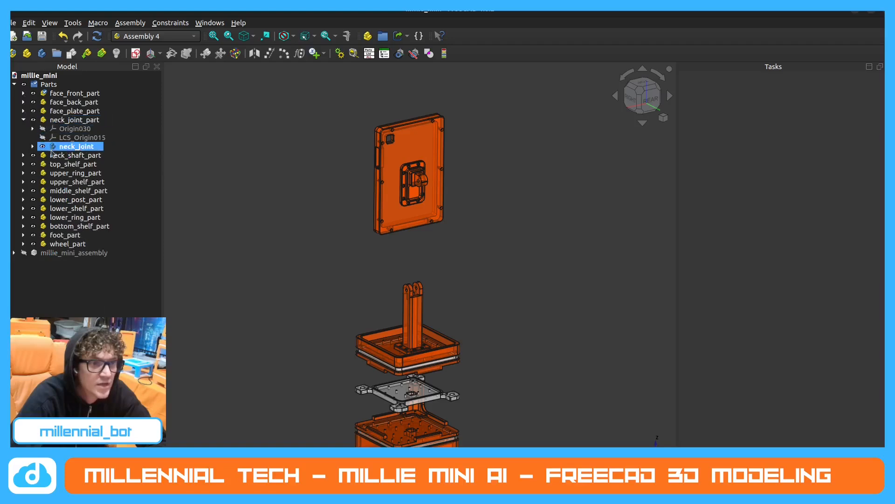
click(24, 156)
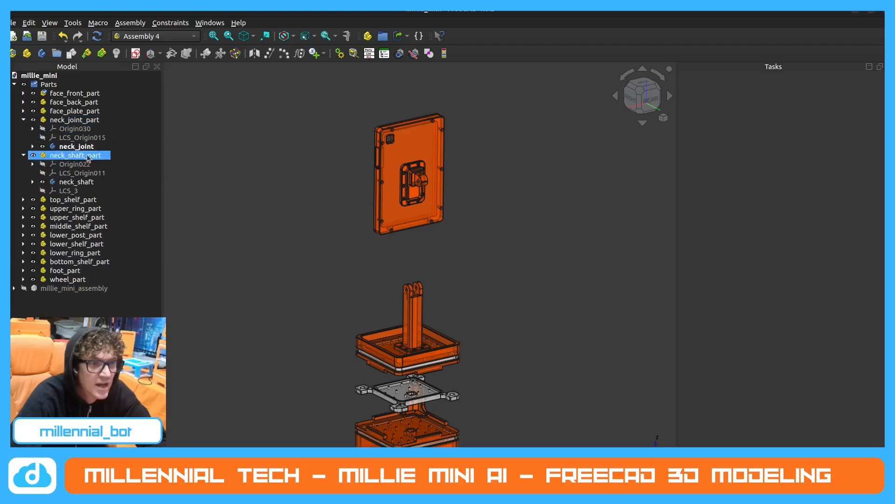
click(70, 191)
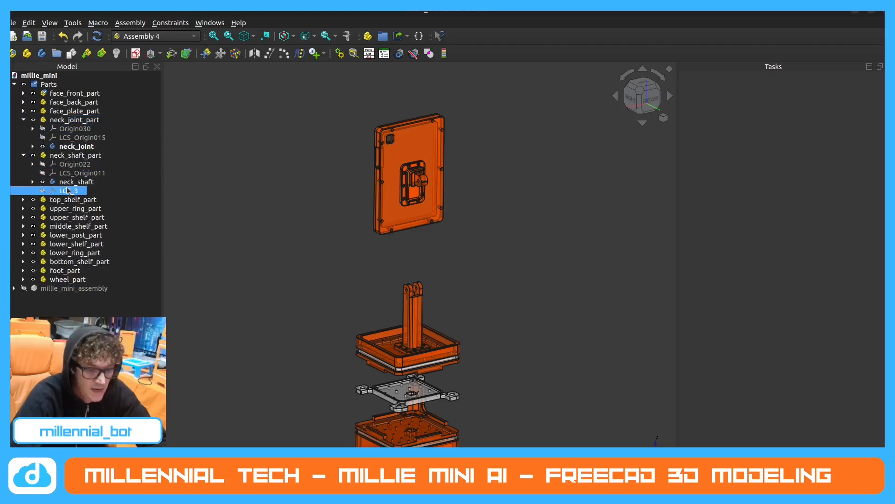
click(42, 191)
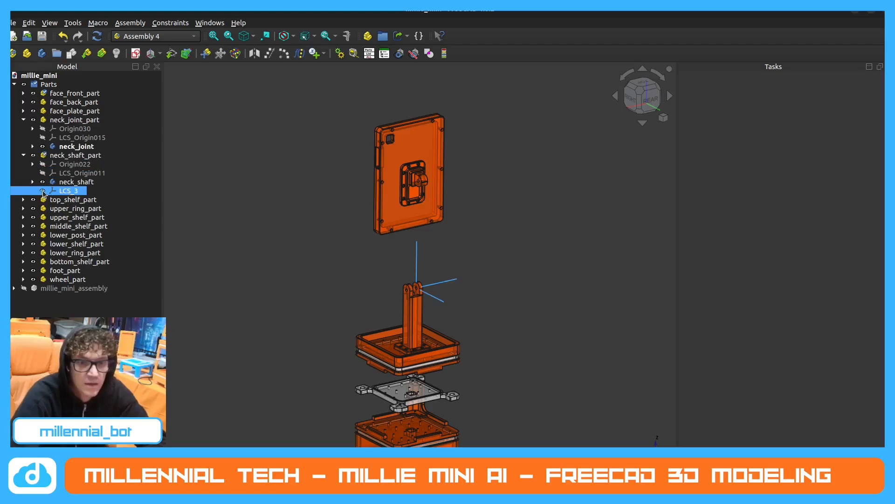
key(Delete)
click(70, 235)
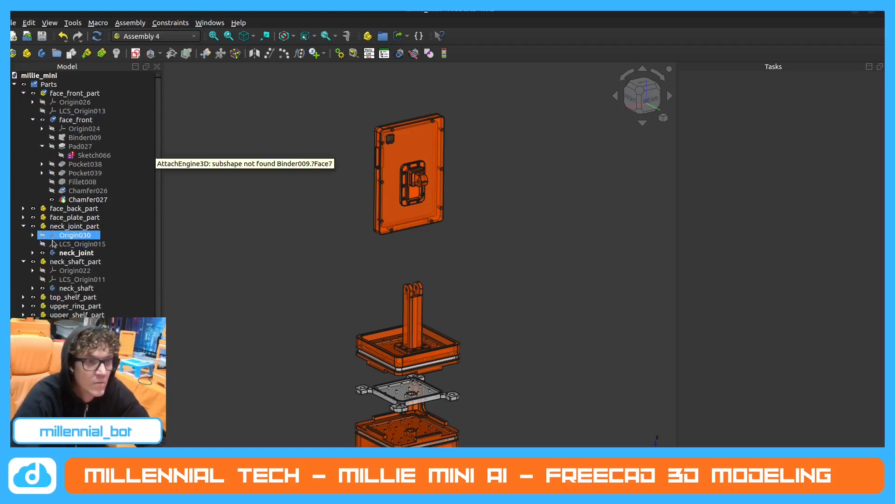
Activate neck_shaft_part and create a new local coordinate system in it named LCS_neck_hole.
click(40, 262)
click(71, 264)
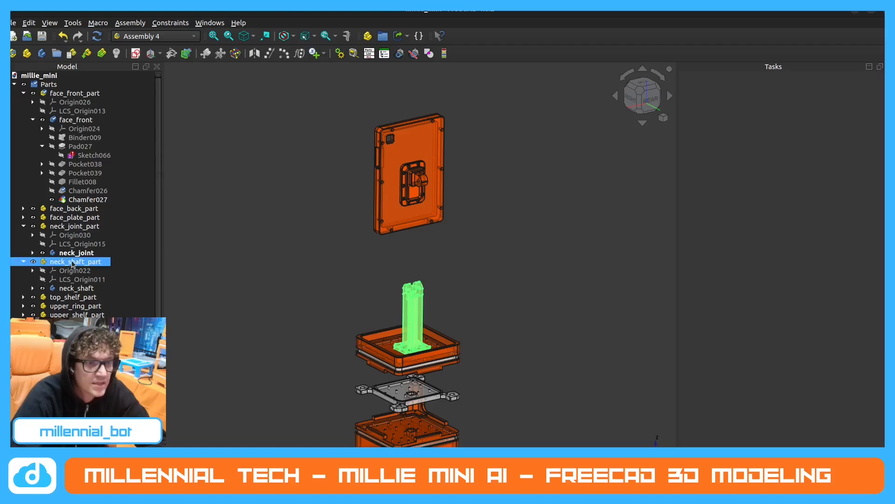
double_click(71, 264)
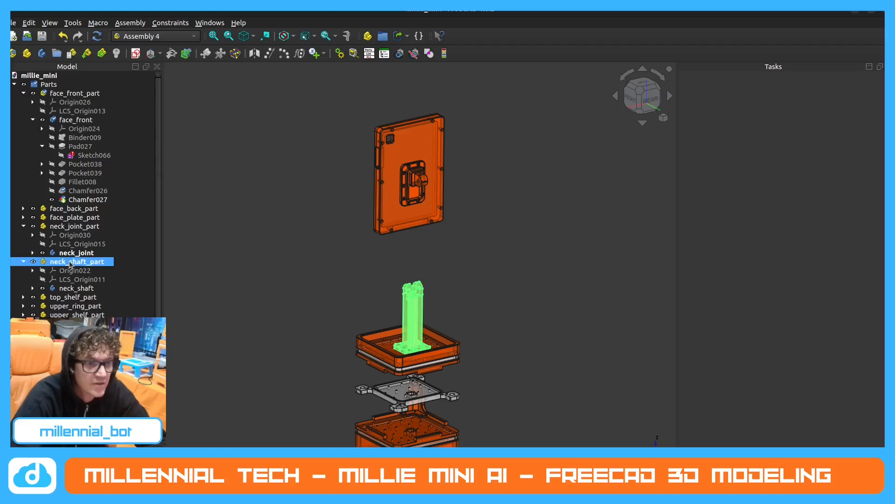
click(150, 53)
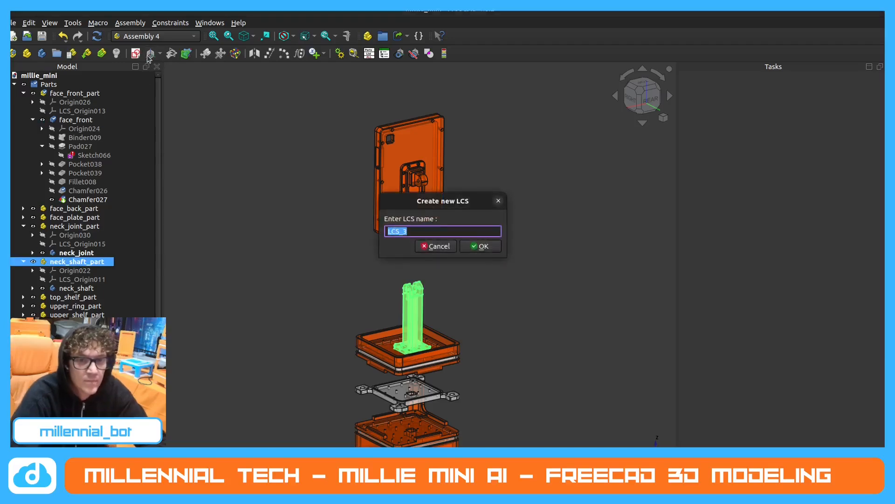
click(422, 230)
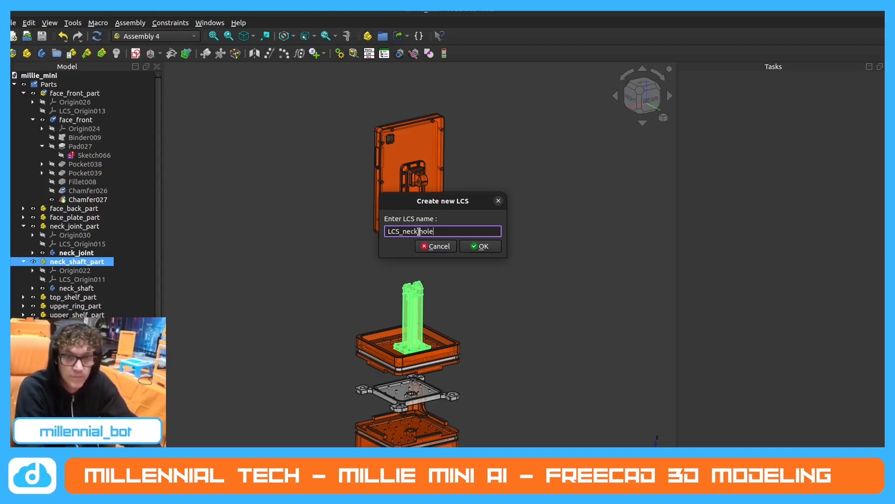
key(BackSpace)
key(BackSpace)
key(BackSpace)
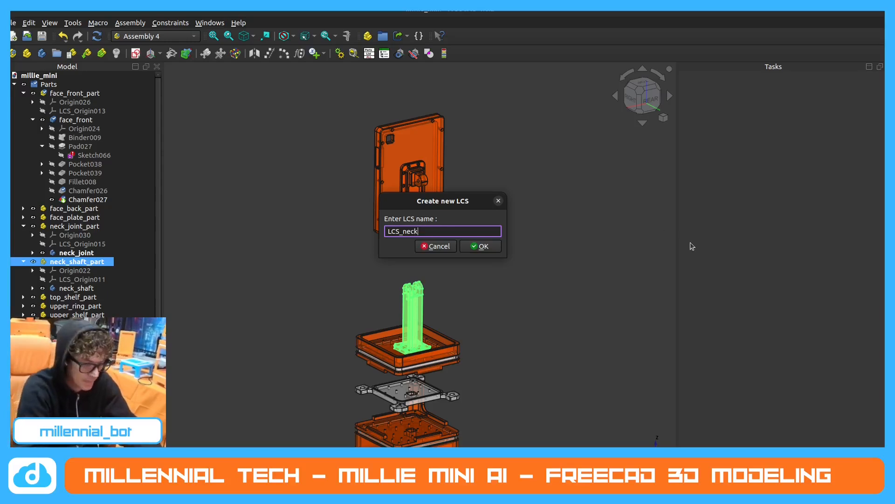
text(_hole)
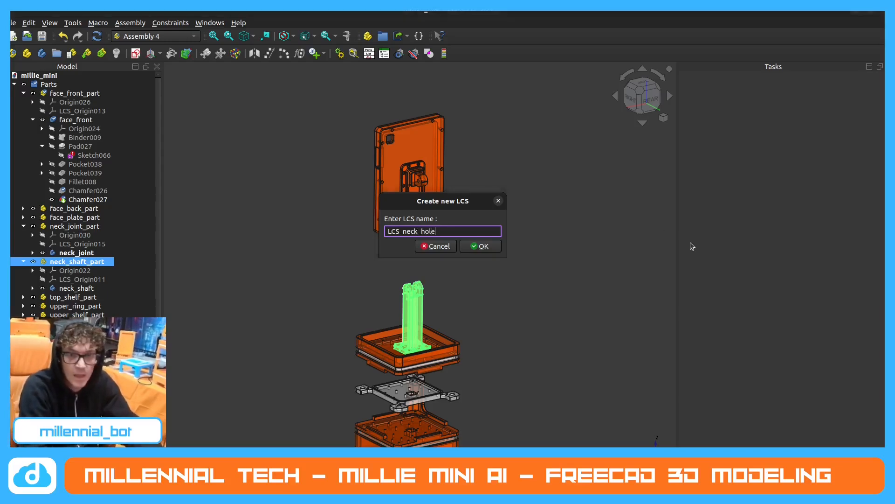
key(Return)
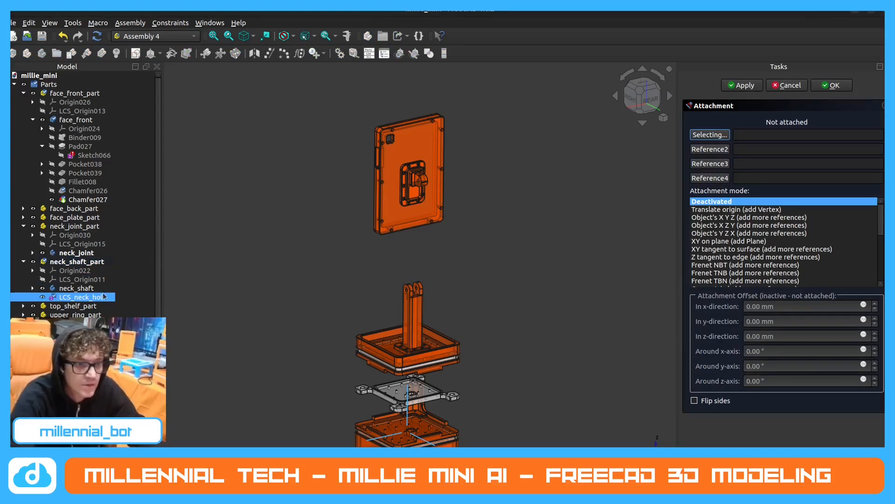
Attach LCS_neck_hole in Concentric mode to the circular edge of the pivot hole in one neck shaft fork arm.
scroll(445, 308, up, 5)
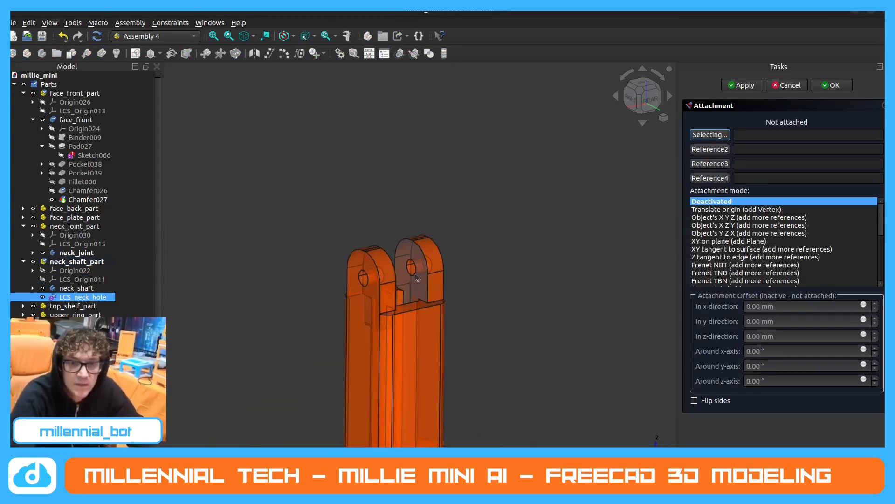
click(414, 268)
click(722, 241)
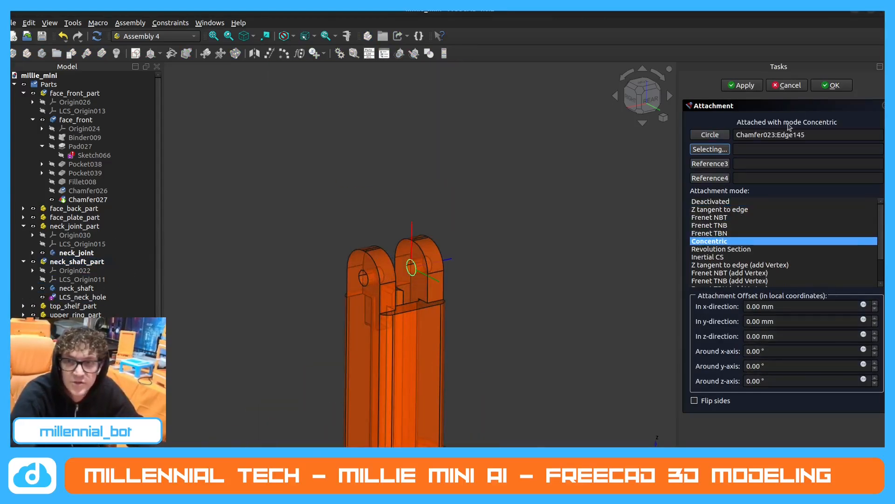
click(832, 85)
scroll(470, 185, down, 5)
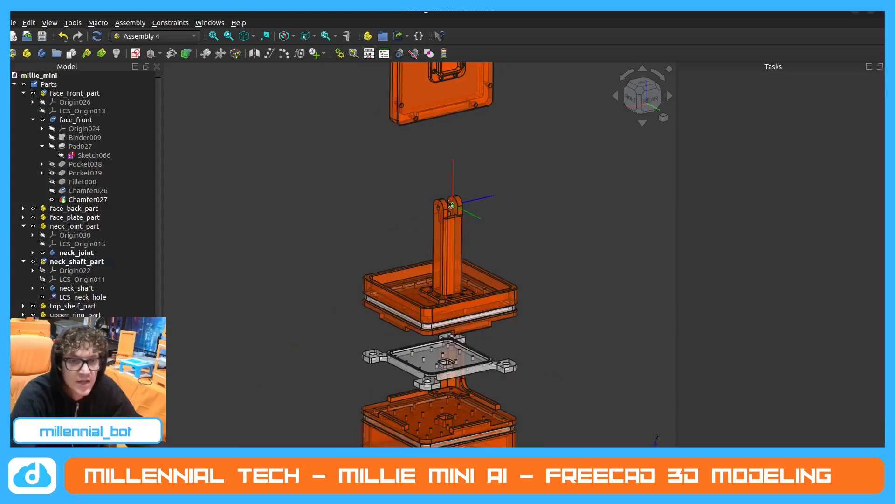
Hide LCS_neck_hole and collapse neck_shaft_part in the tree.
click(78, 297)
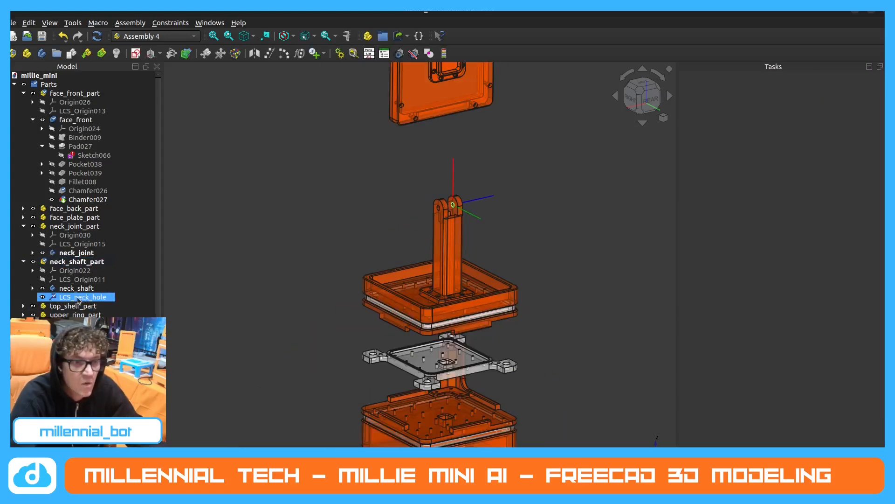
click(397, 226)
click(42, 297)
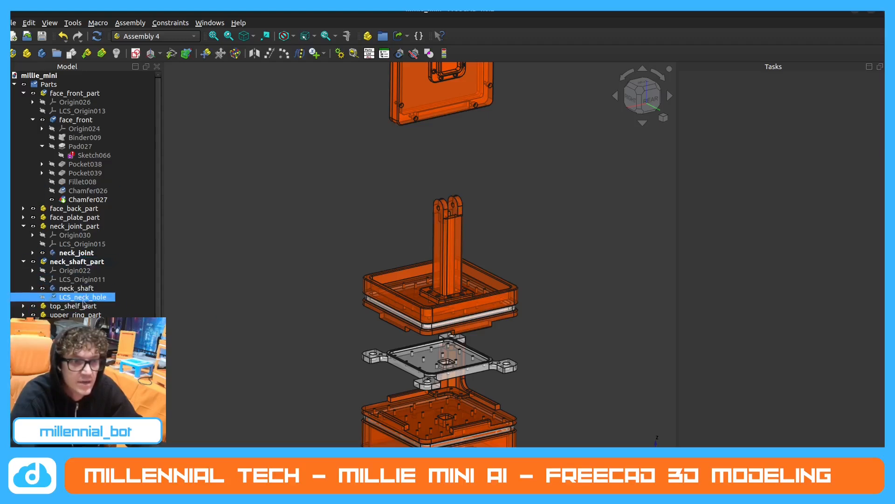
click(24, 261)
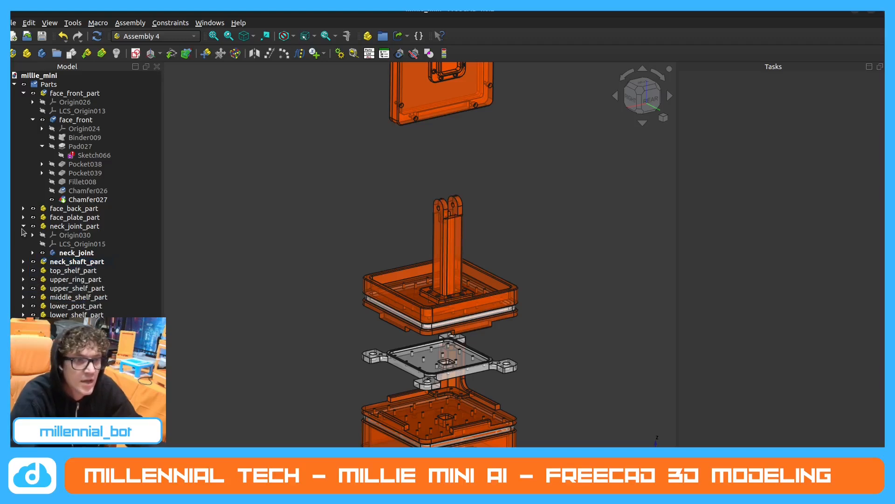
Activate neck_joint_part and create a new local coordinate system in it named LCS_joint_hole.
click(82, 227)
double_click(82, 227)
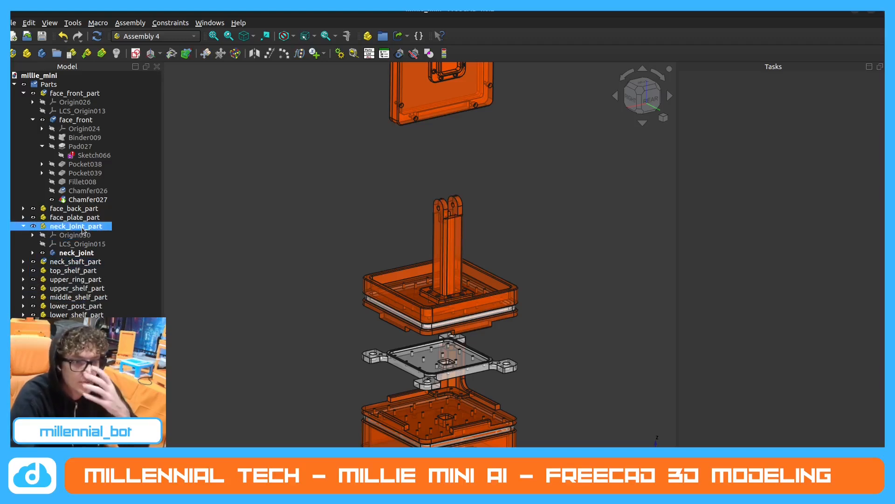
click(86, 252)
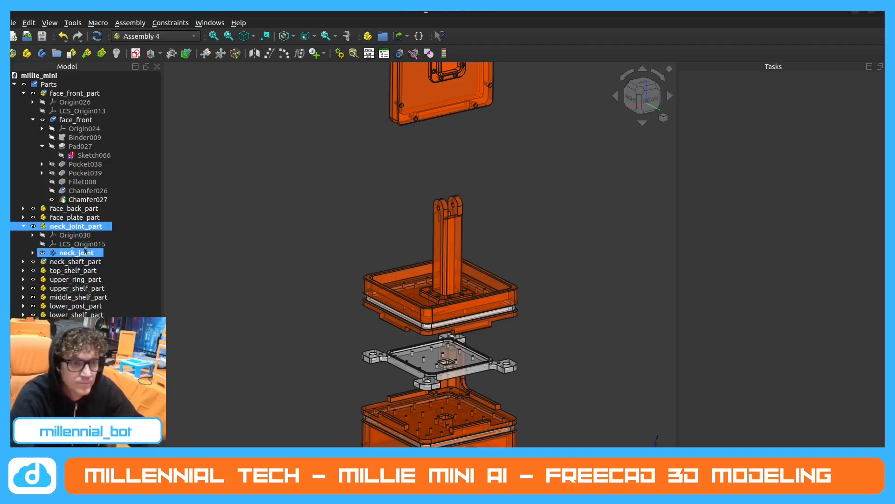
click(150, 53)
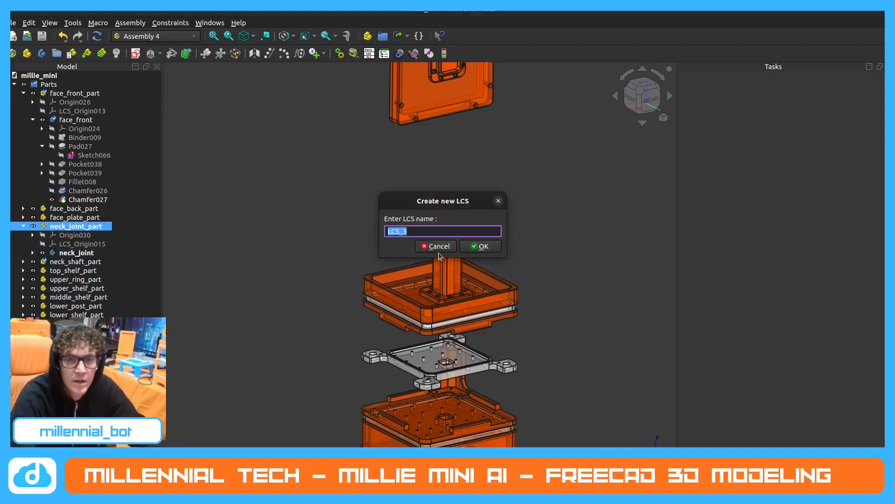
click(412, 229)
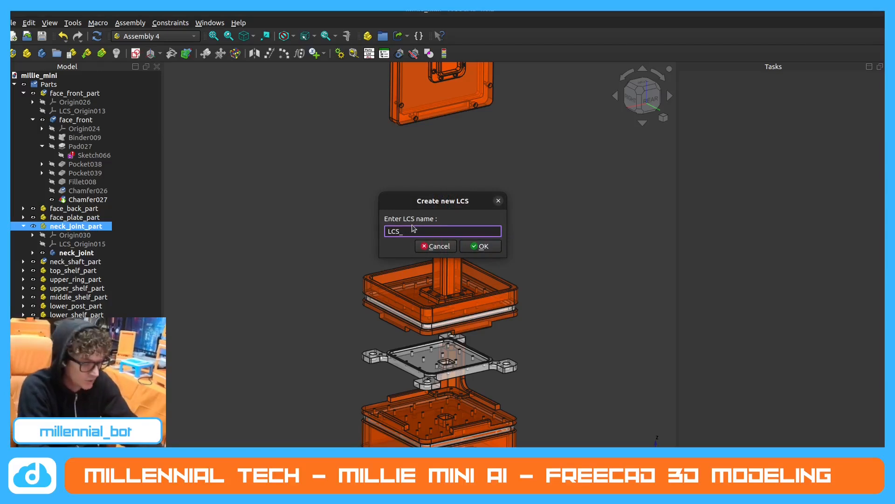
text(joint_hole)
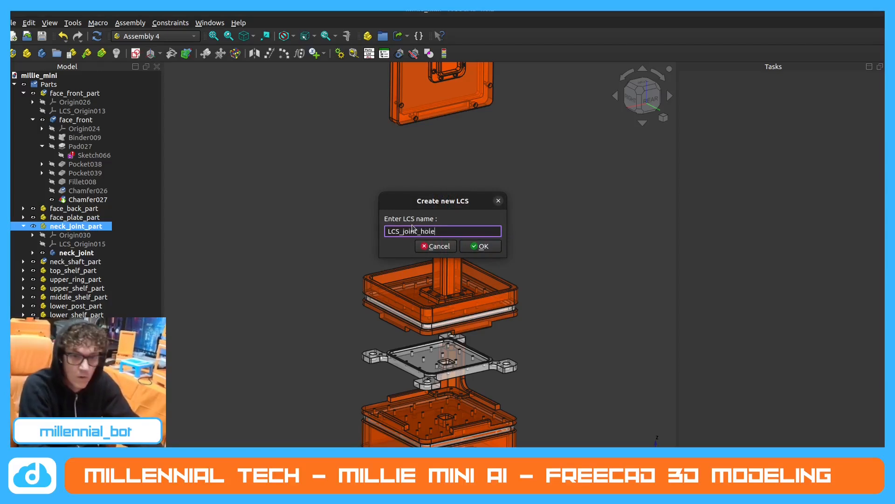
key(Return)
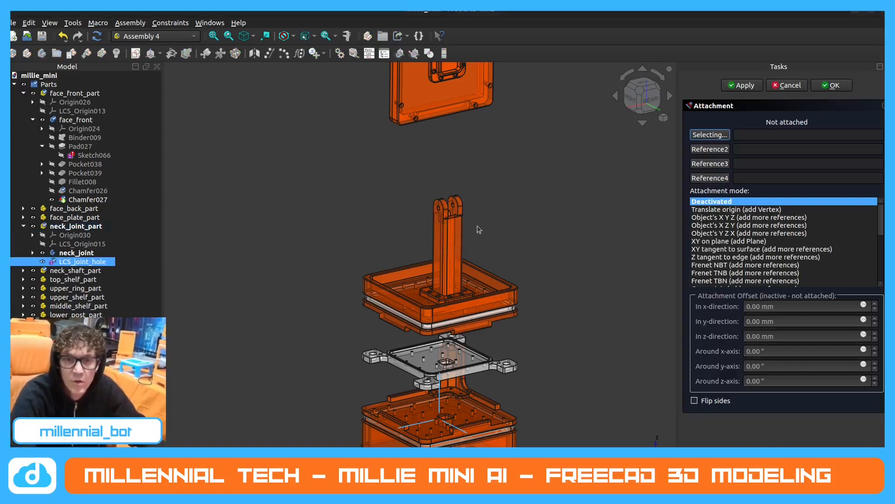
Show LCS_neck_hole for comparison and pick the circular edge of the neck joint's pivot hole as an attachment reference for LCS_joint_hole.
scroll(437, 132, up, 6)
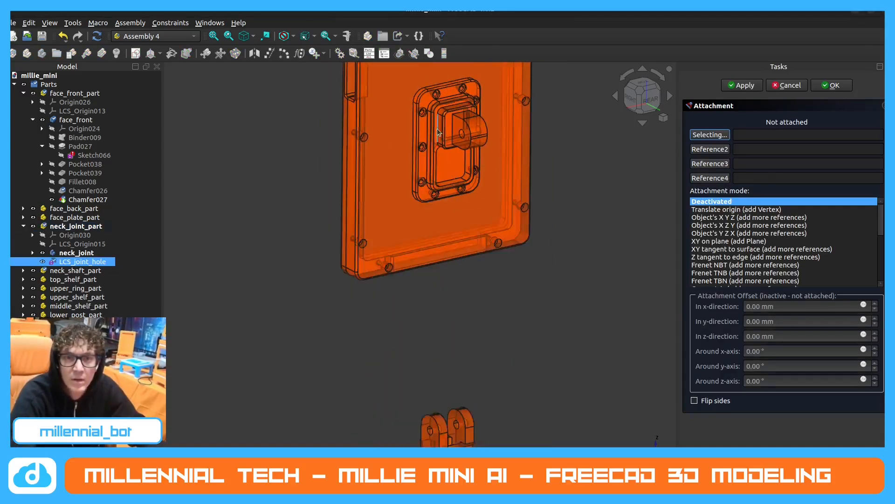
scroll(438, 132, down, 2)
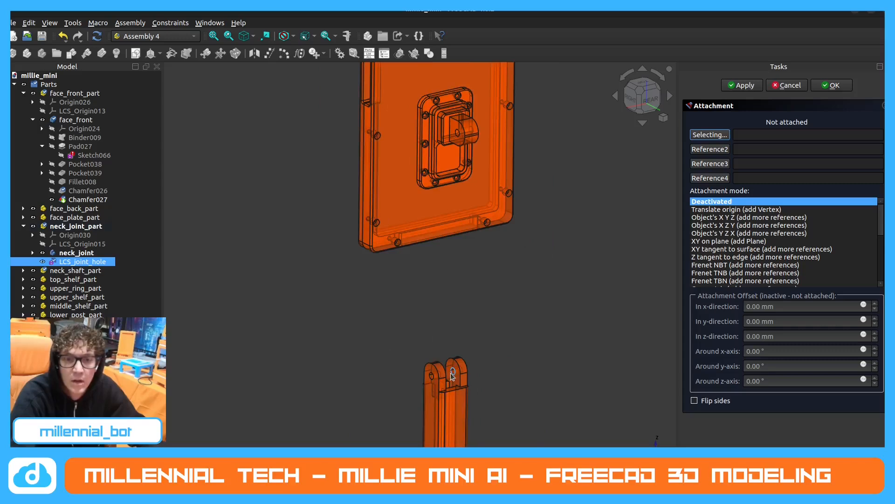
click(24, 270)
click(43, 306)
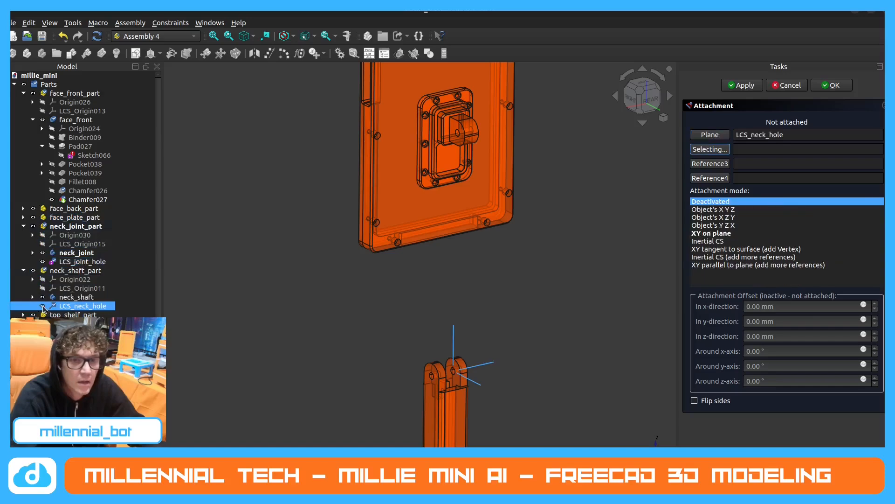
middle_drag(473, 132, 323, 131)
scroll(472, 133, up, 5)
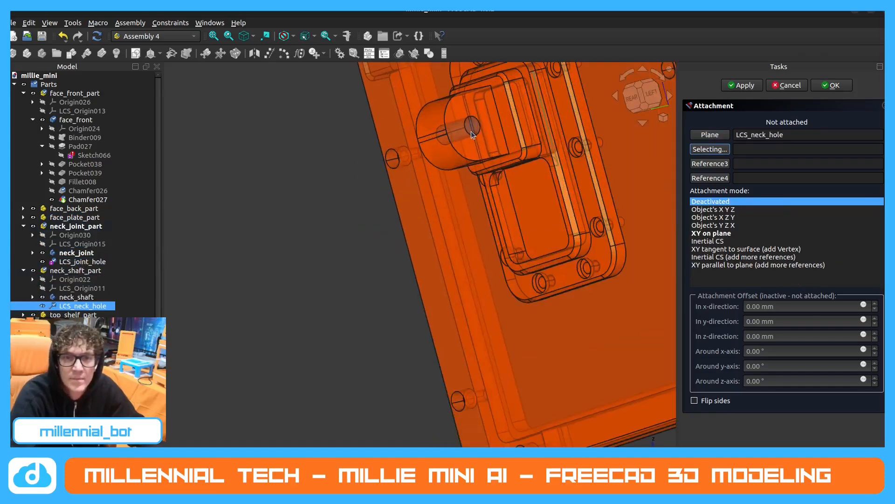
click(472, 135)
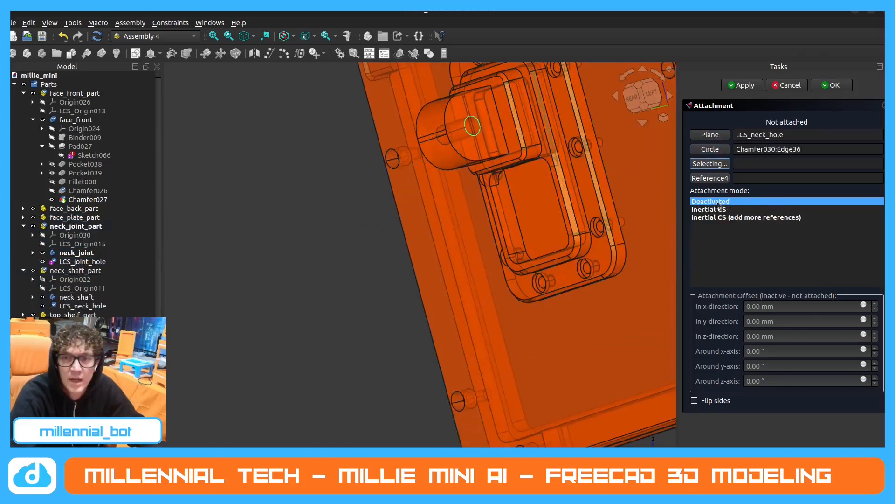
scroll(570, 218, down, 3)
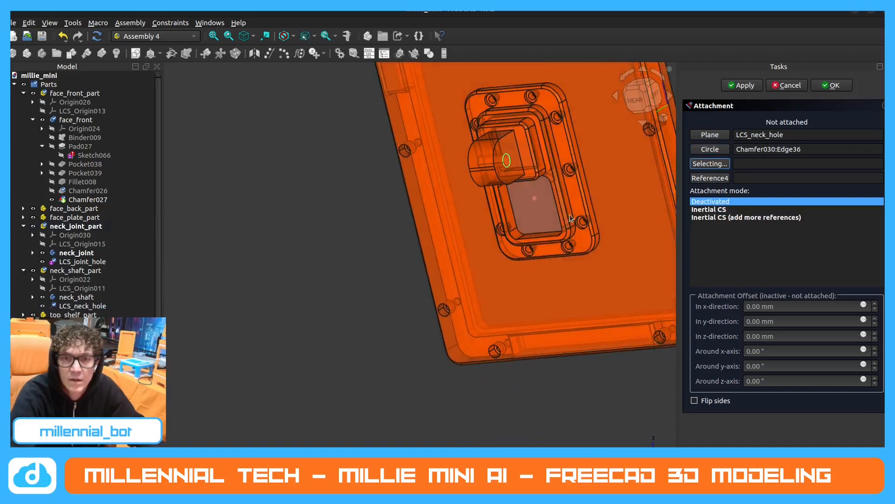
scroll(570, 218, down, 3)
middle_drag(519, 192, 654, 177)
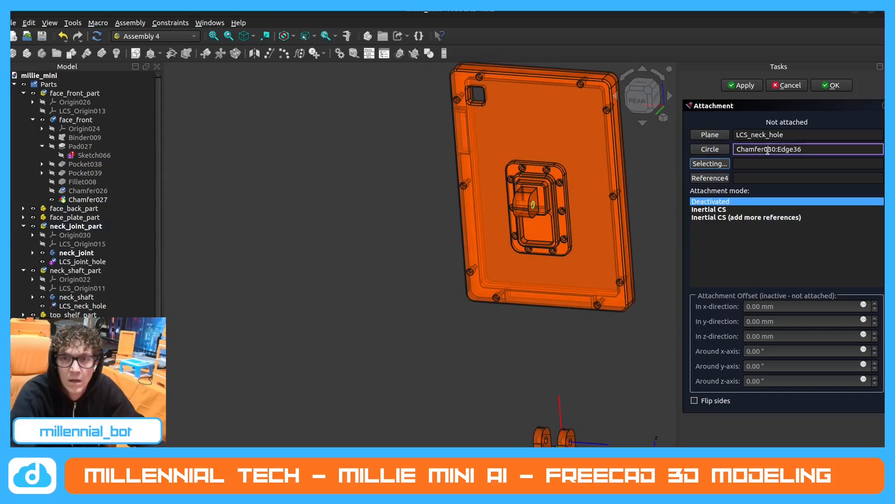
click(710, 149)
click(710, 150)
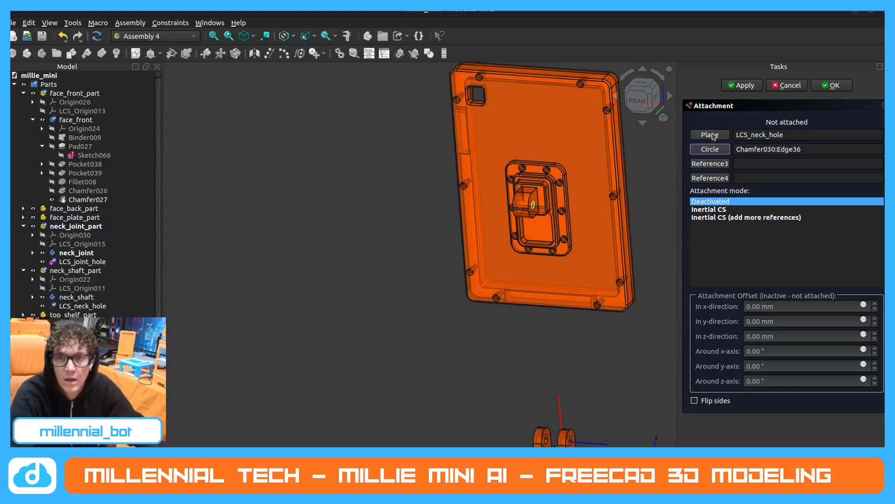
click(711, 135)
click(721, 149)
scroll(536, 205, down, 2)
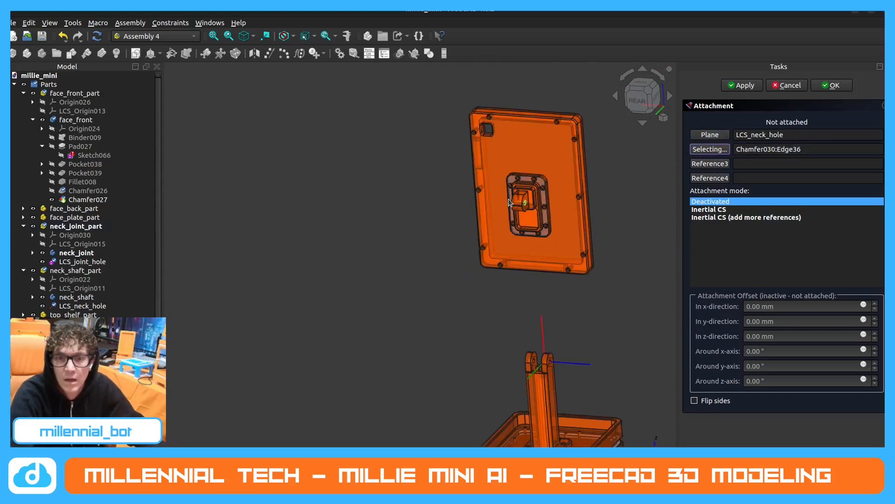
middle_drag(536, 205, 591, 208)
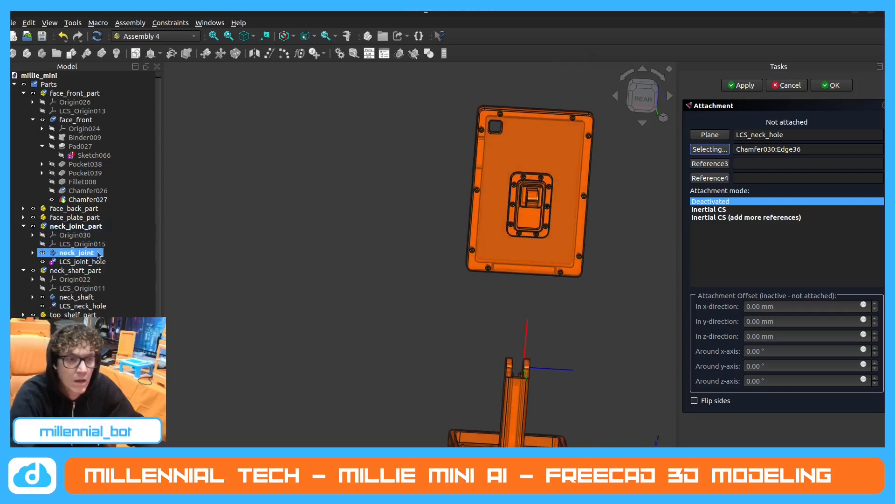
click(85, 269)
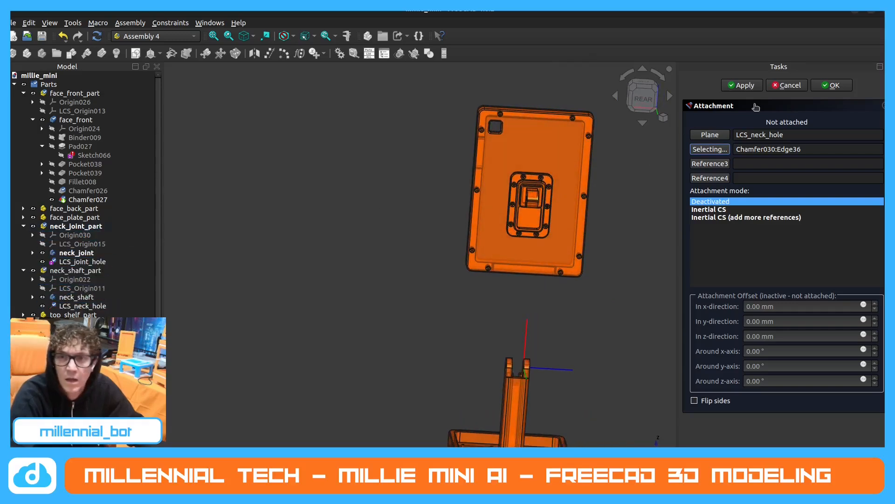
click(787, 85)
Hide LCS_neck_hole and attach LCS_joint_hole in Concentric mode to the circular edge of the neck joint's pivot hole.
click(154, 211)
click(99, 261)
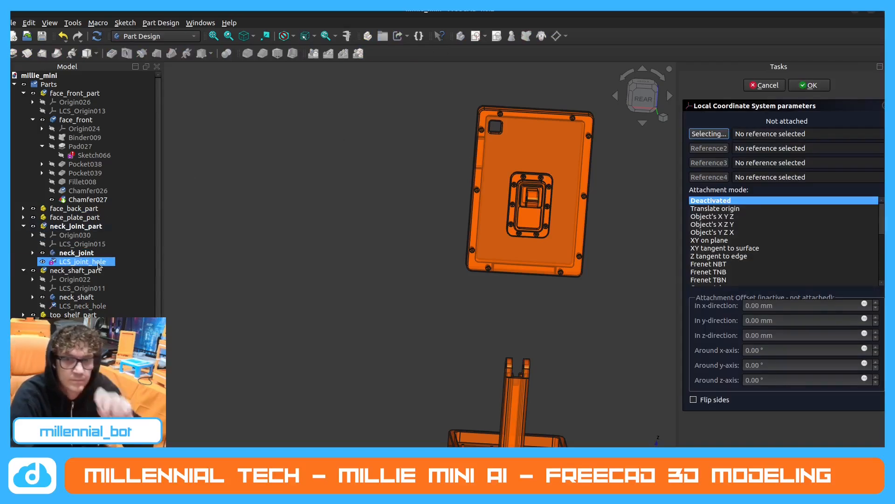
middle_drag(465, 218, 471, 195)
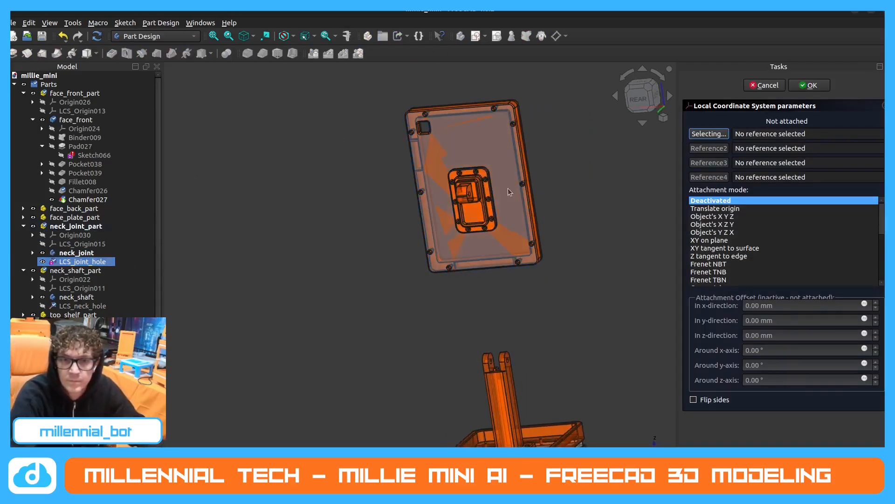
scroll(481, 204, up, 5)
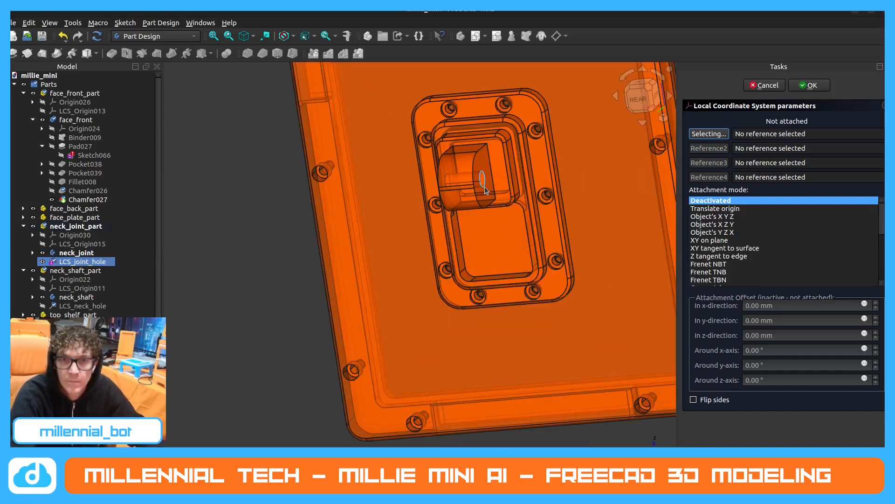
click(485, 186)
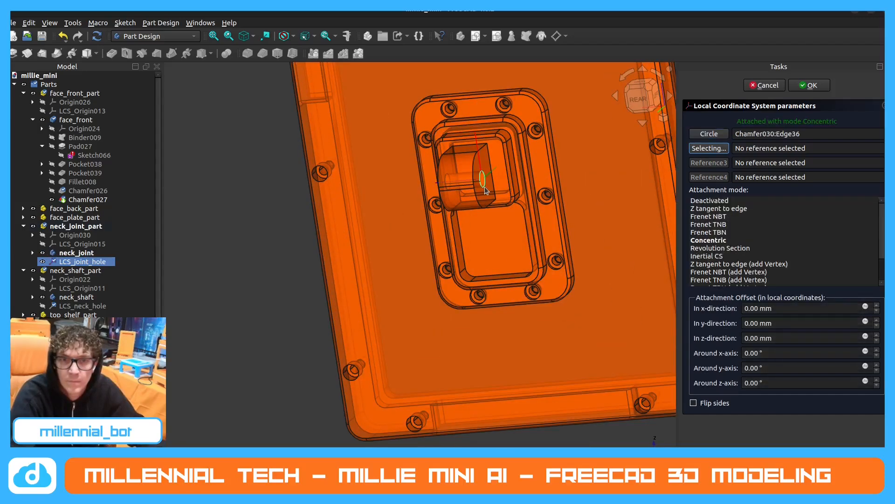
click(718, 239)
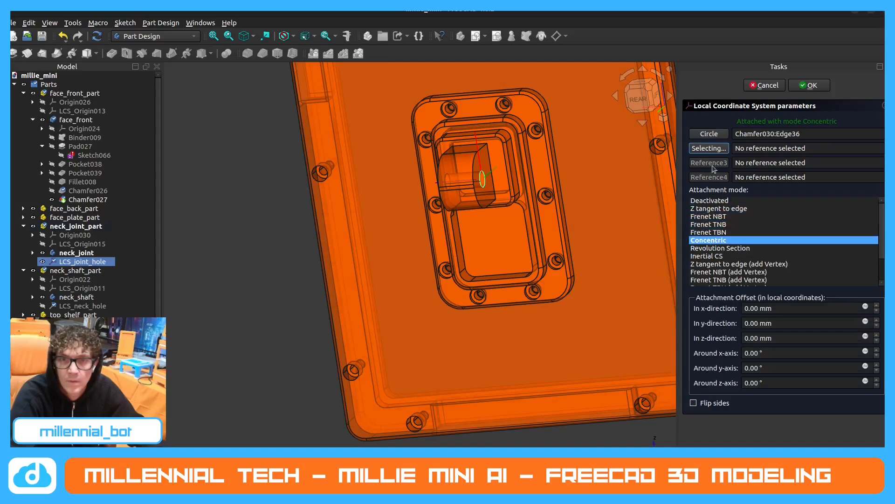
click(821, 89)
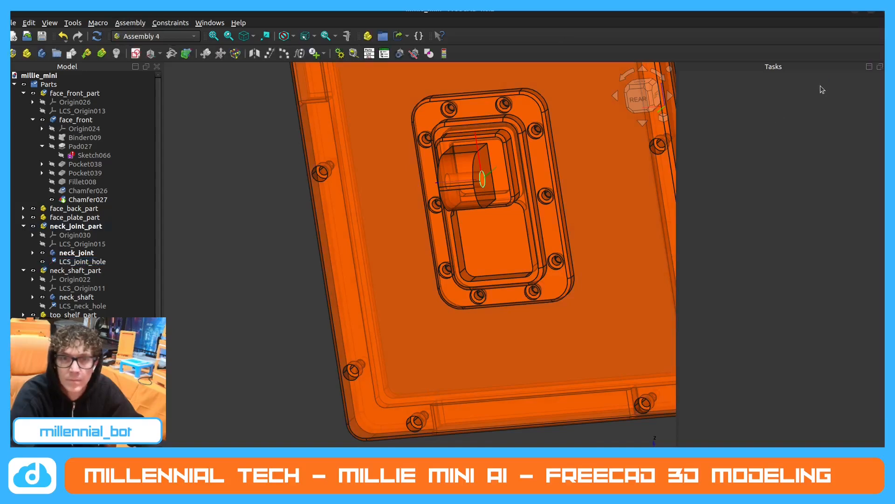
Check the placement of LCS_joint_hole on the neck joint and hide it.
scroll(482, 191, down, 2)
middle_drag(494, 202, 501, 209)
scroll(501, 209, down, 3)
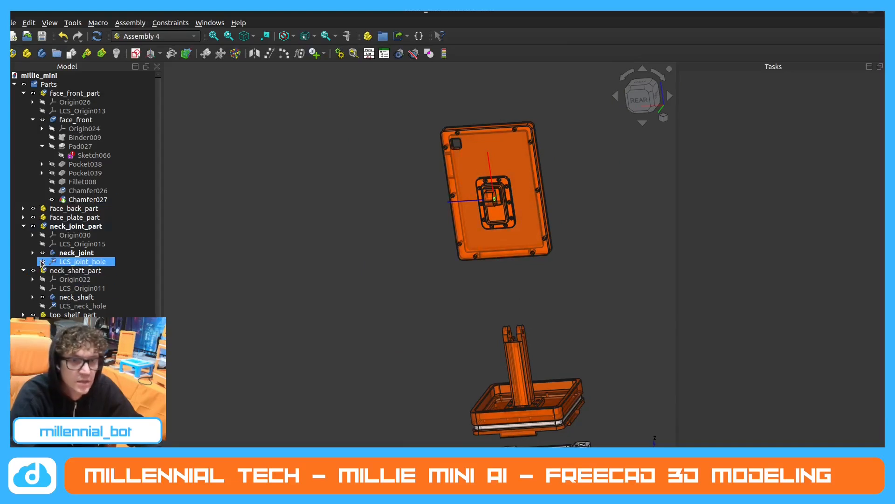
click(42, 262)
Examine the separated parts from the side, including the neck joint's pivot lug on the back of the face.
scroll(470, 209, down, 2)
middle_drag(465, 234, 472, 234)
middle_drag(420, 352, 579, 331)
middle_drag(462, 186, 500, 183)
middle_drag(385, 282, 370, 274)
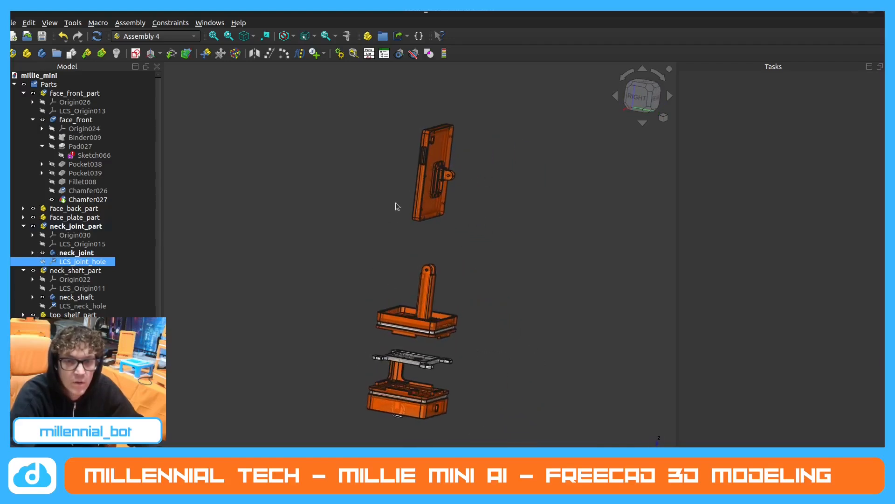
scroll(394, 205, up, 3)
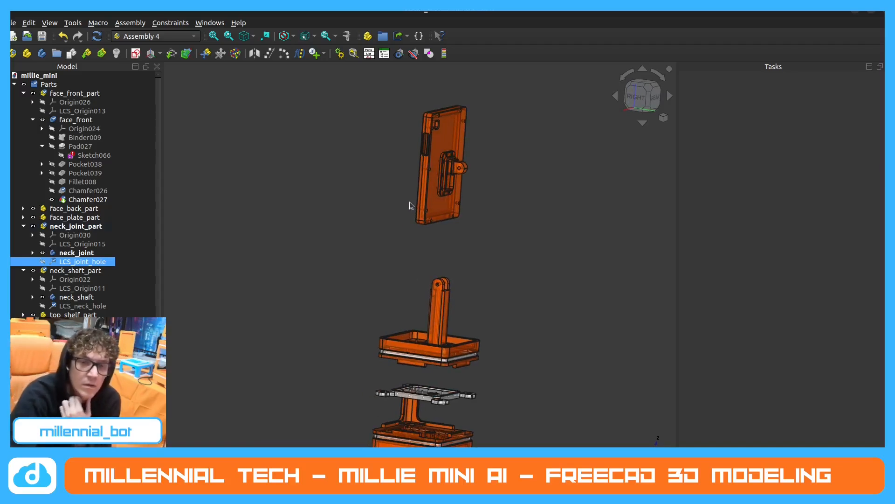
scroll(435, 155, up, 4)
scroll(462, 167, up, 4)
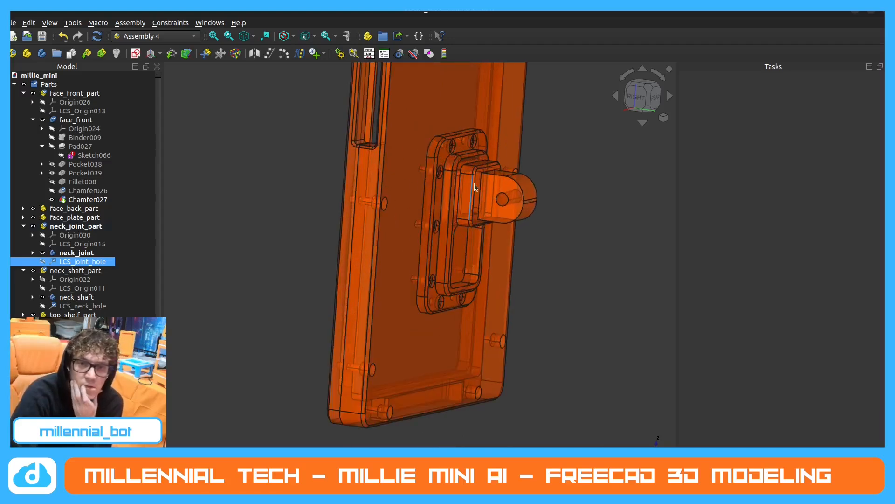
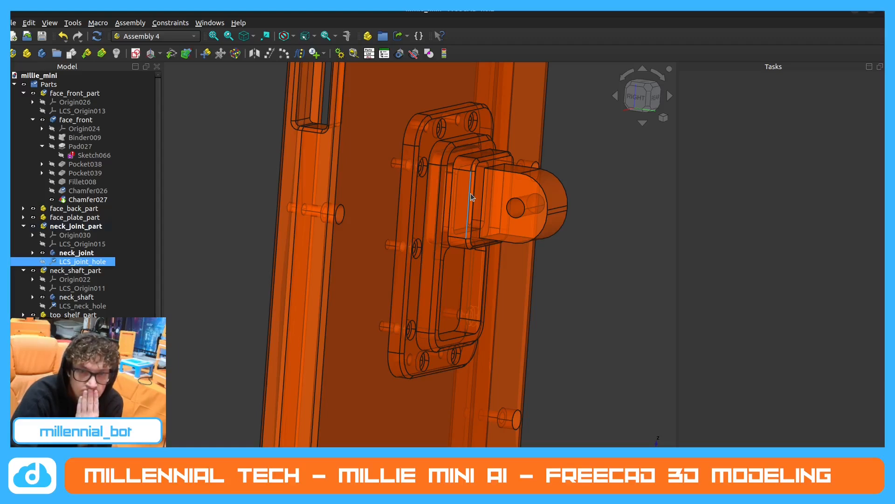
Examine the neck joint on the back of the face panel and its position relative to the neck shaft.
mouse_move(471, 193)
middle_down()
mouse_move(446, 178)
mouse_move(457, 195)
middle_up()
scroll(447, 179, down, 3)
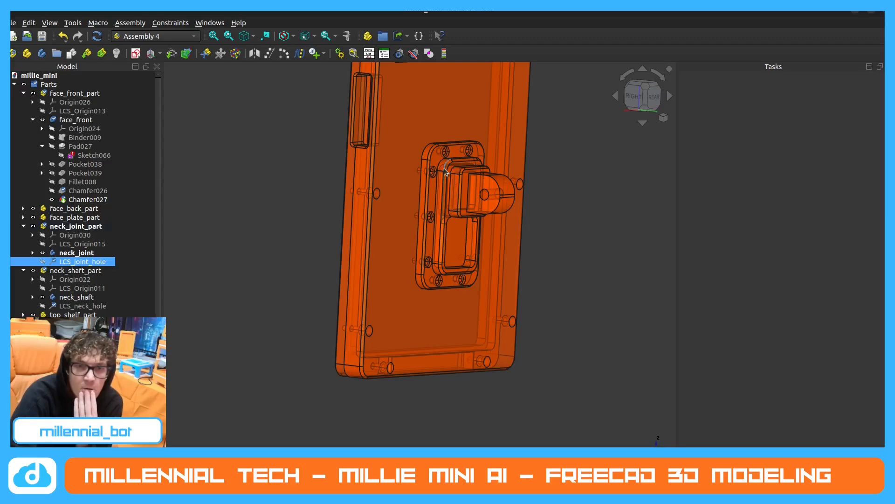
scroll(457, 184, down, 4)
scroll(459, 189, up, 2)
scroll(458, 190, down, 2)
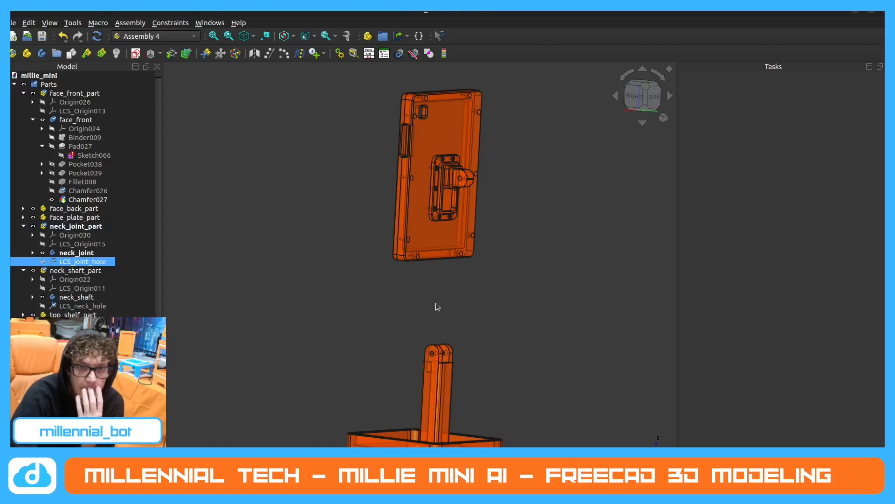
scroll(447, 175, up, 6)
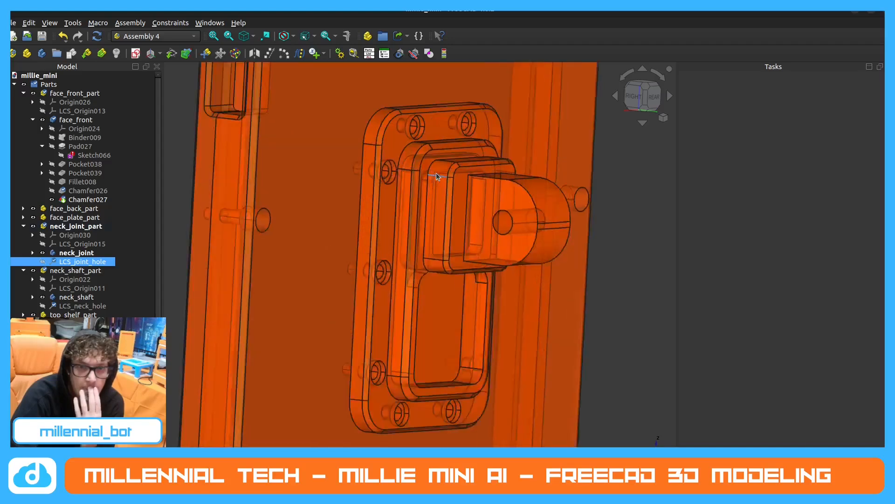
scroll(453, 177, down, 6)
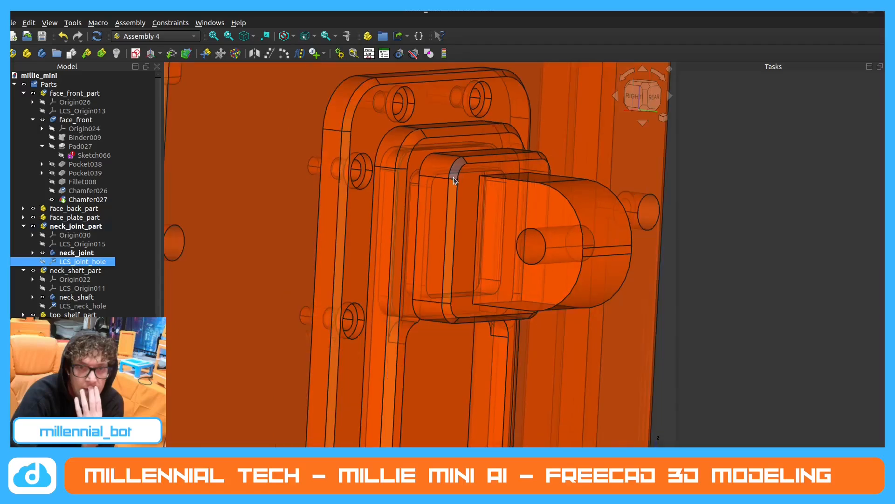
scroll(453, 177, up, 3)
middle_drag(452, 177, 430, 173)
scroll(429, 168, down, 8)
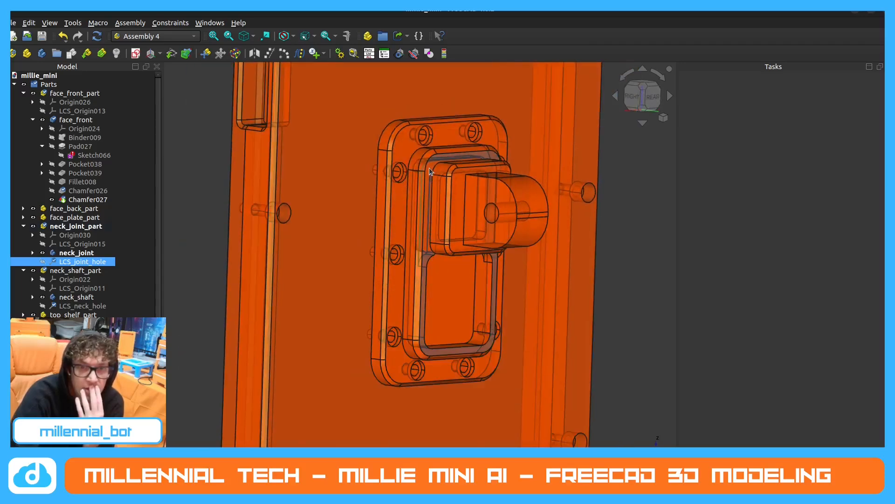
scroll(425, 236, down, 2)
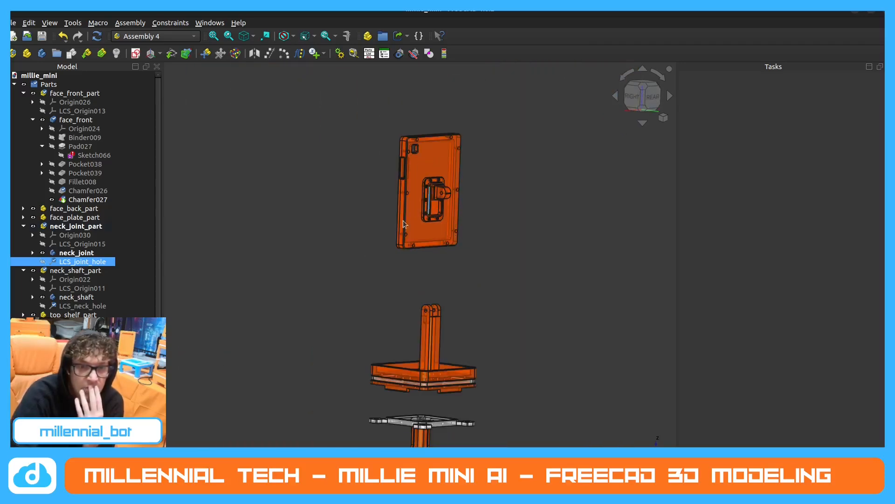
Collapse the neck_joint_part, neck_shaft_part and face_front_part entries, then hide and collapse the Parts group.
scroll(84, 240, down, 1)
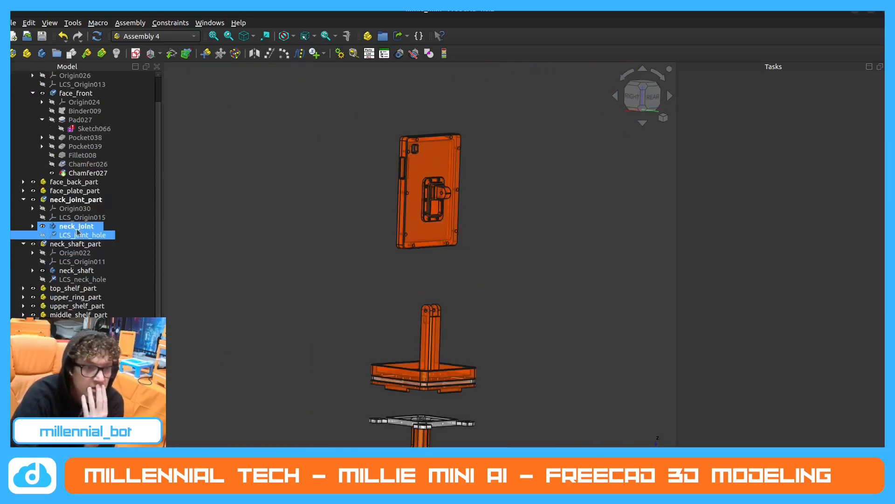
click(21, 200)
click(22, 235)
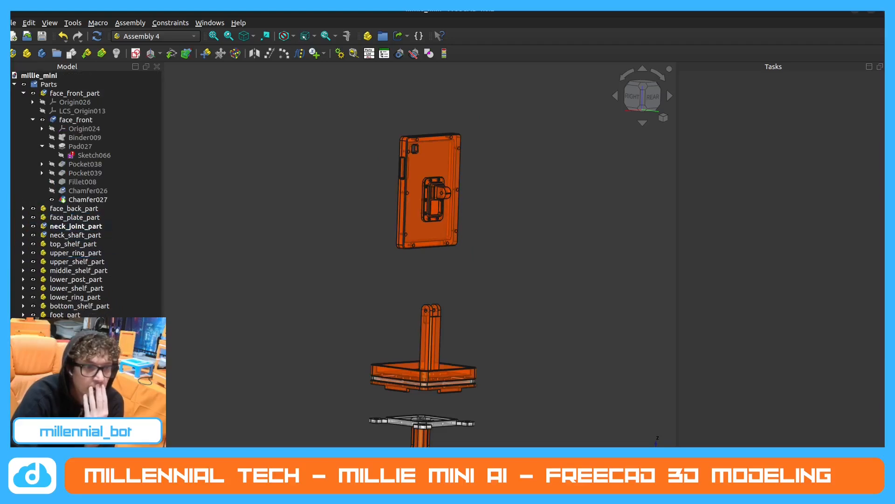
click(24, 92)
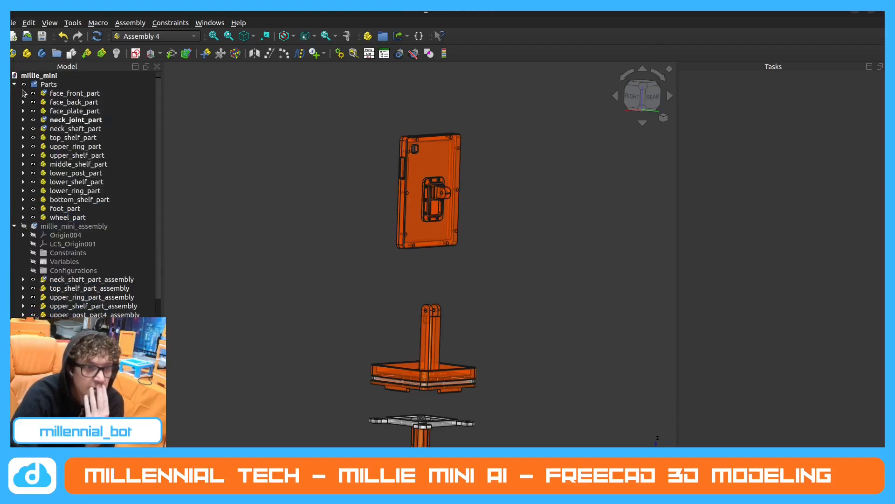
click(22, 84)
click(22, 85)
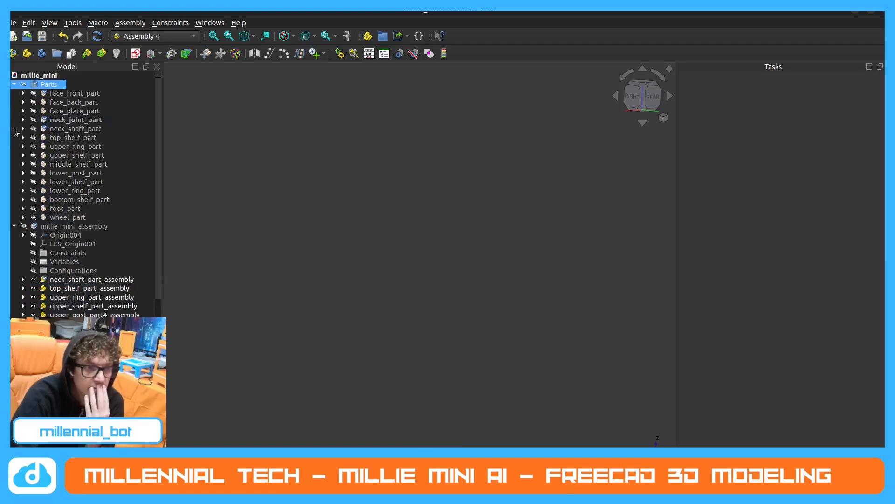
click(14, 85)
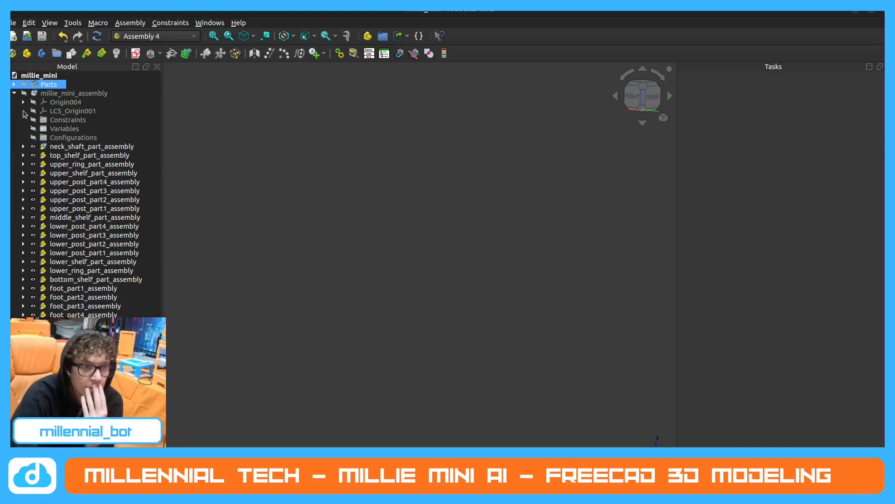
Make millie_mini_assembly visible in the 3D view.
click(24, 94)
click(24, 93)
scroll(391, 219, up, 5)
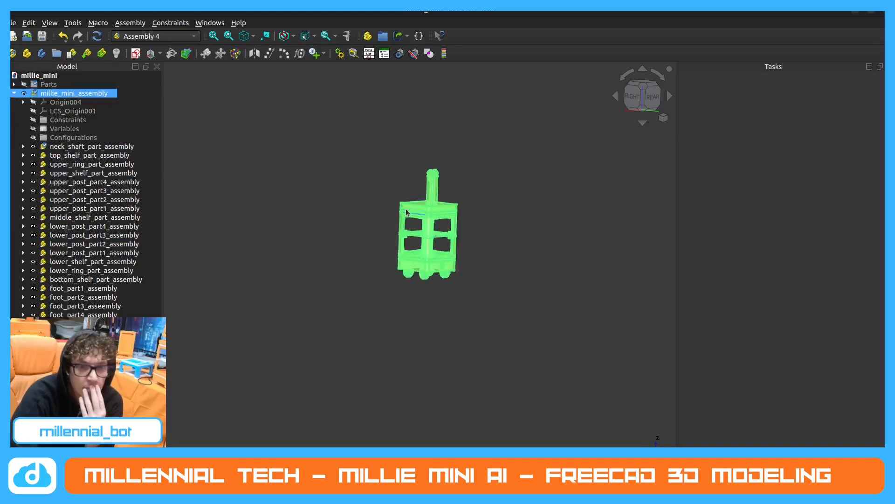
scroll(403, 209, up, 6)
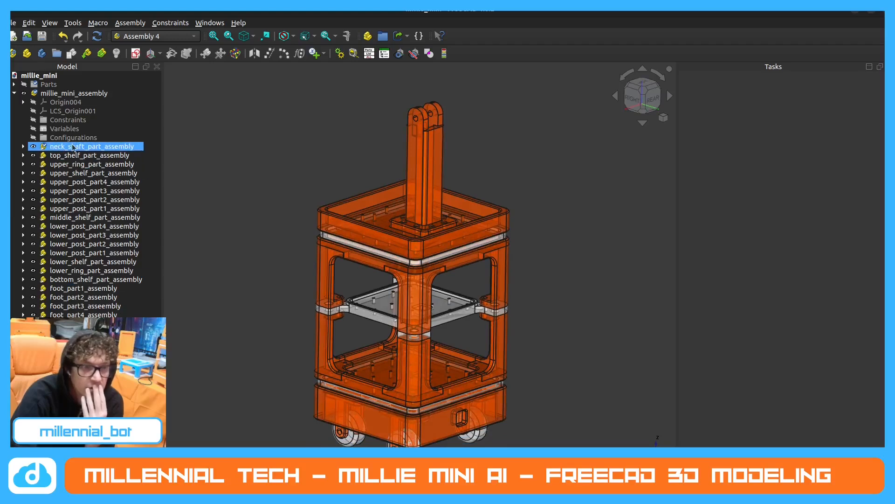
Check that neck_shaft_part_assembly contains the LCS_neck_hole coordinate system.
click(23, 146)
click(44, 182)
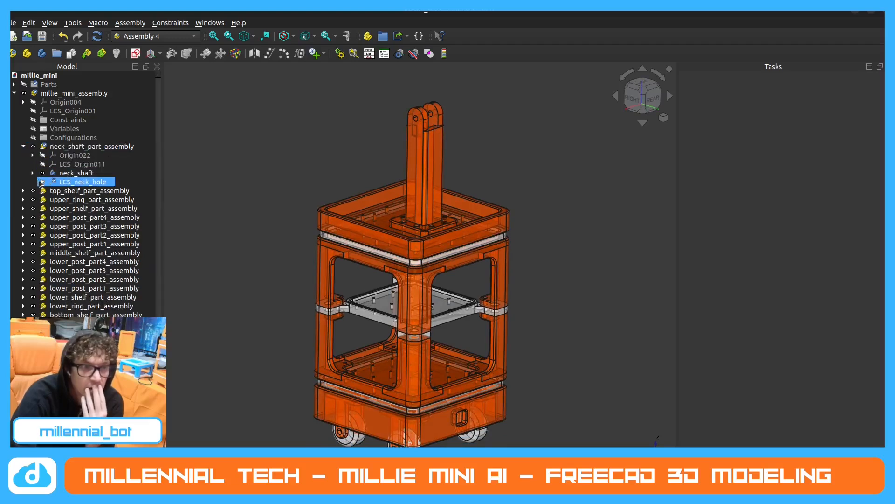
click(42, 182)
click(42, 182)
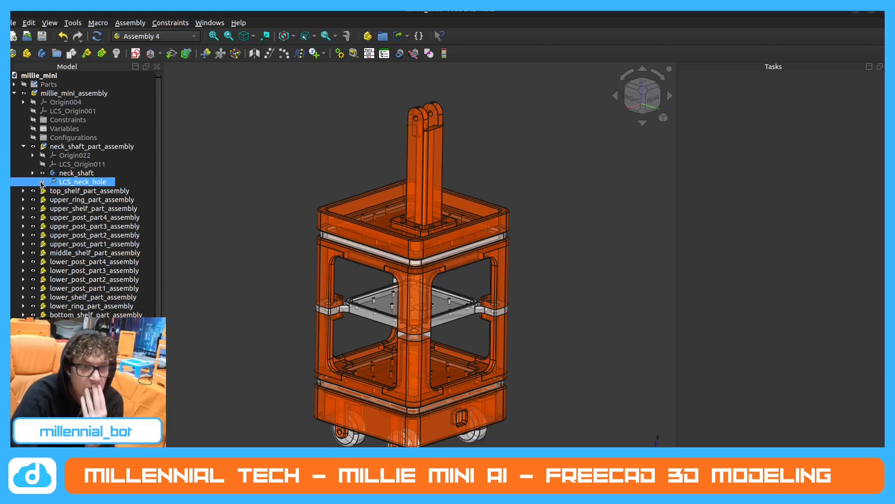
click(23, 146)
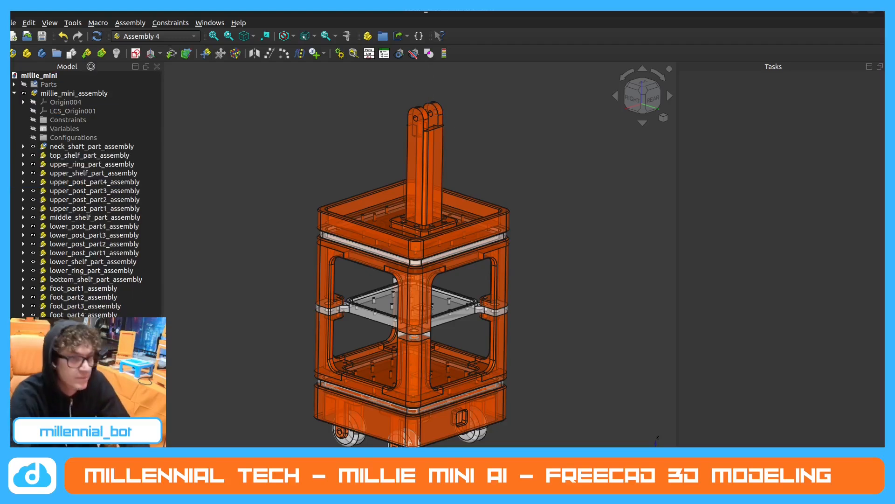
Insert a link to neck_joint_part into the assembly.
click(87, 53)
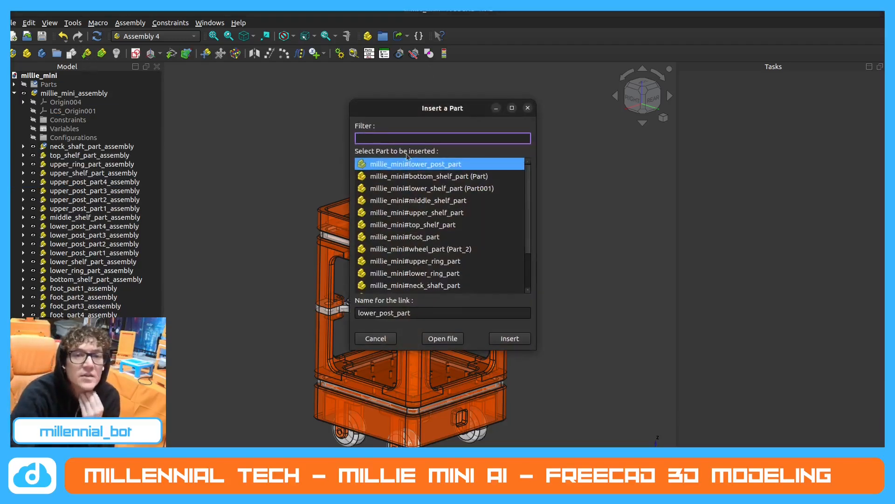
scroll(467, 200, down, 2)
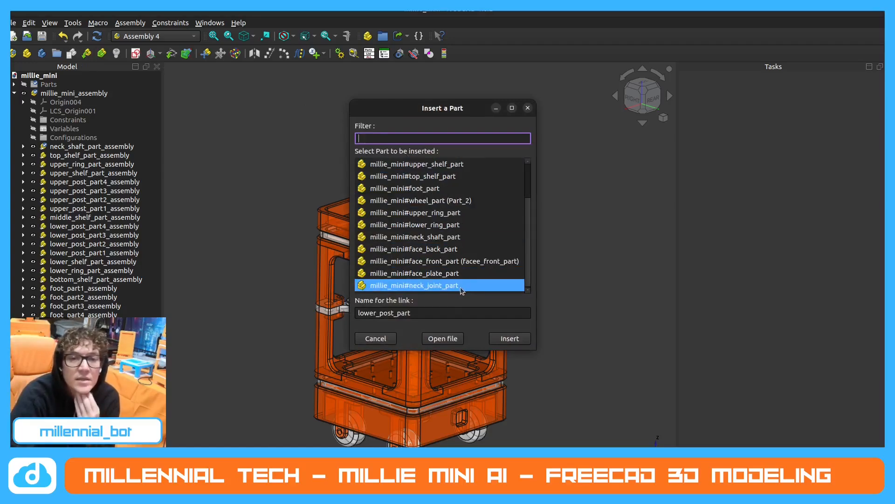
click(435, 285)
click(501, 339)
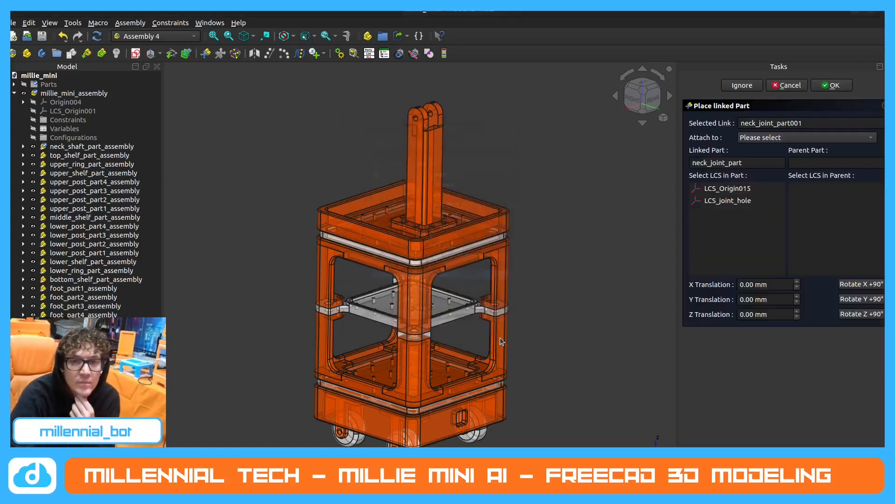
Attach the neck joint's LCS_joint_hole to LCS_neck_hole of neck_shaft_part_assembly.
click(743, 201)
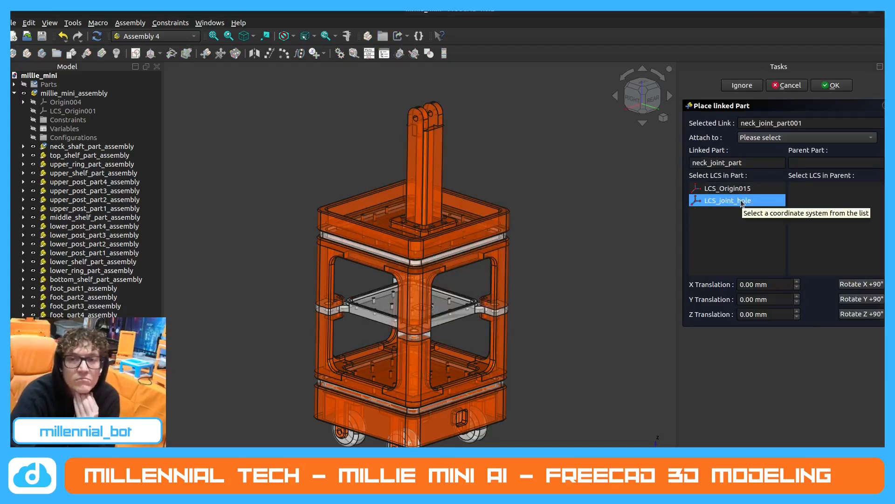
click(782, 138)
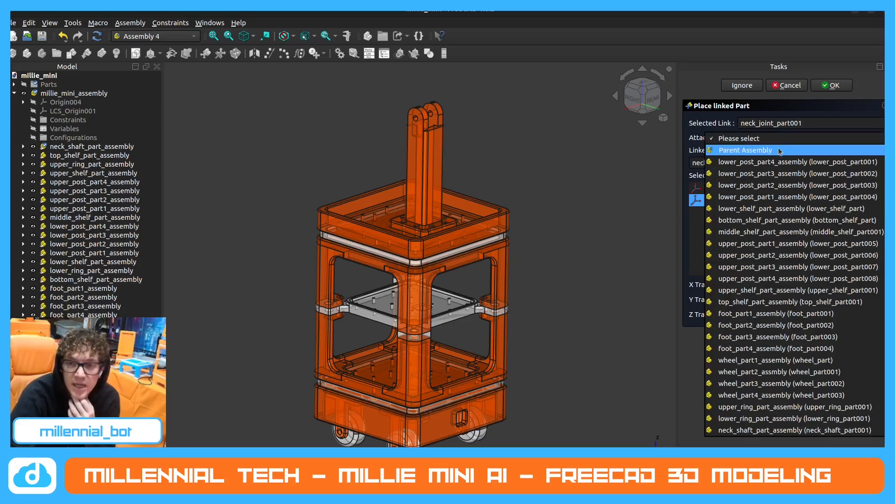
click(792, 430)
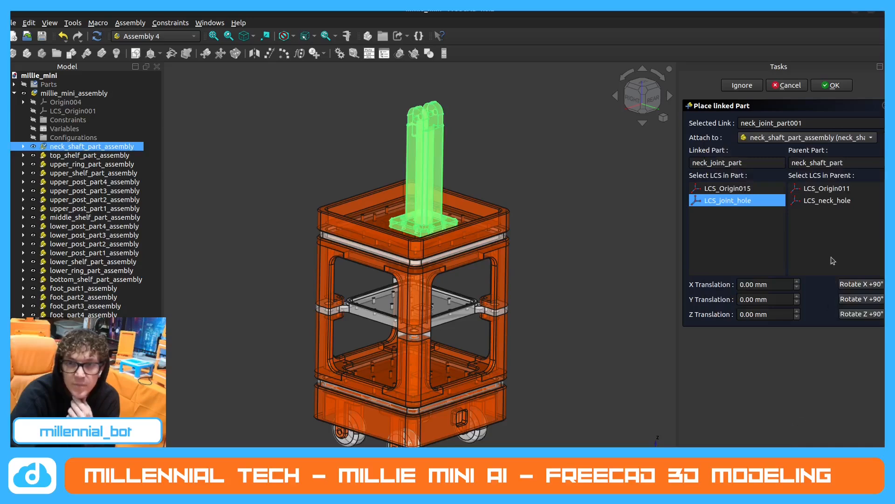
click(834, 201)
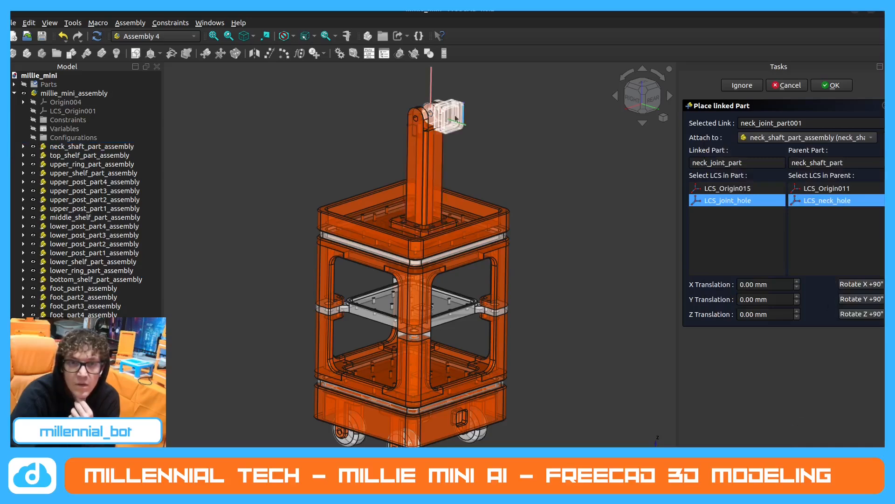
Rotate the linked neck joint about the Y axis in 90° increments so it faces the opposite way.
scroll(456, 118, up, 2)
mouse_move(456, 118)
middle_down()
mouse_move(475, 161)
mouse_move(450, 128)
middle_up()
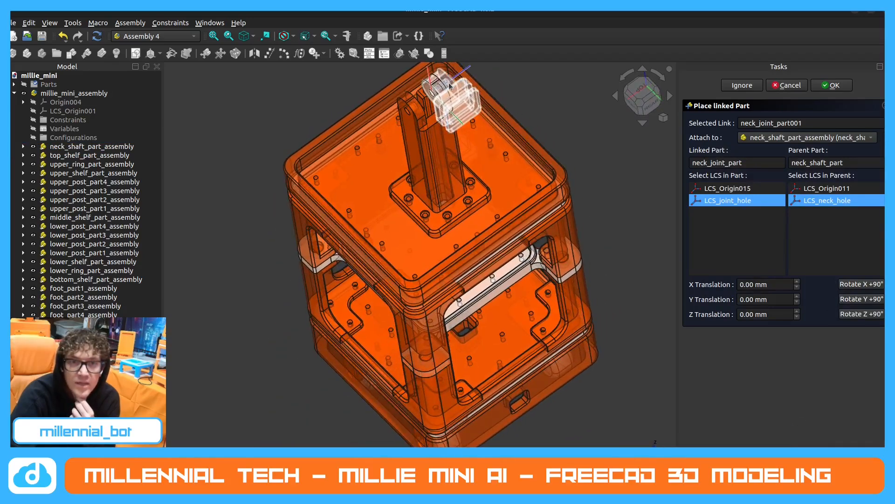
scroll(438, 146, down, 5)
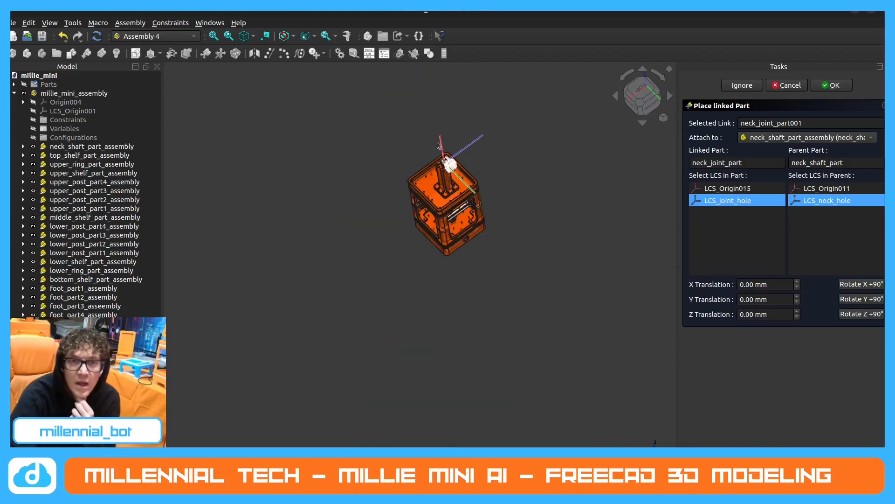
scroll(438, 145, up, 6)
middle_drag(448, 194, 482, 179)
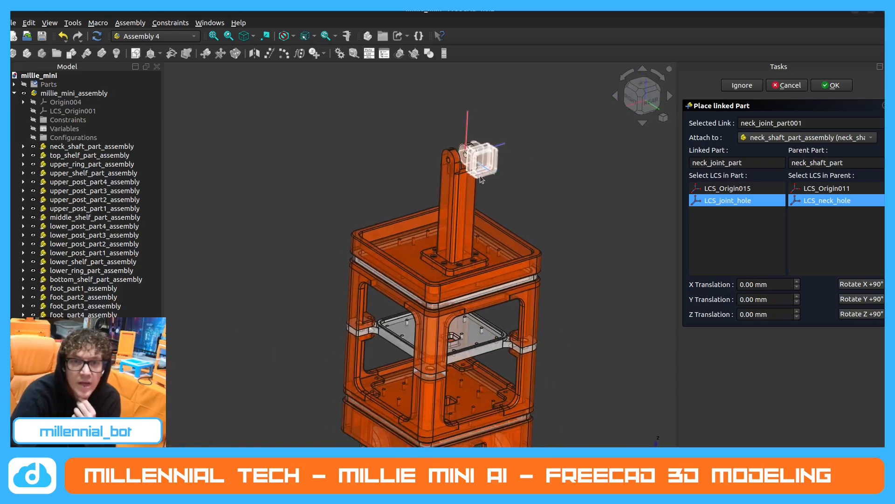
click(870, 300)
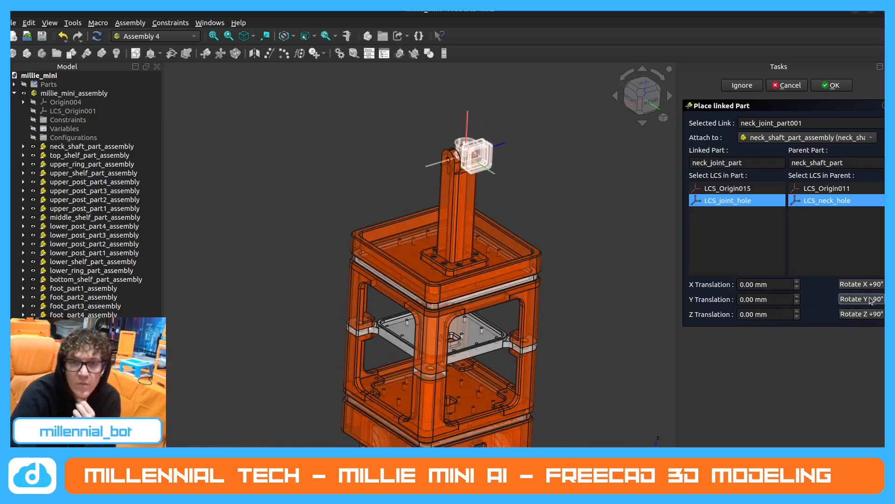
click(871, 300)
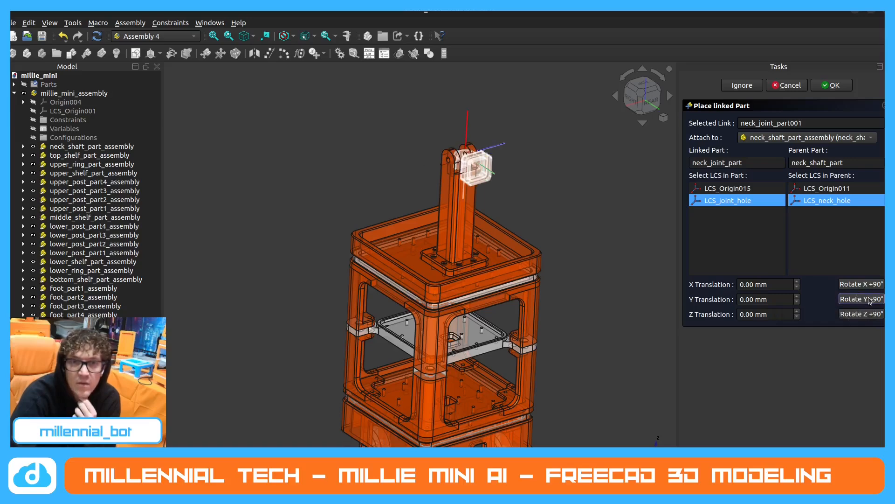
click(871, 300)
click(870, 300)
click(870, 300)
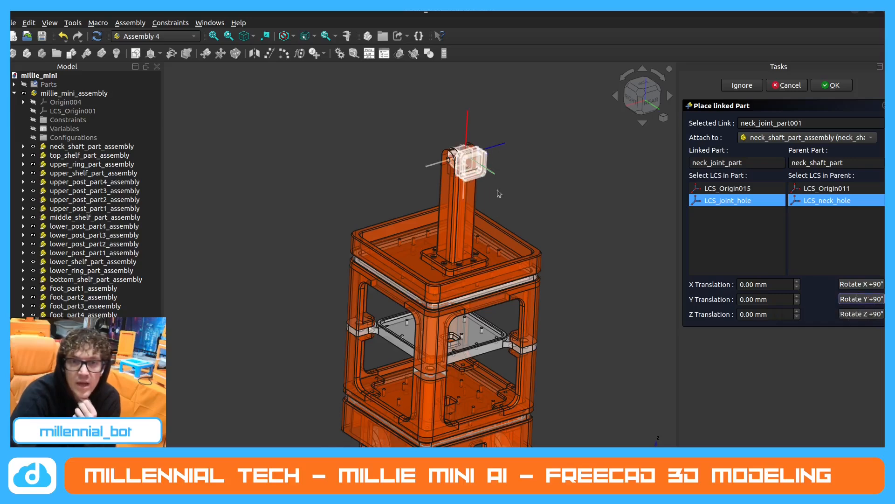
Try further 90° rotations of the neck joint about the Y axis and compare its orientations on the shaft.
middle_drag(497, 189, 529, 176)
scroll(509, 171, down, 2)
scroll(522, 178, up, 3)
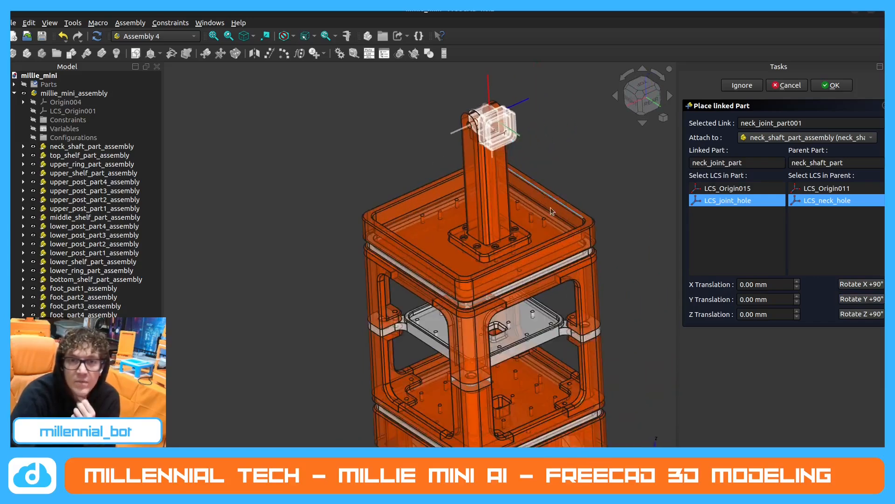
click(865, 302)
click(865, 303)
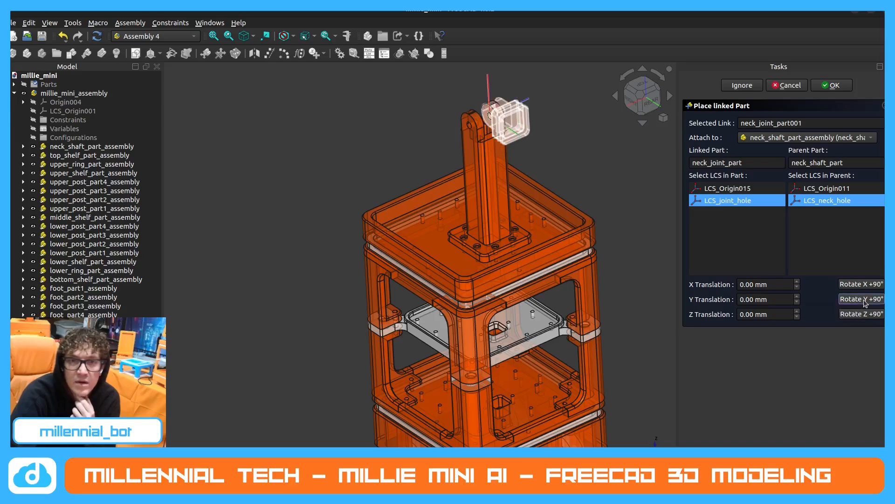
click(865, 303)
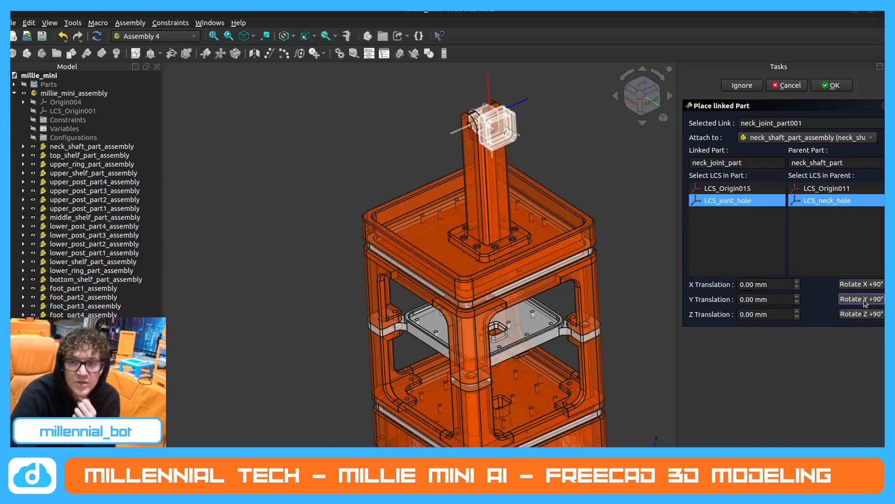
Try the neck joint's orientations around the X axis by rotating it a full turn in 90° increments.
click(862, 286)
click(862, 286)
click(862, 286)
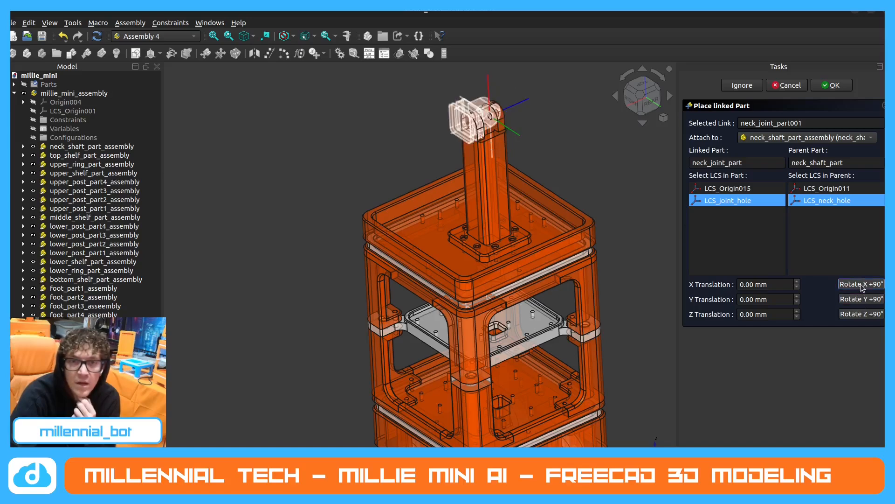
click(862, 286)
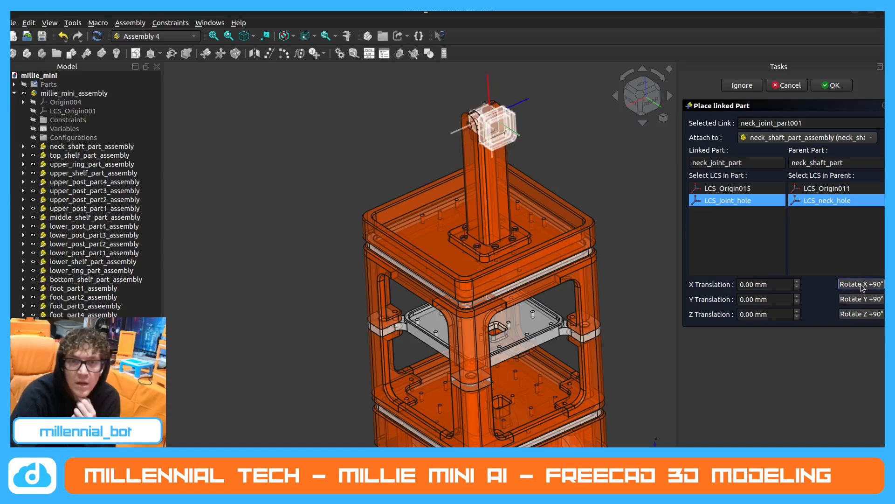
Rotate the linked neck joint 180° about the Z axis.
click(862, 313)
click(862, 314)
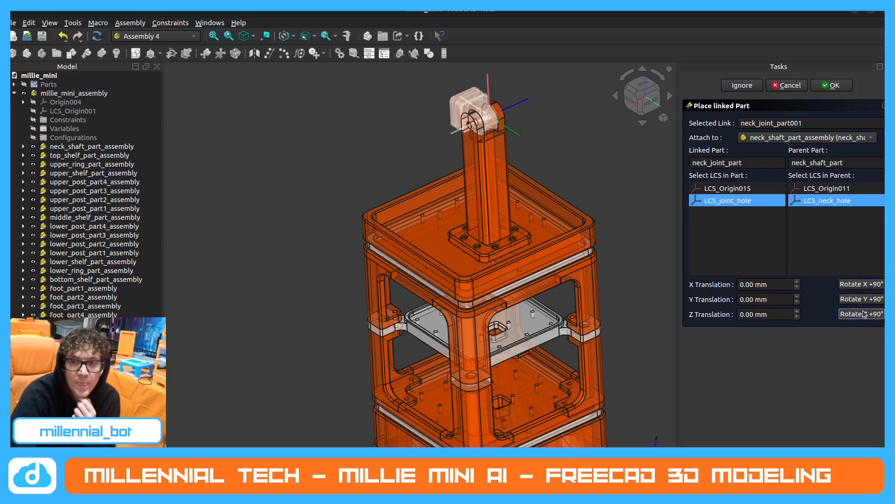
Examine from several sides how the neck joint sits around the hole of the neck shaft.
scroll(354, 232, down, 4)
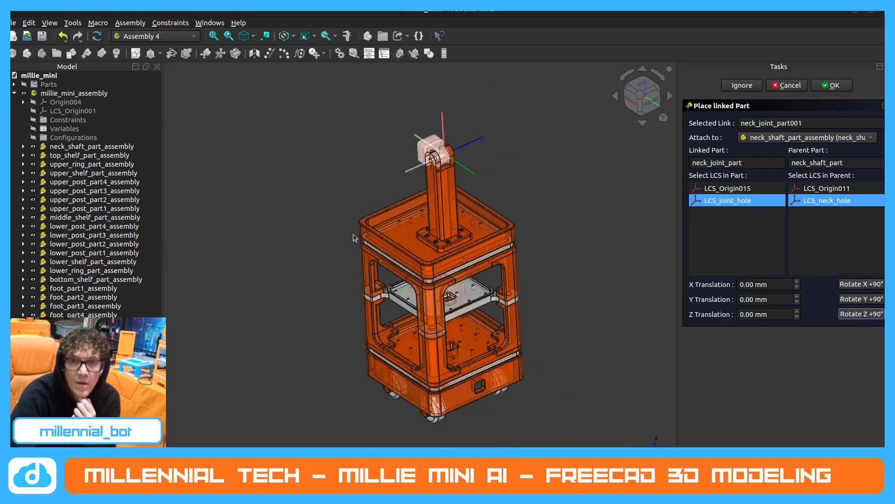
middle_drag(353, 233, 467, 205)
scroll(353, 124, up, 2)
middle_drag(353, 124, 416, 105)
scroll(509, 100, up, 2)
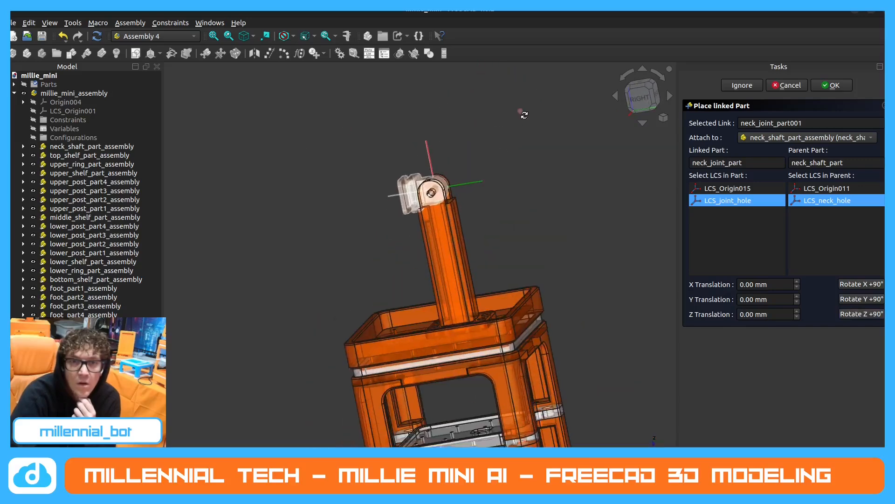
middle_drag(521, 113, 404, 97)
scroll(407, 97, up, 3)
mouse_move(473, 87)
middle_down()
mouse_move(484, 84)
mouse_move(477, 104)
middle_up()
scroll(439, 177, up, 2)
middle_drag(438, 176, 415, 161)
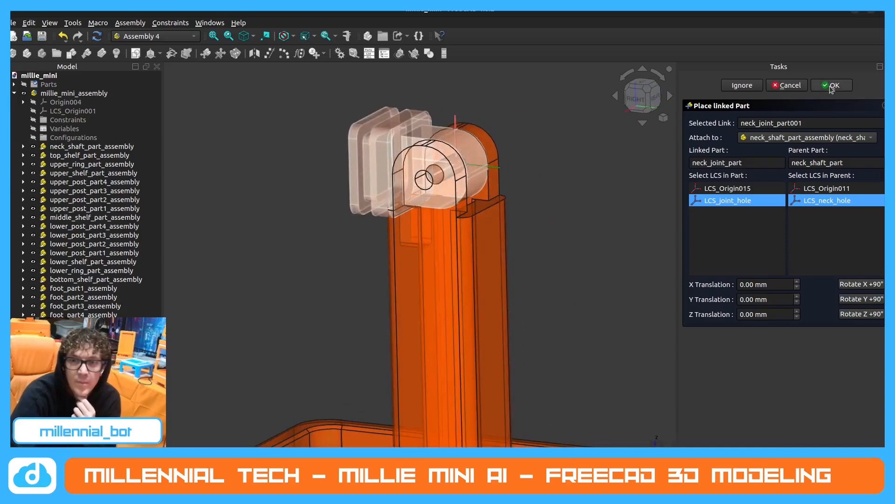
middle_drag(567, 188, 538, 229)
scroll(379, 251, down, 3)
scroll(606, 103, up, 2)
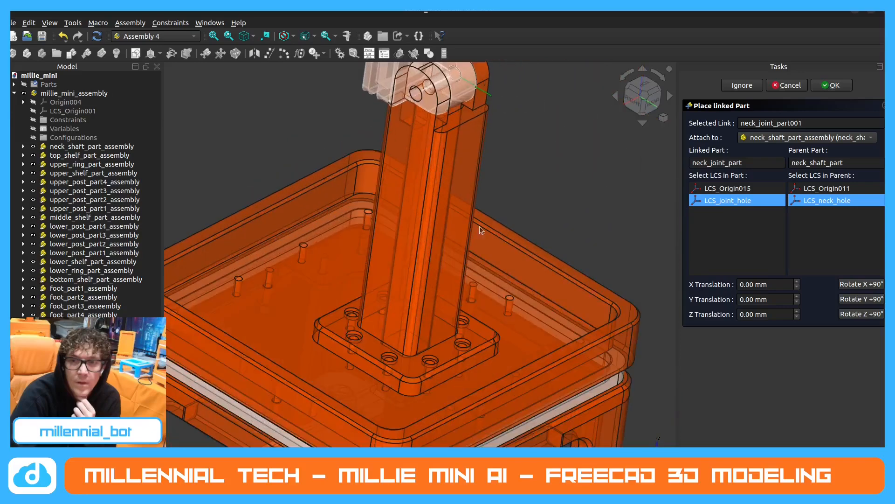
scroll(480, 226, down, 3)
scroll(511, 157, up, 3)
middle_drag(505, 158, 427, 192)
scroll(426, 192, down, 3)
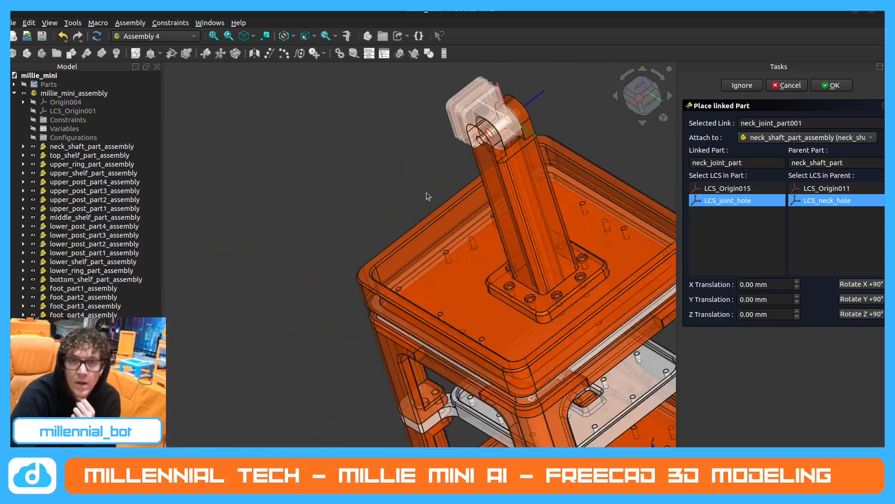
scroll(542, 72, up, 6)
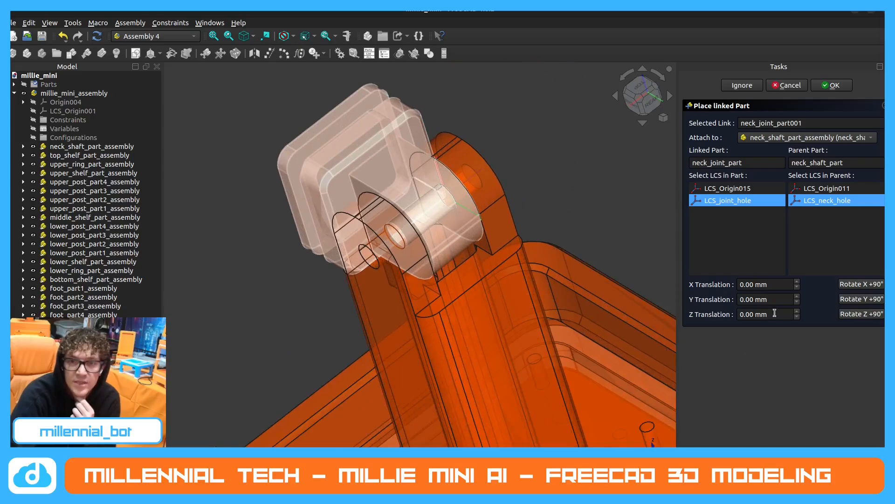
middle_drag(410, 224, 332, 214)
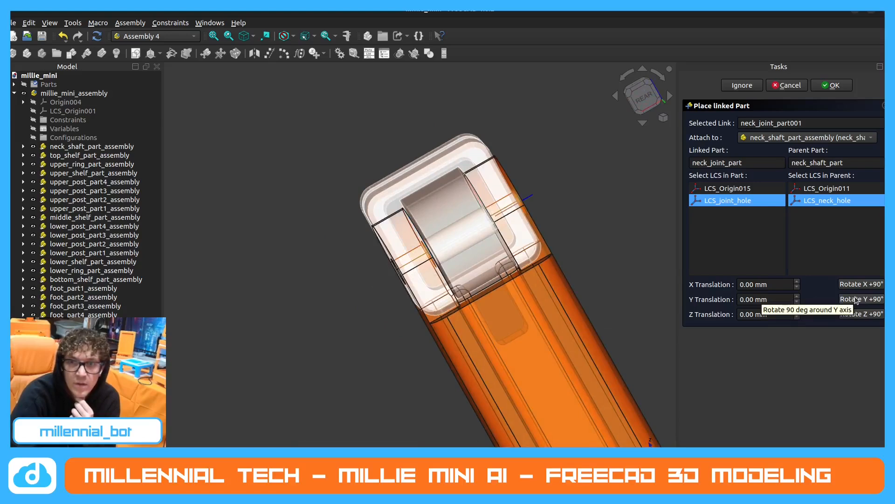
Try shifting the neck joint by 1 mm in Y and by 1 and -1 mm in Z, resetting both translations to 0.
click(798, 297)
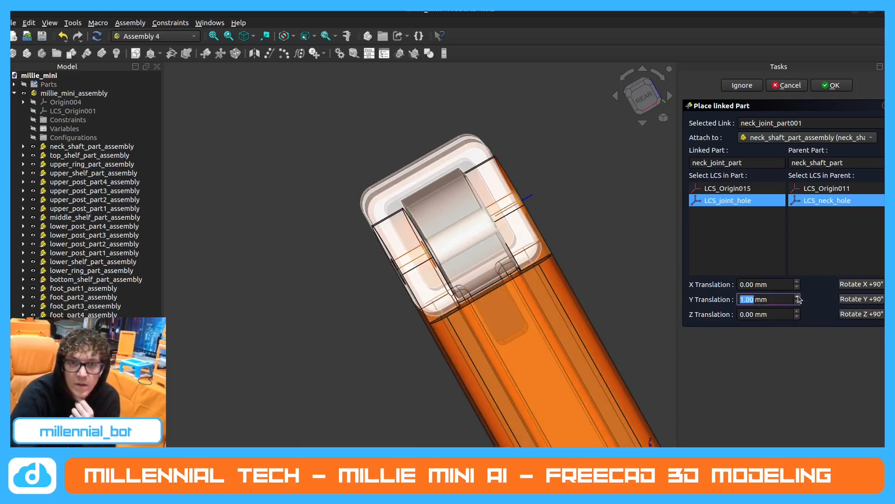
click(798, 302)
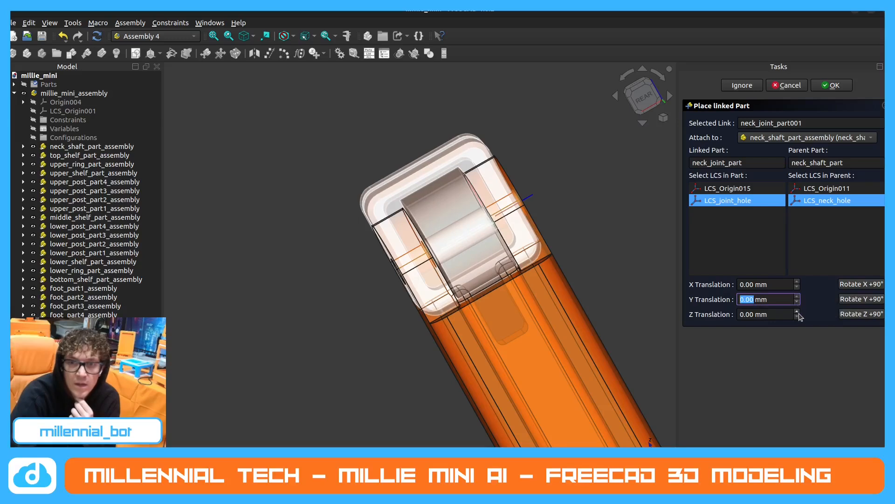
click(798, 311)
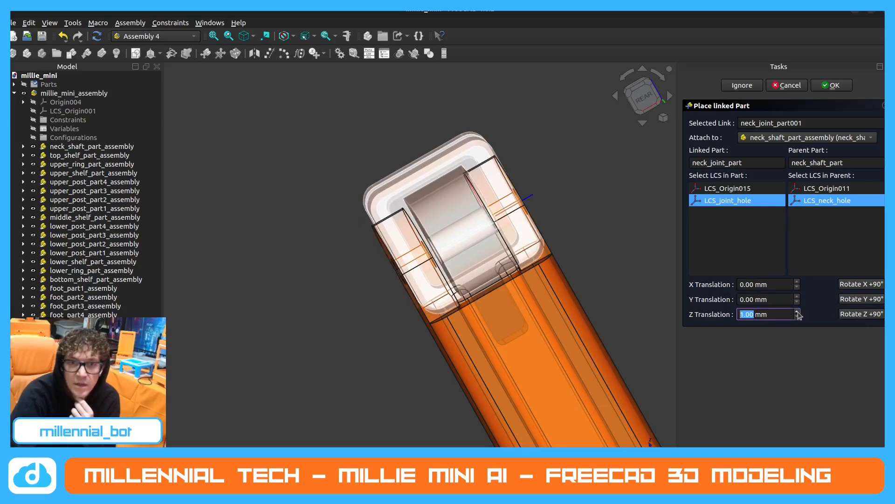
click(797, 317)
click(797, 316)
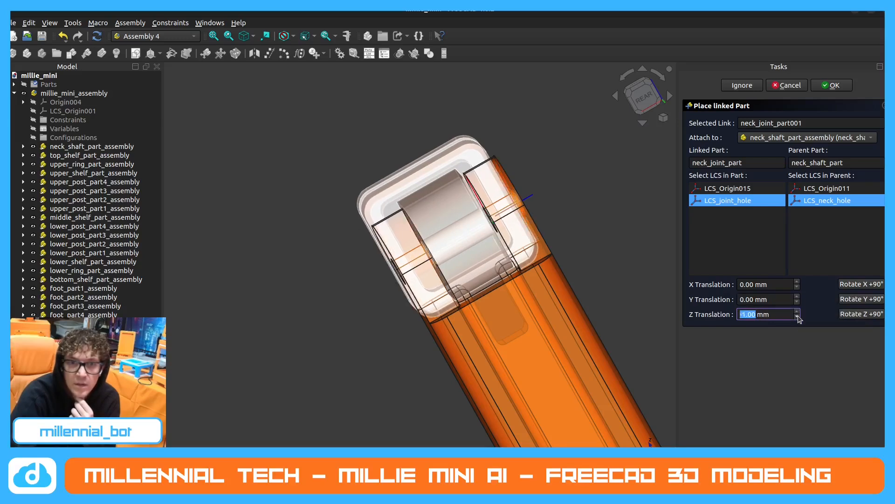
click(797, 312)
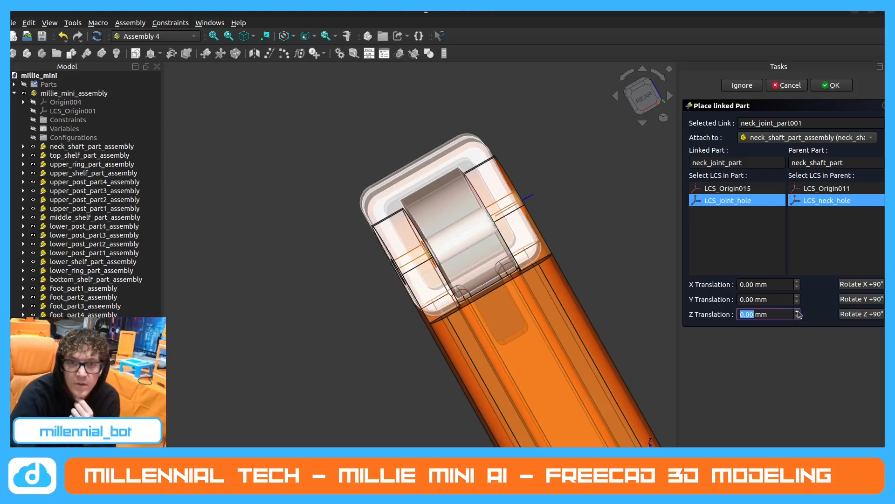
click(798, 317)
click(798, 312)
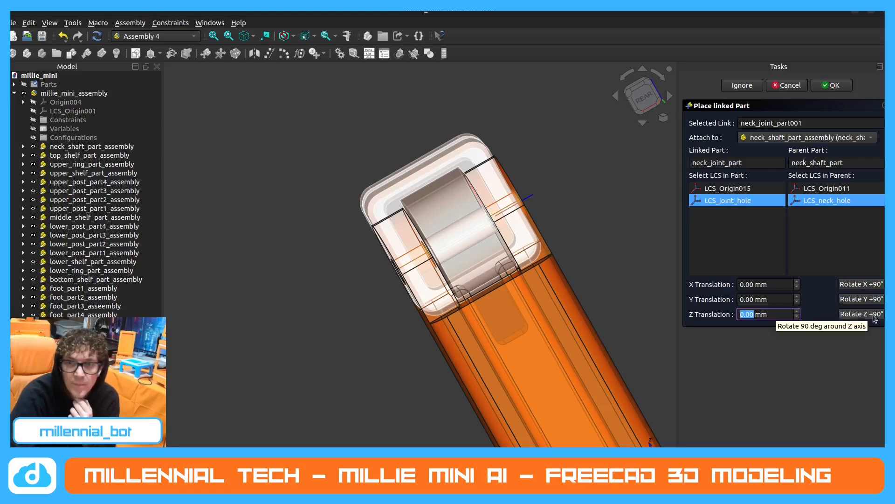
Examine the neck joint's alignment with the shaft's hole in a side view.
middle_drag(449, 288, 577, 267)
middle_drag(342, 370, 348, 341)
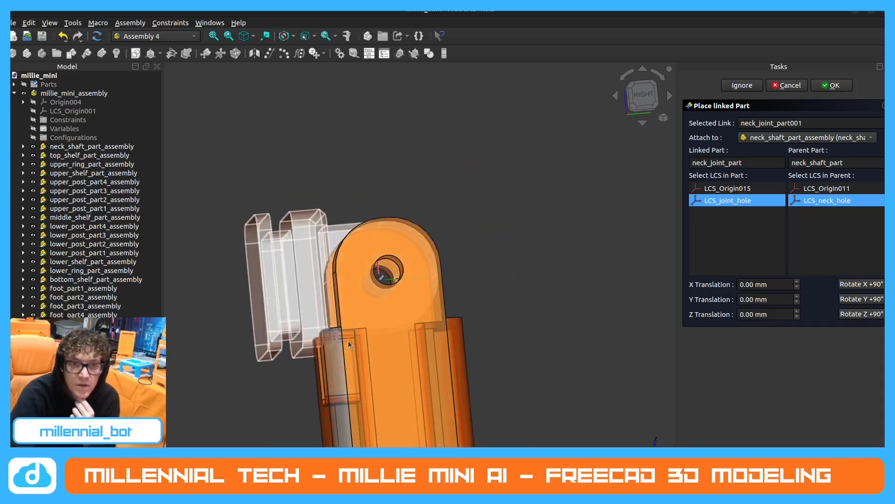
middle_drag(475, 331, 476, 343)
scroll(476, 346, down, 3)
middle_drag(389, 382, 370, 372)
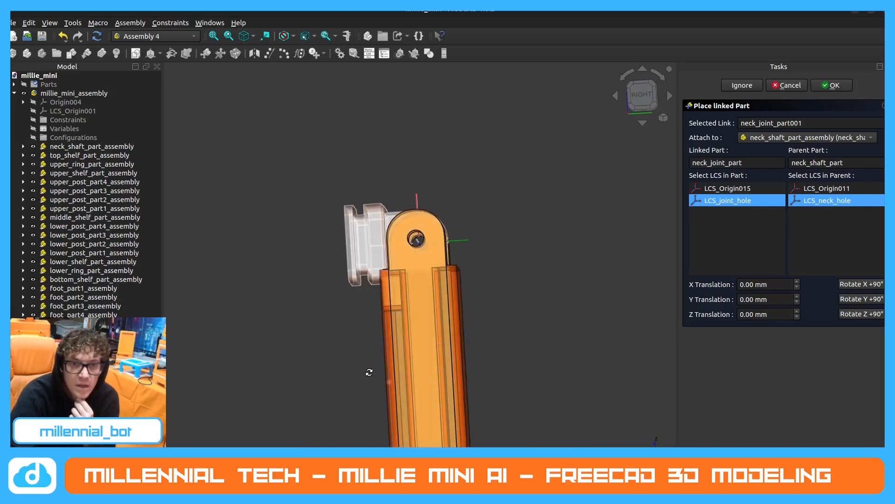
middle_drag(422, 249, 417, 261)
scroll(391, 274, up, 5)
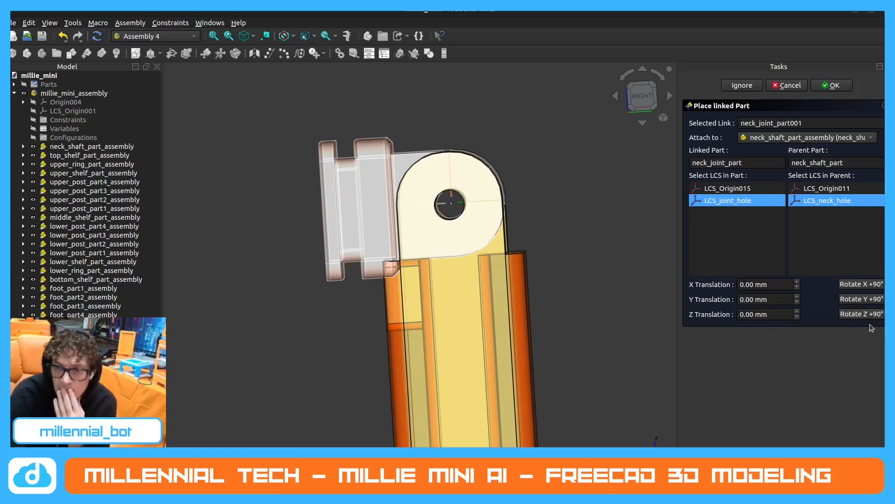
click(872, 487)
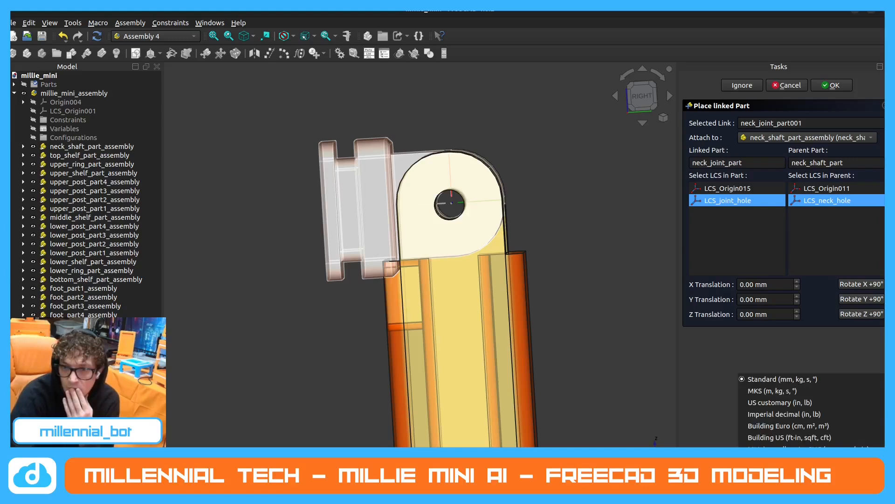
key(Escape)
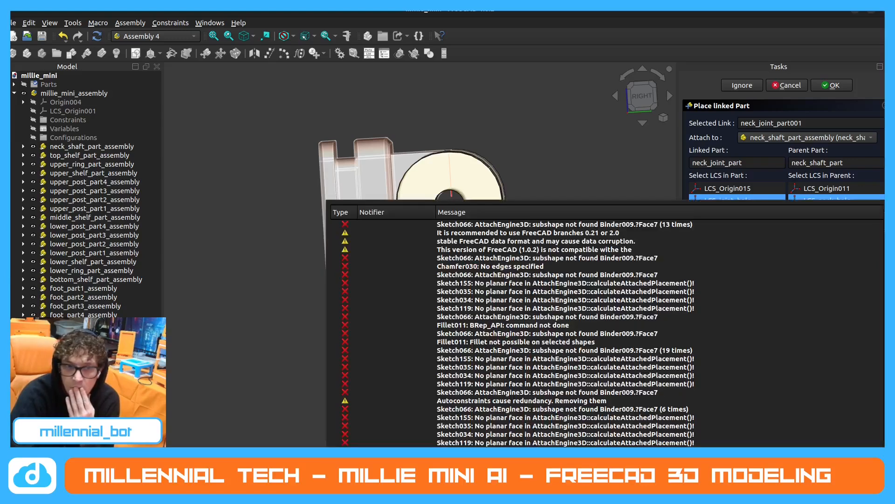
key(Escape)
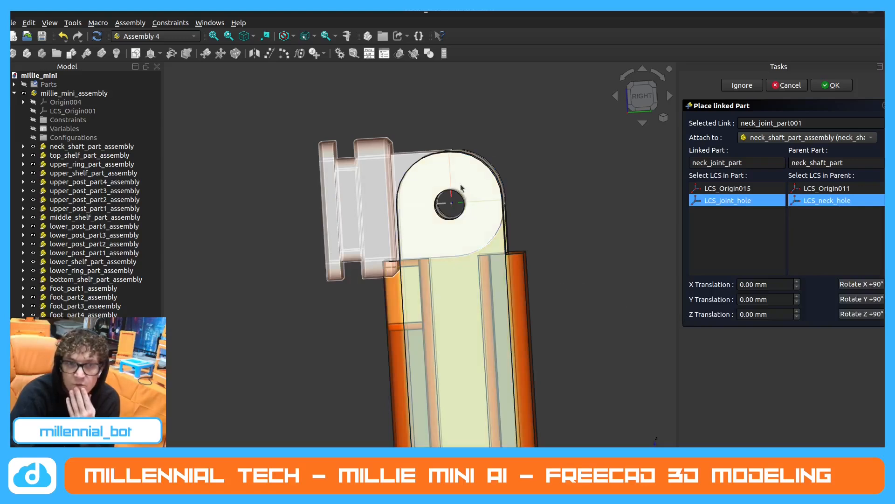
Try the neck joint's orientations around the Z axis by rotating it a full turn in 90° increments.
mouse_move(345, 209)
middle_down()
mouse_move(348, 183)
mouse_move(343, 204)
middle_up()
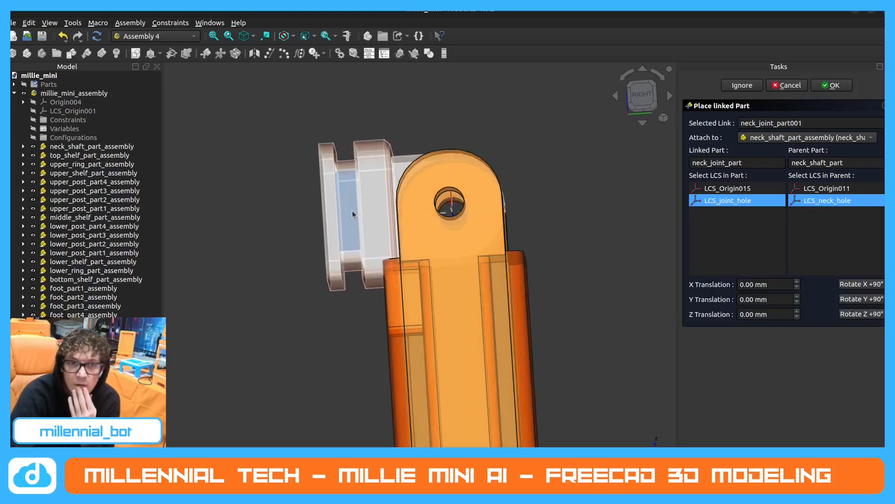
right_click(350, 193)
click(440, 122)
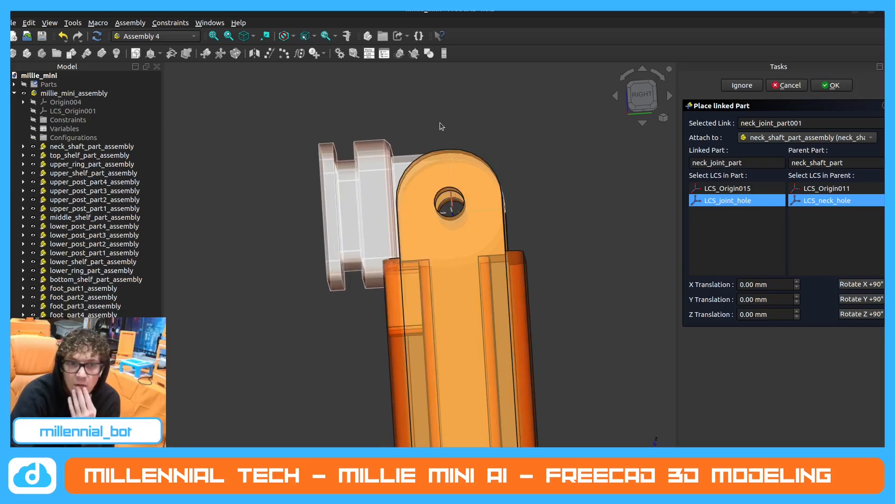
middle_drag(479, 208, 550, 202)
middle_drag(369, 211, 372, 222)
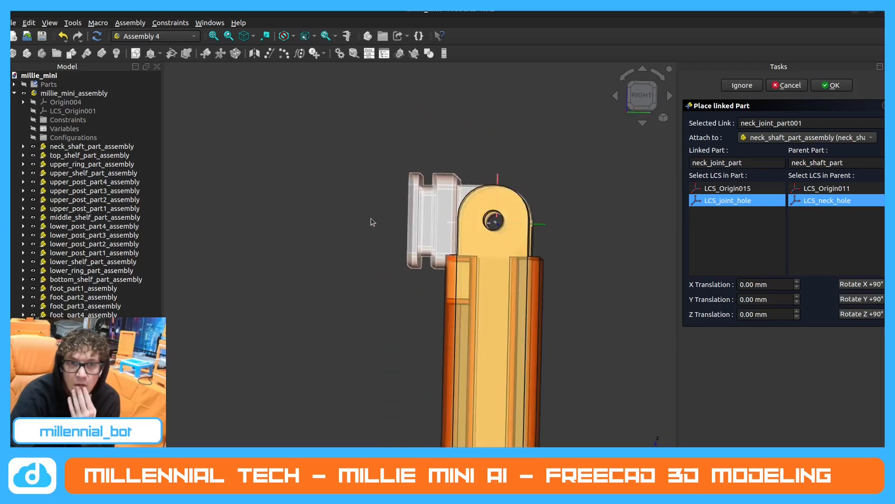
click(865, 314)
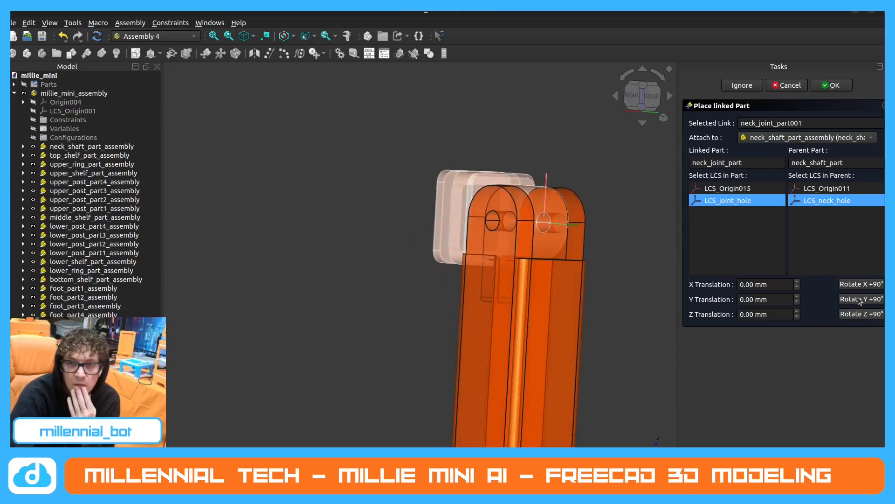
click(865, 315)
click(865, 315)
click(865, 314)
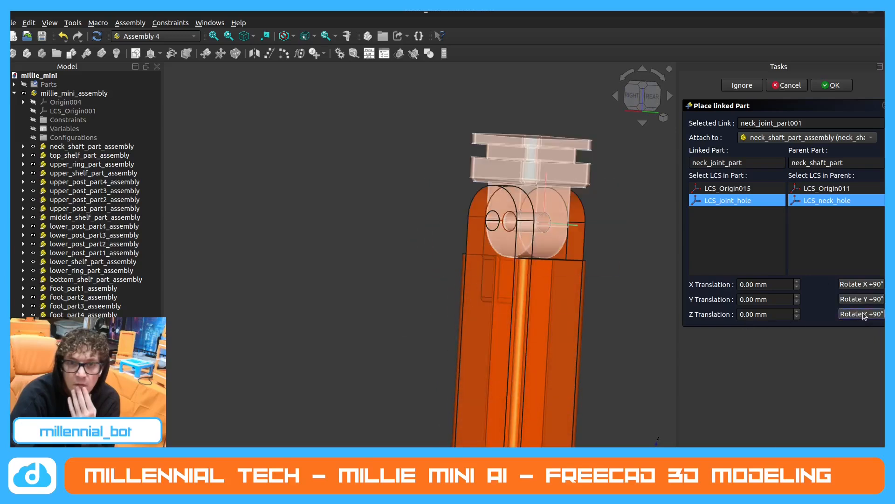
click(865, 314)
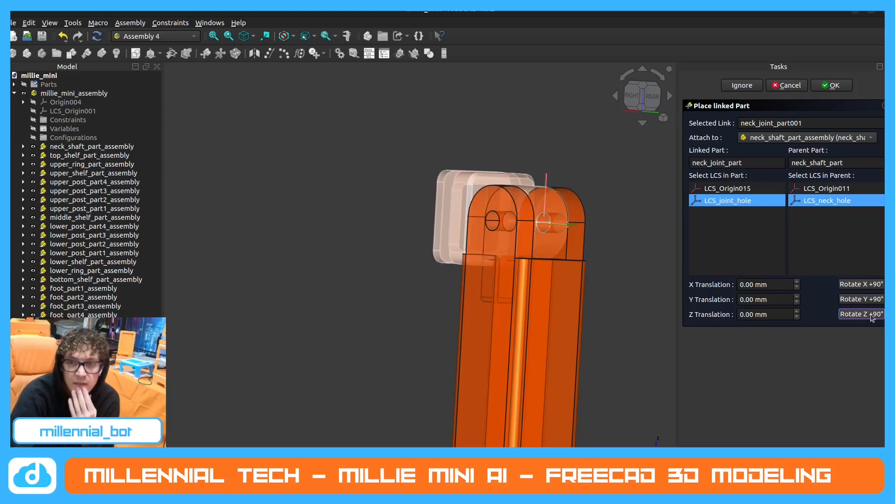
Accept the neck joint's placement on the shaft and inspect the link's properties.
click(832, 86)
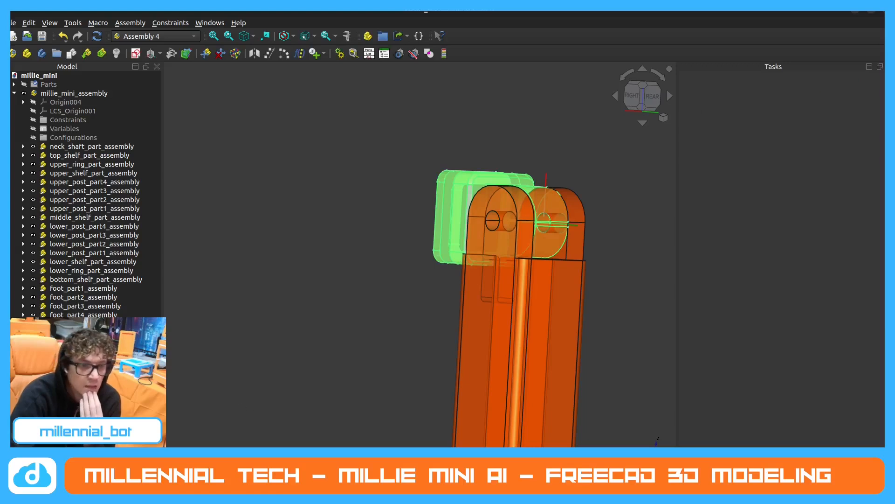
drag(104, 316, 104, 212)
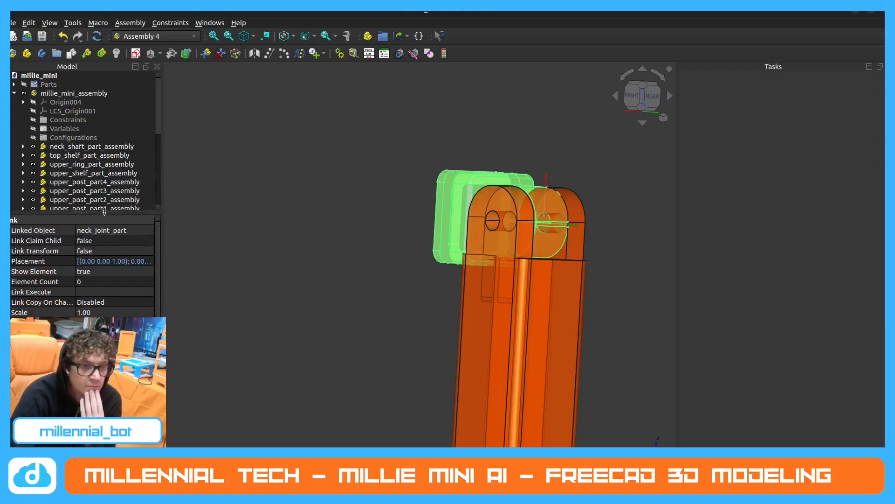
scroll(90, 259, down, 2)
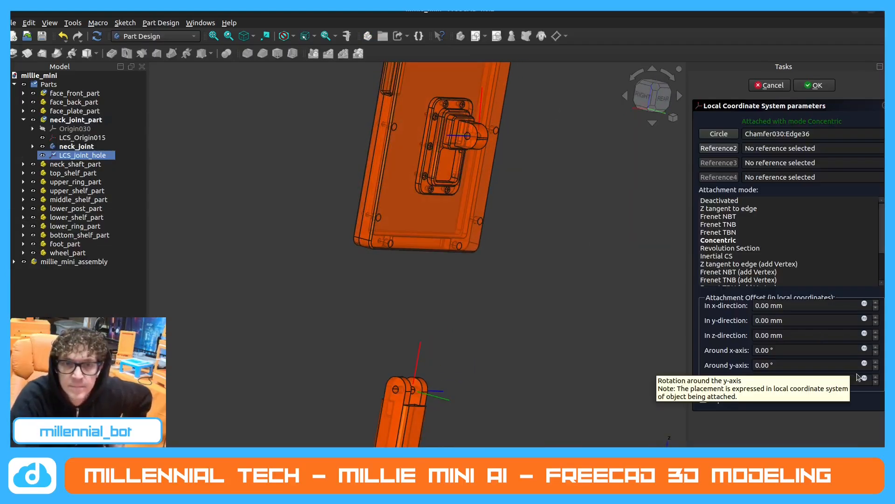
Set the attachment offset of neck_joint_part's LCS_joint_hole to 15° around the z-axis.
click(876, 377)
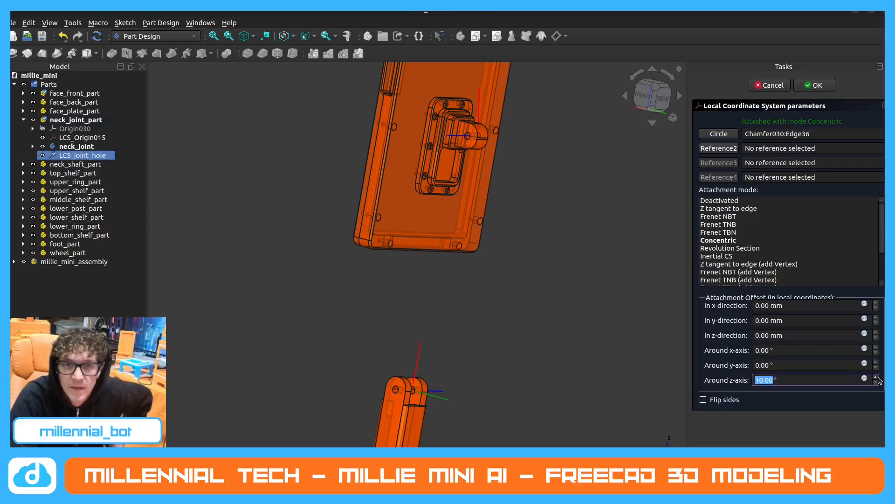
click(879, 378)
click(877, 379)
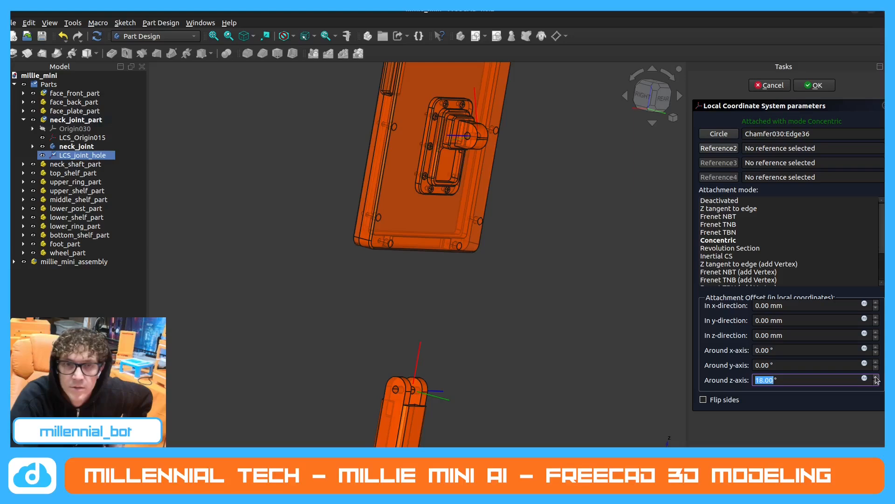
click(877, 383)
click(877, 382)
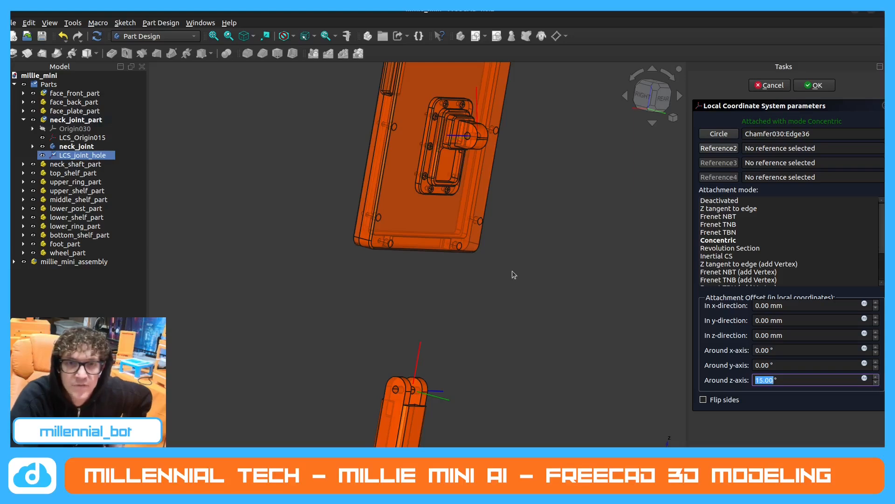
middle_drag(514, 274, 492, 218)
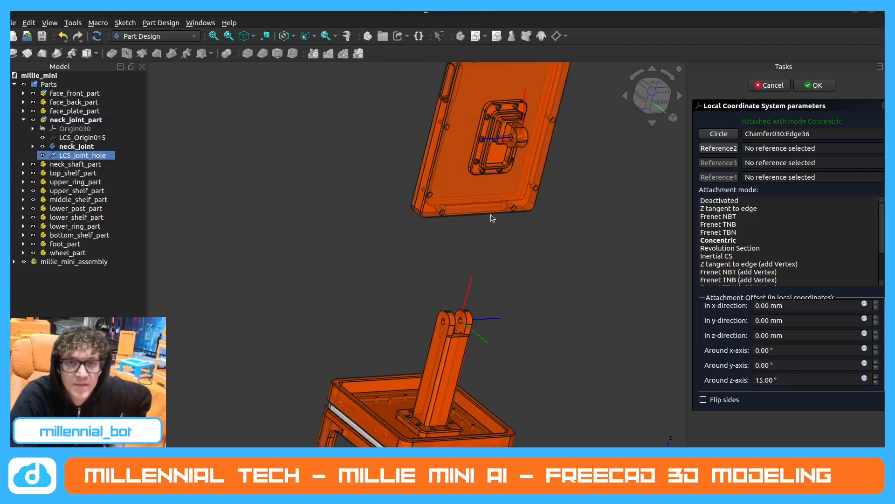
click(814, 85)
Hide LCS_Origin015 of neck_joint_part.
click(79, 138)
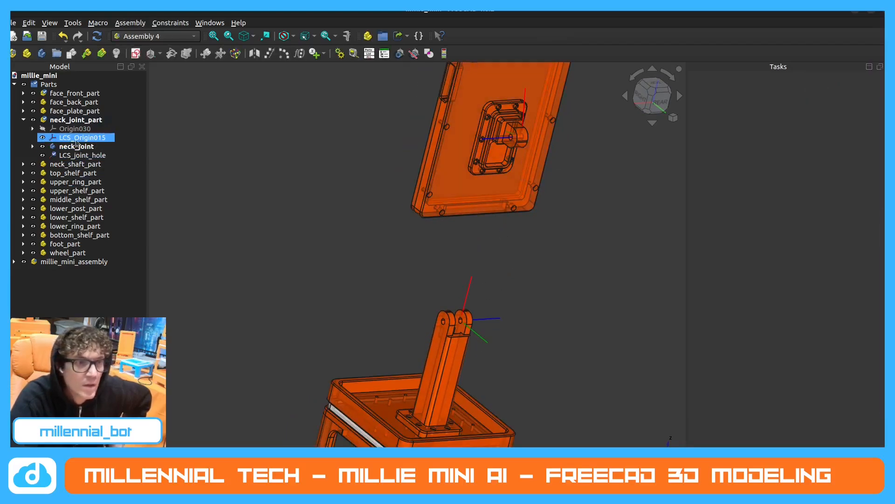
click(45, 138)
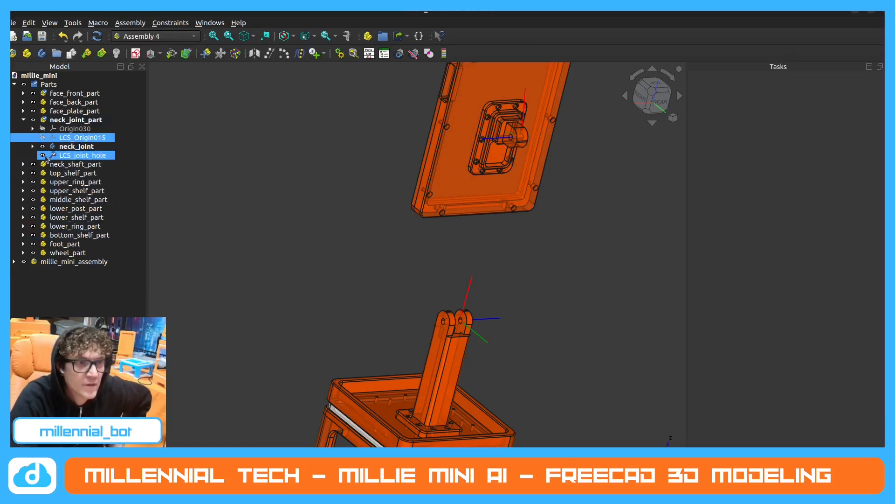
Hide LCS_joint_hole of neck_joint_part and LCS_neck_hole of neck_shaft_part_assembly.
click(42, 155)
click(24, 120)
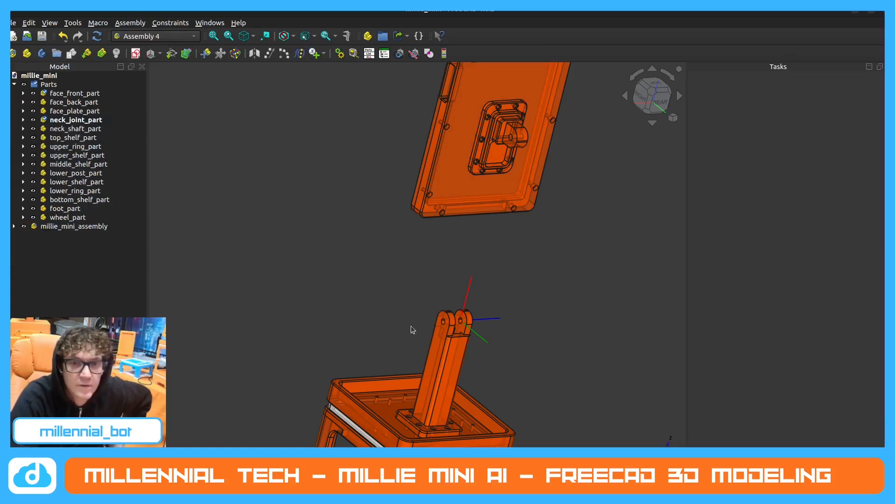
click(14, 226)
scroll(23, 215, down, 3)
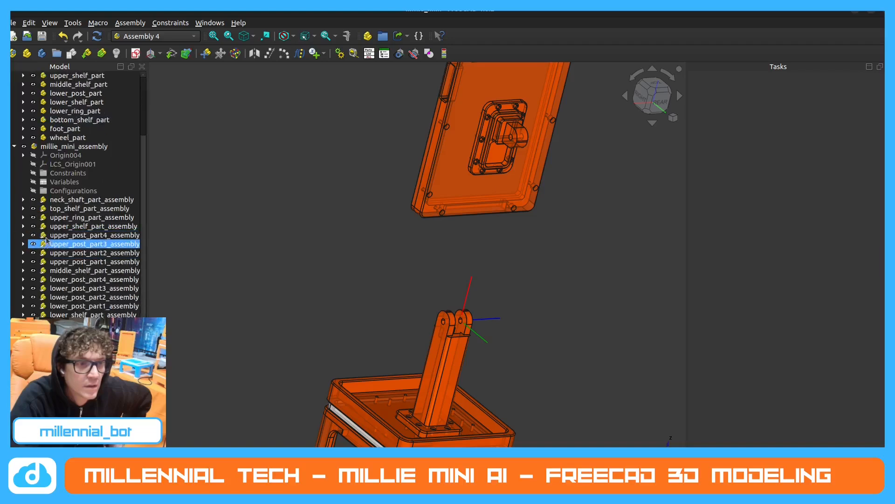
click(23, 199)
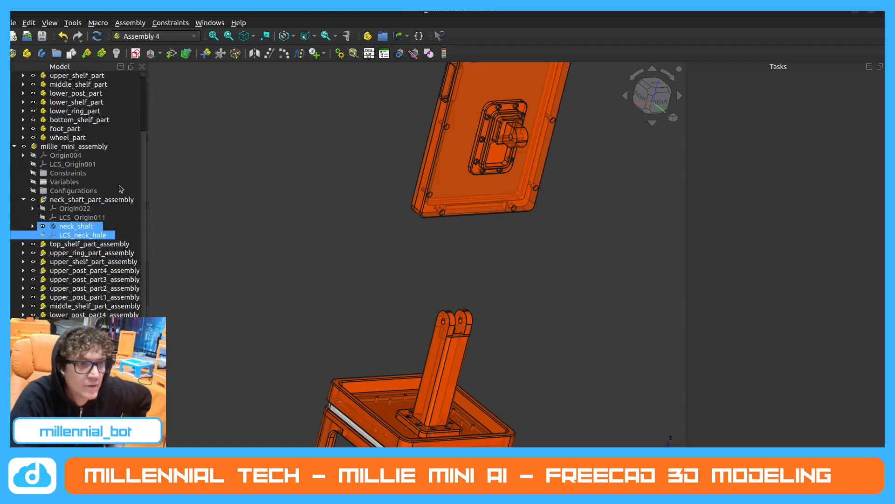
click(24, 148)
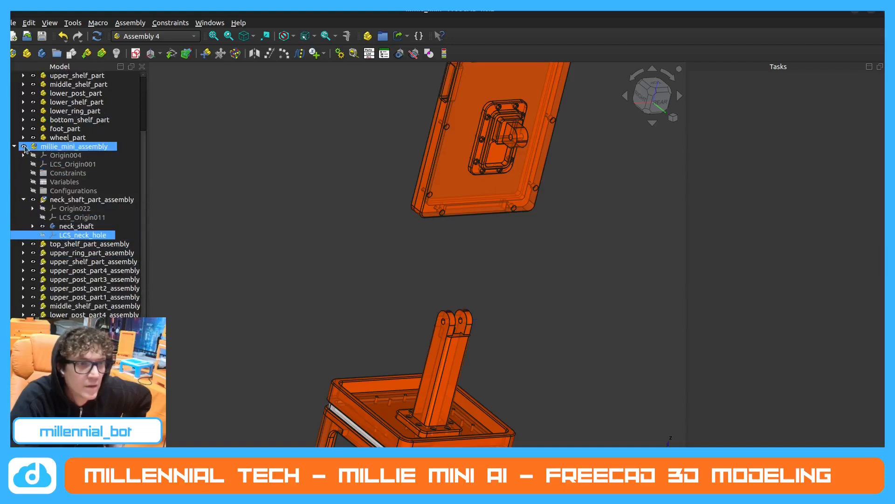
Insert neck_joint_part as a linked part into the millie_mini_assembly.
click(86, 53)
scroll(448, 219, down, 2)
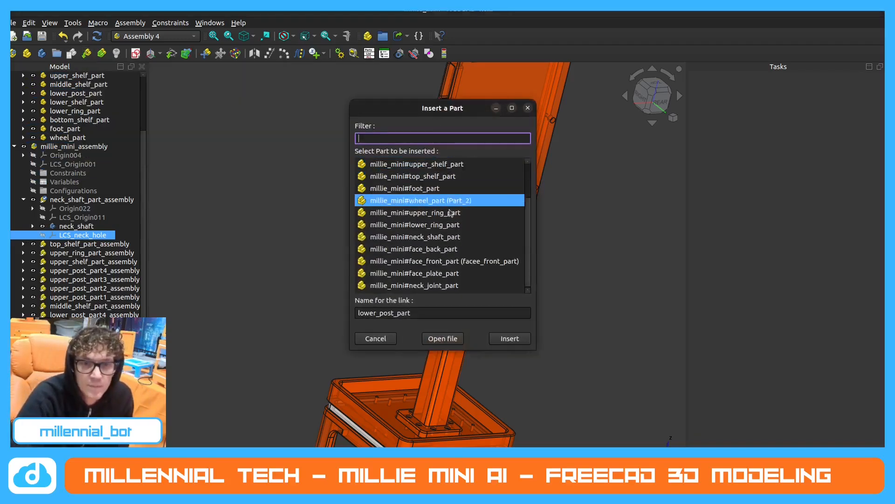
click(460, 237)
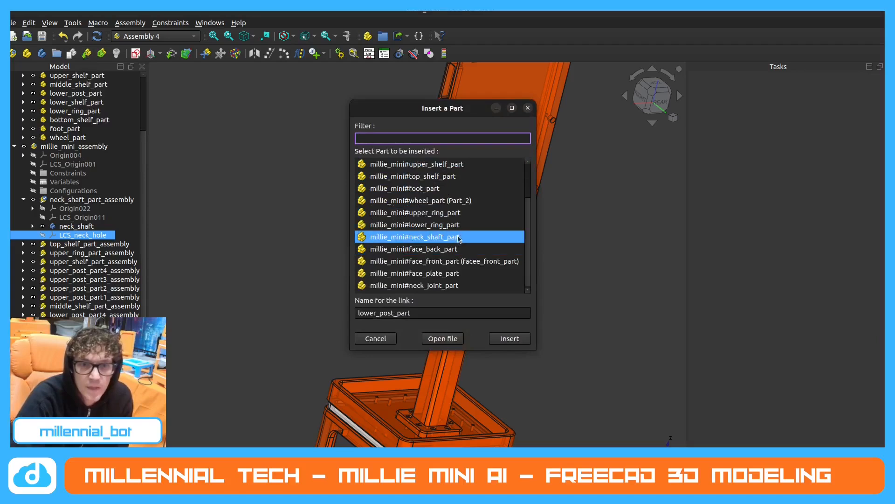
click(465, 285)
click(503, 337)
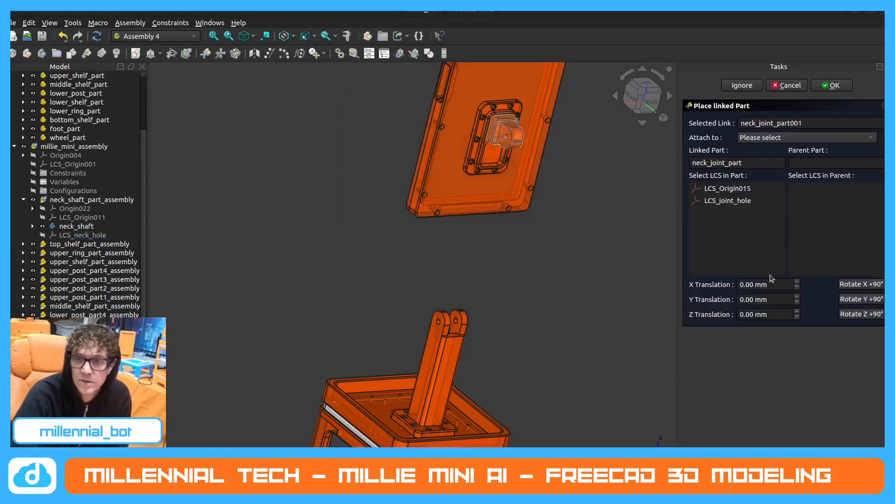
Attach the linked neck joint's LCS_joint_hole to LCS_neck_hole of neck_shaft_part_assembly.
click(756, 201)
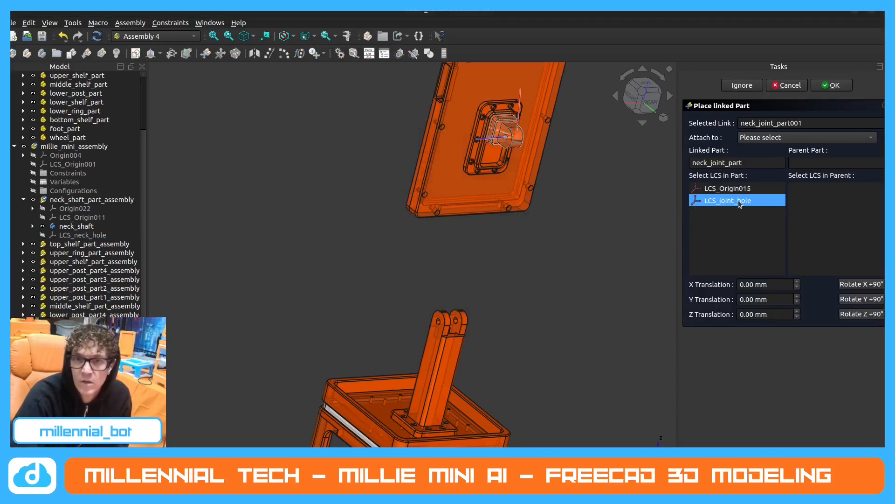
click(805, 138)
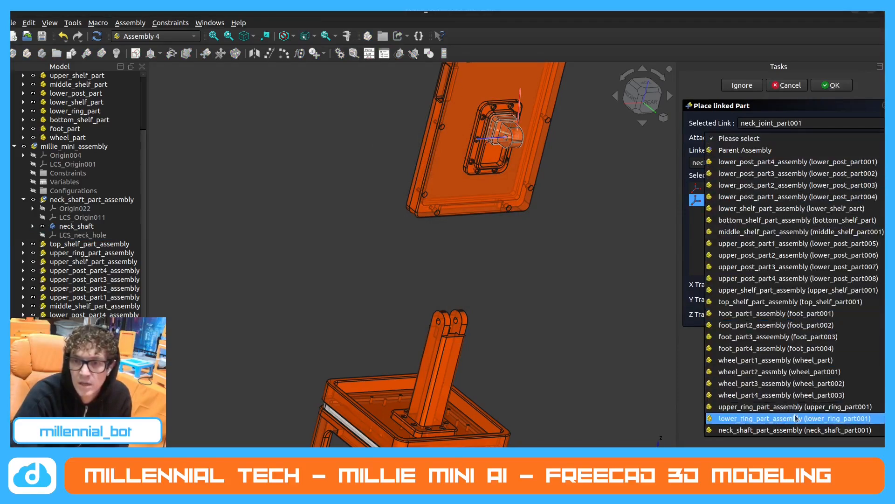
click(806, 431)
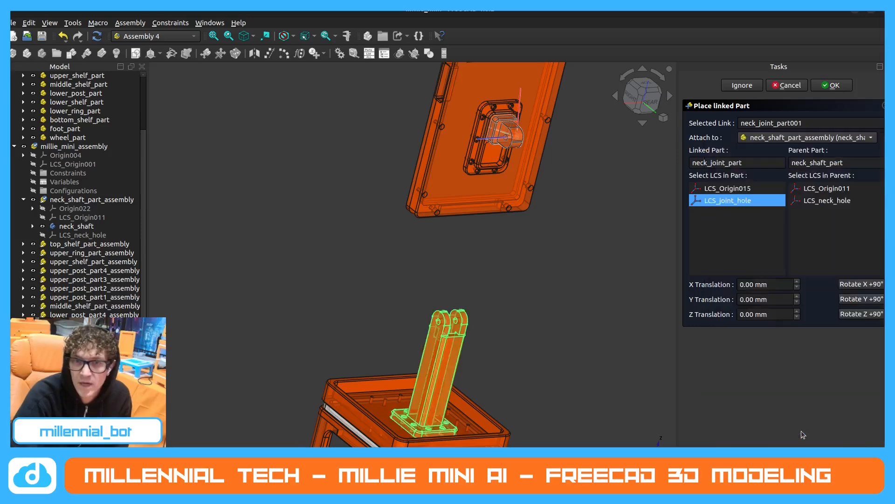
click(826, 201)
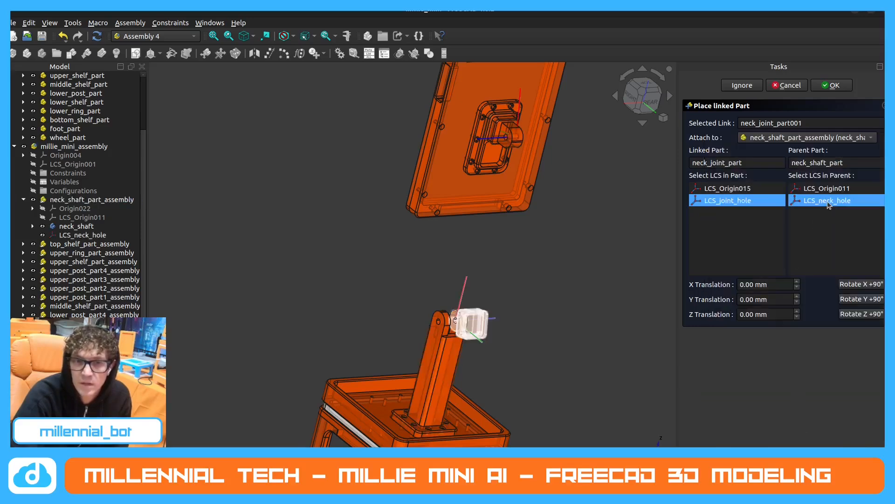
Rotate the linked neck joint 180° around the X axis and accept its placement on the neck shaft.
middle_drag(555, 285, 494, 305)
middle_drag(601, 278, 576, 280)
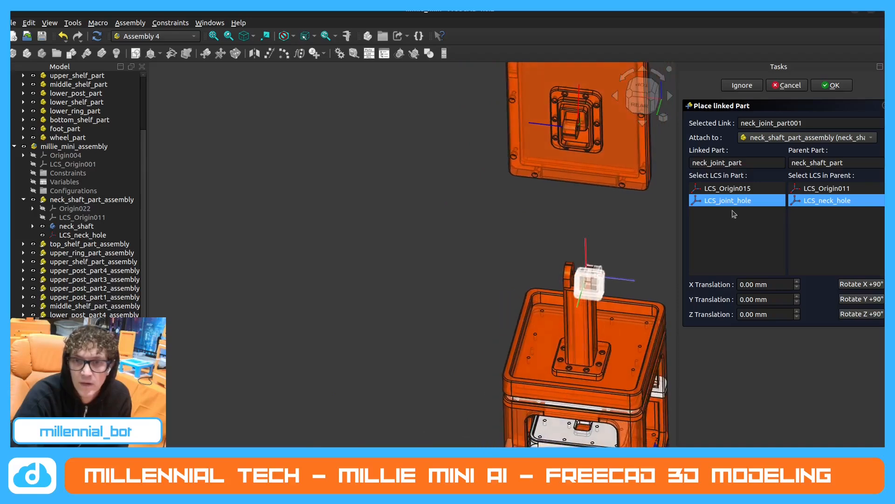
click(861, 284)
click(861, 285)
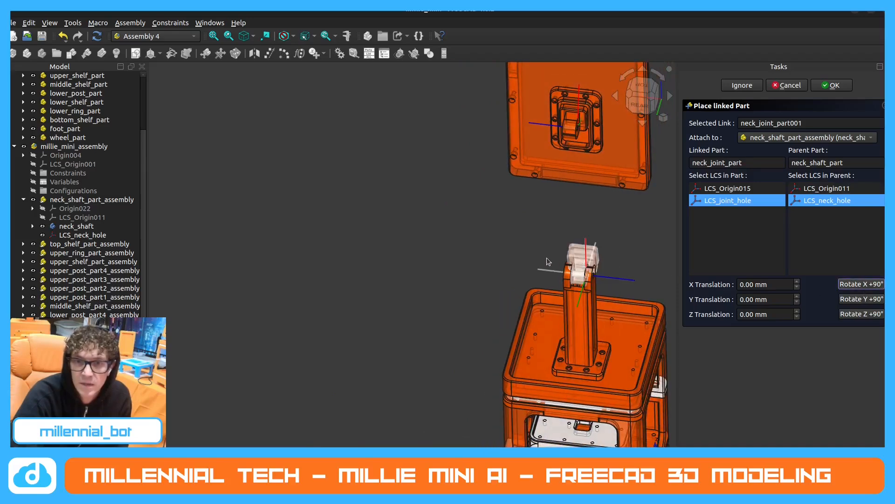
middle_drag(548, 261, 422, 321)
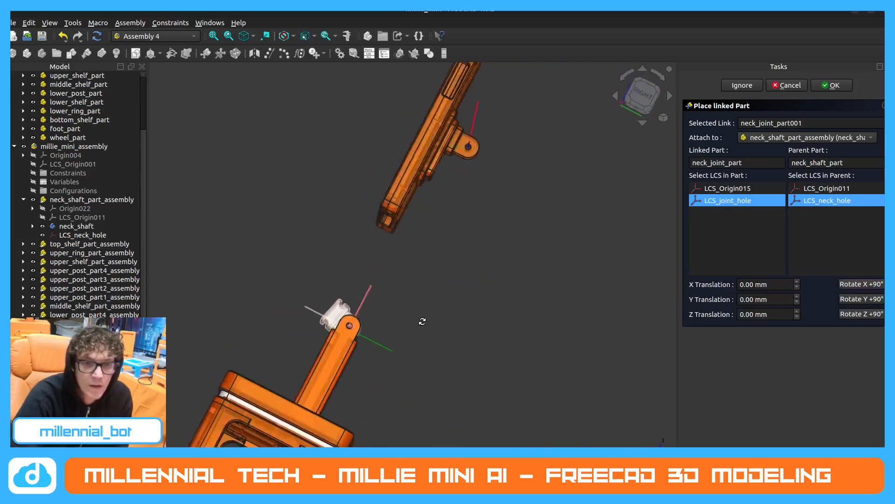
scroll(422, 321, up, 10)
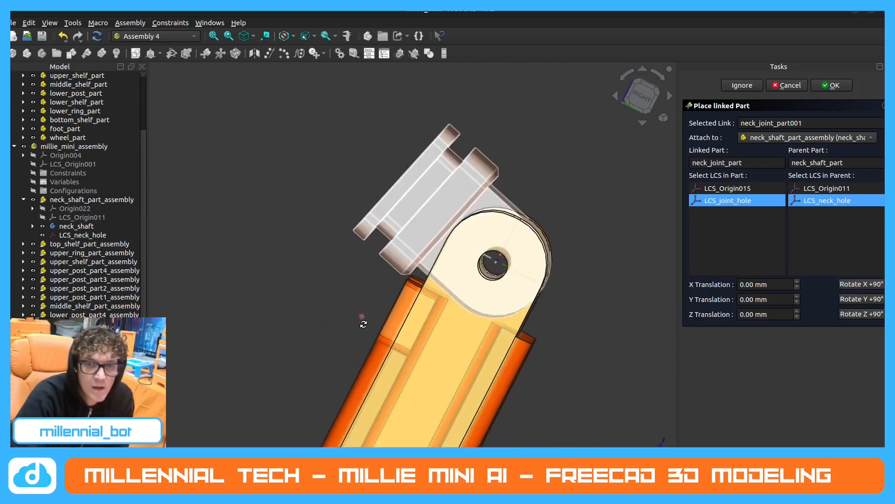
mouse_move(363, 324)
middle_down()
mouse_move(372, 323)
mouse_move(361, 324)
middle_up()
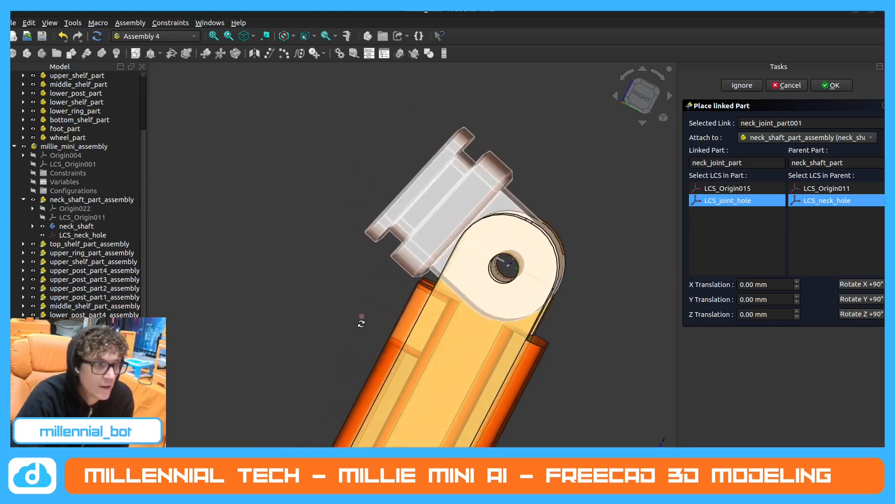
scroll(354, 274, down, 2)
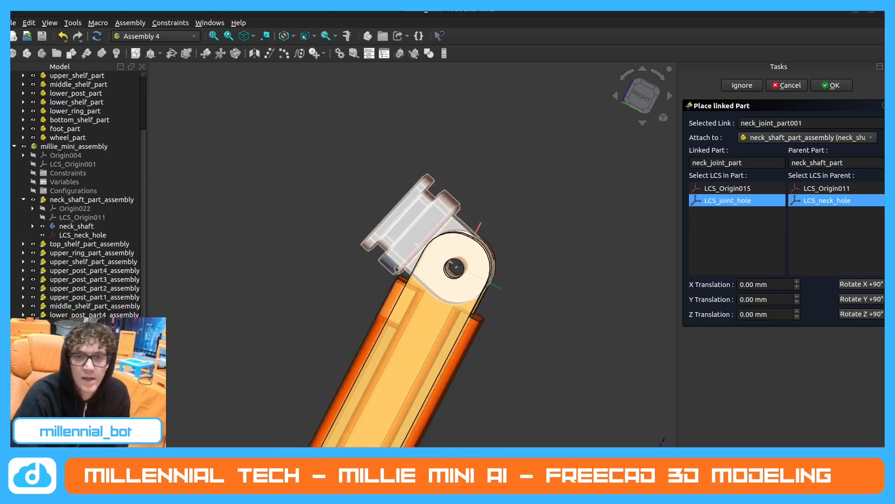
click(829, 85)
click(598, 196)
scroll(535, 199, down, 4)
middle_drag(535, 200, 471, 232)
scroll(425, 225, down, 2)
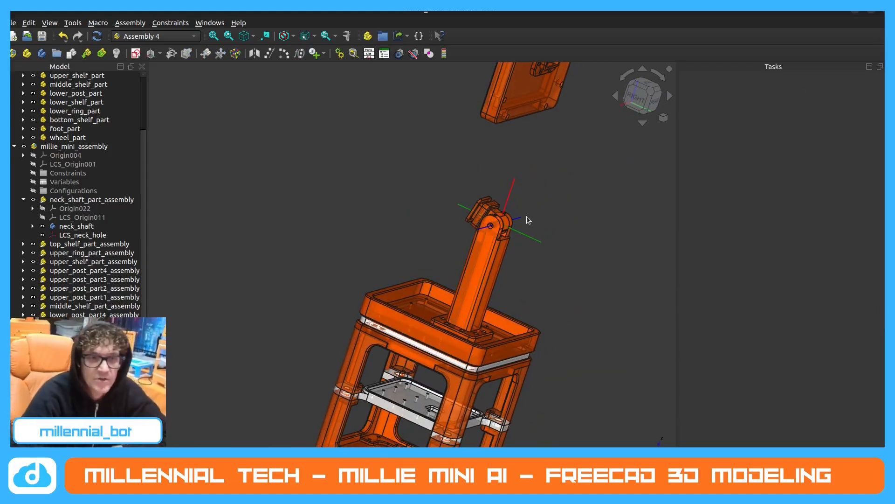
Review the attachment parameters of LCS_joint_hole in neck_joint_part and leave them without changes.
click(23, 199)
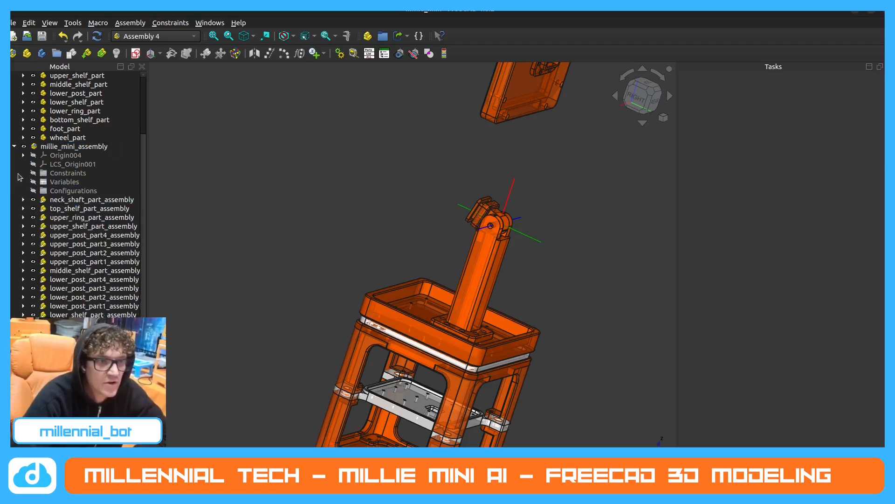
click(22, 156)
click(23, 155)
scroll(55, 179, up, 3)
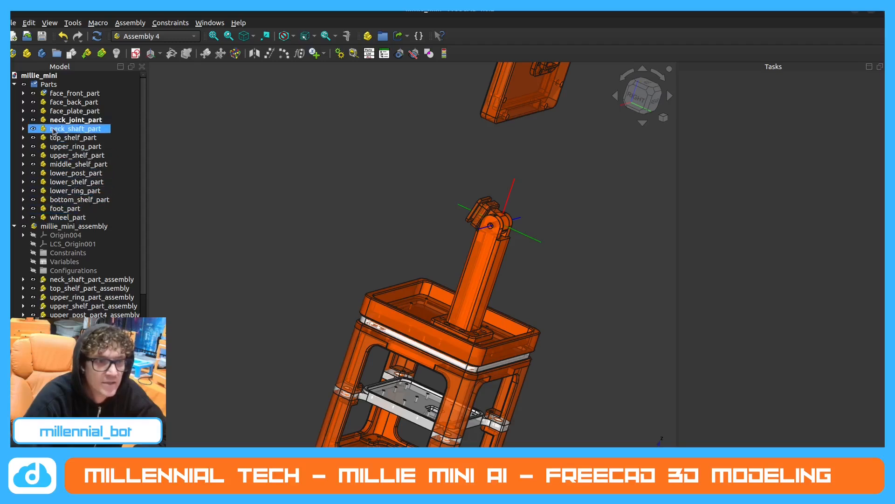
double_click(64, 120)
click(84, 156)
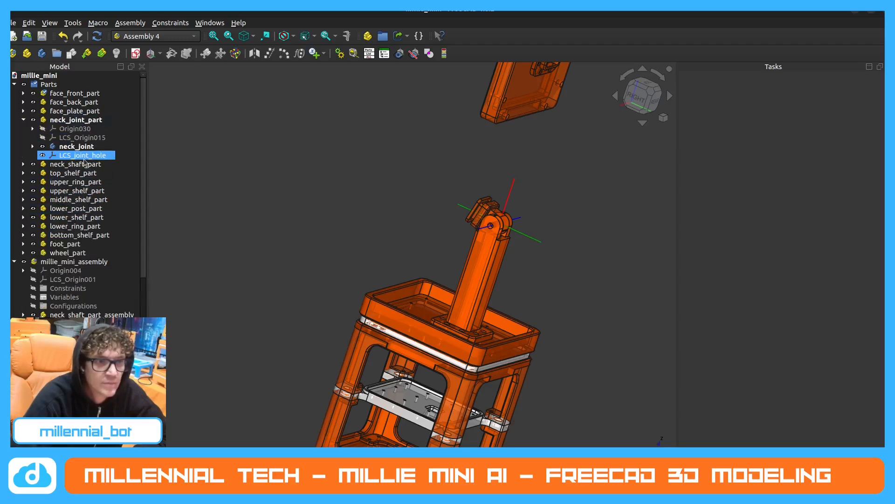
double_click(84, 156)
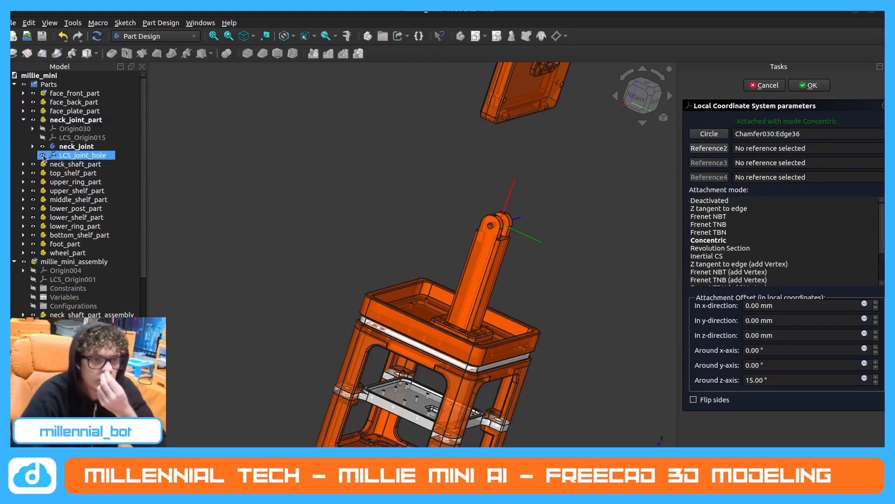
click(771, 86)
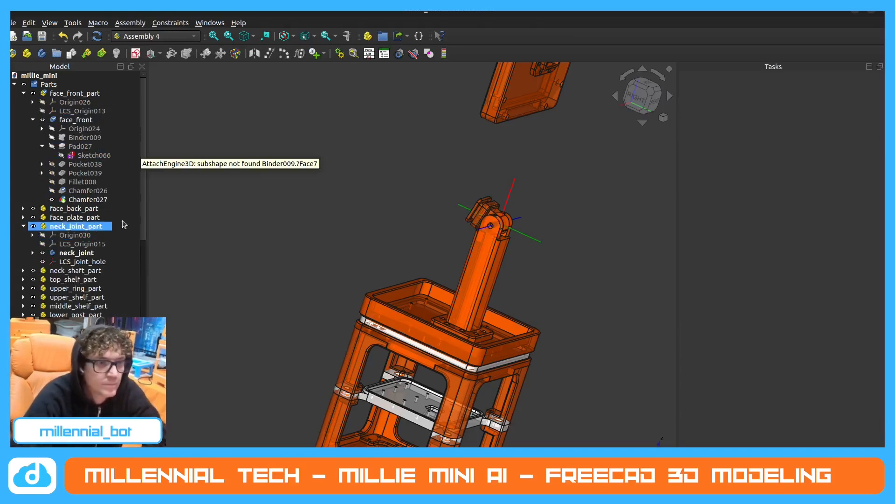
Inspect face_front_part's features and recheck LCS_joint_hole's attachment offset against the neck joint's orientation in the assembly.
click(78, 93)
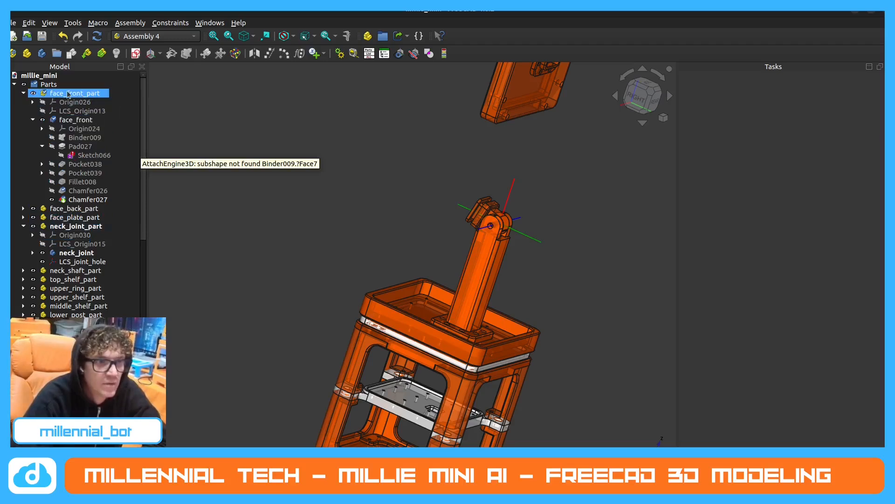
click(75, 200)
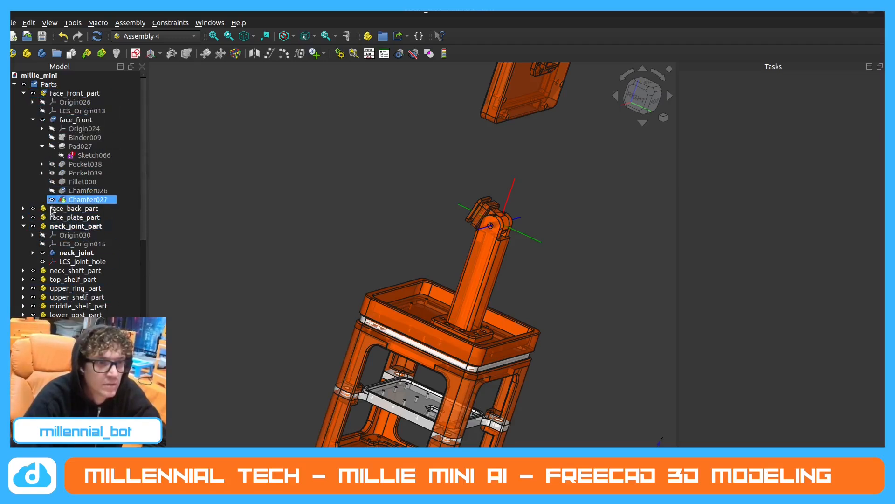
click(73, 235)
click(76, 262)
double_click(75, 264)
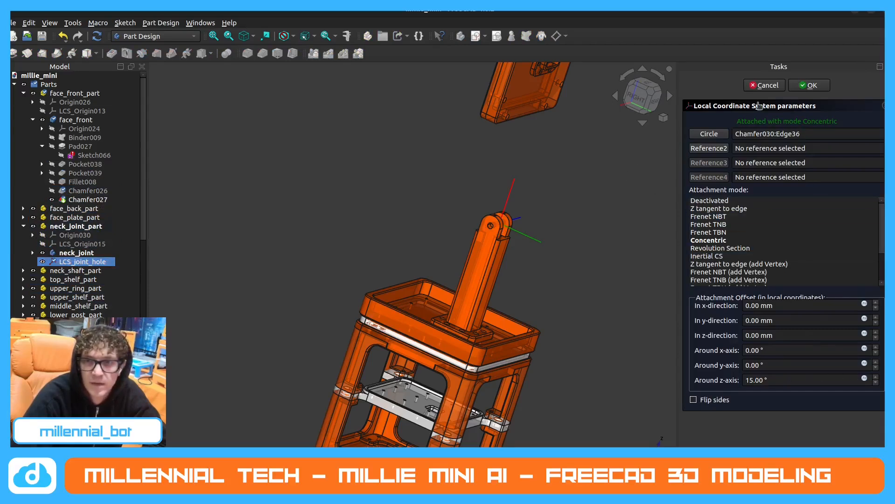
click(765, 84)
scroll(433, 178, down, 2)
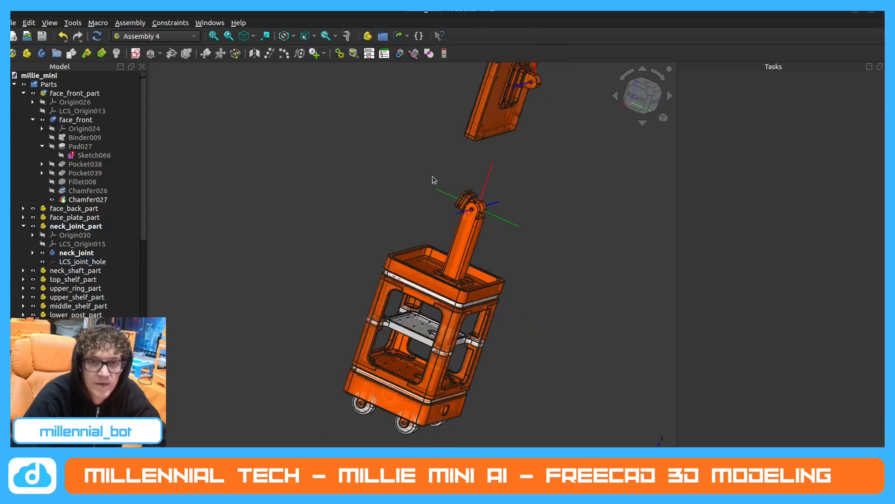
middle_drag(434, 178, 462, 198)
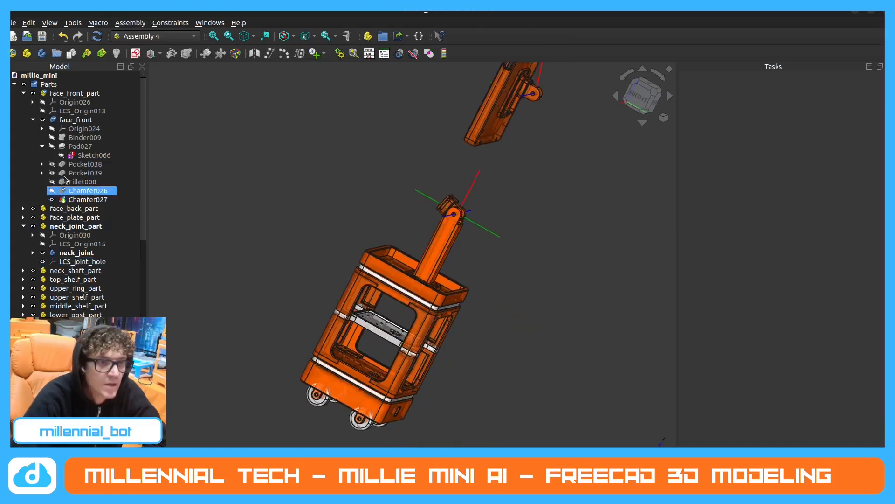
Collapse face_front_part in the model tree and hide LCS_joint_hole of neck_joint_part.
click(32, 120)
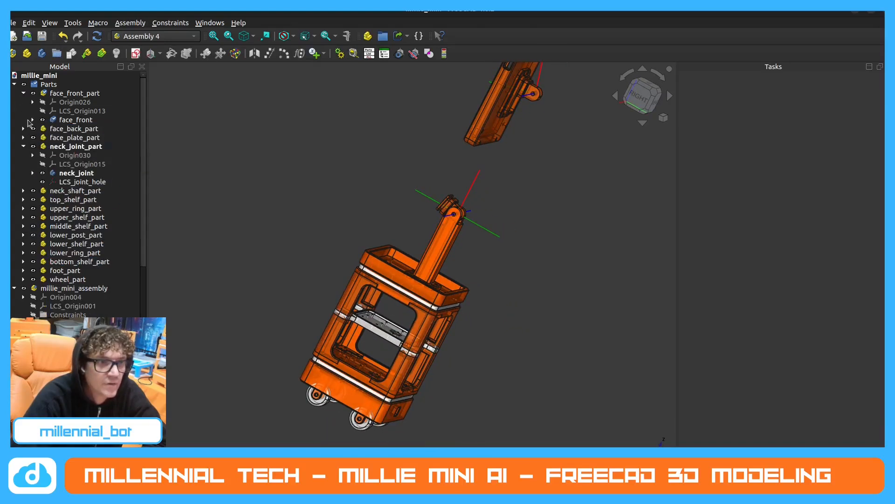
click(23, 93)
click(14, 85)
click(14, 85)
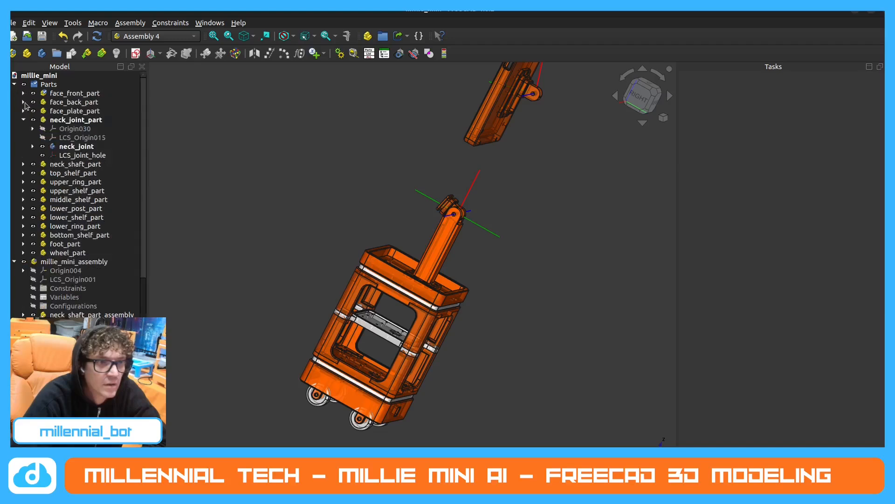
scroll(53, 225, down, 6)
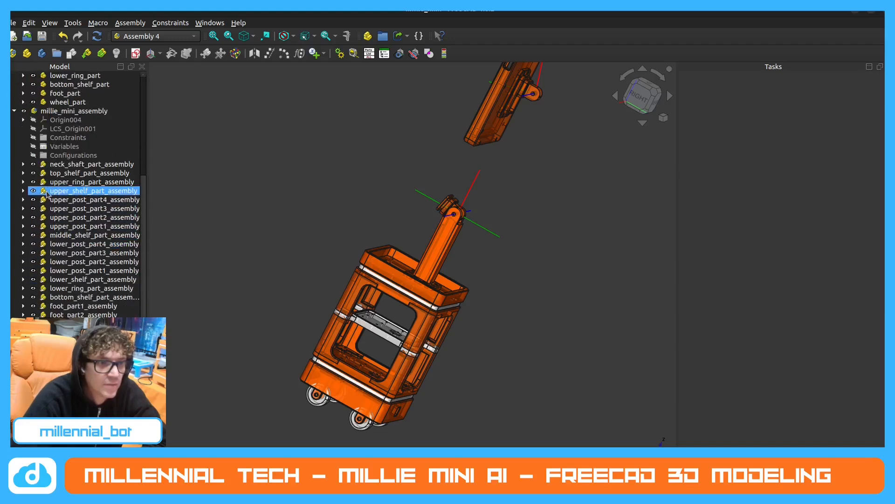
scroll(76, 194, down, 2)
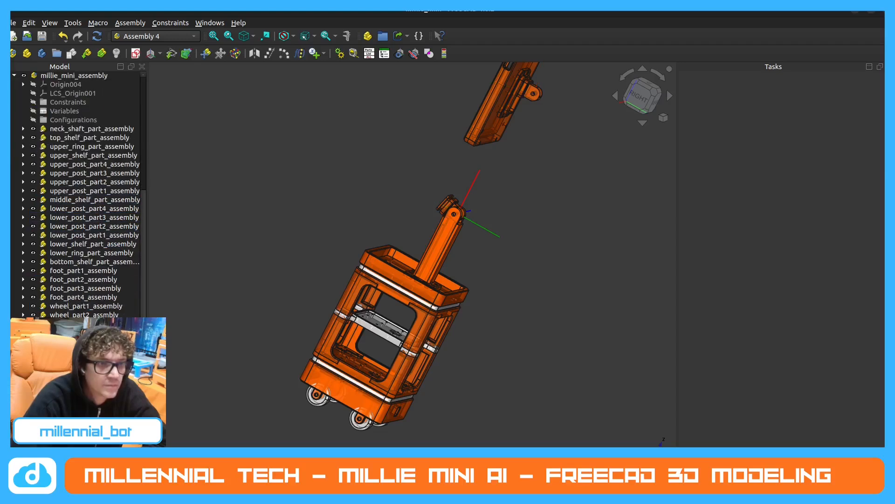
Hide LCS_neck_hole of neck_shaft_part_assembly and collapse millie_mini_assembly in the model tree.
scroll(70, 212, up, 2)
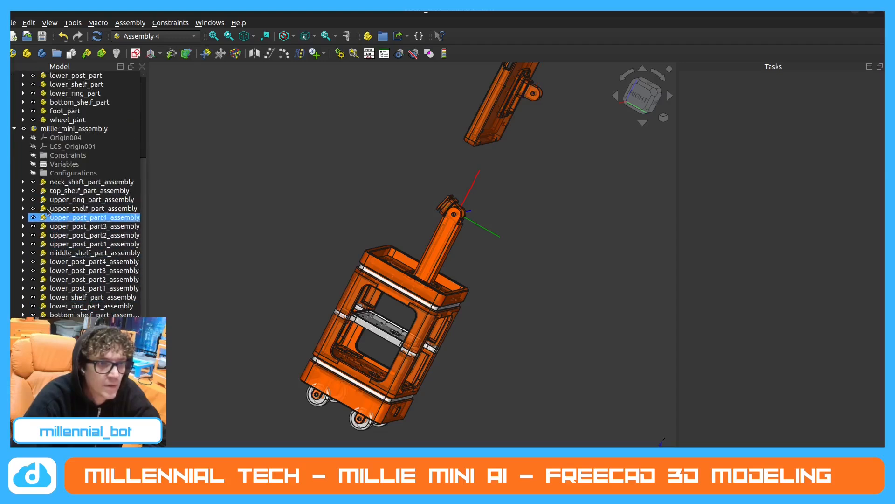
click(23, 183)
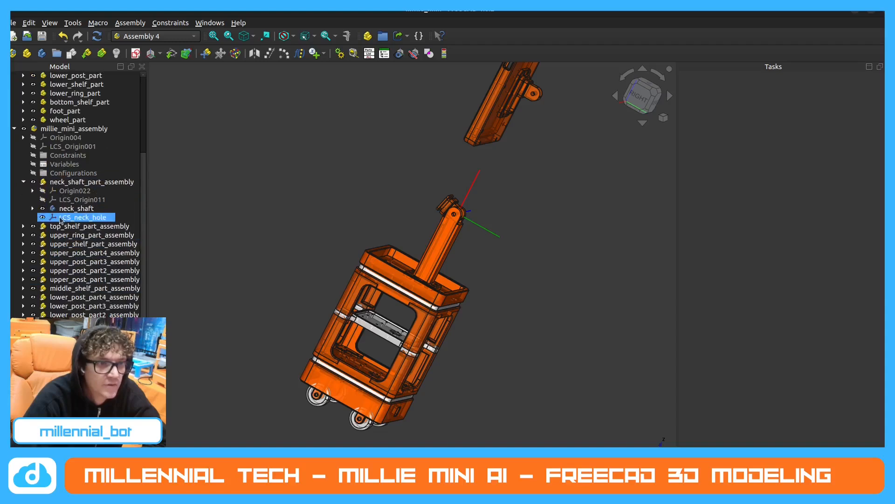
scroll(21, 212, up, 3)
click(15, 208)
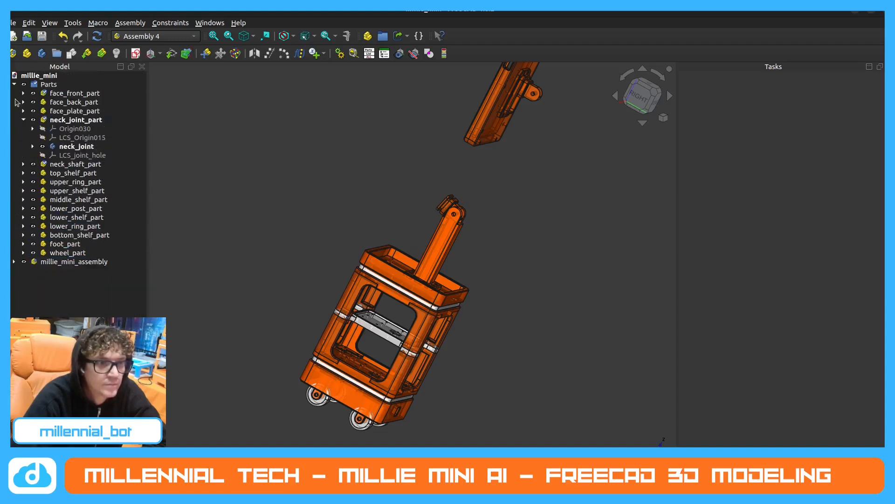
Hide the Parts group, expand millie_mini_assembly and collapse neck_joint_part in the model tree.
click(24, 84)
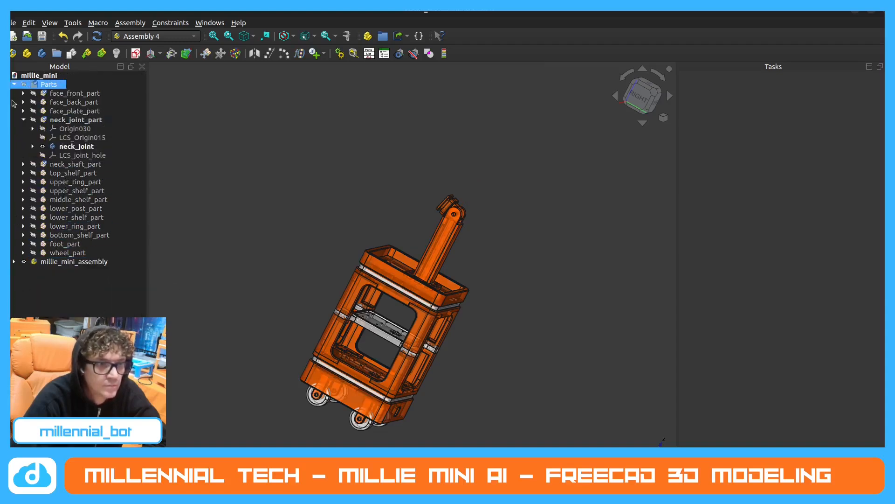
click(15, 263)
middle_drag(373, 284, 327, 305)
scroll(428, 307, down, 3)
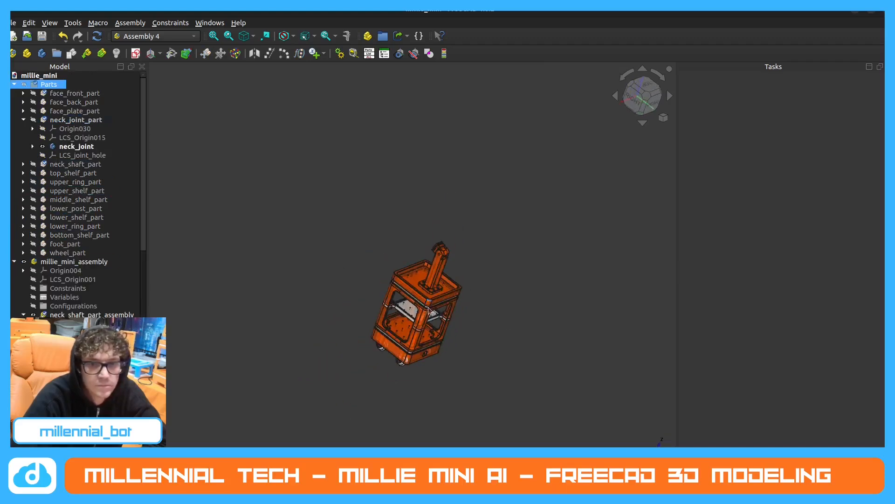
middle_drag(586, 325, 580, 282)
scroll(460, 269, down, 2)
scroll(428, 401, up, 4)
middle_drag(443, 385, 447, 382)
click(24, 120)
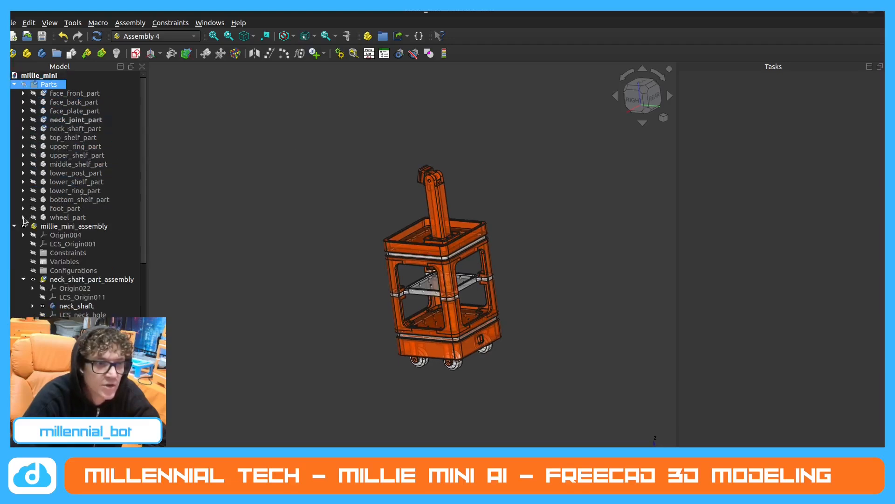
Show face_front_part, face_back_part and face_plate_part alongside the assembly and clear the selection.
click(33, 93)
click(33, 102)
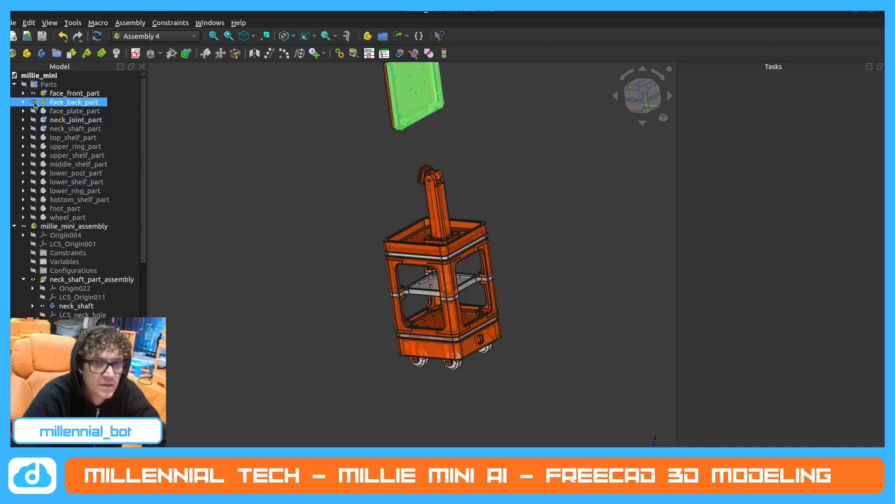
click(34, 111)
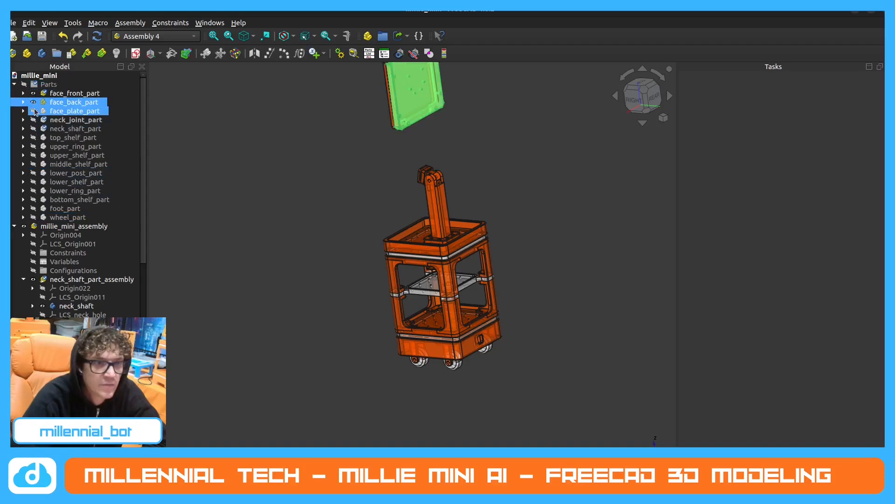
click(273, 203)
Compare the neck joint's slotted mount in the assembly with the opening in the face plate.
scroll(504, 296, down, 2)
scroll(484, 152, up, 2)
middle_drag(493, 158, 462, 196)
scroll(463, 196, up, 1)
middle_drag(460, 323, 467, 323)
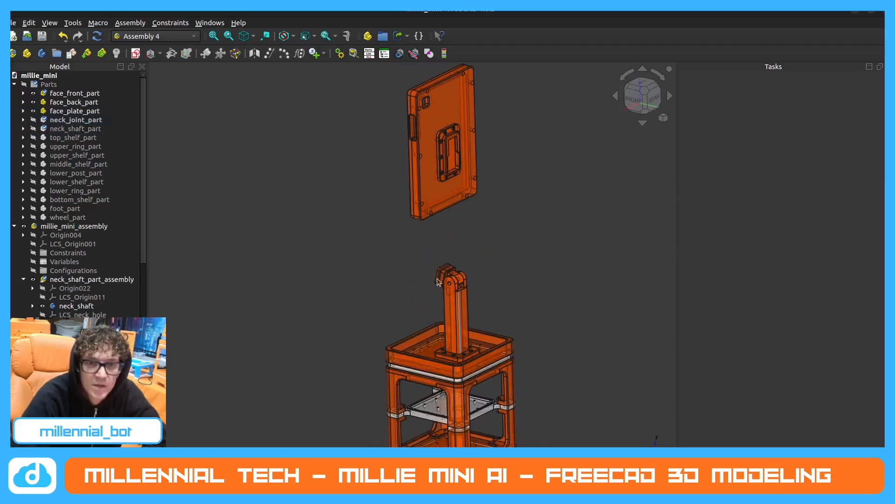
scroll(441, 279, up, 2)
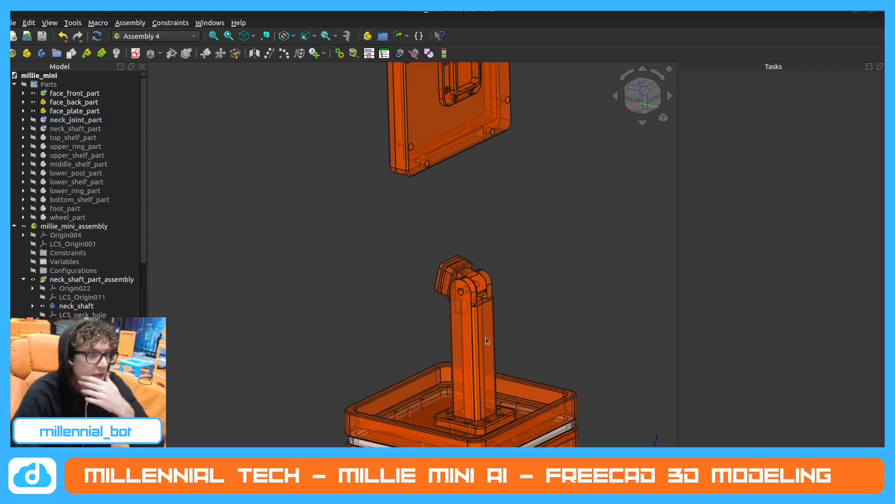
middle_drag(465, 343, 532, 228)
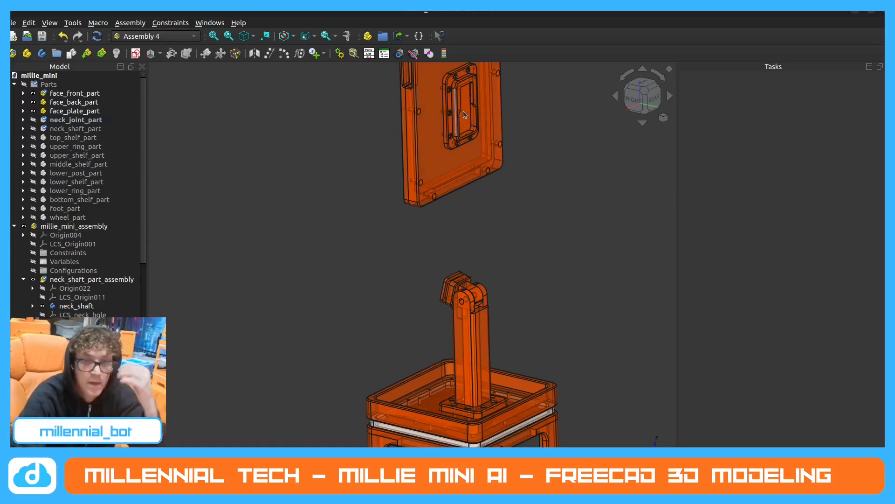
scroll(453, 258, up, 1)
scroll(453, 257, up, 5)
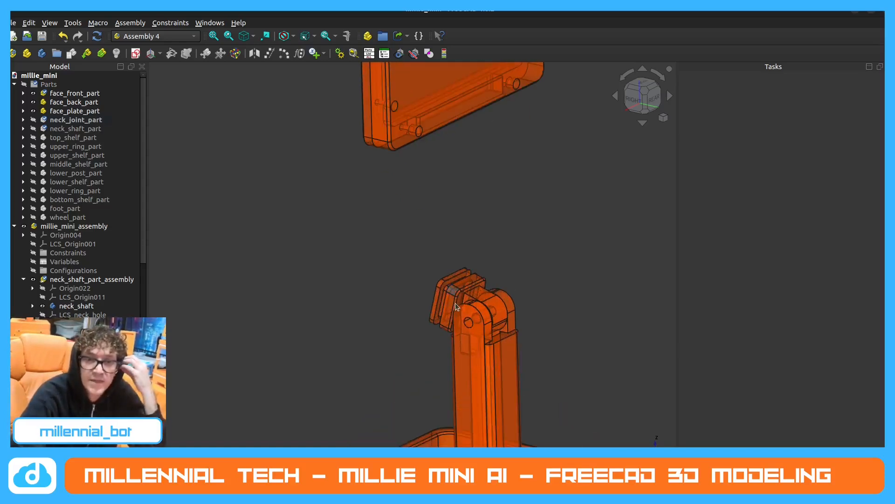
scroll(460, 264, up, 2)
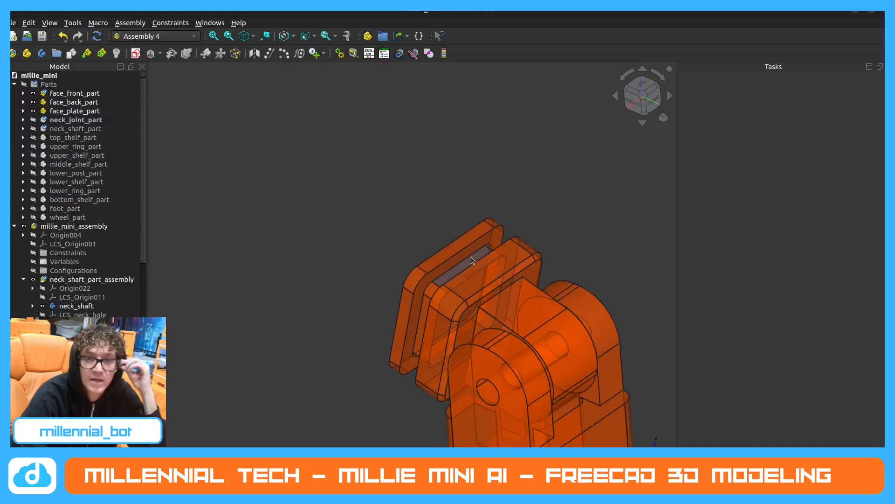
scroll(462, 271, down, 5)
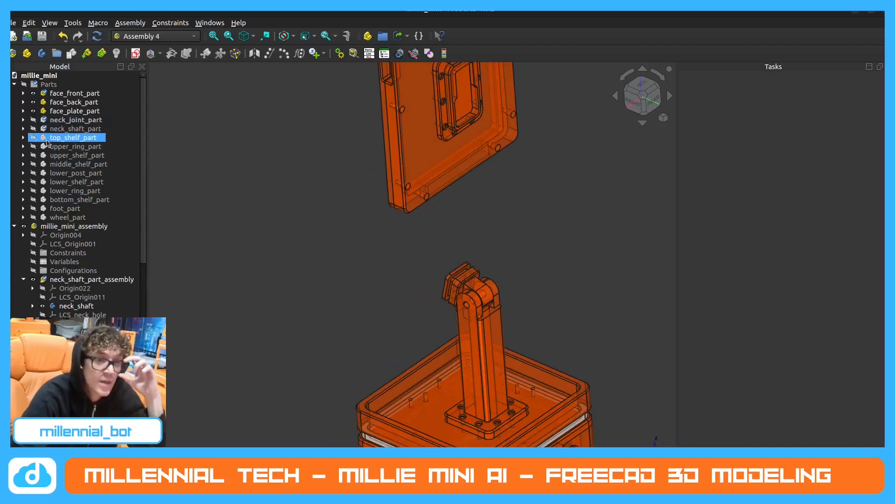
Hide millie_mini_assembly and make all parts in the Parts group visible.
click(52, 260)
click(23, 226)
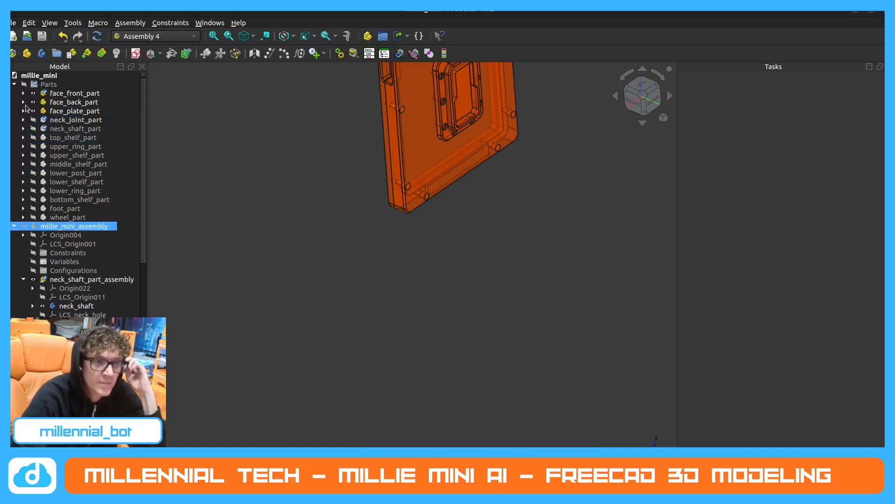
click(23, 85)
click(23, 85)
click(23, 85)
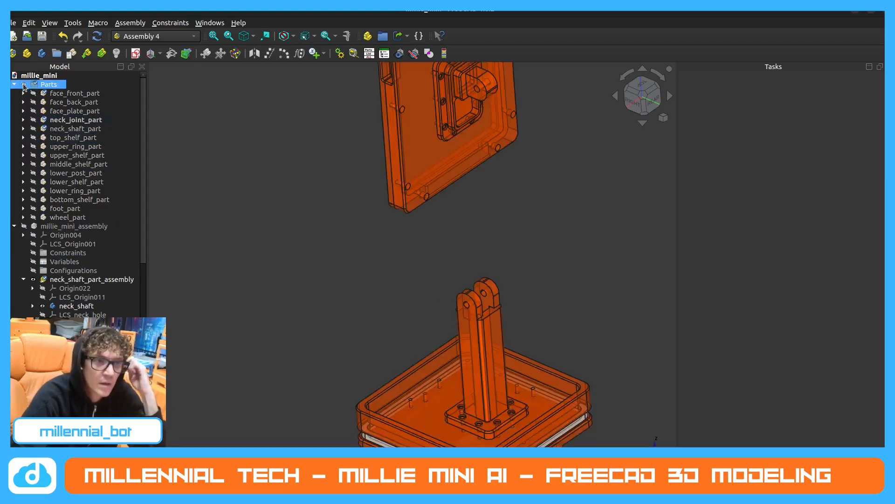
Expand neck_joint_part in the model tree and select it to highlight the joint in the face plate.
scroll(344, 299, down, 3)
middle_drag(359, 284, 355, 289)
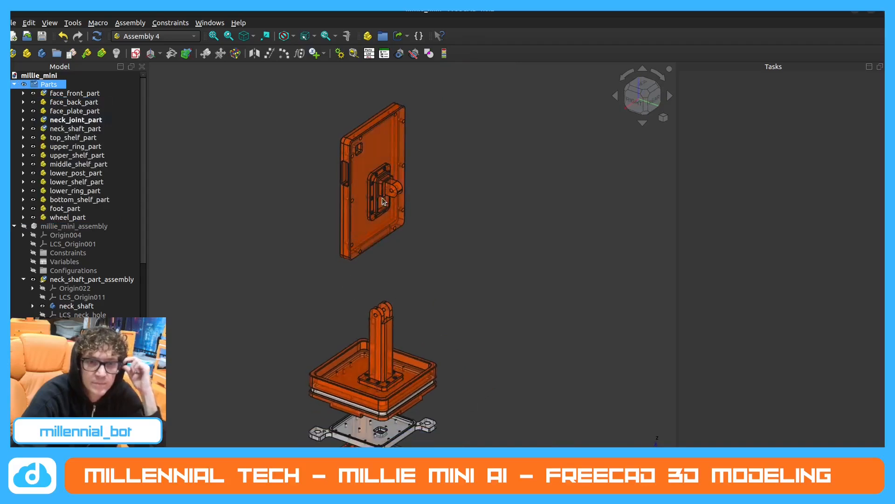
scroll(388, 212, up, 7)
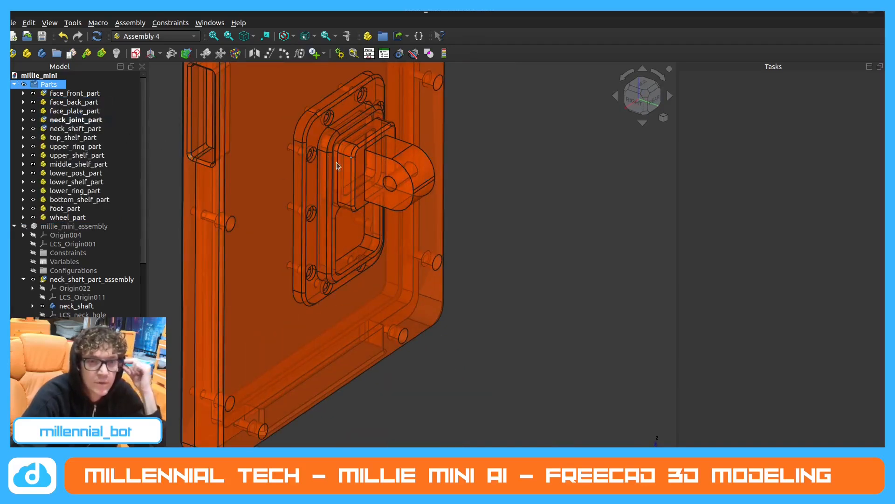
scroll(361, 161, down, 6)
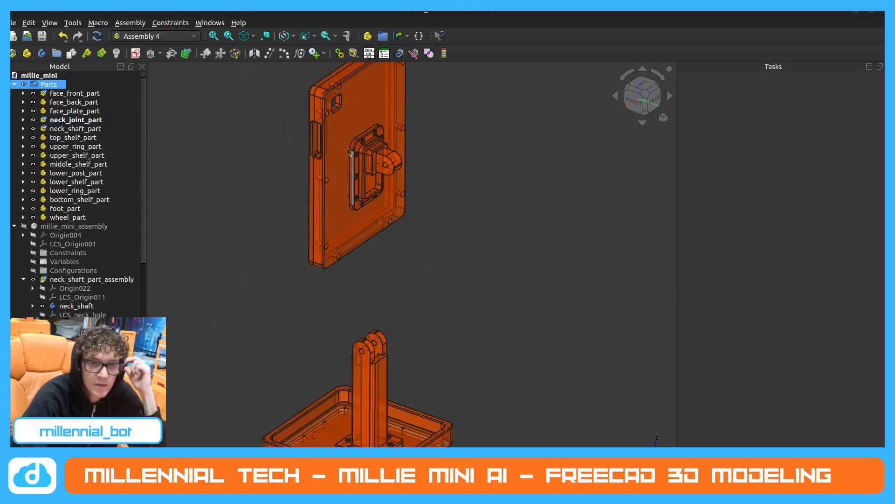
scroll(349, 152, up, 2)
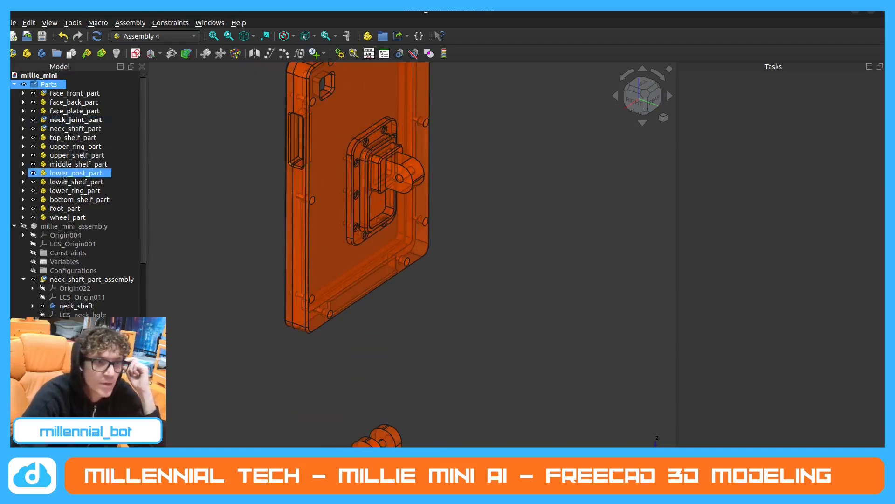
click(23, 120)
click(84, 120)
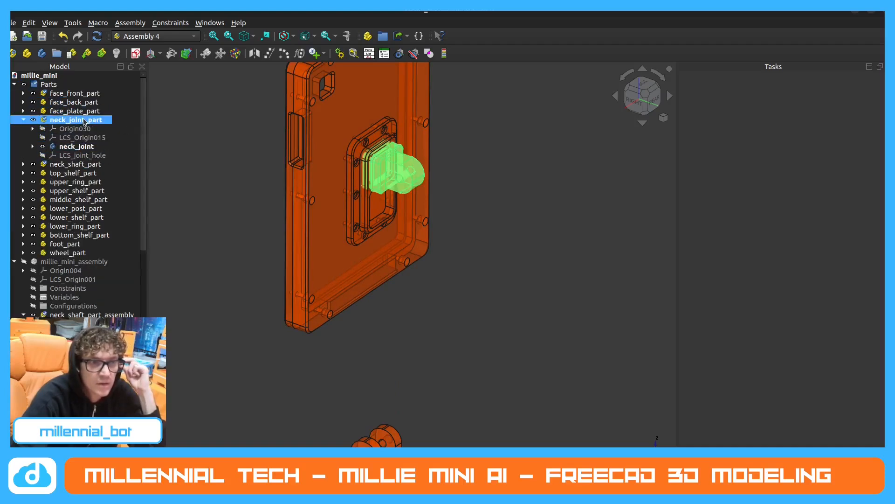
scroll(360, 214, up, 3)
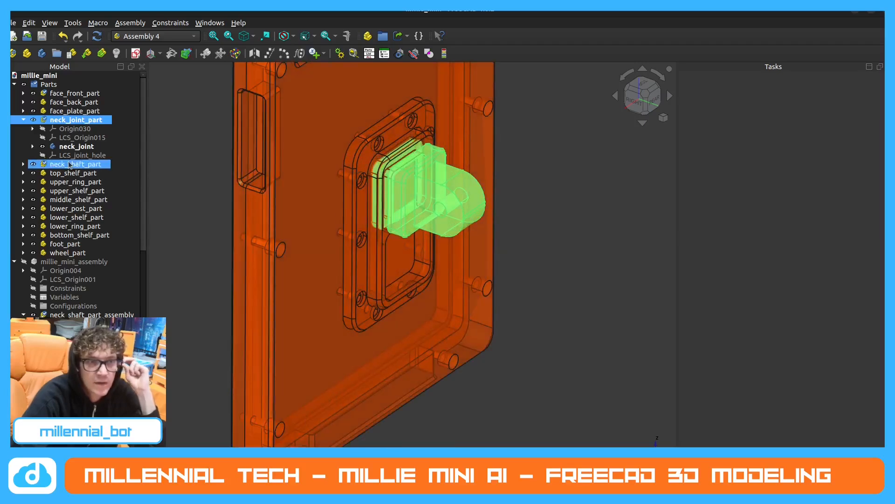
Hide face_plate_part to examine the neck joint's slot from several angles, and show the plate again.
click(33, 111)
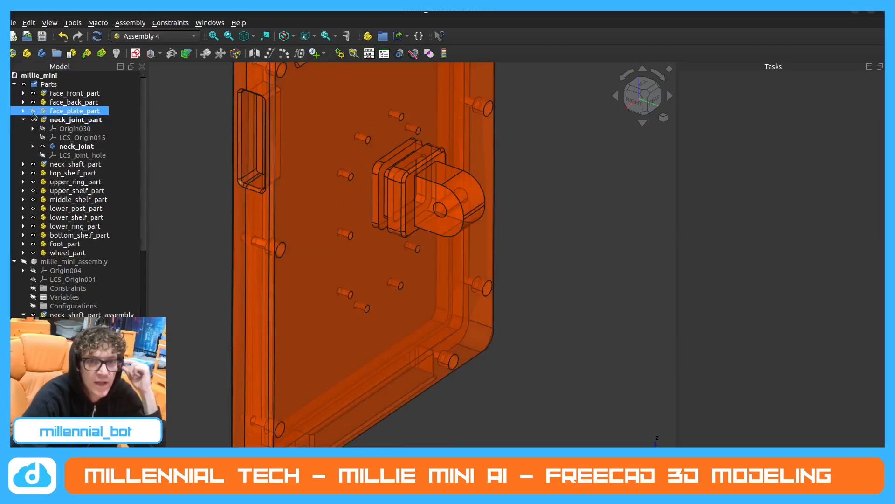
middle_drag(367, 143, 372, 158)
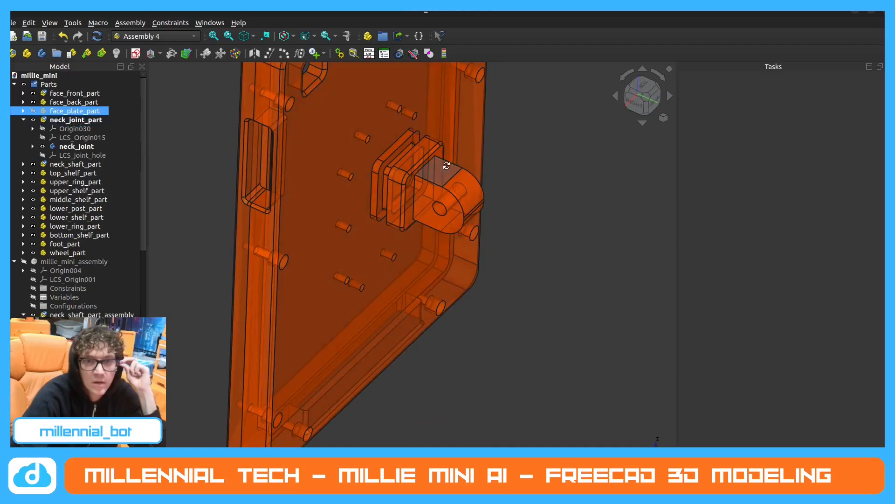
middle_drag(447, 165, 419, 156)
scroll(413, 152, up, 2)
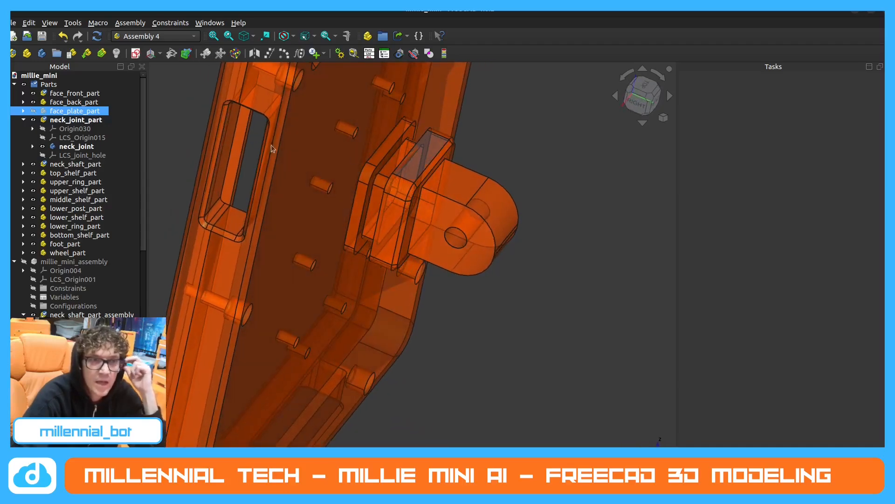
click(34, 112)
click(532, 141)
Examine how the neck joint's slot seats in the face plate opening and compare it with the neck shaft.
scroll(400, 162, up, 1)
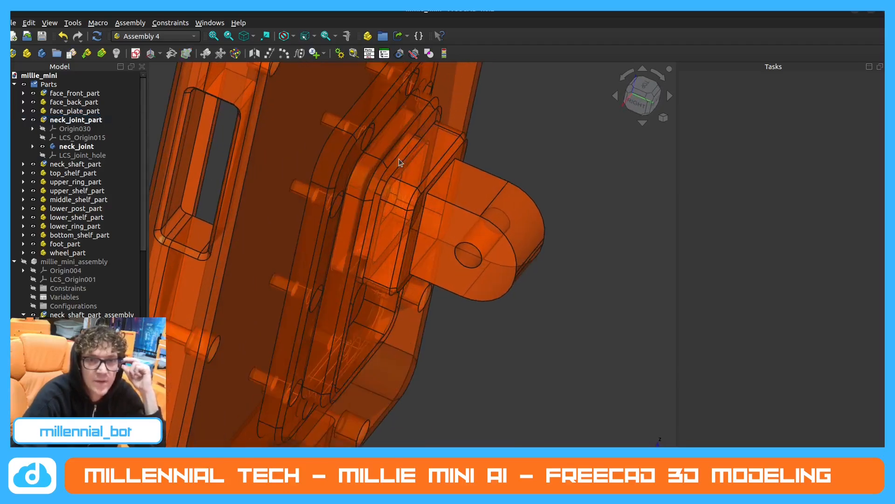
middle_drag(418, 168, 399, 305)
scroll(409, 317, down, 10)
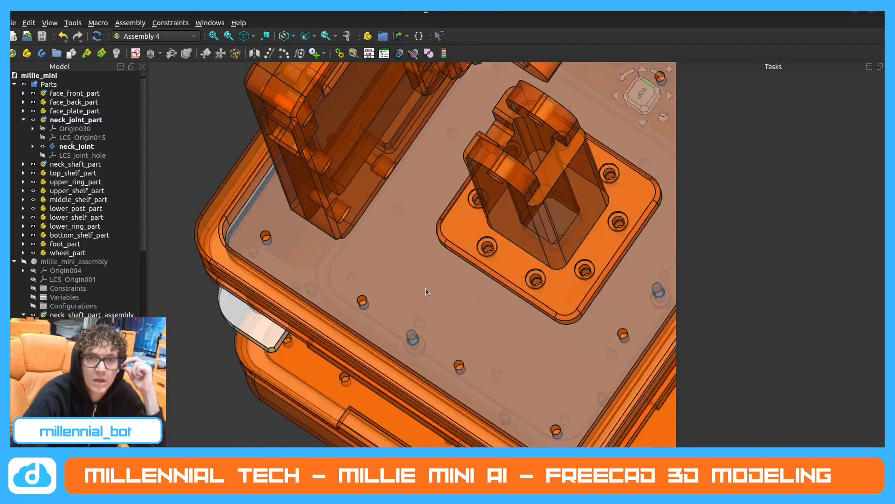
scroll(472, 112, up, 4)
middle_drag(469, 181, 431, 126)
scroll(423, 107, down, 7)
scroll(351, 196, down, 4)
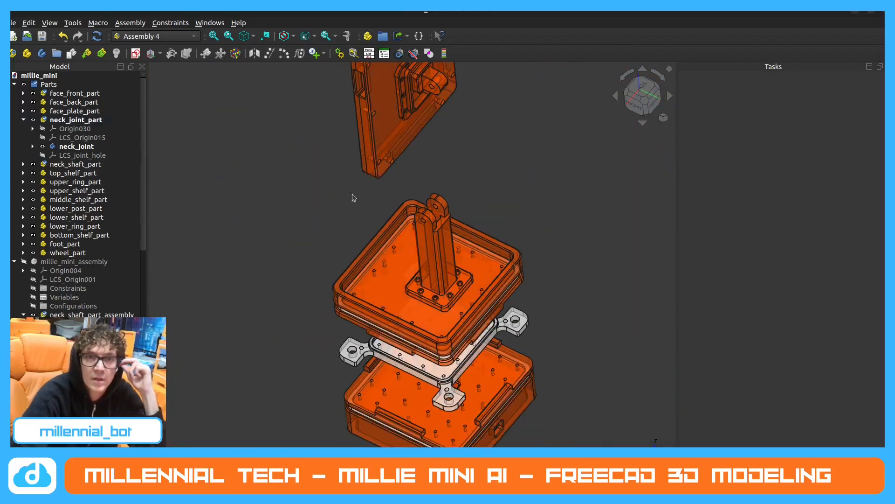
scroll(378, 173, up, 6)
scroll(379, 171, up, 5)
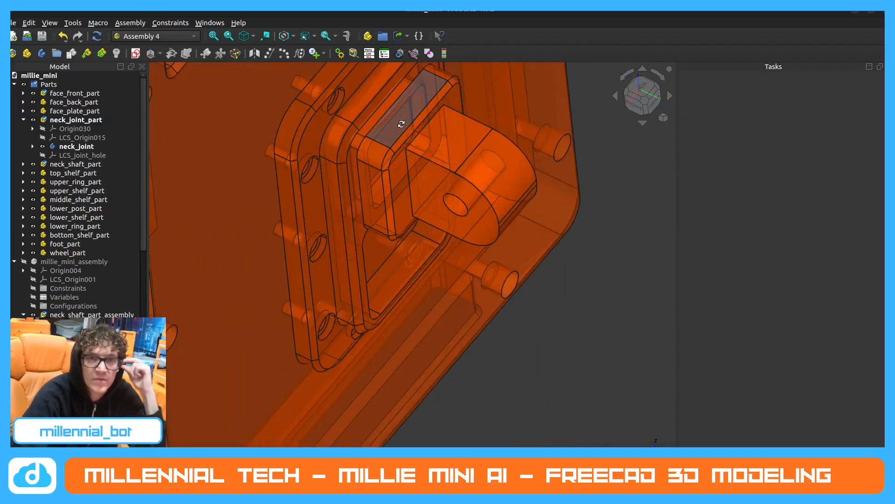
middle_drag(399, 120, 417, 174)
scroll(392, 200, down, 3)
scroll(393, 196, up, 6)
mouse_move(451, 198)
middle_down()
mouse_move(476, 208)
mouse_move(446, 194)
middle_up()
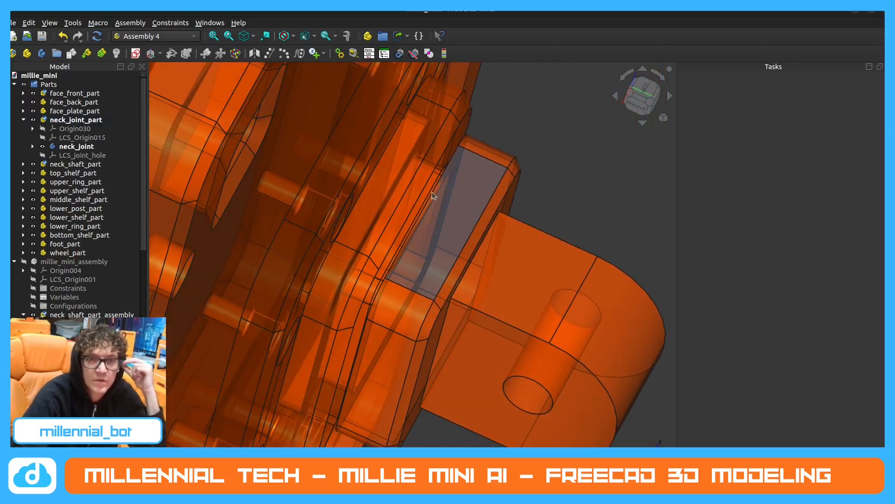
Hide face_plate_part to expose the slot of the neck joint.
click(41, 111)
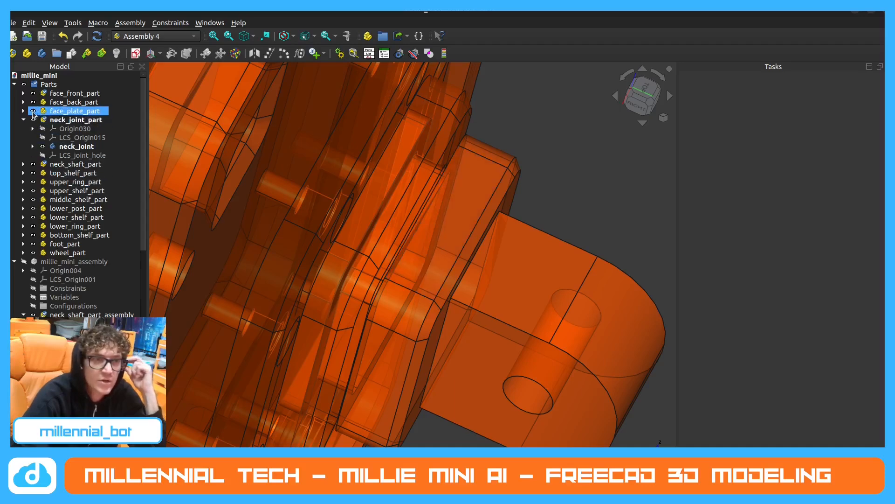
key(space)
mouse_move(347, 213)
middle_down()
mouse_move(371, 214)
mouse_move(355, 215)
middle_up()
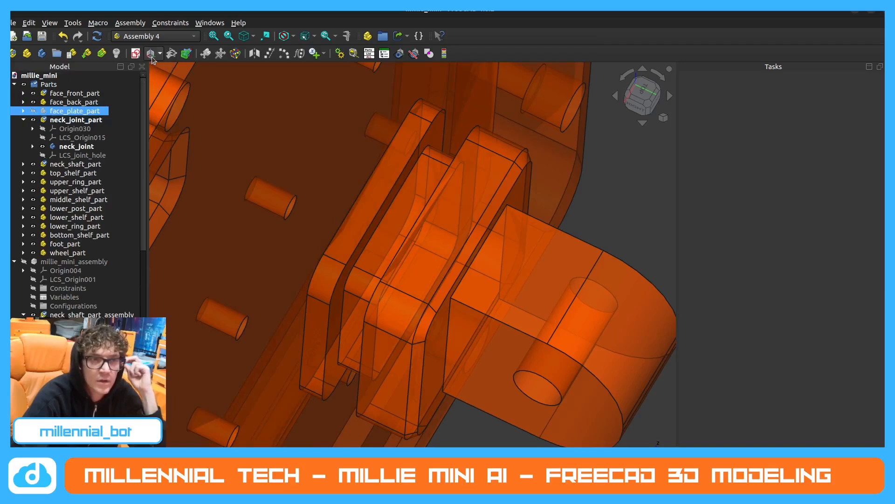
Create a new local coordinate system named LCS_joint_slot in neck_joint_part.
click(78, 121)
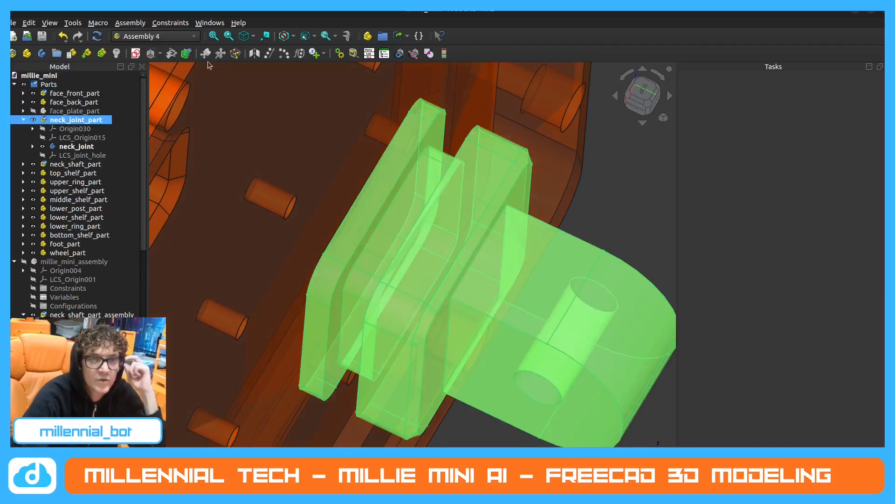
click(136, 53)
click(405, 231)
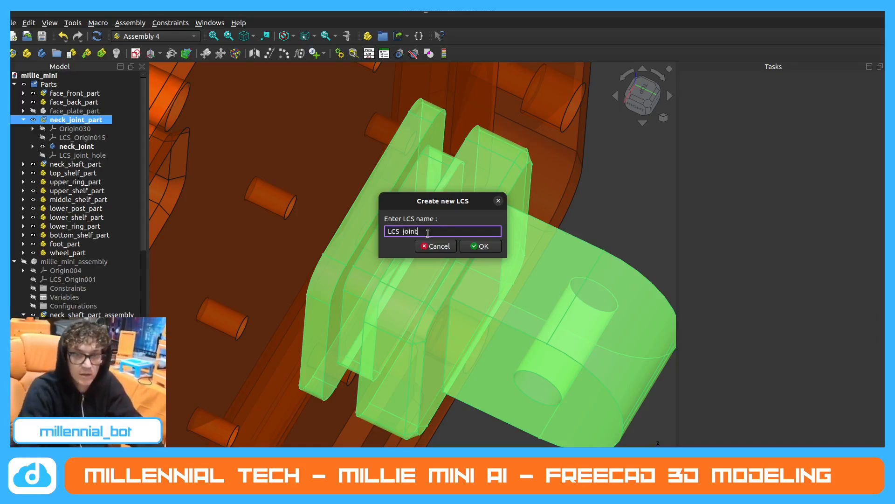
text(_slot)
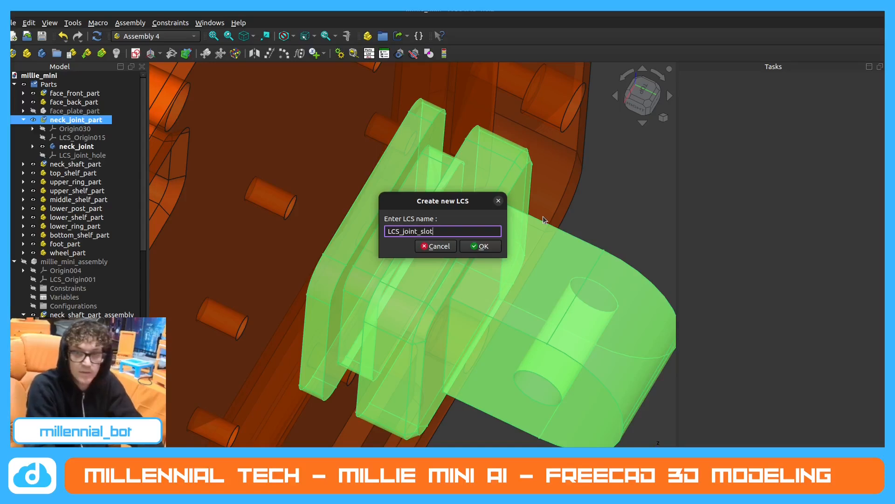
key(Return)
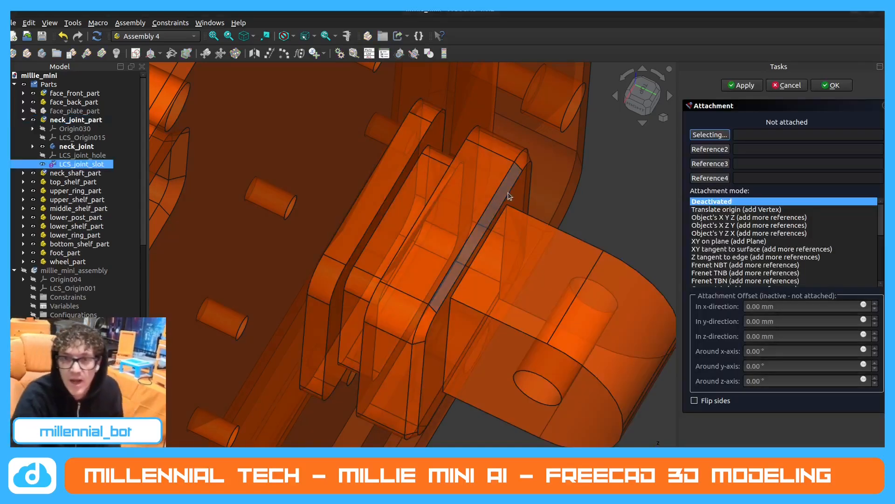
Attach LCS_joint_slot to the flat end face inside the neck joint's slot using the Inertial CS mode.
middle_drag(511, 194, 496, 208)
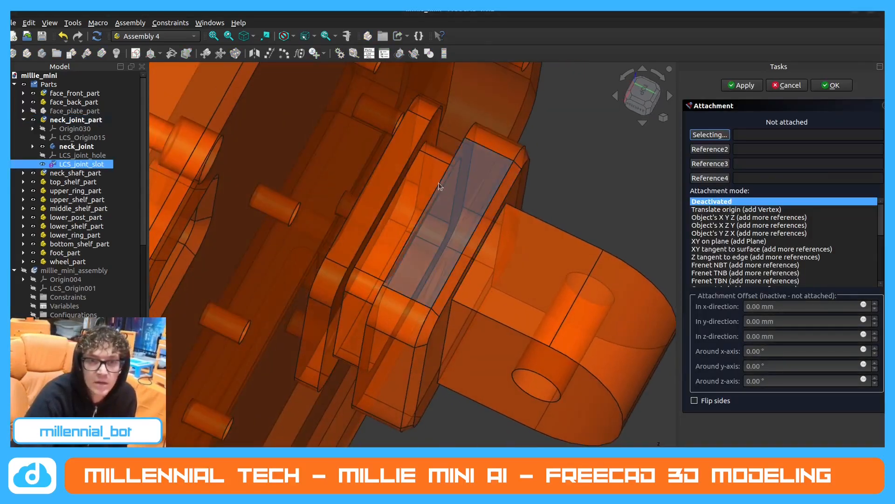
click(430, 176)
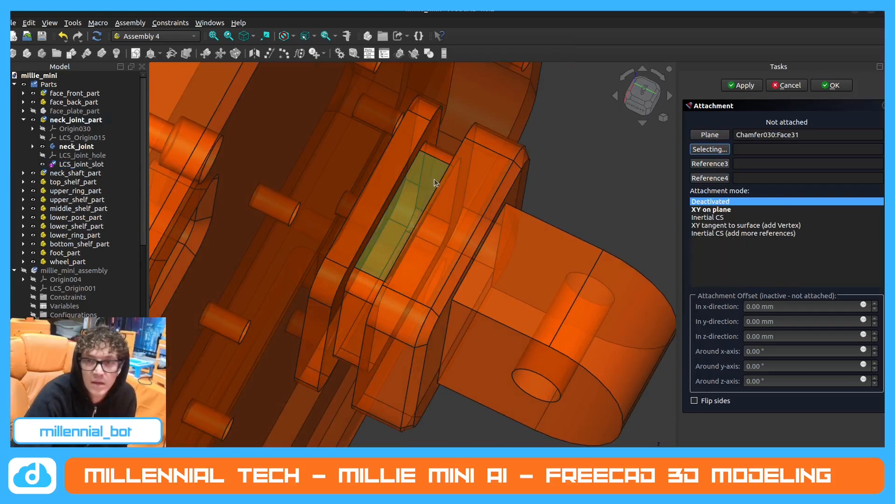
click(745, 210)
click(745, 217)
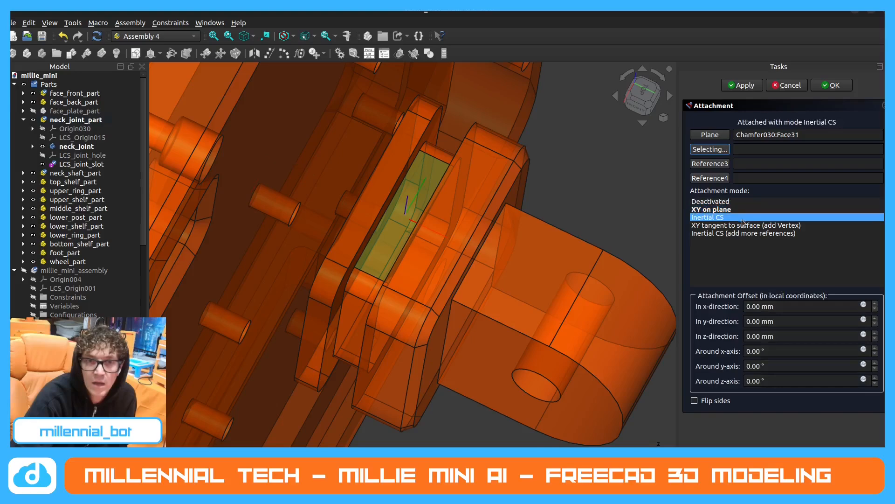
middle_drag(480, 196, 487, 179)
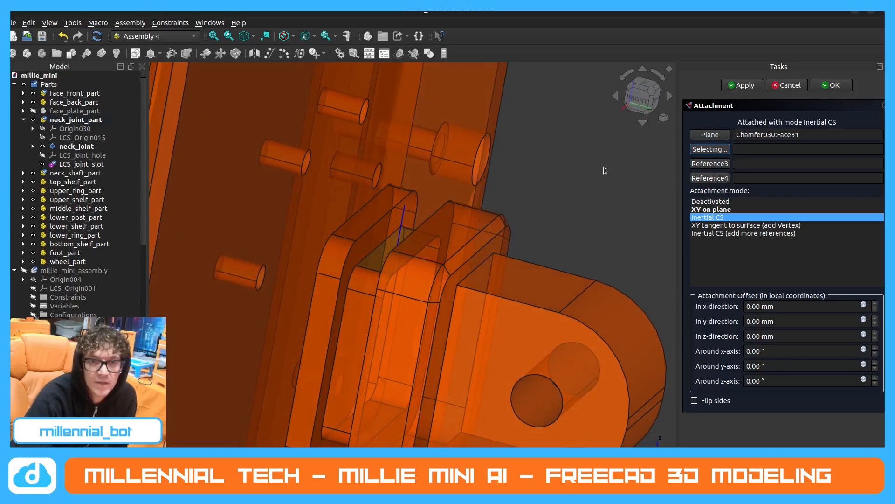
click(834, 85)
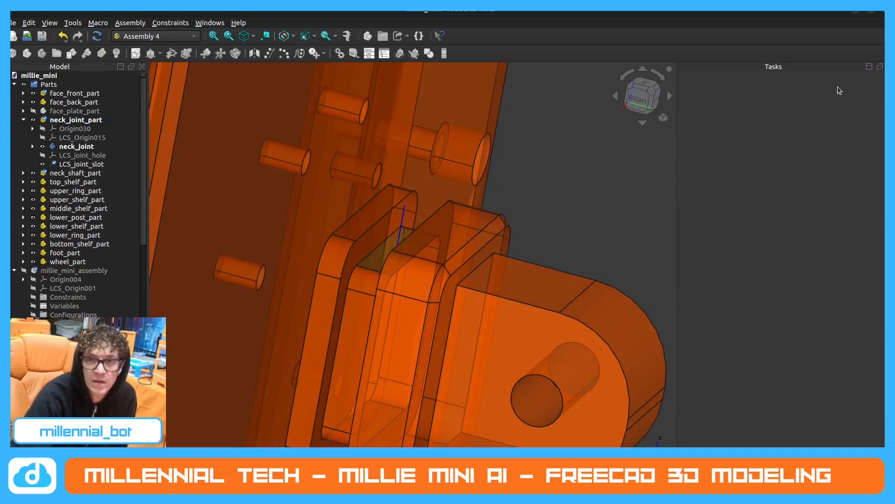
Hide LCS_joint_slot and neck_joint_part, and show face_plate_part with its opening in view.
click(47, 165)
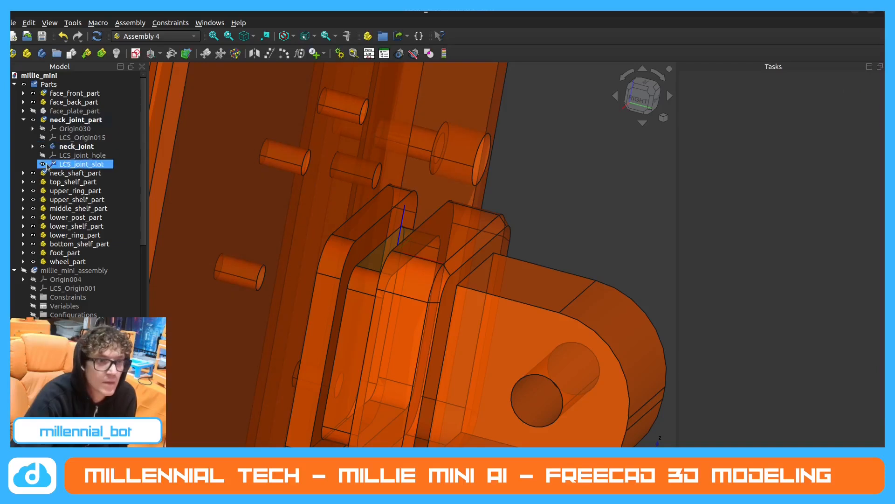
click(43, 164)
click(24, 120)
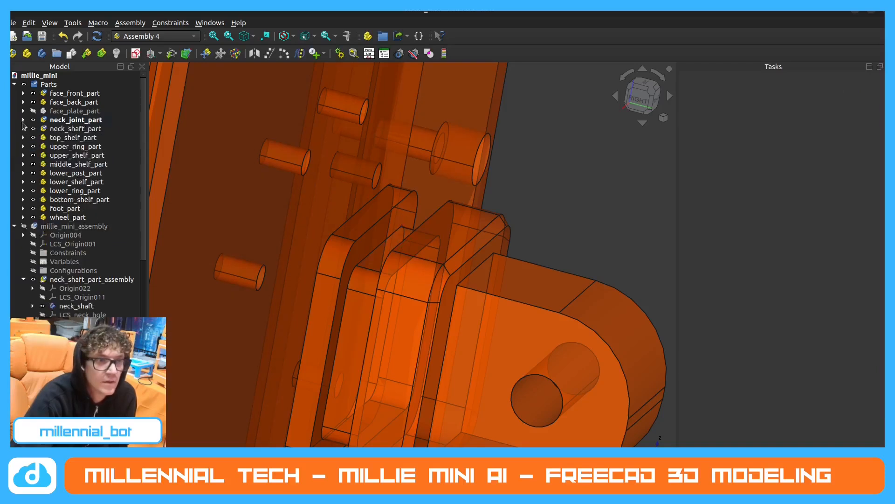
click(33, 111)
click(33, 120)
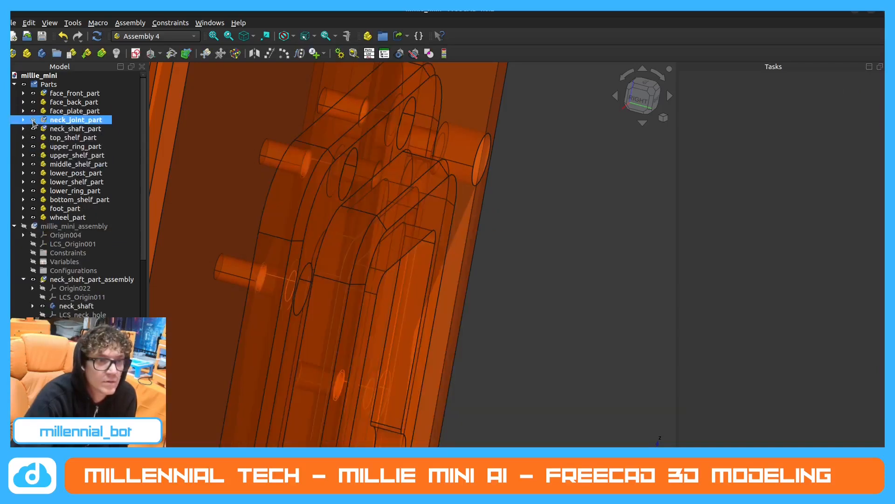
mouse_move(356, 254)
middle_down()
mouse_move(296, 208)
mouse_move(399, 262)
mouse_move(434, 249)
mouse_move(351, 237)
middle_up()
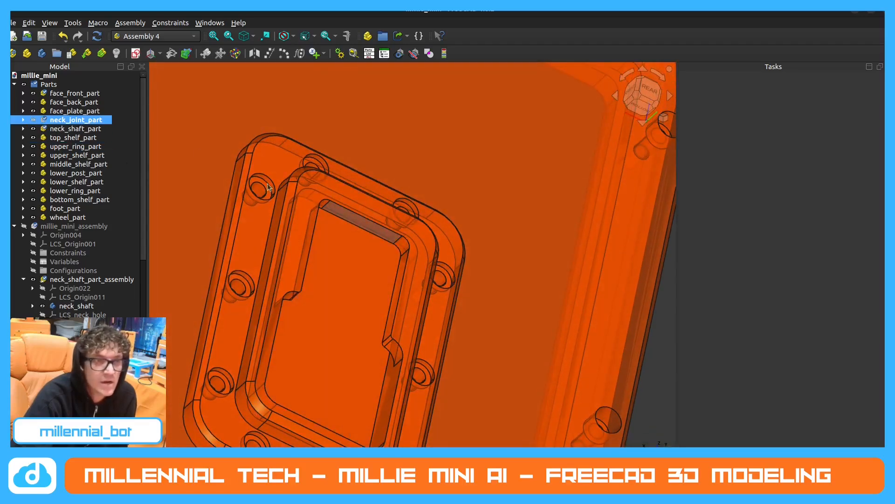
click(23, 120)
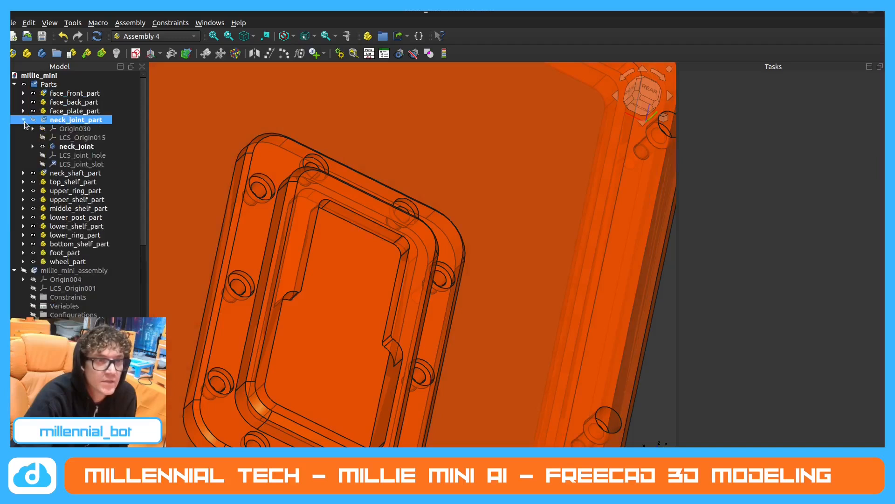
click(23, 120)
Create a new local coordinate system named LCS_plate_slot in face_plate_part.
click(23, 111)
click(74, 111)
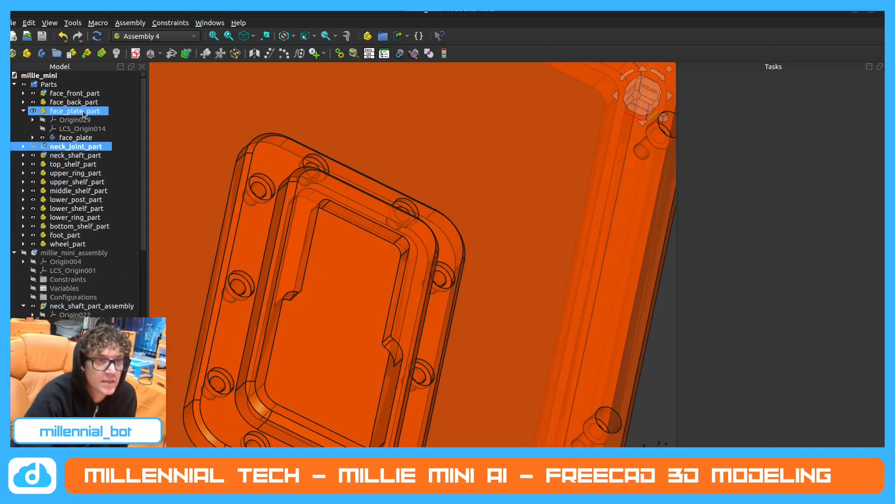
click(83, 112)
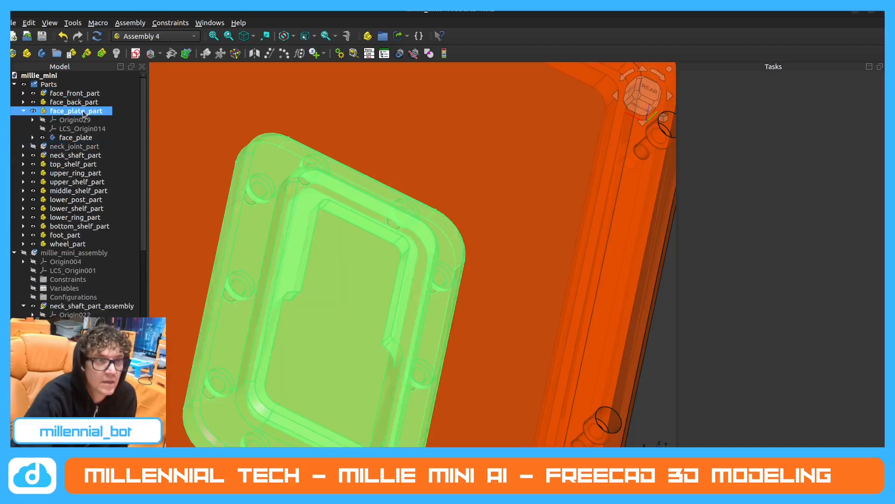
click(150, 53)
click(419, 230)
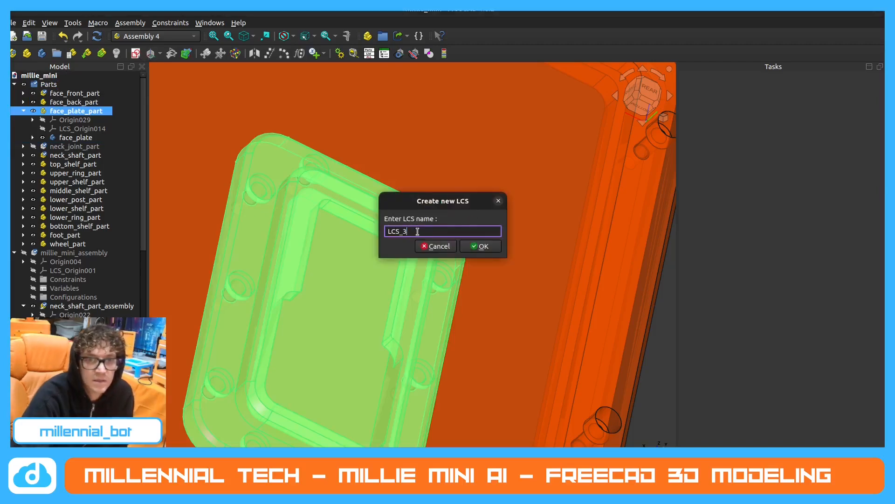
key(BackSpace)
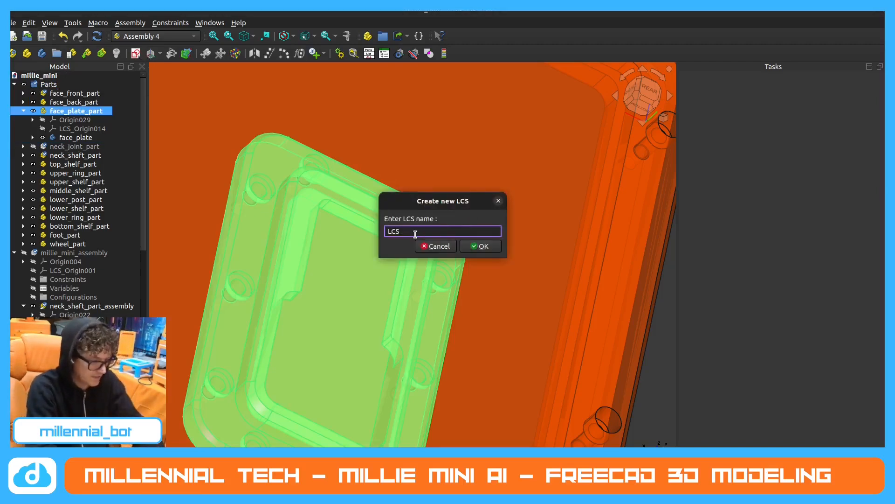
text(pla)
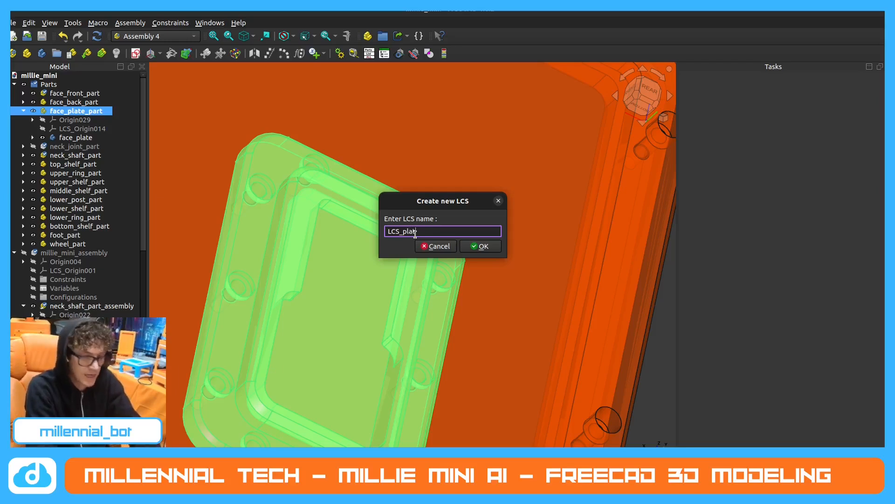
text(te)
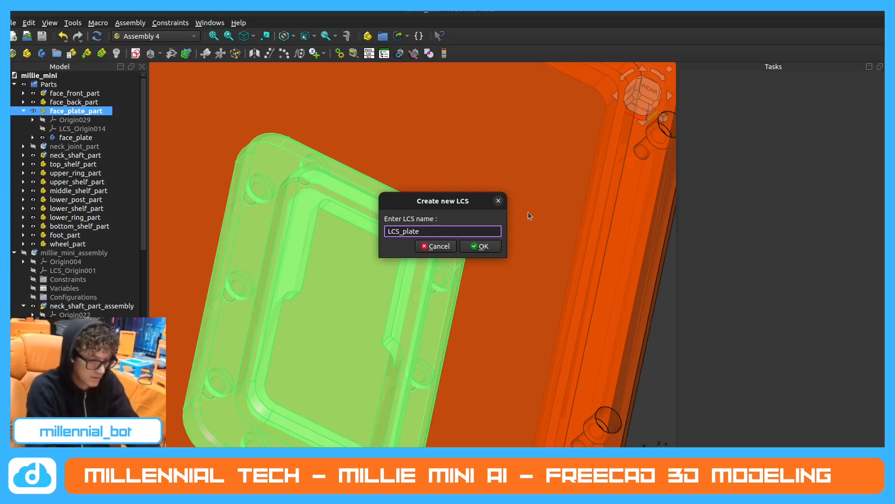
text(_slot)
key(Return)
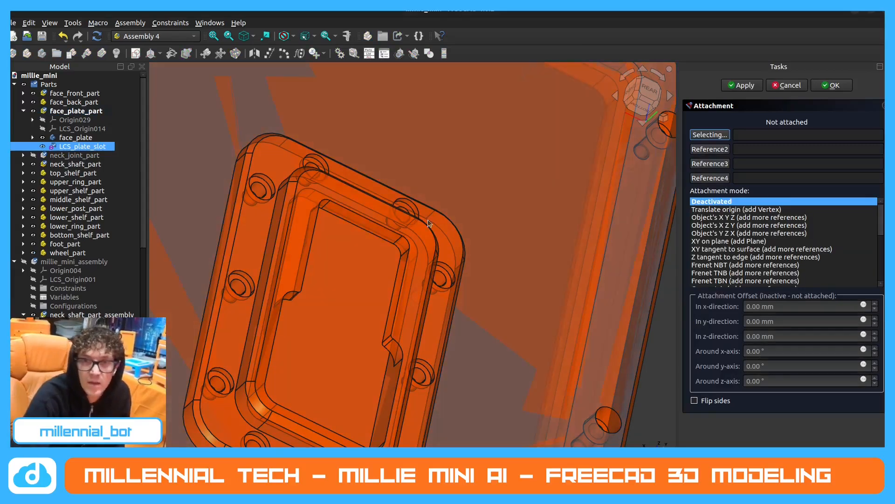
Attach LCS_plate_slot to the upper inner face of the face plate's opening using the Inertial CS mode.
click(376, 226)
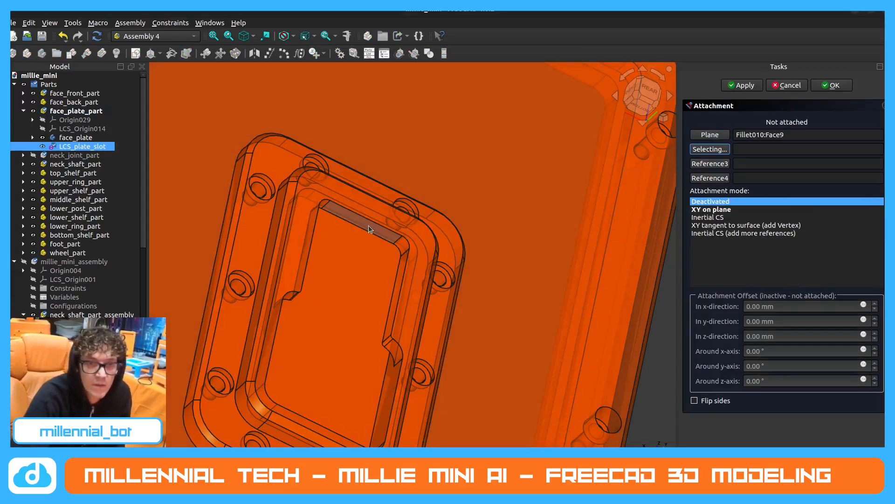
click(731, 210)
click(732, 218)
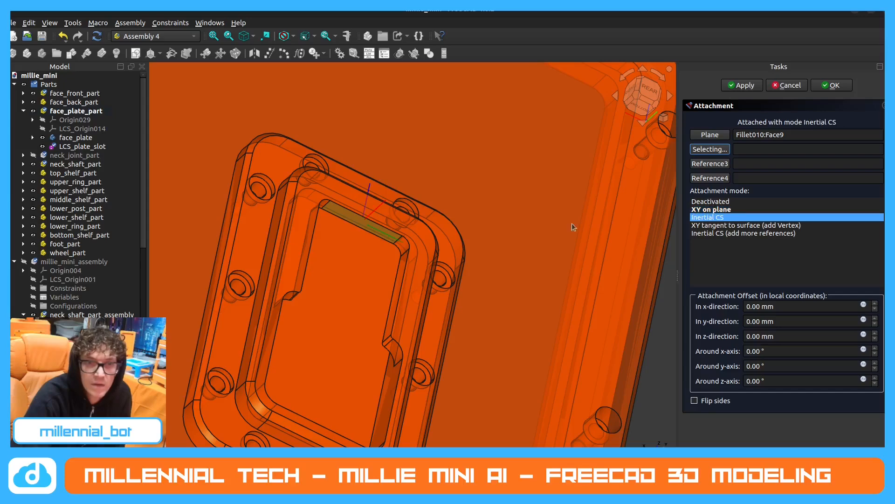
click(833, 85)
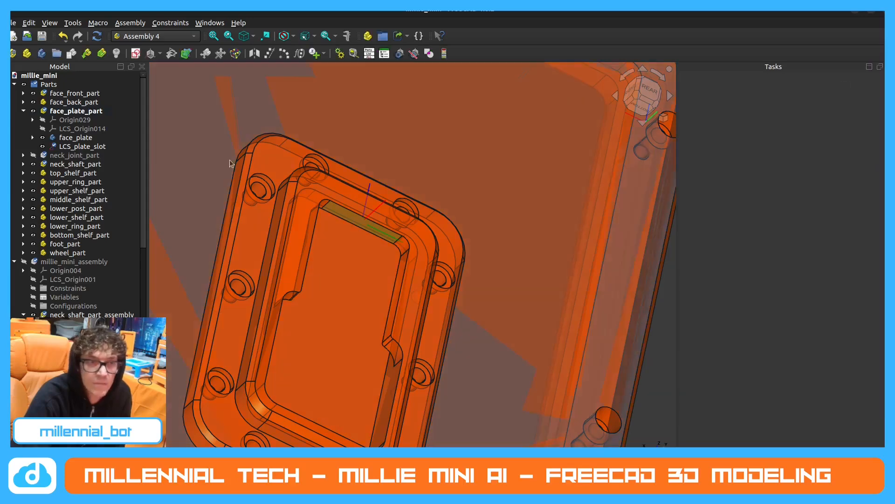
Hide LCS_plate_slot and collapse face_plate_part in the model tree.
click(81, 146)
click(43, 147)
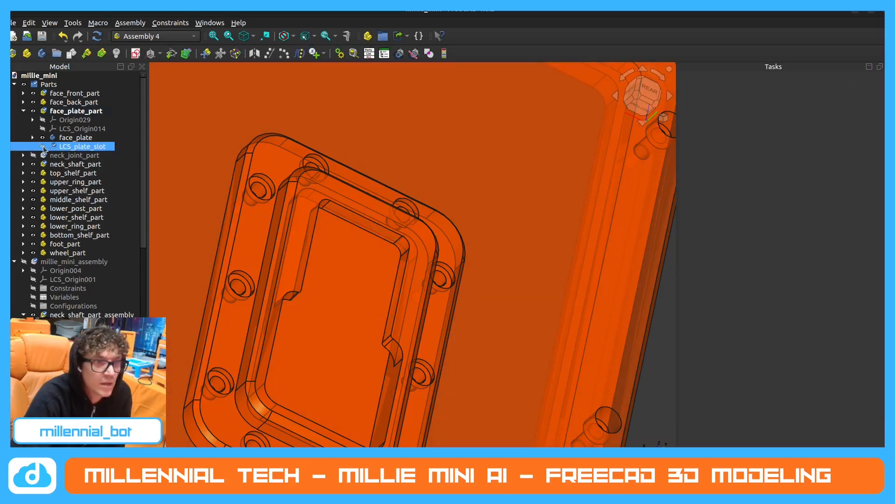
click(23, 110)
Collapse and hide the Parts group, and show millie_mini_assembly with its contents expanded.
click(45, 103)
scroll(26, 80, down, 7)
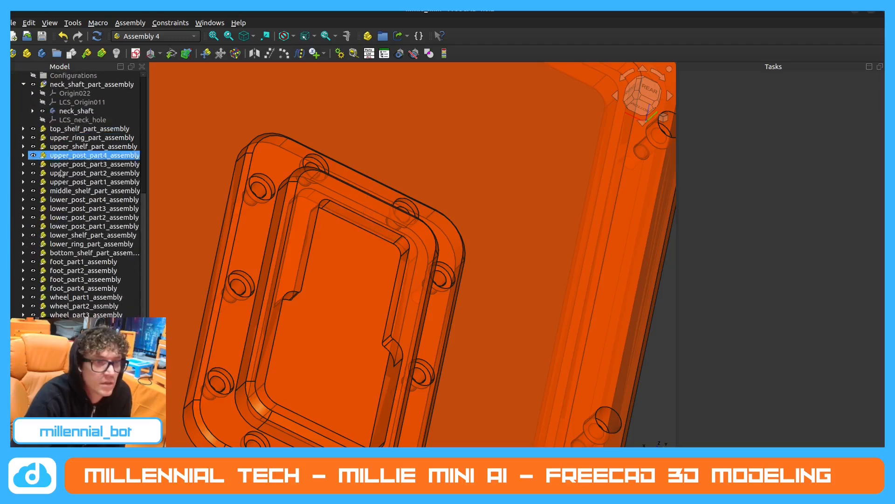
click(23, 84)
scroll(18, 89, up, 7)
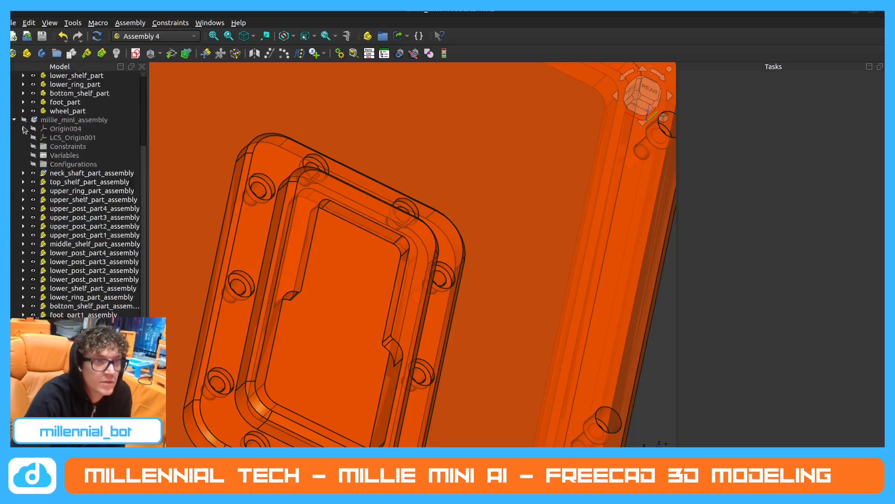
click(14, 85)
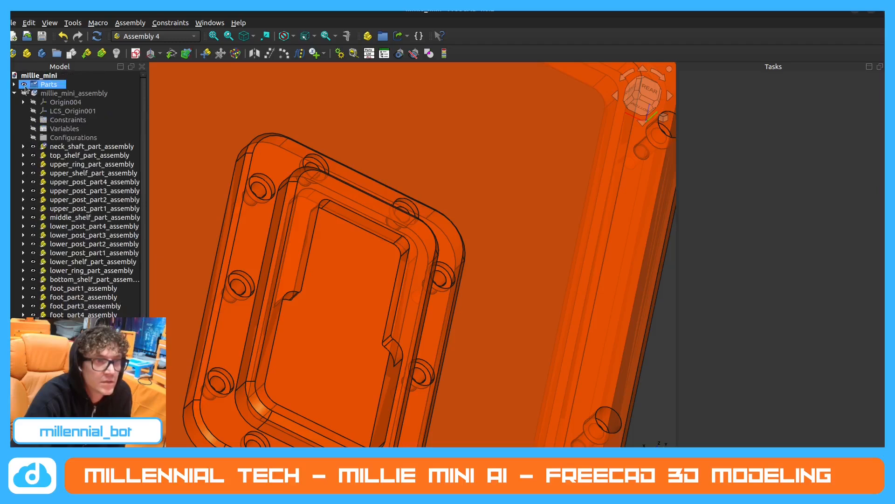
click(24, 85)
click(14, 93)
click(24, 92)
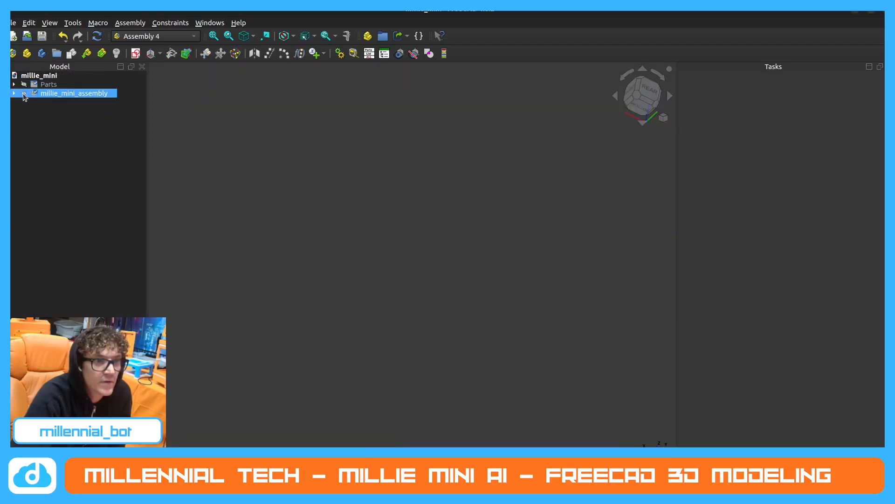
click(14, 93)
scroll(331, 184, down, 5)
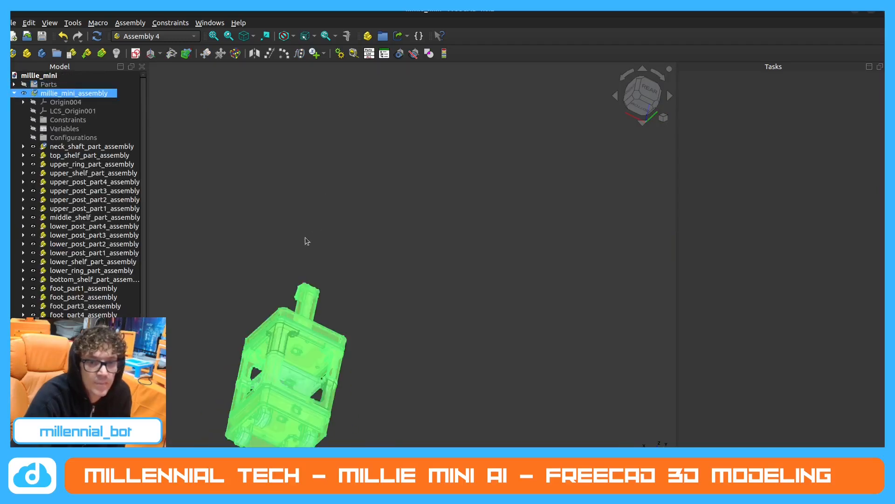
Examine the assembled millie_mini body, neck shaft and neck joint from several angles.
middle_drag(300, 246, 336, 326)
middle_drag(352, 215, 436, 201)
scroll(435, 201, down, 1)
middle_drag(273, 303, 337, 265)
scroll(337, 266, up, 1)
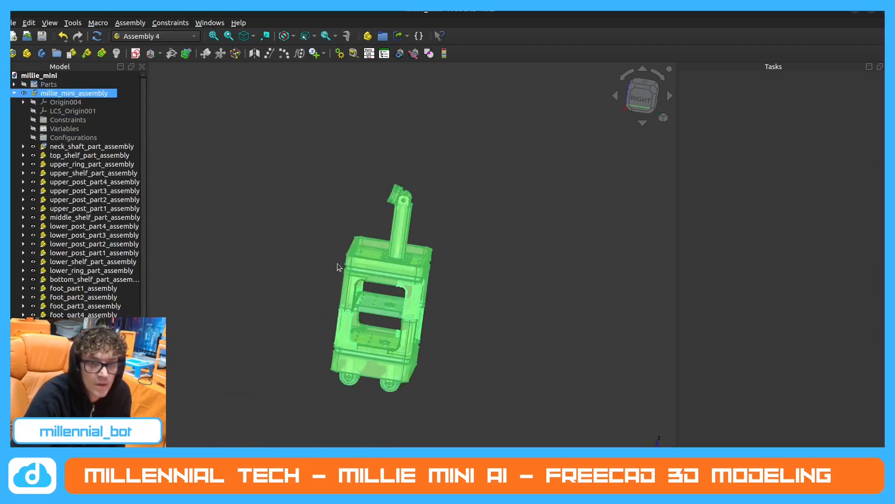
scroll(397, 250, up, 1)
middle_drag(399, 249, 363, 192)
scroll(337, 187, up, 2)
scroll(348, 167, down, 2)
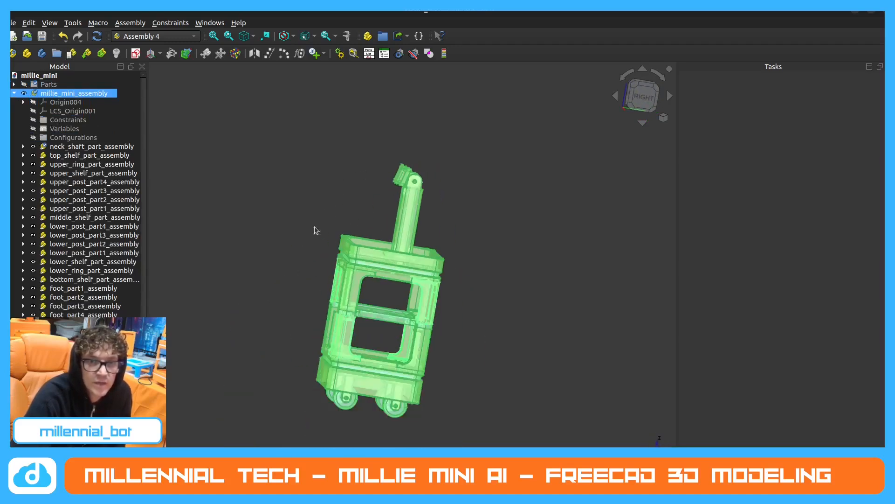
middle_drag(285, 237, 308, 244)
click(308, 243)
scroll(409, 223, up, 1)
middle_drag(411, 222, 388, 215)
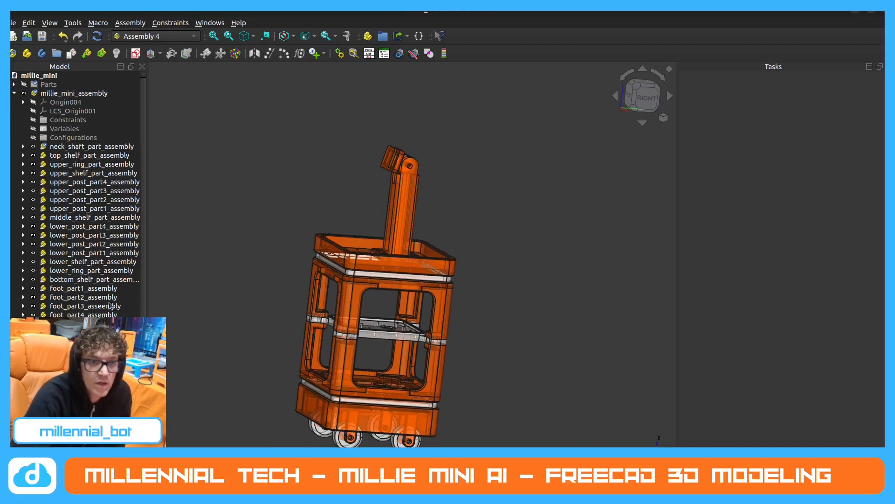
Select the neck joint in millie_mini_assembly and inspect it at the end of the neck shaft.
scroll(114, 306, down, 1)
scroll(103, 359, up, 1)
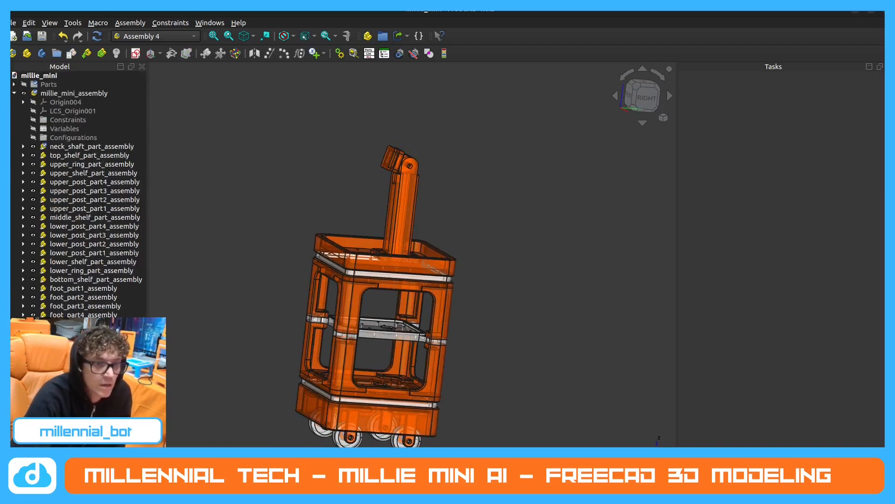
right_click(104, 359)
click(128, 399)
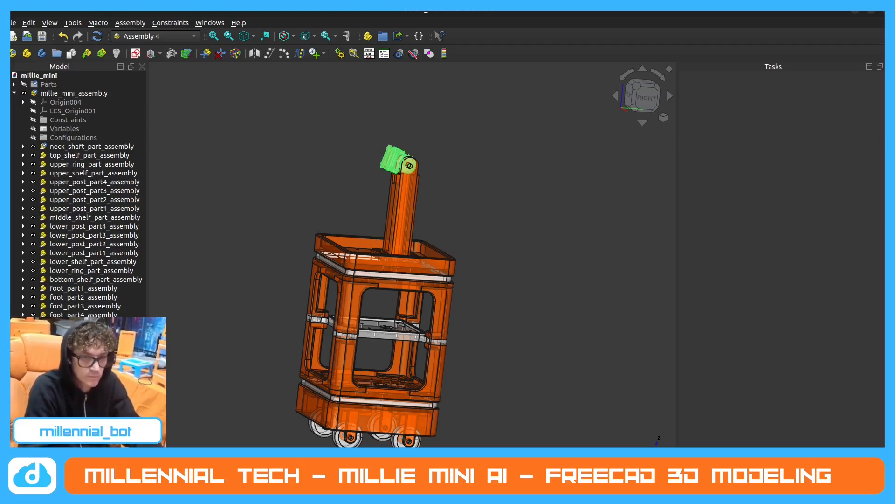
scroll(399, 165, up, 2)
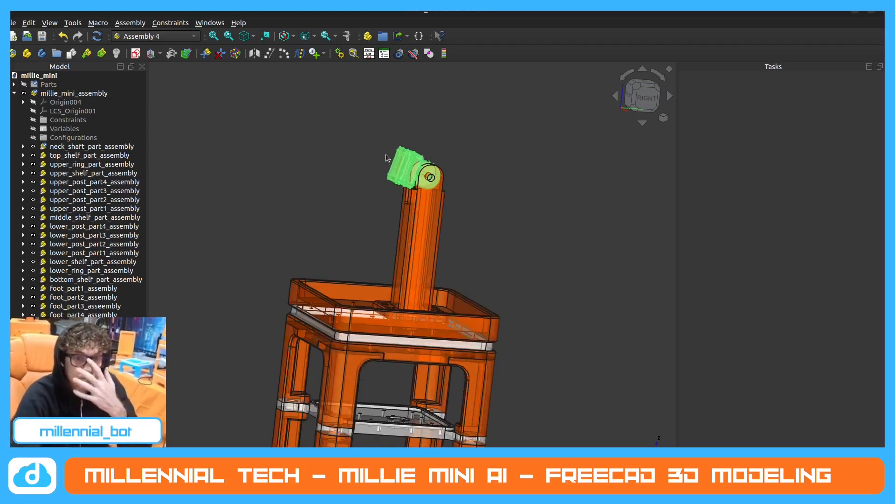
click(506, 138)
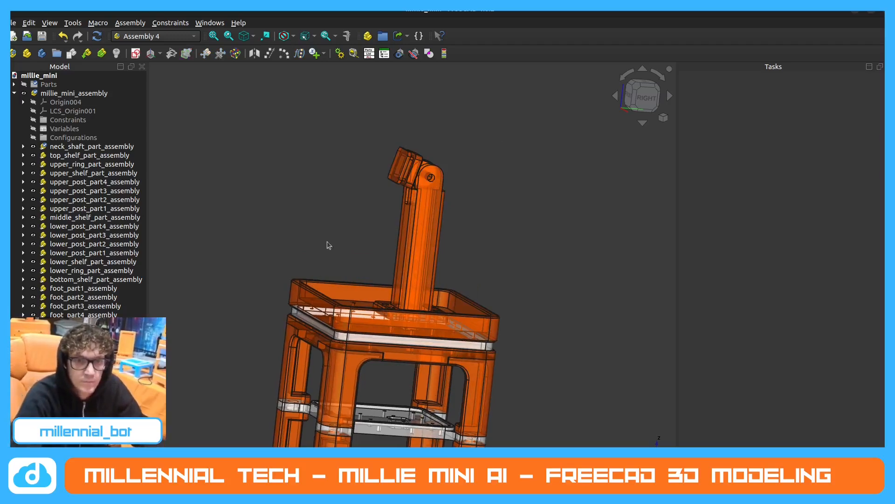
Insert a link to face_plate_part into millie_mini_assembly.
click(120, 86)
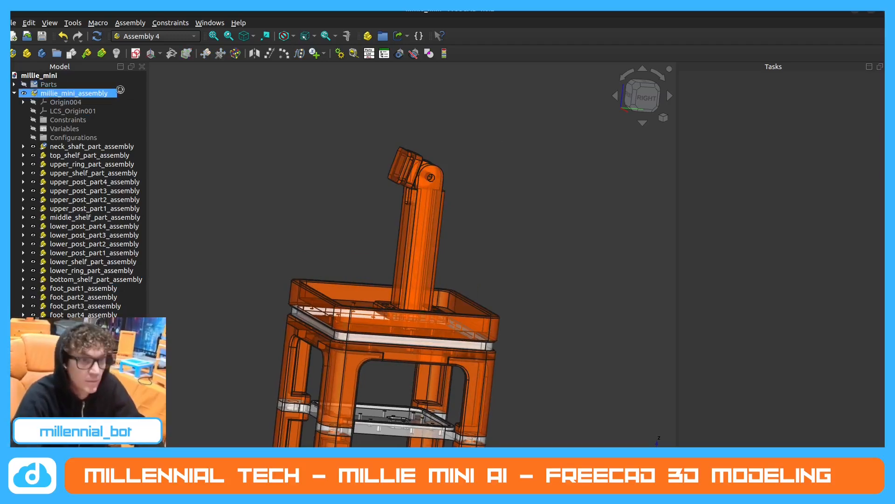
click(88, 54)
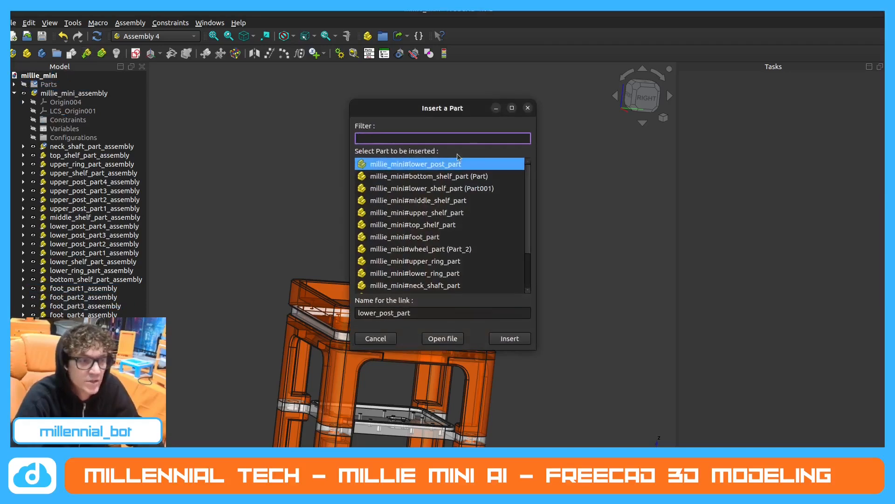
scroll(451, 264, down, 2)
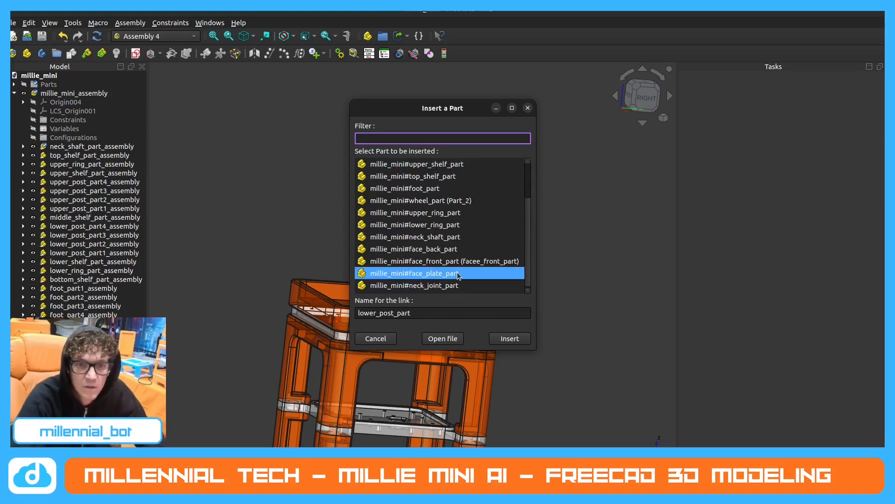
click(459, 275)
click(517, 340)
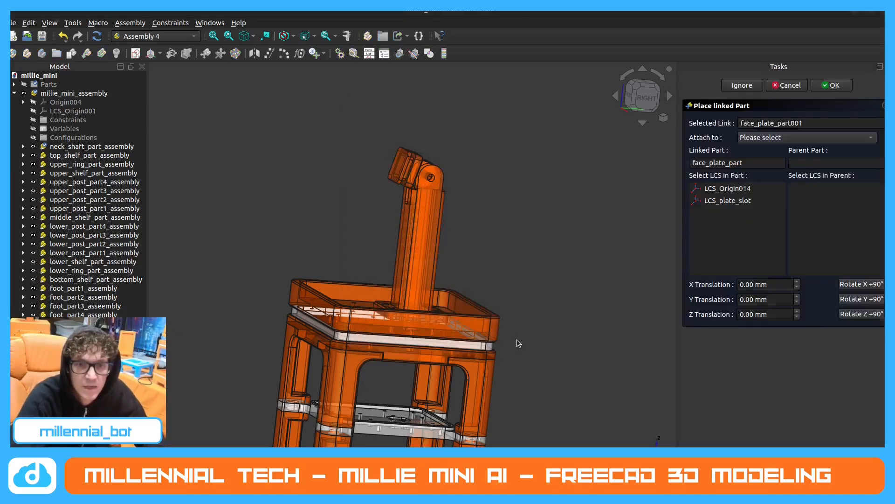
Attach the face plate's LCS_plate_slot to LCS_joint_slot of neck_joint_part_assembly and accept the placement.
click(731, 202)
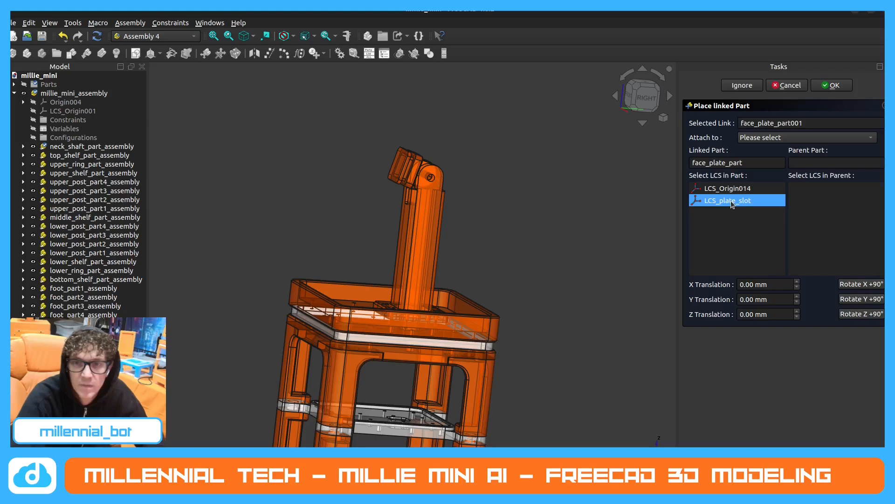
click(784, 138)
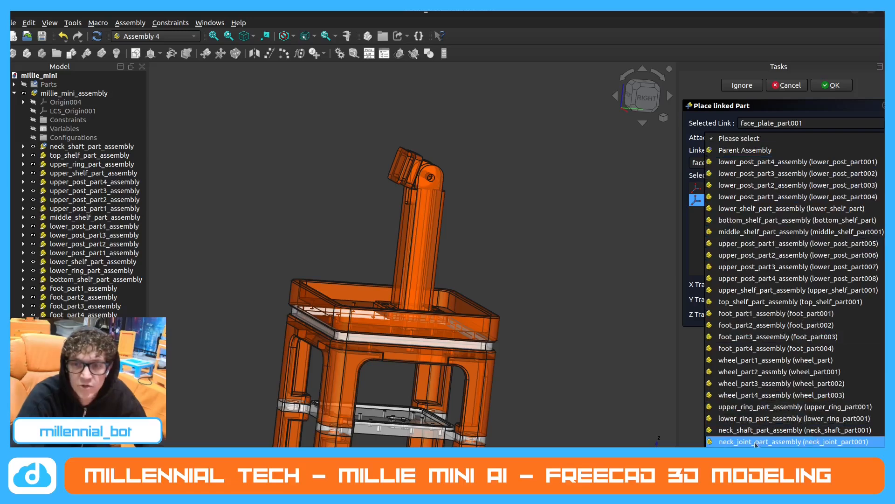
click(821, 441)
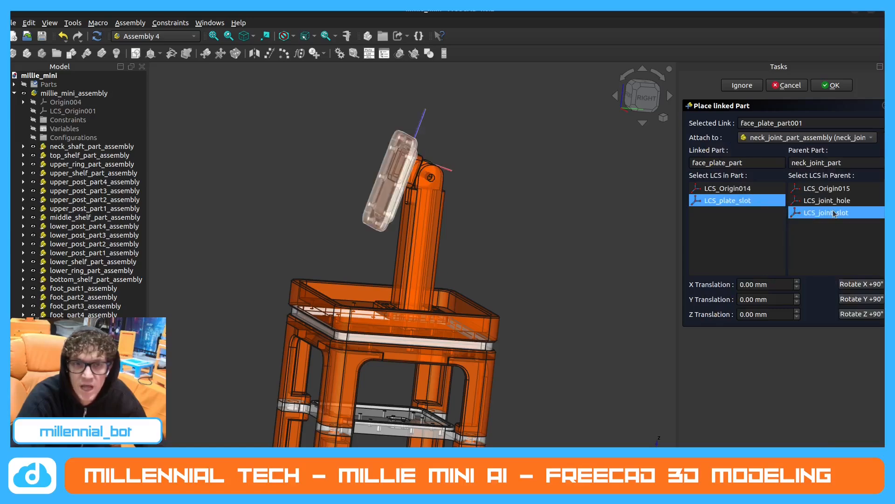
middle_drag(512, 206, 449, 209)
click(833, 85)
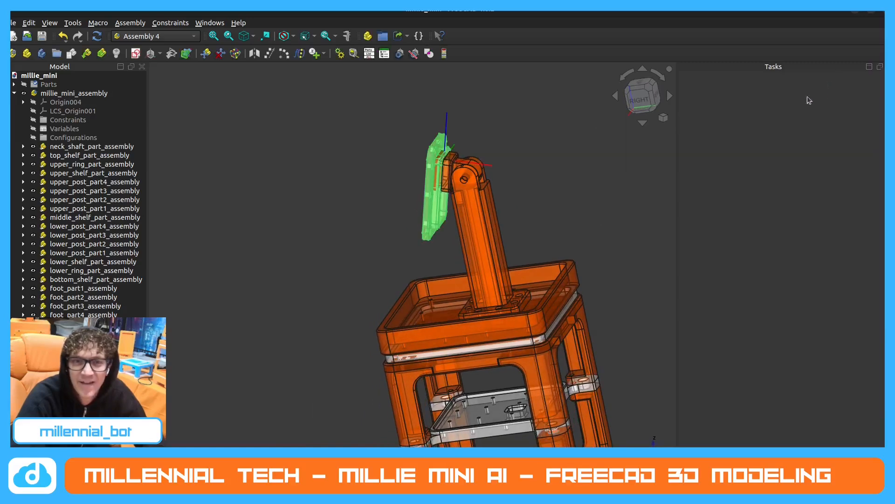
Examine from several angles how the face plate fits onto the neck joint.
scroll(465, 181, up, 5)
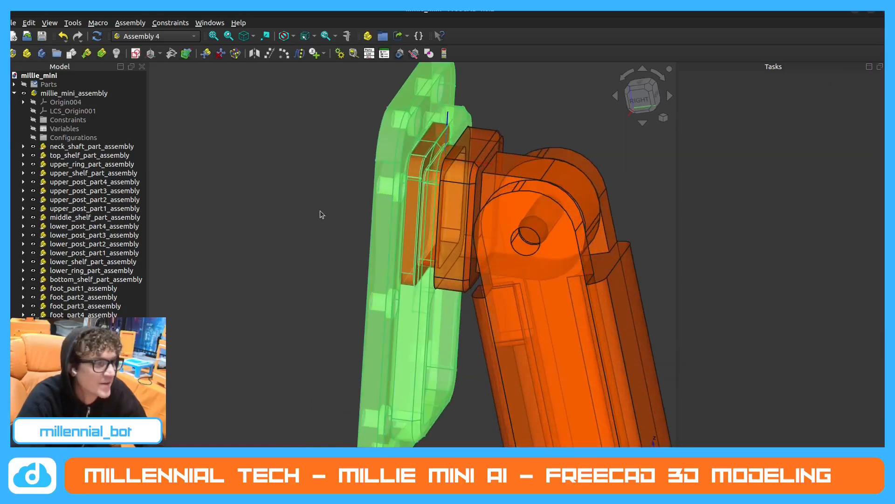
scroll(375, 237, down, 2)
middle_drag(376, 237, 370, 225)
scroll(455, 228, up, 1)
middle_drag(456, 233, 463, 286)
click(560, 165)
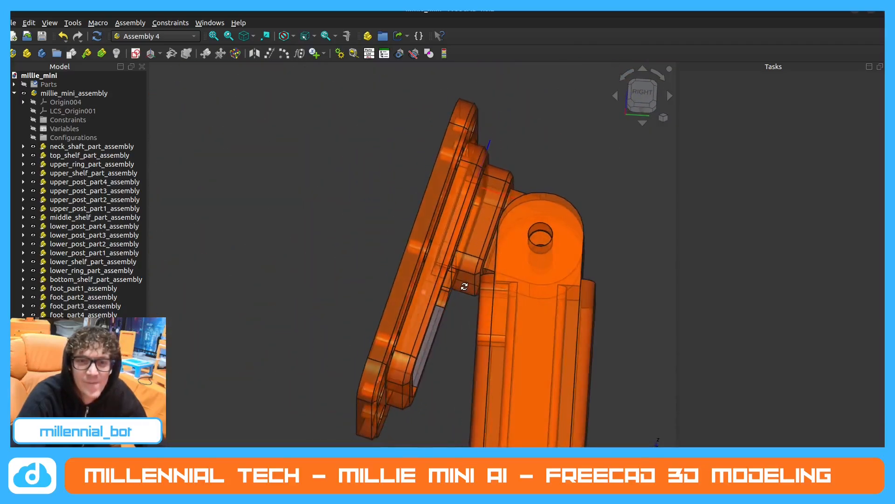
scroll(411, 263, down, 2)
middle_drag(406, 261, 364, 247)
scroll(401, 264, down, 3)
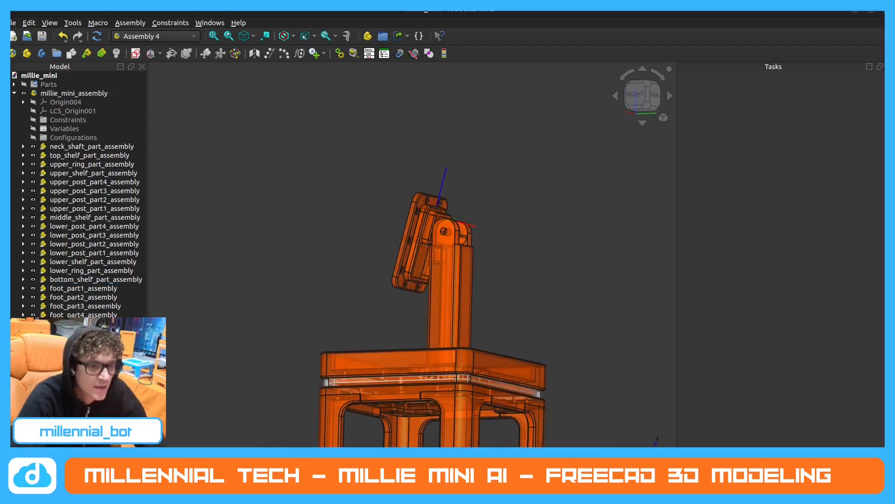
Rename the newly inserted face plate link in millie_mini_assembly.
scroll(79, 187, down, 1)
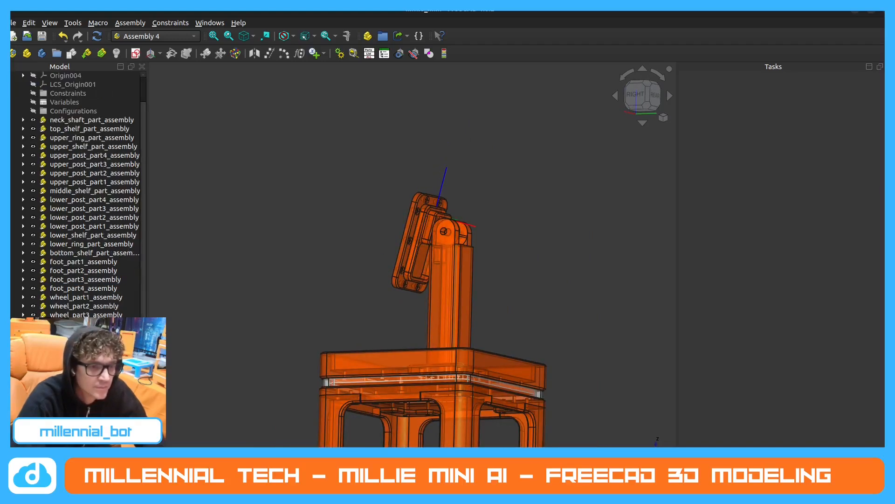
scroll(79, 191, up, 1)
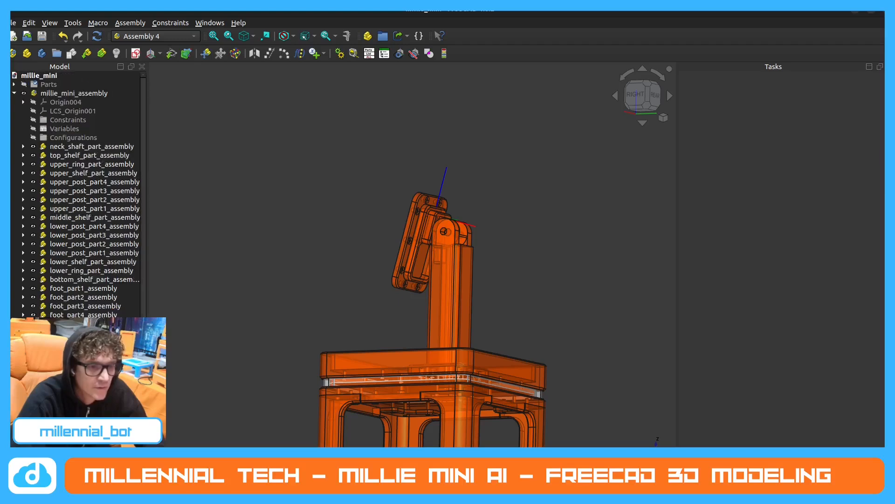
scroll(79, 186, down, 1)
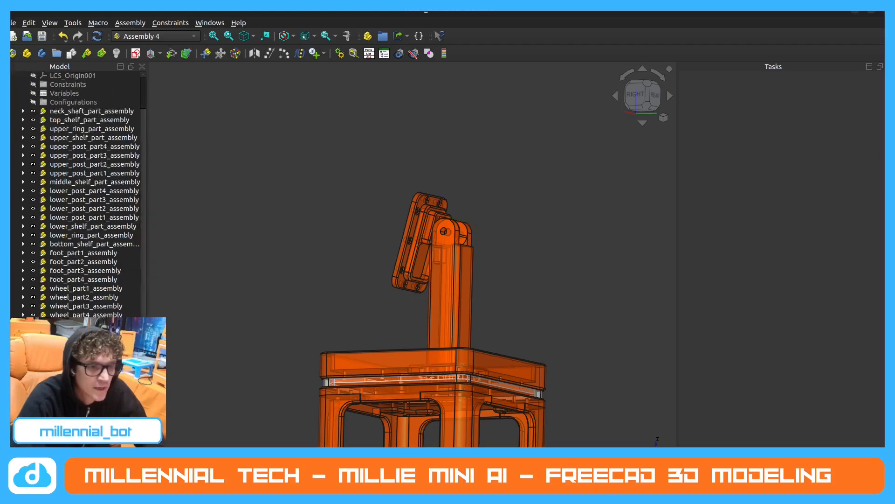
scroll(79, 192, up, 1)
right_click(80, 362)
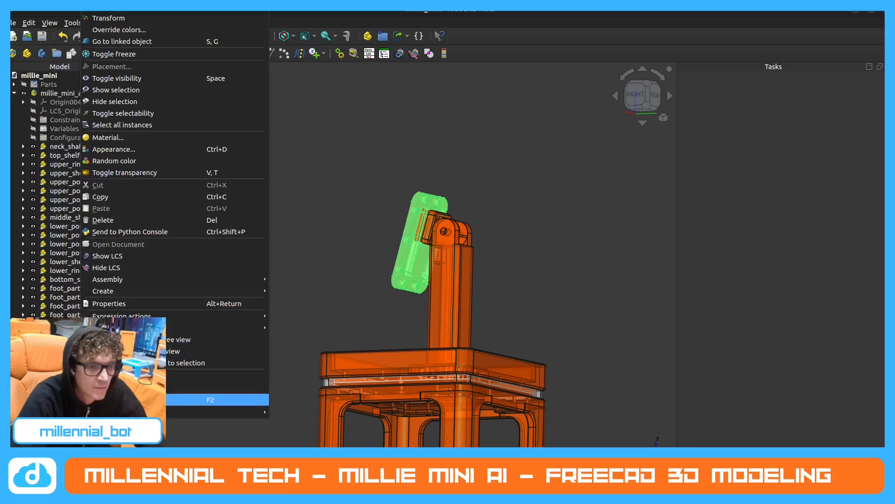
click(95, 399)
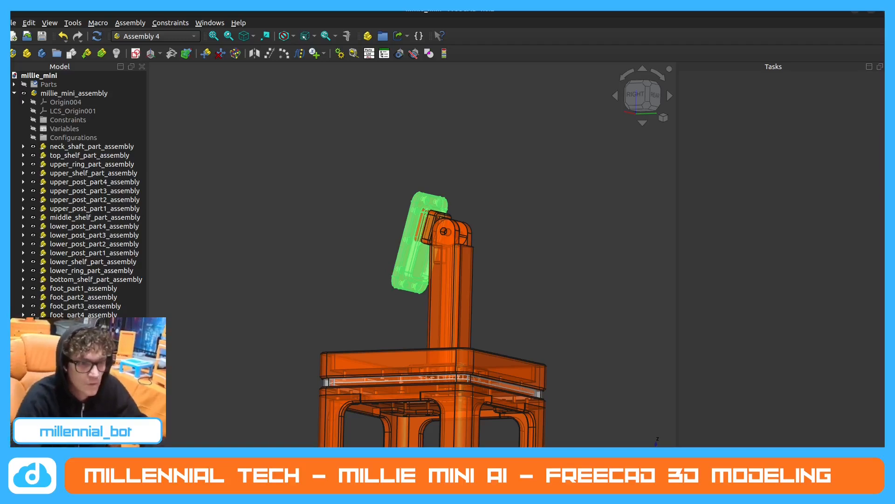
Hide and collapse millie_mini_assembly, and show the Parts group with its contents expanded.
drag(273, 275, 208, 266)
click(23, 94)
click(24, 93)
click(14, 93)
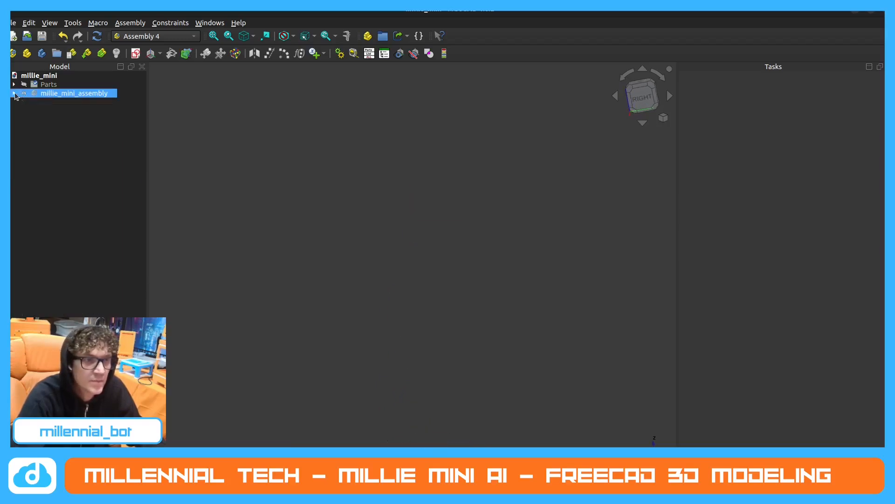
click(14, 84)
click(23, 84)
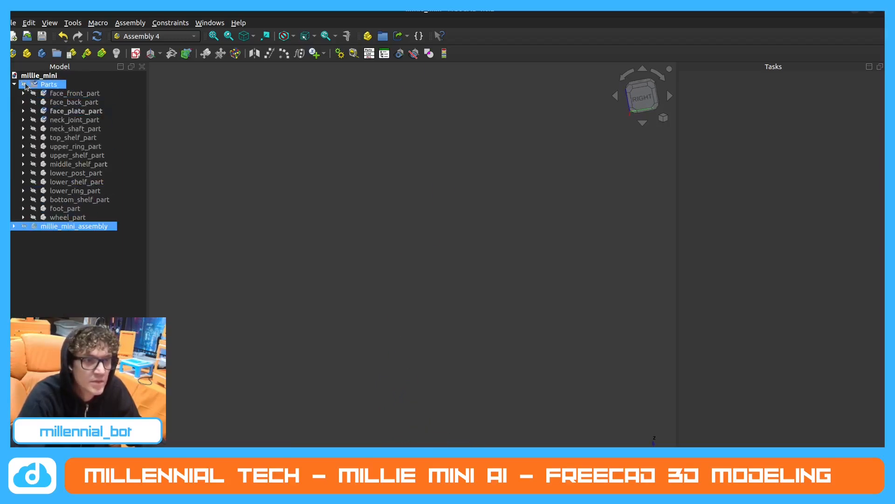
Examine the back of the face, where the face plate and neck joint are mounted.
middle_drag(483, 338, 358, 374)
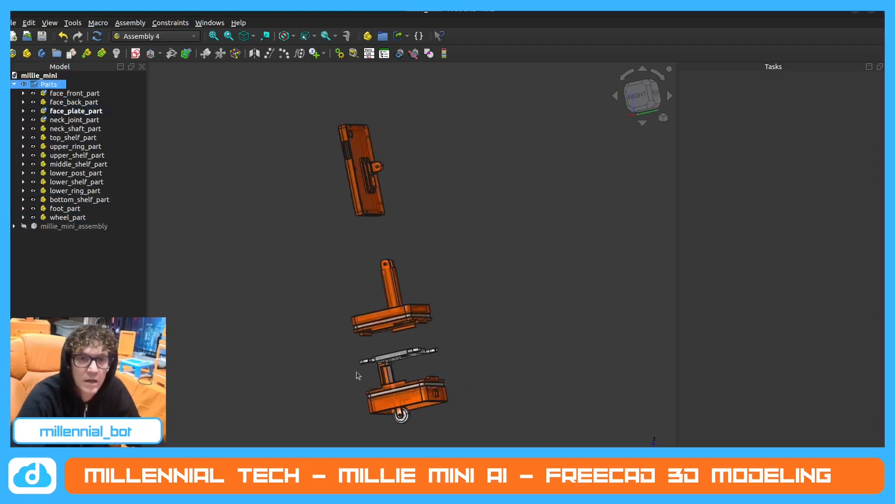
scroll(275, 128, up, 2)
mouse_move(455, 212)
middle_down()
mouse_move(457, 200)
mouse_move(443, 211)
middle_up()
scroll(325, 114, up, 2)
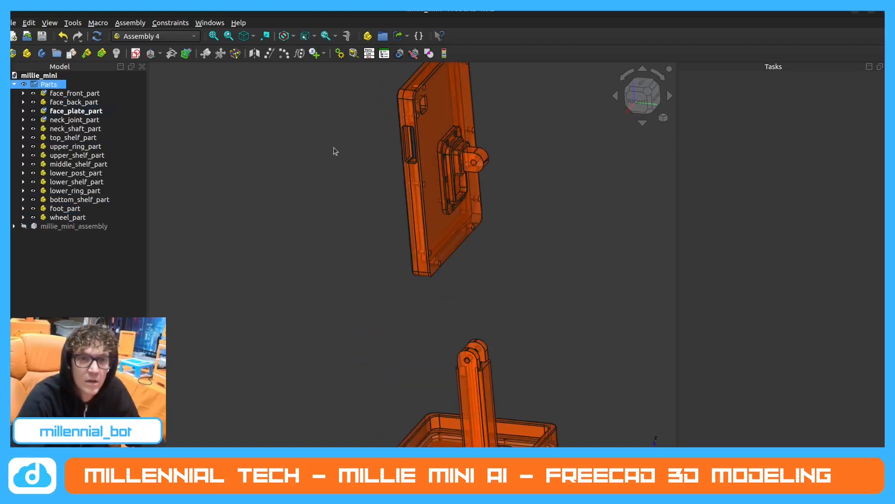
scroll(327, 333, down, 2)
scroll(367, 169, up, 2)
middle_drag(331, 312, 324, 285)
scroll(484, 126, up, 2)
middle_drag(334, 288, 368, 186)
middle_drag(359, 345, 324, 289)
Expand face_plate_part in the model tree to list its coordinate systems.
click(84, 113)
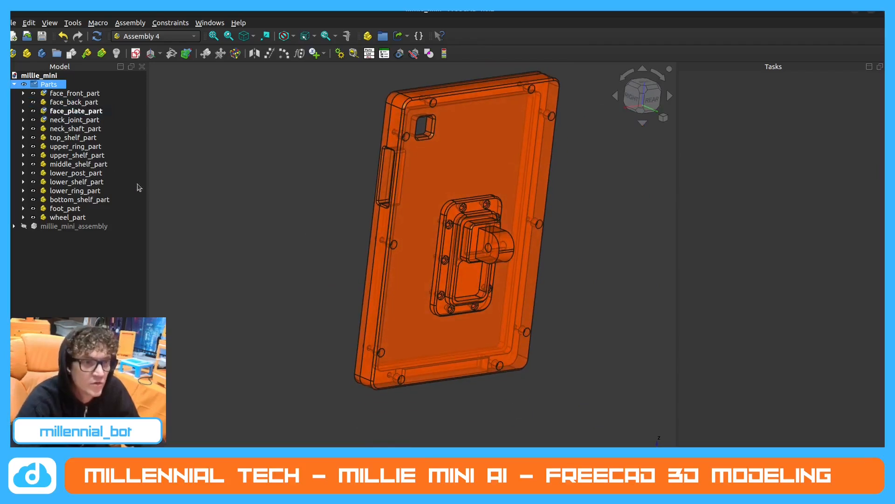
click(73, 138)
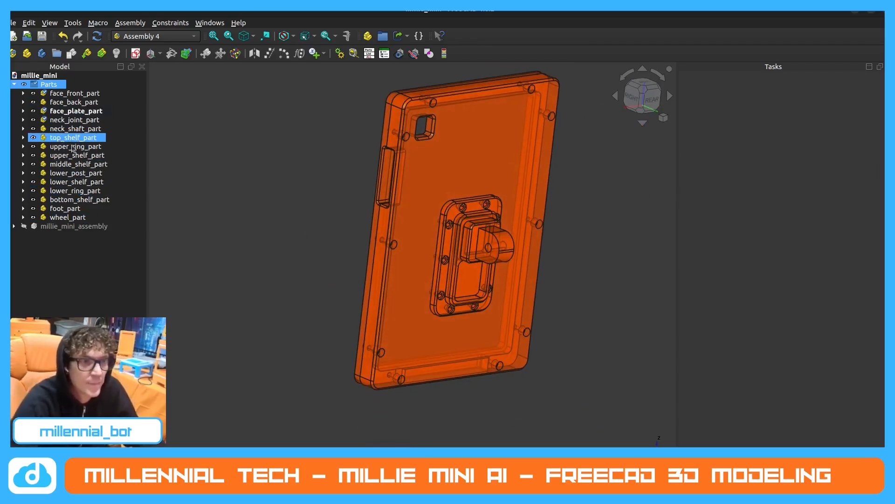
click(71, 120)
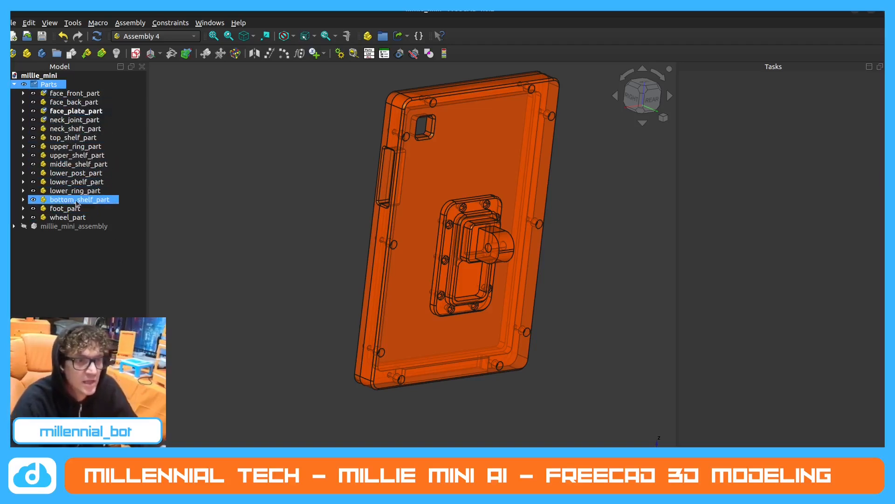
click(24, 102)
click(23, 101)
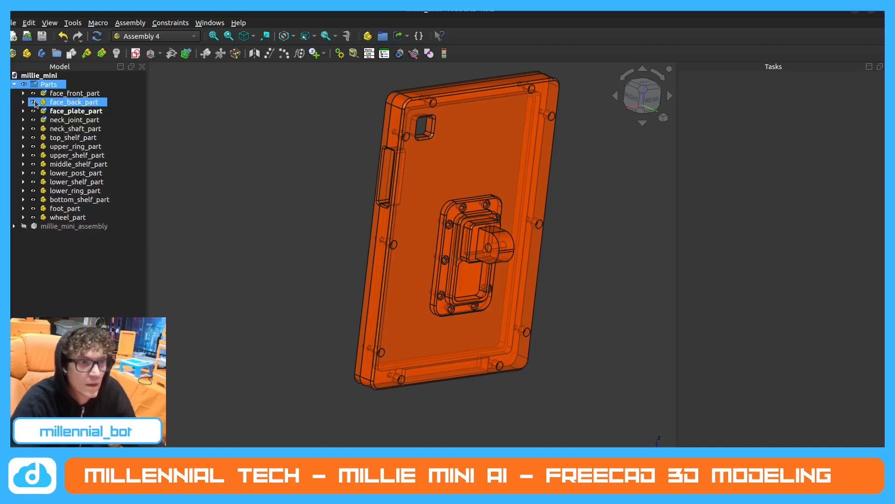
click(23, 111)
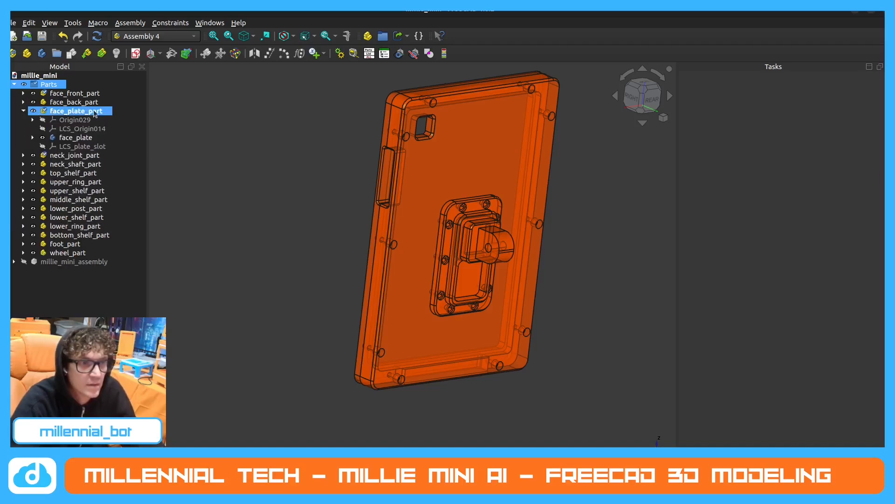
Create a new local coordinate system named LCS_plate_hole in face_plate_part.
click(81, 111)
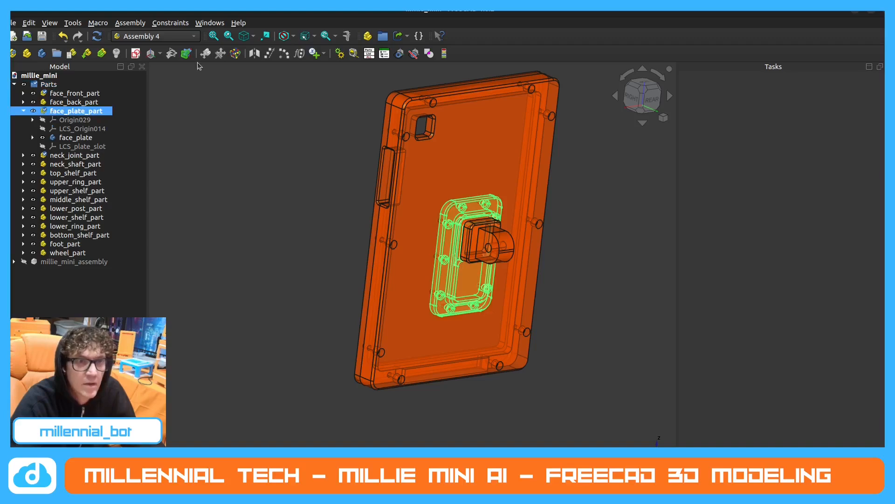
click(150, 55)
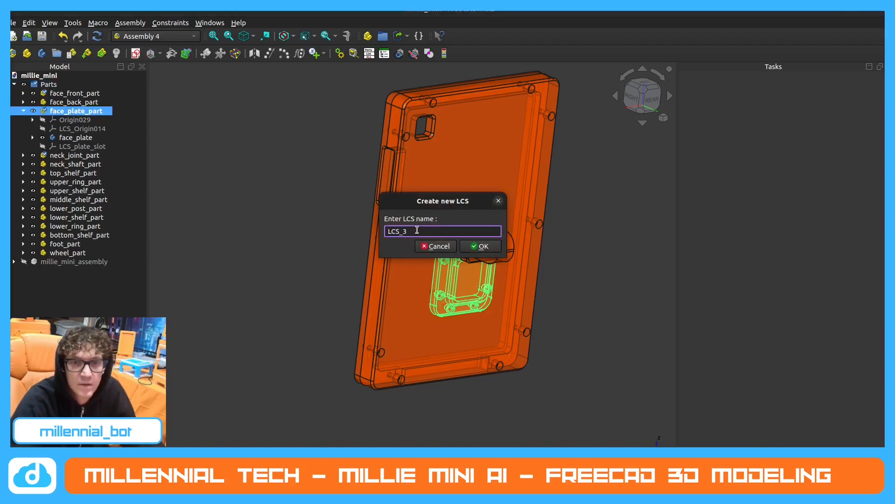
key(BackSpace)
text(pl)
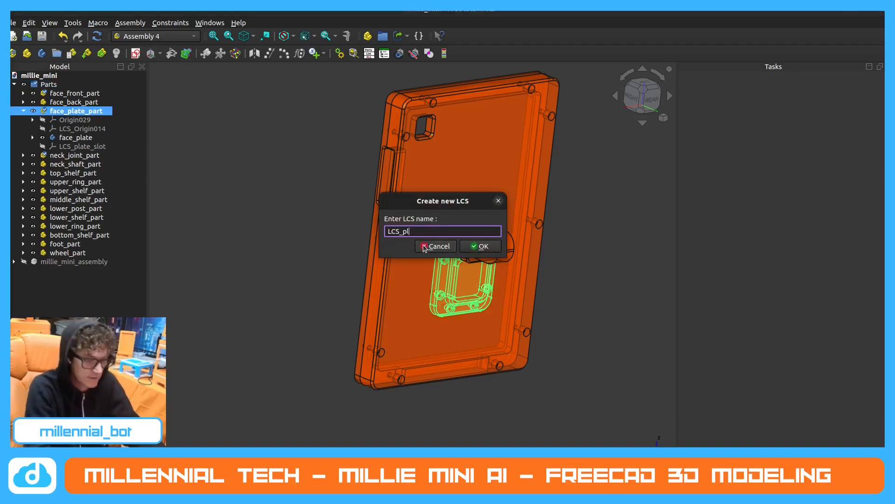
text(te_hole)
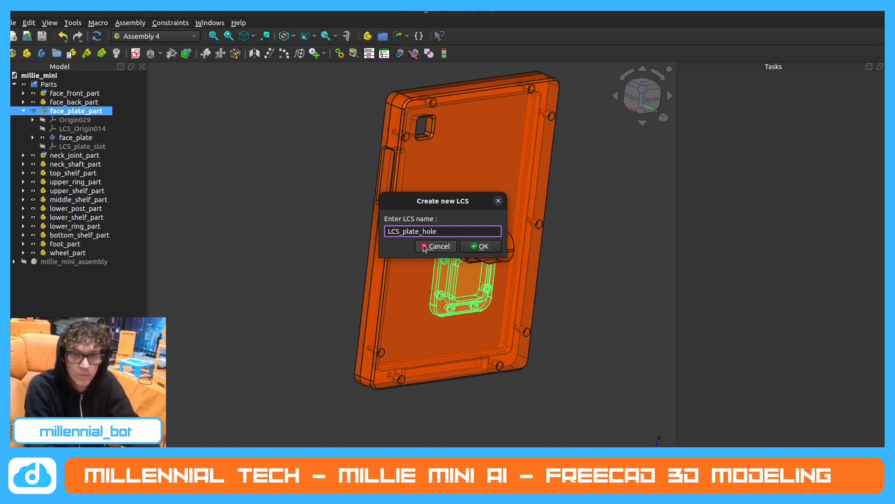
key(Return)
Hide face_back_part and face_front_part to expose the front side of the face plate.
scroll(485, 231, up, 5)
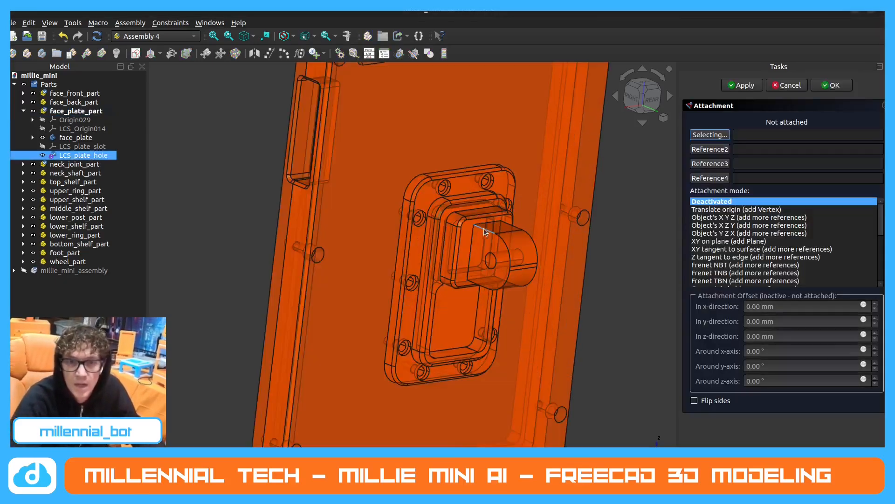
scroll(485, 231, up, 3)
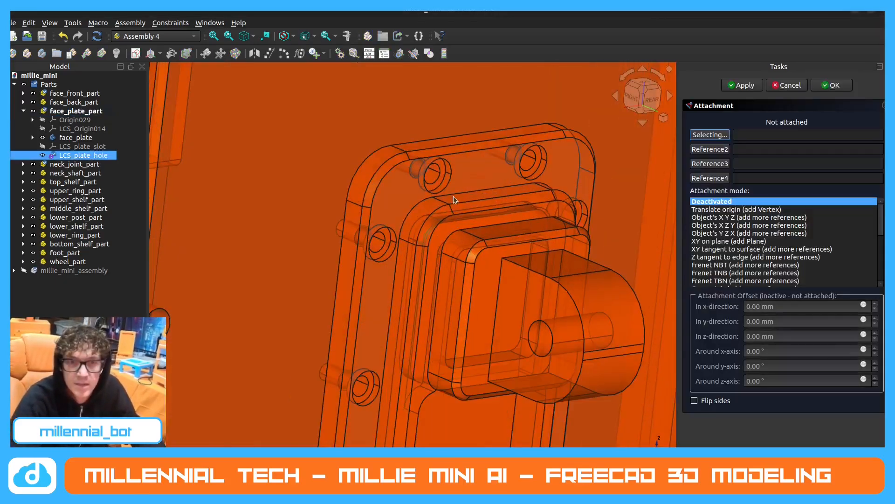
click(33, 102)
click(33, 93)
scroll(322, 189, down, 2)
middle_drag(282, 216, 415, 196)
scroll(415, 190, down, 4)
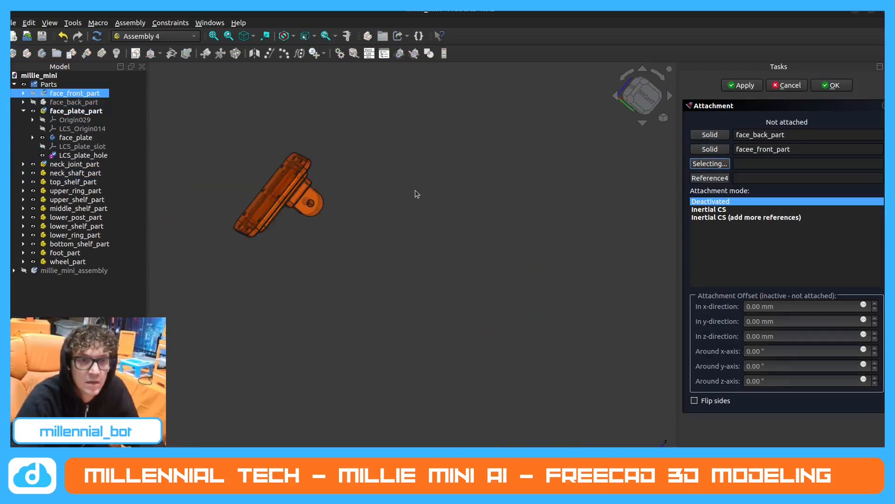
Pick the circular edge of a screw hole near the face plate's corner as an attachment reference for LCS_plate_hole.
middle_drag(210, 191, 254, 232)
scroll(262, 138, up, 4)
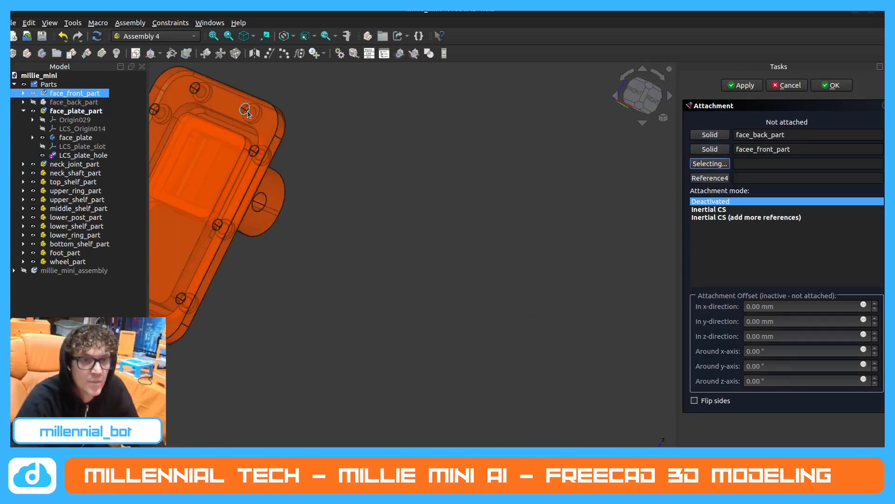
click(245, 110)
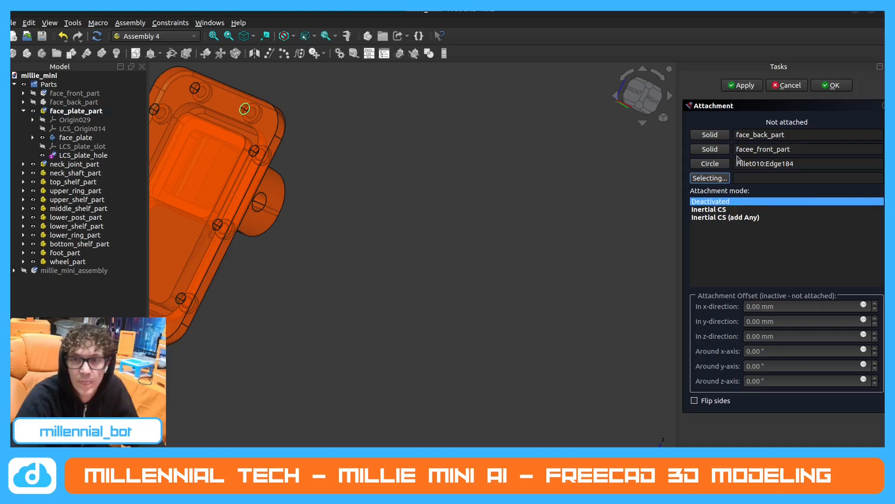
Clear the circle, face_front_part and face_back_part references from the LCS_plate_hole attachment.
drag(812, 165, 715, 164)
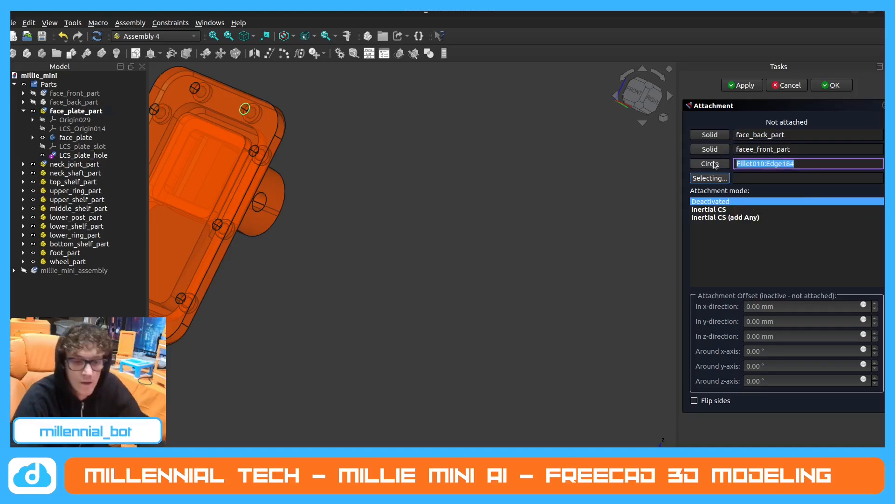
key(BackSpace)
drag(803, 150, 699, 148)
key(BackSpace)
drag(859, 136, 695, 132)
key(BackSpace)
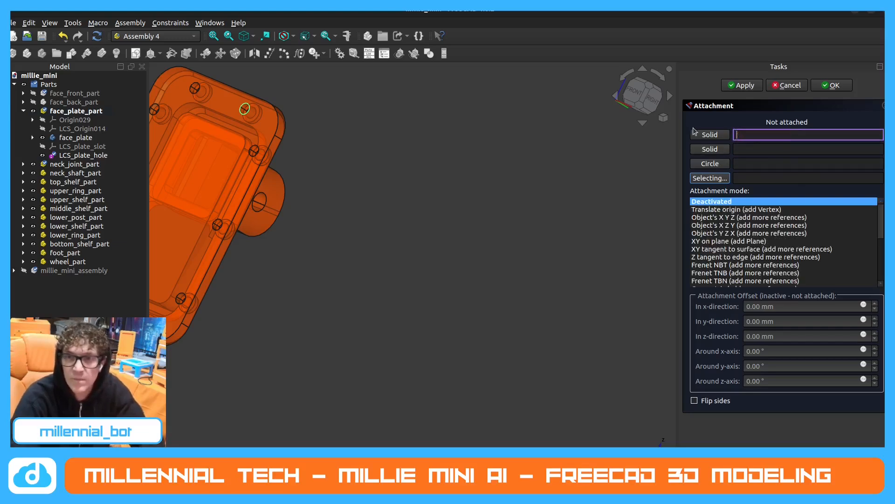
Discard the attachment settings for LCS_plate_hole without choosing an attachment mode.
click(724, 135)
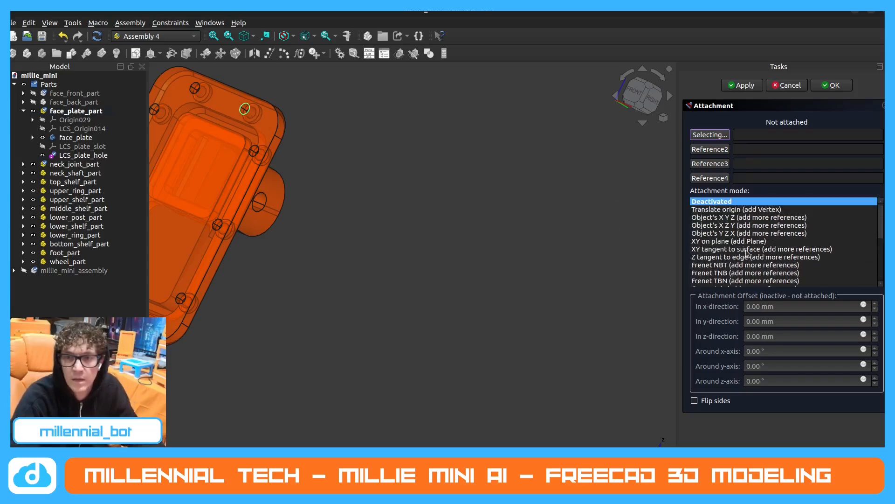
scroll(754, 235, down, 5)
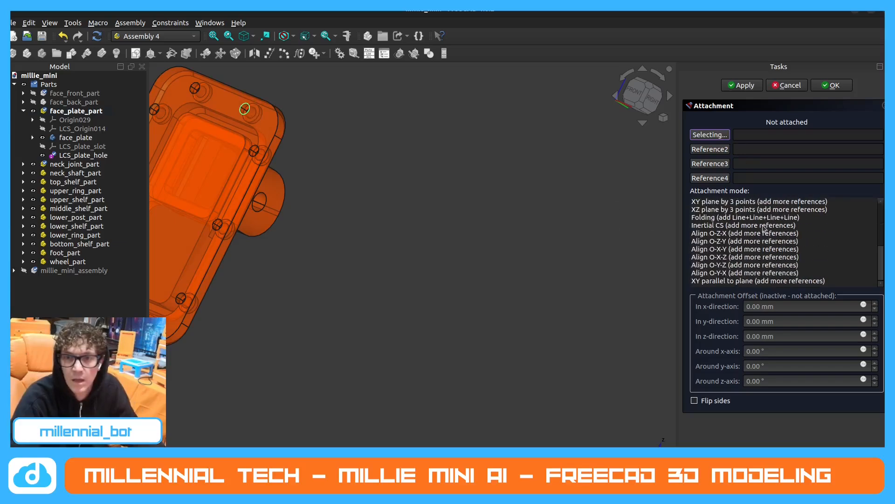
scroll(753, 236, up, 8)
scroll(653, 178, down, 3)
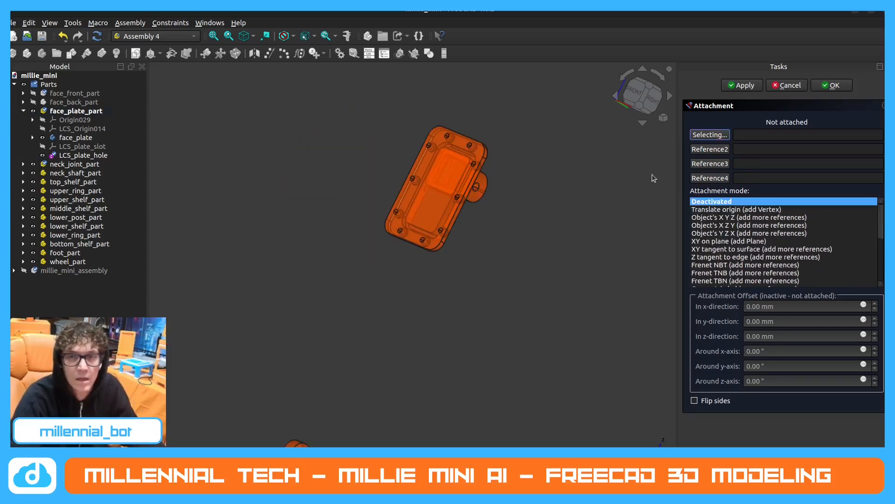
click(771, 88)
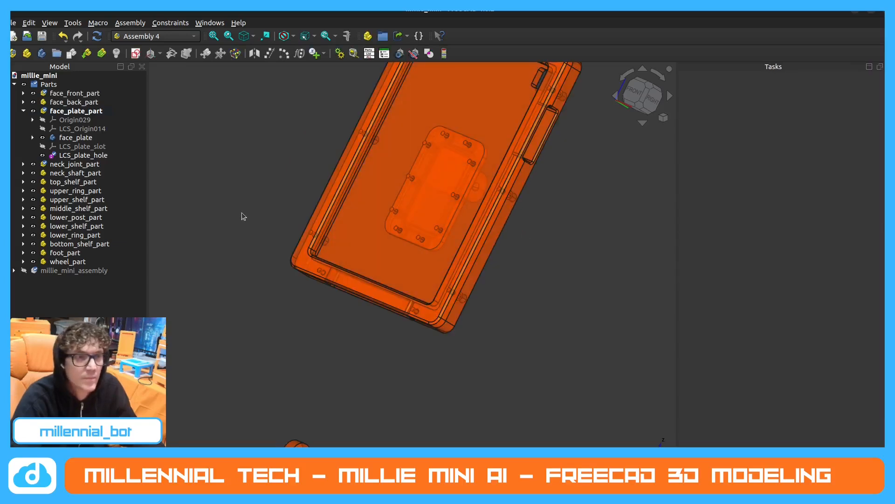
Delete the LCS_plate_hole coordinate system from face_plate_part.
click(90, 156)
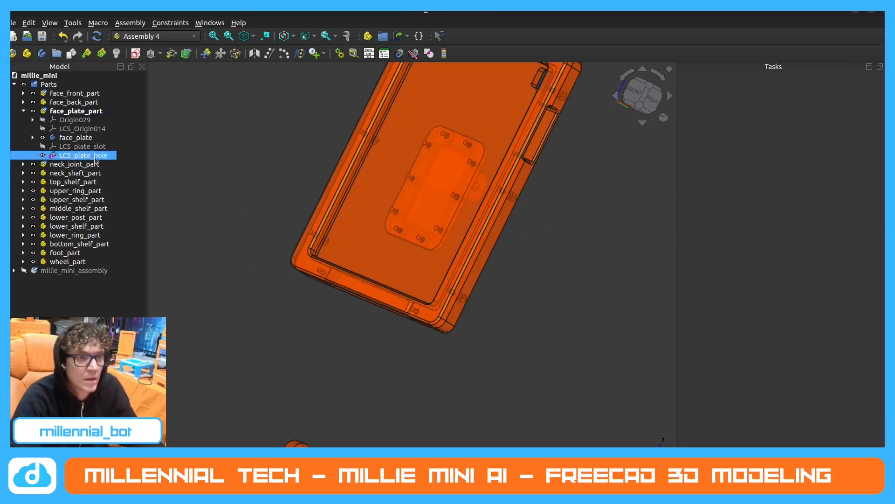
ctrl+click(81, 112)
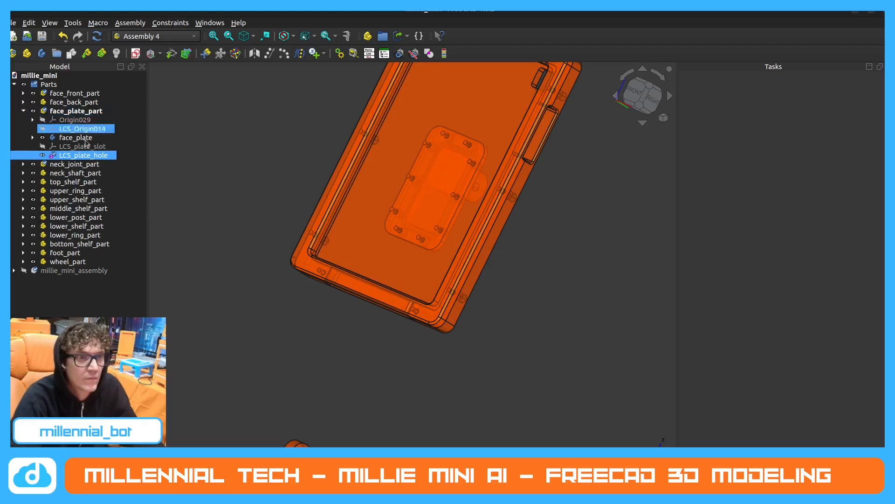
click(88, 156)
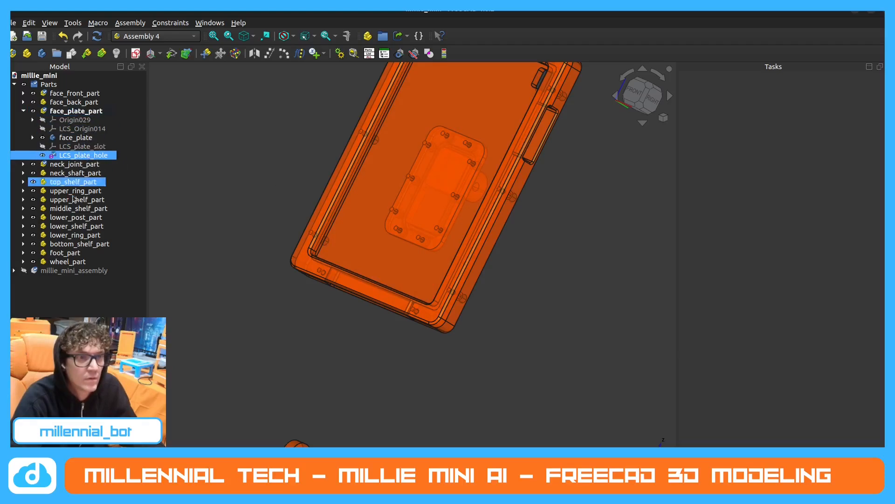
key(Delete)
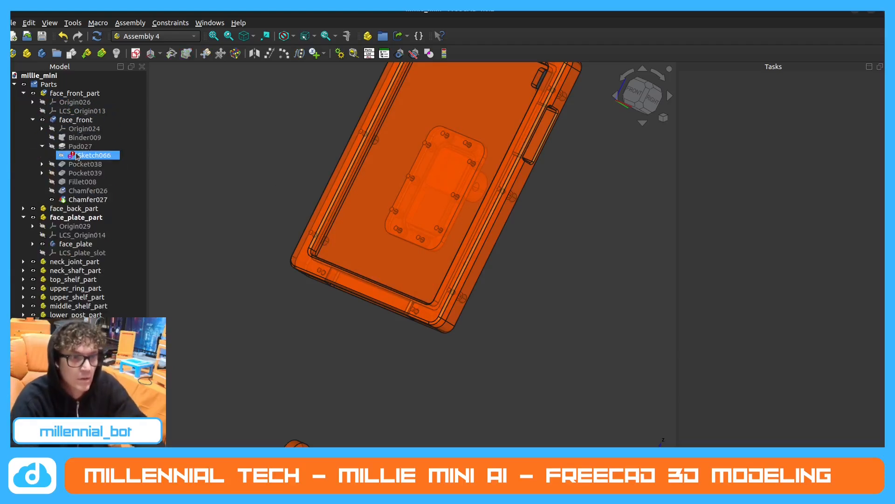
Toggle the visibility of the whole Parts group off and back on while viewing the complete model.
middle_drag(307, 209, 284, 224)
scroll(284, 224, down, 4)
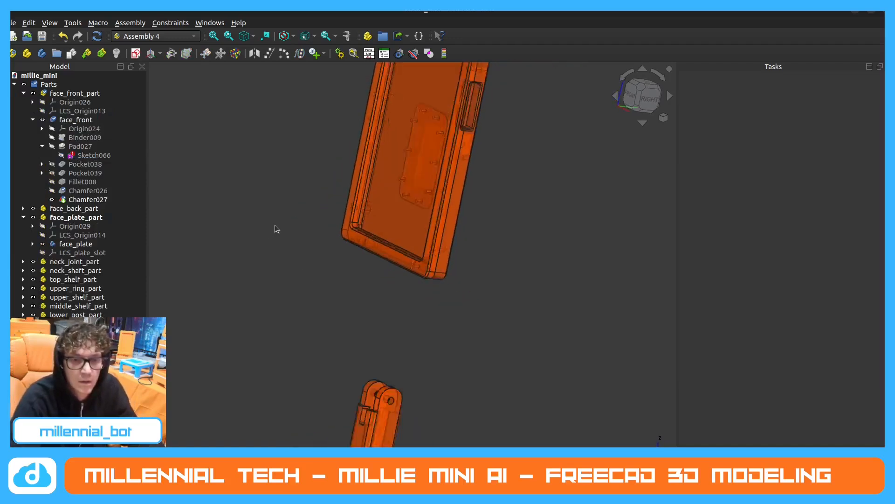
scroll(330, 233, down, 2)
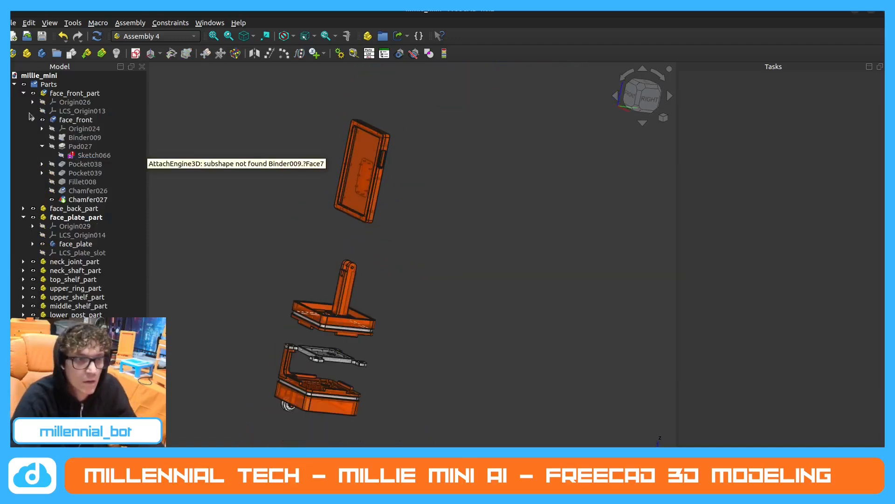
click(25, 86)
key(space)
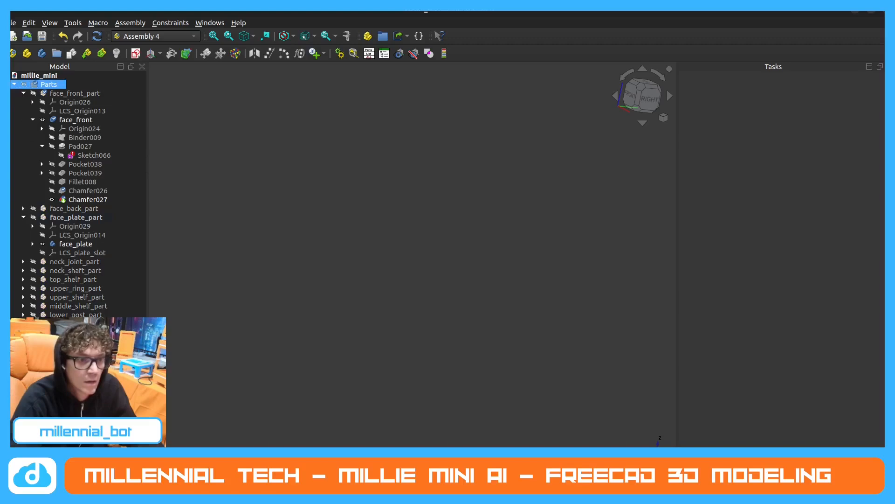
key(space)
key(space)
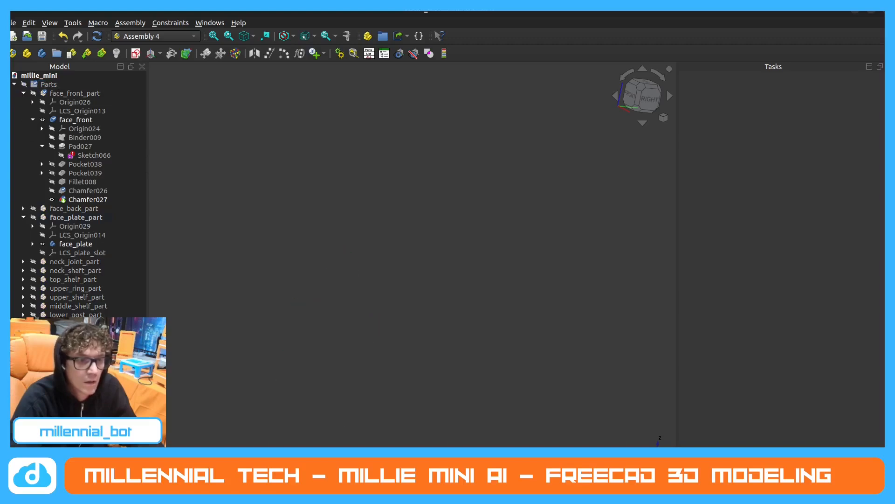
click(23, 86)
key(space)
scroll(384, 296, up, 2)
scroll(389, 274, up, 2)
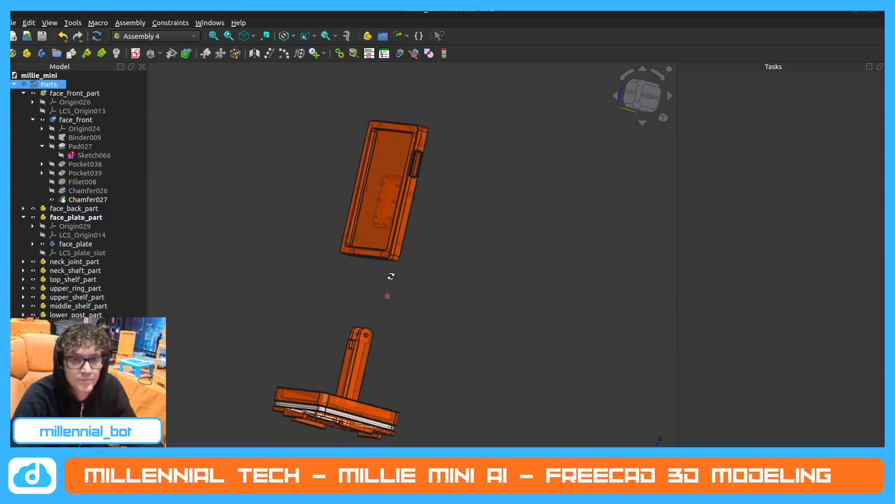
Collapse face_front_part and hide both face_front_part and face_back_part so the front of the face plate is exposed.
click(32, 94)
click(23, 93)
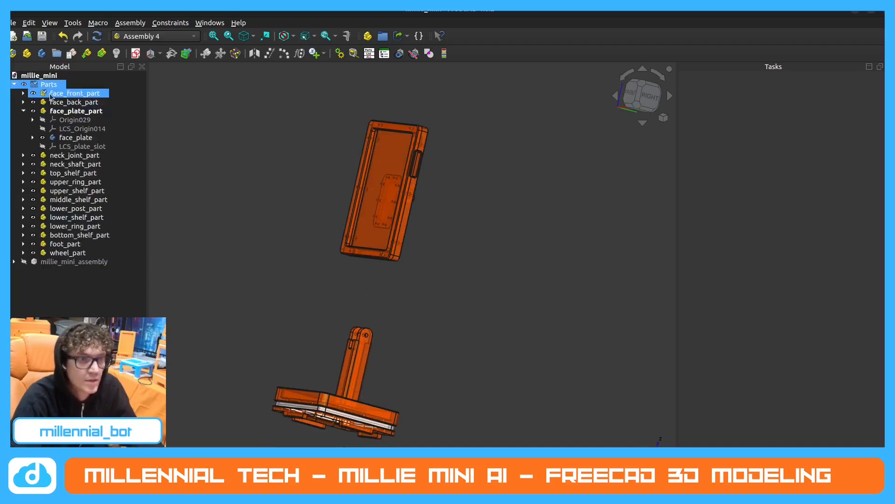
click(33, 93)
ctrl+click(38, 103)
click(34, 102)
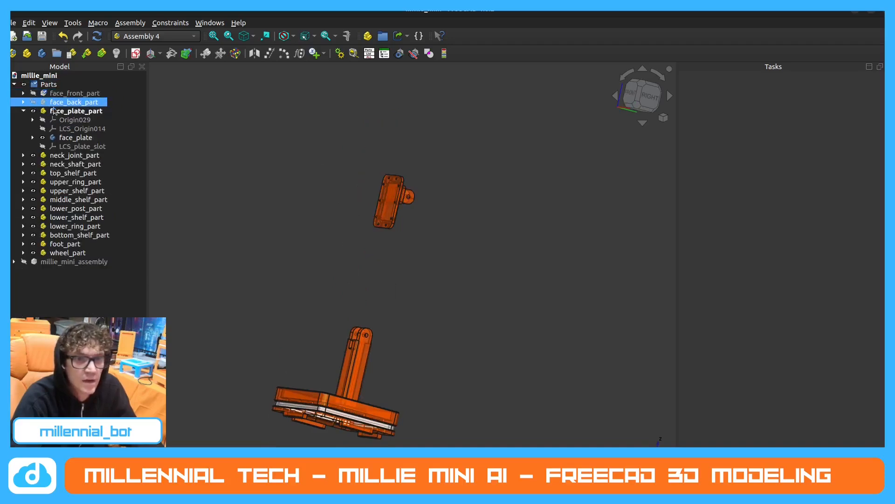
key(1)
scroll(390, 192, up, 5)
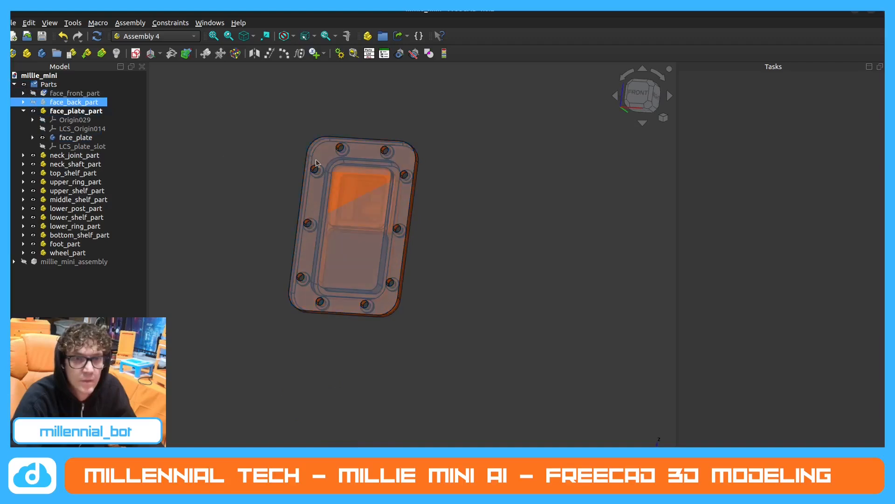
Create a replacement local coordinate system for the face plate's screw hole, giving it a name that begins with LCS_plate_.
ctrl+click(37, 128)
click(58, 112)
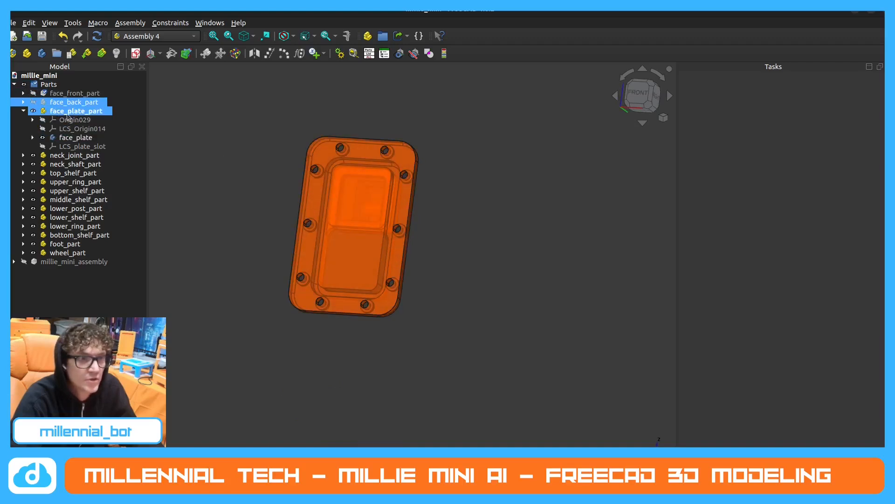
click(465, 118)
click(150, 53)
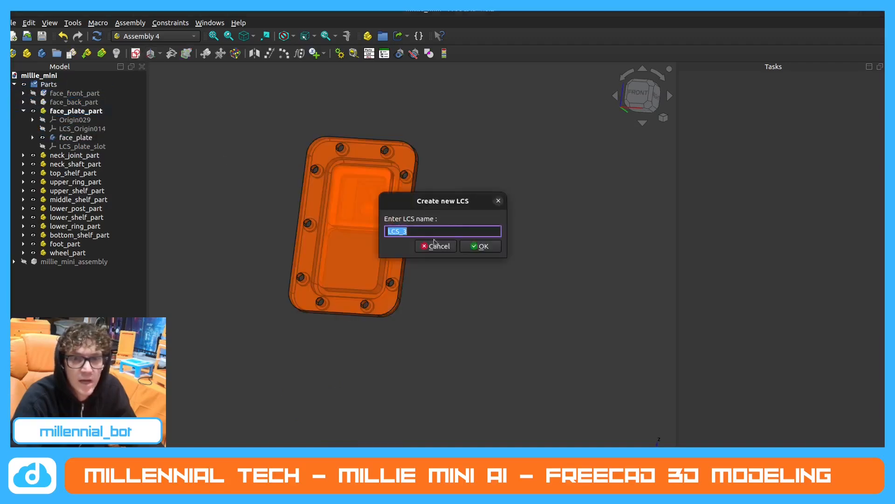
key(End)
key(BackSpace)
text(pl)
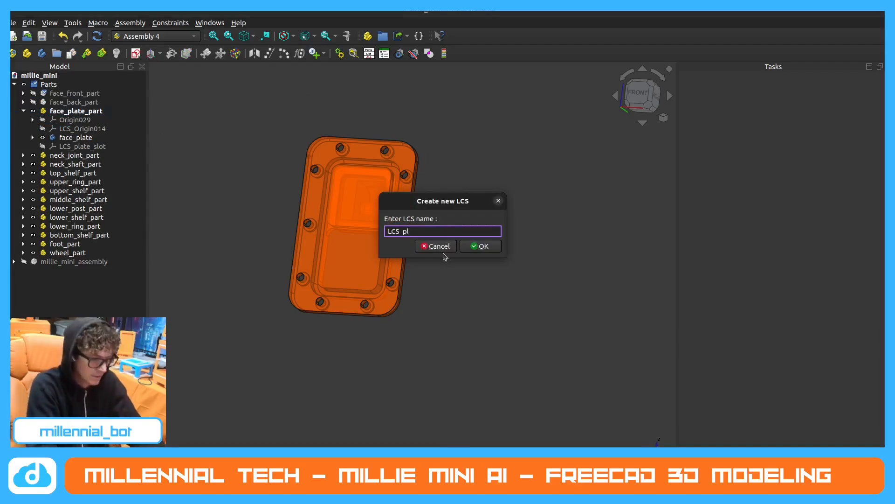
text(atee_hole)
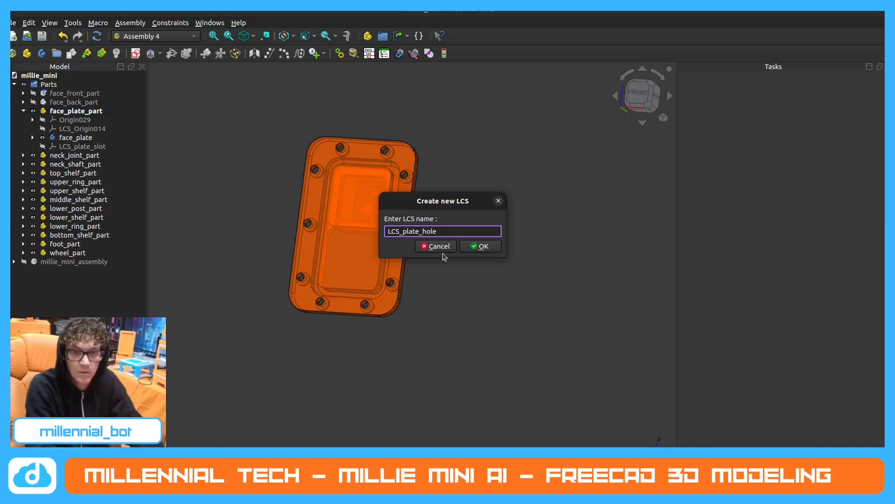
key(Return)
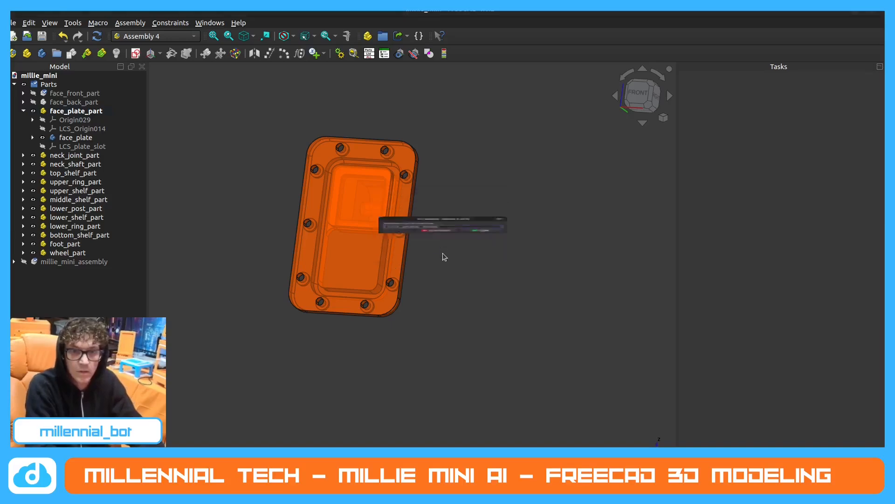
Attach the new coordinate system in Concentric mode to the circular edge of the face plate's upper-right screw hole.
scroll(371, 185, up, 4)
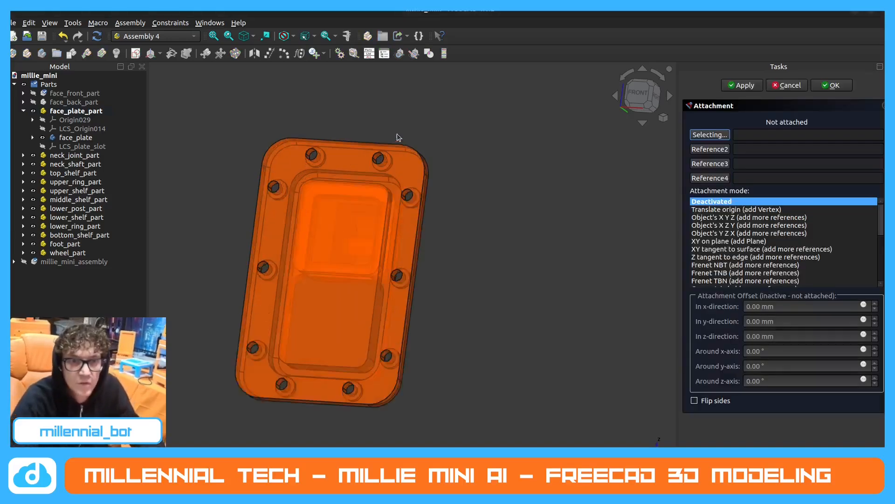
click(378, 168)
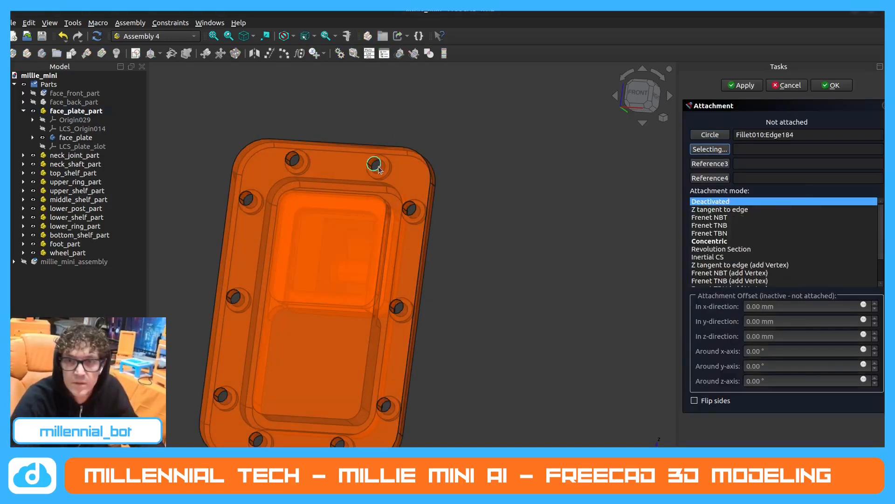
click(710, 241)
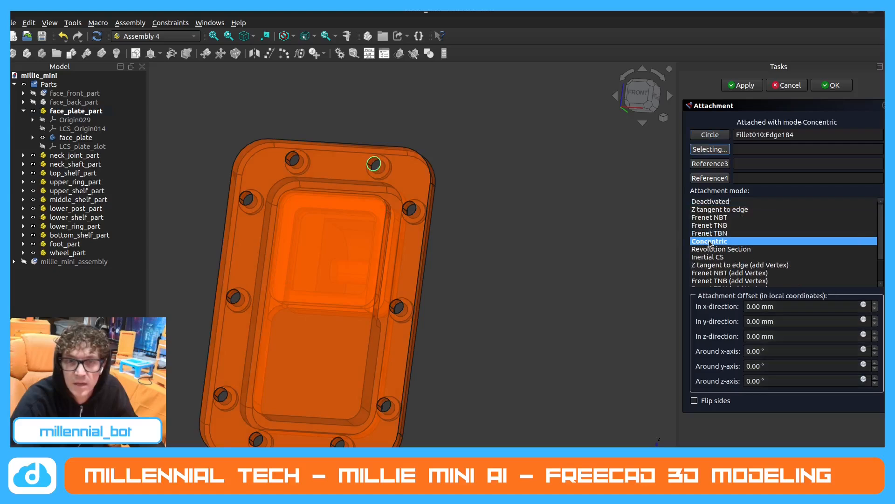
click(834, 86)
Show the LCS_plate_slot coordinate system in face_plate_part.
scroll(431, 205, down, 3)
middle_drag(436, 211, 379, 222)
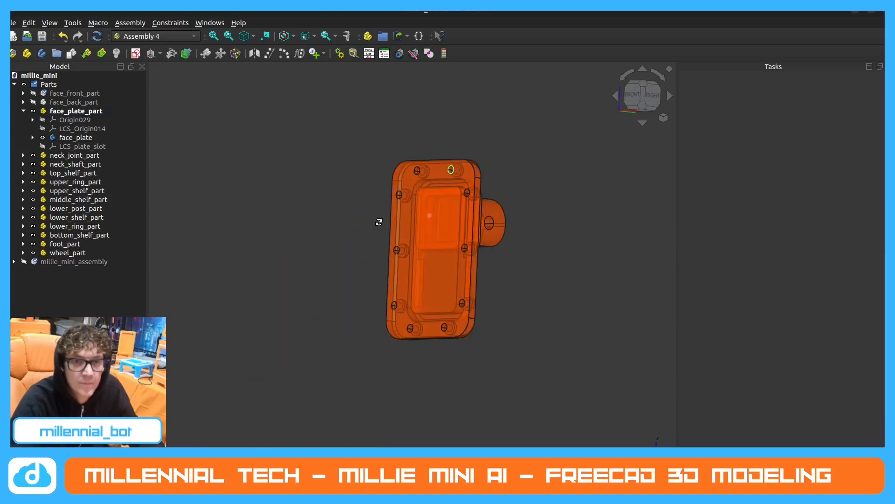
scroll(473, 168, up, 2)
click(53, 147)
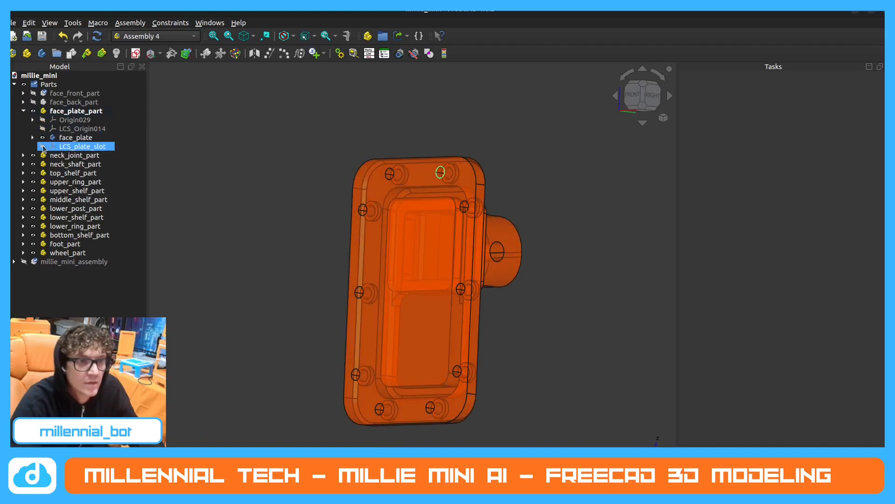
click(43, 146)
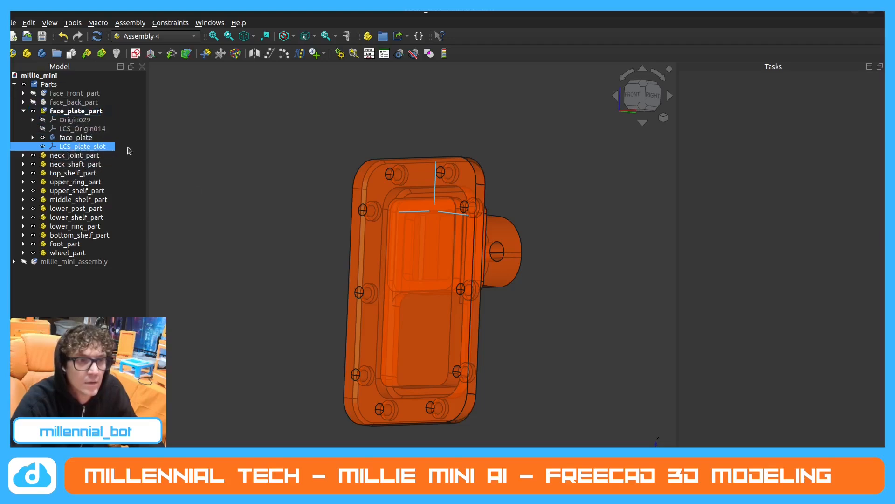
Check the contents of face_plate_part, neck_joint_part and neck_shaft_part for the newly created coordinate system.
click(66, 112)
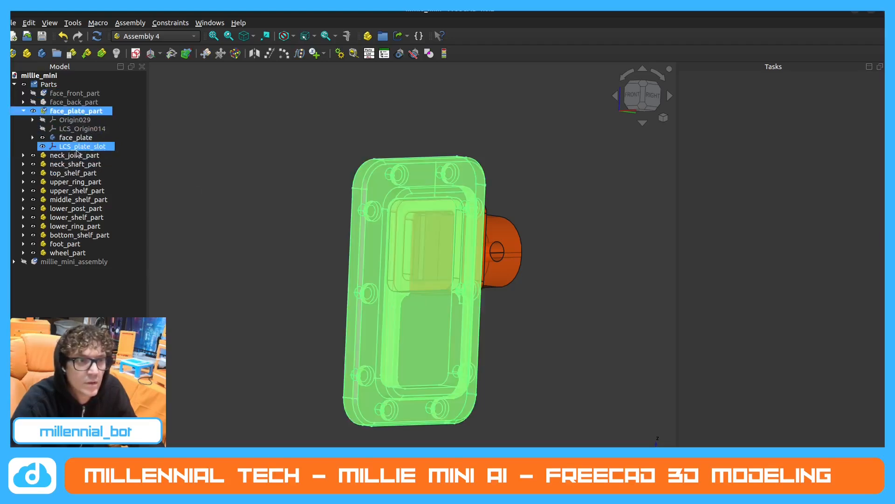
click(189, 131)
click(93, 112)
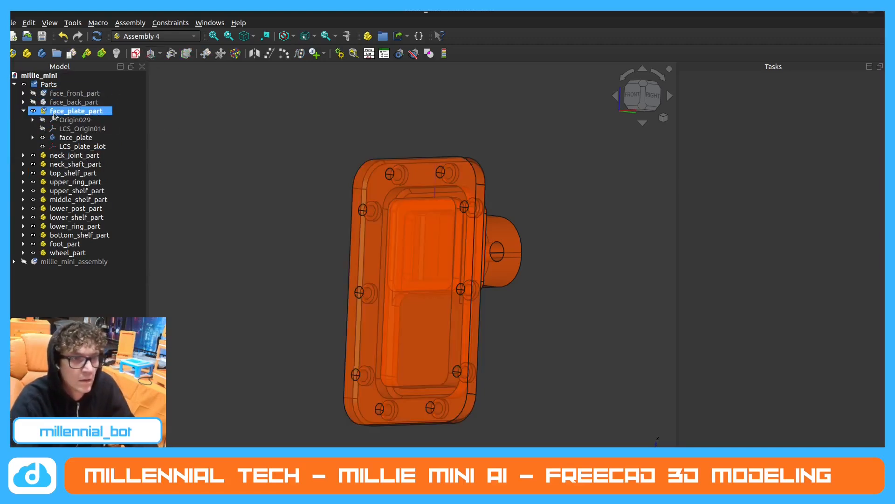
double_click(54, 113)
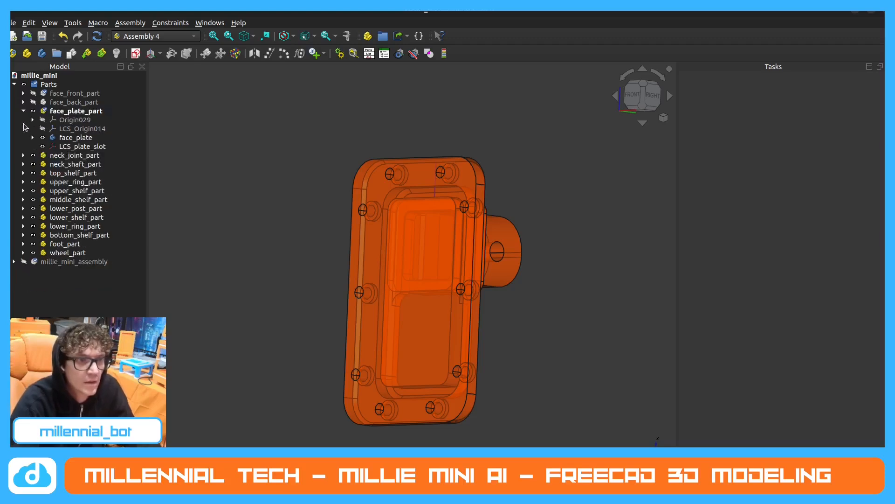
click(23, 156)
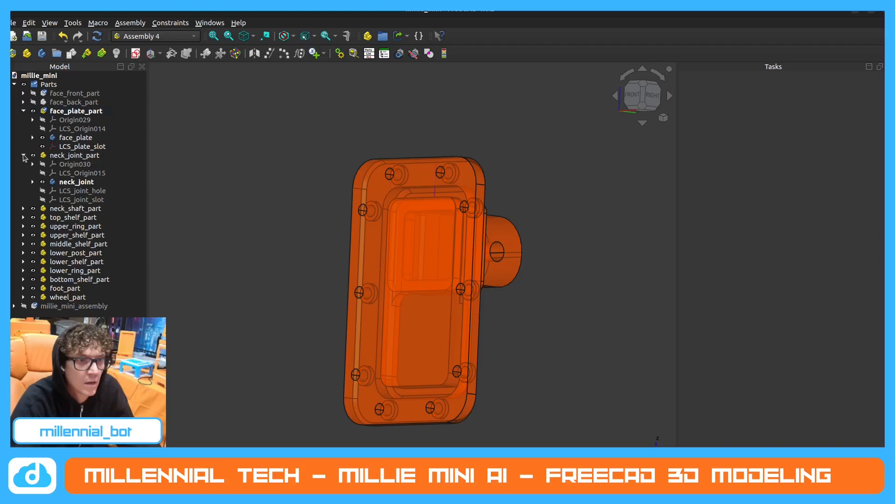
click(96, 192)
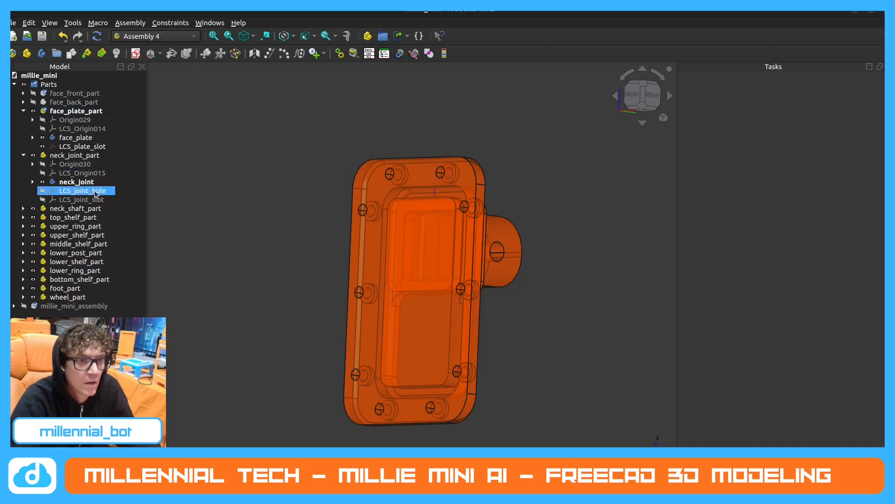
click(23, 156)
click(23, 165)
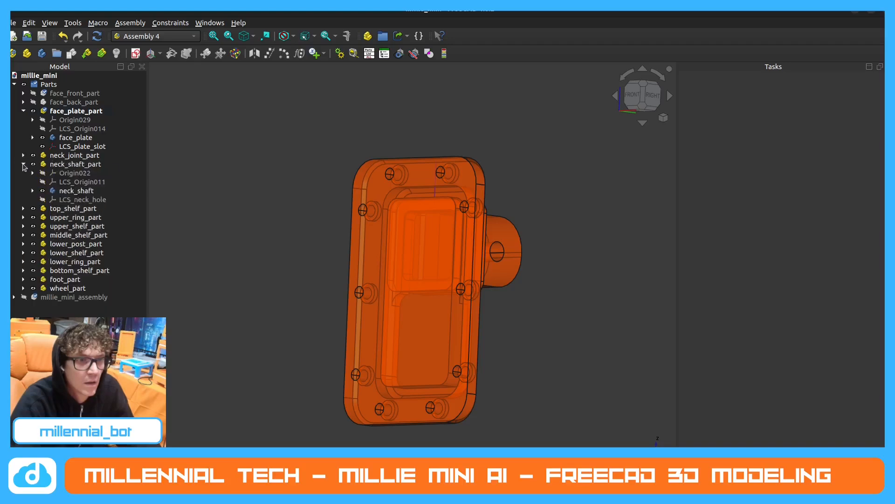
click(23, 165)
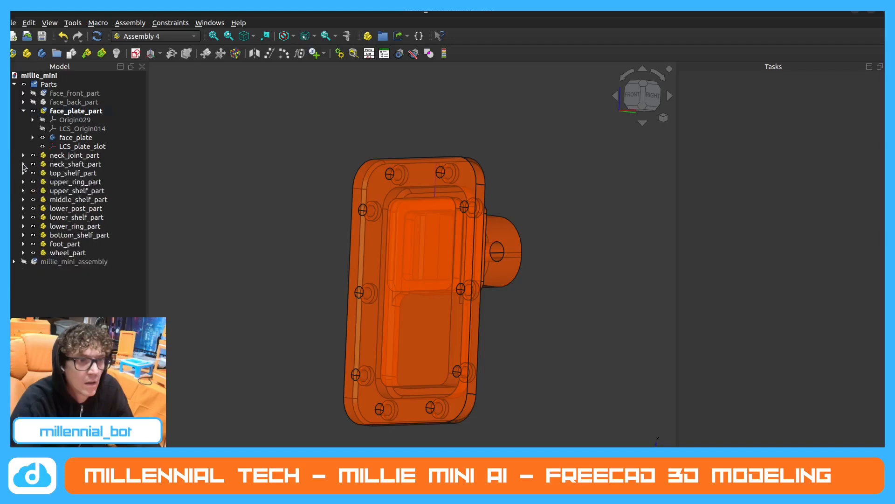
click(77, 111)
click(259, 180)
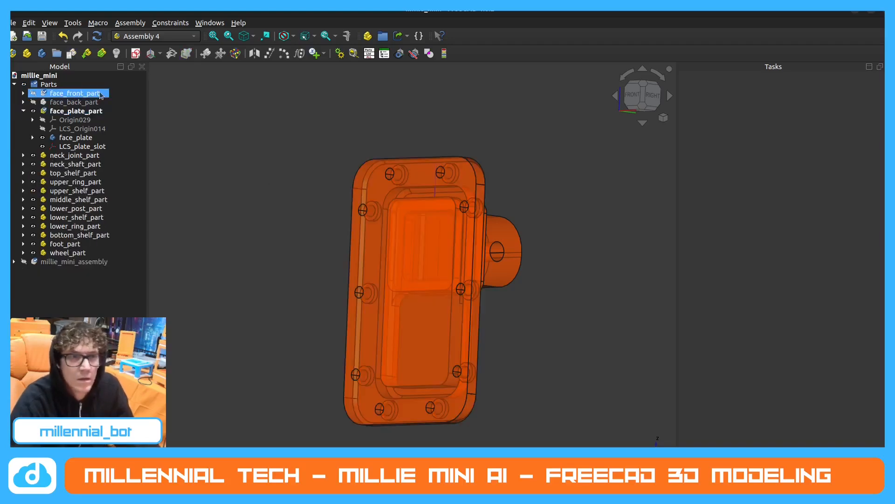
Create a local coordinate system named LCS_plate_hole in face_plate_part.
click(93, 127)
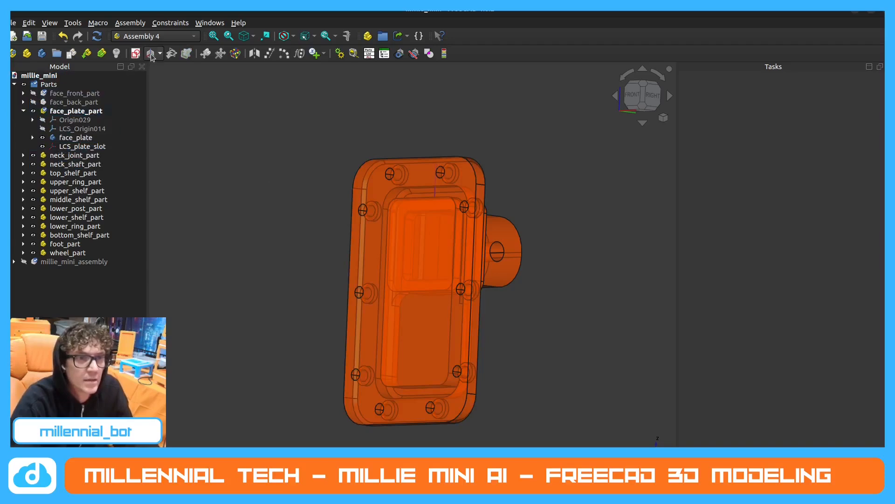
click(86, 113)
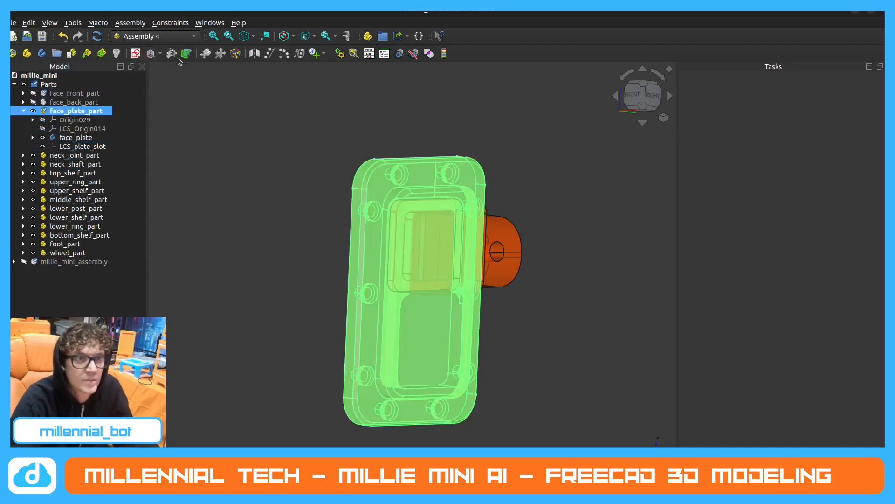
click(180, 111)
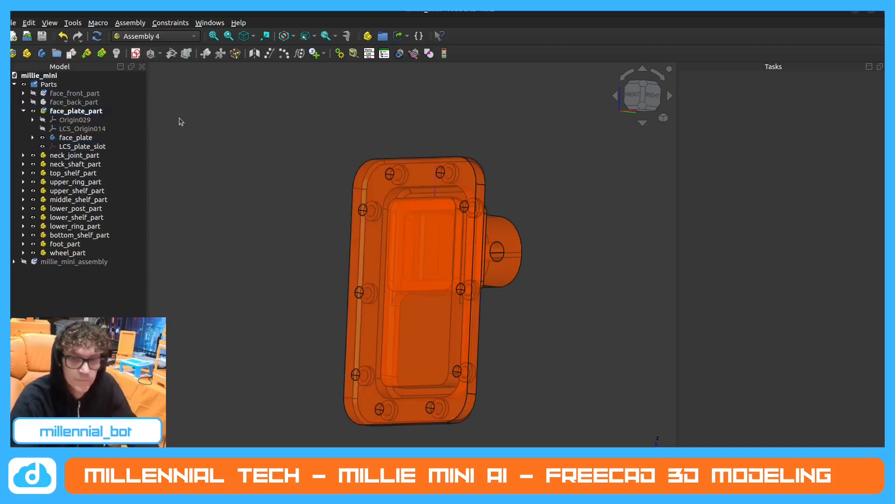
middle_drag(292, 166, 390, 202)
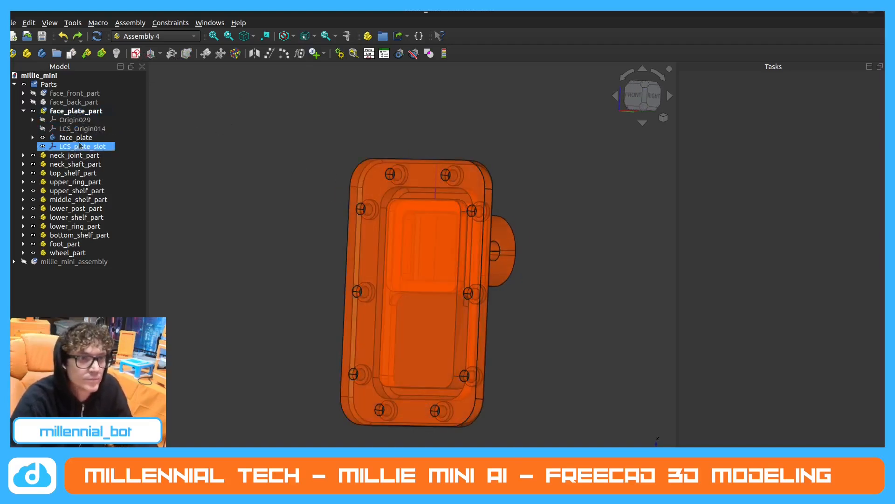
click(75, 111)
click(150, 53)
click(419, 231)
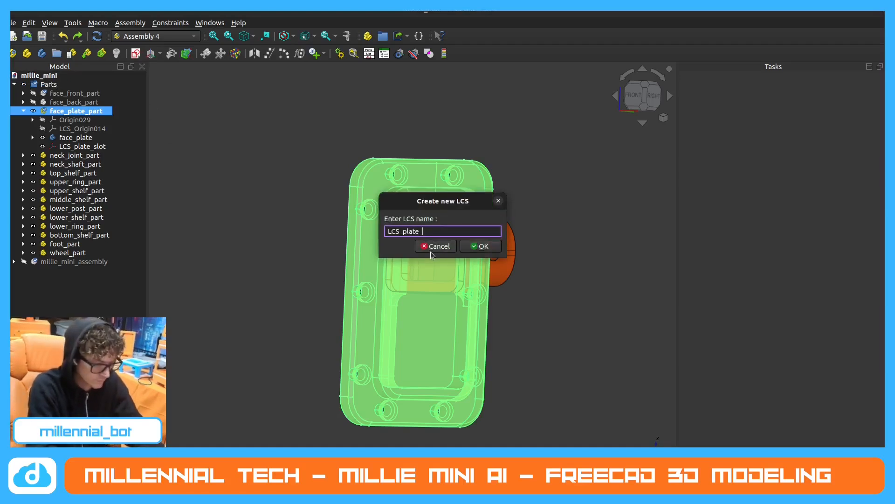
key(Return)
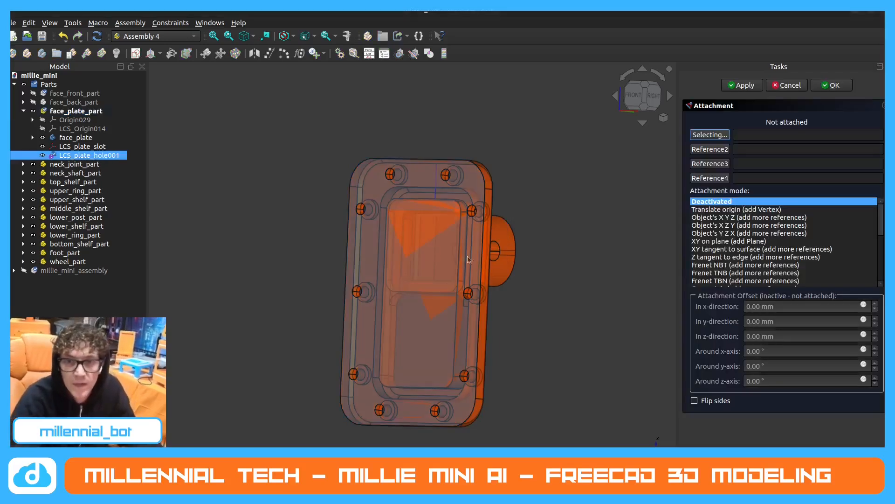
Attach the face plate's new hole coordinate system in Concentric mode to the circular edge of the plate's upper-right screw hole.
click(445, 175)
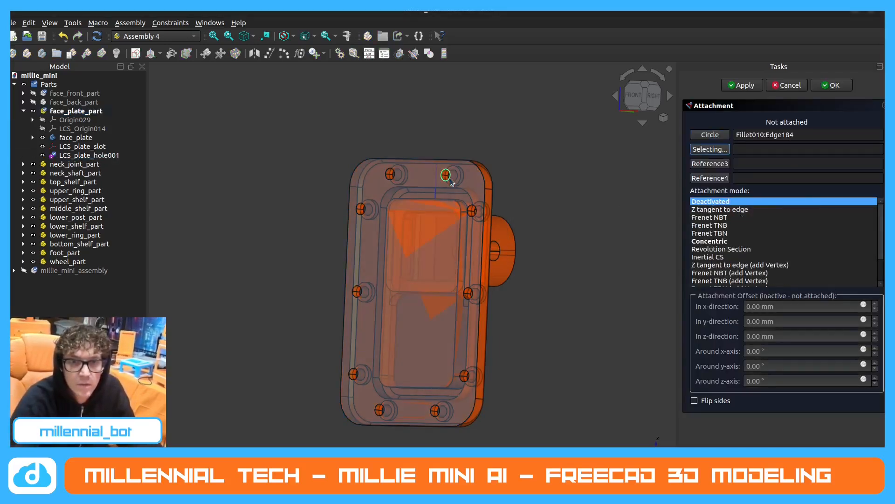
click(742, 242)
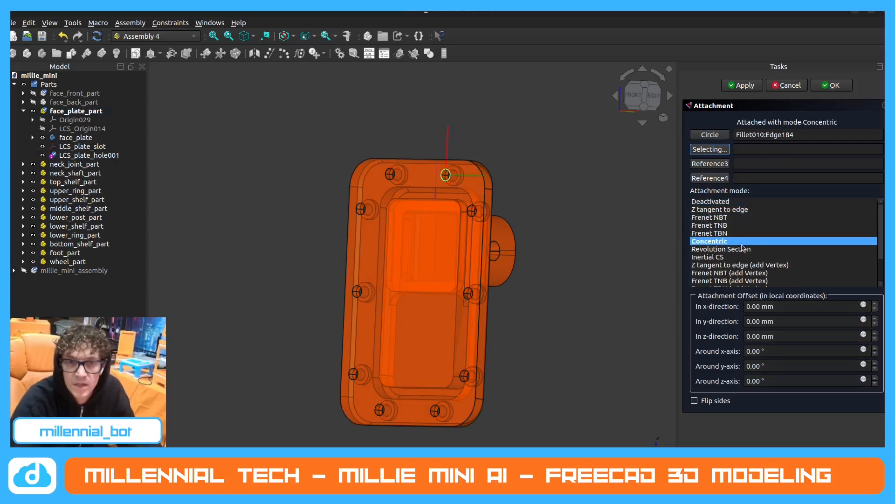
click(833, 85)
click(110, 156)
click(109, 154)
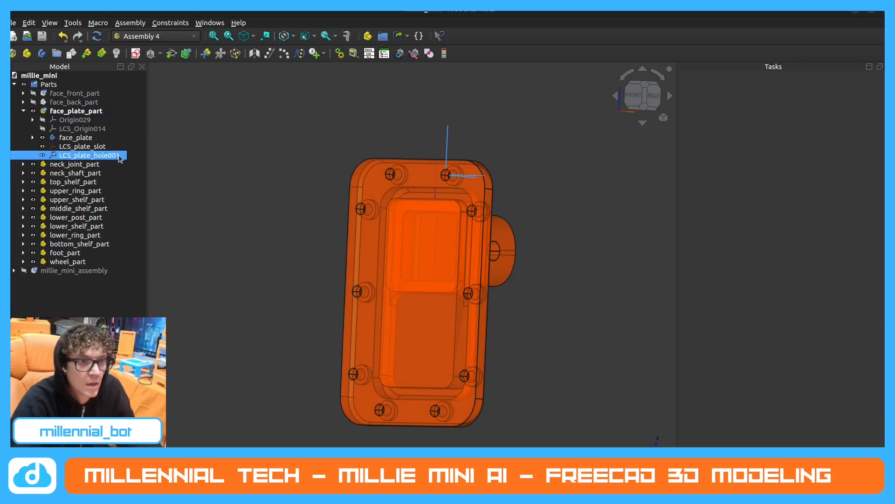
double_click(119, 156)
right_click(117, 158)
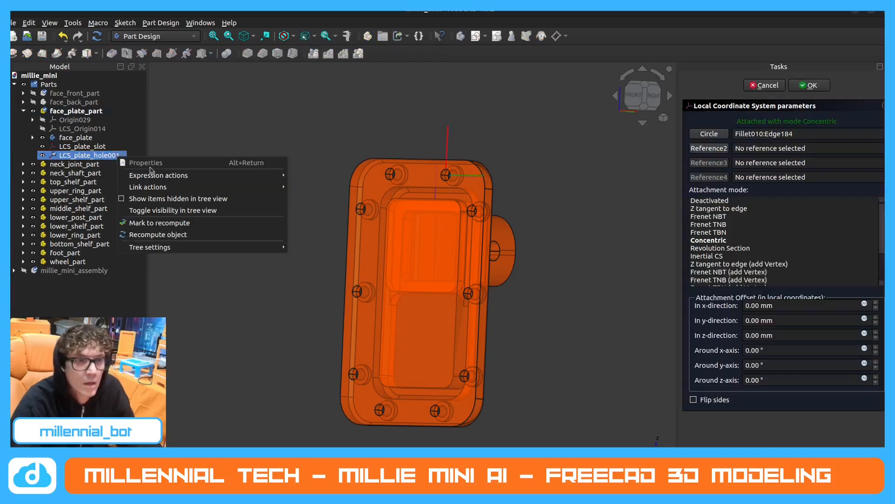
click(784, 94)
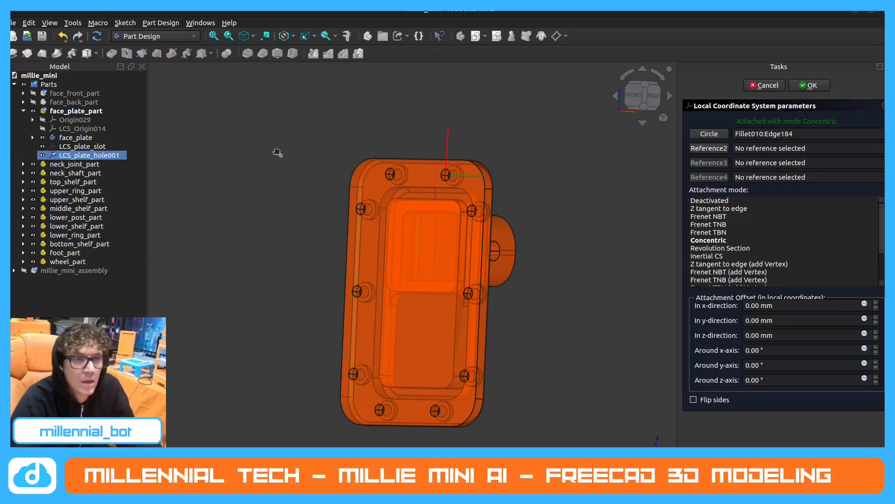
right_click(113, 153)
click(183, 138)
click(764, 85)
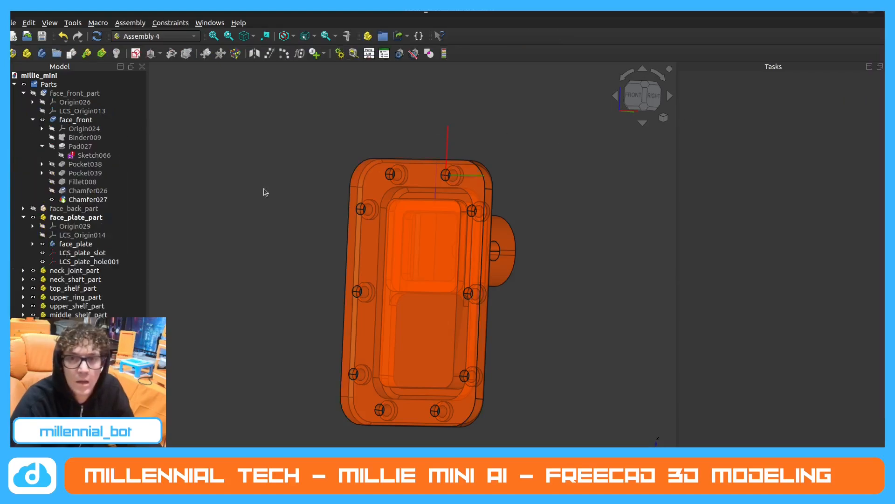
Try to rename the face plate's LCS_plate_hole001 coordinate system by removing the 001 suffix.
click(113, 200)
right_click(106, 263)
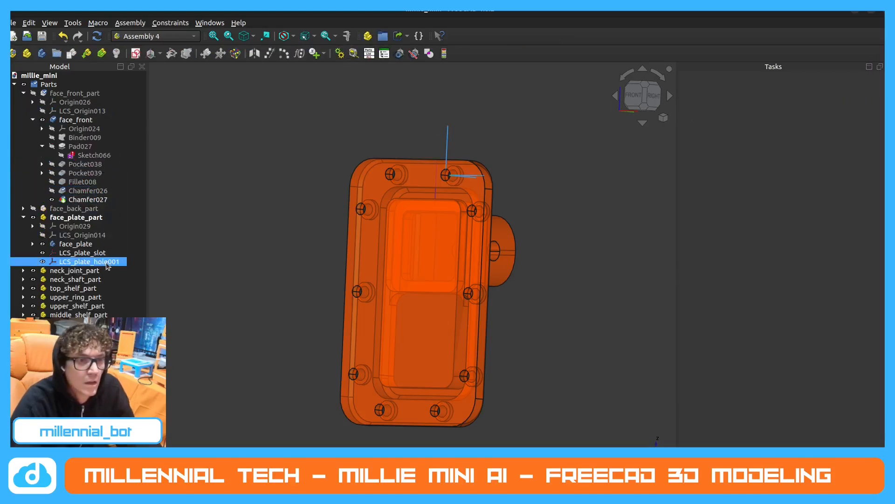
click(133, 376)
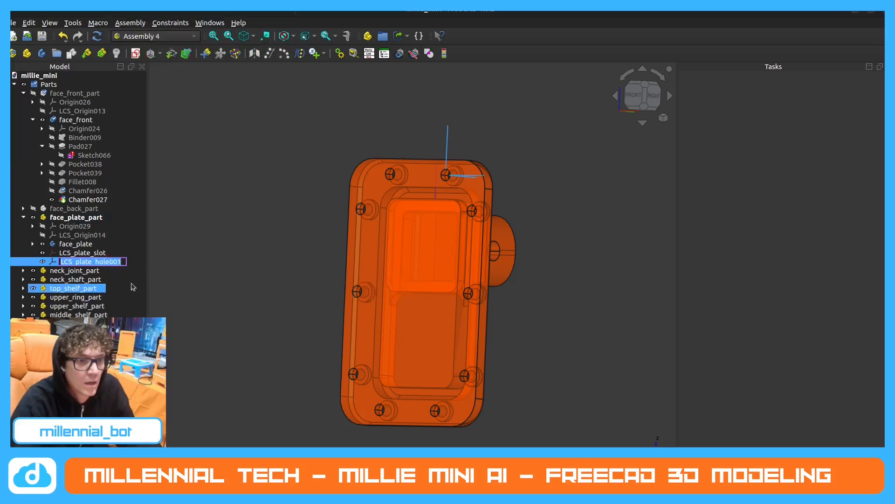
key(End)
key(BackSpace)
key(BackSpace)
key(BackSpace)
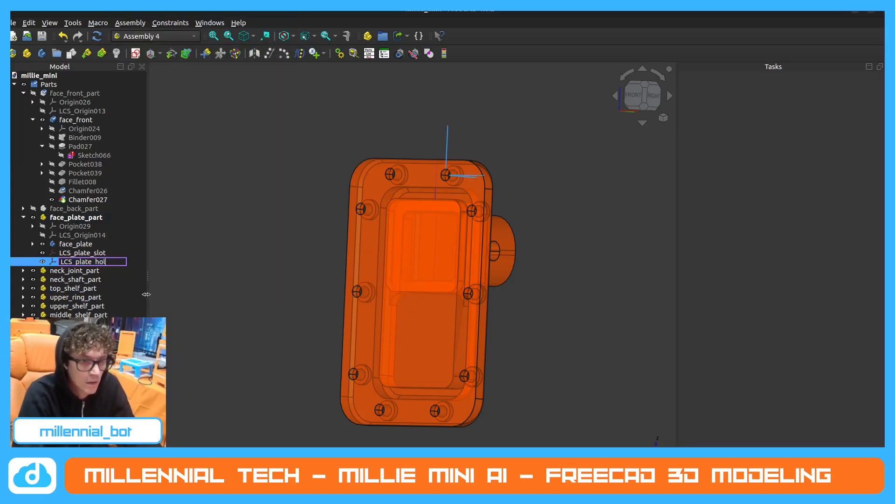
key(Return)
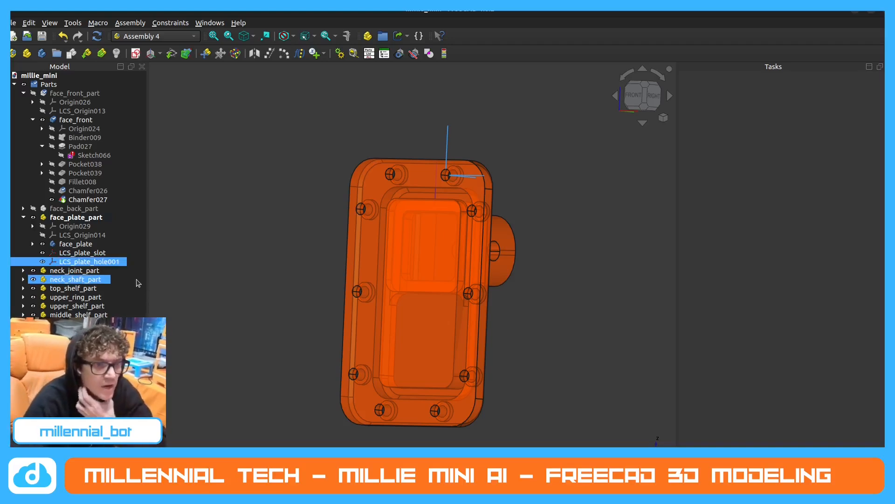
ctrl+click(123, 252)
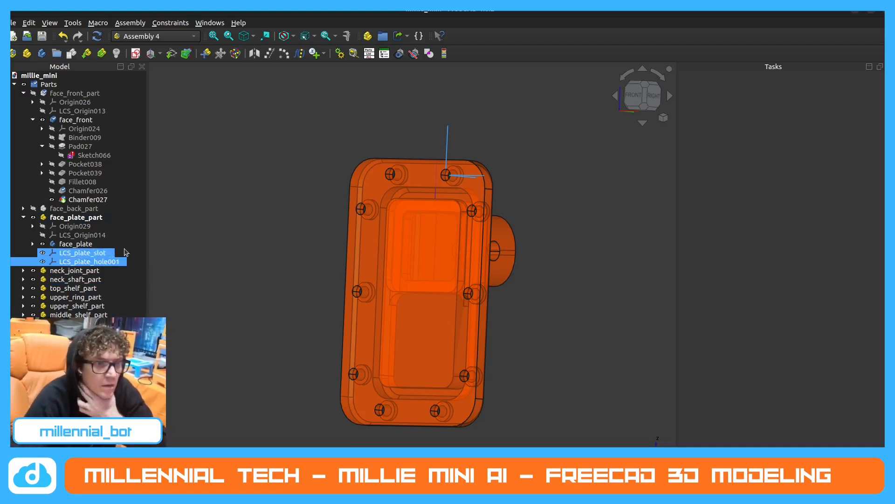
ctrl+click(124, 251)
ctrl+click(125, 236)
click(118, 262)
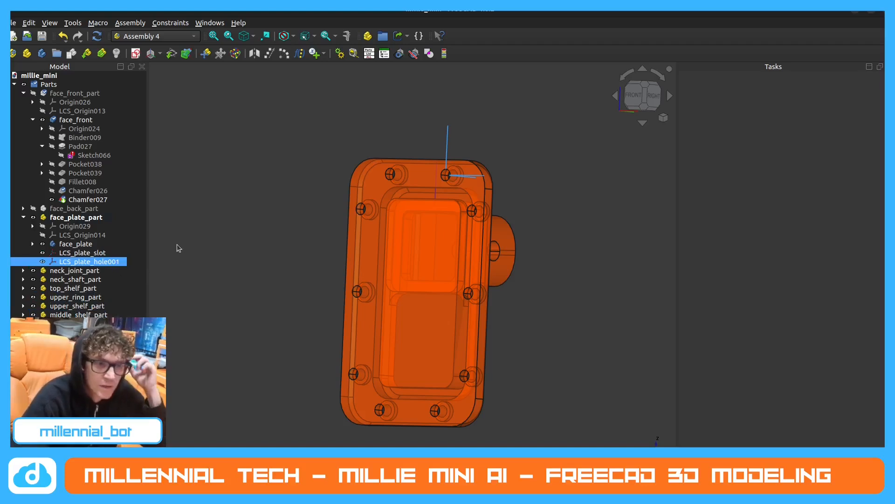
Hide the LCS_plate_slot and LCS_plate_hole001 coordinate systems in face_plate_part.
middle_drag(419, 217, 344, 266)
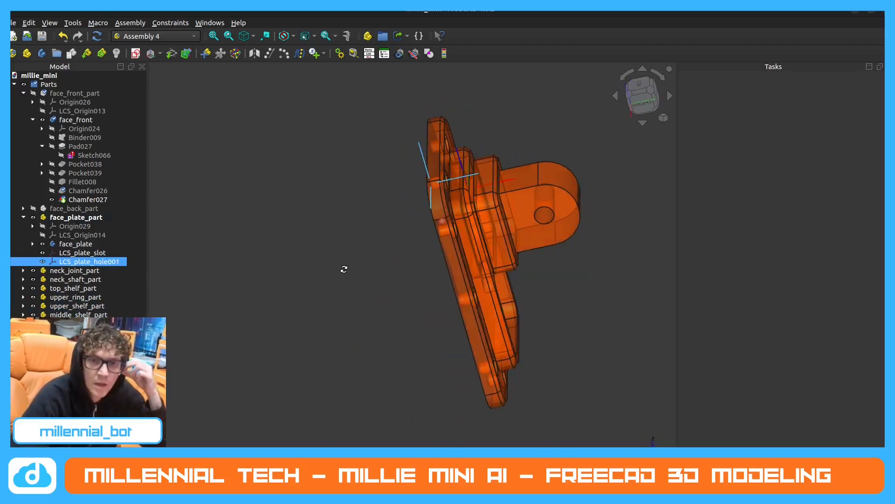
click(41, 253)
click(43, 261)
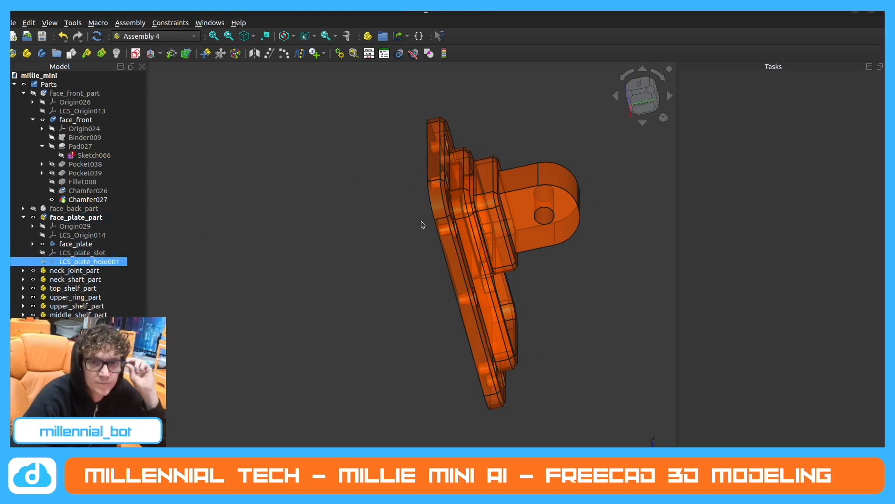
Collapse the contents of face_plate_part and face_front_part in the model tree and show face_back_part.
middle_drag(400, 222, 306, 234)
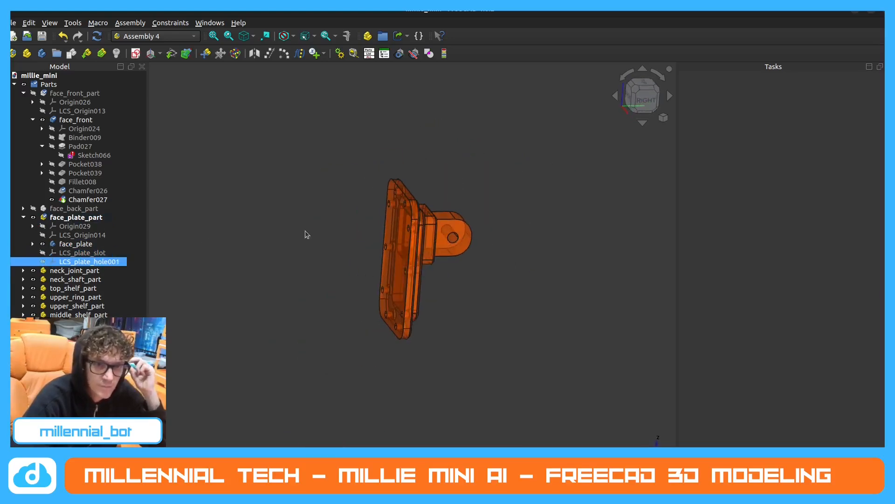
click(23, 216)
click(73, 208)
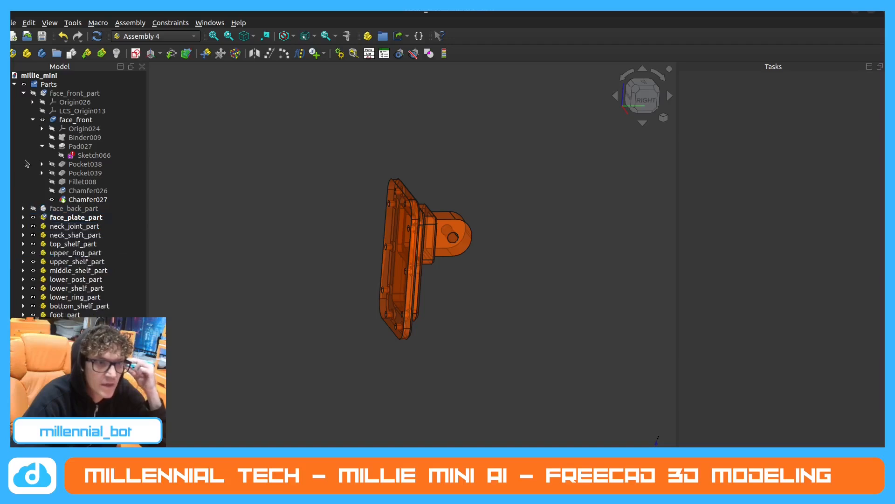
click(24, 93)
click(33, 102)
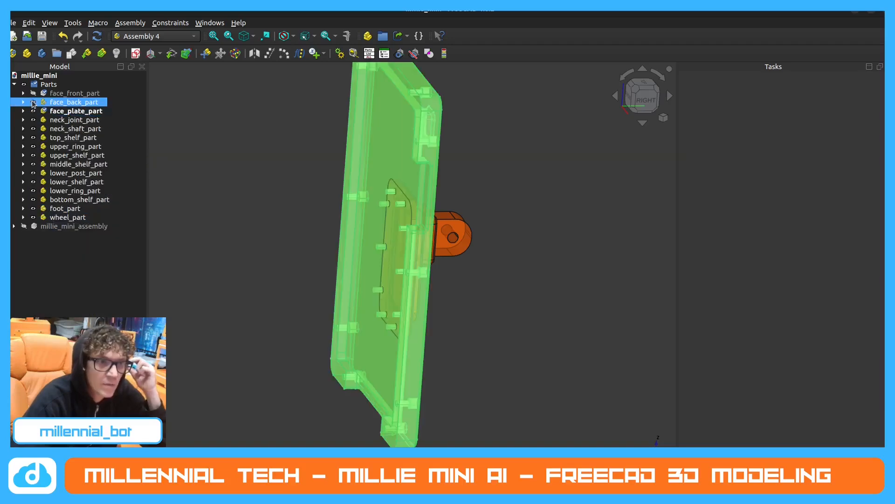
Hide face_plate_part and neck_joint_part so the hole pattern on the back of the face is unobstructed.
middle_drag(229, 177, 385, 257)
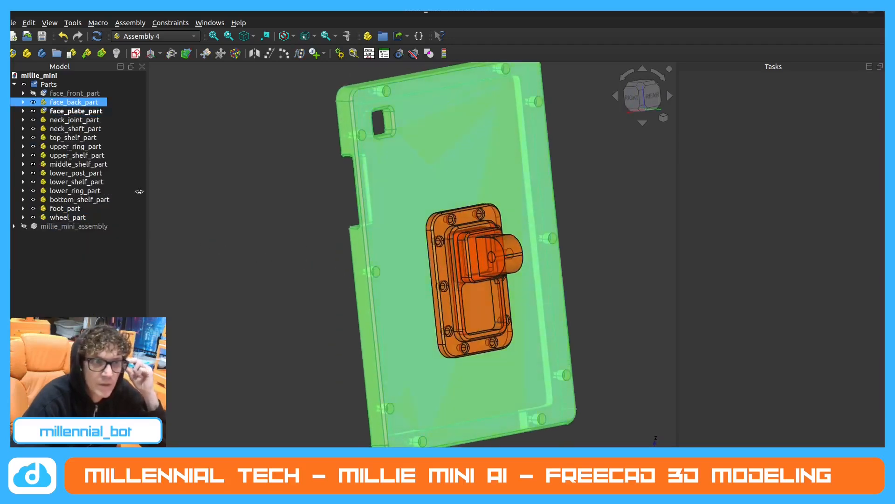
click(33, 111)
click(33, 112)
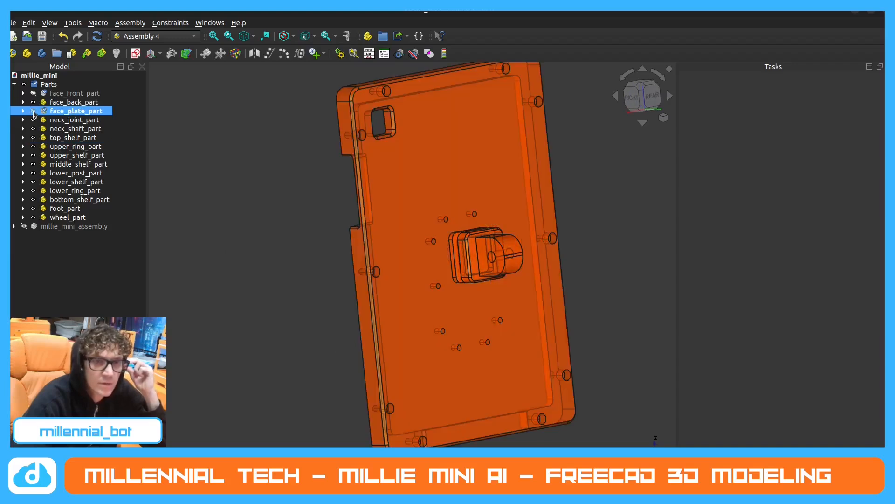
click(33, 120)
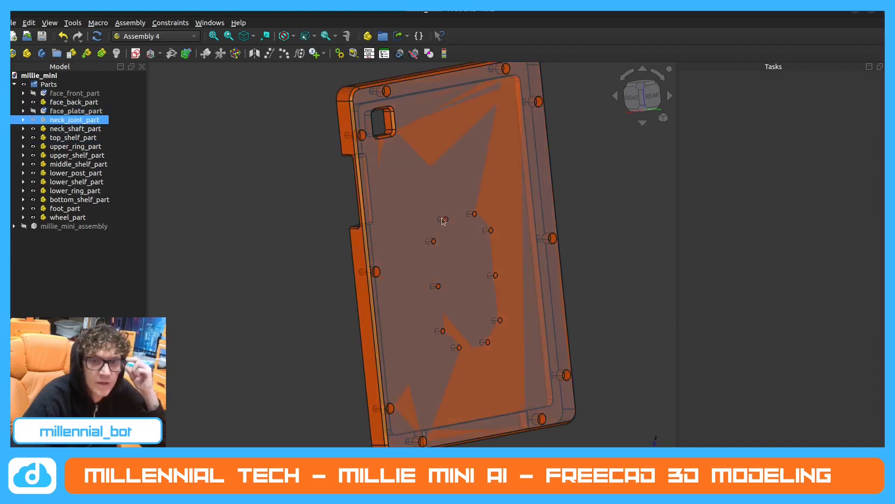
Create a local coordinate system named LCS_face_back_hole in neck_joint_part.
click(24, 120)
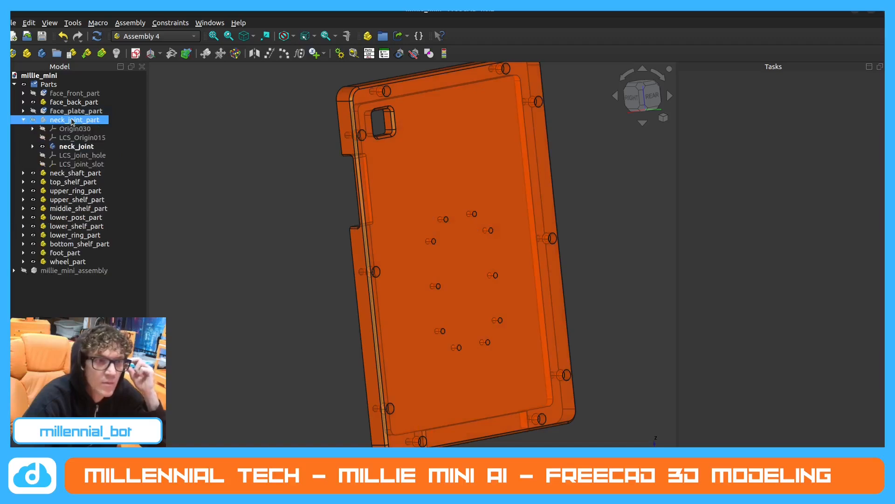
click(151, 53)
key(End)
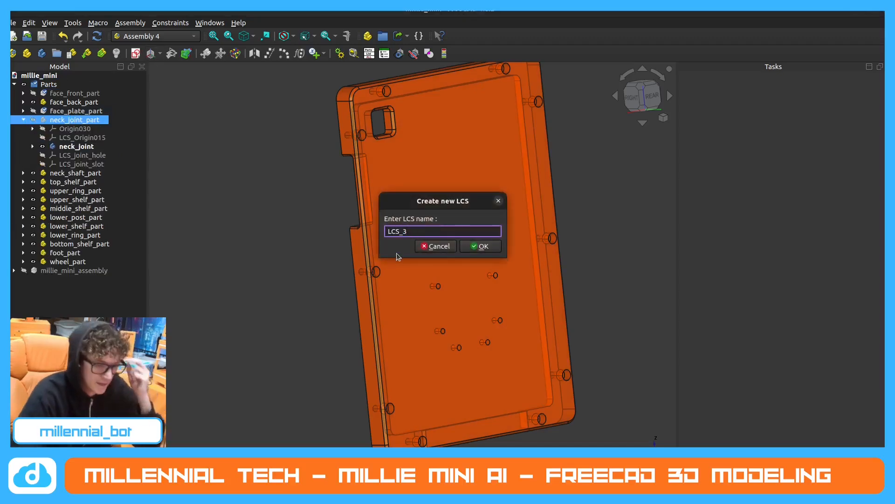
key(BackSpace)
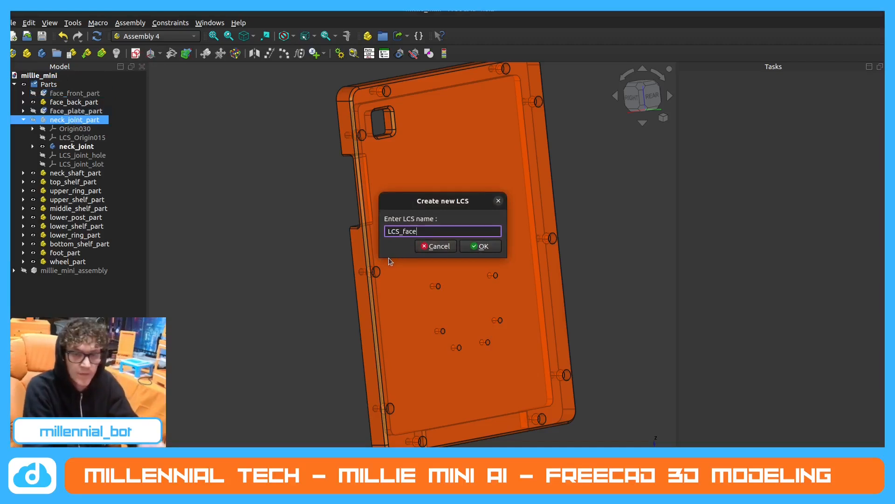
text(face)
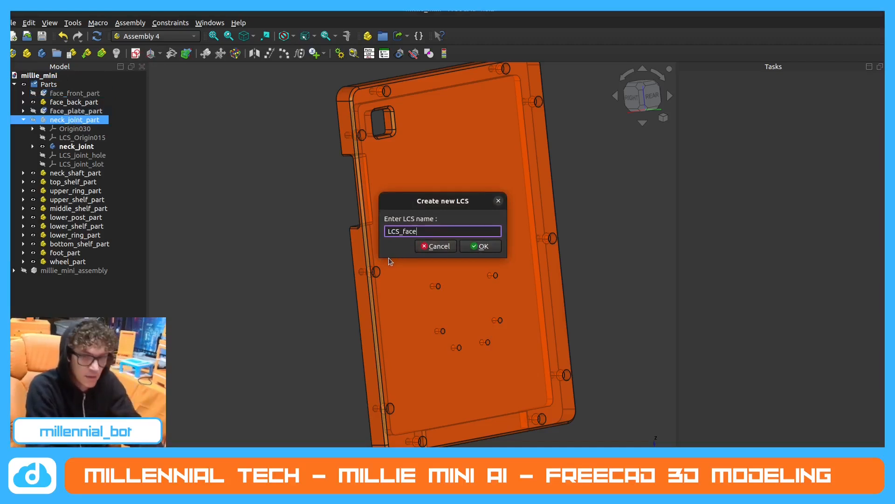
text(_ba)
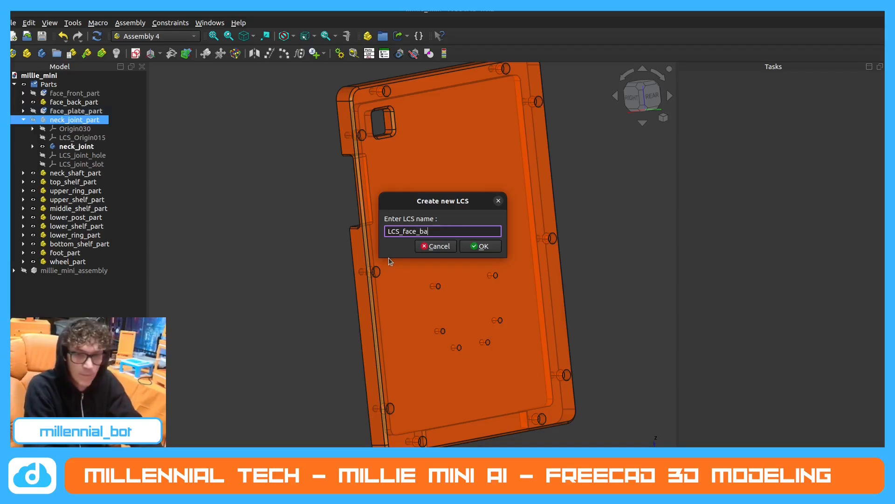
text(ck)
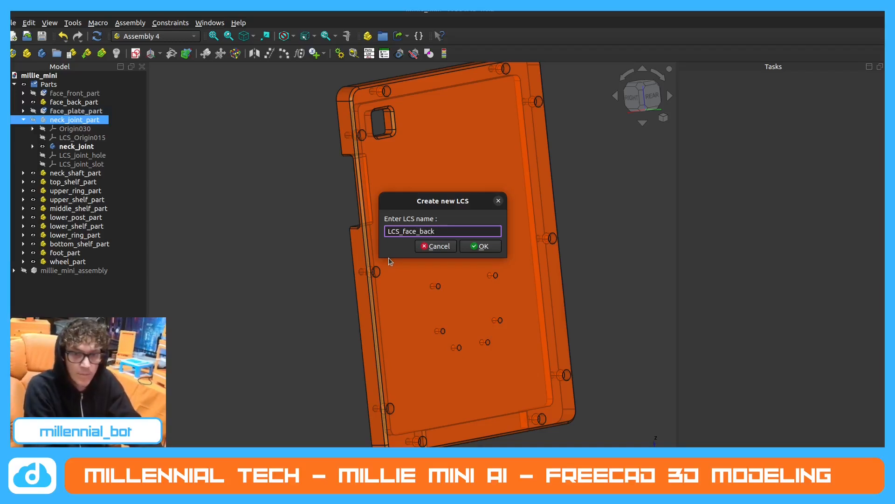
text(_hole)
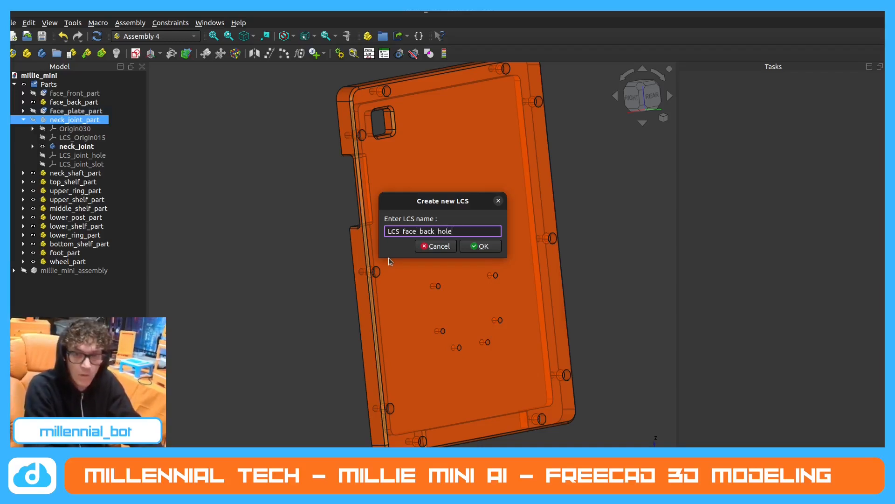
key(Return)
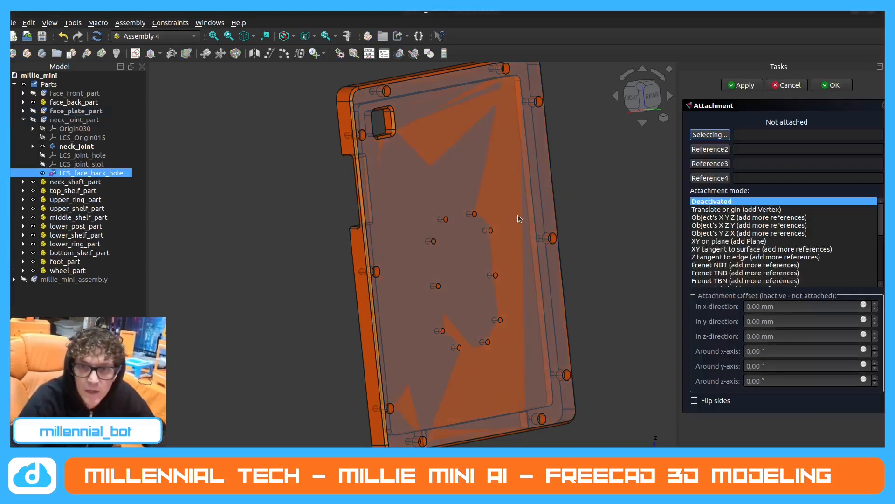
Attach LCS_face_back_hole in Concentric mode to the upper-left hole edge of face_back_part's inner hole pattern, and reopen its attachment parameters.
click(447, 221)
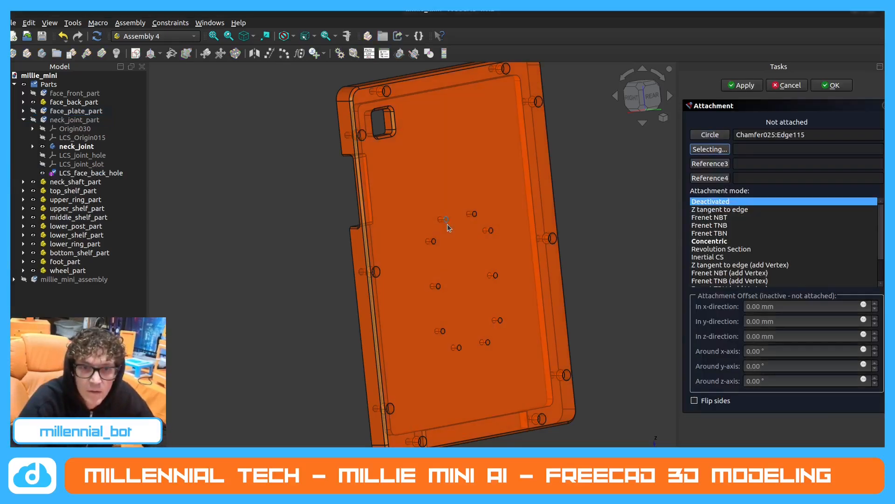
click(718, 241)
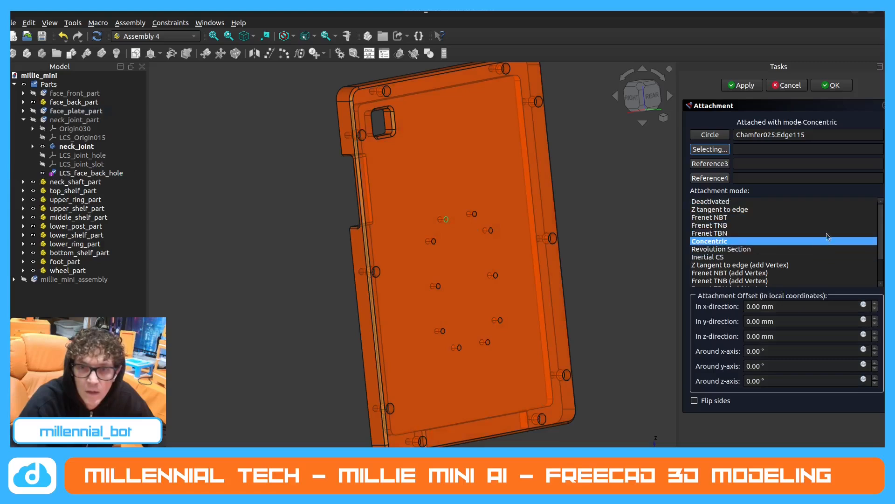
click(833, 85)
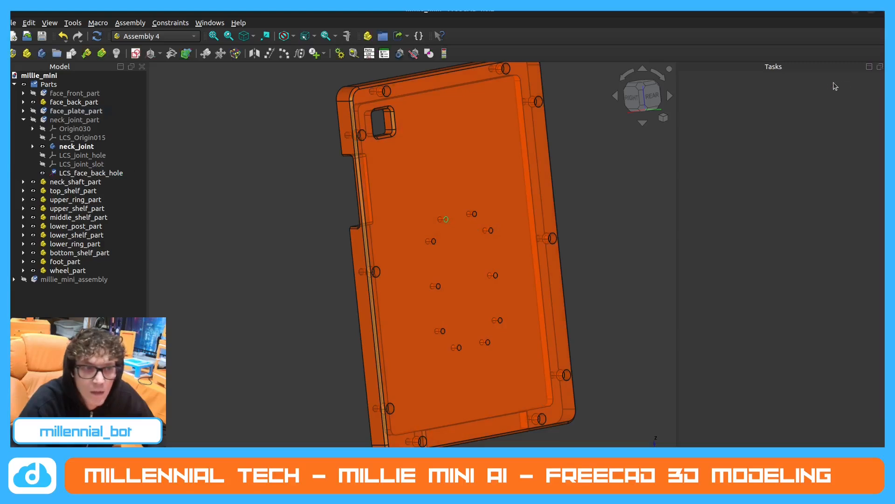
double_click(118, 173)
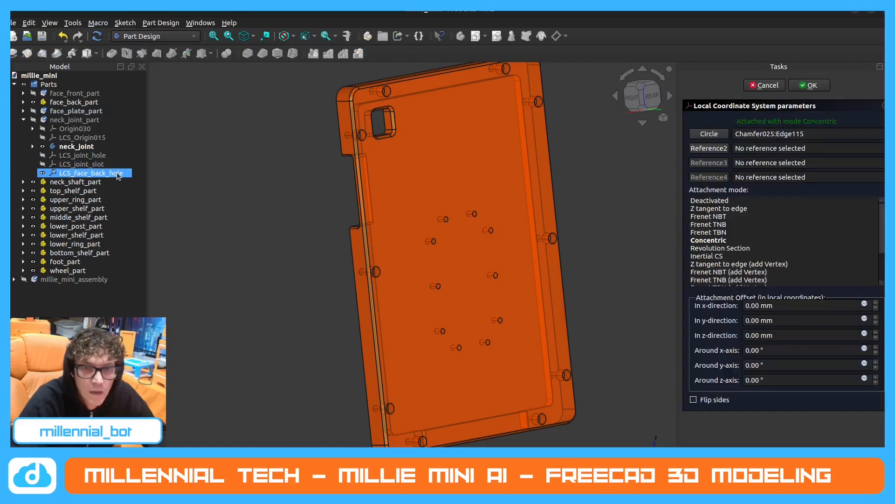
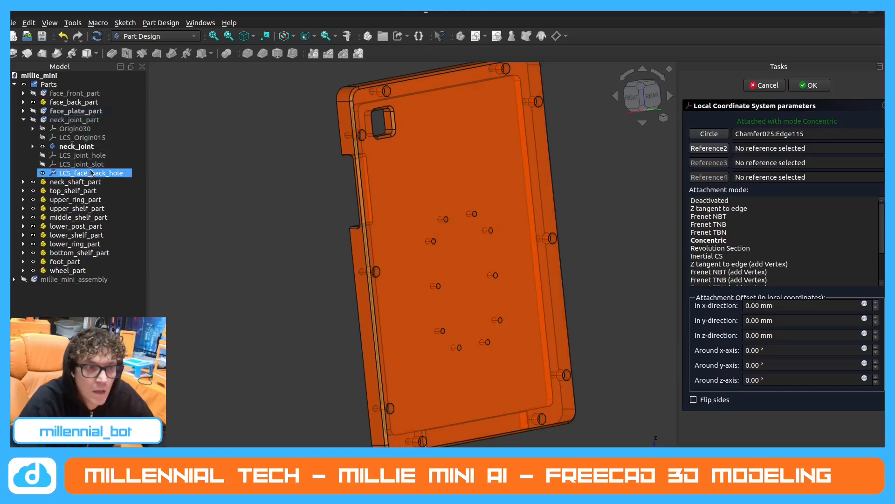
Cancel the open attachment parameters, delete LCS_face_back_hole from neck_joint_part, and collapse that part in the model tree.
click(769, 85)
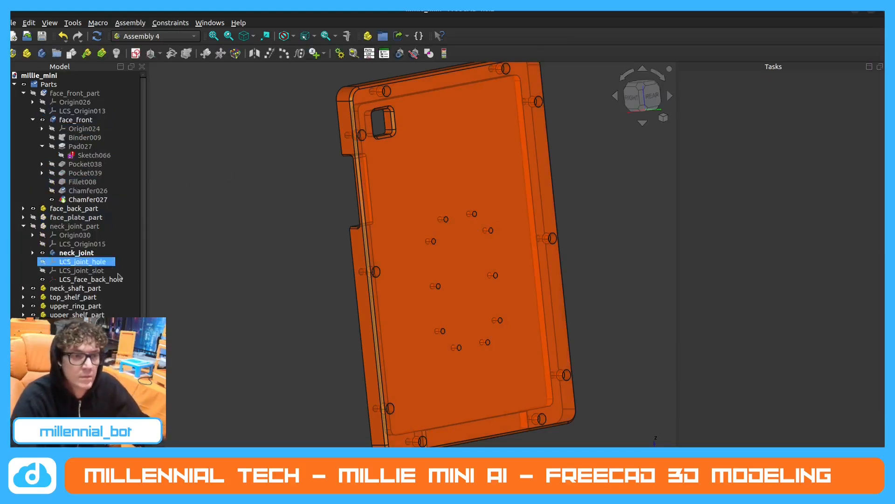
key(Delete)
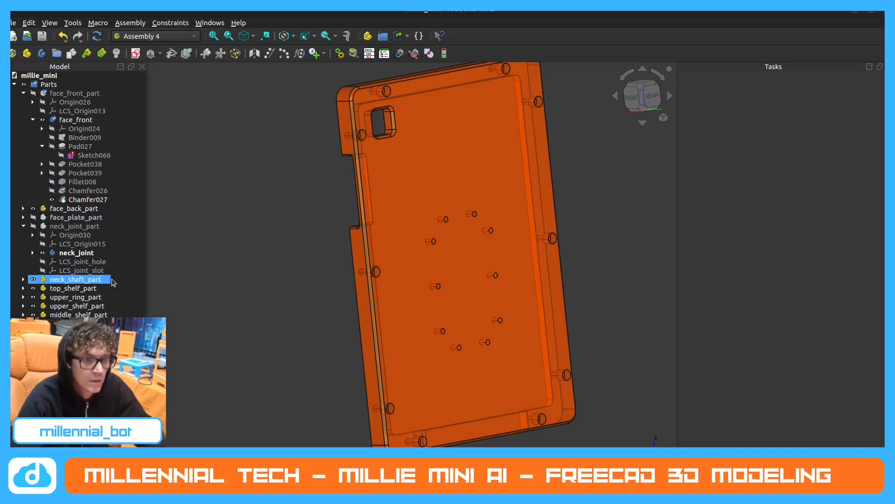
click(114, 235)
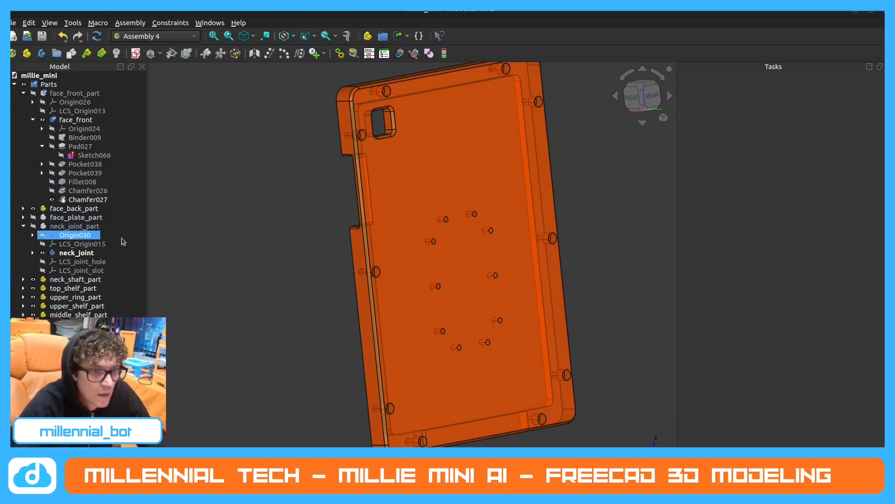
click(23, 227)
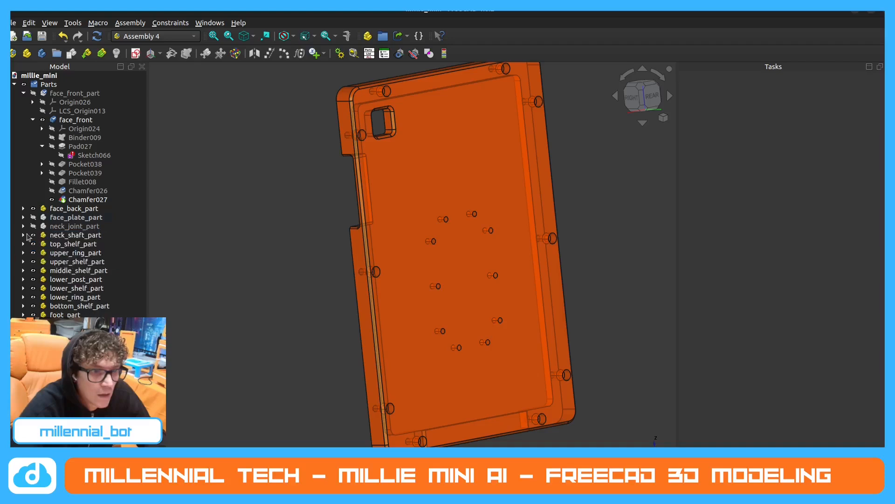
Create a local coordinate system named LCS_face_back_hole in face_back_part.
click(83, 227)
double_click(60, 209)
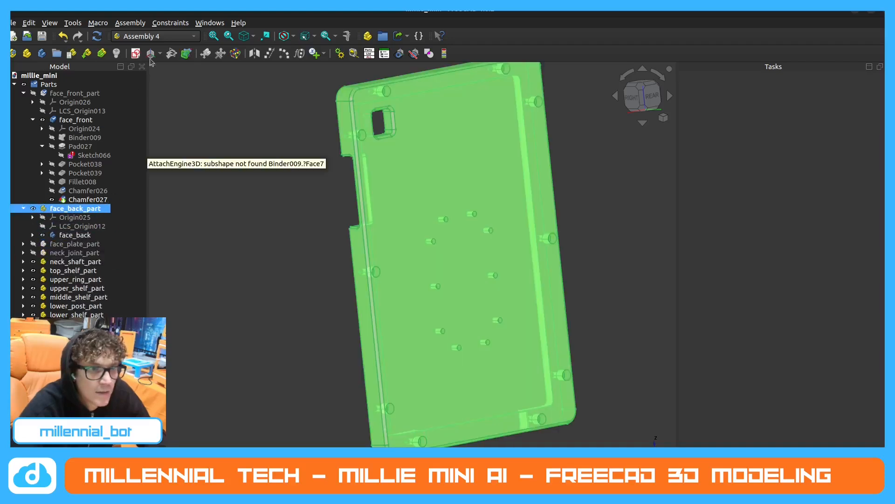
click(135, 53)
key(End)
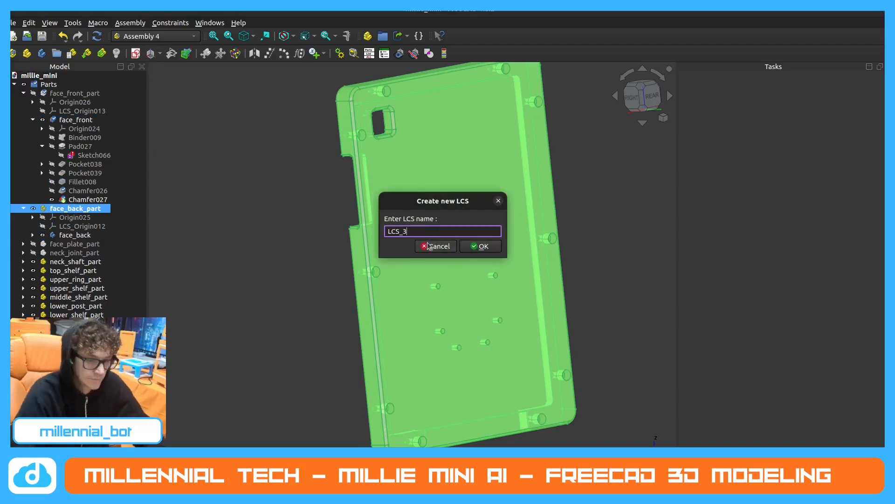
key(BackSpace)
text(fqace_back_hole)
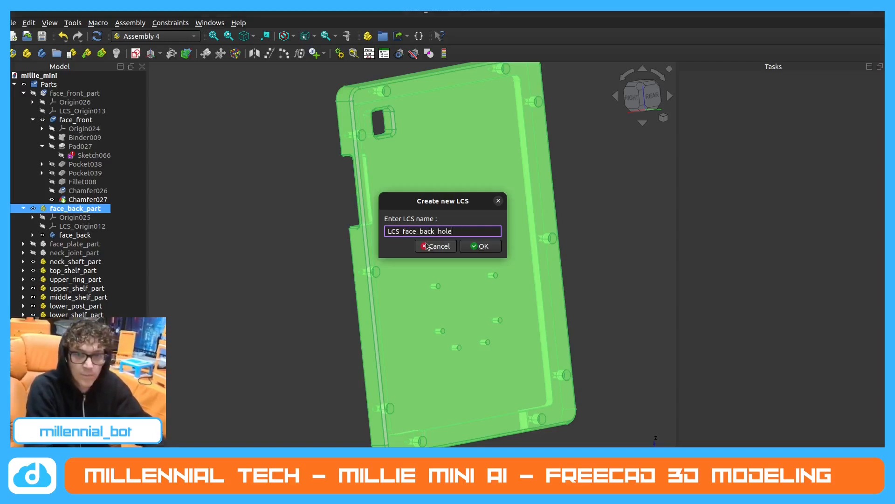
key(Return)
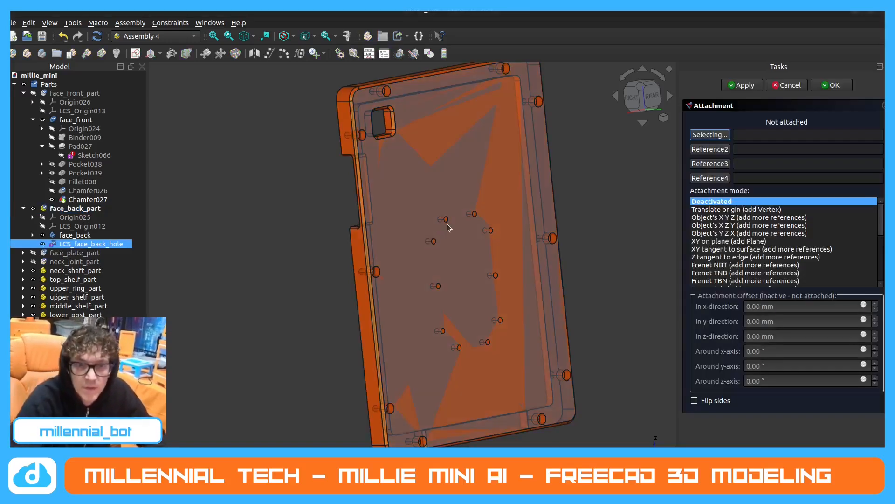
Attach LCS_face_back_hole in Concentric mode to the upper-left hole edge of face_back_part's inner hole pattern.
click(446, 219)
click(709, 241)
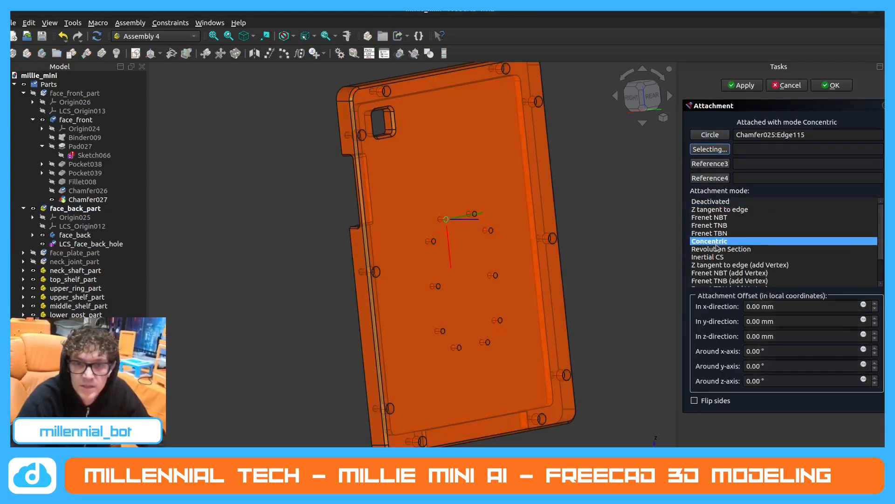
click(830, 87)
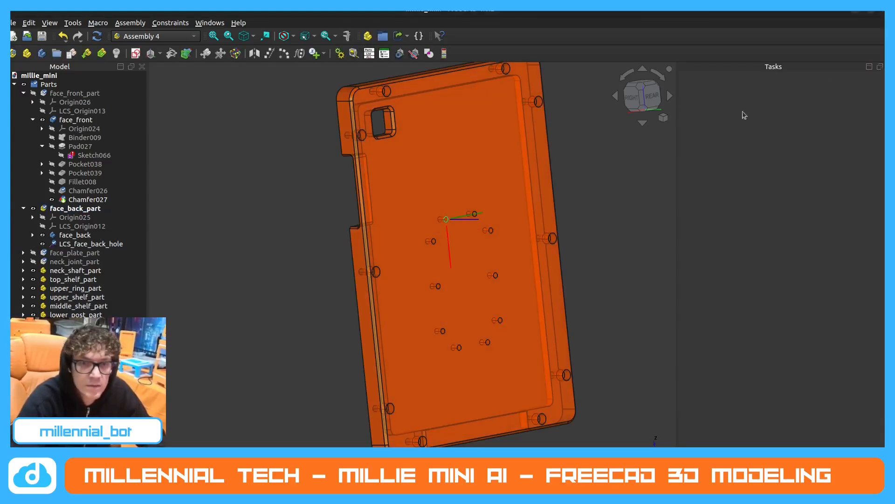
Hide LCS_face_back_hole and collapse face_back_part in the model tree.
click(49, 244)
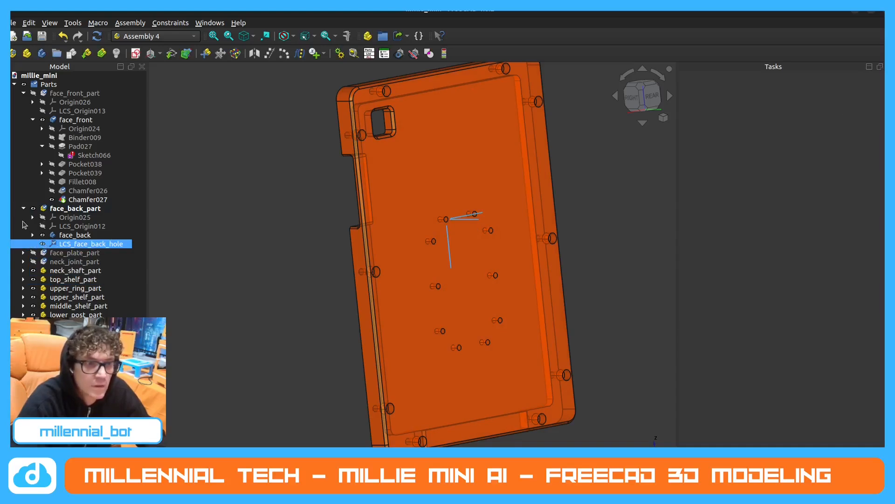
middle_drag(457, 245, 478, 279)
click(42, 244)
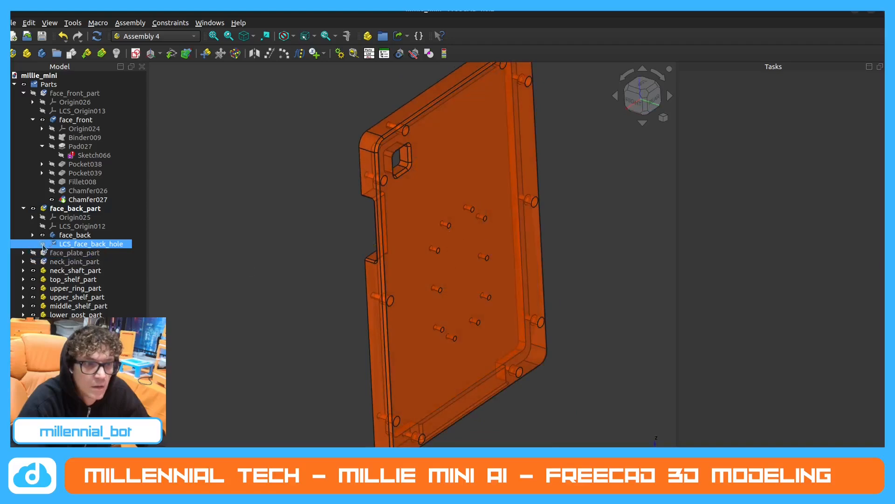
click(304, 291)
click(23, 209)
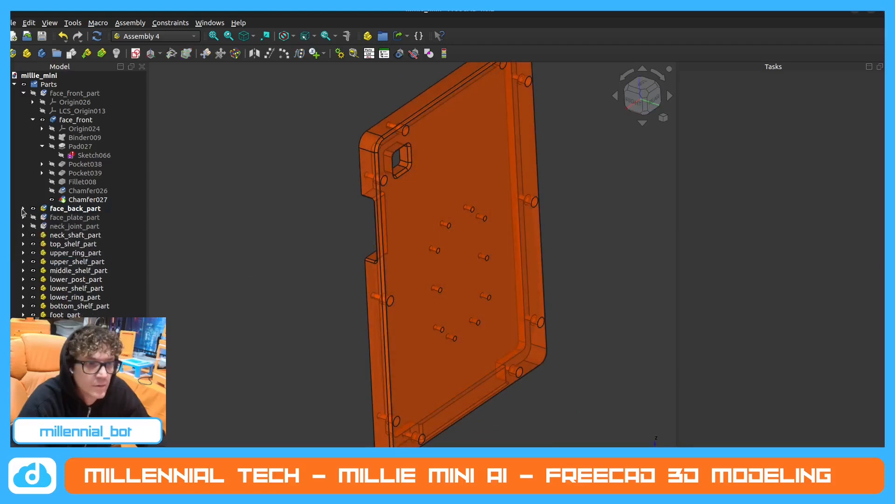
Collapse face_front_part and show it temporarily to examine how it meets face_back_part along the slotted side edge.
click(29, 93)
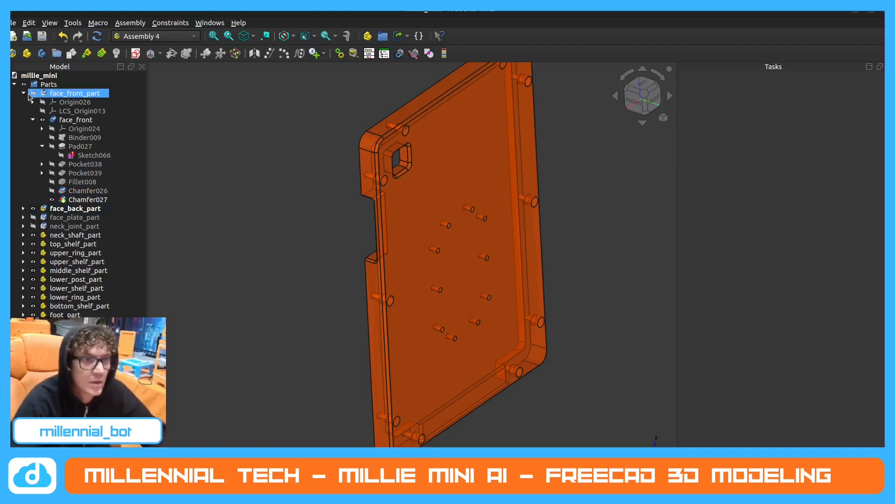
click(23, 93)
click(34, 93)
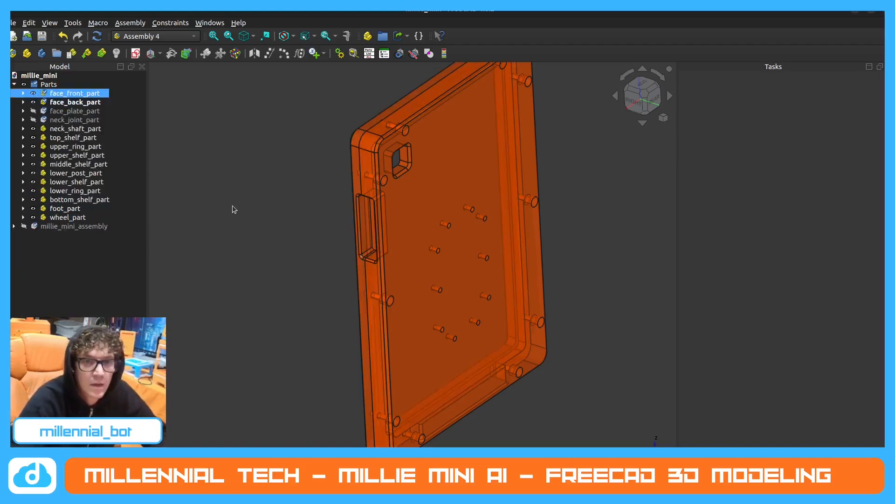
click(326, 249)
middle_drag(329, 250, 346, 243)
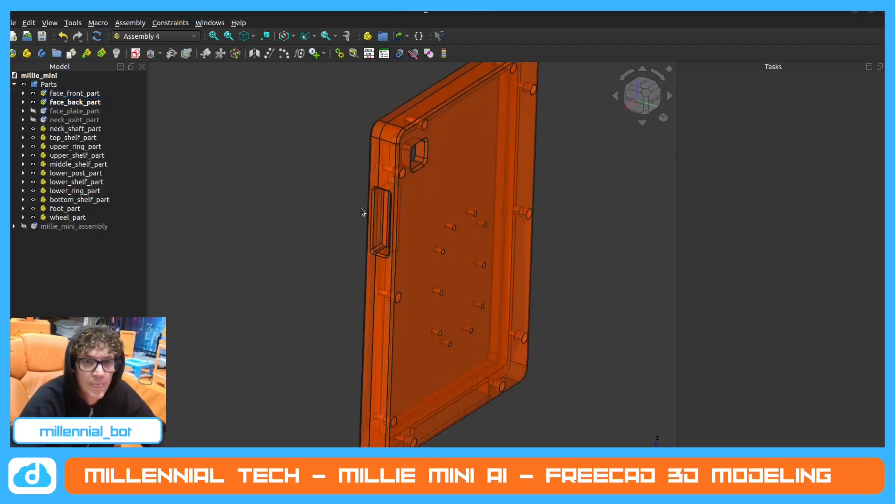
scroll(387, 177, up, 2)
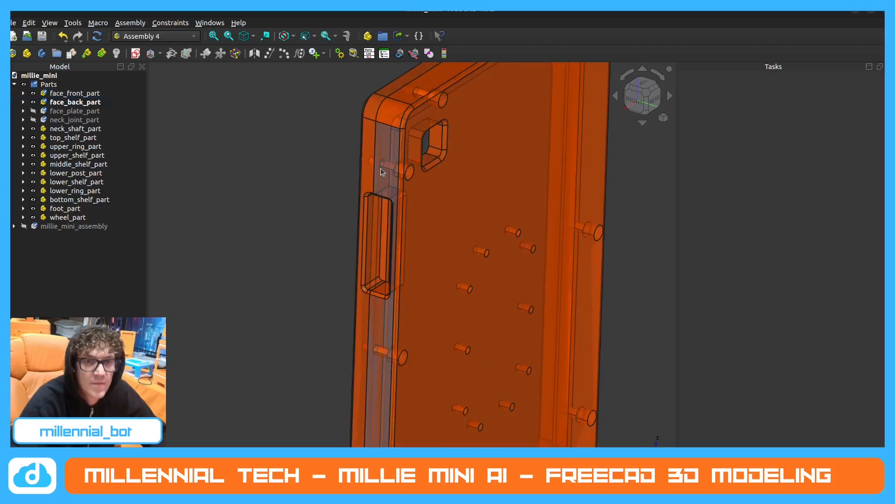
mouse_move(382, 168)
middle_down()
mouse_move(480, 202)
mouse_move(533, 196)
mouse_move(404, 198)
mouse_move(376, 174)
middle_up()
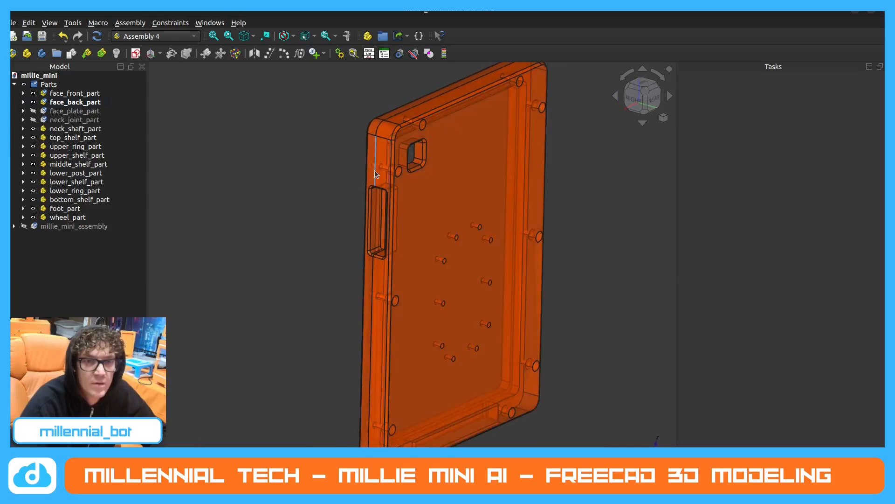
click(34, 92)
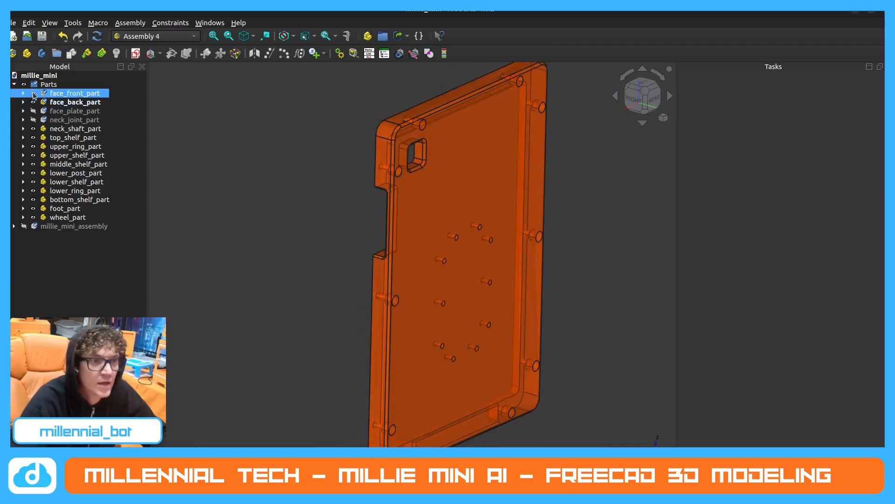
Create a second local coordinate system named LCS_face_back_hole2 in face_back_part, with the part's front side in view.
middle_drag(360, 220, 312, 233)
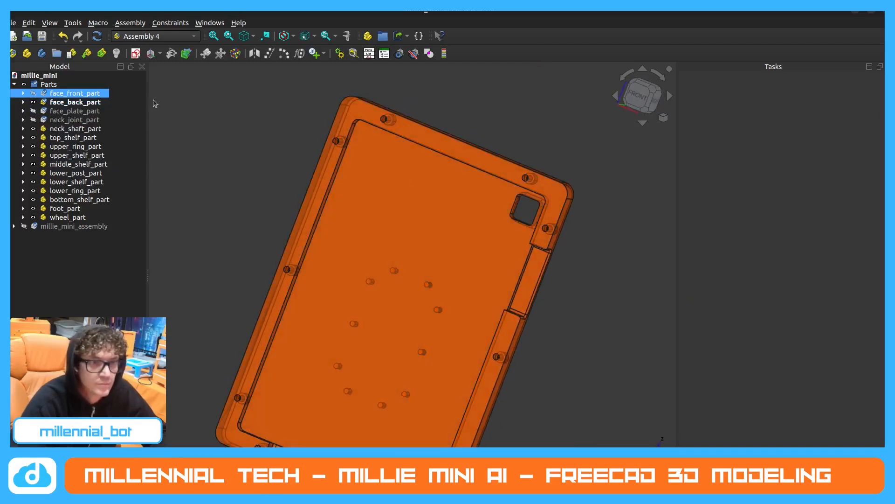
ctrl+click(79, 103)
click(80, 105)
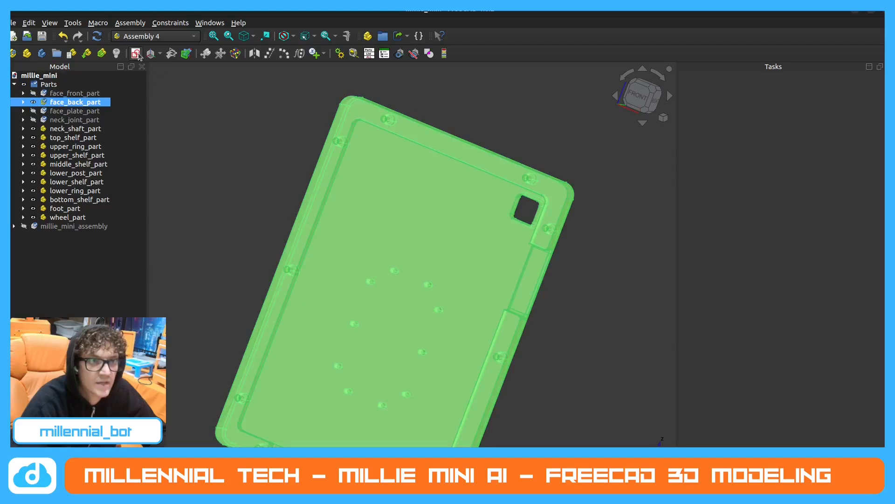
click(150, 54)
click(445, 233)
key(BackSpace)
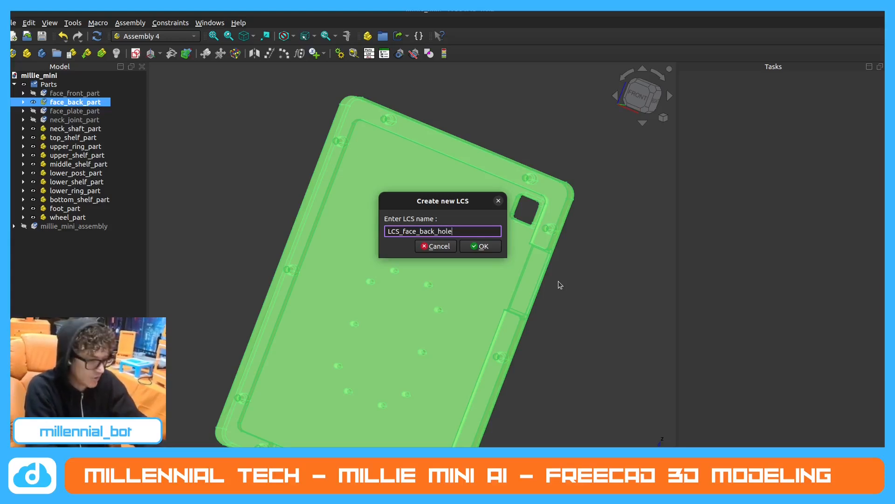
key(Return)
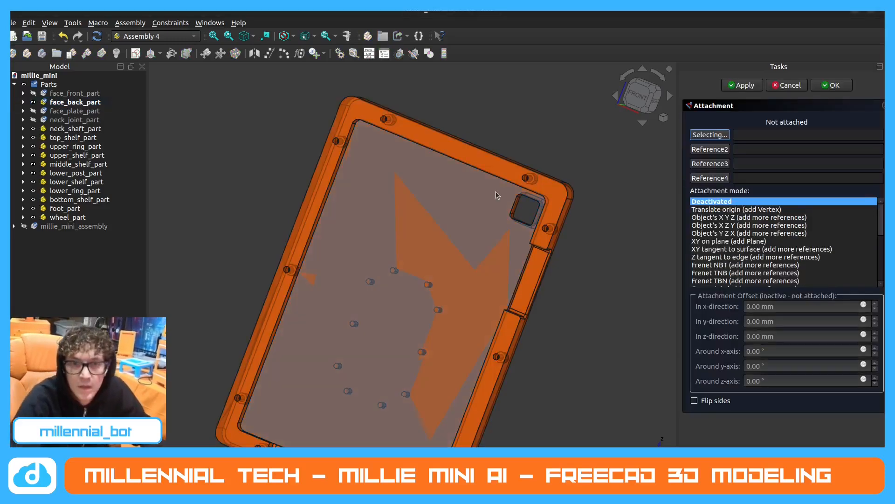
Attach LCS_face_back_hole2 in Concentric mode to the top rim hole nearest the square cutout, hide it, and collapse face_back_part.
click(525, 180)
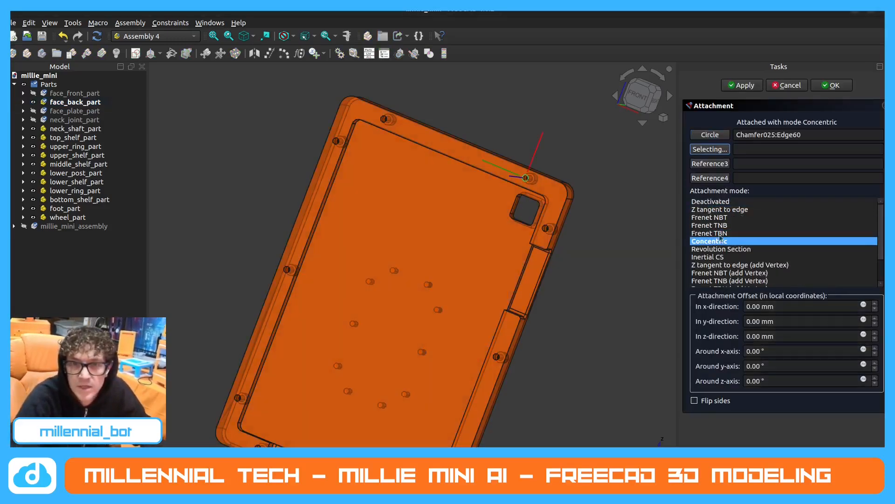
click(825, 86)
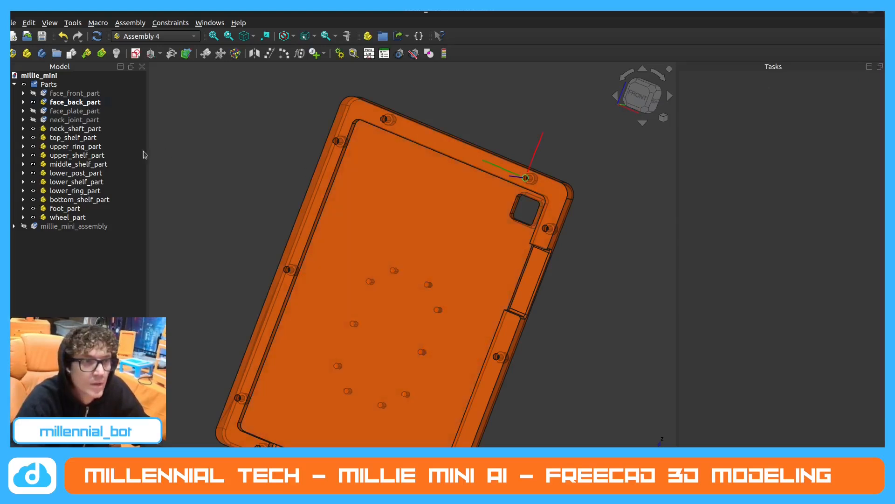
click(24, 103)
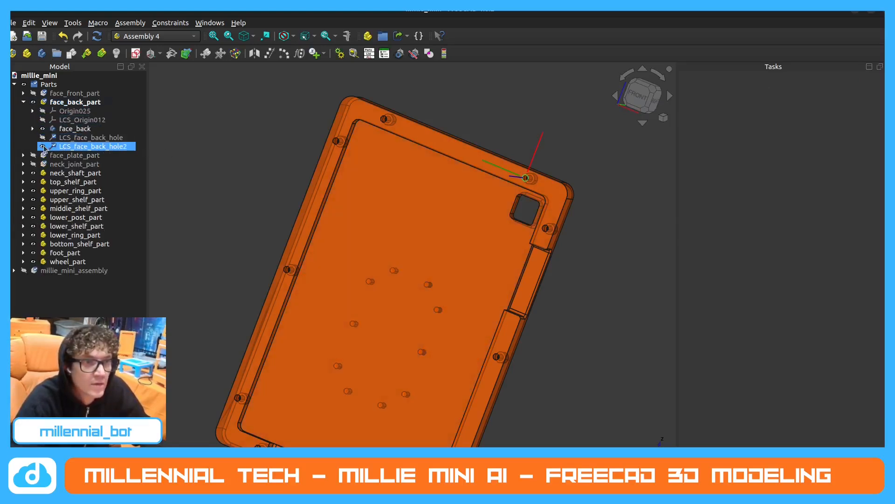
click(43, 146)
click(24, 102)
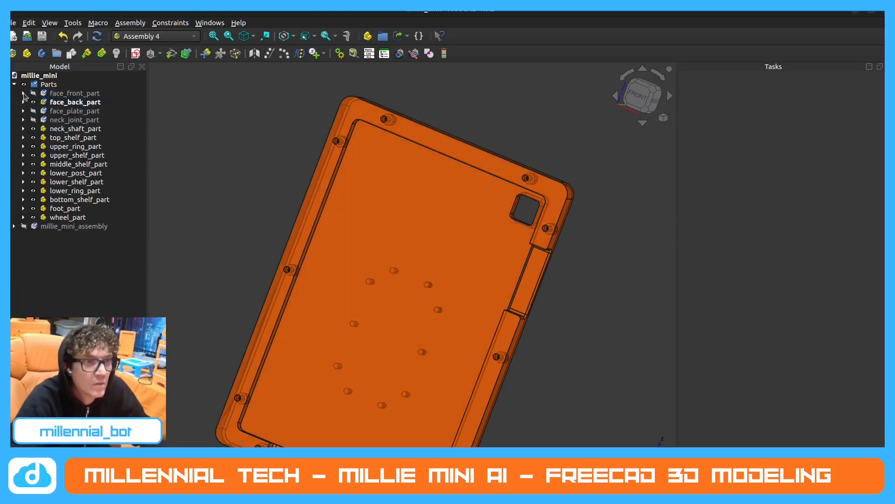
Show face_front_part and hide face_back_part so the rim holes on the back of the front frame are exposed.
click(24, 94)
click(38, 94)
click(24, 93)
click(32, 94)
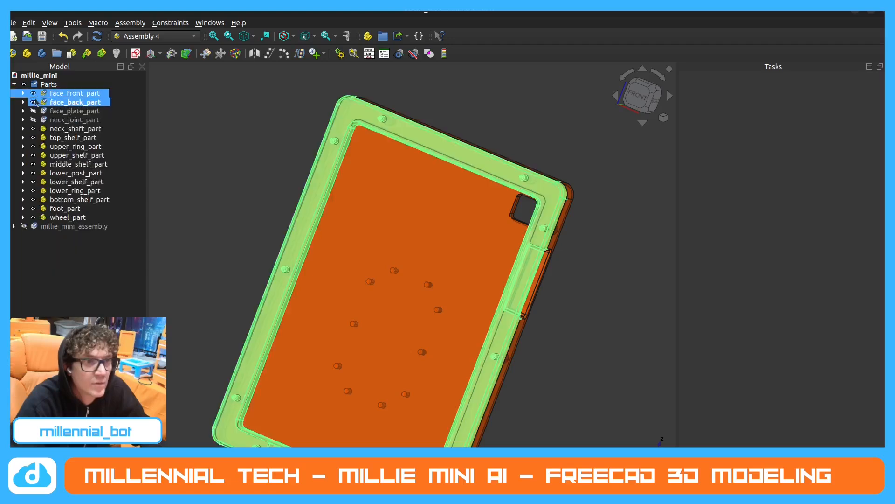
click(32, 102)
middle_drag(433, 175, 501, 219)
scroll(566, 125, up, 6)
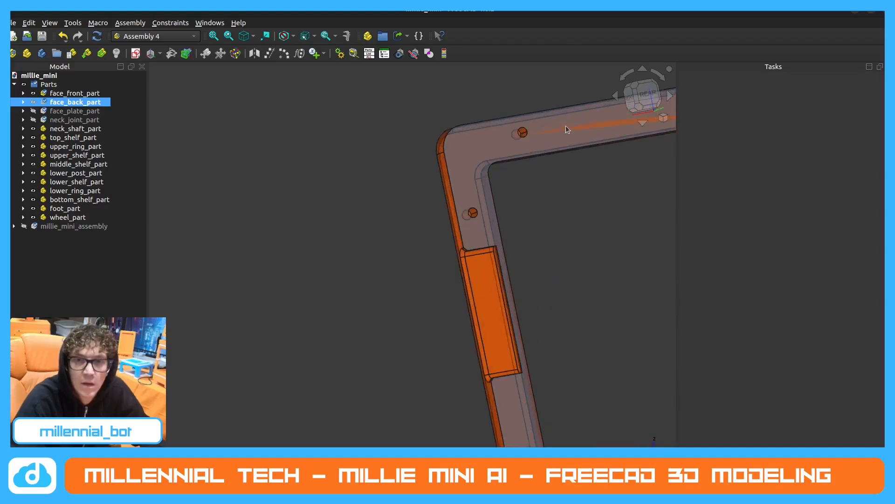
scroll(312, 143, down, 3)
scroll(477, 152, up, 1)
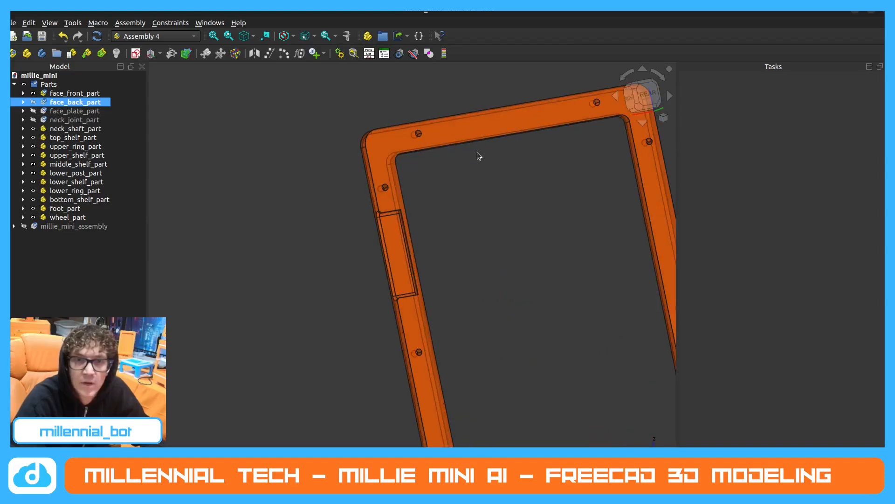
Create a local coordinate system named LCS_face_front_hole in face_front_part.
double_click(86, 94)
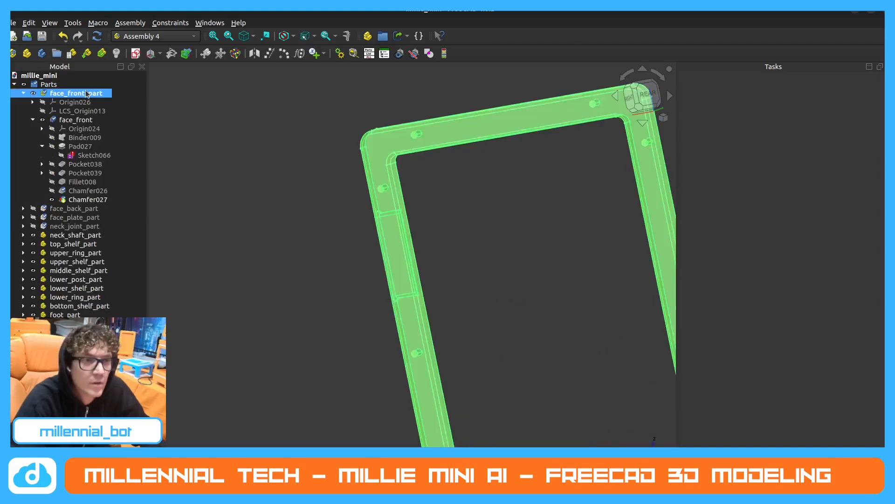
click(156, 54)
text(LCS_)
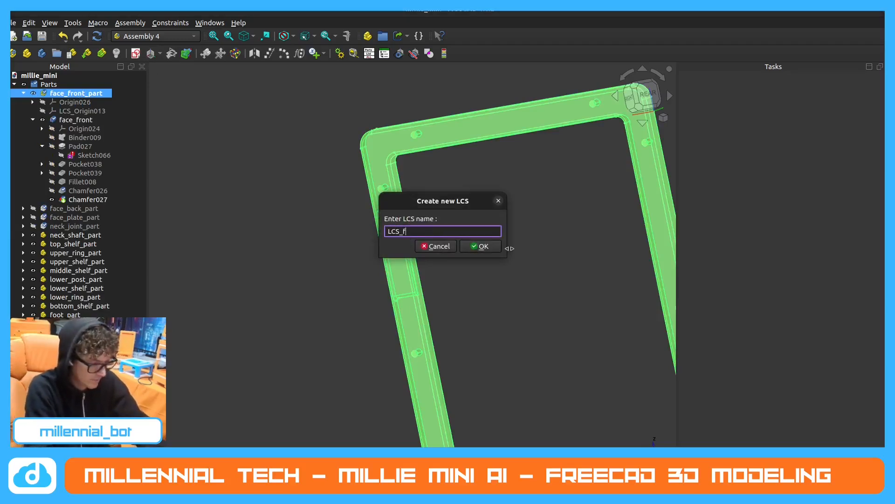
text(face_front_hole)
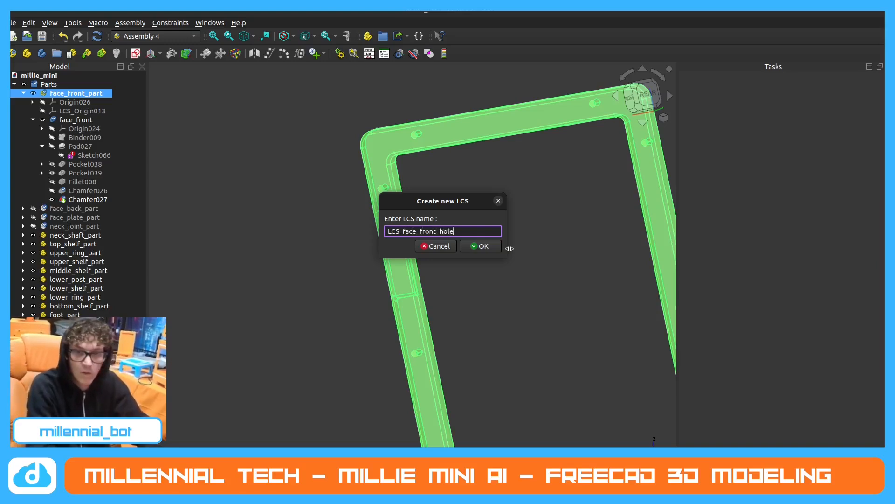
key(Return)
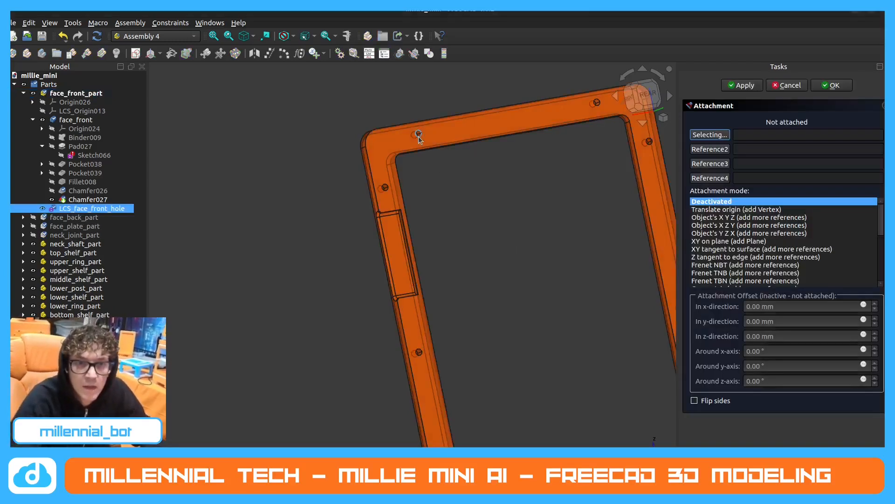
Attach LCS_face_front_hole in Concentric mode to the top rim hole nearest the rectangular recess, hide it, and collapse face_front_part.
click(419, 136)
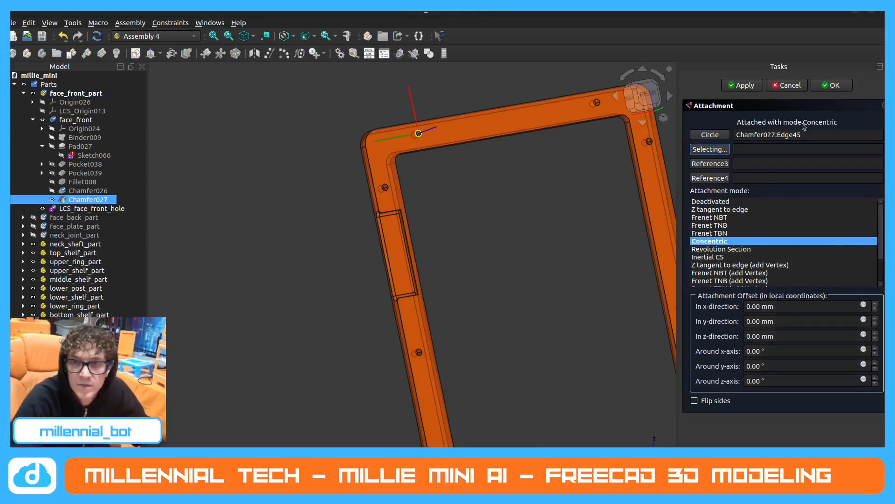
click(830, 84)
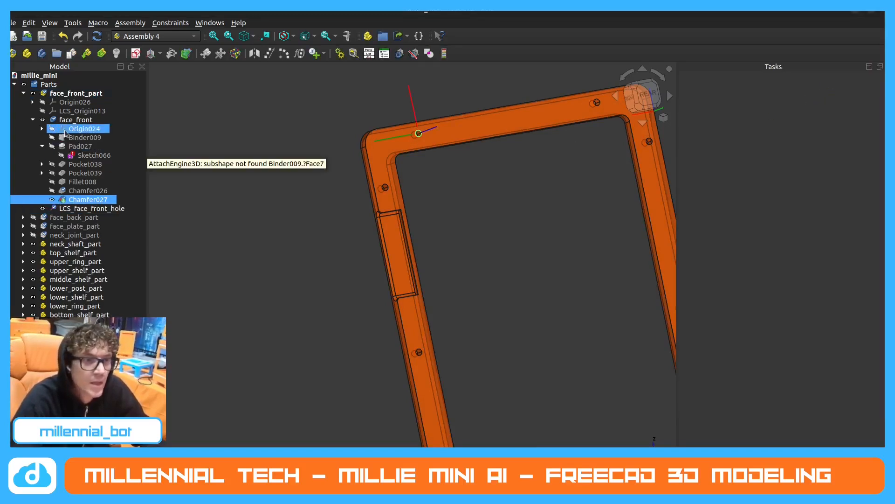
click(42, 209)
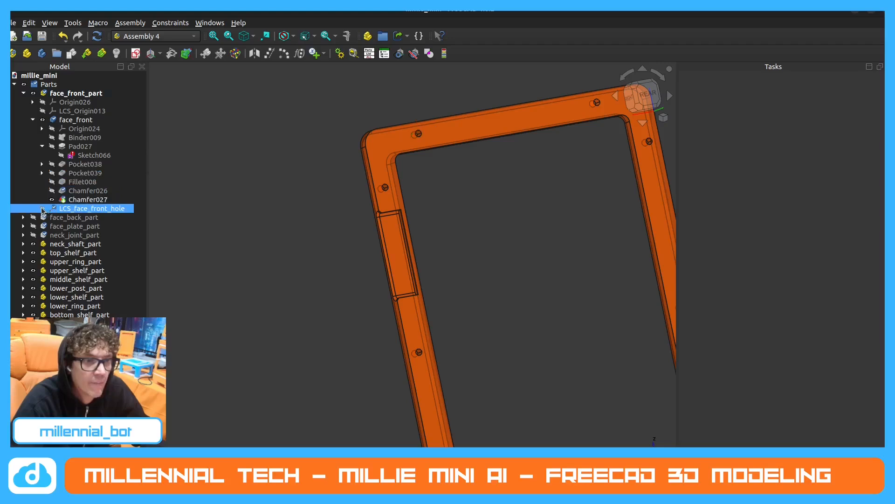
click(33, 120)
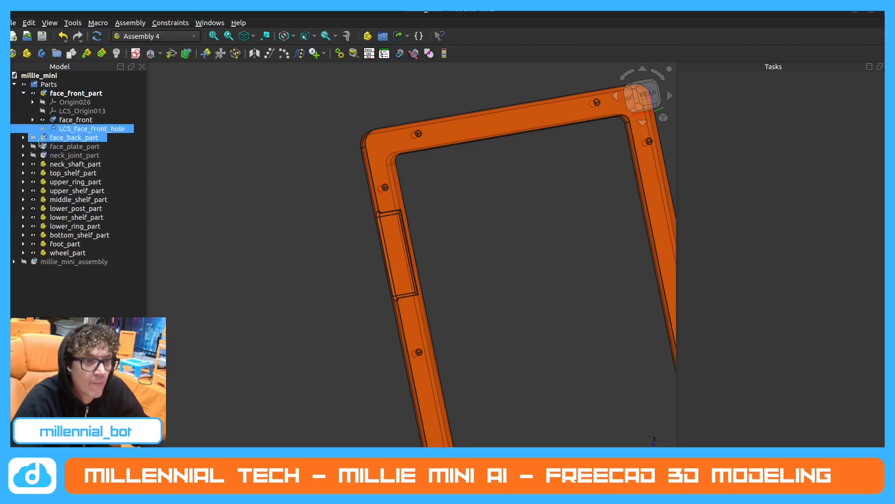
click(22, 93)
Hide the Parts group, show millie_mini_assembly, and list the assembly's components in the tree with Parts collapsed.
click(24, 84)
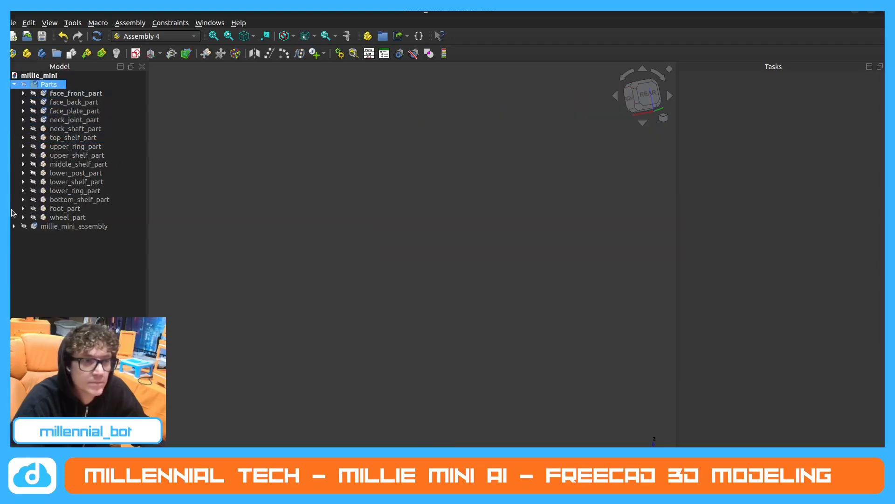
click(24, 226)
scroll(362, 338, up, 2)
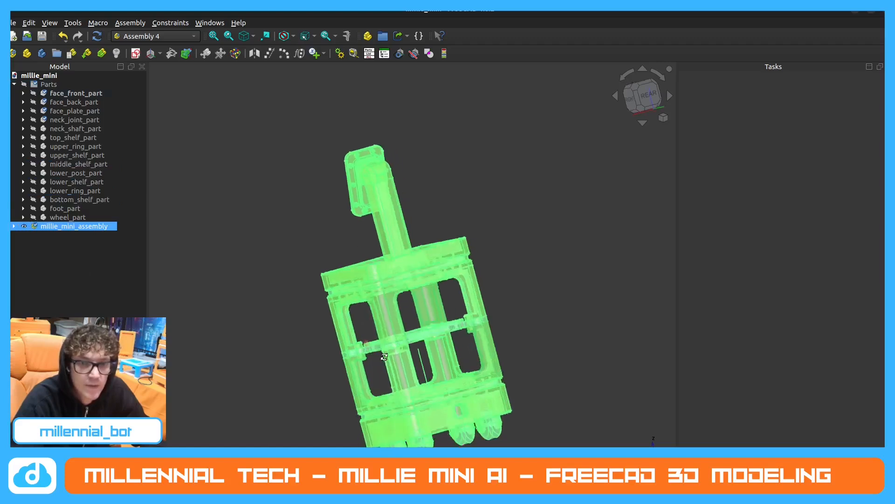
middle_drag(363, 338, 312, 373)
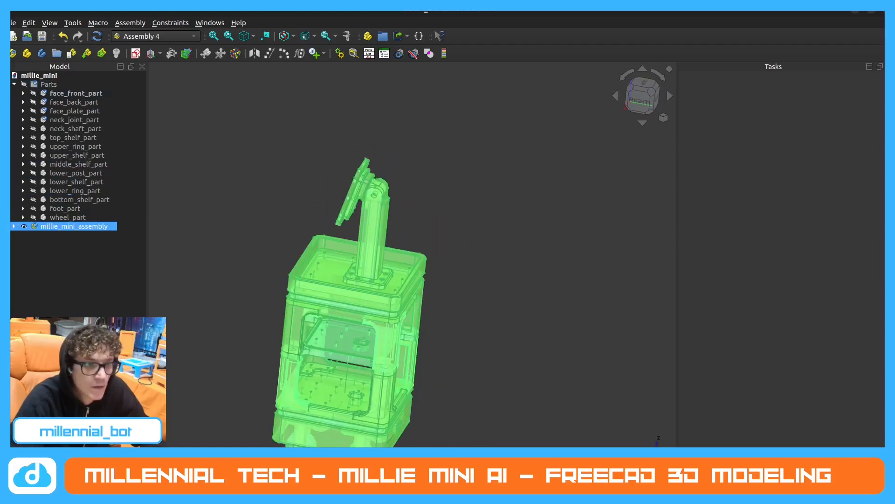
click(13, 226)
click(14, 84)
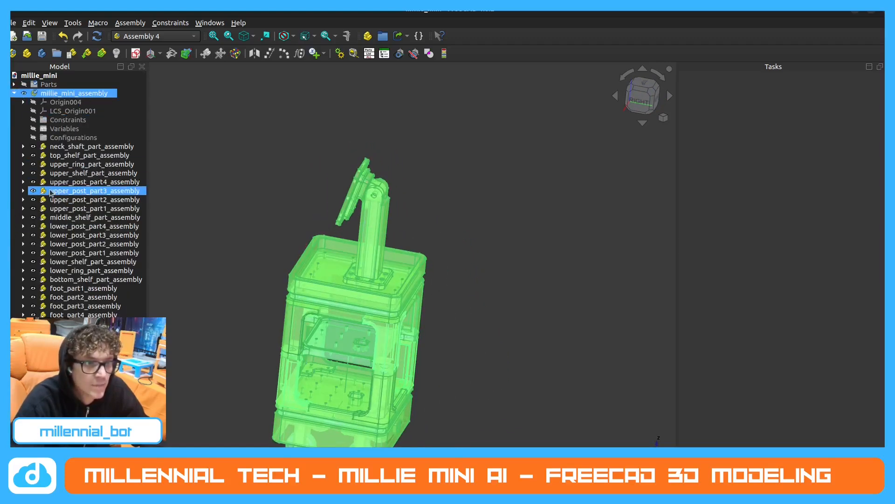
key(Escape)
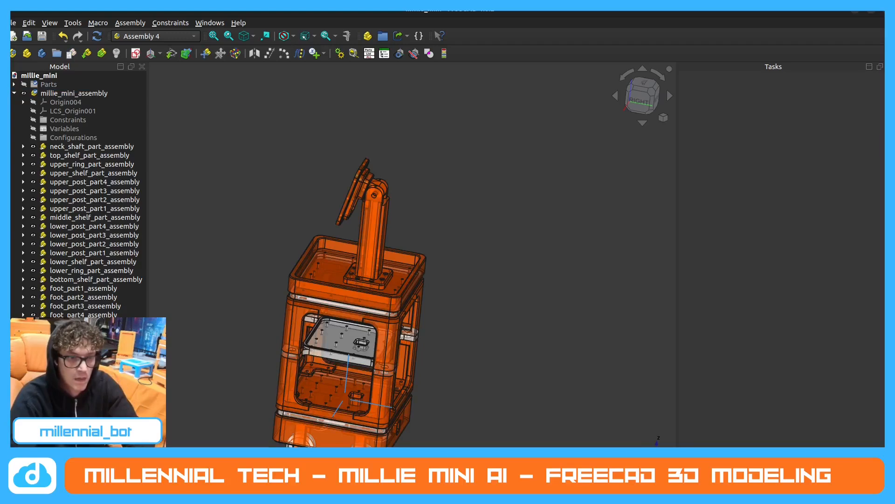
scroll(79, 186, down, 2)
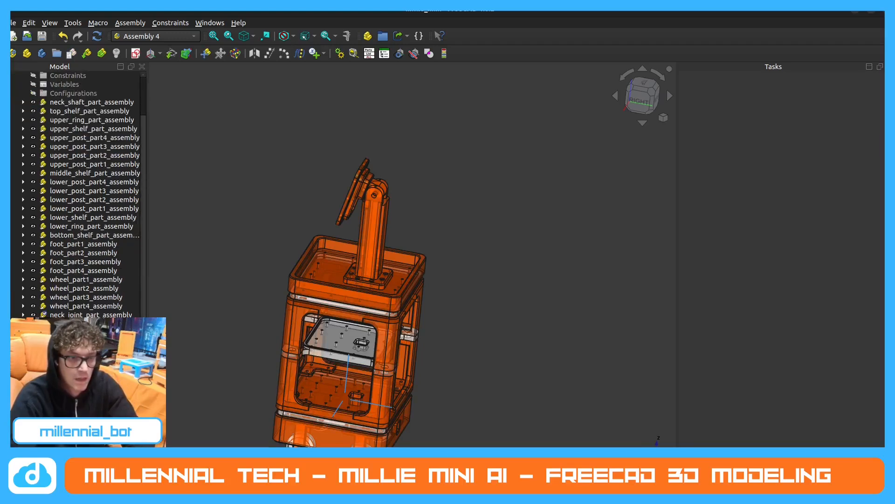
scroll(78, 195, up, 2)
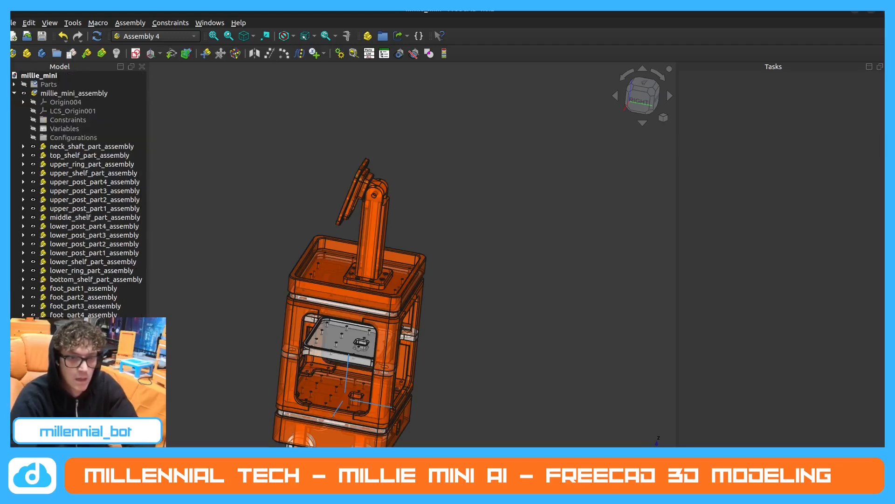
Inspect from the side how the face sits on the neck joint in millie_mini_assembly, with Parts collapsed in the tree.
right_click(82, 394)
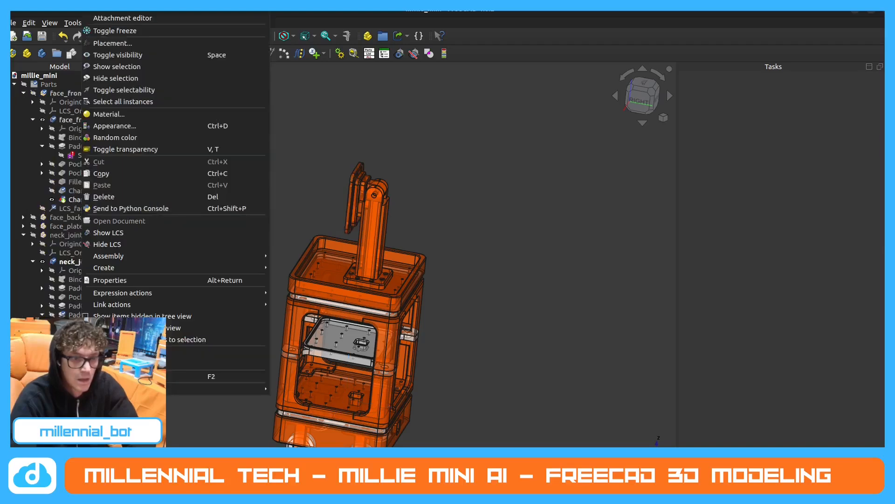
click(37, 146)
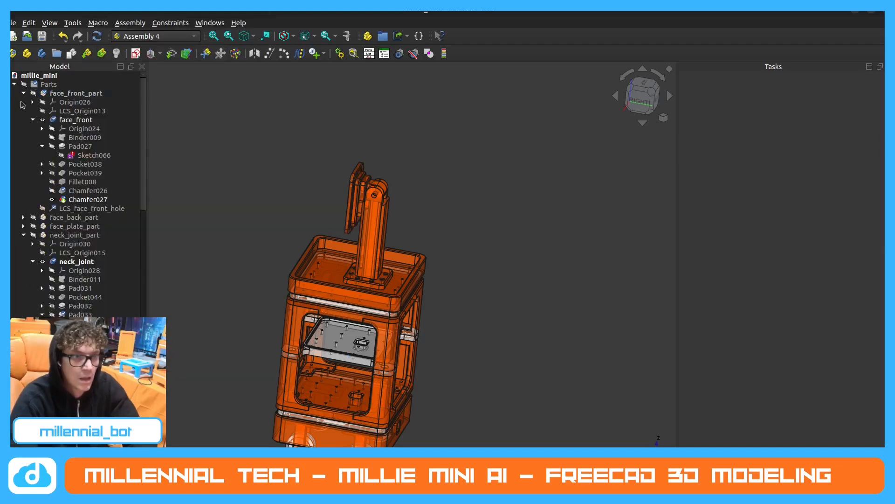
click(14, 84)
click(14, 94)
click(14, 94)
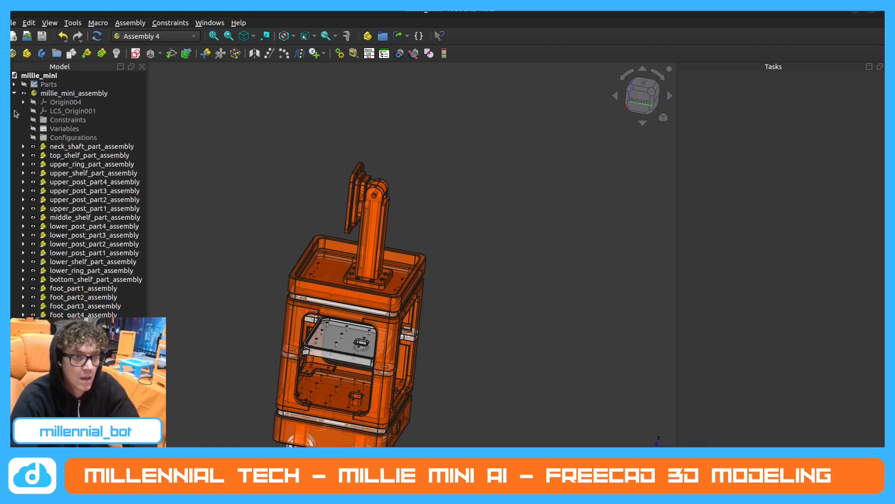
click(82, 333)
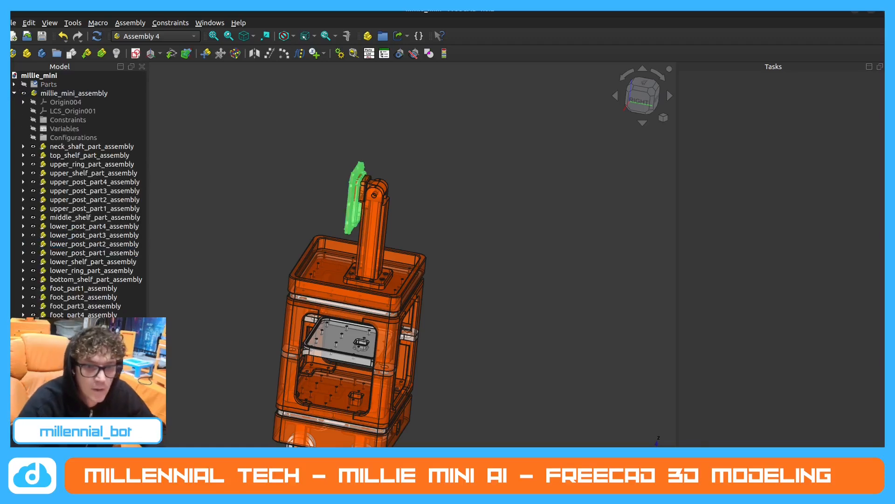
middle_drag(366, 198, 379, 222)
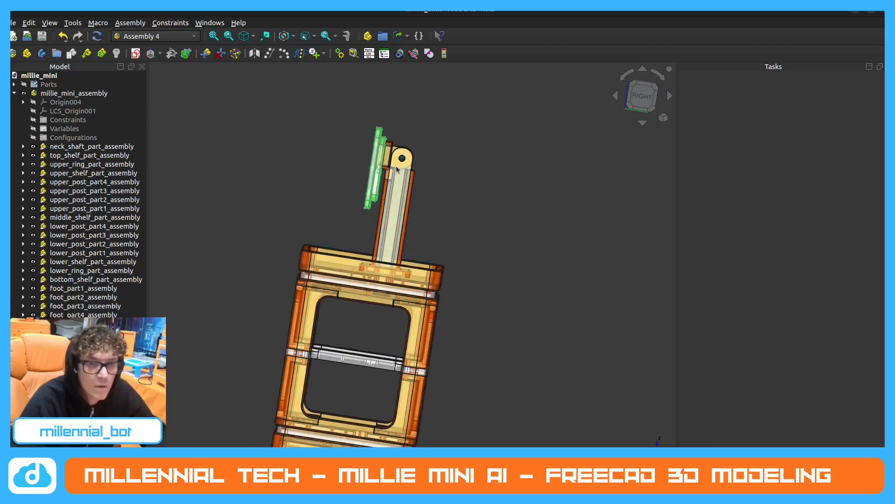
middle_drag(400, 175, 410, 196)
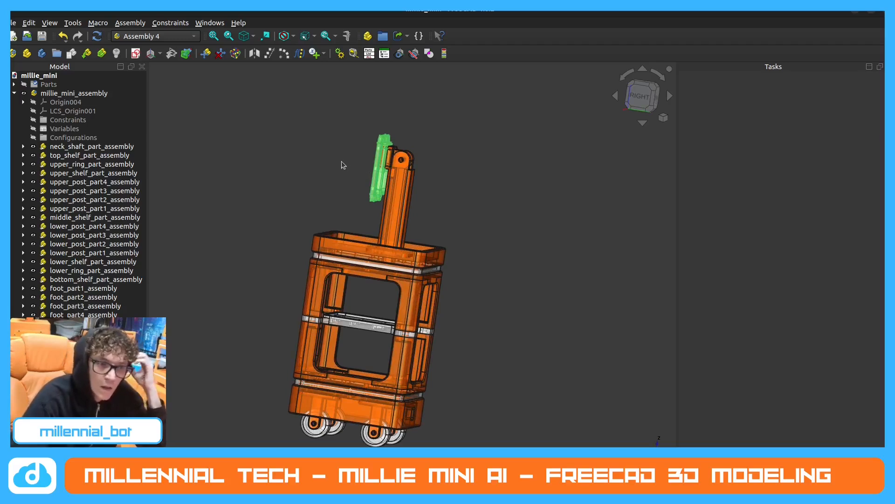
drag(367, 166, 377, 179)
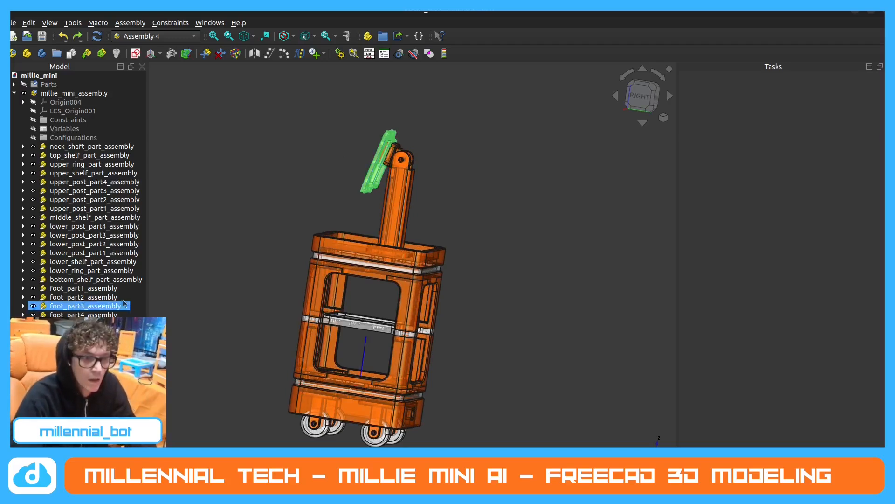
click(84, 333)
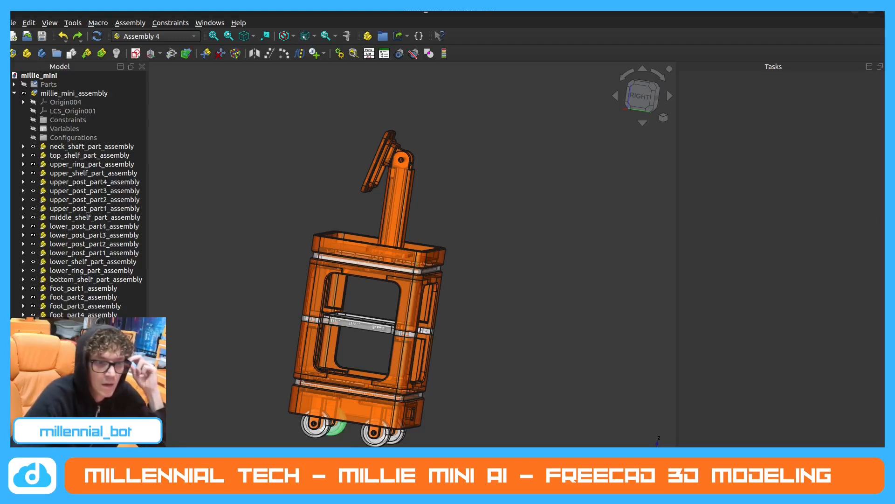
Reopen millie_mini.FCStd from the recent files and bring the whole robot into view.
key(super+d)
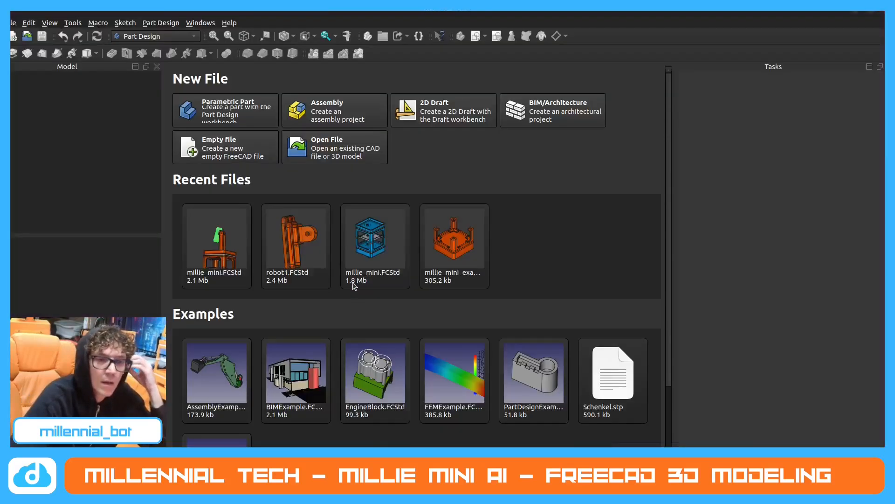
click(355, 286)
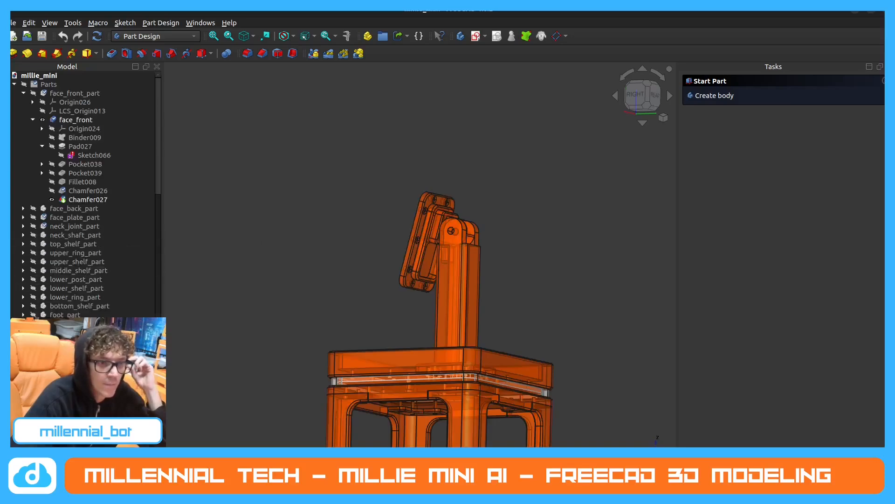
scroll(360, 251, down, 3)
middle_drag(306, 262, 339, 280)
scroll(375, 247, down, 1)
middle_drag(374, 249, 447, 275)
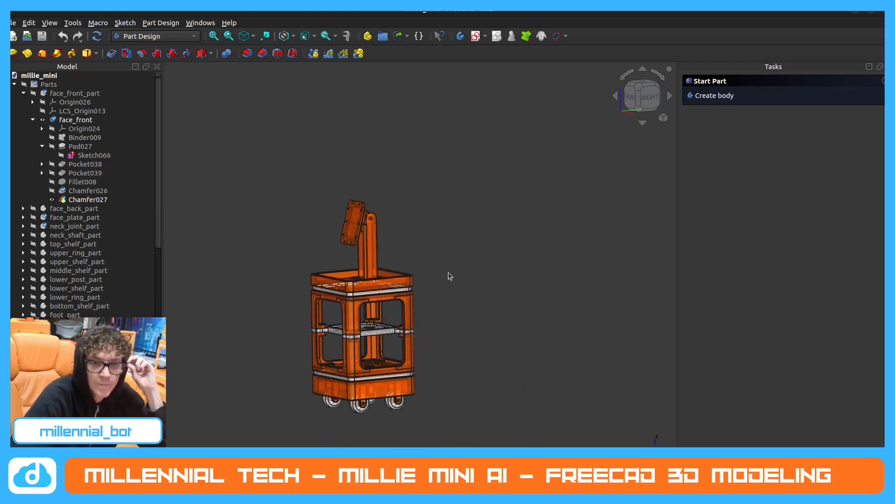
scroll(419, 287, down, 3)
scroll(419, 292, up, 1)
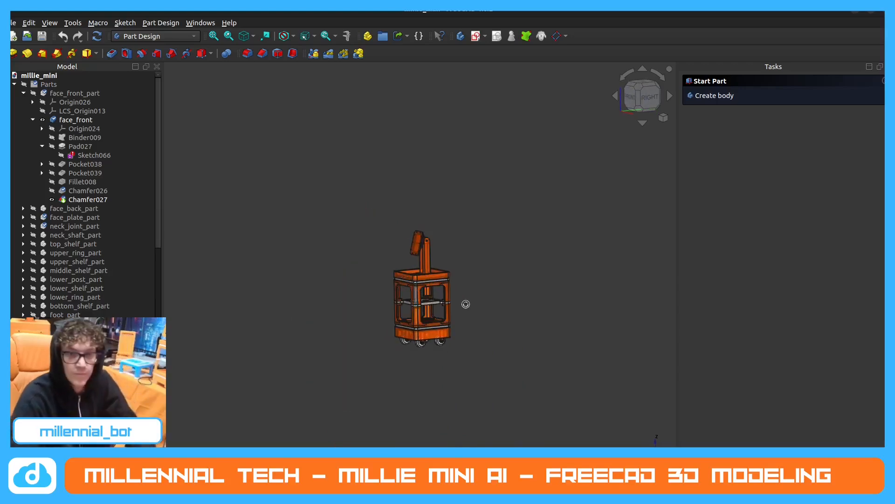
Move neck_joint_part_assembly directly above neck_shaft_part_assembly in the model tree, with the robot seen from its right side.
click(74, 120)
click(14, 84)
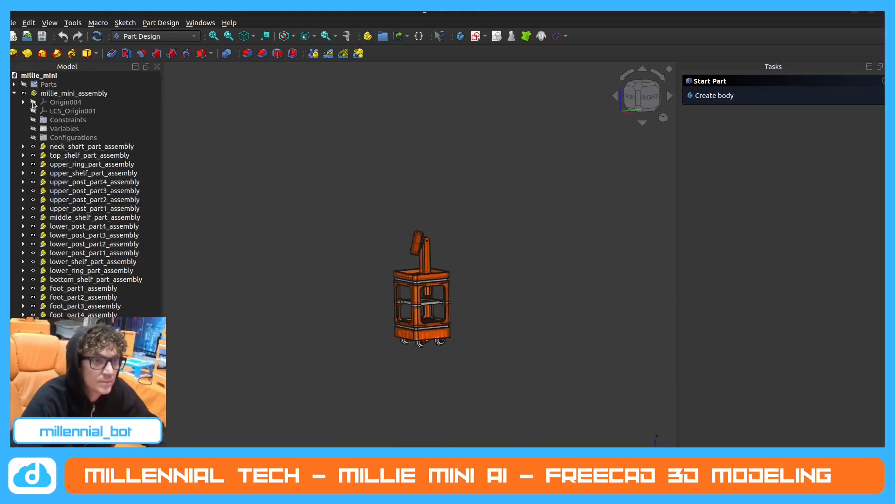
click(56, 128)
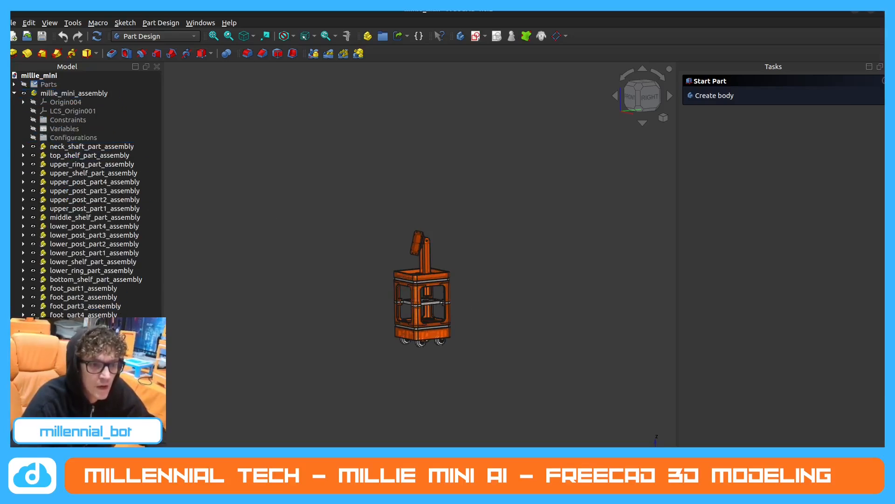
scroll(373, 277, up, 3)
middle_drag(447, 280, 393, 276)
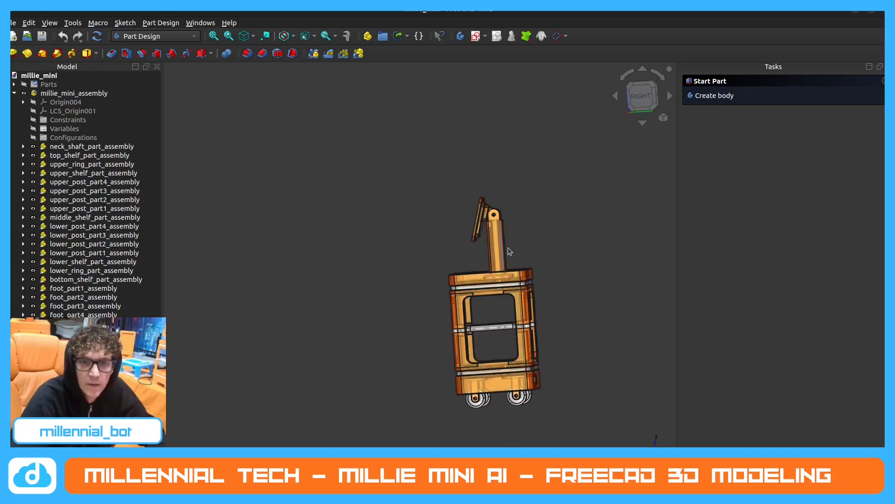
scroll(511, 250, up, 1)
middle_drag(511, 250, 518, 252)
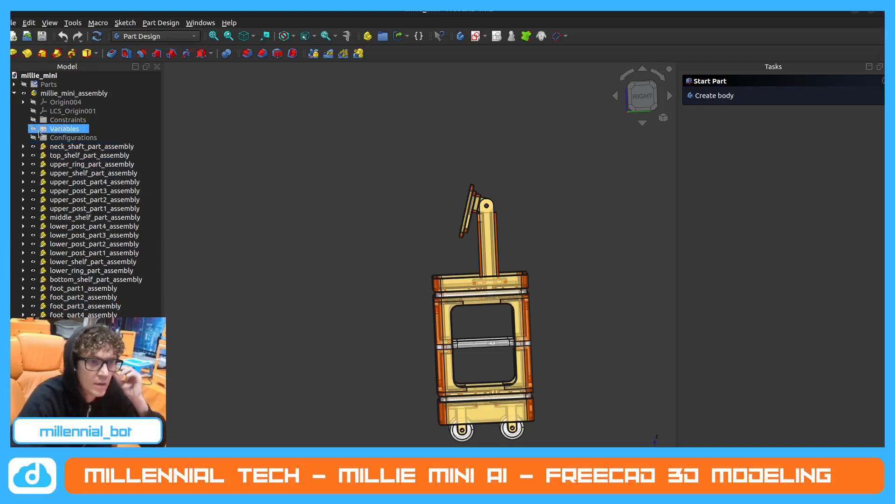
click(87, 297)
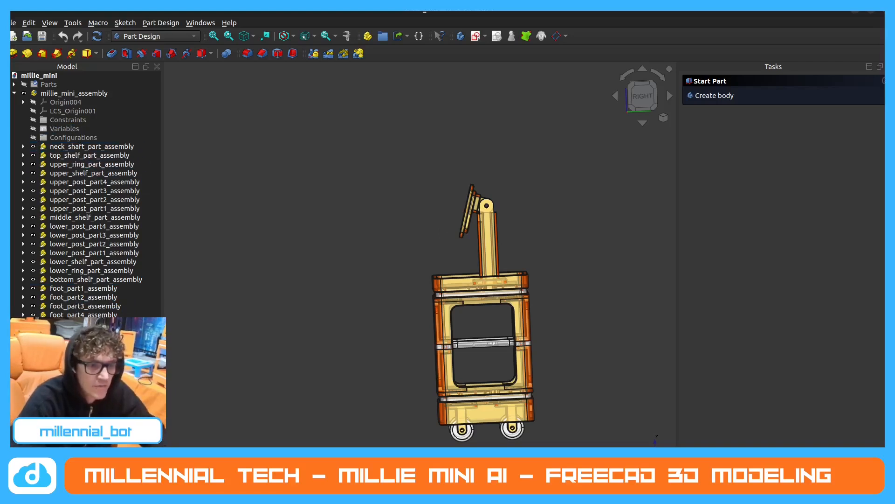
drag(79, 333, 108, 145)
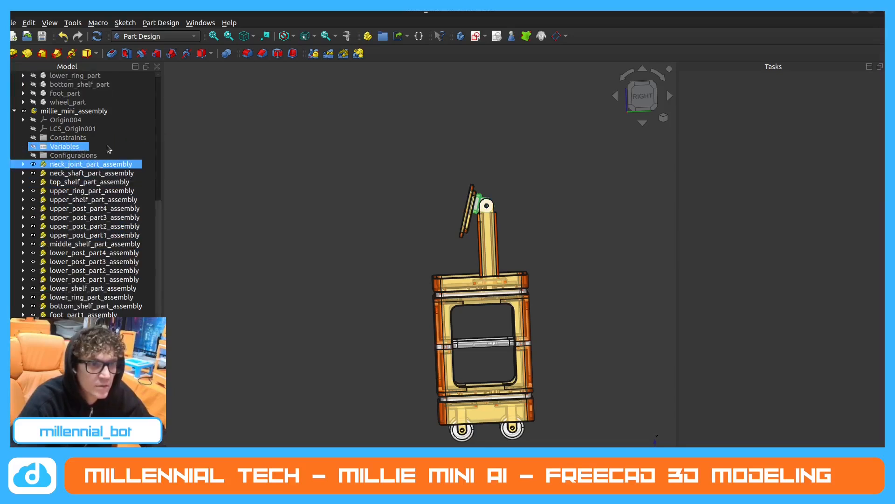
Move face_plate_part_assembly directly above neck_joint_part_assembly in the model tree and collapse the Parts group.
drag(110, 357, 133, 152)
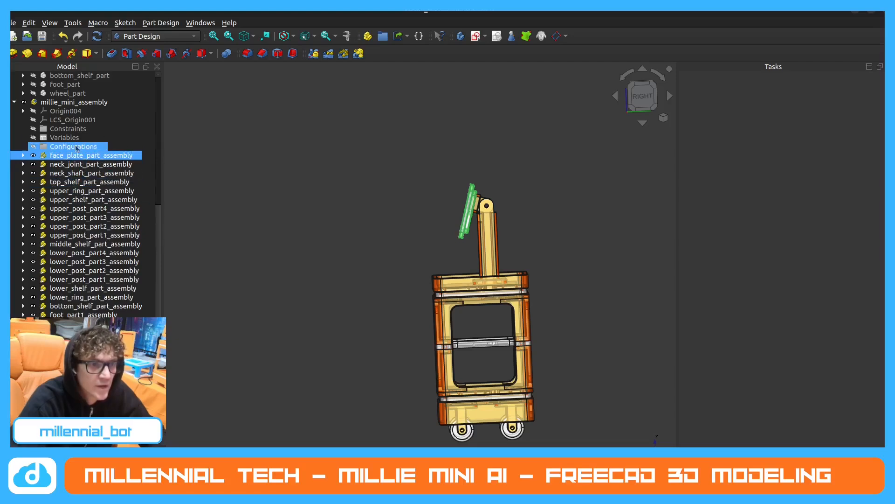
scroll(35, 153, up, 3)
scroll(35, 170, up, 3)
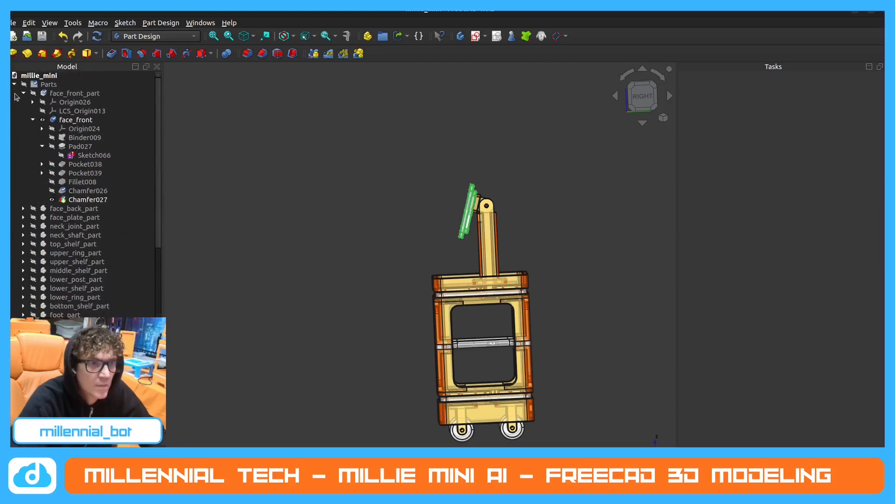
click(14, 85)
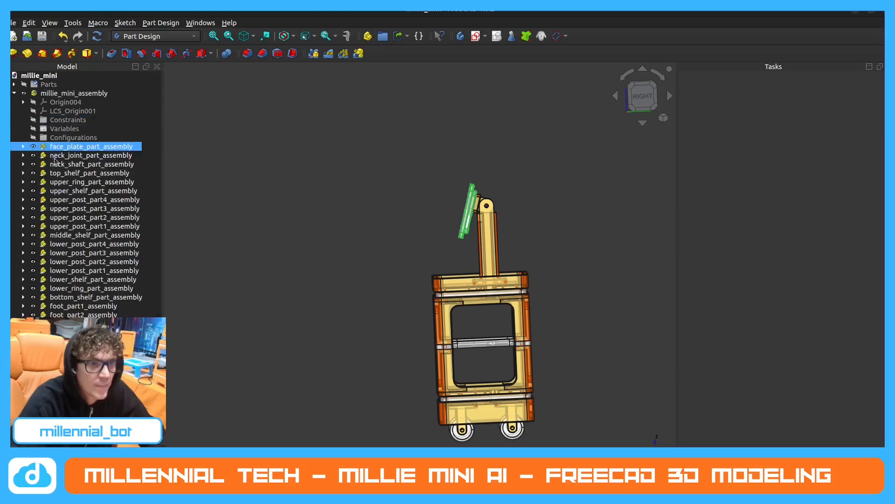
Switch to the Assembly 4 workbench.
click(187, 37)
click(186, 228)
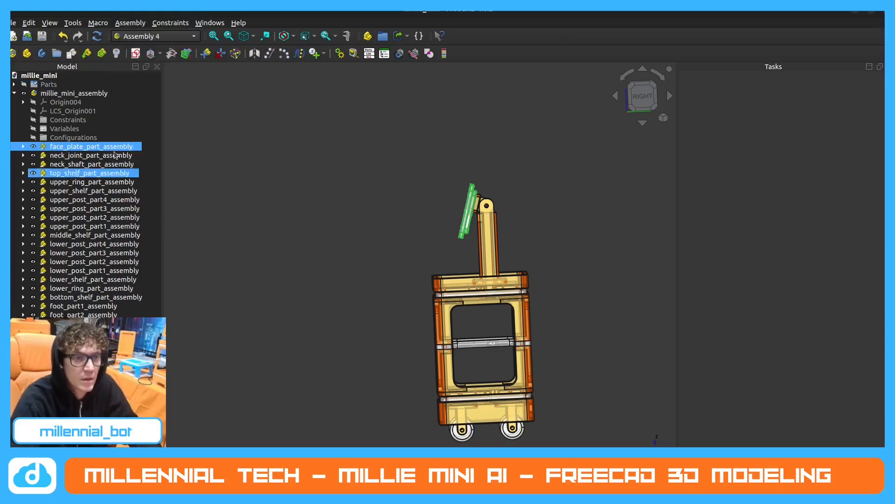
Insert face_back_part as a linked part into millie_mini_assembly.
click(87, 53)
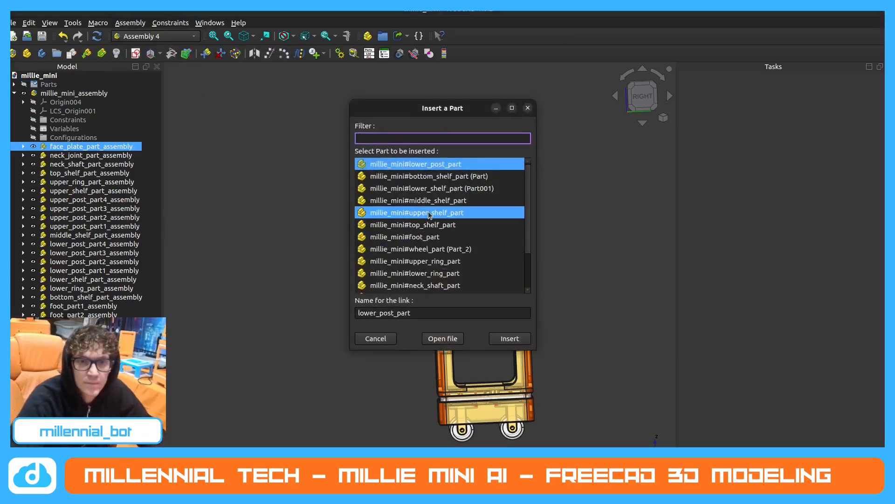
scroll(462, 219, down, 2)
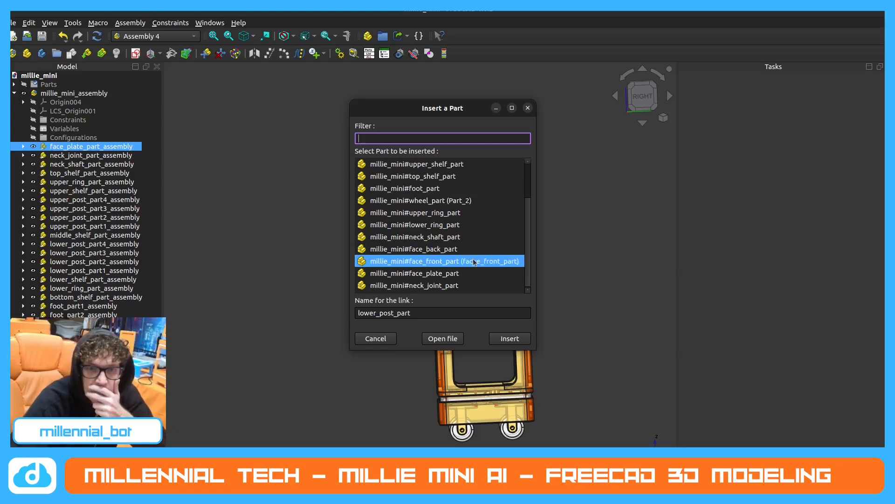
click(499, 251)
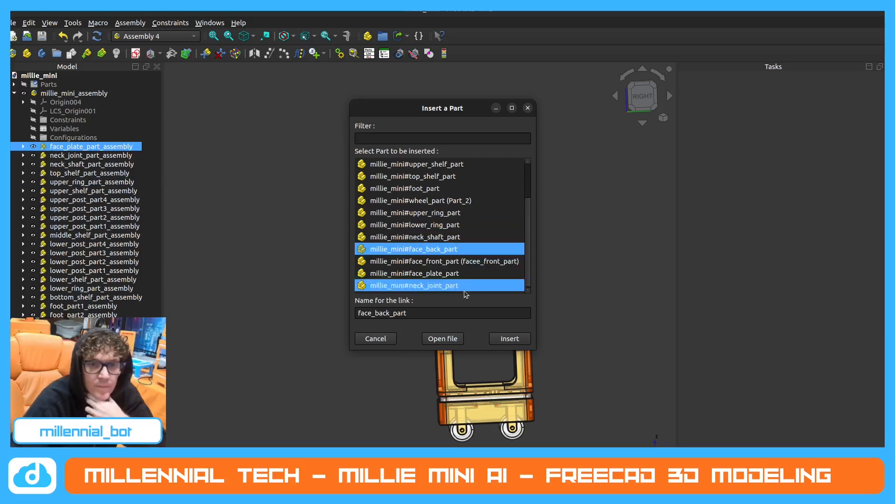
click(509, 338)
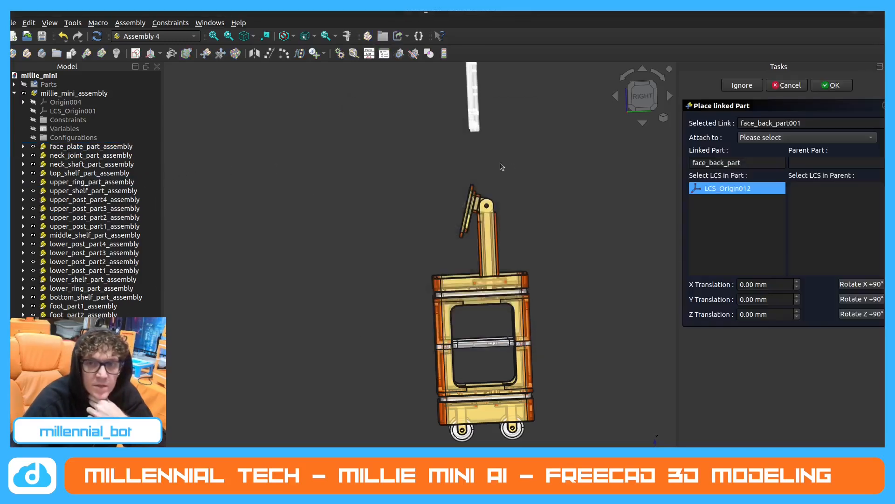
Try to attach LCS_Origin012 of the inserted face_back_part to LCS_plate_slot of face_plate_part_assembly, and cancel the placement.
scroll(500, 163, down, 3)
middle_drag(462, 197, 410, 195)
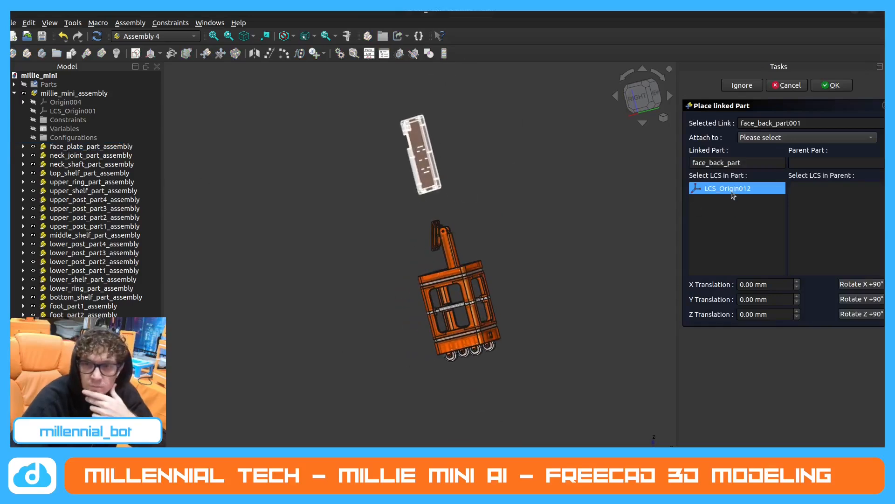
click(796, 136)
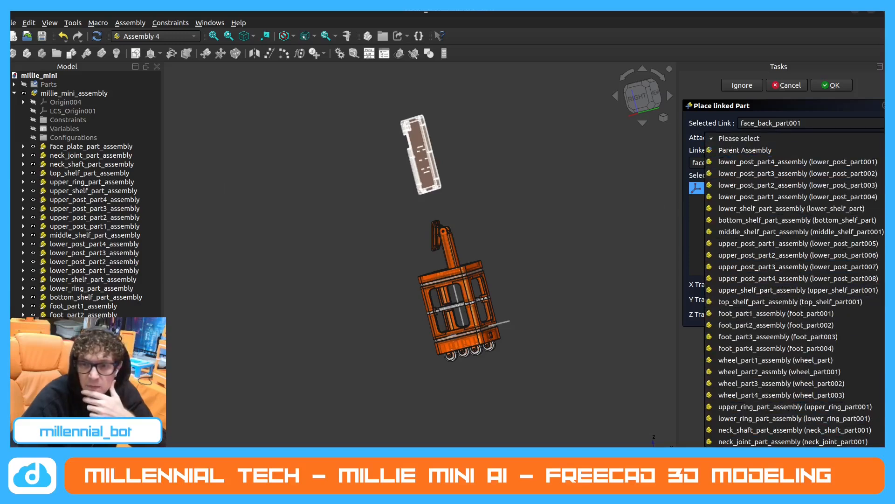
click(793, 452)
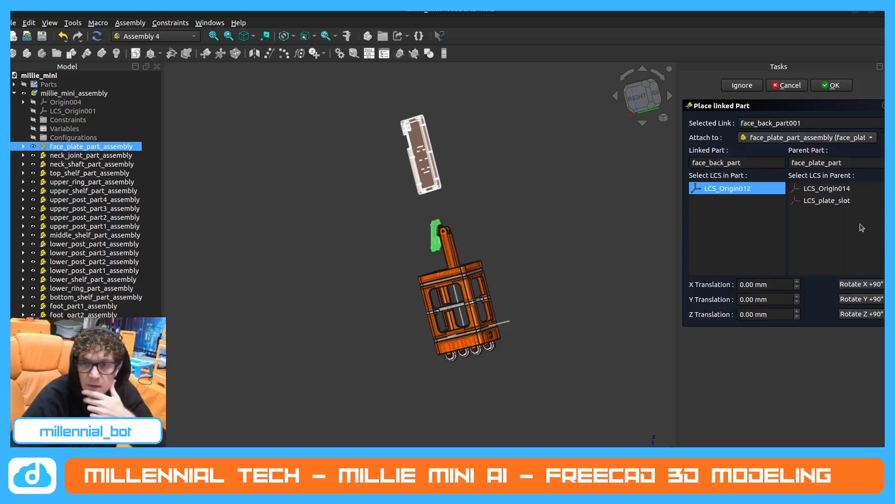
click(844, 202)
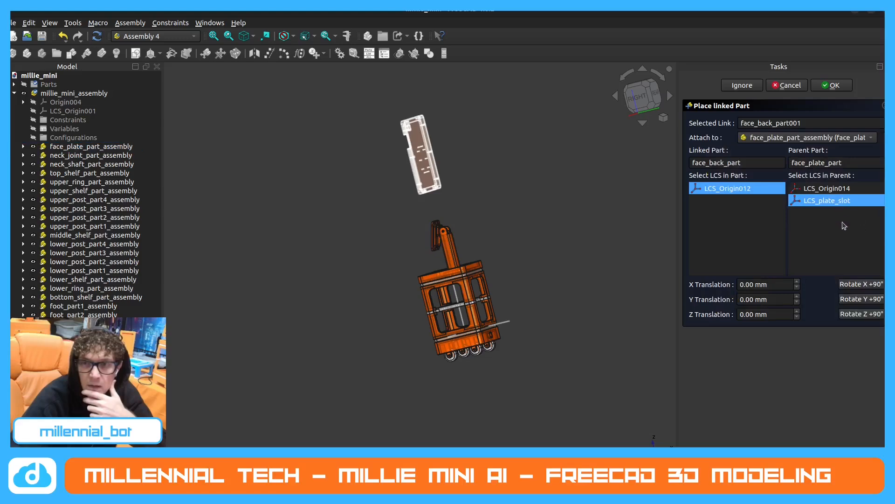
click(838, 205)
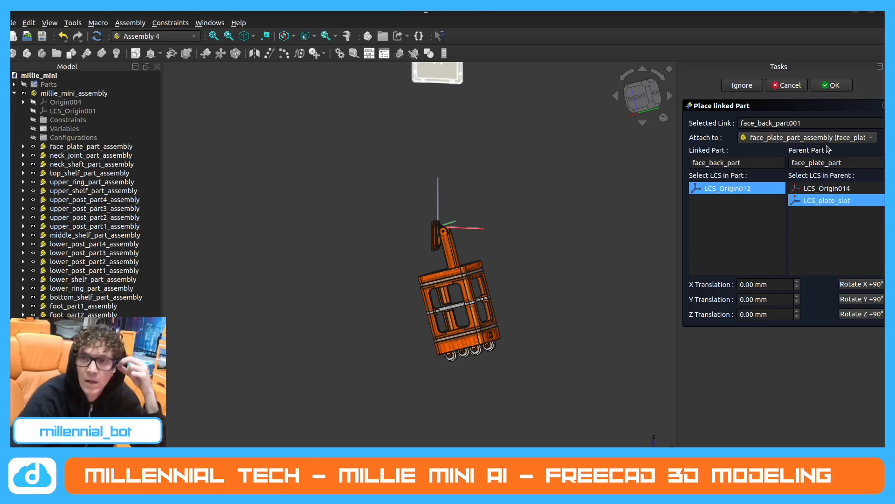
click(788, 87)
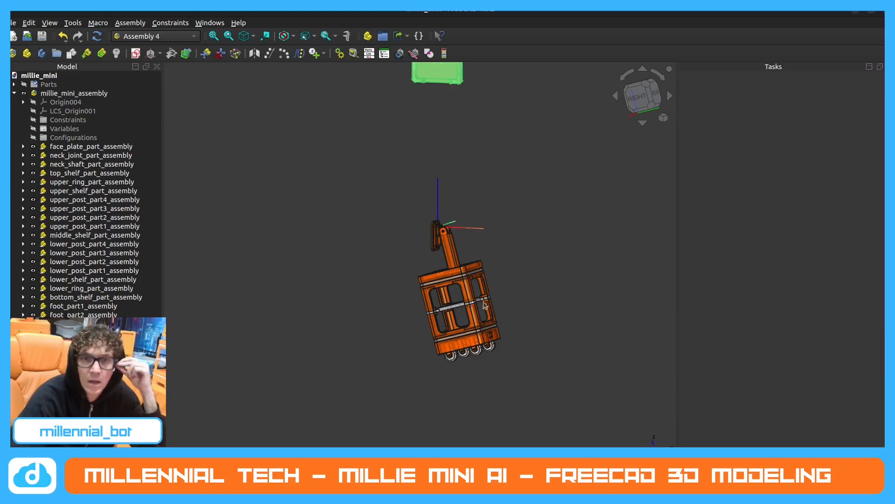
Check where the inserted face_back_part link sits relative to the robot's face plate and delete it from the assembly.
scroll(484, 302, down, 6)
scroll(475, 258, up, 6)
middle_drag(447, 232, 433, 274)
scroll(480, 325, up, 5)
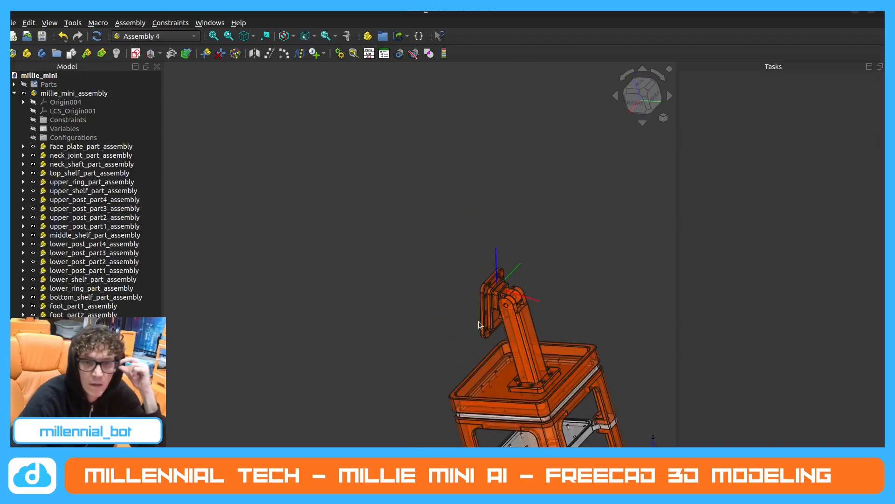
scroll(514, 278, up, 4)
scroll(515, 290, down, 6)
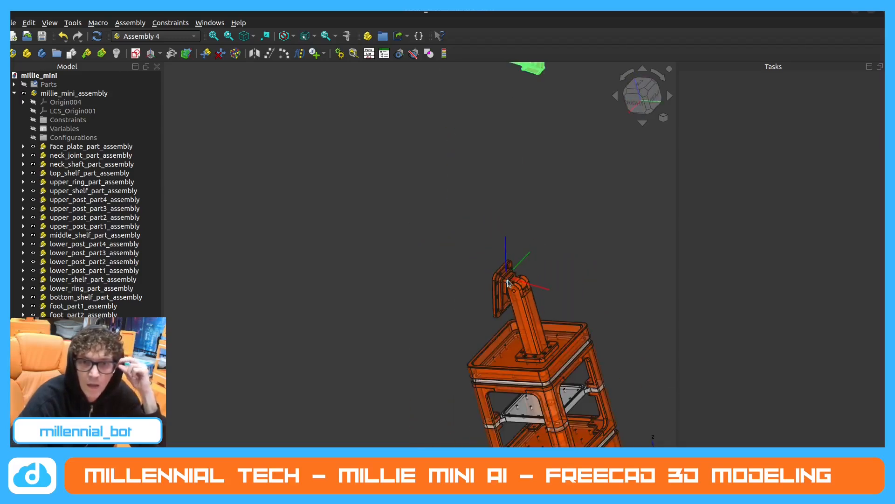
scroll(508, 280, down, 3)
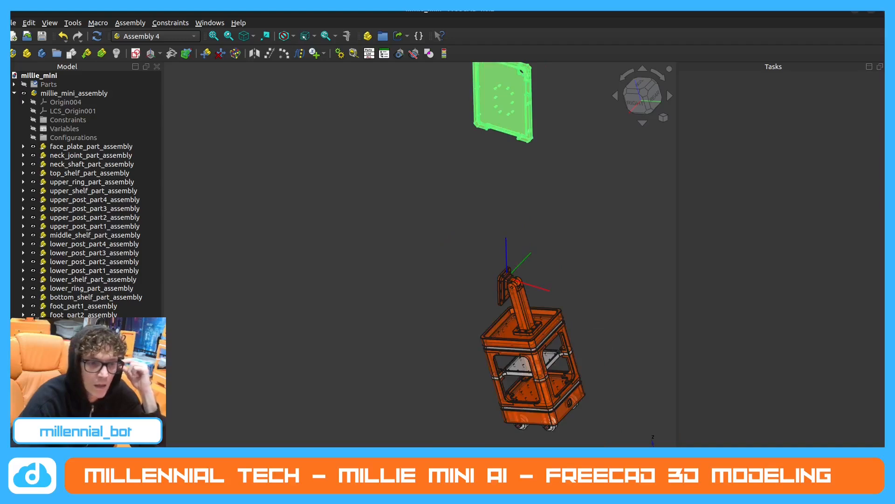
key(Delete)
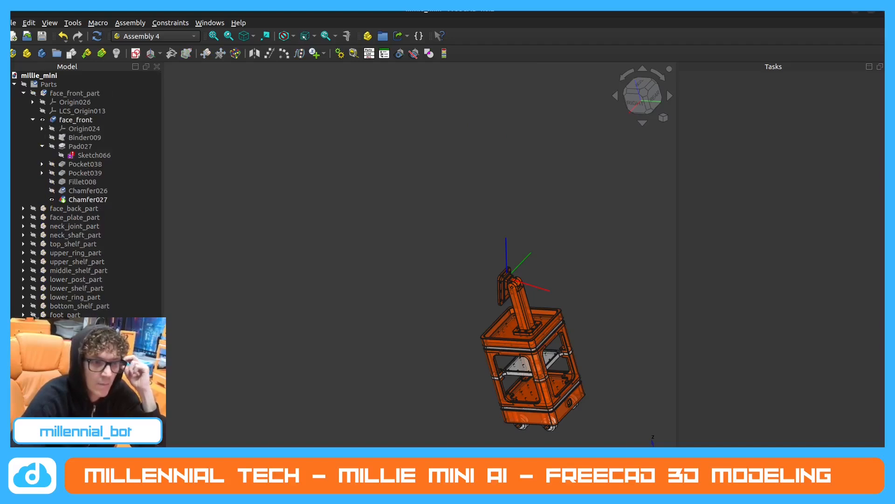
Collapse millie_mini_assembly in the model tree, make the Parts group visible, and collapse face_front_part.
click(15, 85)
click(96, 75)
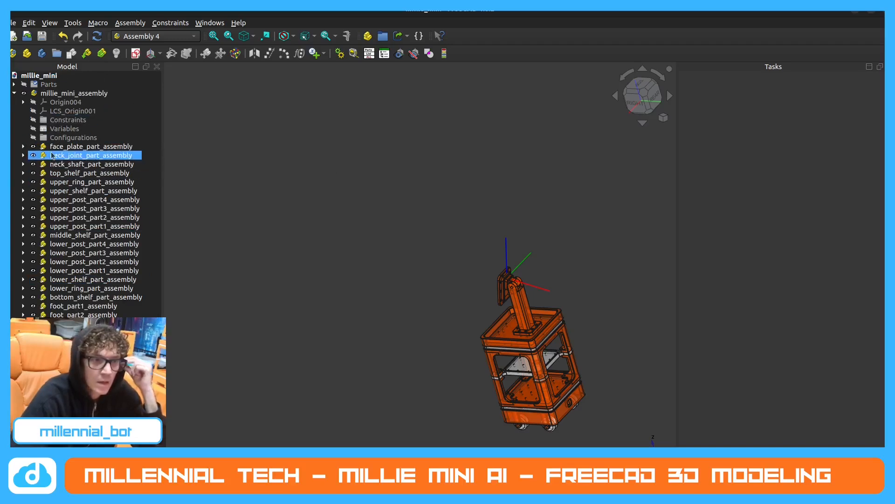
click(24, 93)
click(14, 93)
click(14, 85)
click(24, 84)
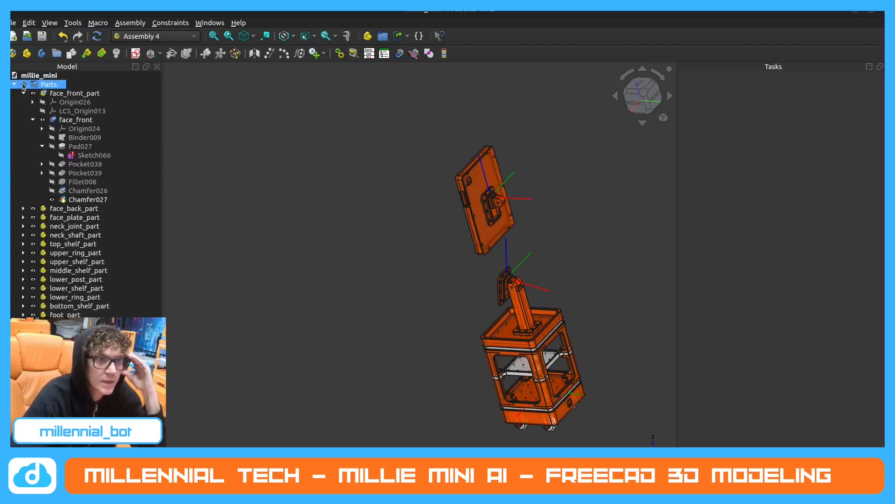
click(23, 94)
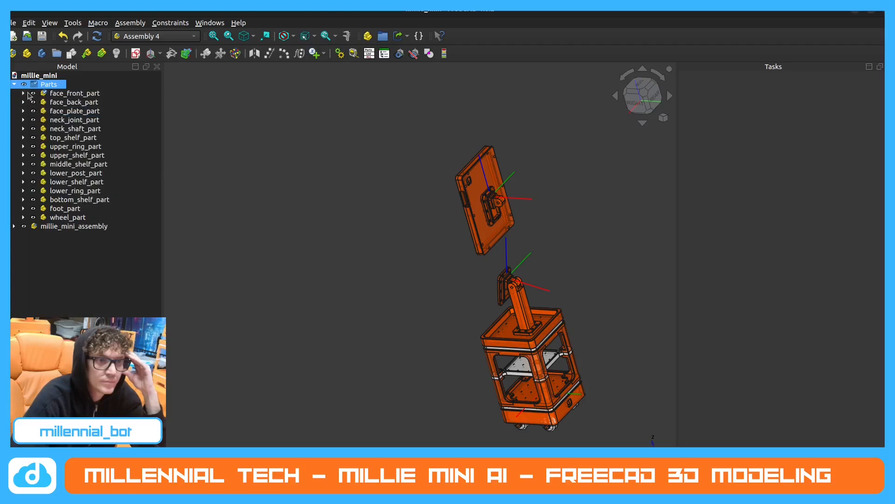
Inspect the original face parts above the robot and hide millie_mini_assembly.
scroll(475, 182, up, 6)
middle_drag(520, 212, 380, 255)
middle_drag(488, 127, 609, 191)
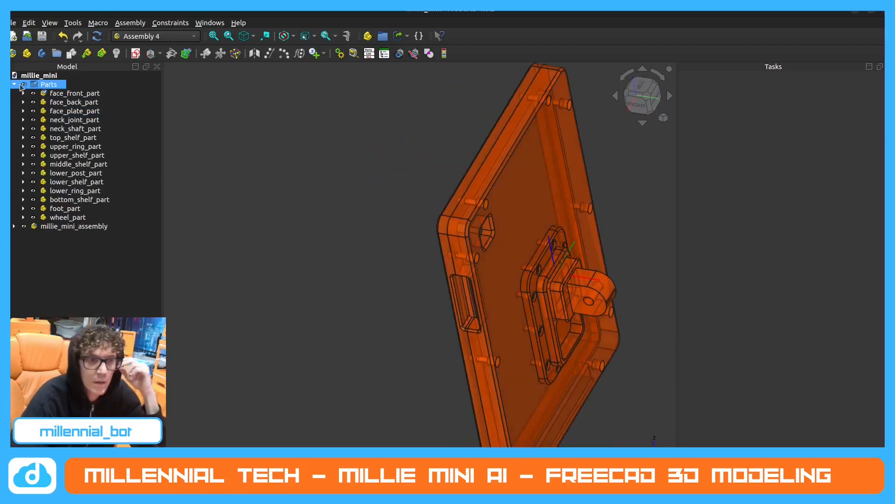
scroll(352, 228, down, 8)
scroll(386, 242, up, 4)
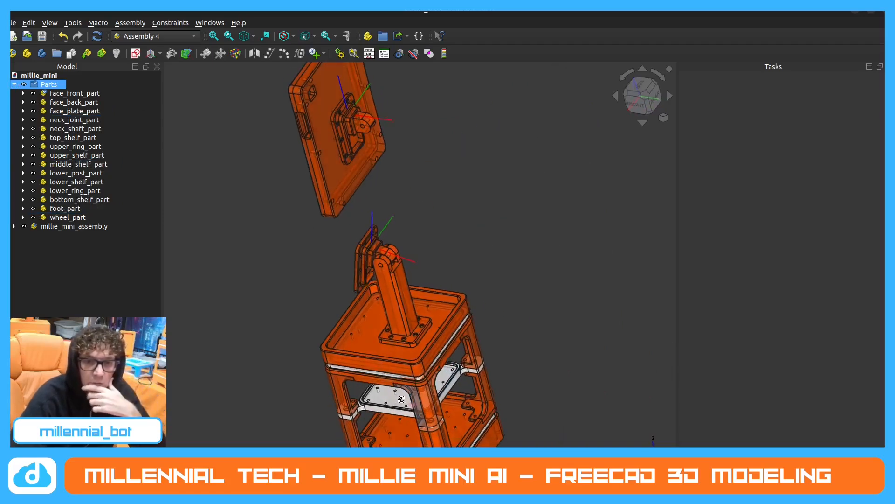
click(26, 229)
click(24, 226)
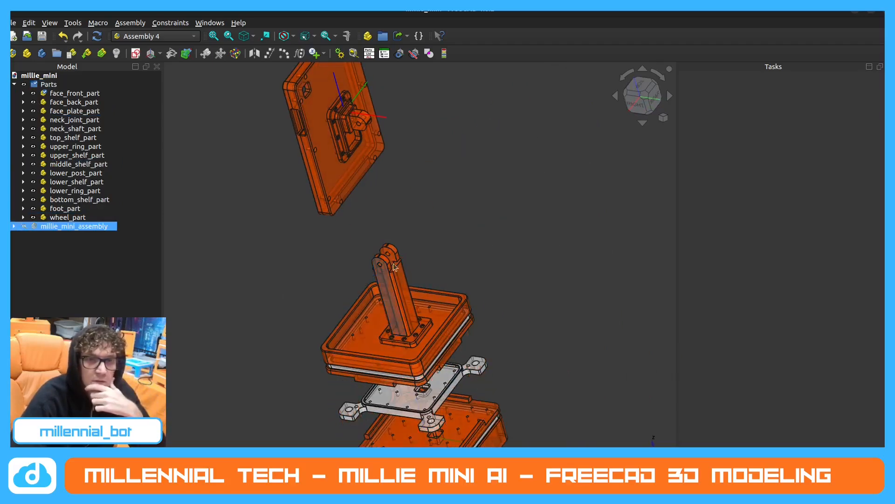
Examine which coordinate systems face_back_part, face_front_part and face_plate_part contain in the model tree.
scroll(329, 111, up, 5)
click(70, 102)
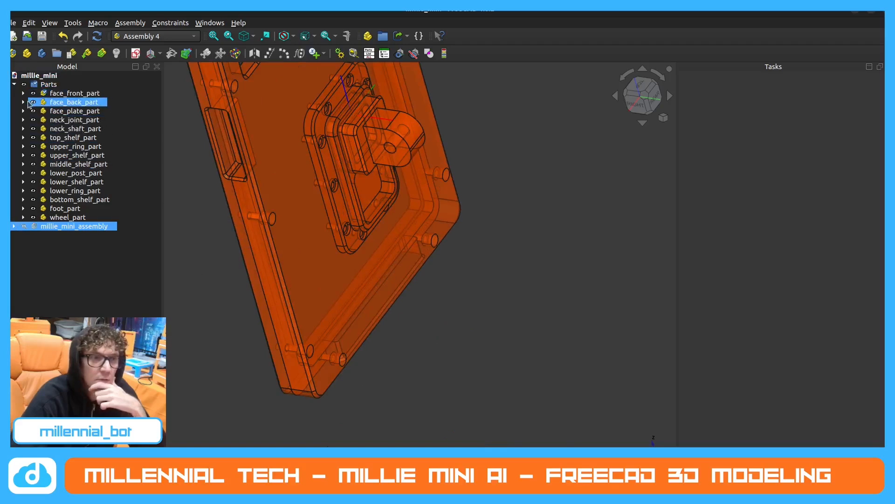
click(23, 102)
click(63, 119)
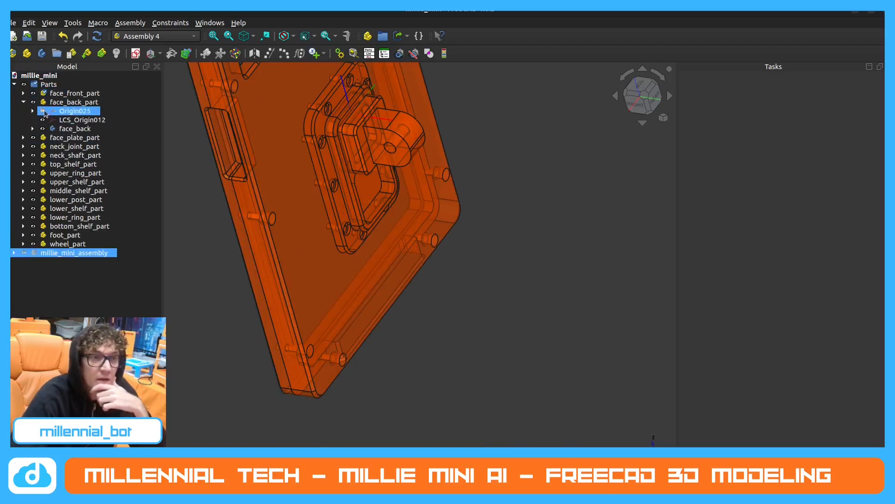
click(23, 93)
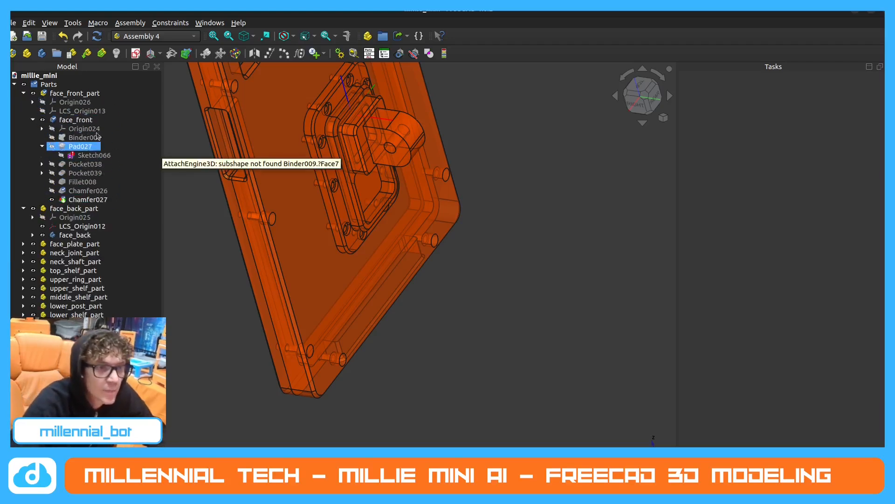
click(23, 93)
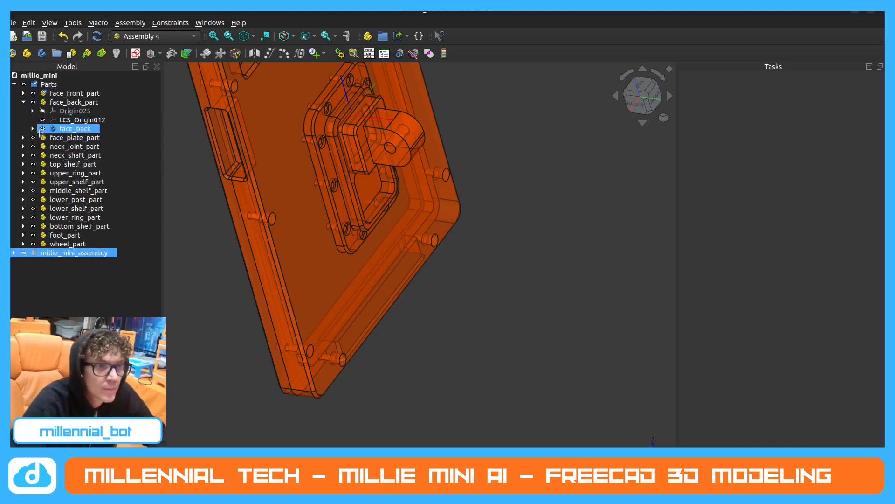
click(23, 138)
click(69, 175)
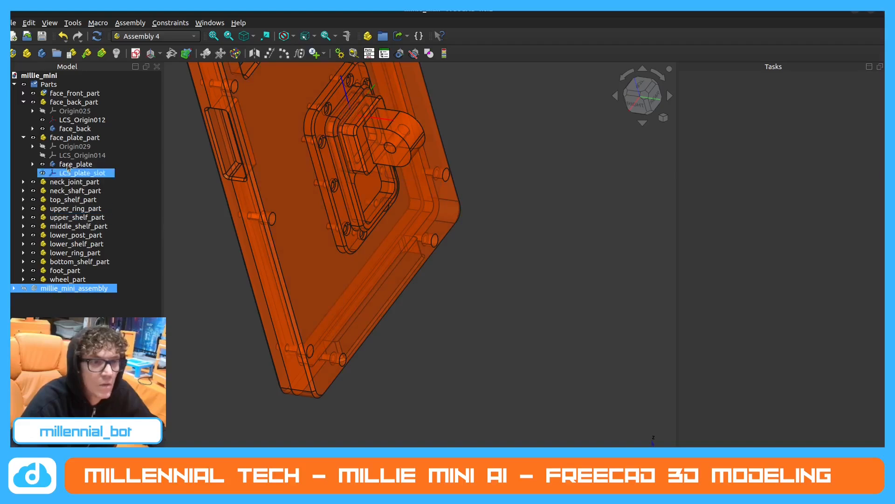
Hide face_back_part and face_front_part to expose face_plate_part.
click(79, 138)
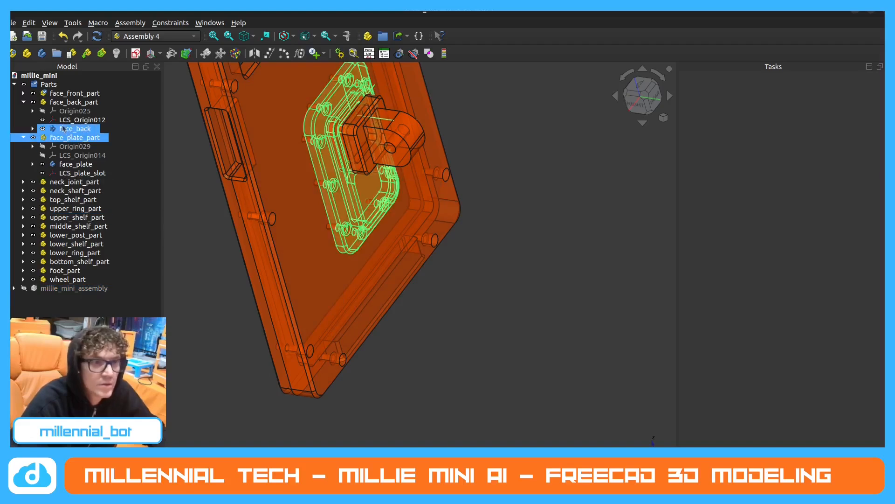
click(33, 102)
click(33, 93)
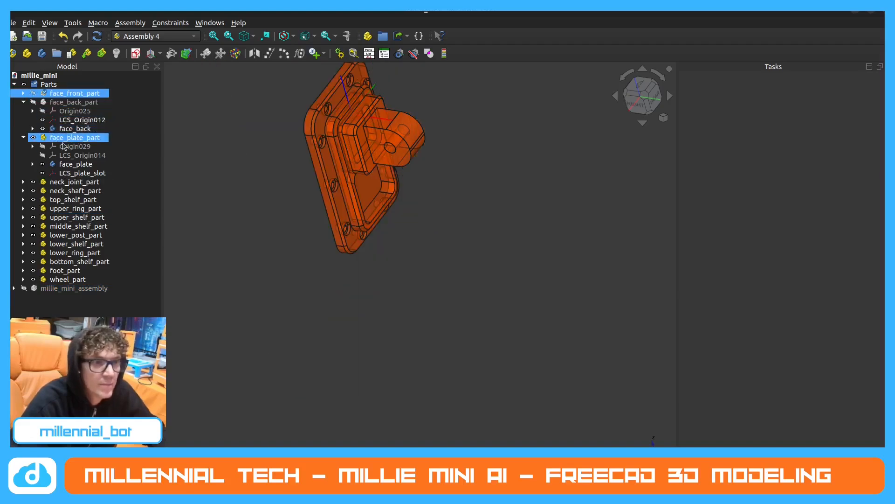
Create a local coordinate system named LCS_plate_hole in face_plate_part.
click(78, 138)
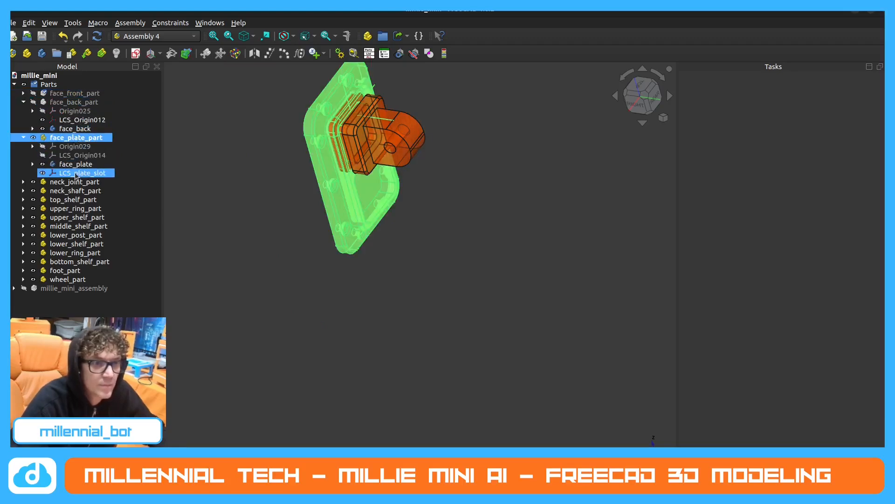
click(150, 54)
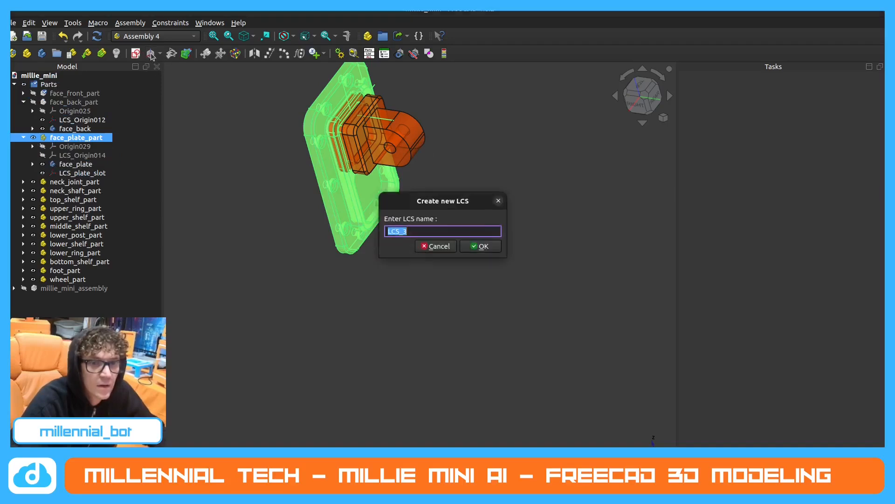
click(457, 232)
key(BackSpace)
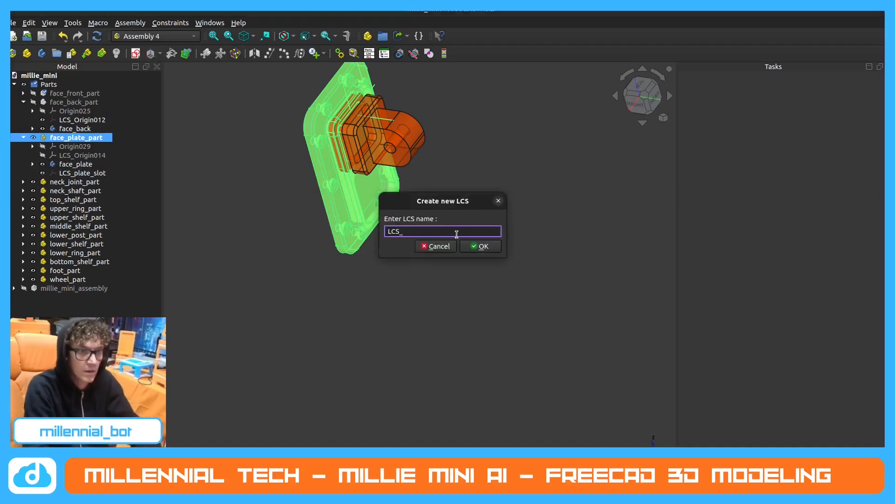
text(plate)
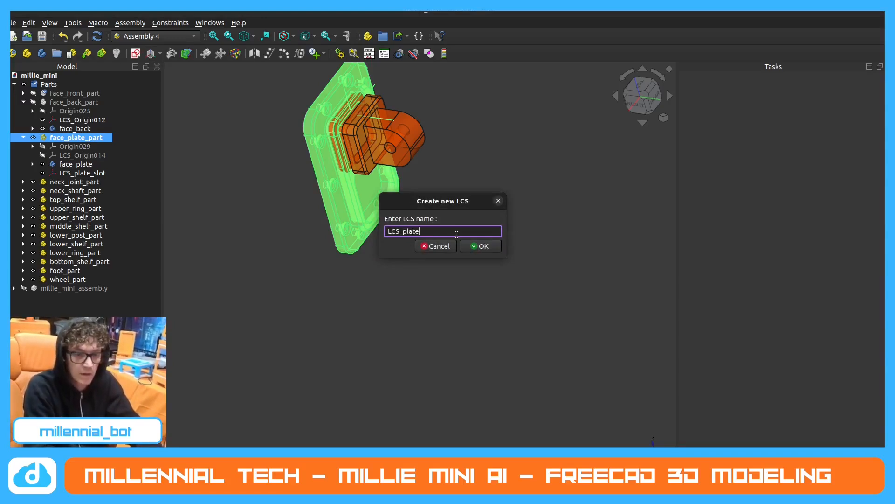
text(ehole)
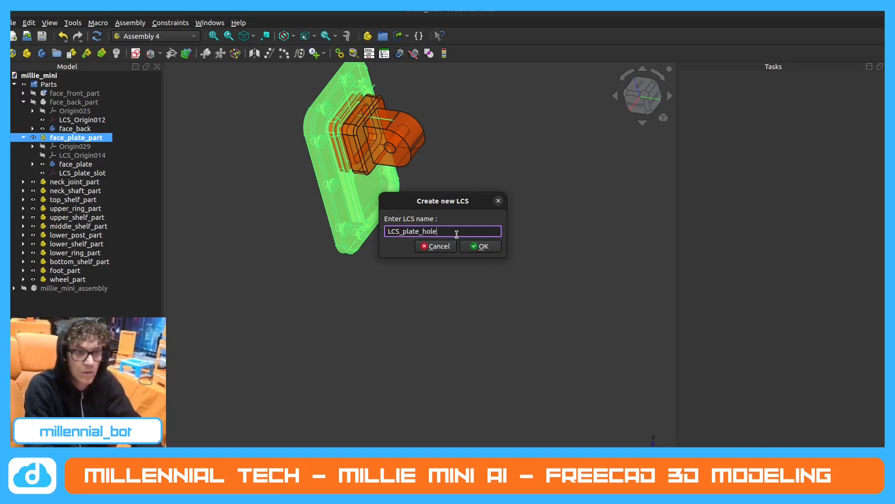
key(Return)
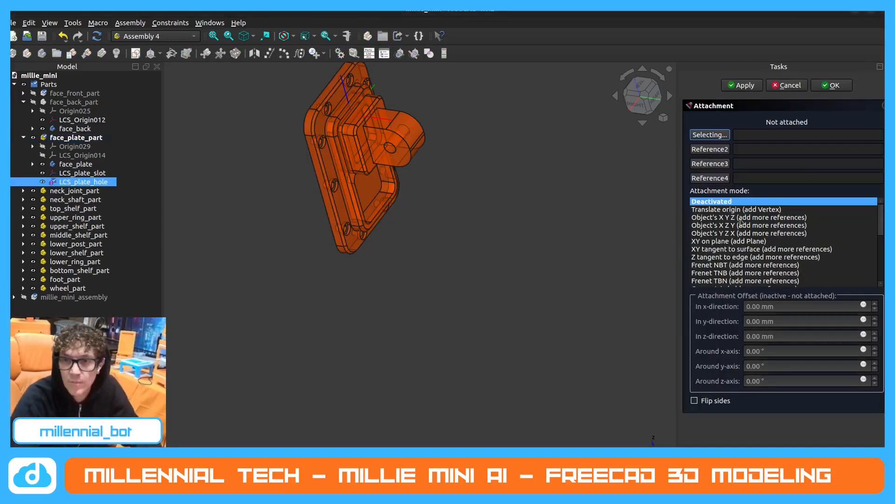
Attach LCS_plate_hole with Concentric mode to the circular edge Edge184 of a screw hole in the face plate's rim.
middle_drag(334, 138, 316, 112)
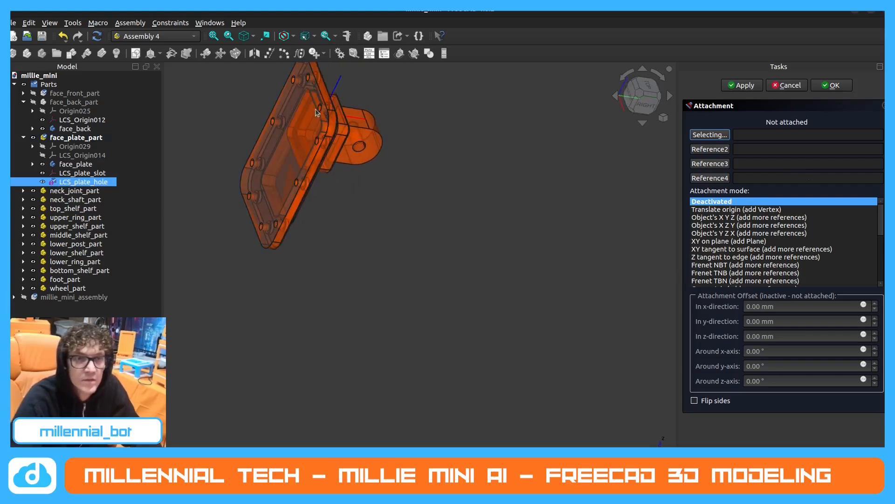
click(320, 110)
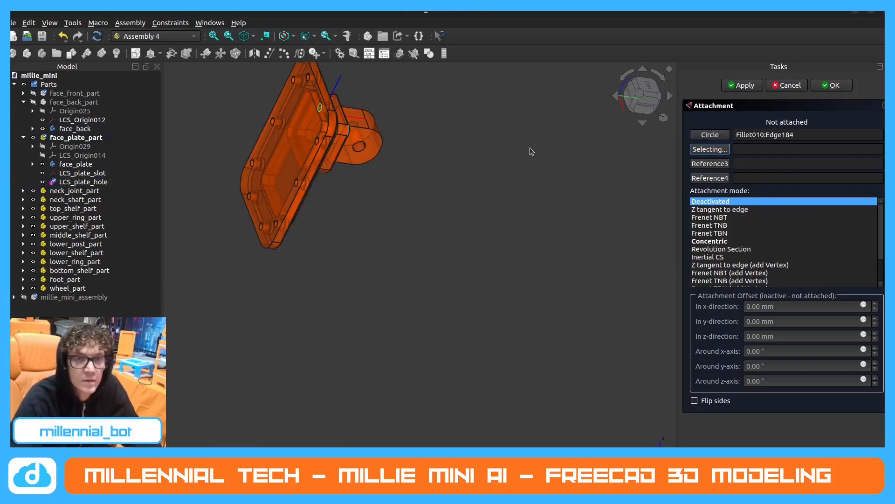
click(726, 241)
middle_drag(472, 194, 412, 199)
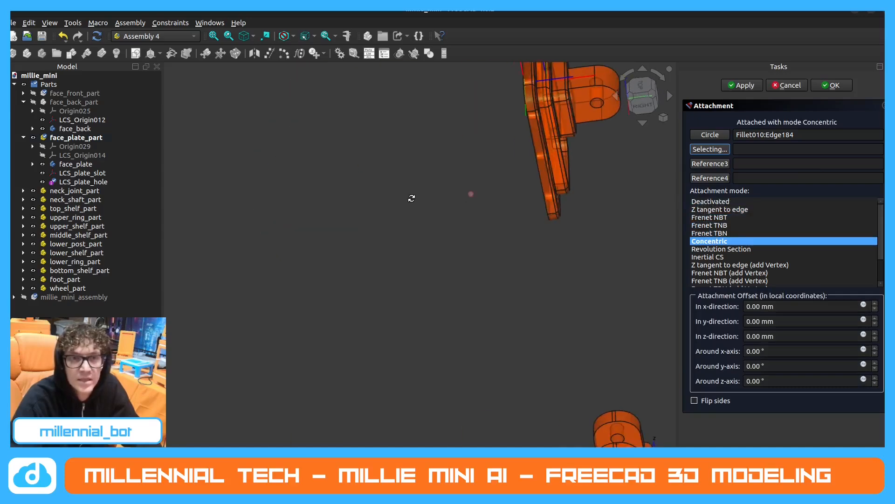
scroll(411, 199, down, 3)
scroll(467, 177, up, 5)
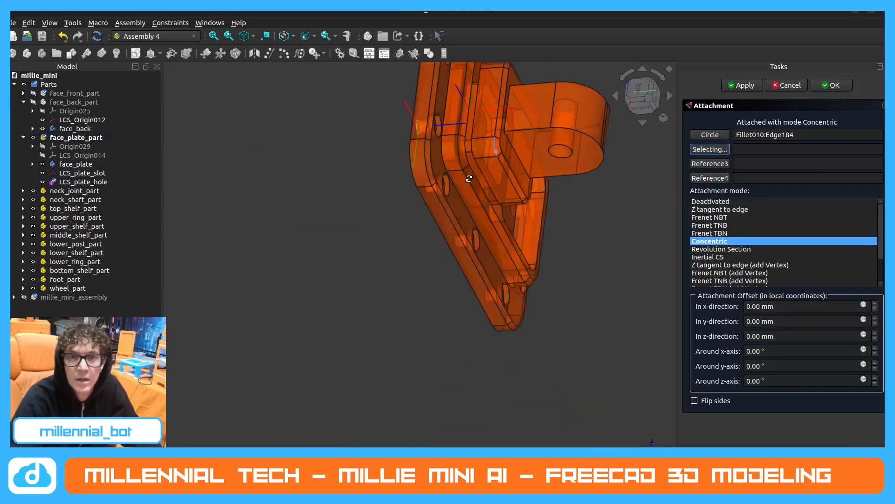
middle_drag(468, 176, 554, 167)
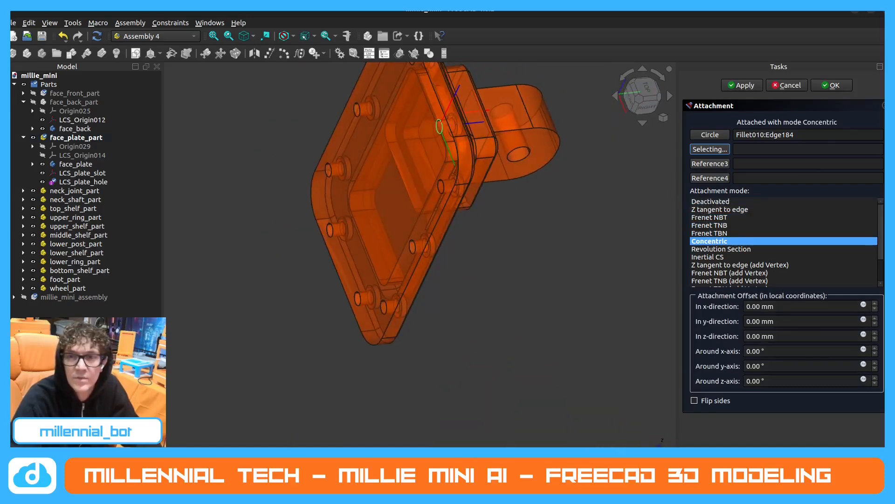
click(830, 86)
Check the orientation of LCS_plate_hole on the plate, and hide both LCS_plate_slot and LCS_plate_hole.
click(82, 182)
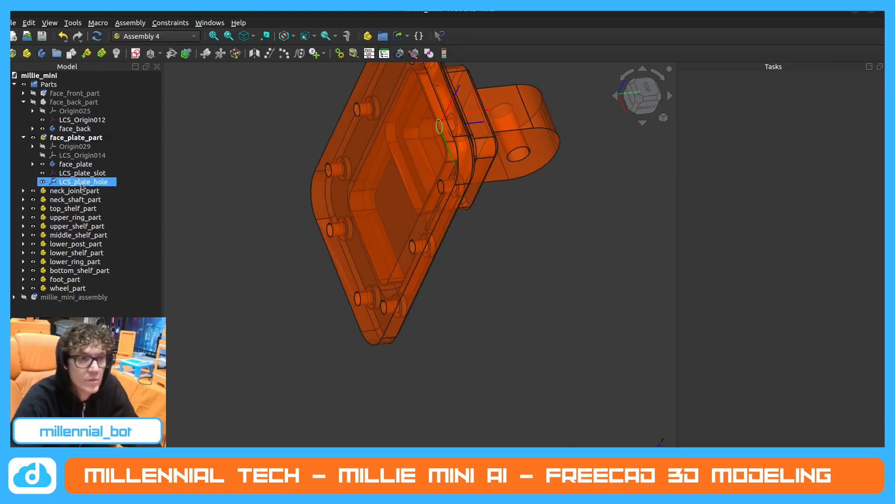
scroll(457, 279, down, 2)
middle_drag(457, 280, 429, 249)
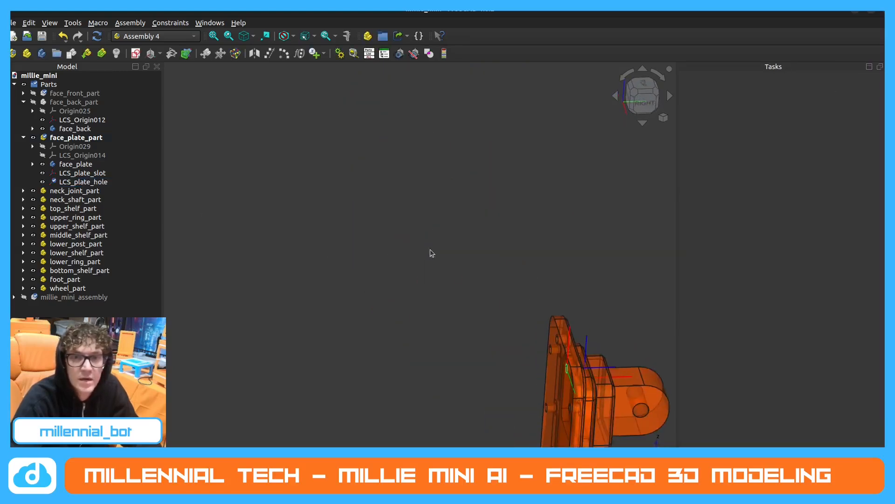
scroll(477, 321, down, 3)
scroll(503, 355, up, 3)
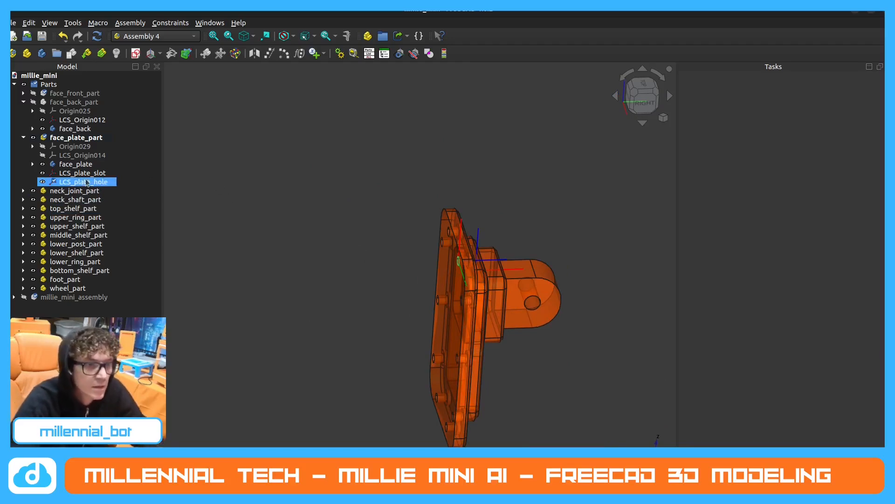
click(52, 176)
click(45, 173)
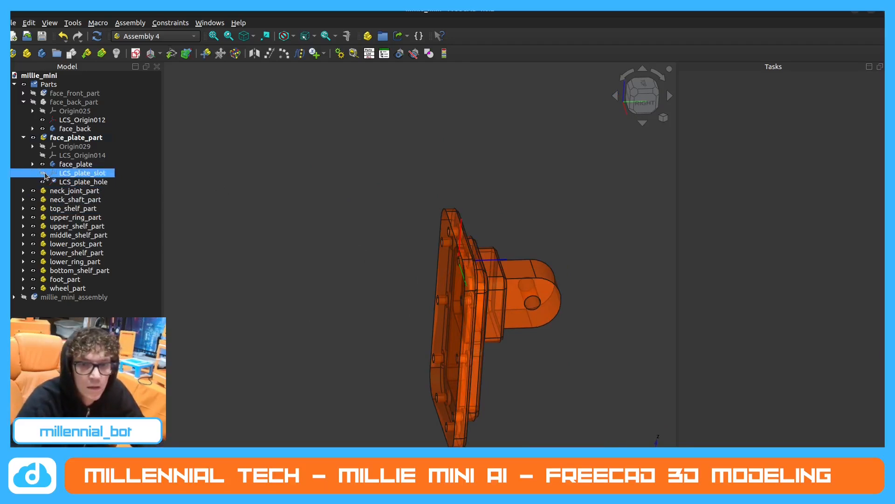
click(43, 181)
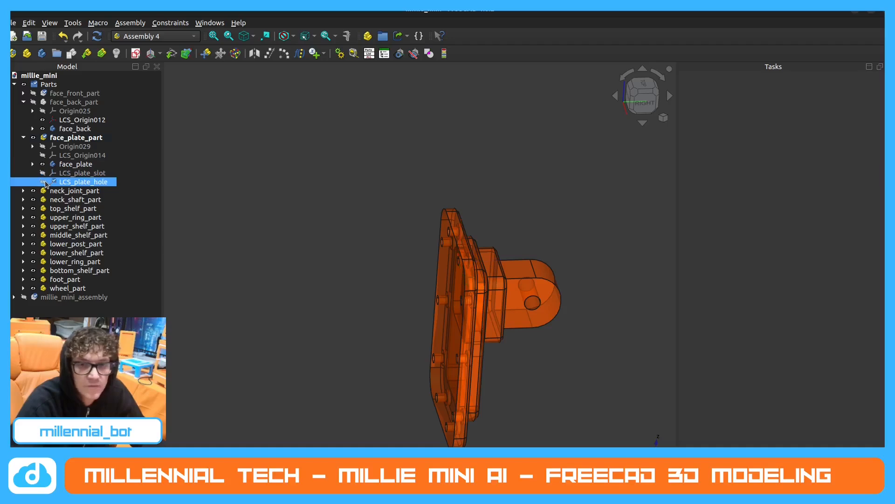
Collapse and hide face_plate_part, and show face_back_part with its ring of small mounting holes in view.
click(24, 137)
click(33, 137)
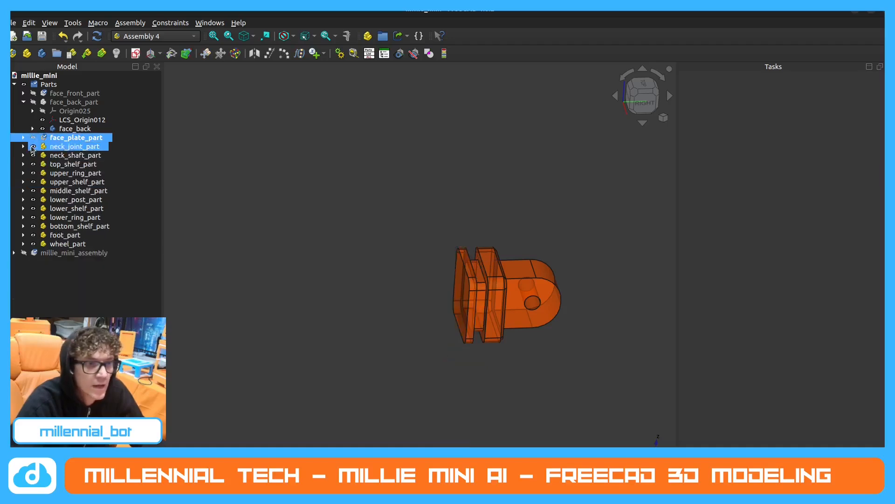
click(33, 102)
middle_drag(490, 252, 347, 206)
scroll(346, 205, down, 3)
middle_drag(548, 256, 401, 140)
scroll(589, 294, up, 1)
scroll(561, 226, down, 1)
scroll(562, 225, up, 4)
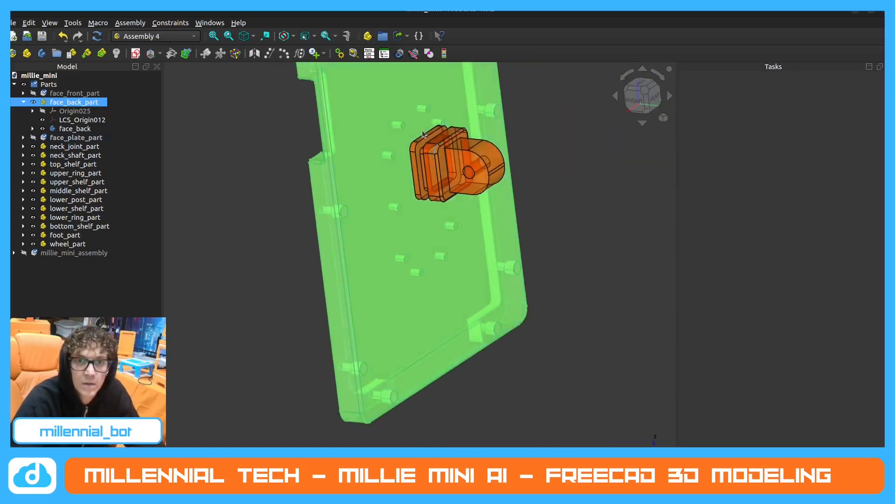
scroll(395, 129, up, 2)
click(574, 125)
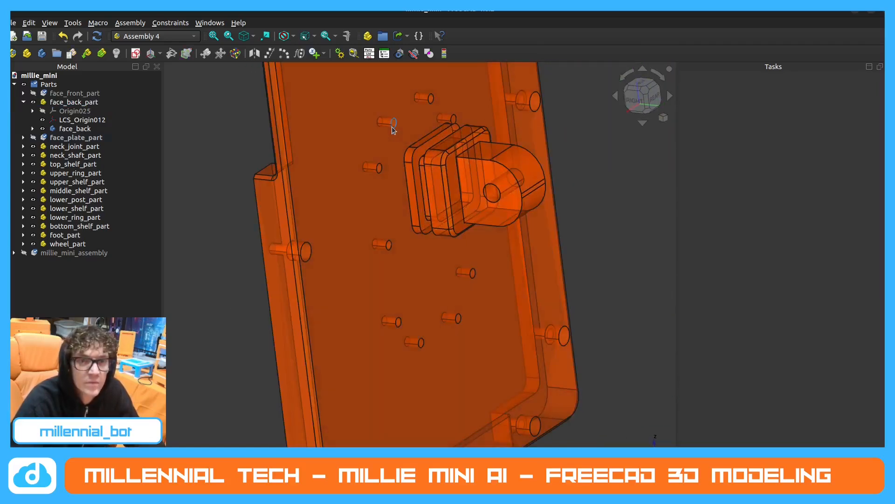
Create a local coordinate system named LCS_back_hole1 in face_back_part.
click(34, 103)
click(68, 103)
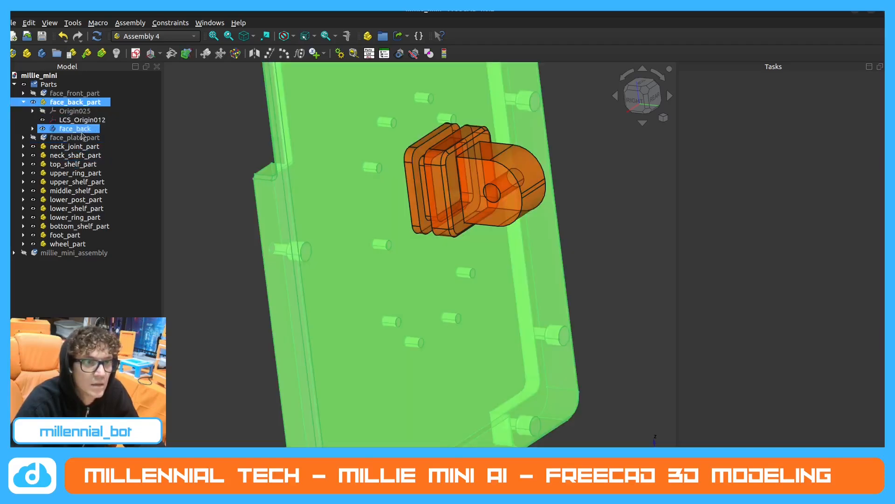
click(150, 58)
click(414, 232)
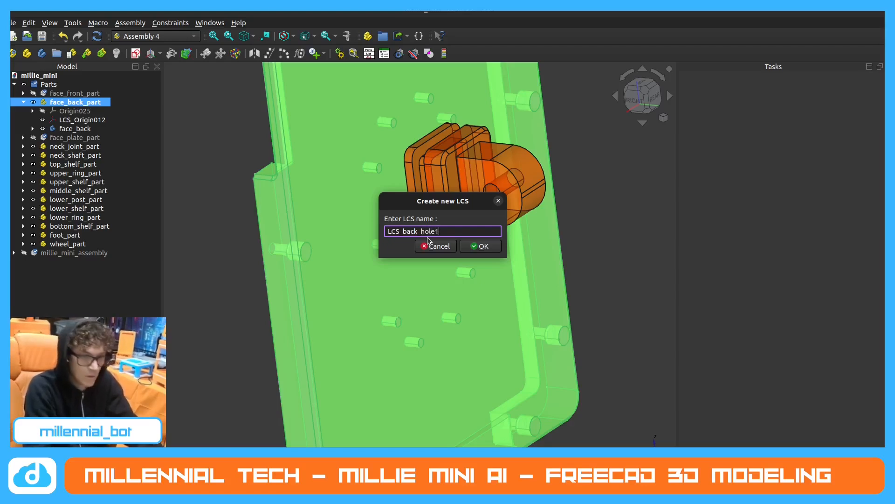
key(Return)
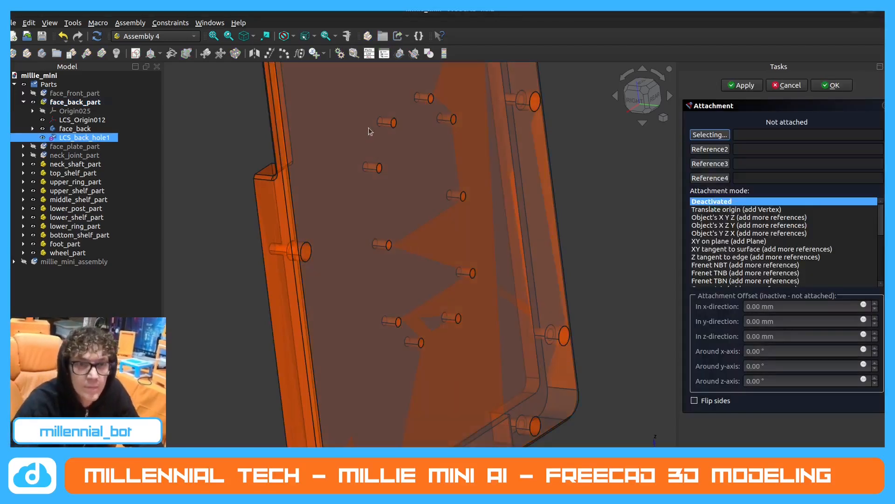
Attach LCS_back_hole1 with Concentric mode to the circular edge Edge115 of a small mounting hole in face_back_part.
click(394, 122)
click(718, 241)
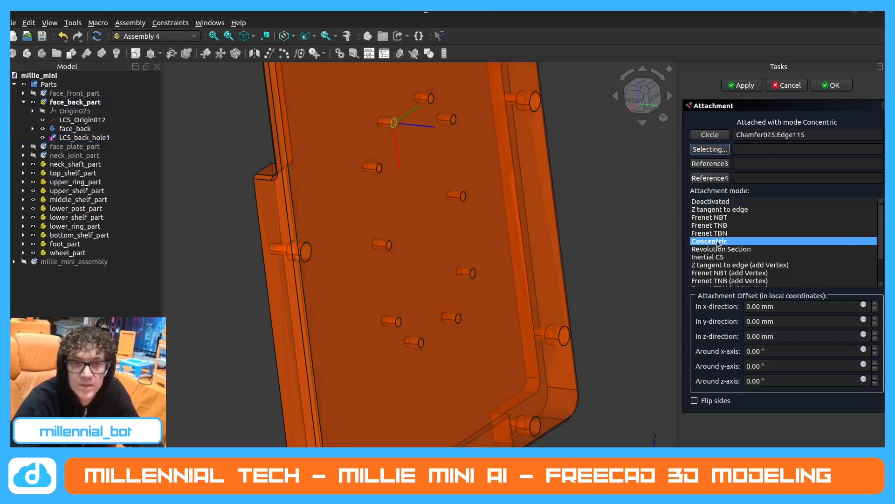
click(832, 86)
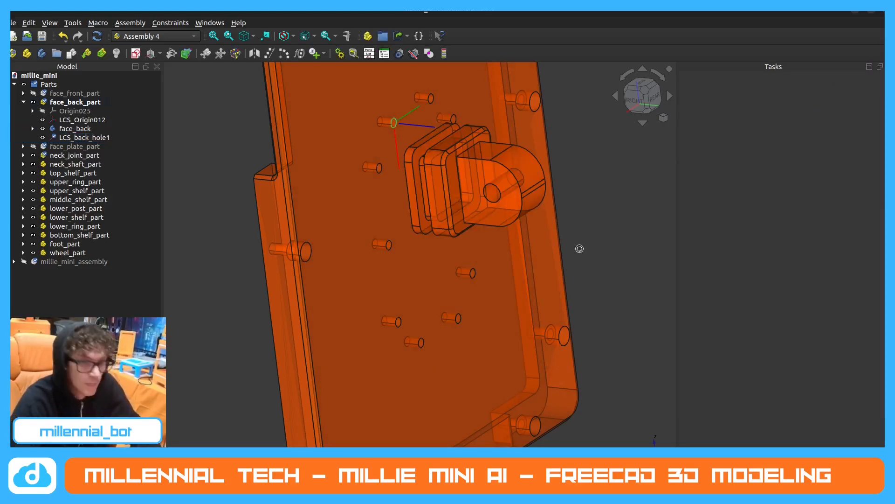
Hide LCS_back_hole1 and LCS_Origin012, and collapse face_back_part in the model tree.
click(43, 138)
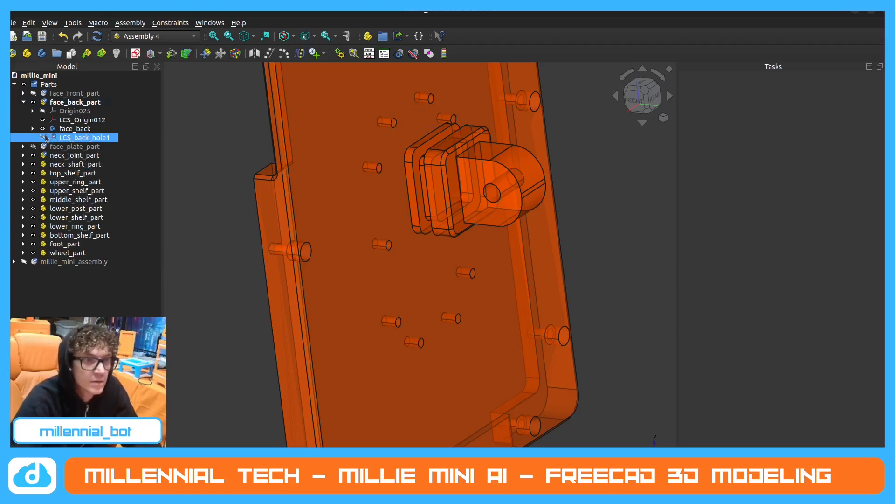
click(43, 120)
click(24, 102)
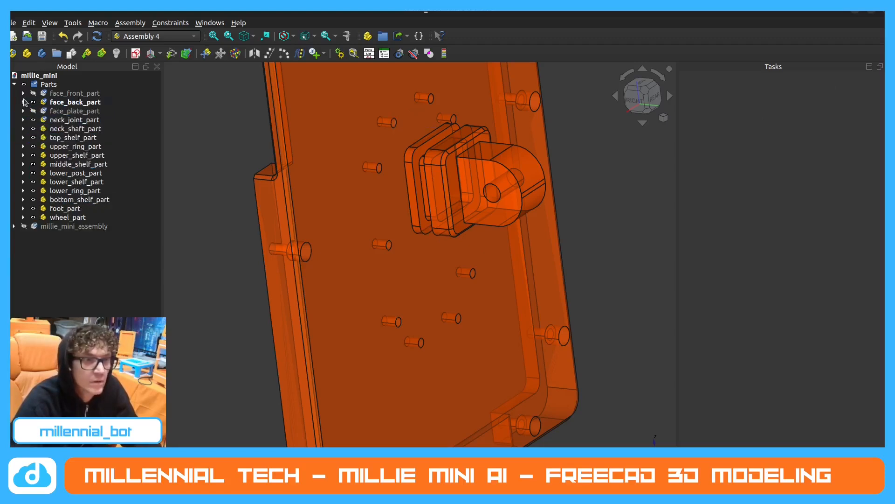
Show face_front_part briefly, hide it again, and examine the rim screw holes on the front of face_back_part.
click(23, 93)
click(37, 94)
click(23, 94)
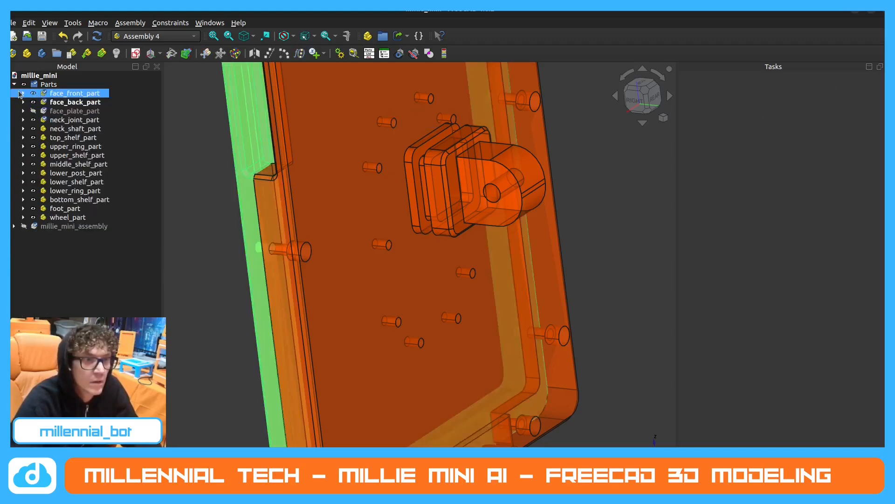
click(33, 94)
middle_drag(345, 172, 518, 186)
middle_drag(362, 189, 526, 211)
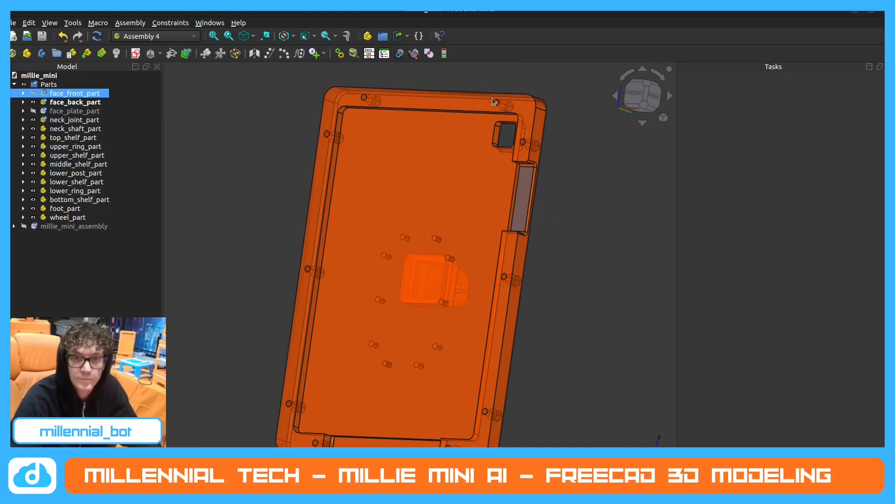
Create a local coordinate system named LCS_back_hole2 in face_back_part.
click(75, 102)
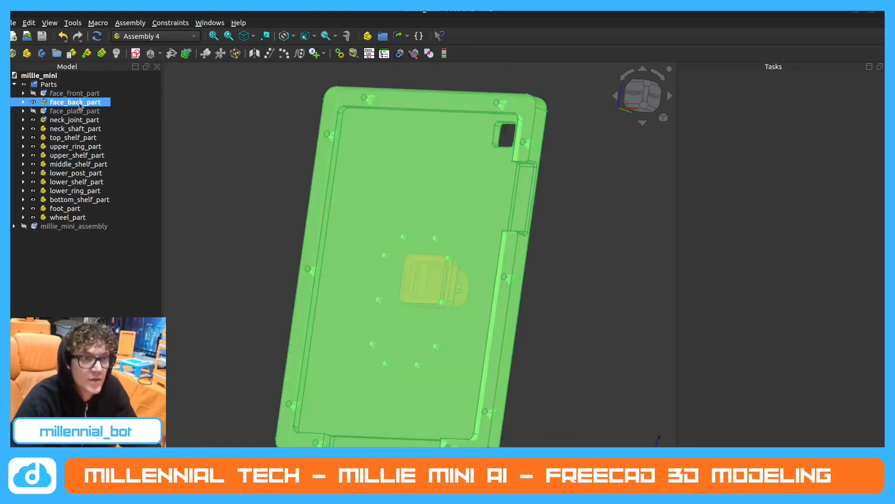
click(151, 54)
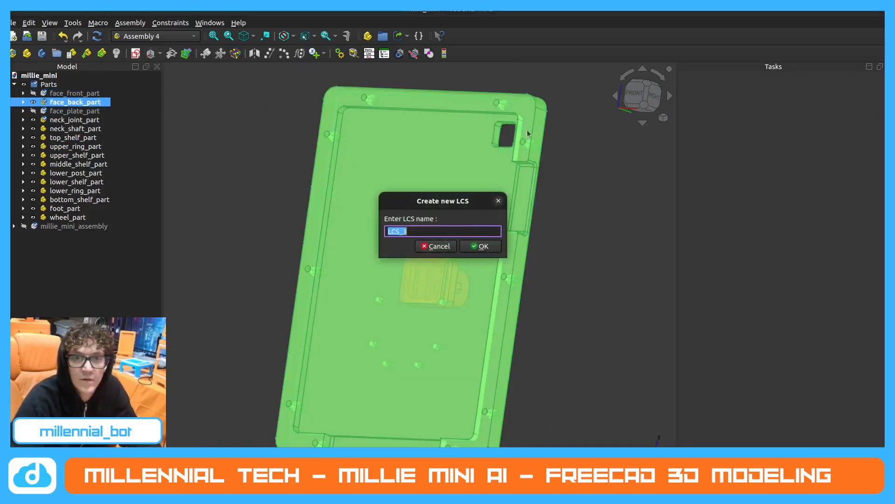
click(431, 230)
key(BackSpace)
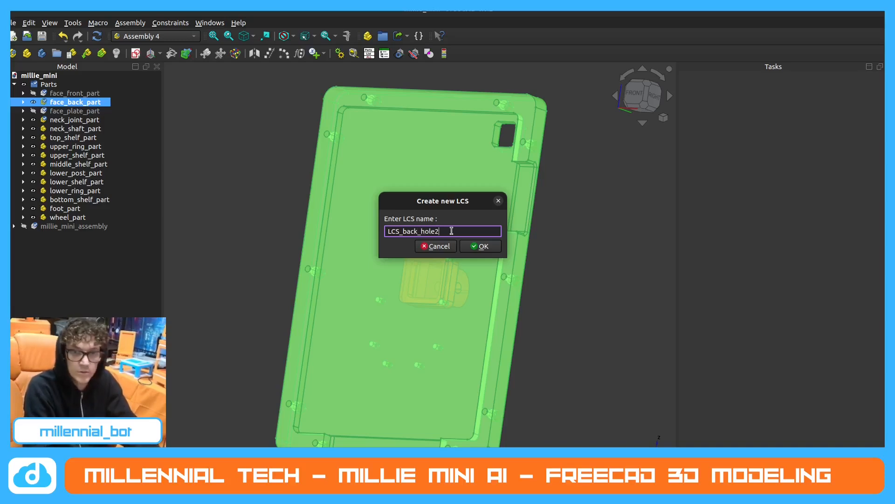
key(Return)
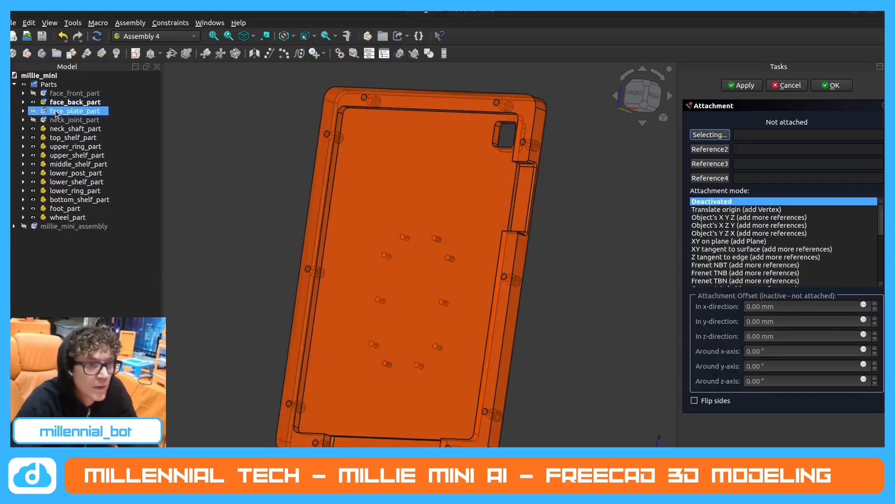
Expand face_back_part and attach LCS_back_hole2 with Concentric mode to Edge60, the rim screw hole above the square cutout.
click(23, 101)
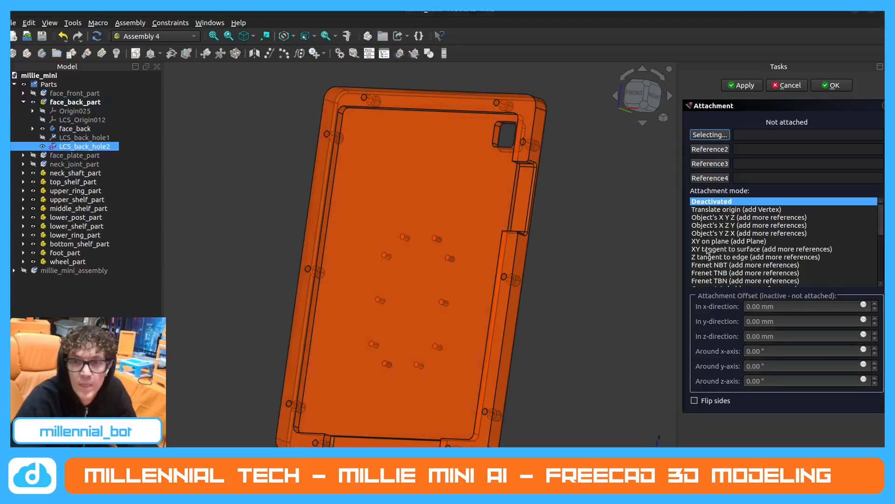
click(497, 104)
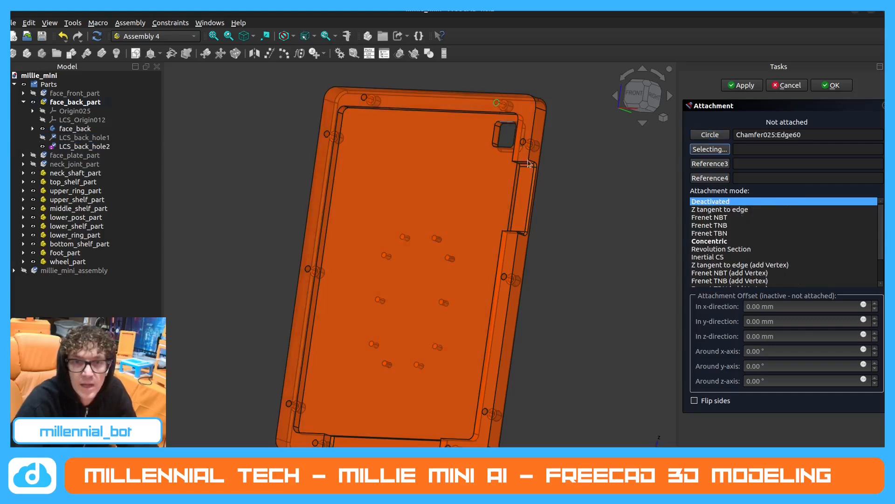
click(717, 242)
click(832, 85)
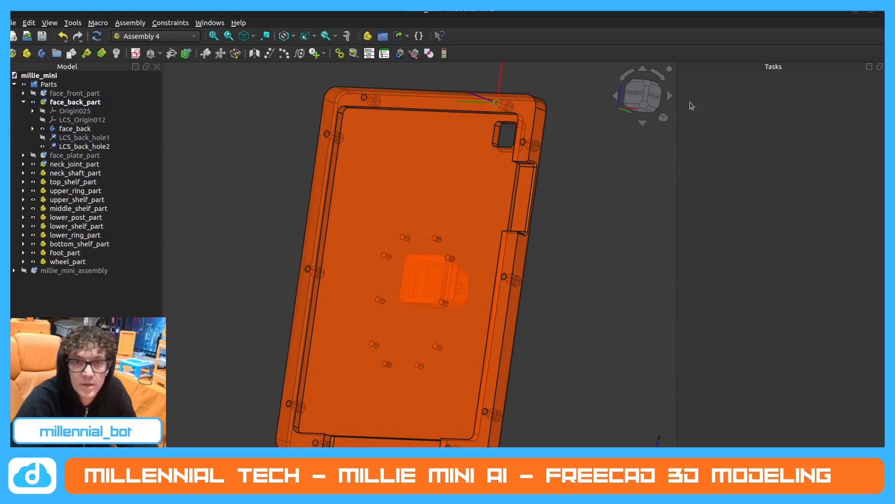
Hide LCS_back_hole2, collapse face_back_part in the model tree, and show face_front_part in its place.
click(44, 147)
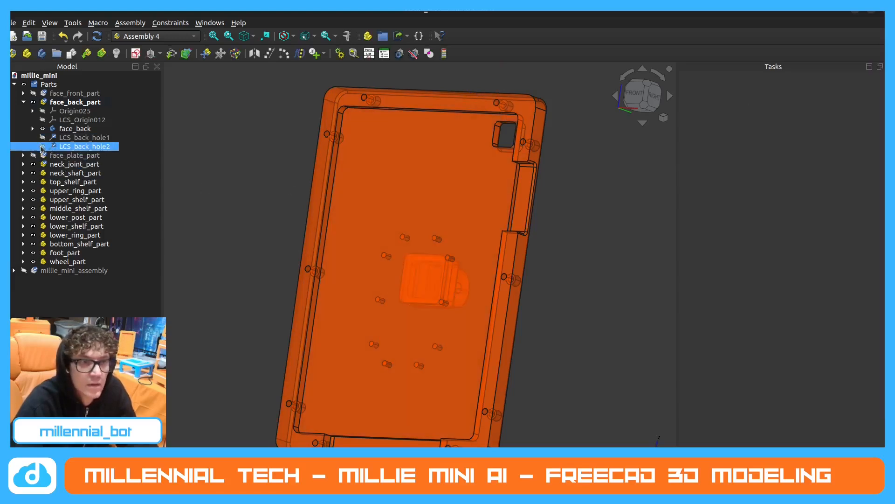
click(24, 102)
click(33, 93)
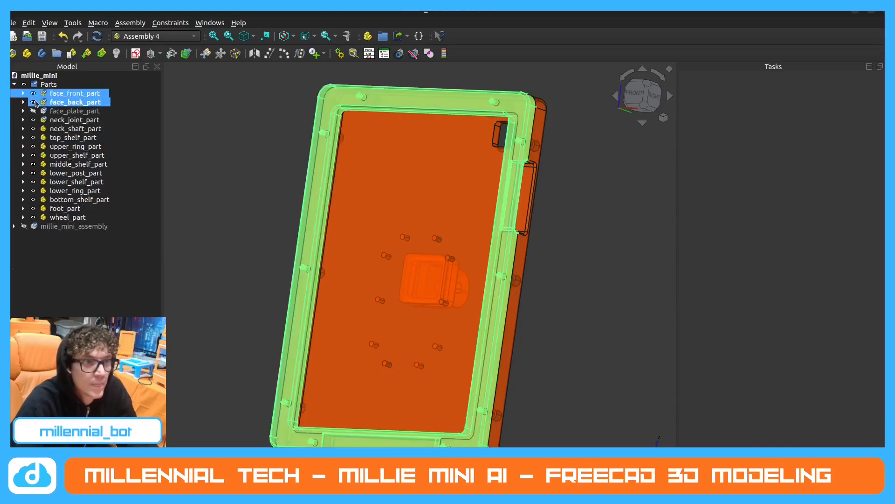
click(33, 102)
Create a local coordinate system named LCS_front_hole1 in face_front_part.
middle_drag(488, 200, 262, 196)
scroll(263, 197, down, 5)
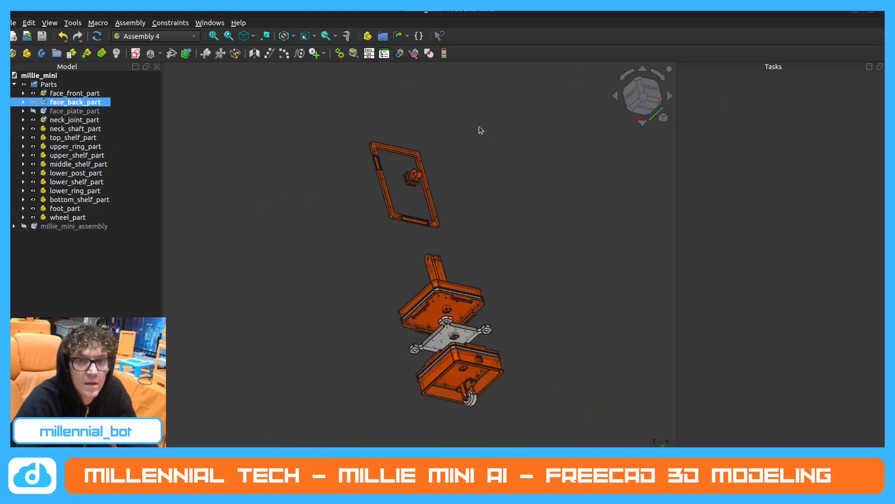
scroll(374, 130, up, 3)
middle_drag(417, 178, 366, 160)
scroll(366, 160, up, 5)
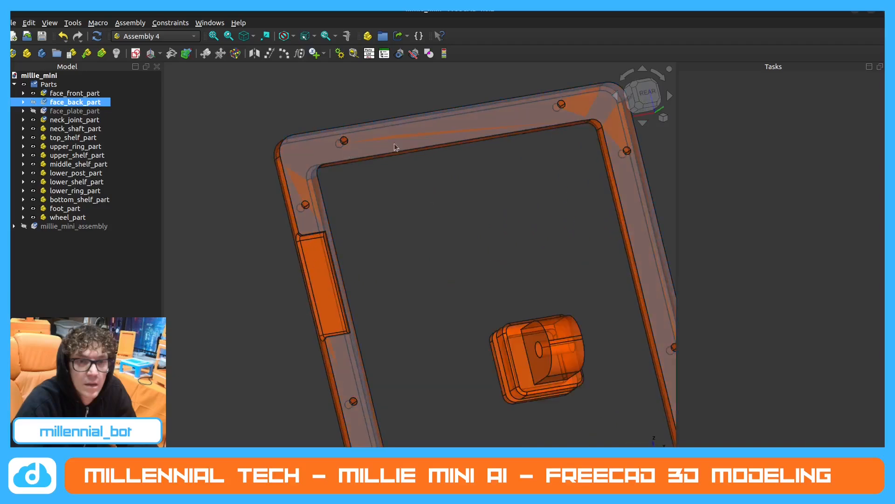
click(84, 94)
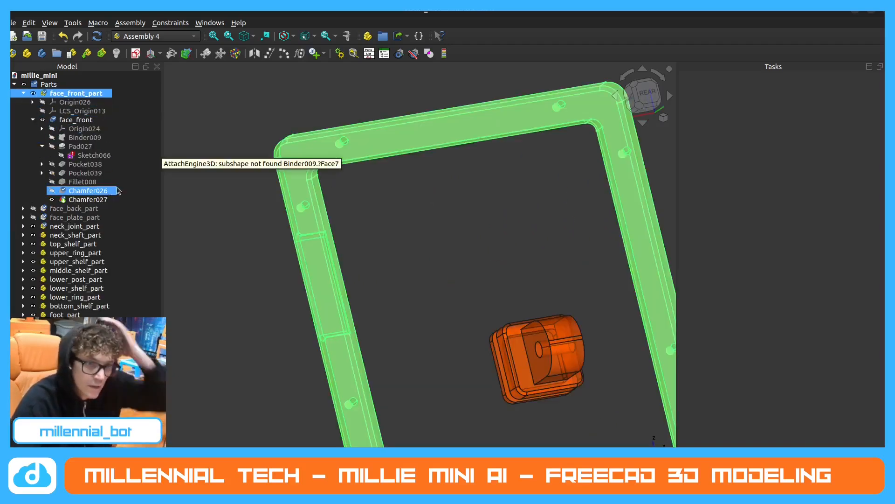
click(151, 53)
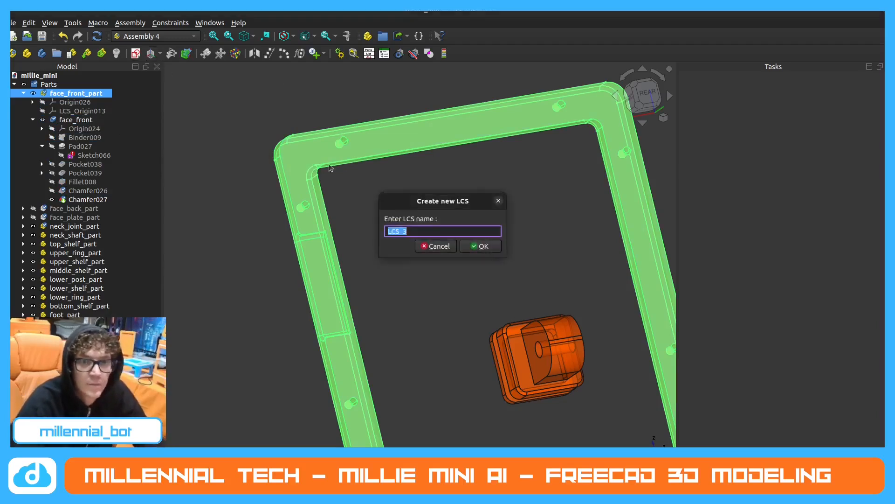
key(BackSpace)
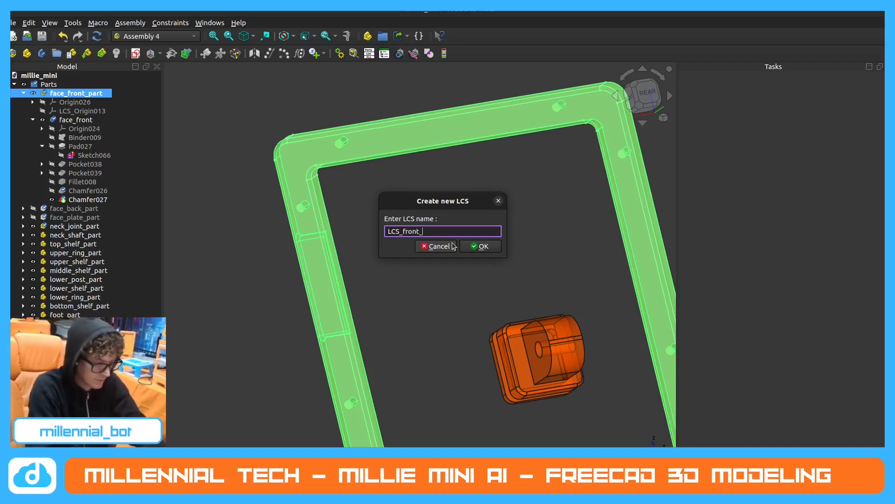
key(Return)
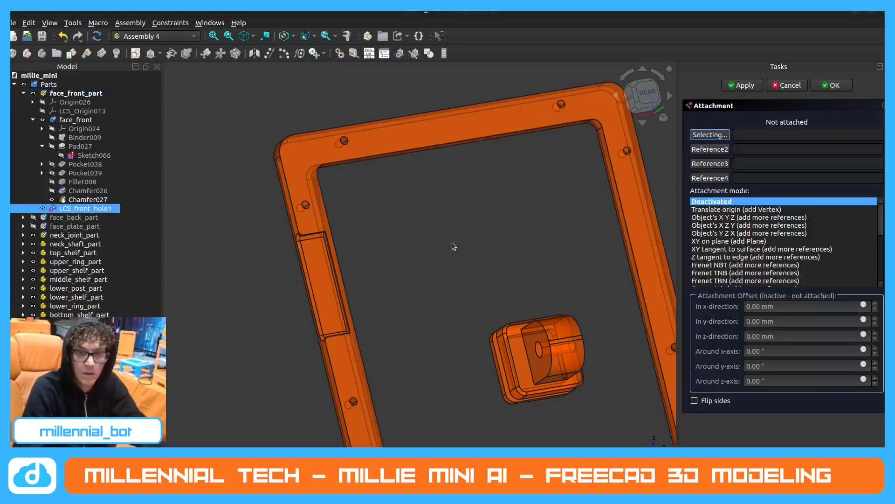
Attach LCS_front_hole1 with Concentric mode to Edge45, the rear rim screw hole nearest the side recess along the frame's upper edge.
click(344, 142)
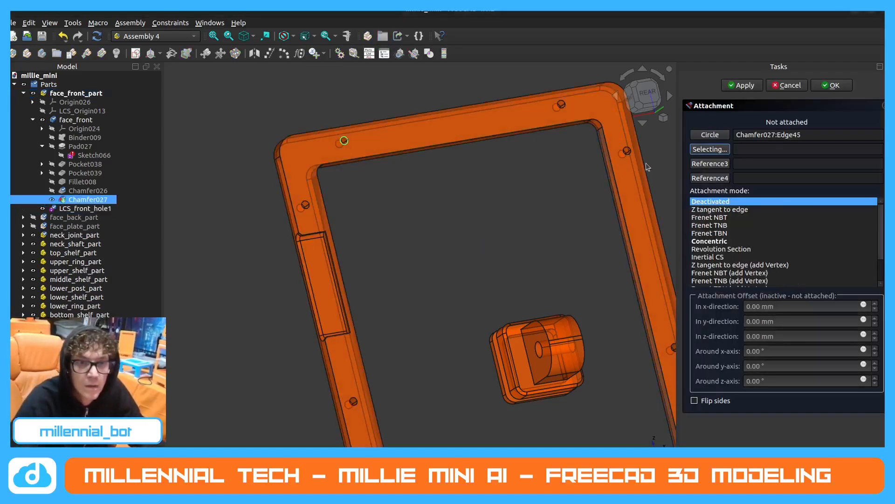
click(736, 242)
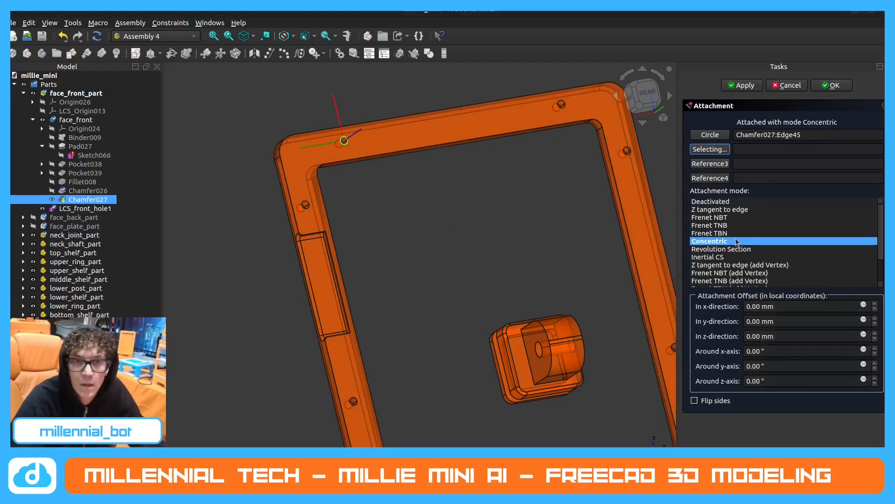
click(831, 86)
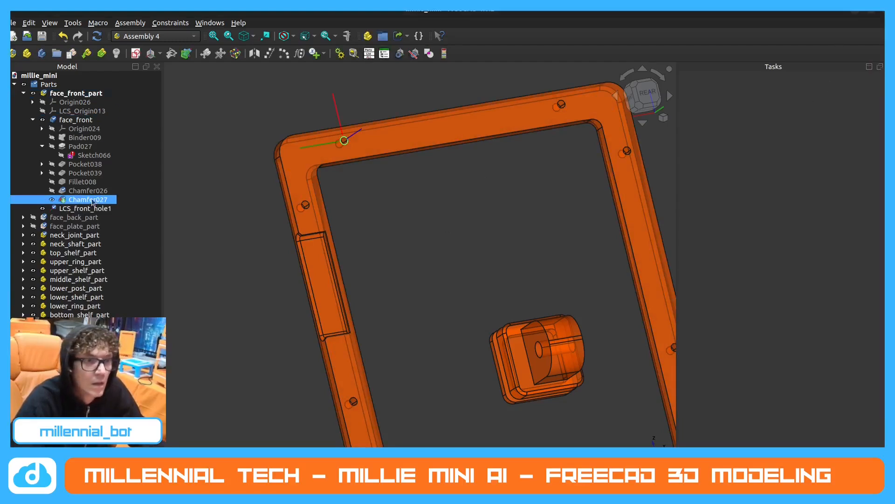
Hide LCS_front_hole1, collapse face_front_part in the model tree, and show face_back_part and face_plate_part.
click(43, 209)
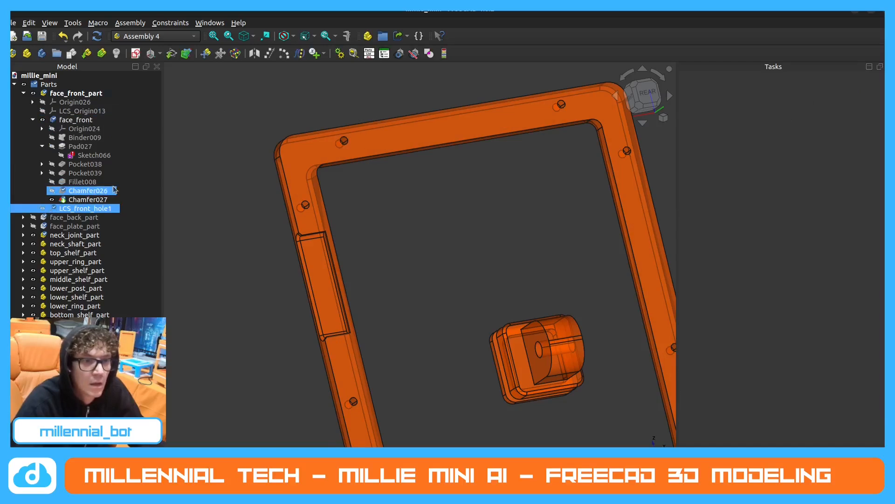
click(24, 94)
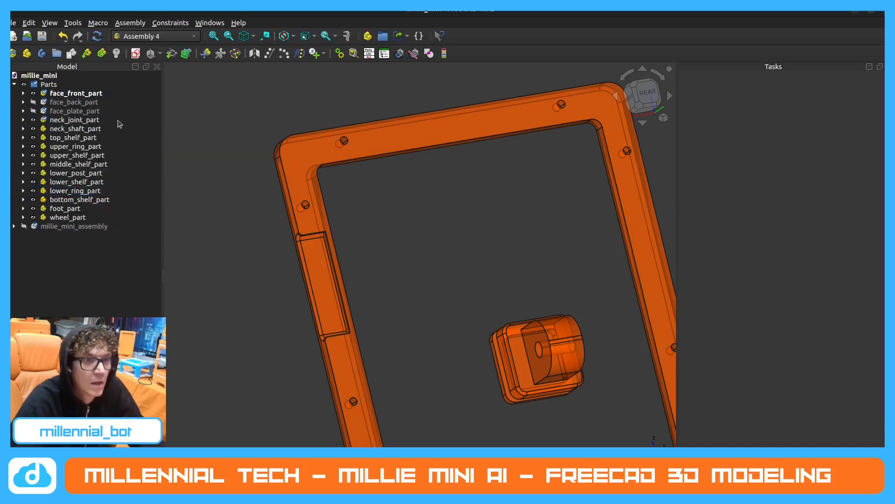
click(33, 102)
click(36, 110)
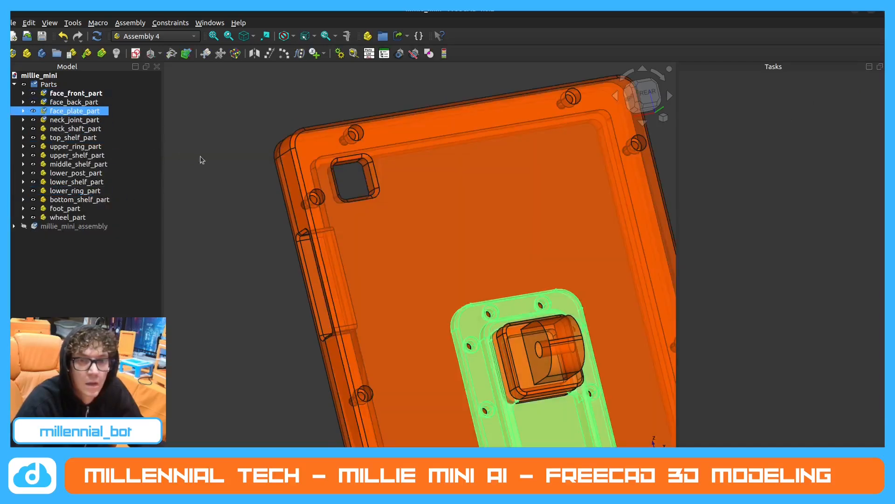
Examine the face parts from behind together with the shelf, ring and neck parts laid out below.
scroll(201, 157, down, 2)
click(553, 195)
middle_drag(552, 196, 465, 190)
scroll(464, 189, down, 4)
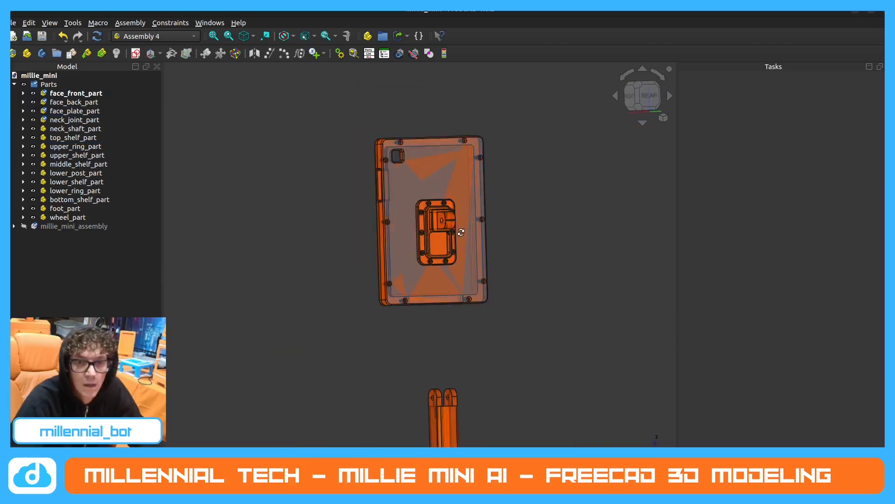
middle_drag(462, 230, 466, 255)
scroll(466, 256, down, 4)
scroll(463, 446, up, 4)
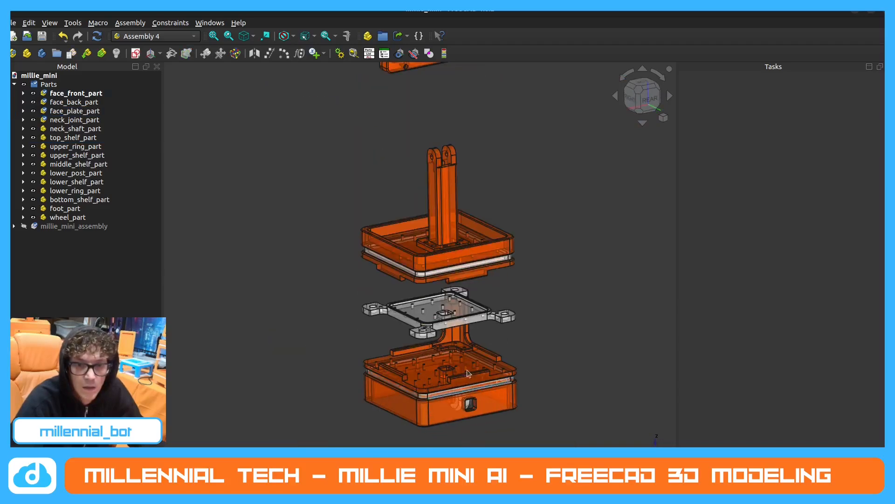
middle_drag(472, 322, 477, 351)
scroll(477, 352, down, 3)
scroll(484, 244, up, 1)
middle_drag(484, 246, 500, 236)
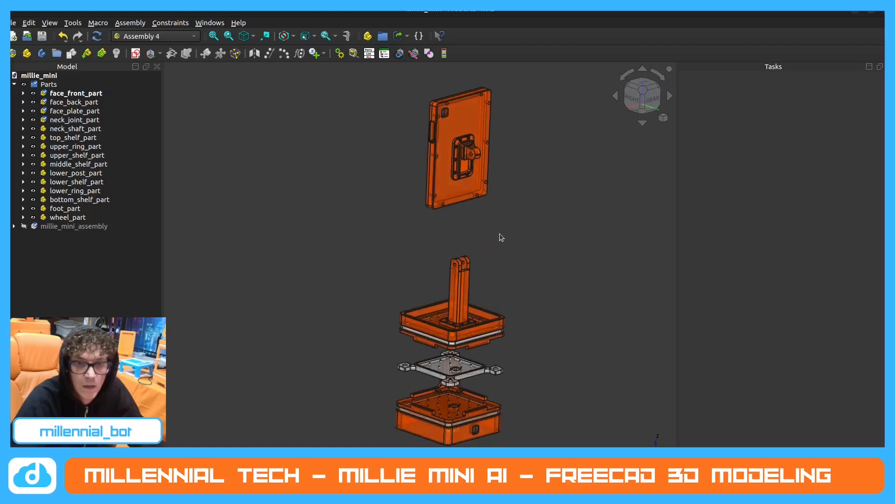
Show and expand millie_mini_assembly, and hide and collapse the Parts group in the model tree.
click(23, 226)
click(24, 84)
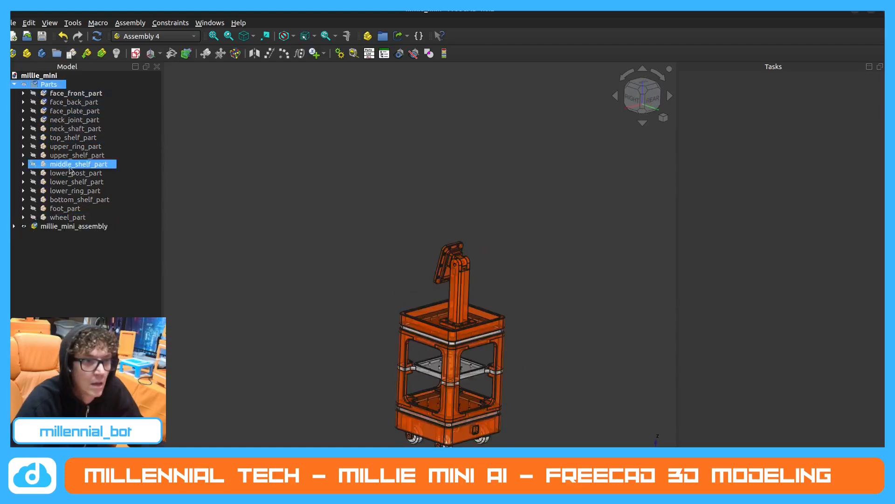
click(14, 226)
scroll(86, 228, down, 5)
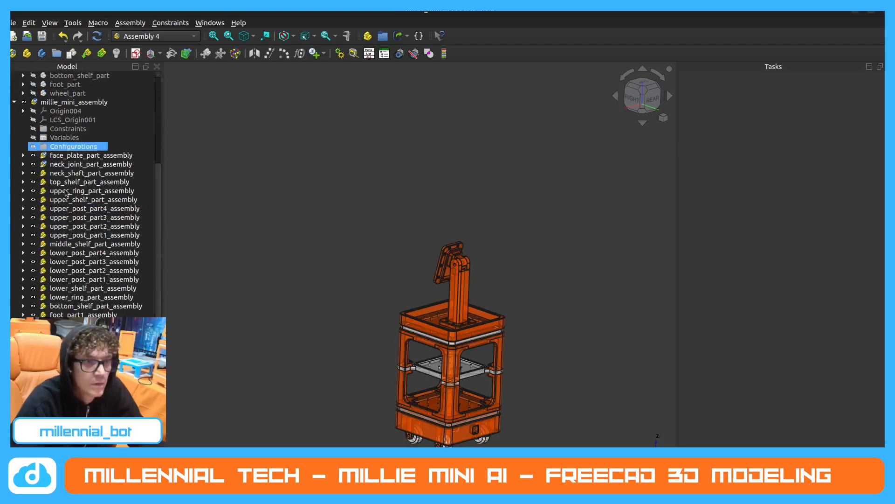
scroll(65, 193, up, 5)
click(14, 85)
click(52, 93)
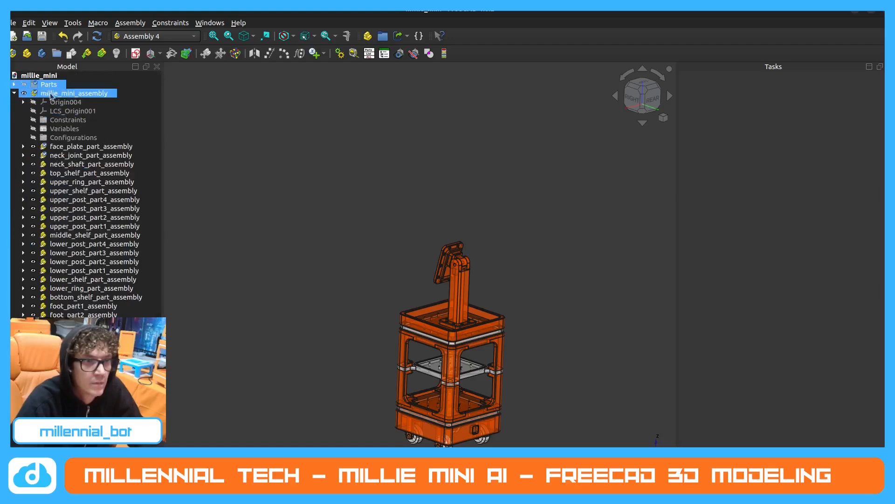
Activate millie_mini_assembly and insert a link to face_back_part named face_back_part.
click(71, 145)
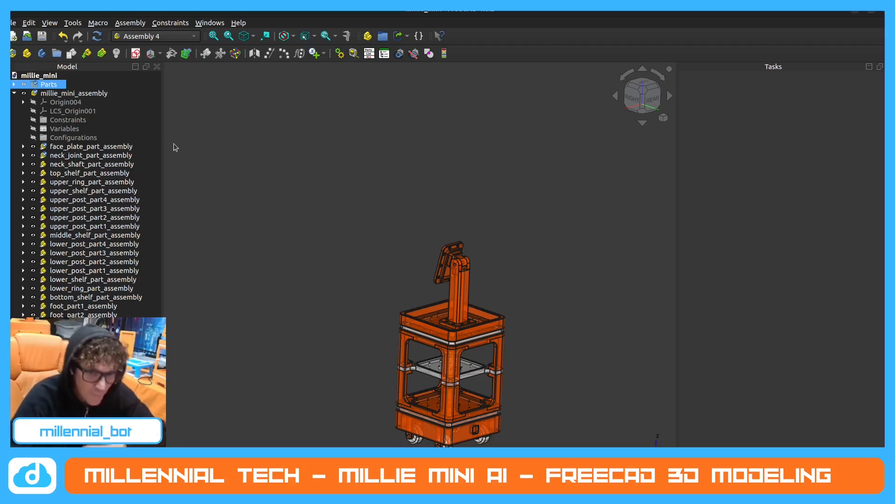
click(98, 226)
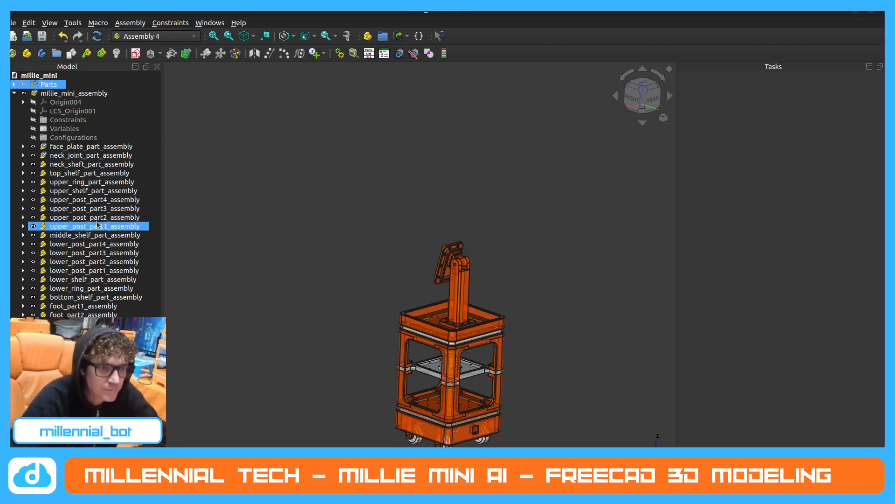
click(102, 93)
double_click(102, 95)
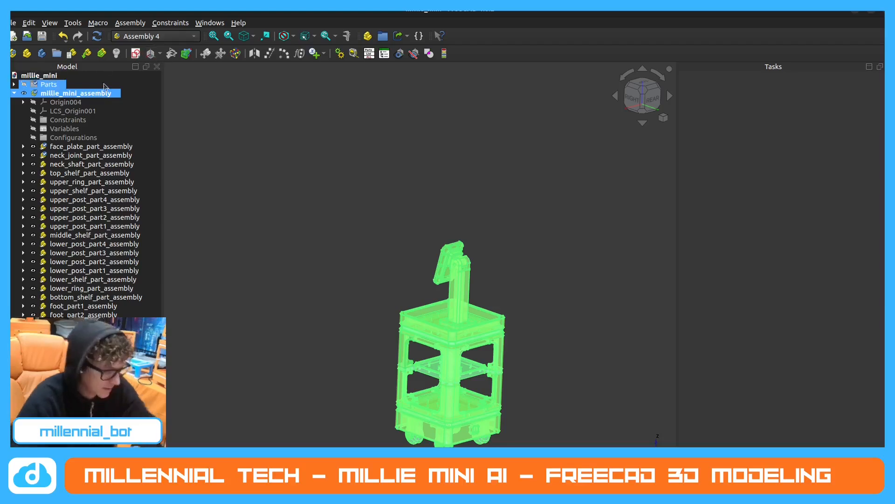
click(101, 53)
scroll(480, 195, down, 2)
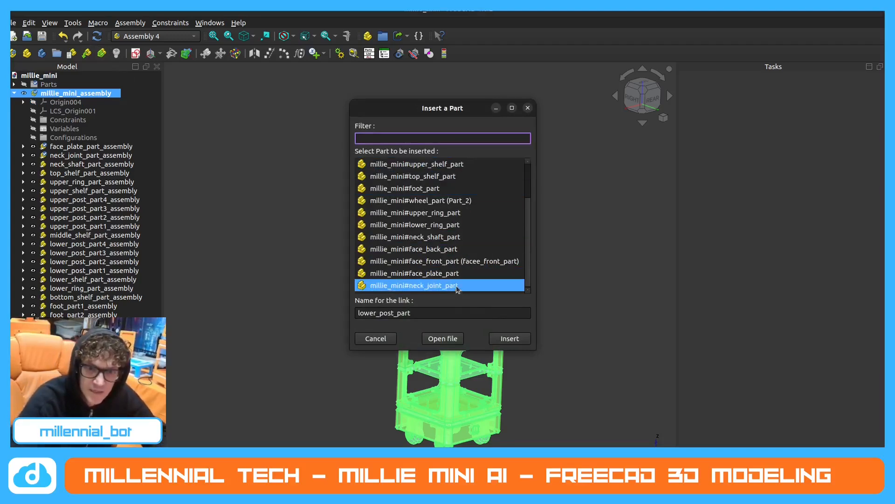
click(465, 251)
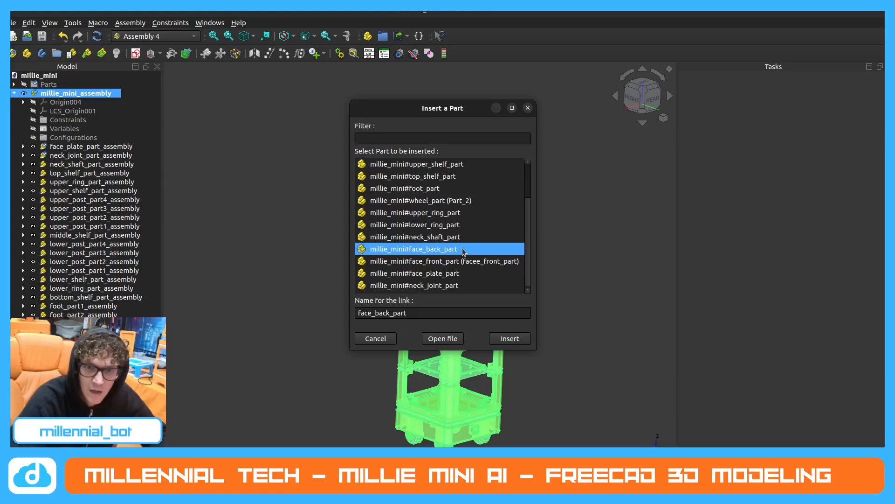
click(503, 341)
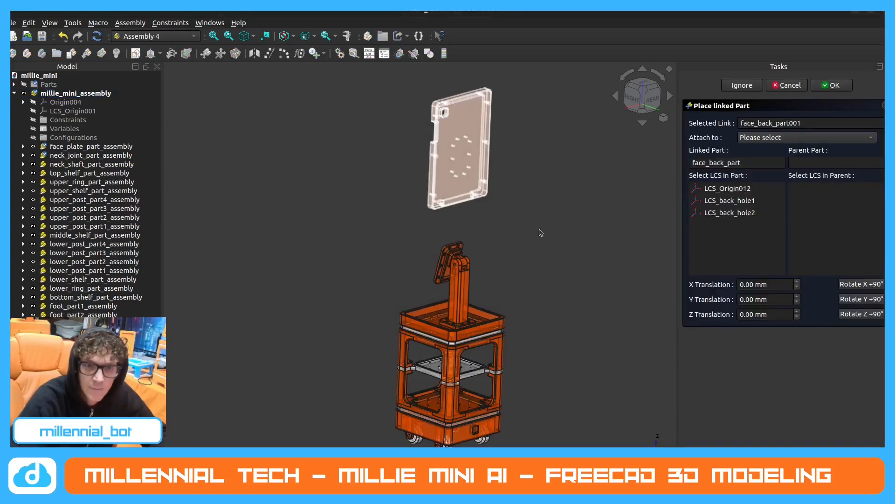
Attach face_back_part to face_plate_part_assembly, matching LCS_back_hole1 to LCS_plate_hole.
click(746, 200)
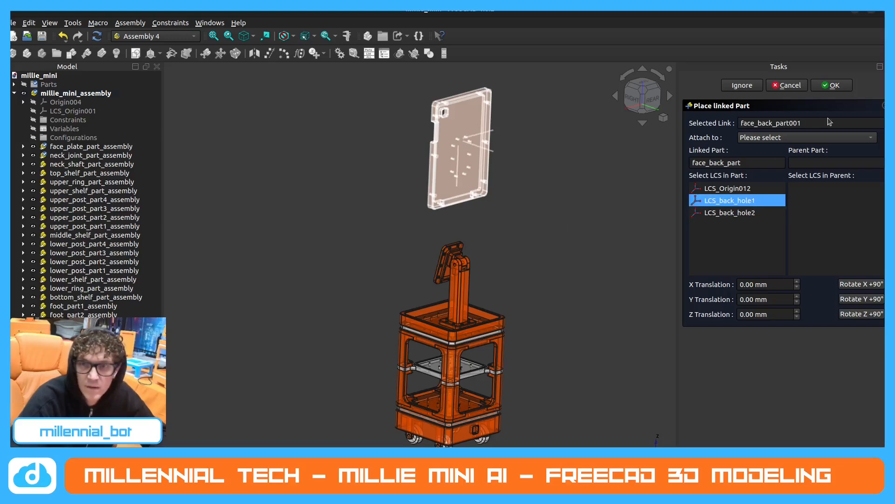
click(828, 136)
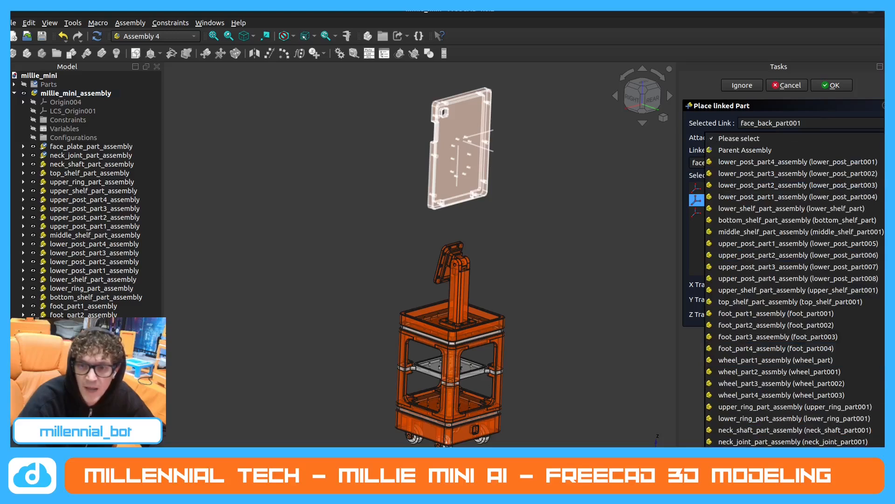
click(793, 453)
click(828, 200)
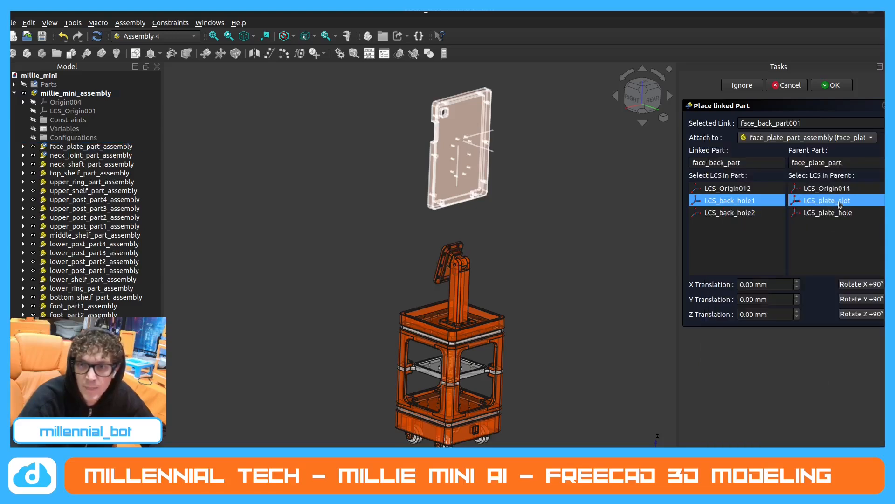
click(840, 212)
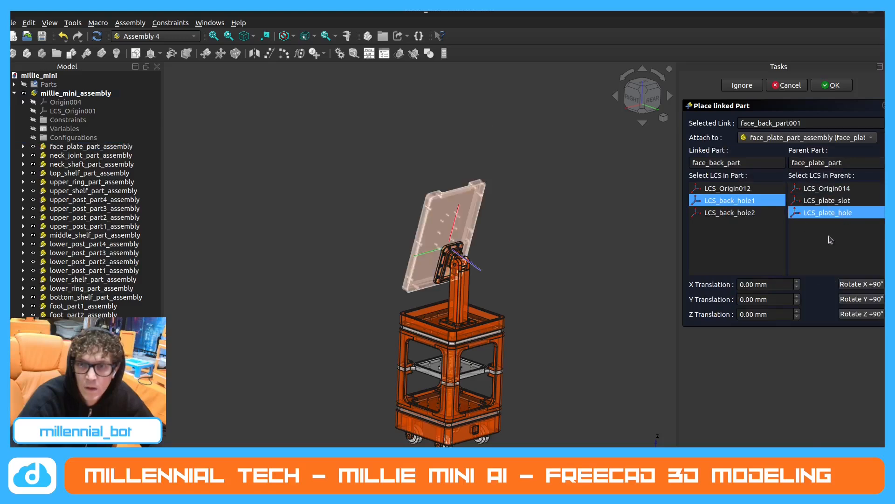
Try orienting face_back_part by rotating it about the Y axis in 90° increments.
click(863, 300)
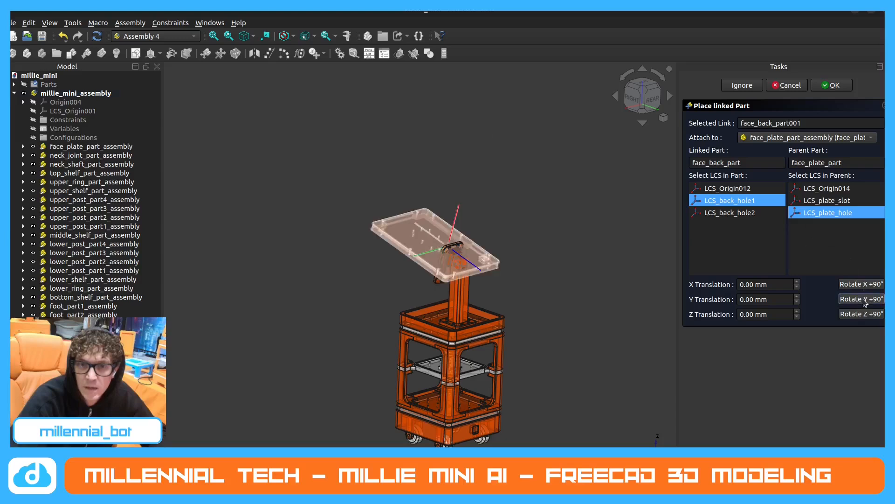
click(864, 301)
click(864, 301)
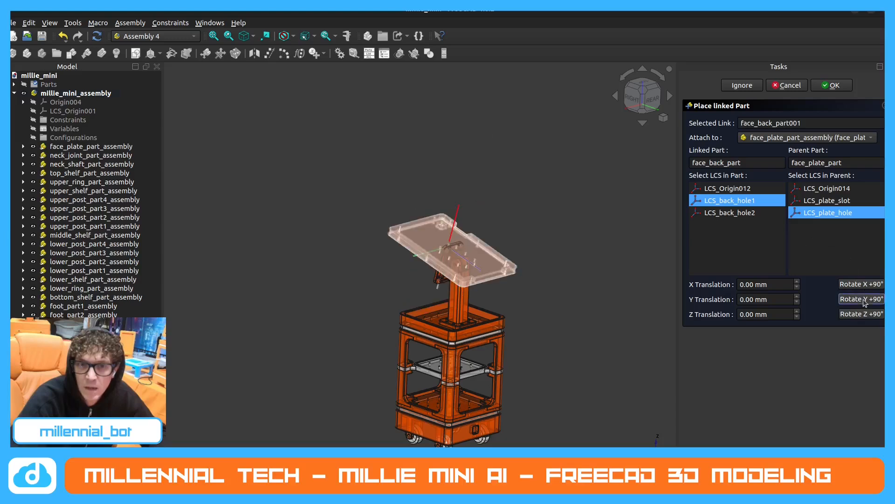
click(864, 300)
Rotate face_back_part 180° about the Z axis and check its alignment with the face plate from the rear.
click(867, 313)
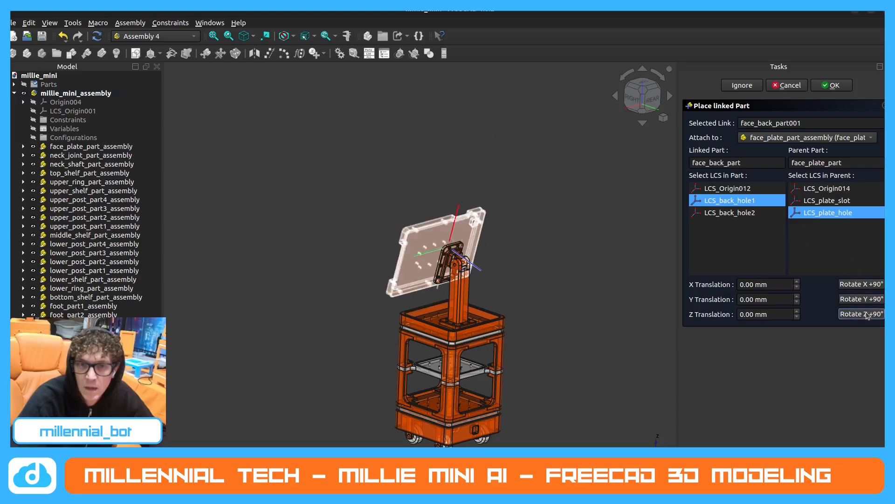
click(866, 314)
scroll(460, 258, up, 6)
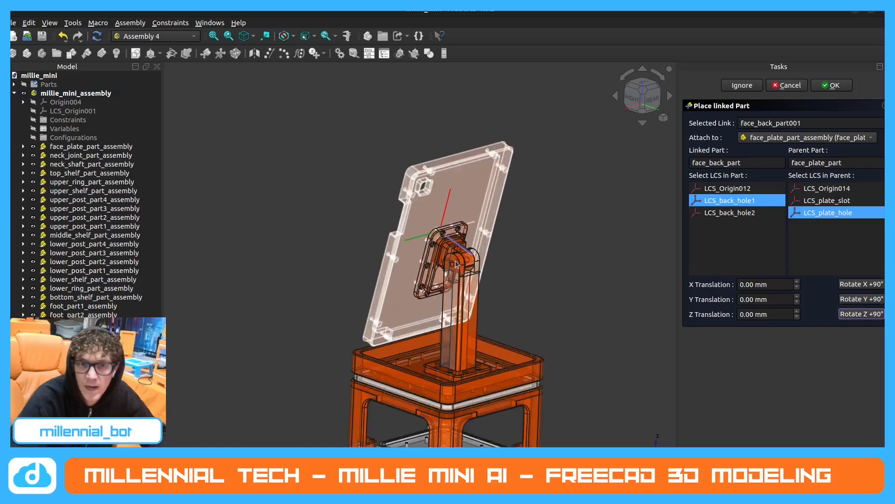
middle_drag(456, 259, 390, 211)
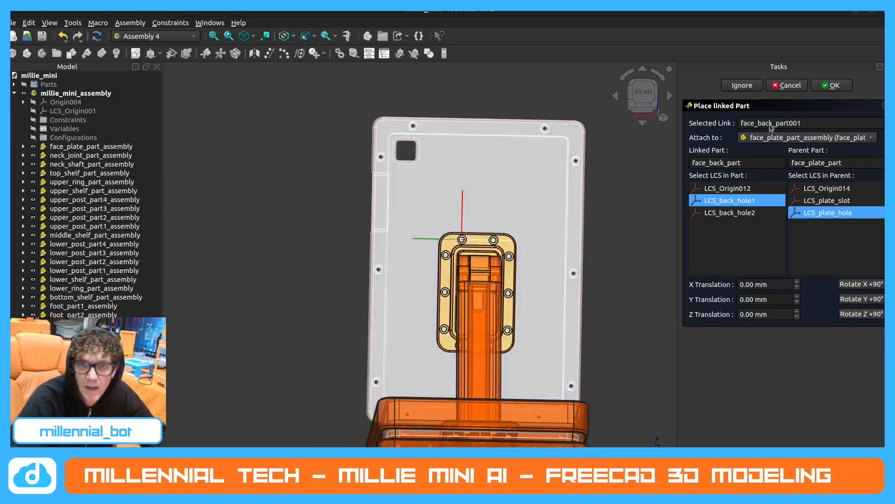
Confirm the placement of face_back_part on the face plate and check its fit from the rear.
click(831, 86)
middle_drag(438, 246, 529, 262)
click(646, 201)
scroll(459, 254, up, 5)
scroll(524, 253, down, 5)
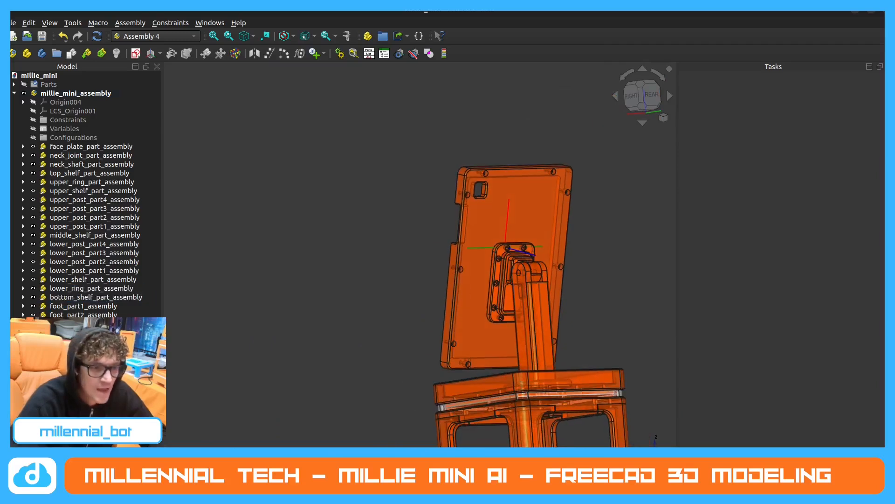
scroll(86, 196, down, 2)
Hide the LCS_plate_hole coordinate system inside face_plate_part_assembly.
click(86, 324)
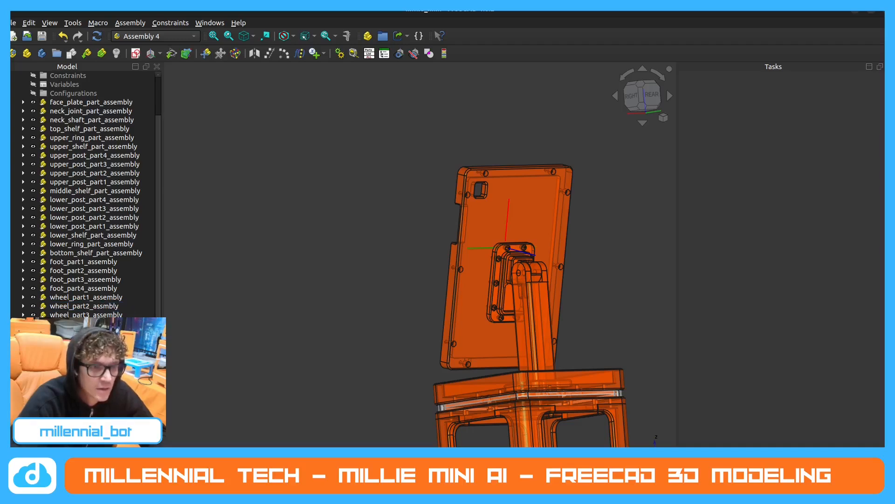
click(23, 102)
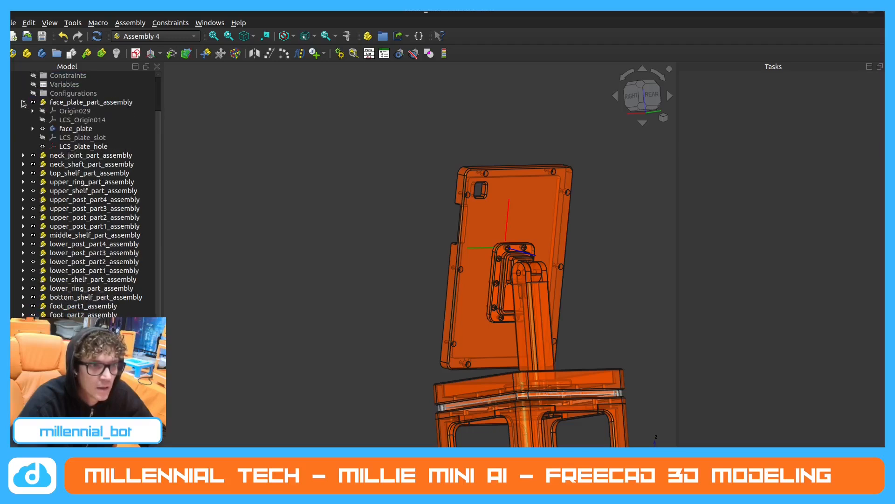
click(42, 146)
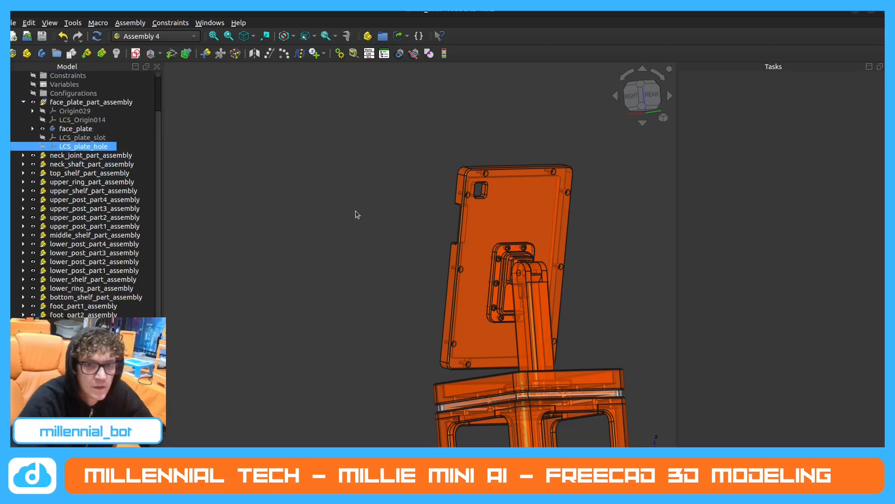
click(24, 102)
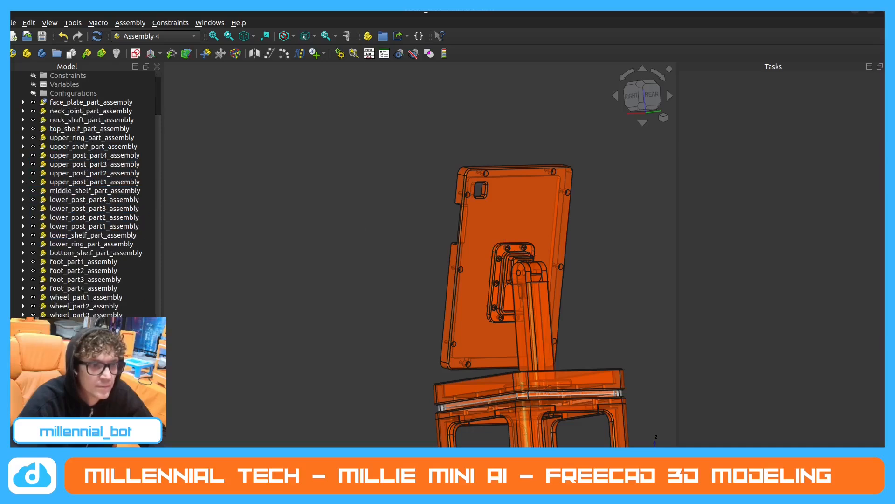
scroll(59, 266, up, 2)
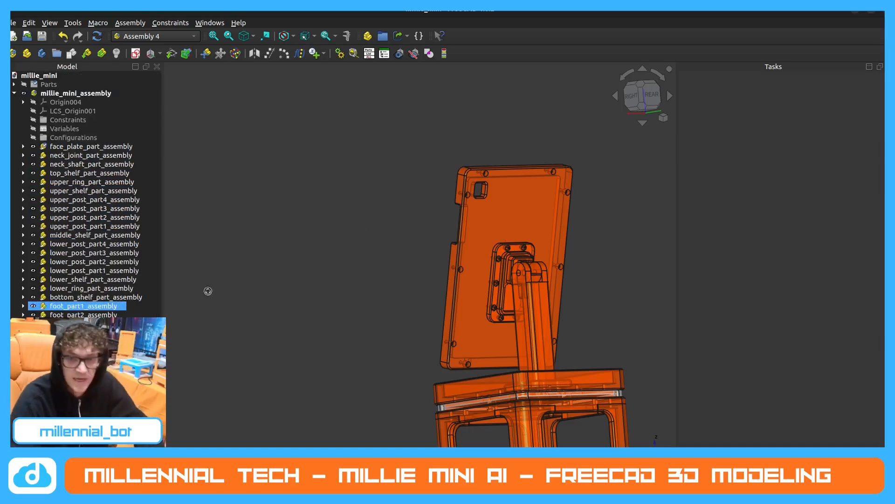
Examine the robot assembly from several sides, focusing on how face_back_part sits on the face plate.
middle_drag(468, 273, 494, 224)
scroll(471, 247, down, 5)
middle_drag(435, 301, 550, 302)
middle_drag(427, 269, 379, 276)
middle_drag(441, 245, 423, 272)
scroll(528, 276, up, 1)
middle_drag(528, 273, 526, 263)
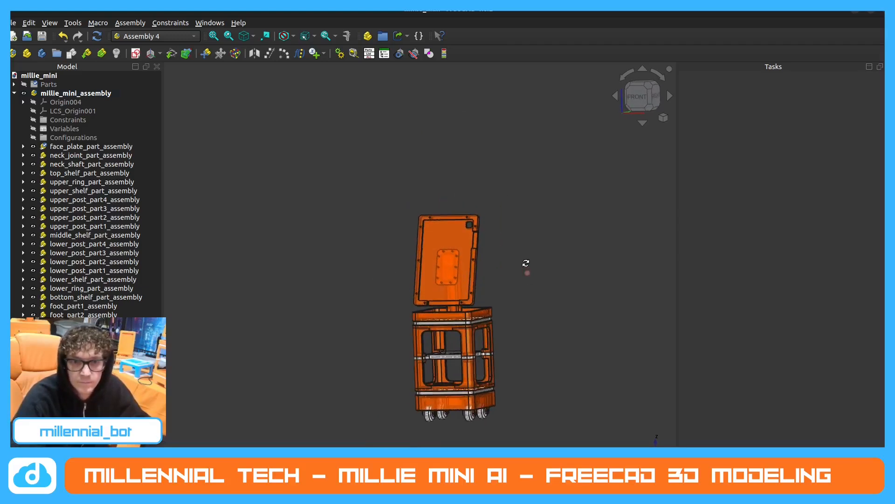
middle_drag(434, 301, 530, 304)
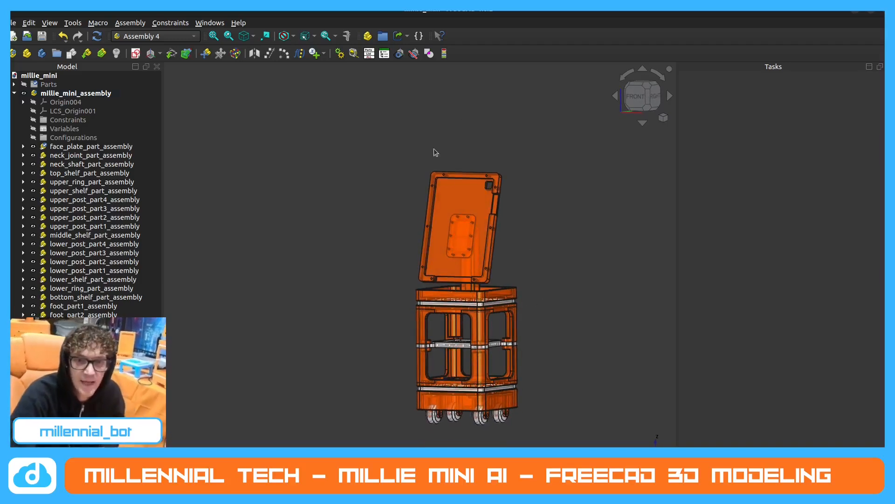
middle_drag(490, 254, 543, 255)
scroll(469, 249, up, 3)
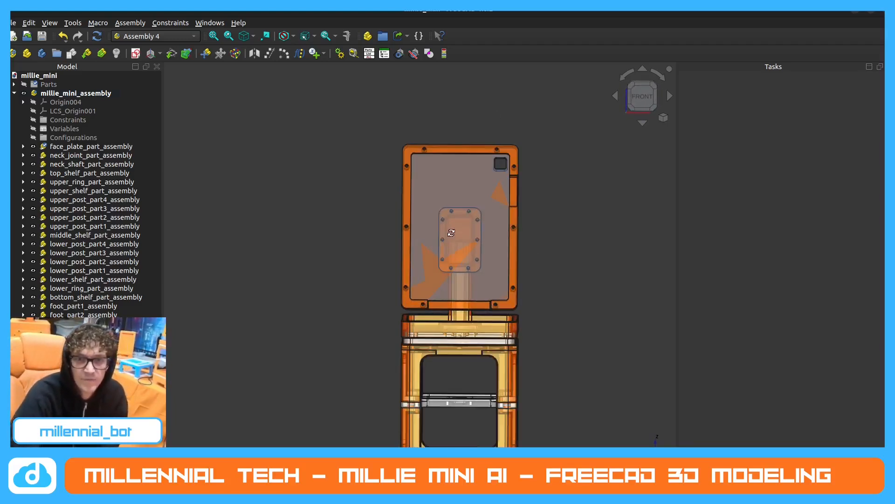
middle_drag(468, 246, 392, 296)
scroll(455, 287, down, 3)
scroll(379, 285, up, 1)
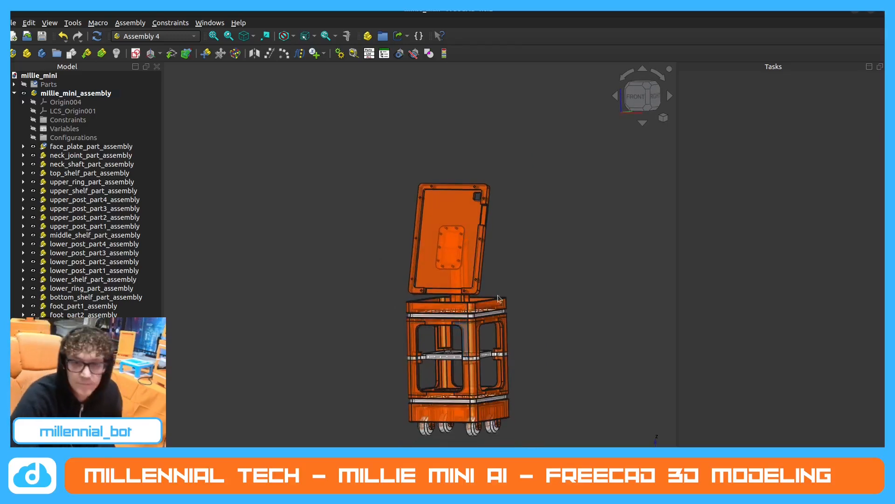
Save the document and insert a link to face_front_part, named face_front_part, into millie_mini_assembly.
click(49, 121)
click(92, 95)
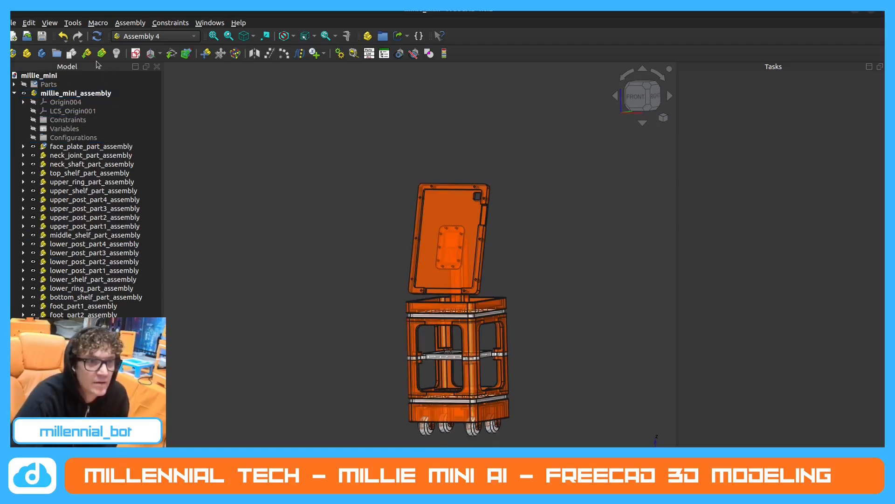
key(ctrl+s)
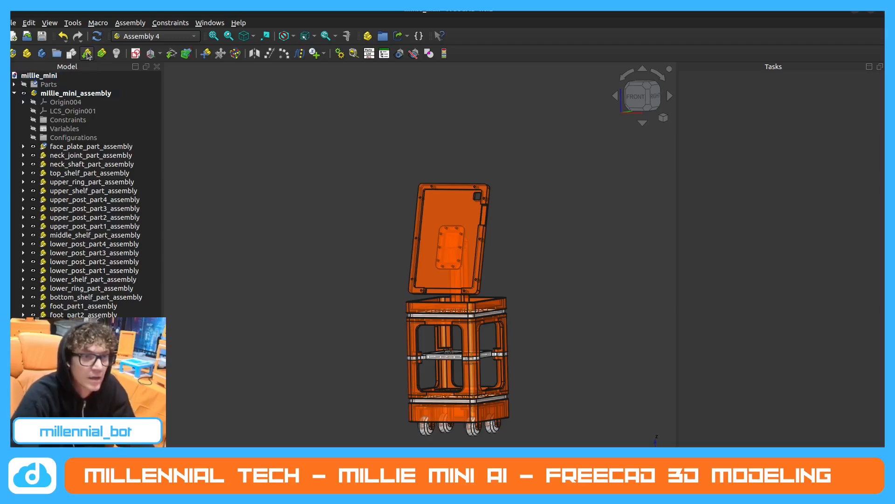
click(87, 53)
scroll(447, 209, down, 3)
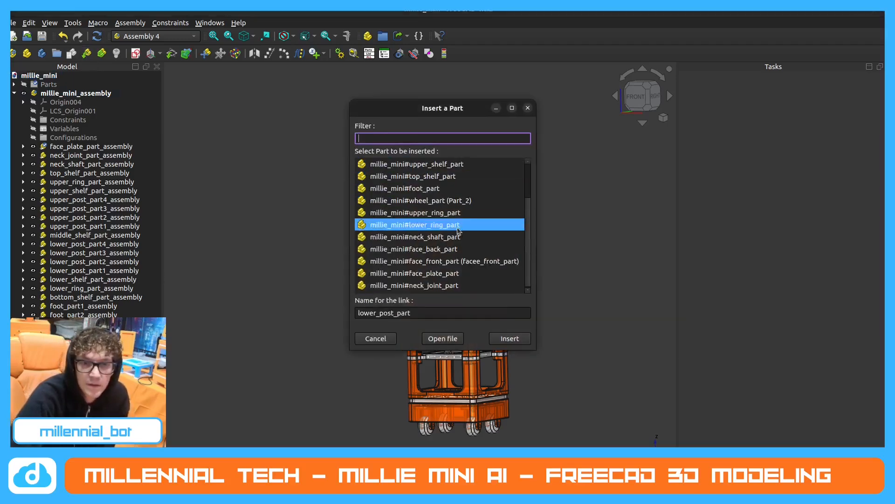
click(465, 262)
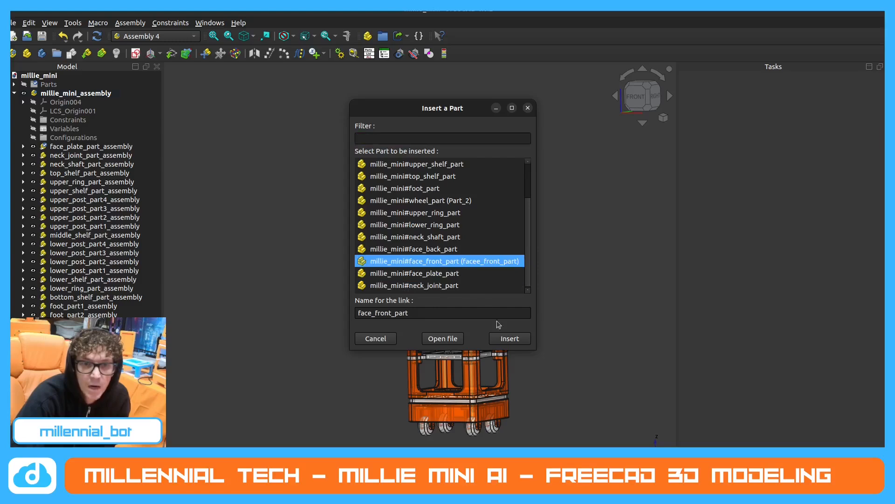
click(507, 338)
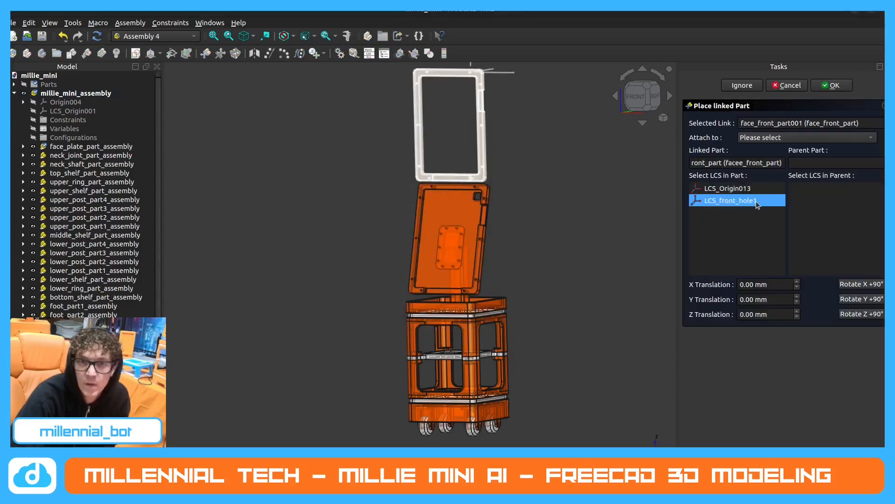
Attach face_front_part to face_back_part001, matching LCS_front_hole1 to LCS_back_hole2.
click(819, 139)
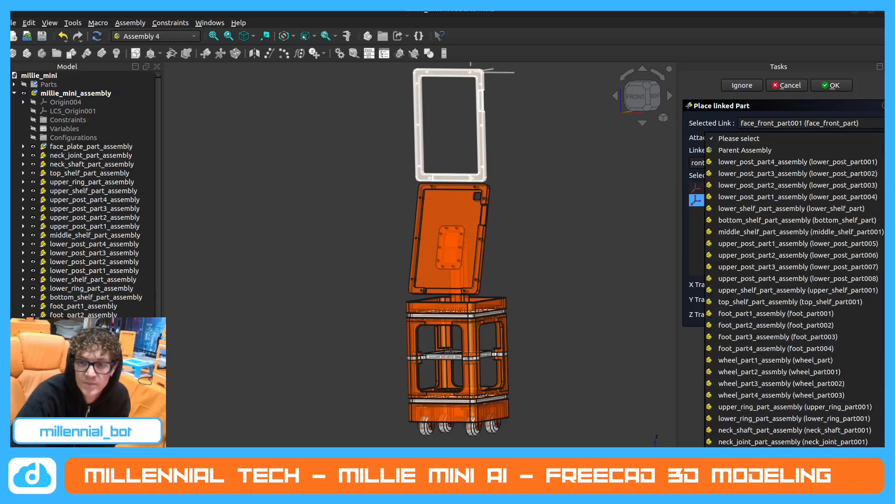
click(793, 461)
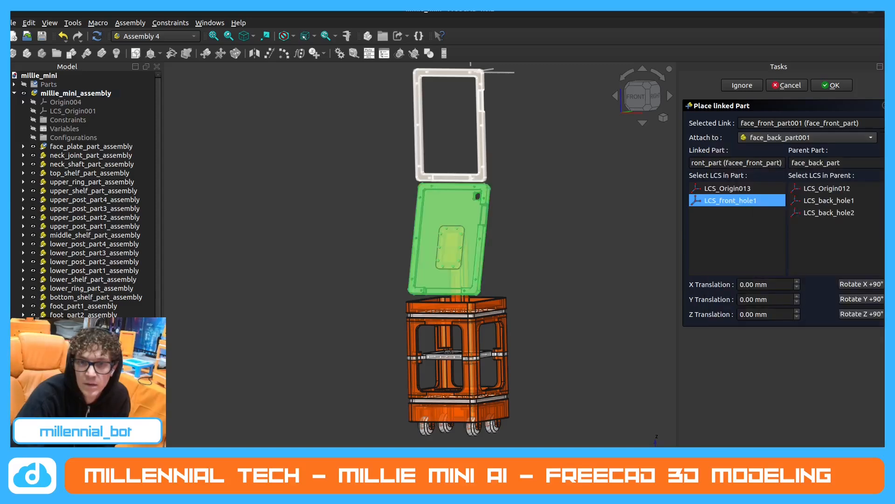
click(833, 214)
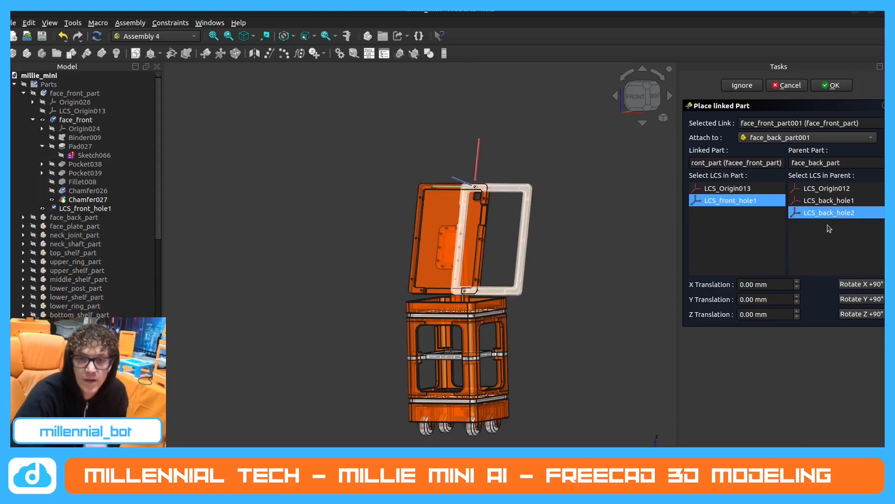
Rotate face_front_part about the Y and Z axes in 90° increments to align it with face_back_part, and confirm the placement.
middle_drag(529, 213, 464, 245)
scroll(518, 167, up, 3)
middle_drag(519, 172, 534, 191)
click(865, 299)
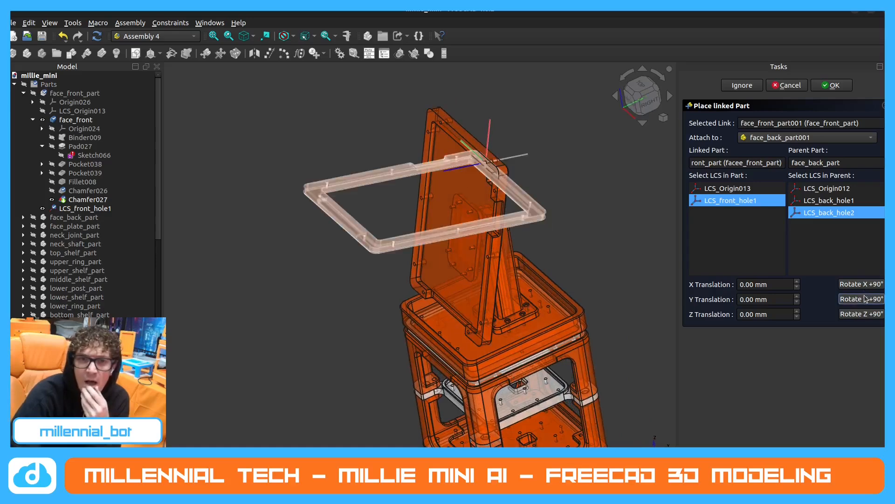
click(865, 299)
click(865, 314)
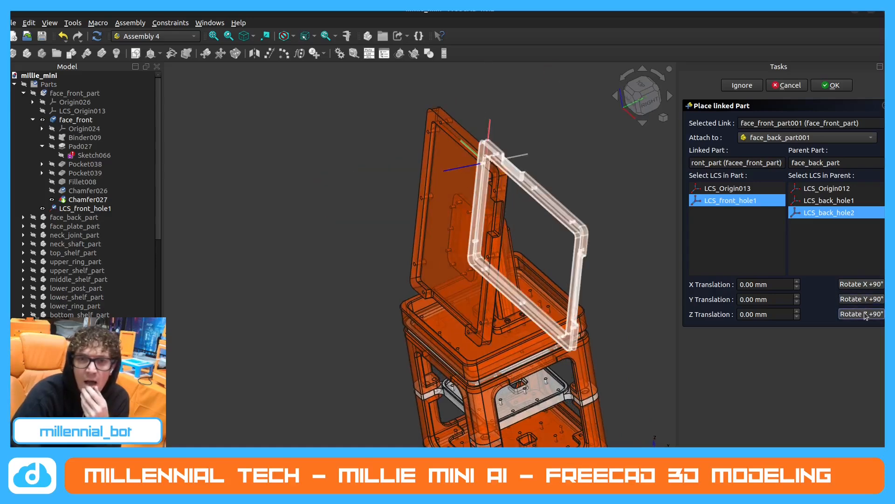
click(866, 314)
click(834, 85)
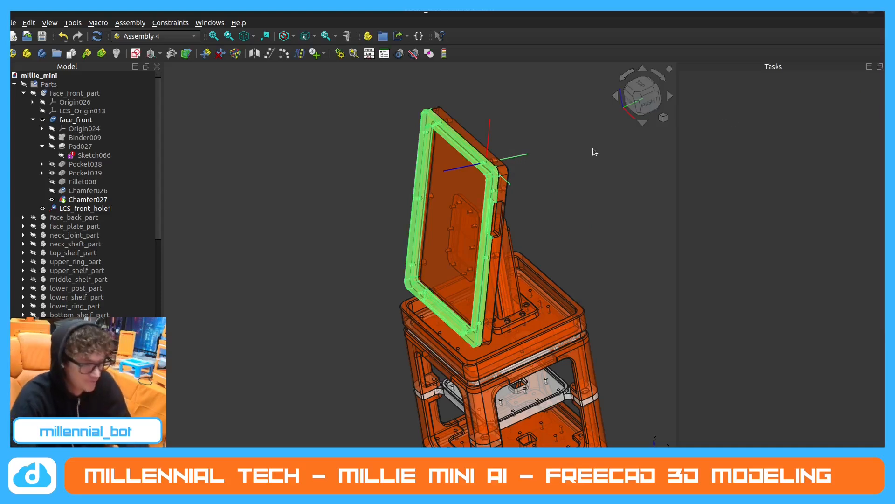
Hide the hole coordinate systems still displayed on face_front_part and face_back_part in millie_mini_assembly.
scroll(98, 291, down, 10)
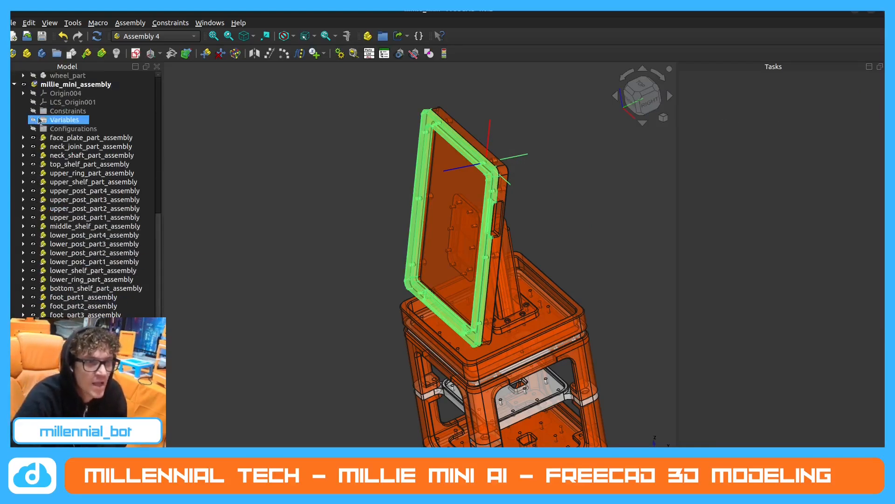
scroll(68, 312, down, 1)
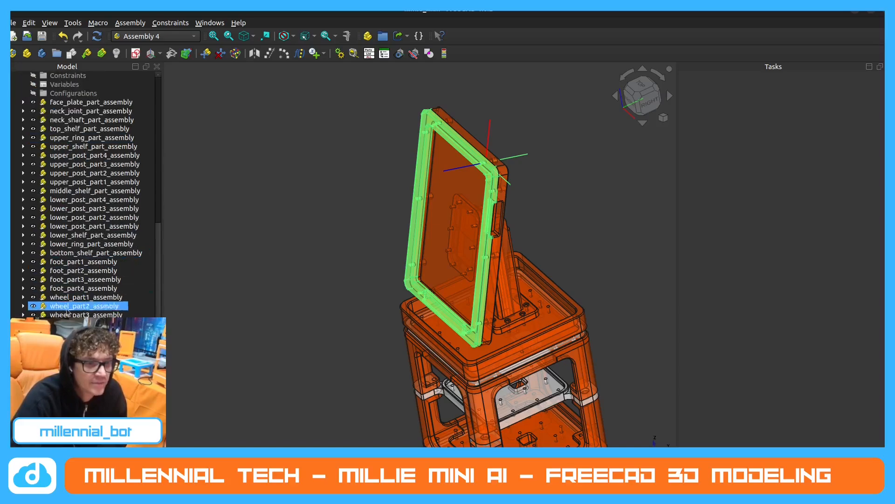
scroll(84, 196, up, 1)
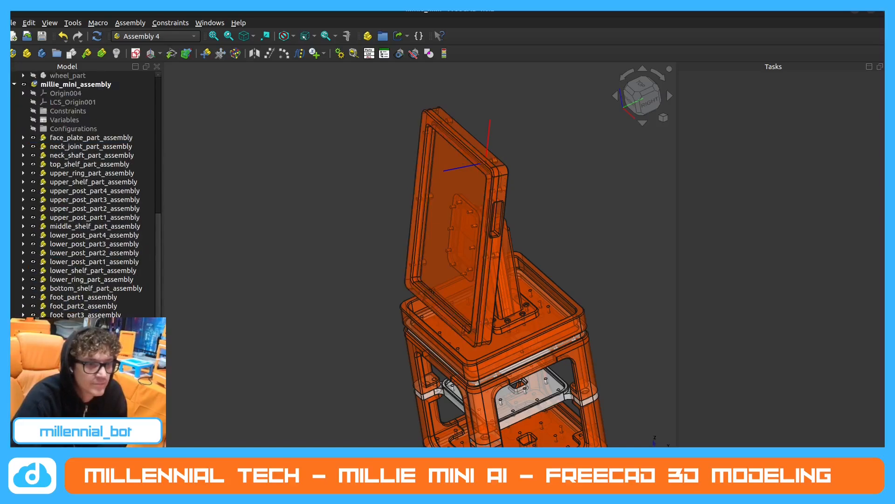
scroll(93, 192, down, 1)
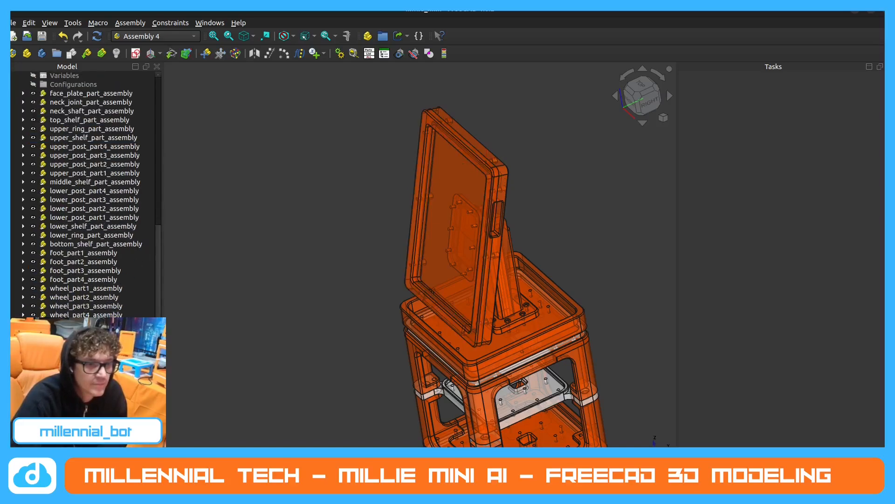
scroll(94, 192, up, 1)
scroll(303, 289, down, 3)
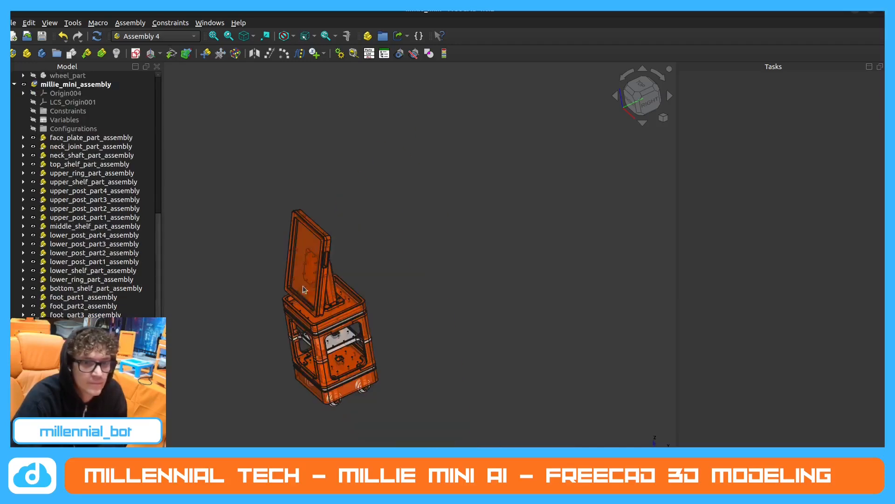
scroll(440, 272, down, 5)
scroll(516, 176, up, 6)
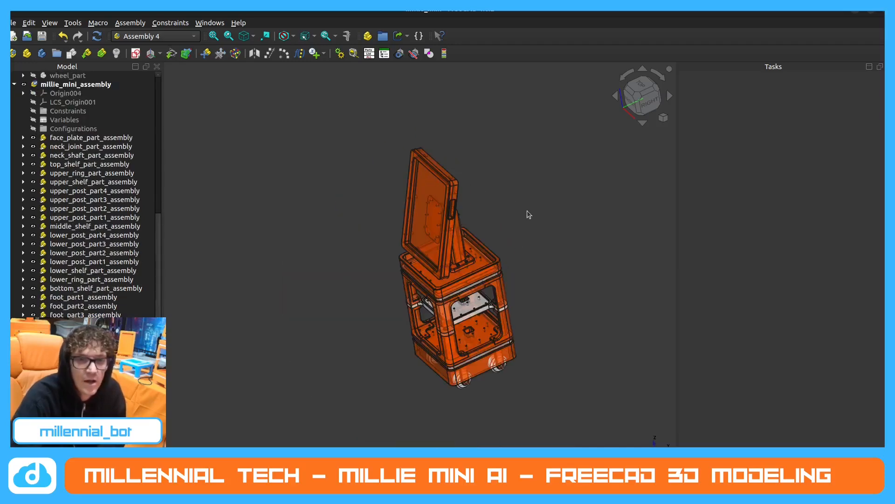
Inspect the assembled robot from the side, rear and front, checking the face tilt, neck joint and clearance above the top shelf.
middle_drag(490, 227, 425, 318)
scroll(429, 248, up, 6)
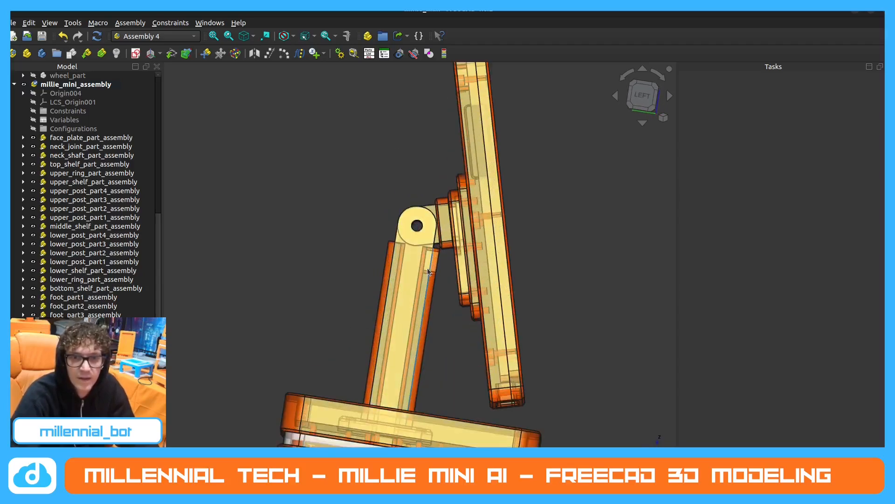
scroll(374, 274, down, 5)
middle_drag(374, 274, 497, 238)
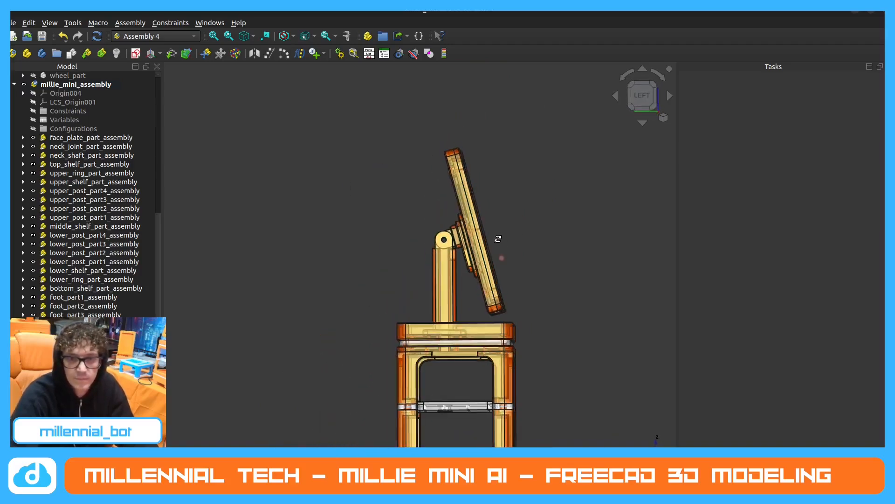
scroll(476, 280, up, 4)
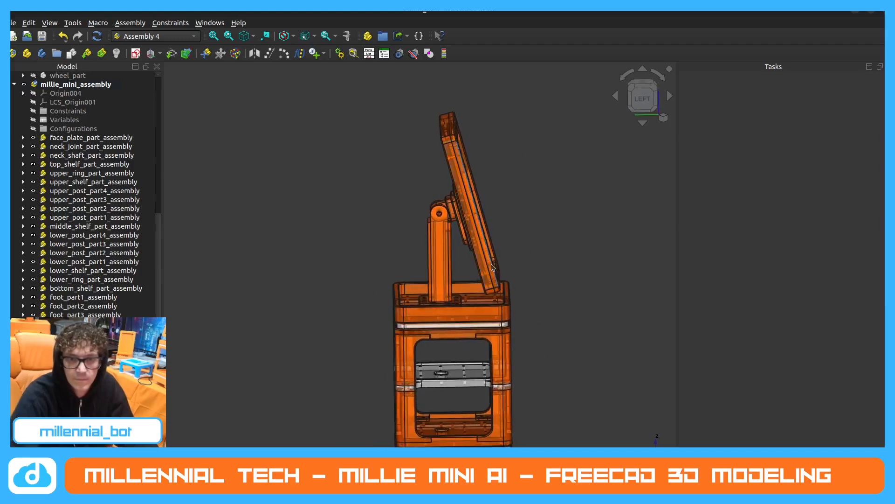
middle_drag(483, 273, 544, 192)
scroll(489, 227, down, 2)
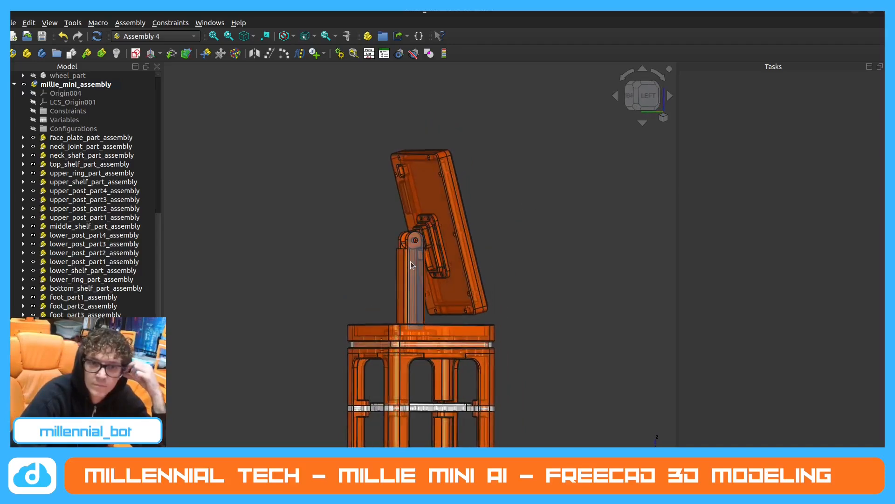
middle_drag(408, 264, 451, 331)
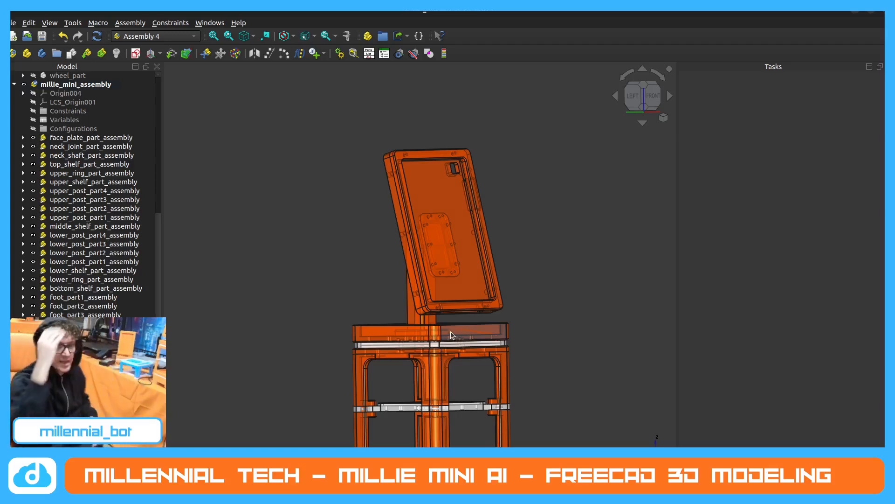
key(6)
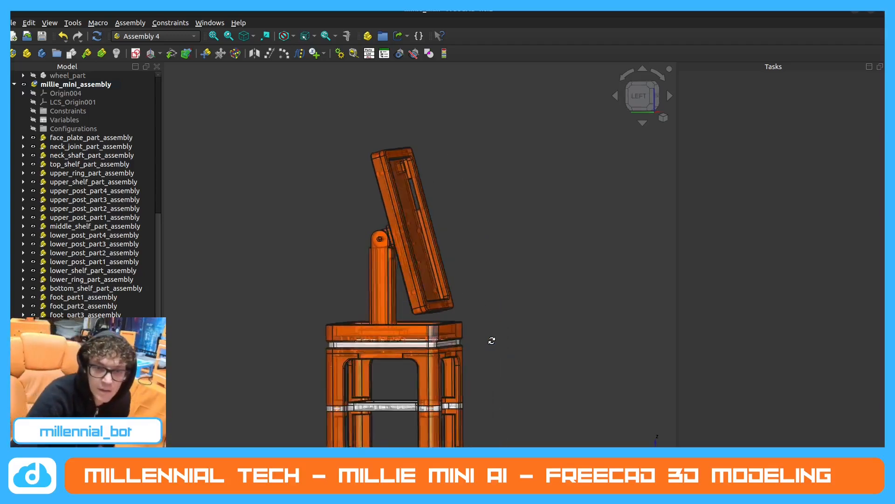
scroll(456, 280, down, 2)
middle_drag(465, 284, 475, 287)
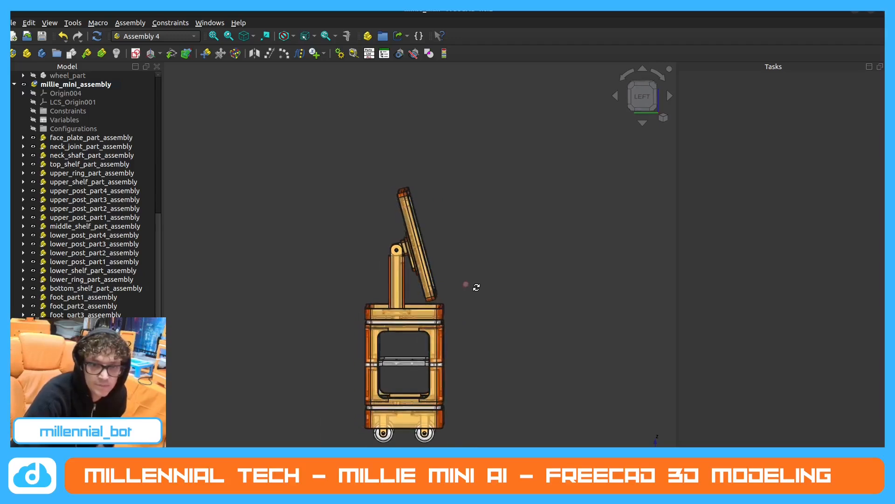
middle_drag(453, 370, 593, 280)
scroll(475, 334, up, 2)
middle_drag(466, 334, 384, 317)
scroll(473, 302, up, 2)
mouse_move(472, 300)
middle_down()
mouse_move(421, 314)
mouse_move(452, 315)
mouse_move(481, 300)
middle_up()
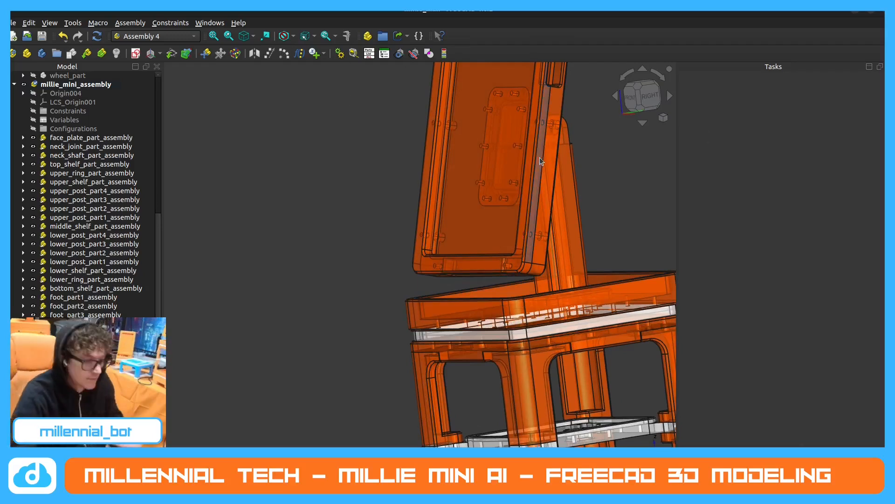
click(347, 37)
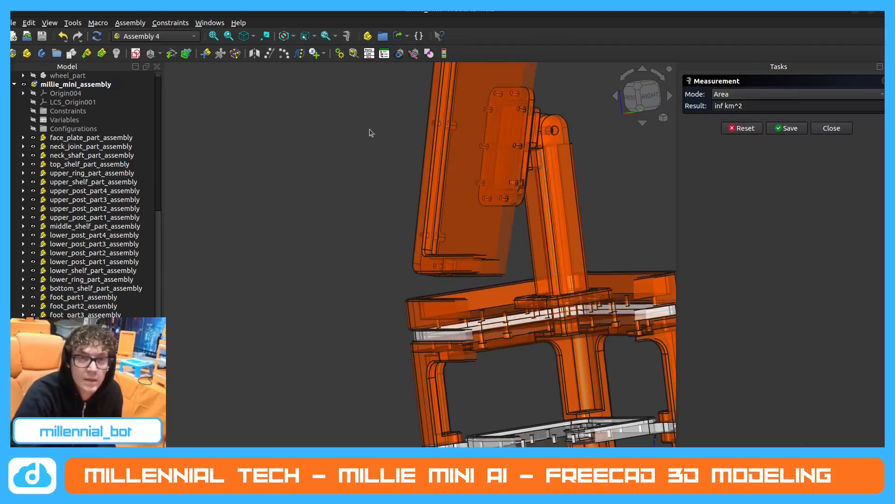
middle_drag(478, 304, 545, 316)
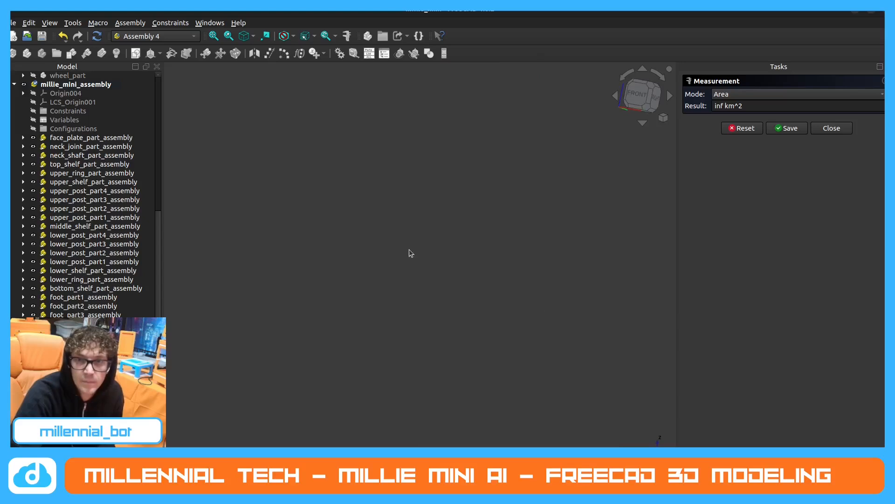
click(821, 129)
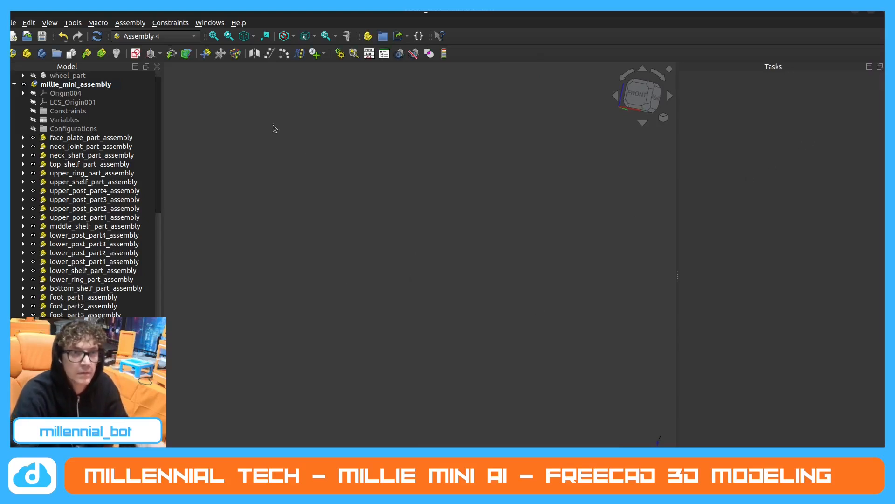
click(173, 36)
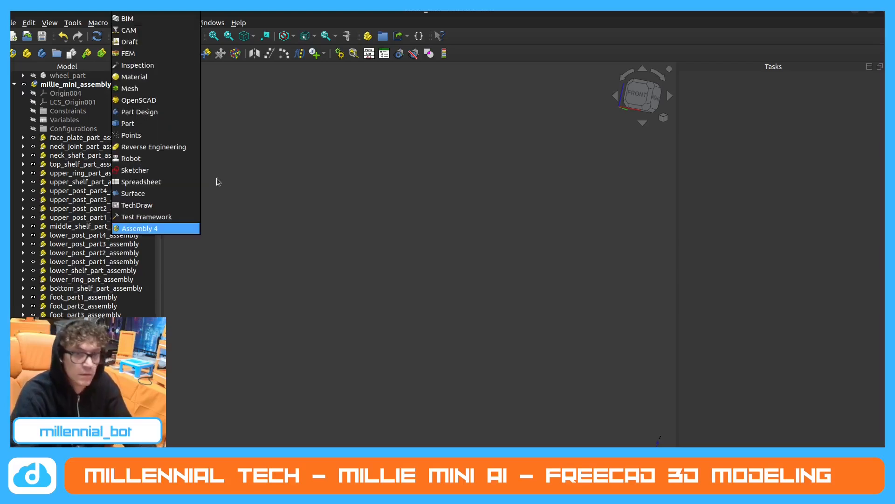
click(325, 202)
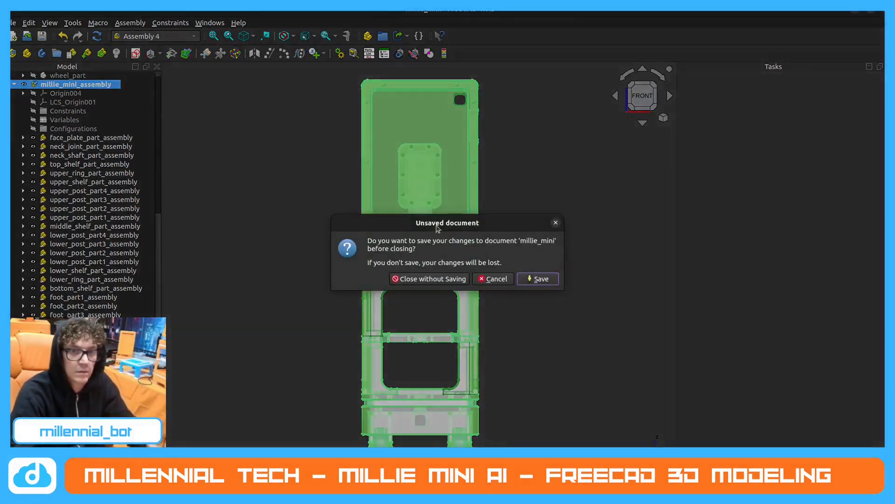
click(493, 279)
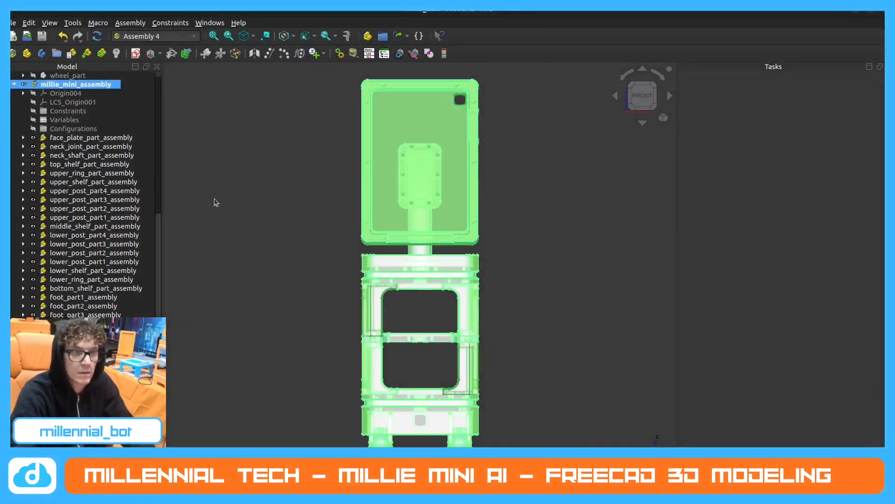
Measure the distance between the lower front edge of the face and the upper front edge of top_shelf_part_assembly.
scroll(369, 346, down, 4)
middle_drag(384, 333, 343, 330)
click(507, 257)
scroll(409, 277, up, 2)
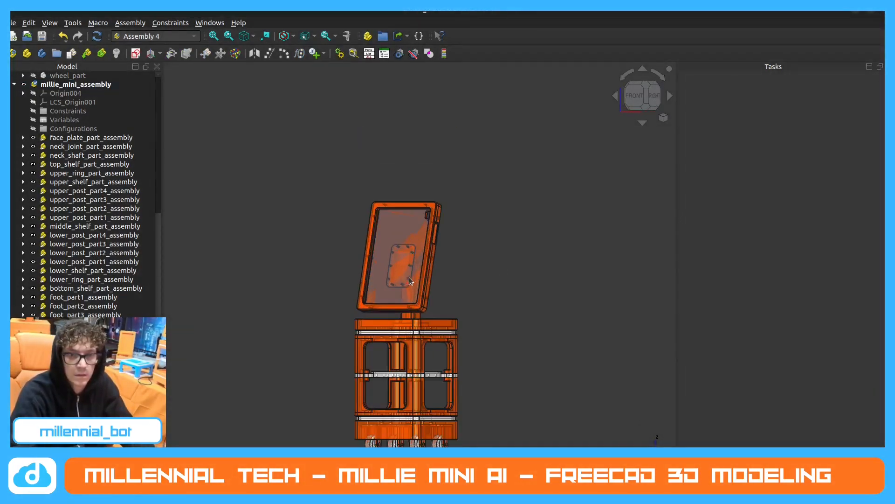
click(347, 36)
scroll(388, 322, up, 4)
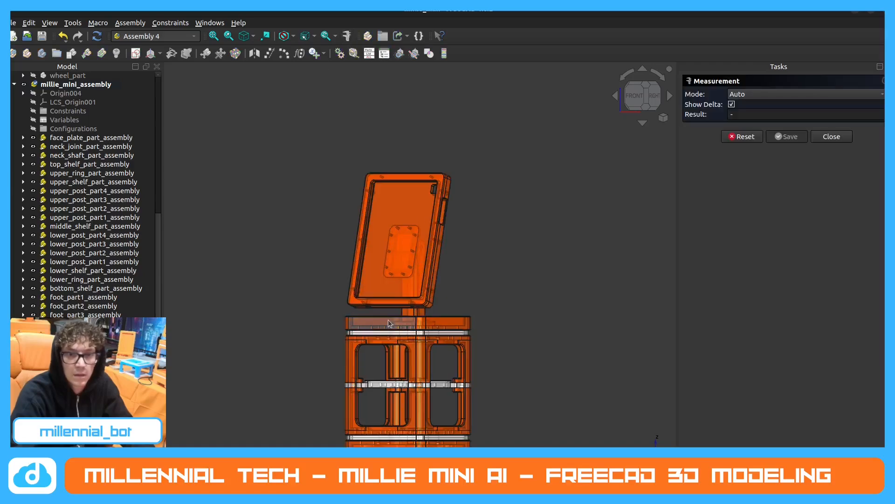
middle_drag(388, 329, 379, 296)
scroll(398, 339, up, 3)
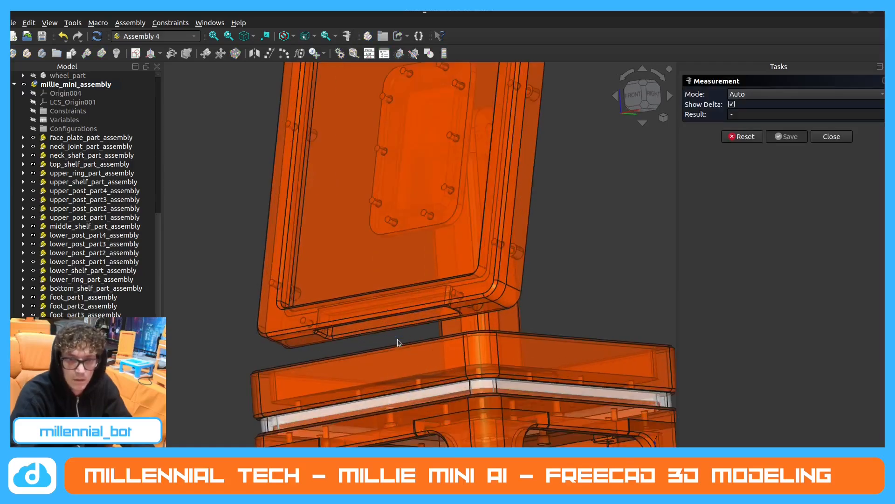
middle_drag(398, 340, 485, 308)
click(338, 327)
click(440, 315)
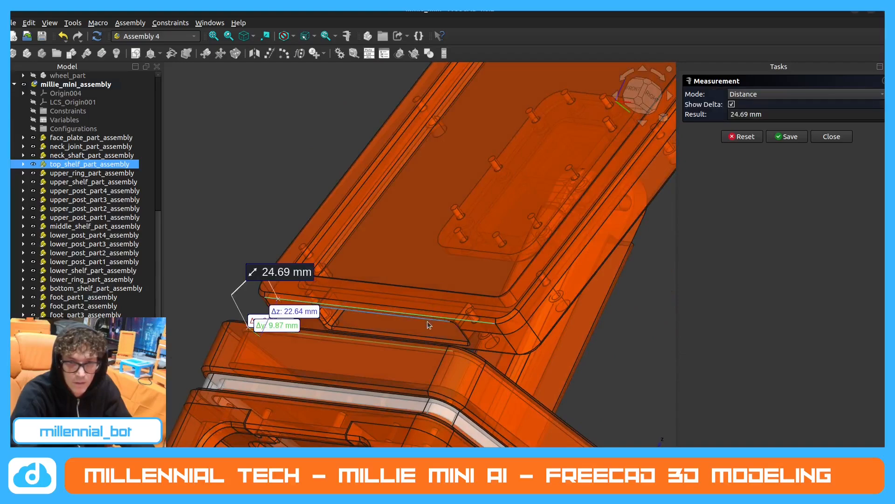
mouse_move(427, 321)
middle_down()
mouse_move(368, 336)
mouse_move(350, 323)
mouse_move(365, 337)
middle_up()
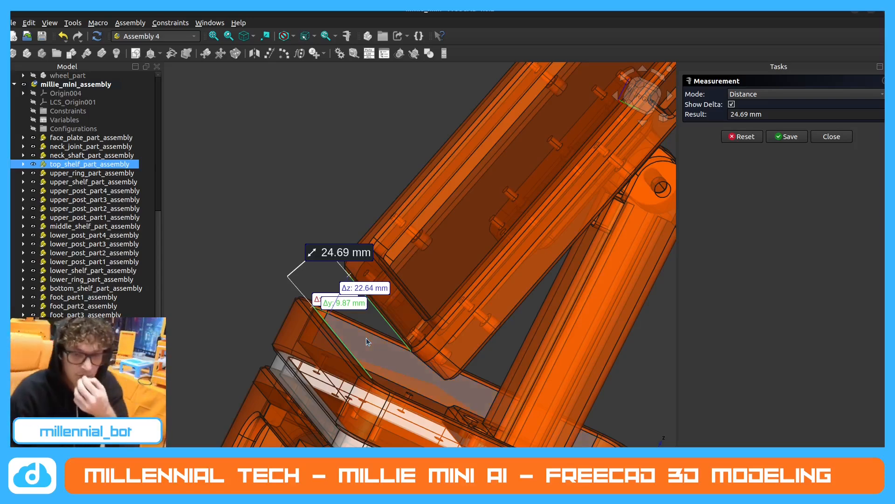
key(Escape)
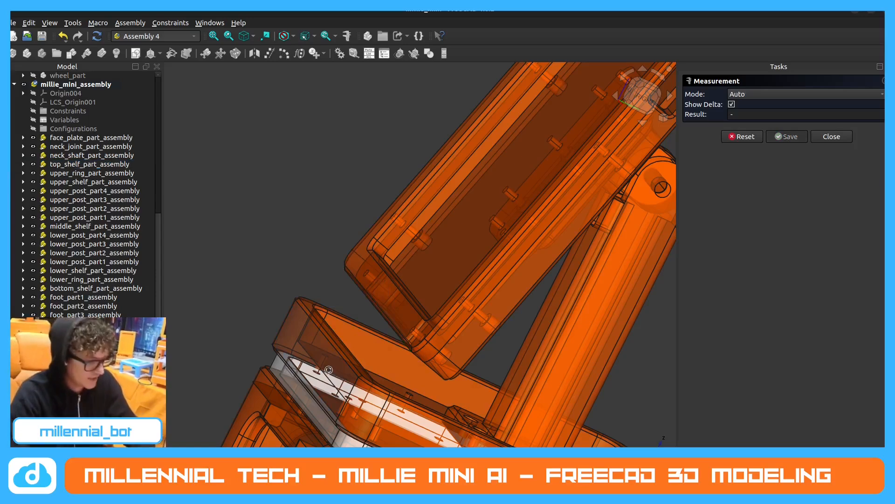
Examine the whole robot from the side and front, checking the face tilt, neck shaft height and clearance above the top shelf.
middle_drag(355, 306, 228, 219)
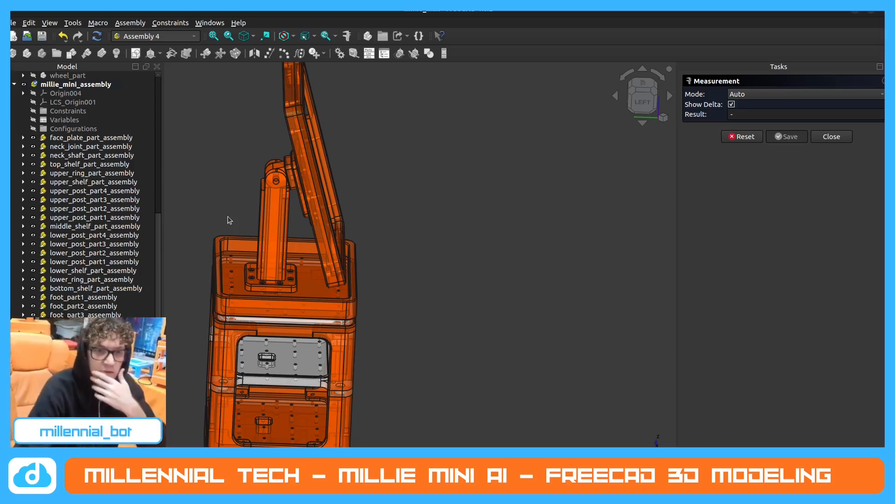
middle_drag(360, 194, 373, 138)
scroll(374, 138, down, 3)
middle_drag(224, 260, 266, 285)
middle_drag(288, 159, 264, 179)
scroll(319, 135, down, 1)
scroll(317, 135, up, 4)
scroll(312, 206, up, 2)
scroll(393, 237, down, 3)
scroll(357, 212, up, 2)
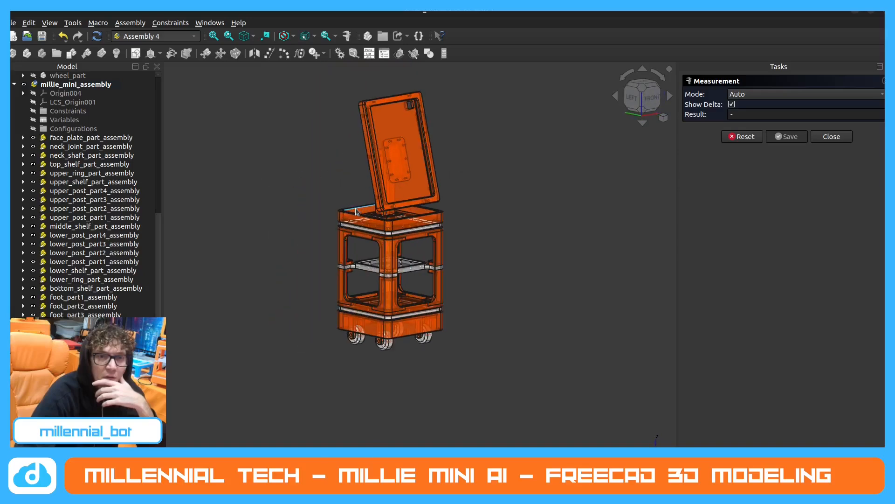
Hide millie_mini_assembly and show the Parts group with the individual source parts instead.
click(14, 85)
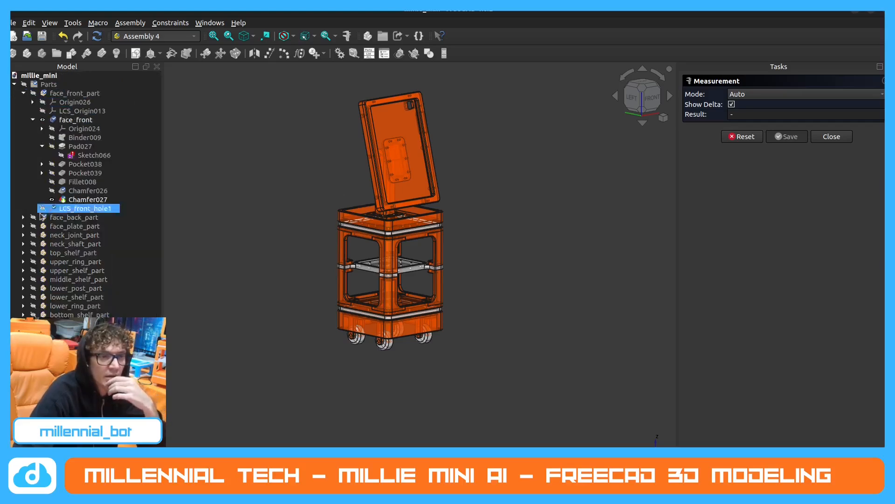
click(24, 341)
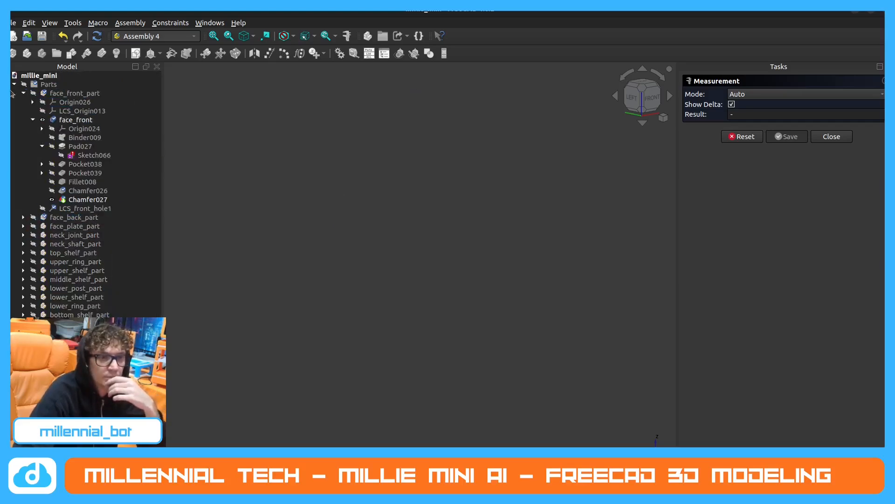
click(24, 84)
scroll(367, 292, down, 2)
scroll(330, 94, up, 2)
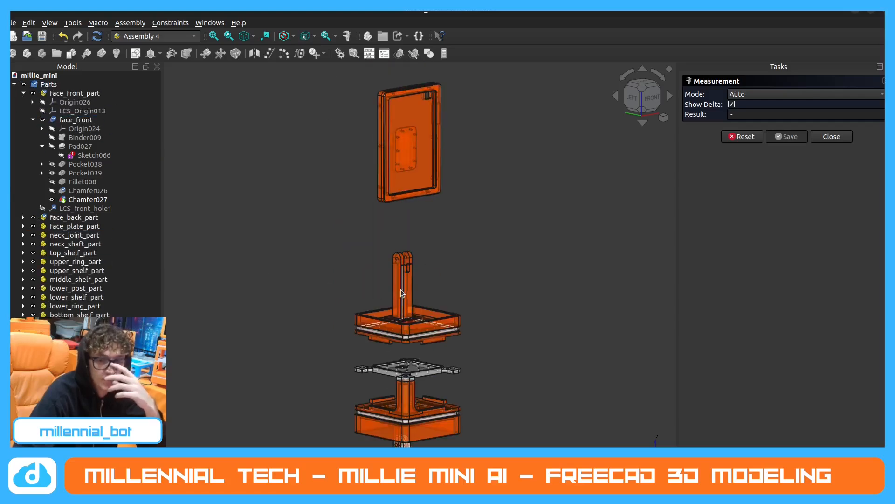
scroll(402, 292, up, 2)
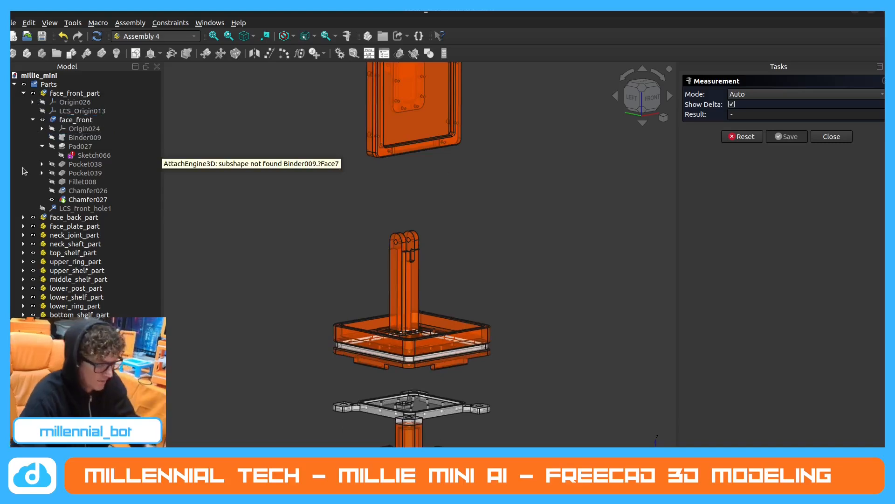
Expand the neck_shaft body inside neck_shaft_part and display it at its Pad023 feature.
click(23, 93)
click(67, 120)
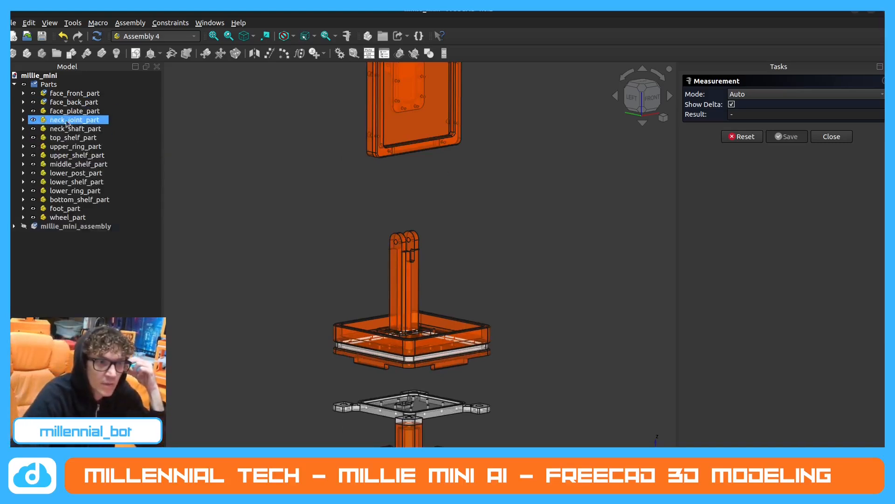
click(75, 130)
click(23, 129)
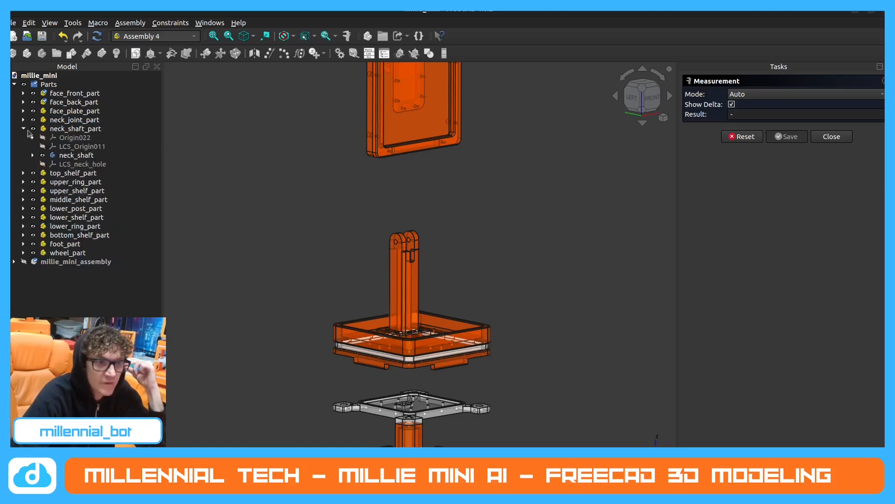
click(83, 156)
click(33, 156)
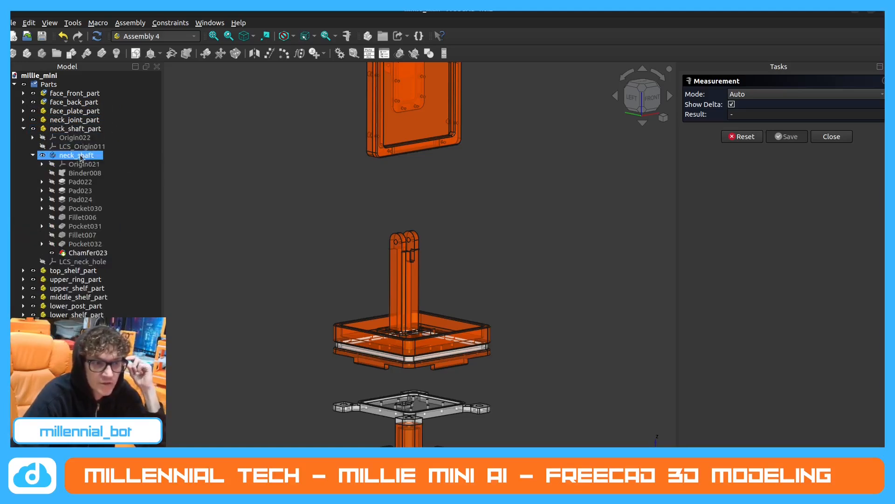
click(52, 182)
click(52, 191)
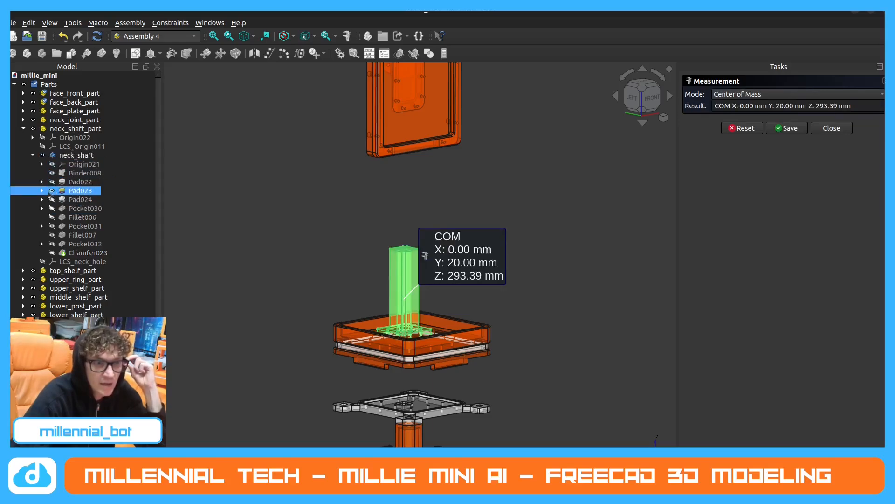
Set the length of neck_shaft's Pad023 to 145 mm, discarding the open measurement.
double_click(67, 191)
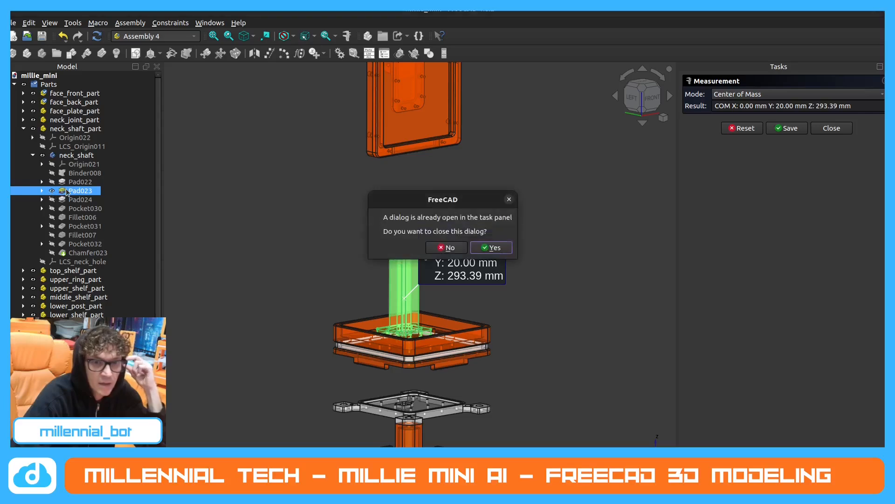
click(491, 248)
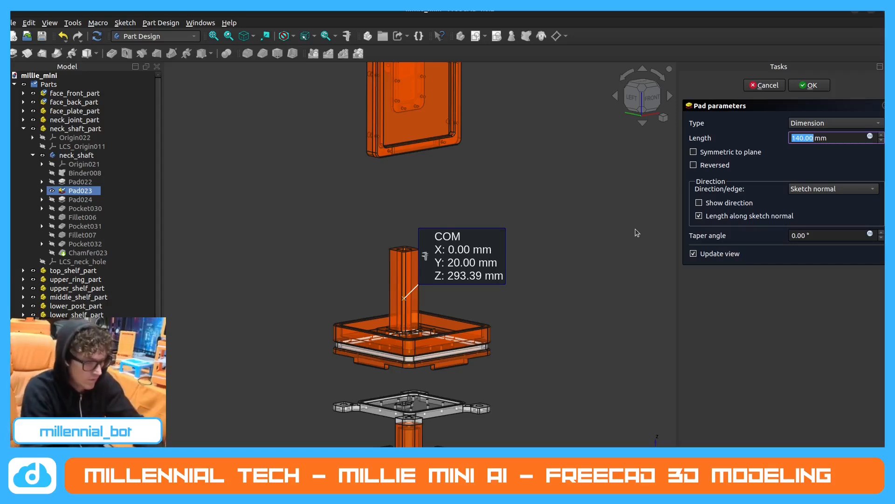
text(14)
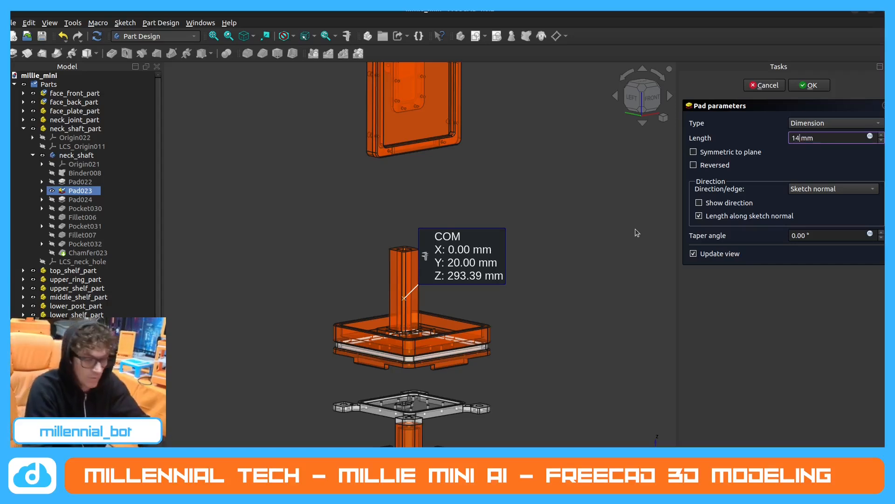
text(5)
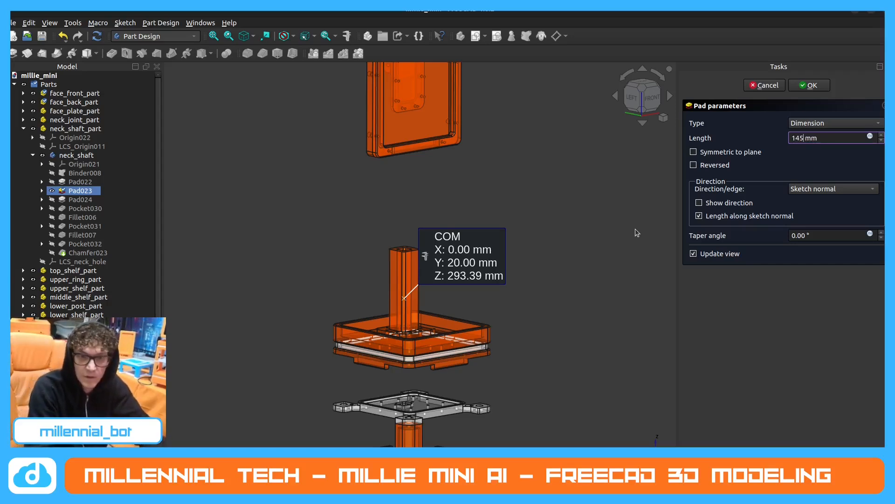
key(Return)
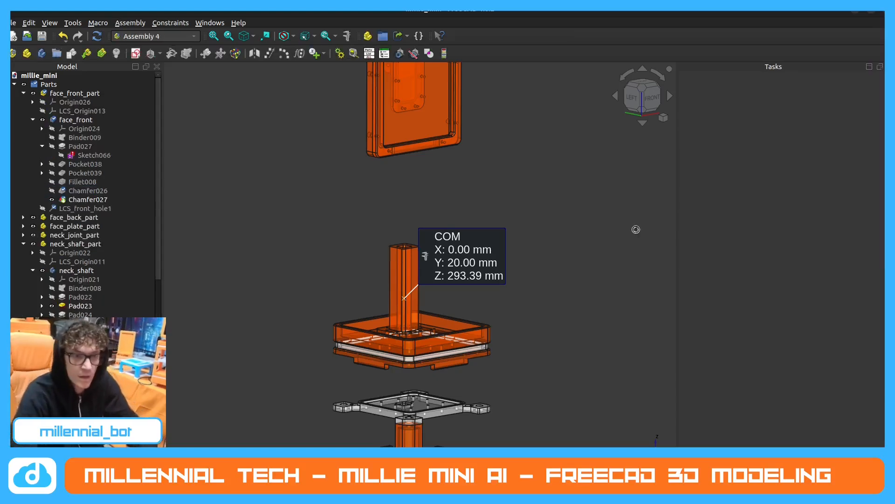
Display neck_shaft at its Pad024 feature and delete the leftover center-of-mass measurement.
scroll(62, 264, down, 2)
click(63, 263)
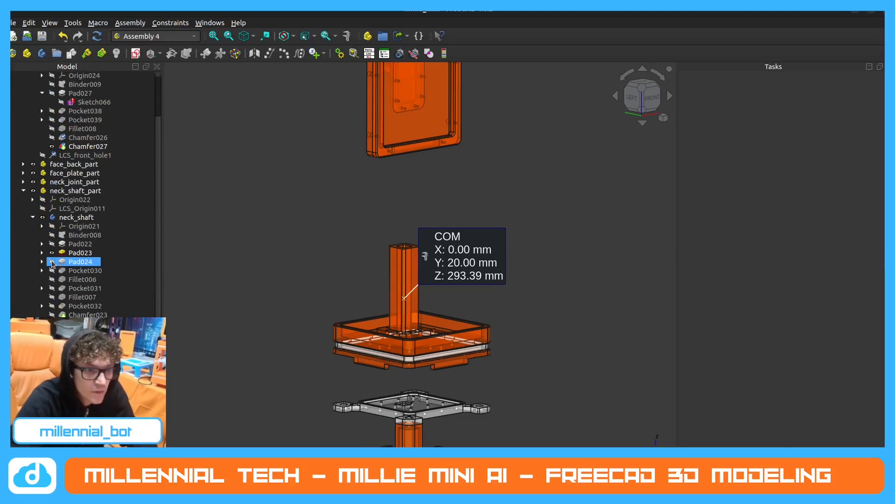
click(52, 262)
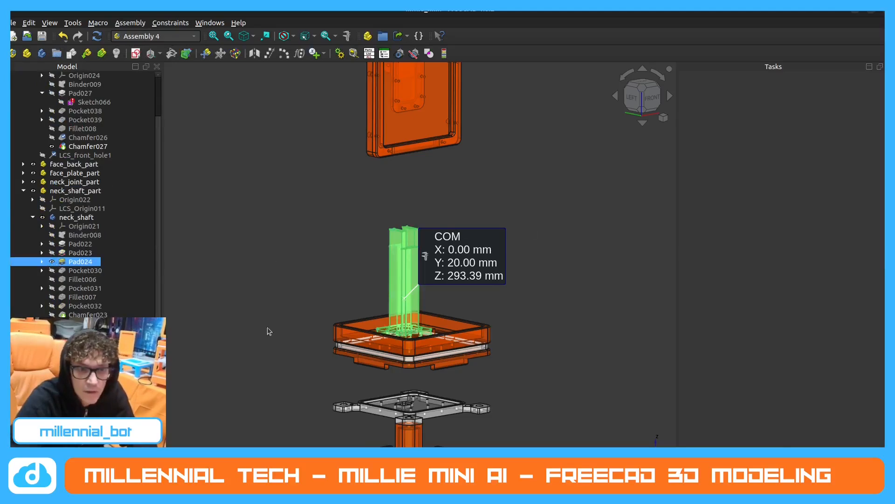
scroll(85, 192, down, 3)
click(75, 368)
key(Delete)
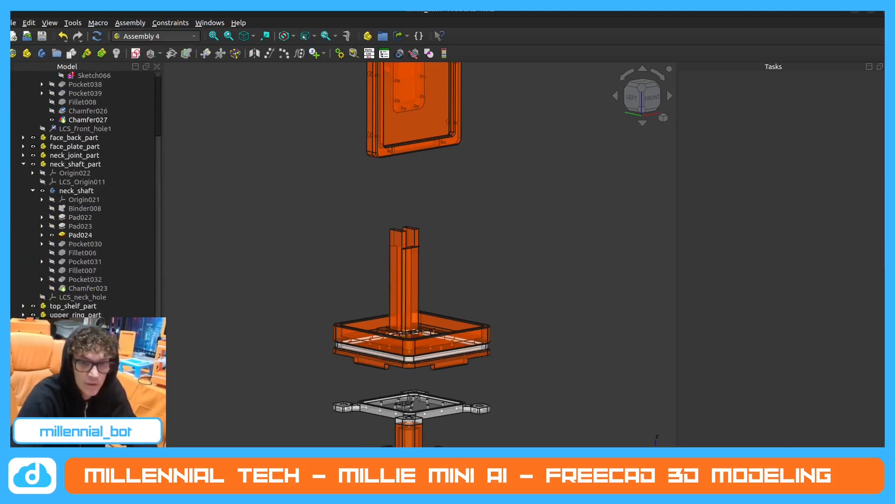
Check neck_shaft's feature stages Pocket030, Fillet006 and Pocket031, stepping back through Pad024 to Pad023.
click(52, 243)
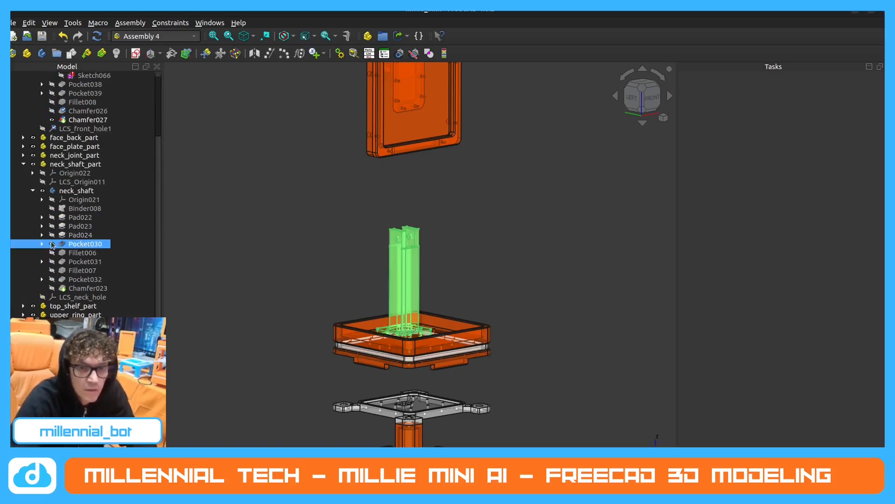
click(53, 252)
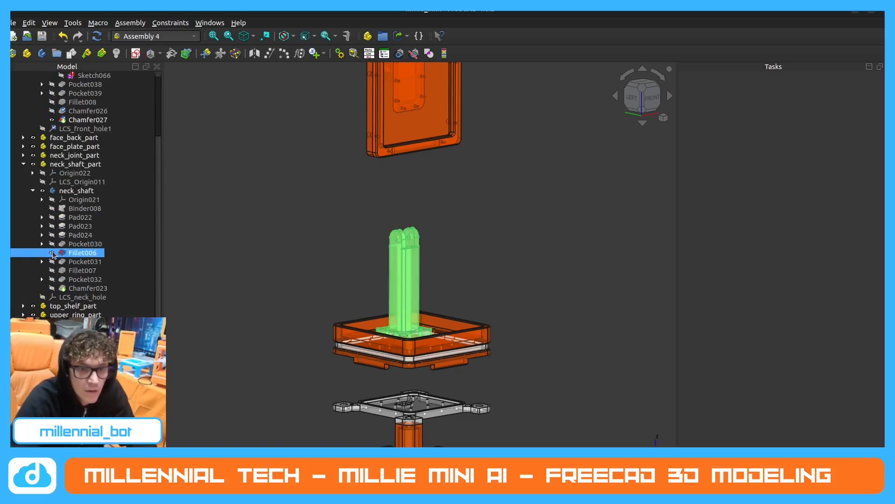
click(52, 262)
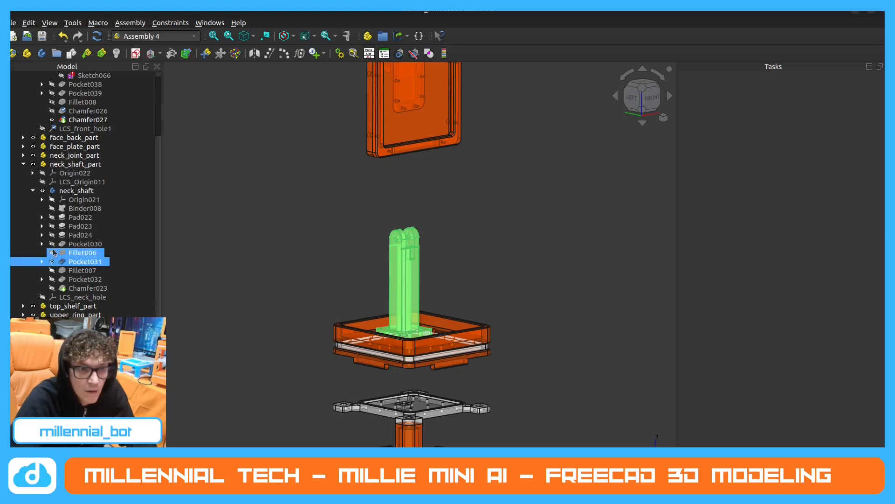
click(52, 244)
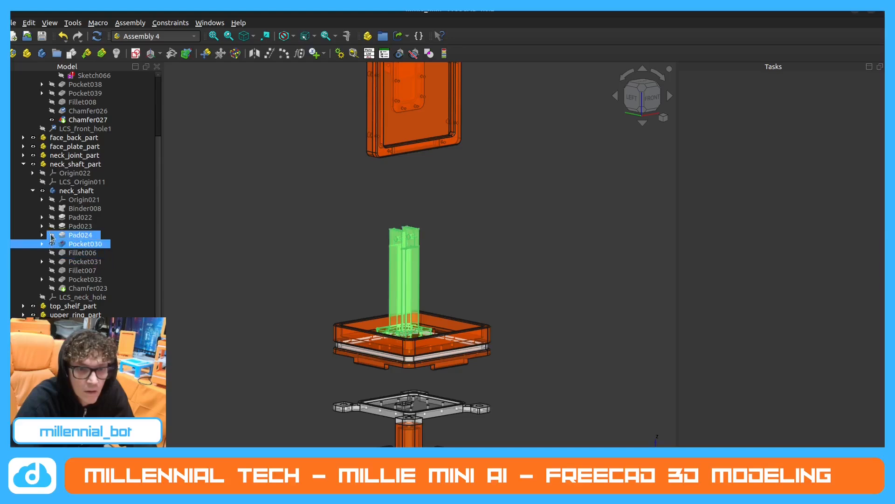
click(52, 234)
click(53, 226)
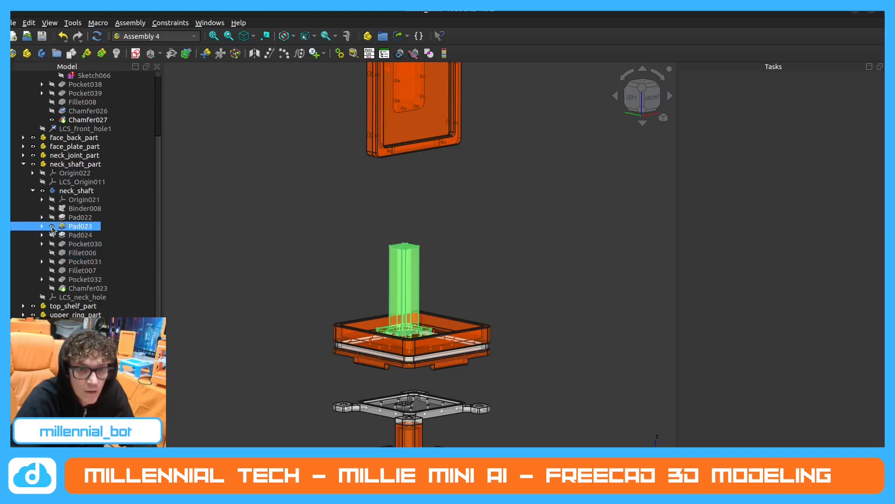
Check neck_shaft's feature stages from Pad023 through Pad024 and Pocket030 to Fillet006.
click(52, 226)
click(52, 227)
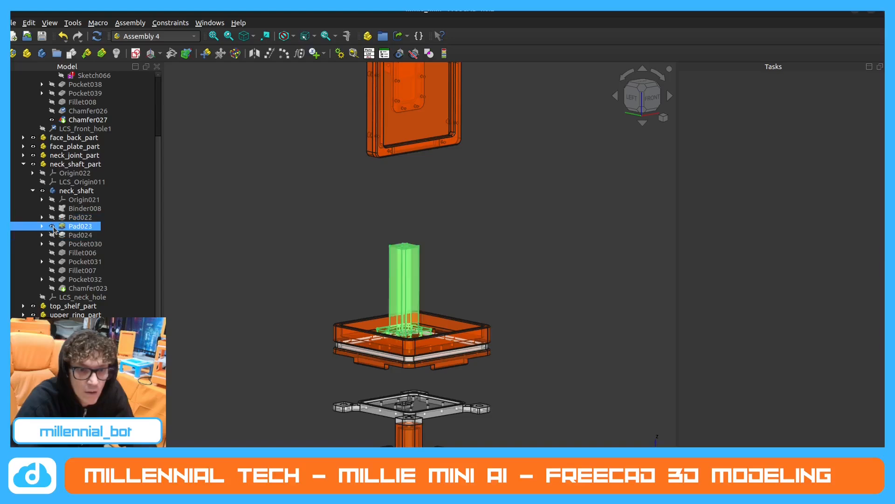
click(52, 235)
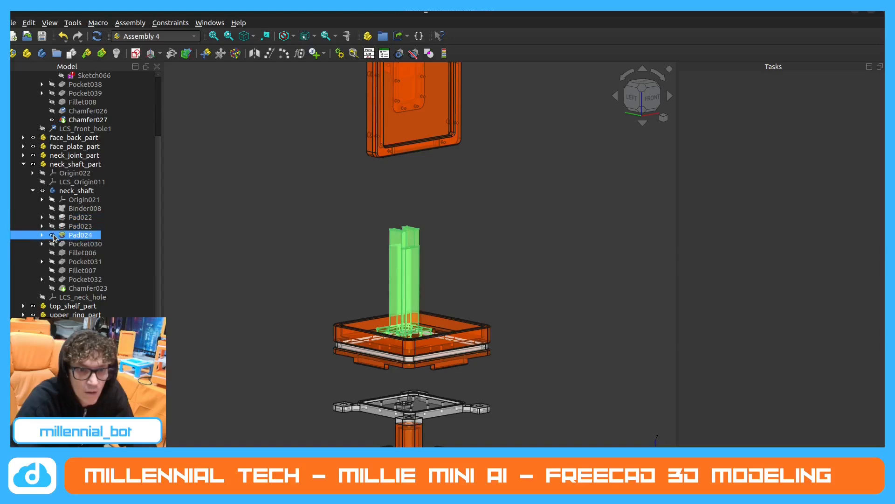
click(52, 243)
click(53, 252)
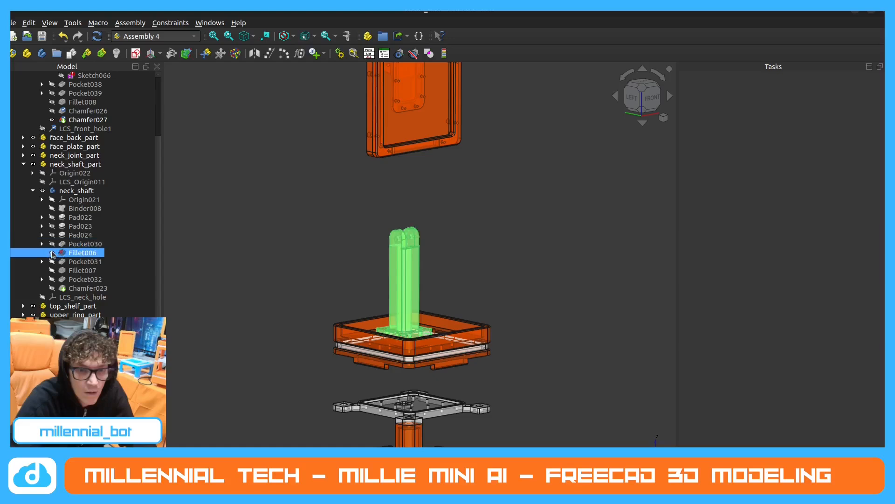
click(52, 253)
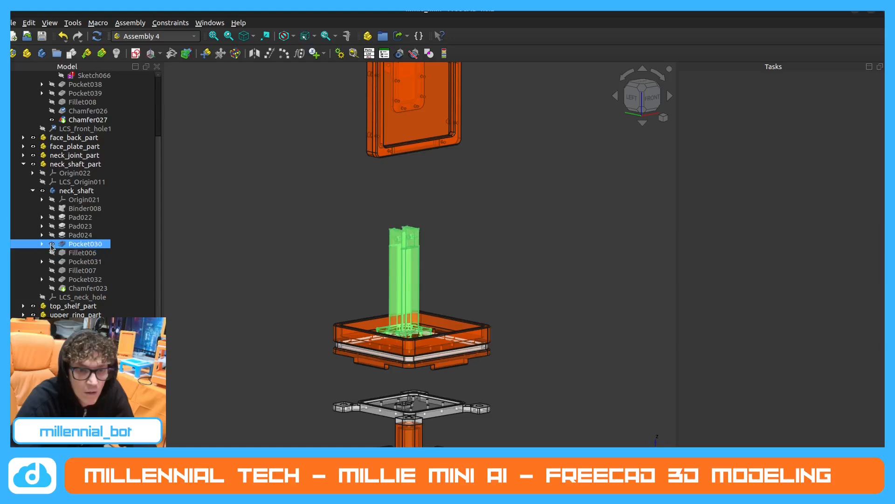
click(52, 252)
Advance neck_shaft's display through Pocket031, Fillet007 and Pocket032, leaving the body shown at its final Chamfer023 feature.
scroll(337, 259, up, 5)
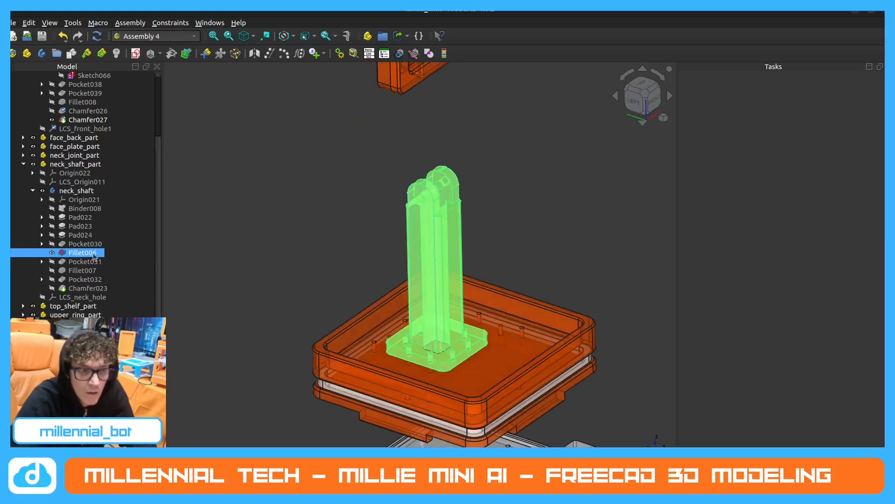
click(52, 261)
click(52, 272)
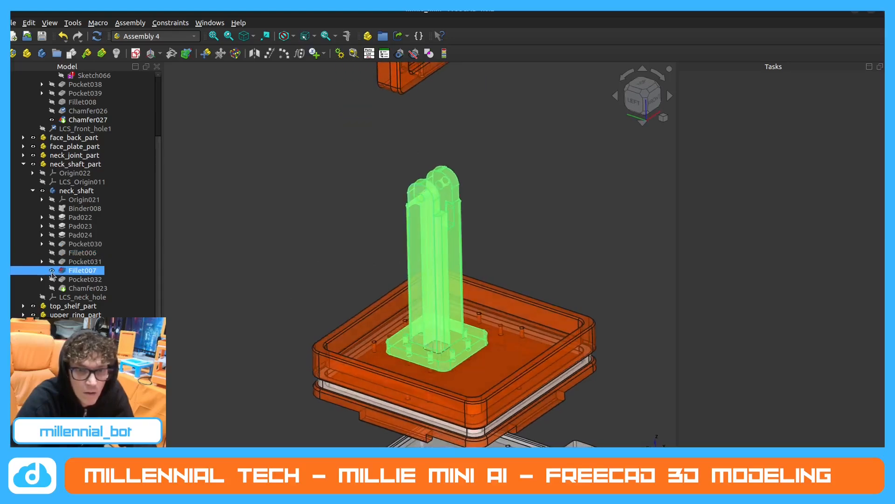
click(52, 281)
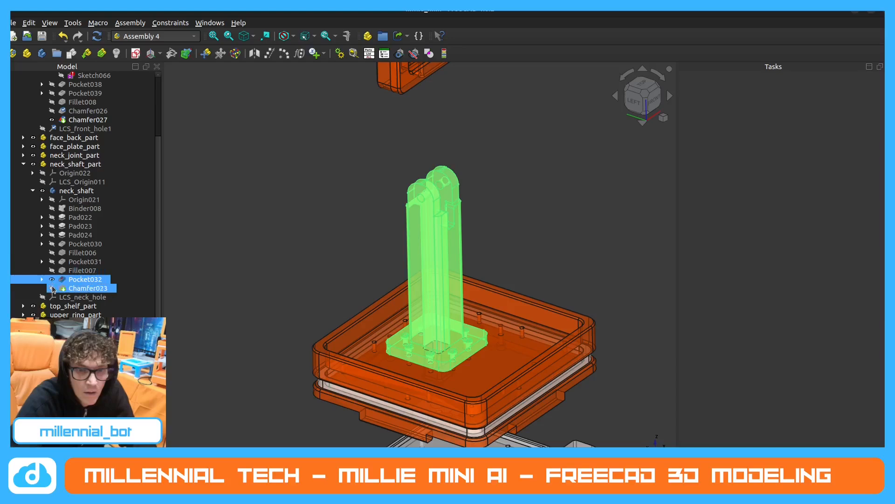
click(51, 289)
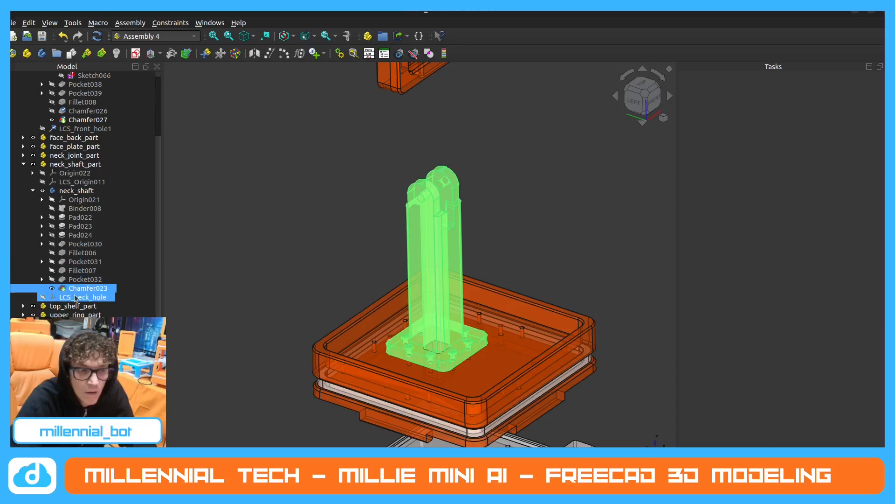
click(238, 260)
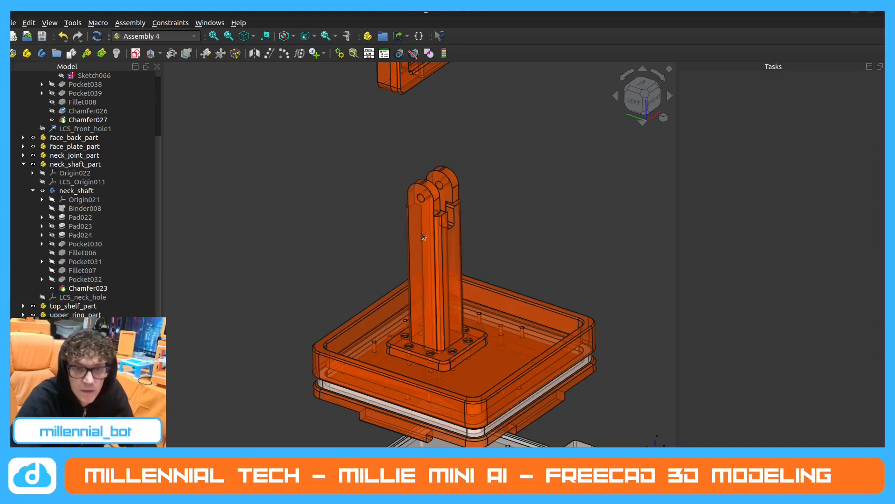
Measure the length of the neck shaft's long vertical edge and save the measurement.
middle_drag(437, 248, 440, 225)
click(442, 224)
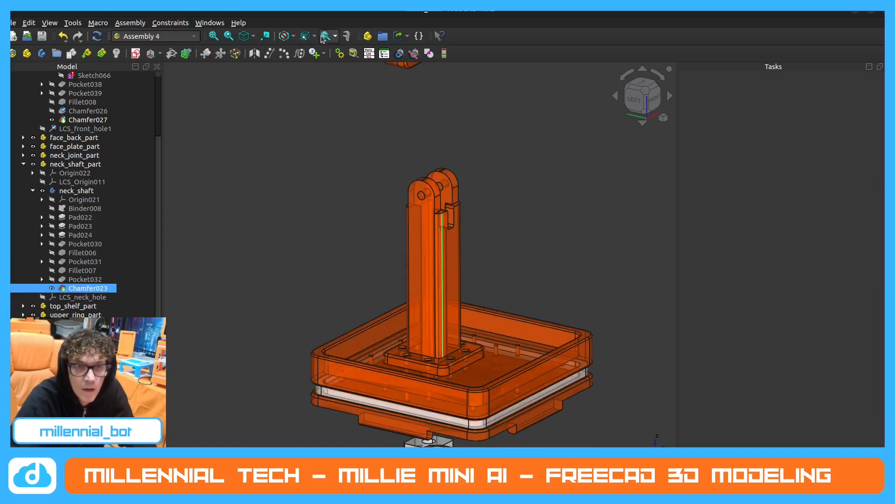
click(348, 37)
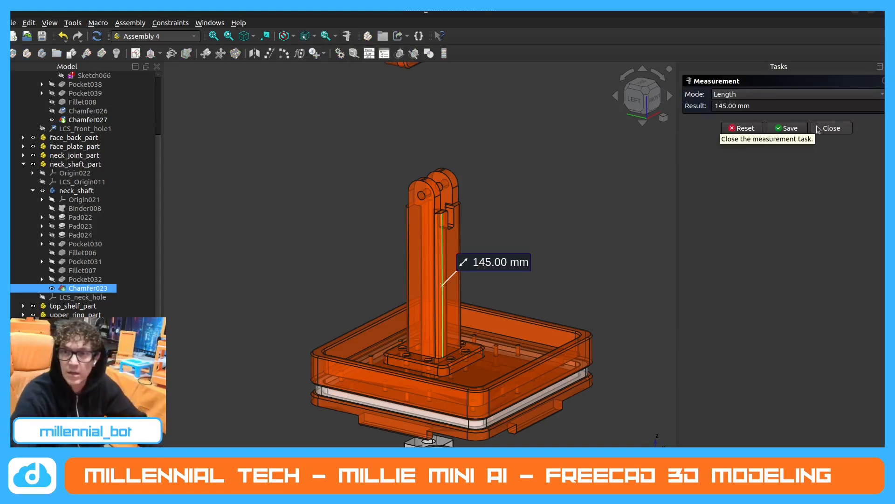
click(775, 130)
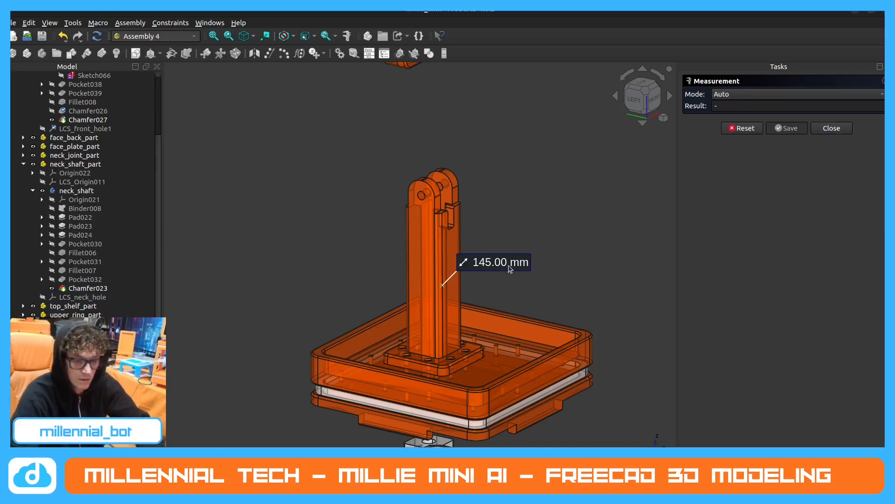
Move the measurement label clear of the shaft, end measuring, and delete the Measurements group with its content.
drag(509, 268, 383, 227)
scroll(168, 287, down, 5)
key(Escape)
scroll(84, 187, down, 1)
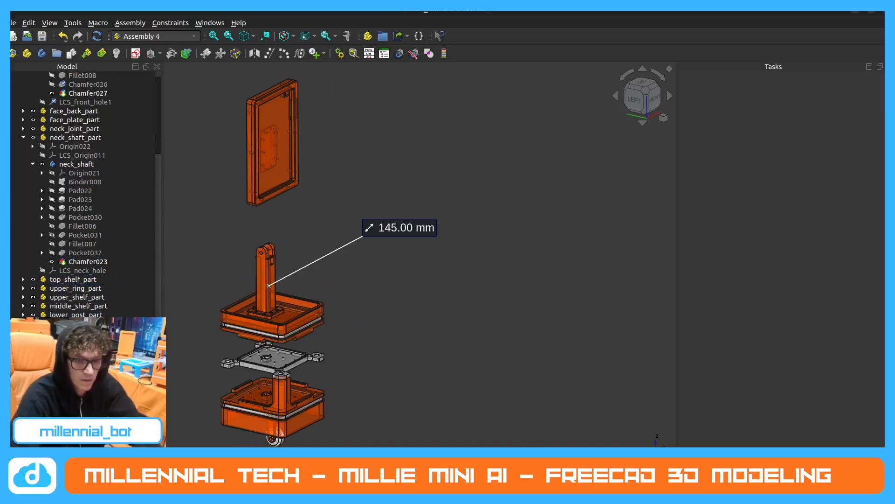
key(Delete)
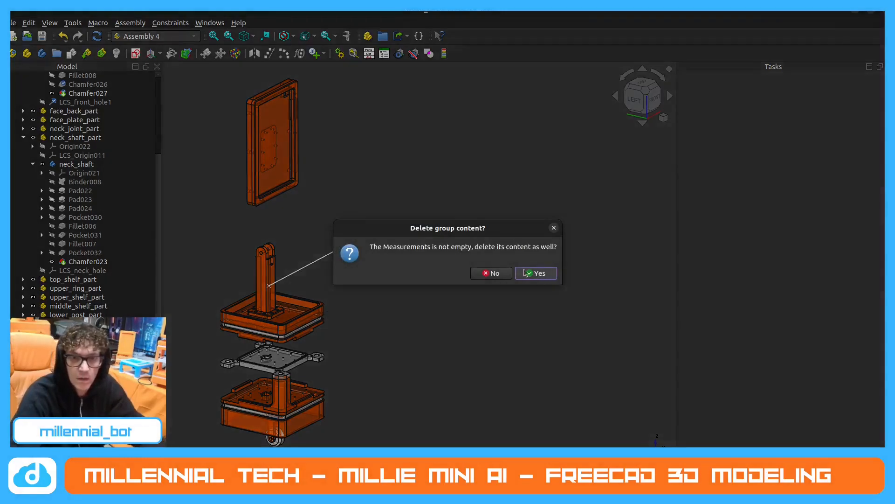
click(539, 273)
Collapse face_front_part in the model tree and check neck_shaft_part's LCS_neck_hole by toggling its visibility.
scroll(381, 275, down, 2)
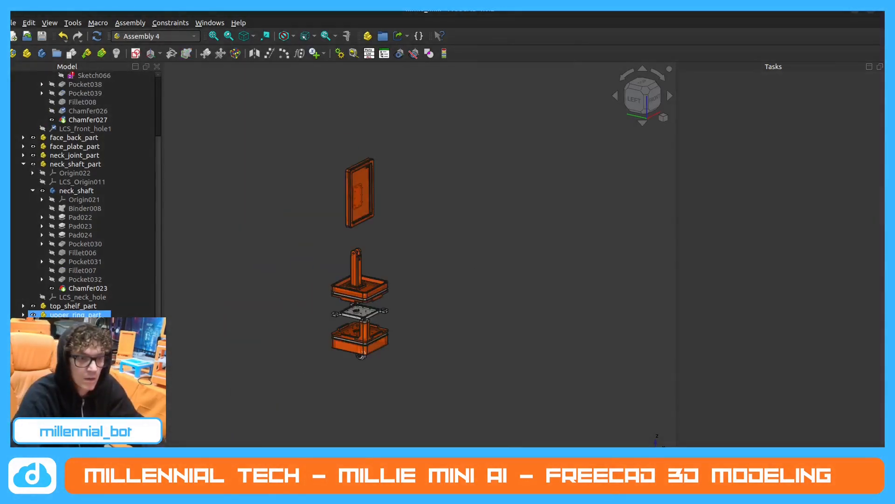
scroll(70, 308, down, 1)
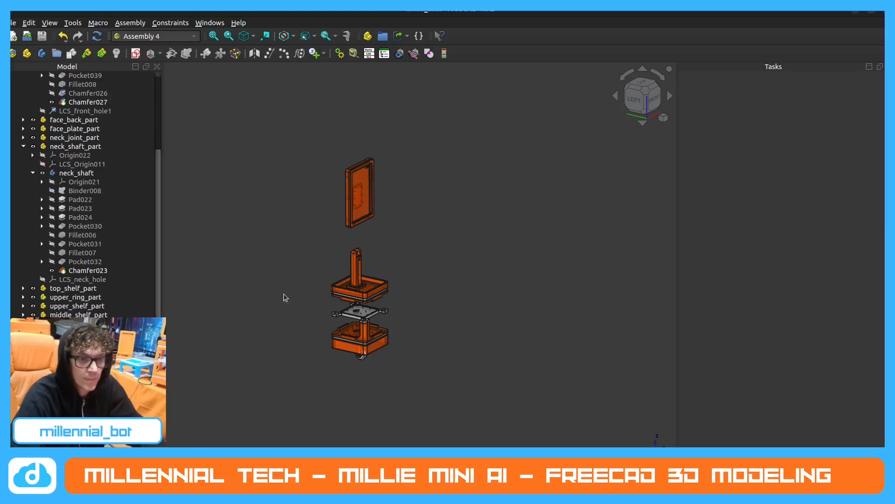
scroll(329, 311, up, 4)
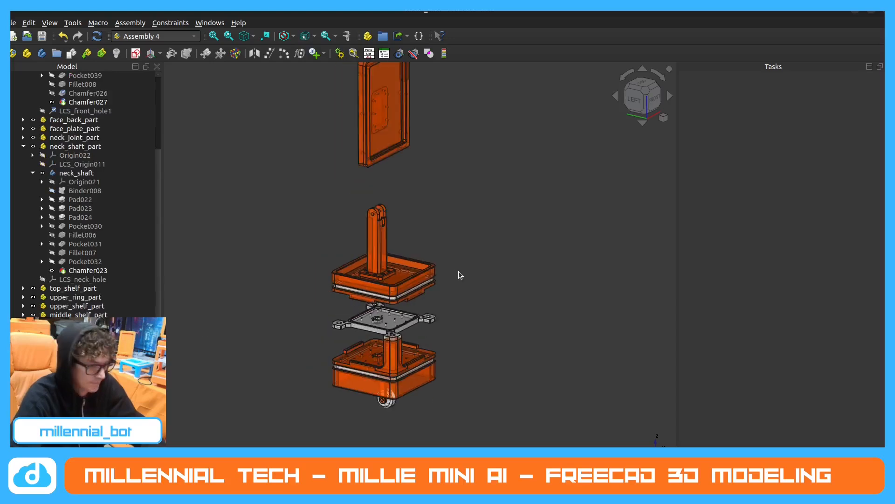
middle_drag(425, 272, 473, 212)
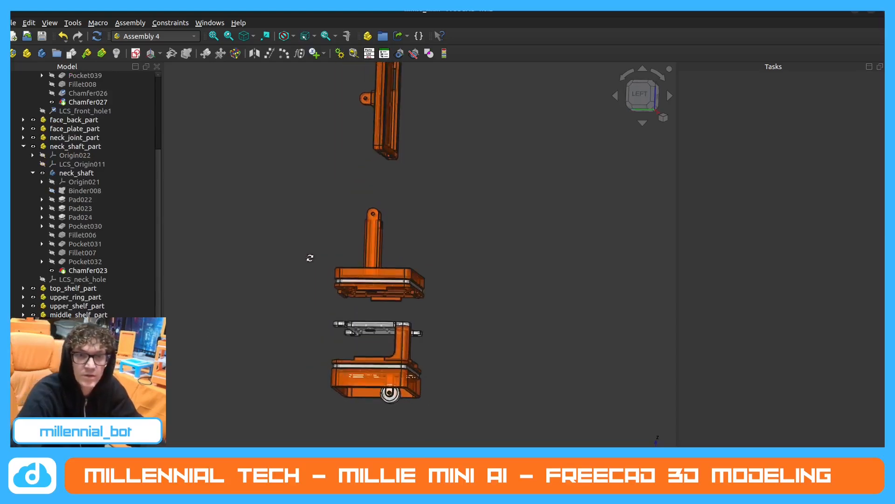
middle_drag(309, 258, 454, 298)
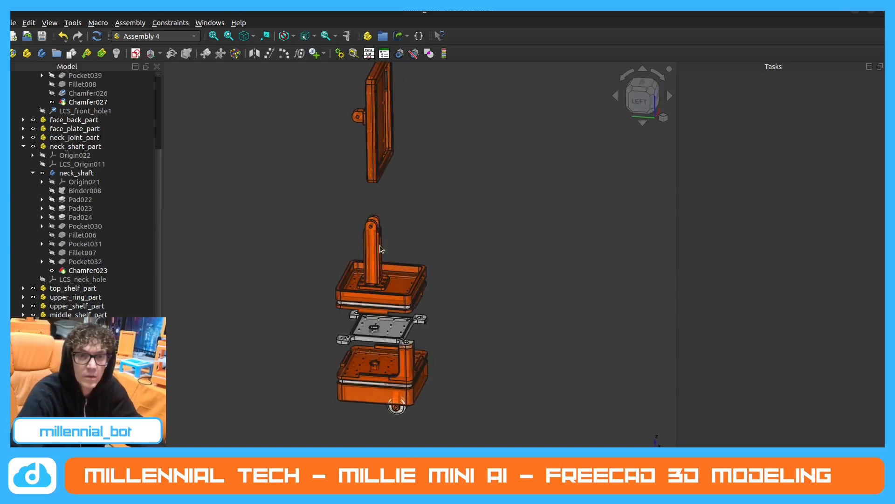
scroll(29, 163, up, 4)
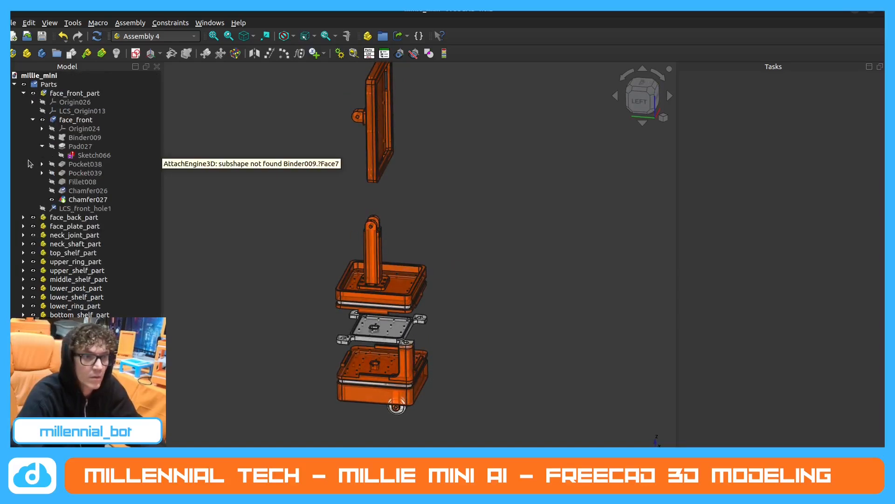
click(23, 93)
click(61, 137)
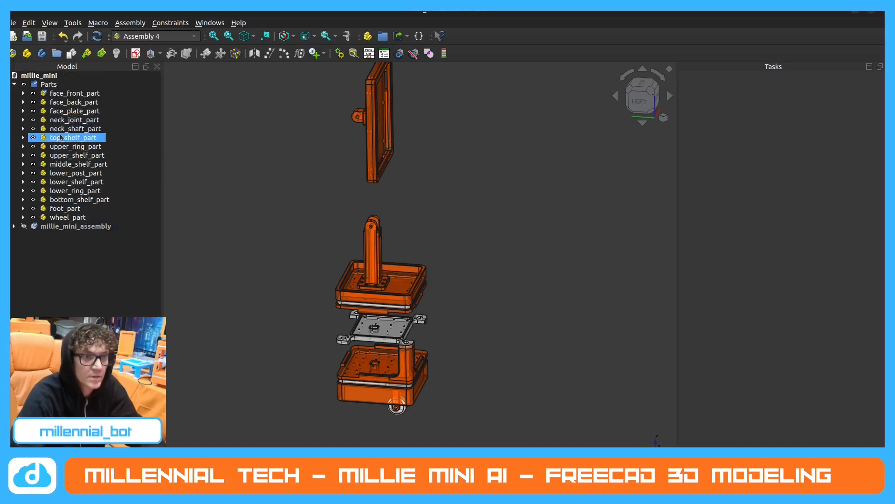
click(23, 128)
click(49, 262)
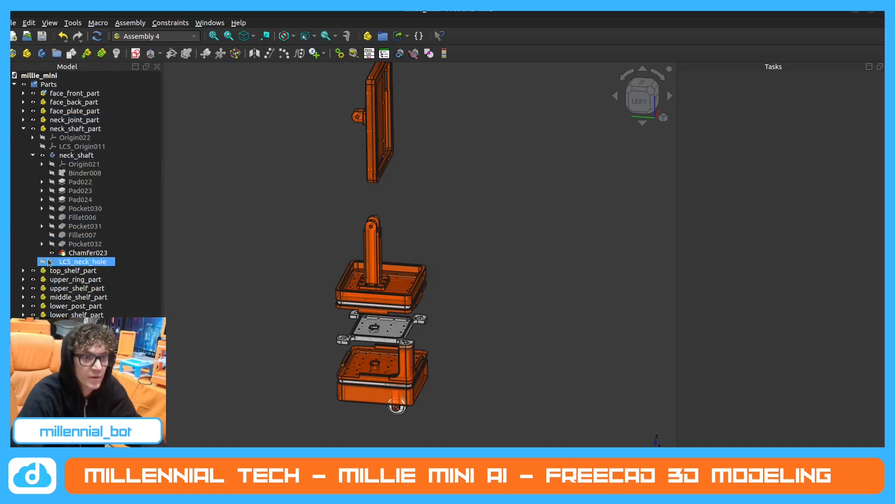
click(42, 261)
click(43, 262)
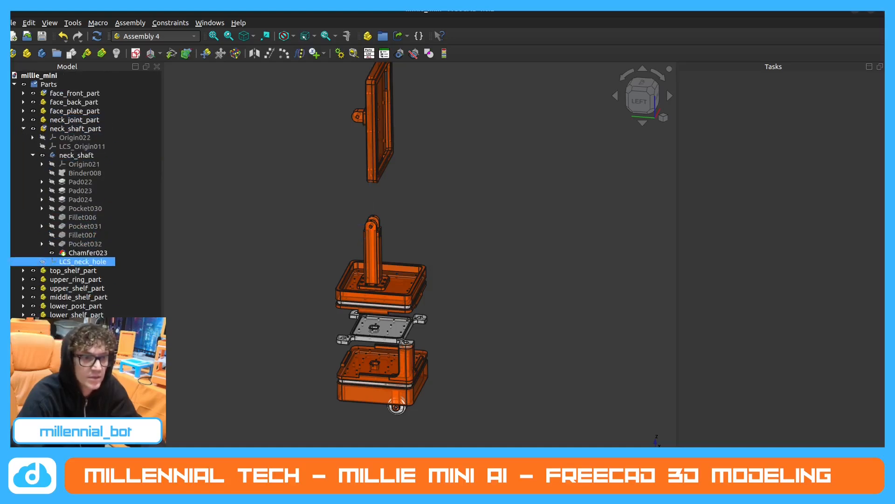
Hide and collapse the Parts group, then show millie_mini_assembly and expand its contents.
click(23, 85)
click(14, 85)
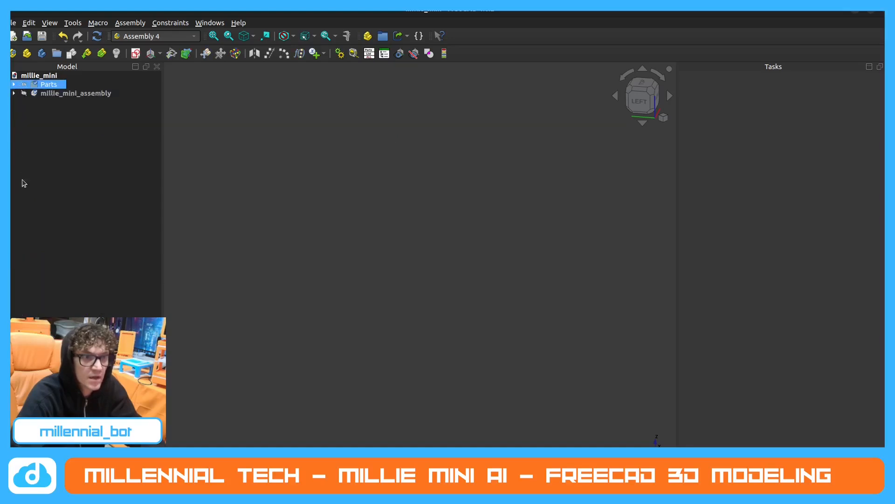
click(24, 93)
click(14, 94)
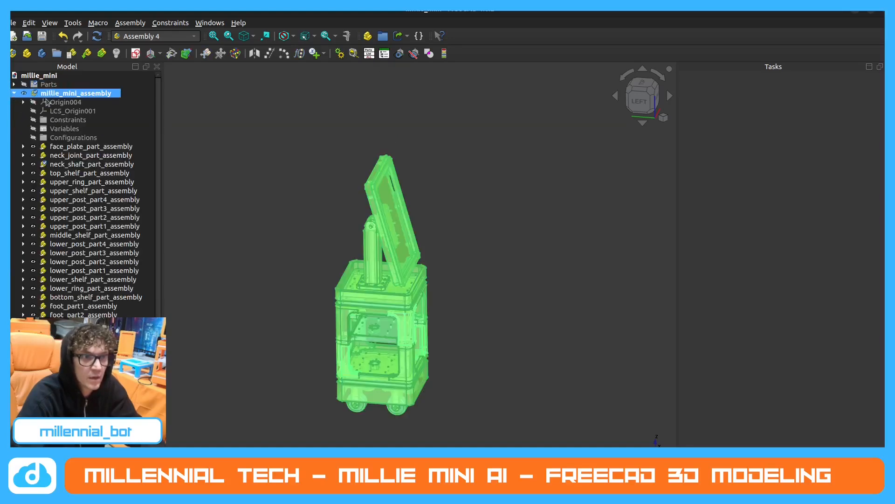
Examine the tilted face's clearance above the top shelf and the neck joint hinge from the side, front and back.
click(414, 177)
mouse_move(385, 236)
middle_down()
mouse_move(380, 207)
mouse_move(413, 256)
mouse_move(433, 264)
middle_up()
scroll(433, 264, up, 2)
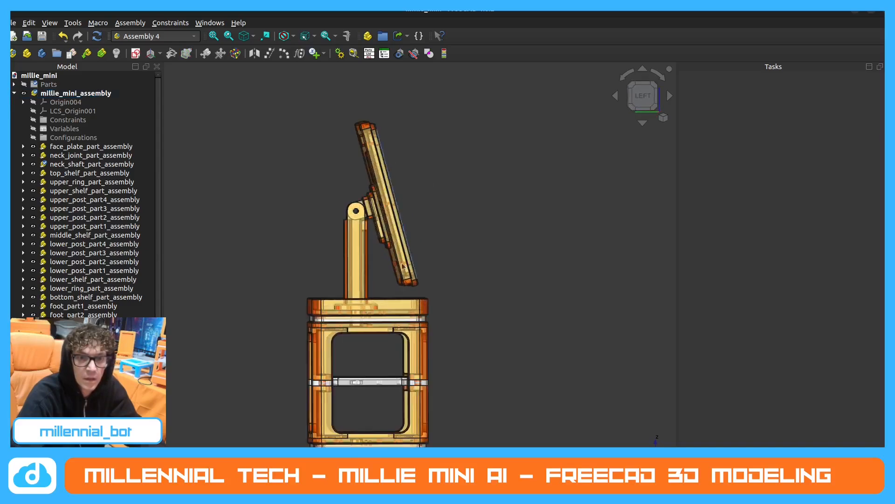
mouse_move(383, 244)
middle_down()
mouse_move(364, 274)
mouse_move(378, 246)
middle_up()
scroll(358, 207, up, 3)
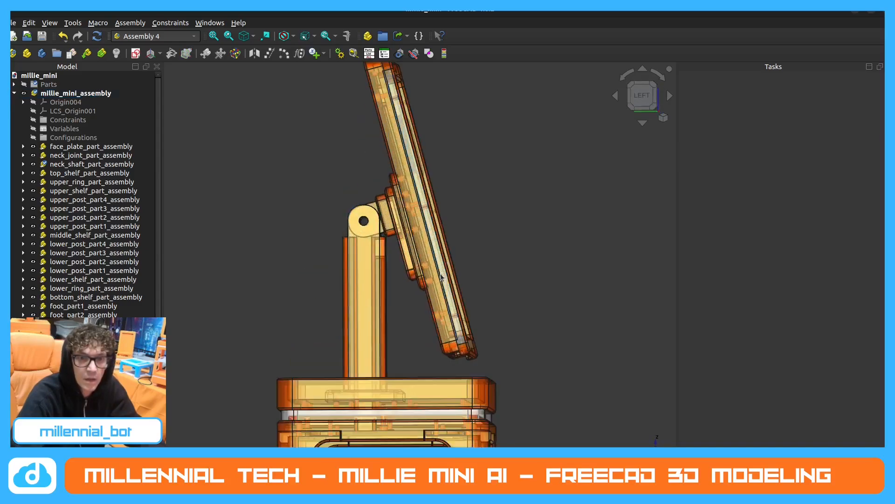
middle_drag(434, 279, 392, 315)
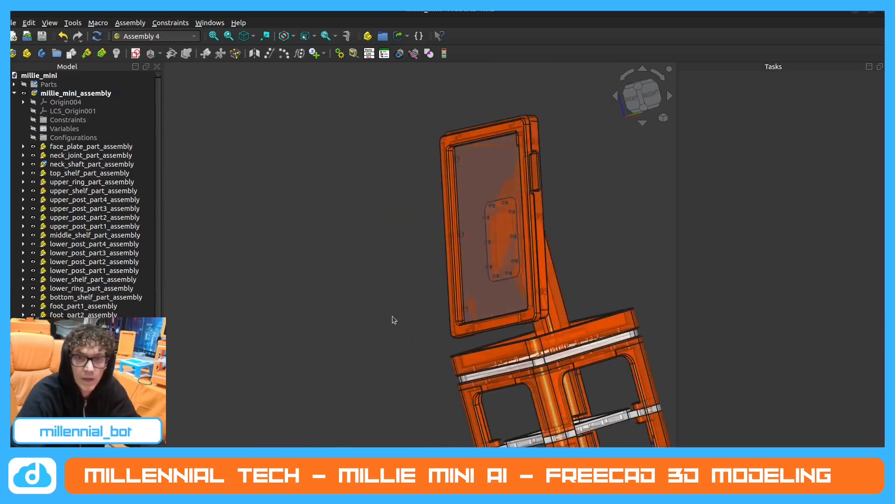
middle_drag(514, 226, 479, 225)
scroll(518, 116, up, 2)
middle_drag(481, 318, 518, 320)
scroll(456, 306, up, 5)
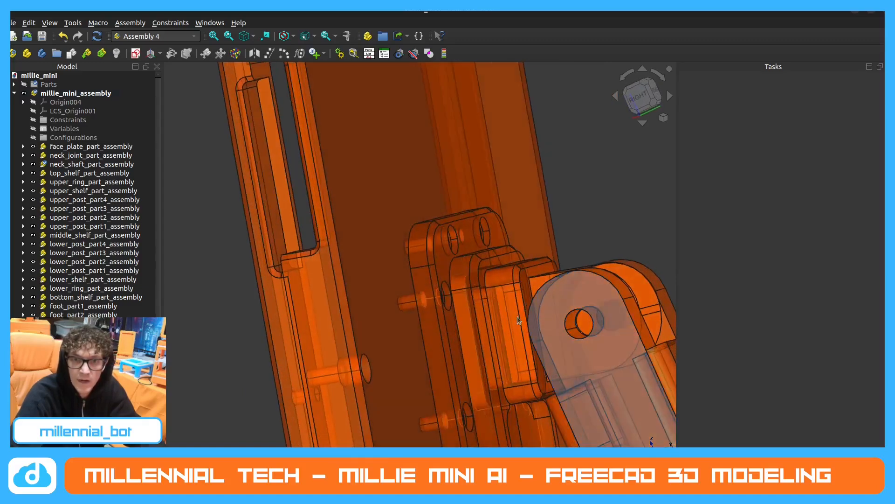
scroll(489, 284, down, 5)
middle_drag(488, 286, 599, 280)
scroll(89, 261, down, 1)
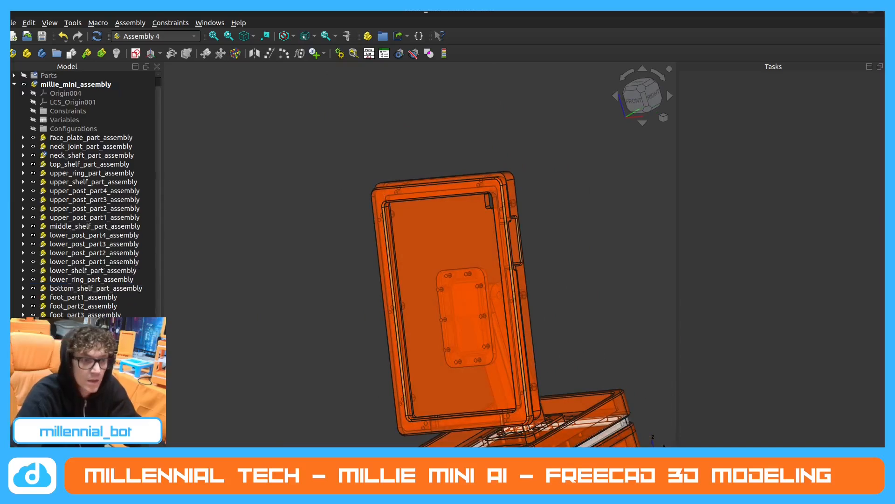
Delete the face's front part from millie_mini_assembly and collapse the Parts group, leaving the assembly's part list expanded.
scroll(94, 270, down, 4)
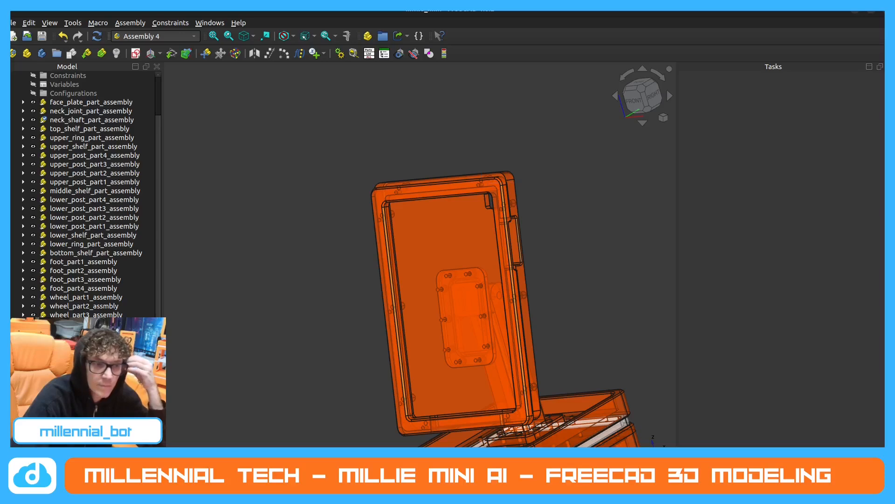
click(84, 341)
key(Delete)
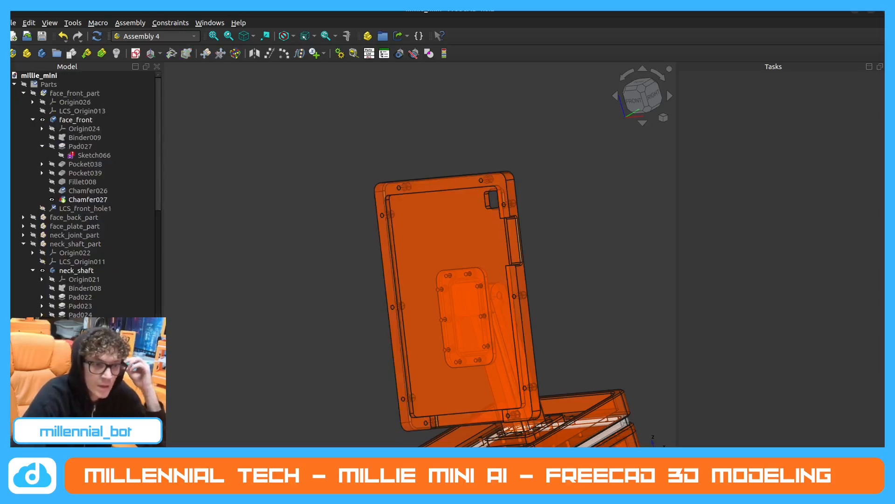
scroll(37, 259, down, 14)
scroll(46, 262, up, 12)
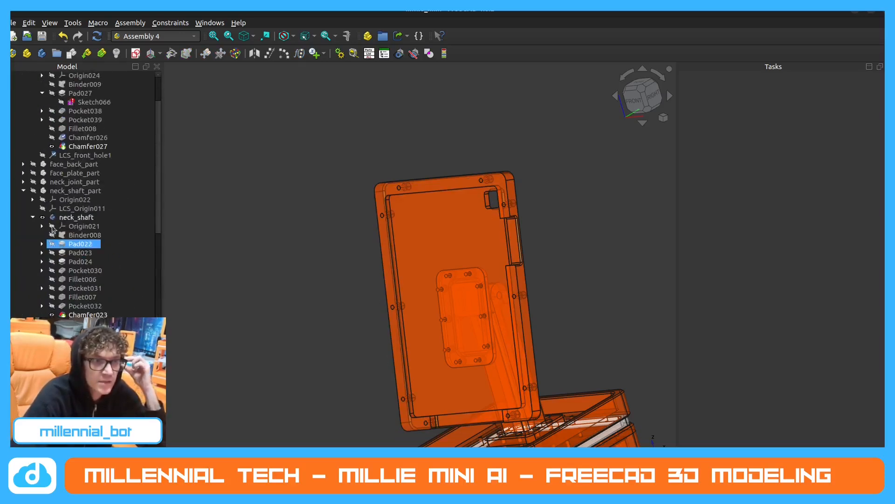
scroll(52, 228, up, 2)
click(14, 85)
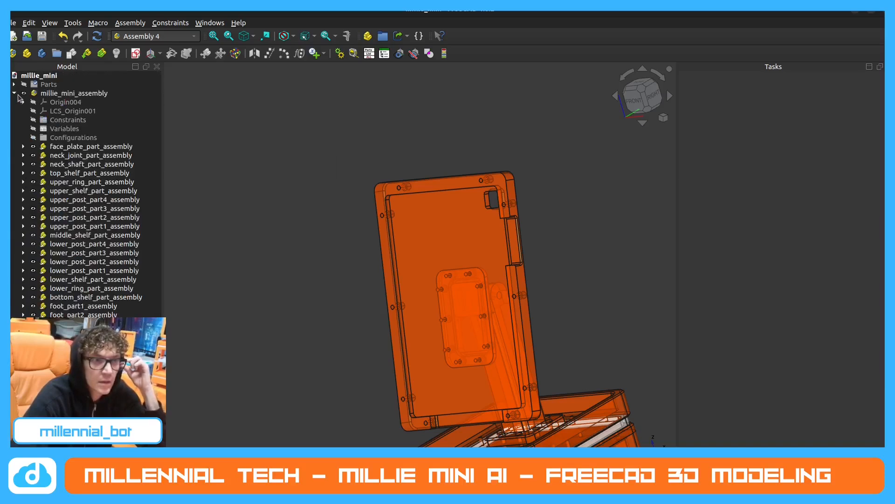
click(14, 93)
click(14, 93)
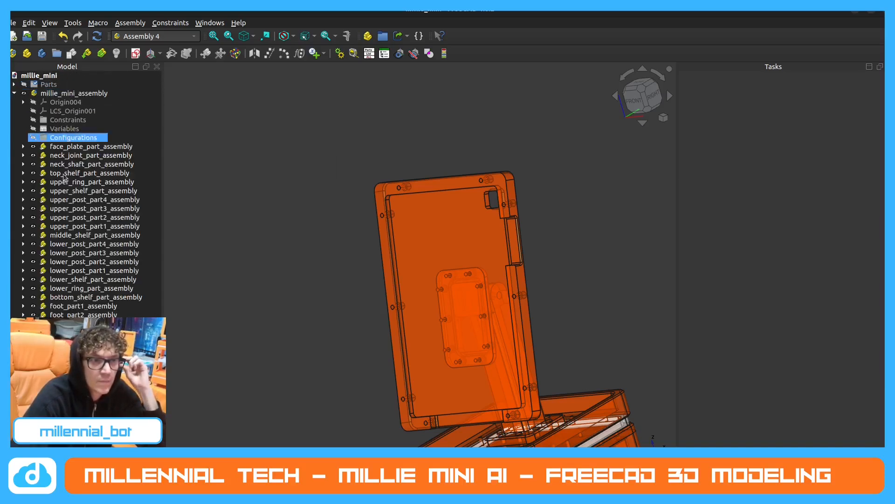
Insert face_front_part into millie_mini_assembly as a linked part named face_front_part.
right_click(96, 377)
click(122, 399)
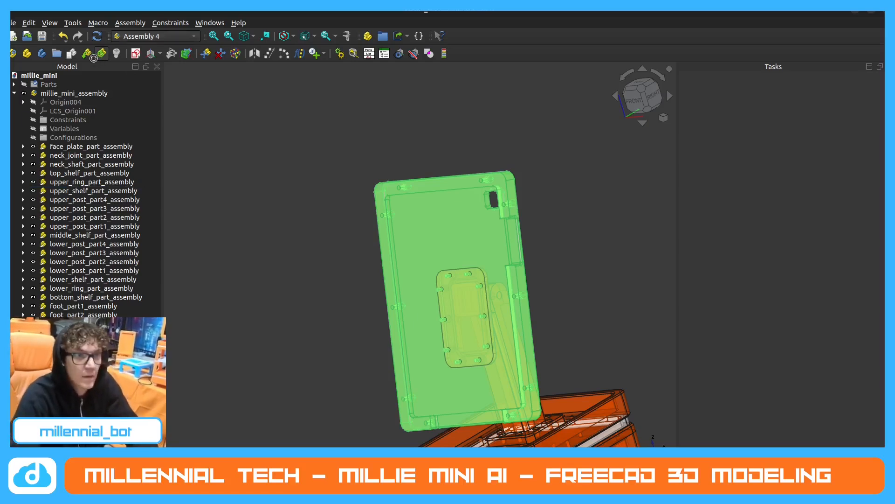
scroll(454, 255, down, 2)
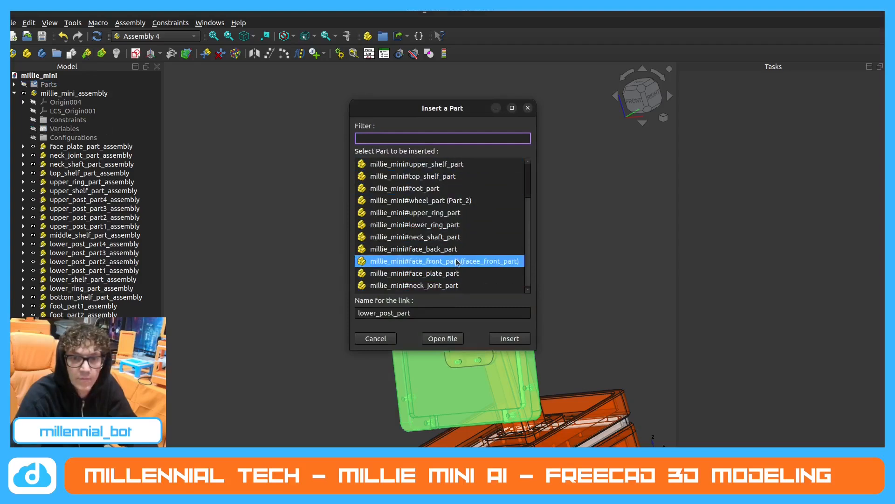
click(457, 262)
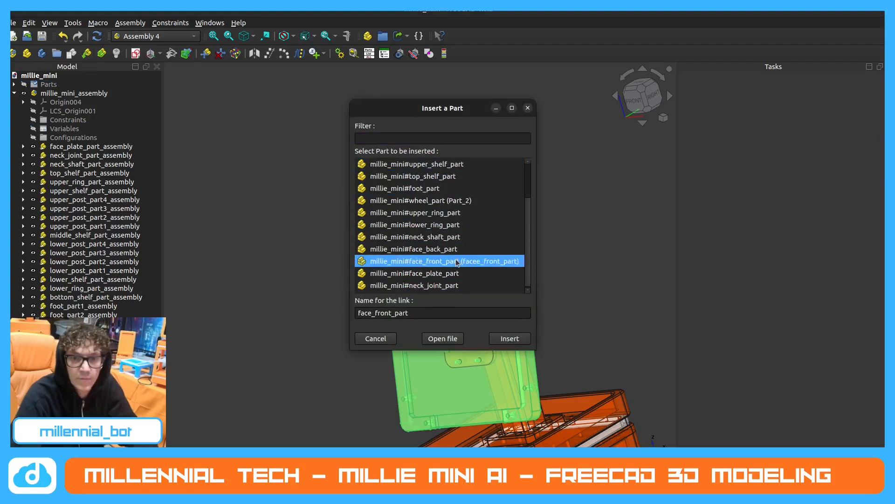
click(504, 339)
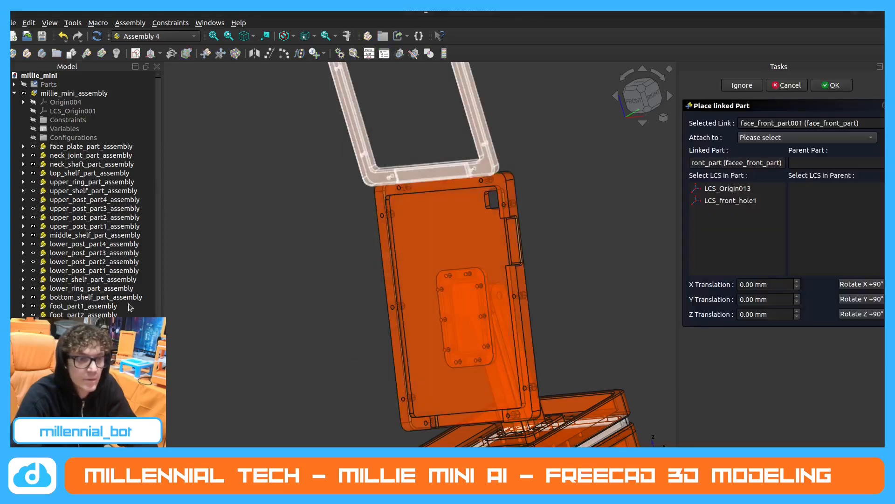
Attach the front part's LCS_front_hole1 to LCS_back_hole2 of face_back_part_assembly.
click(707, 200)
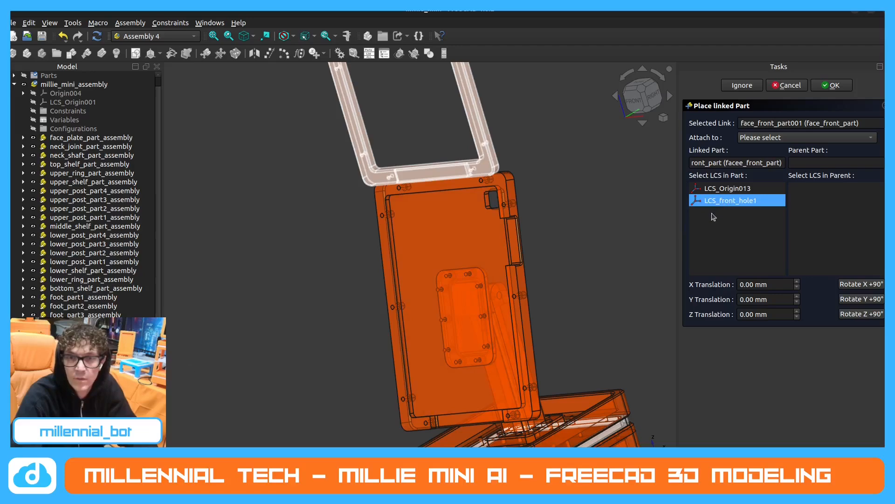
middle_drag(518, 223, 461, 230)
scroll(461, 230, down, 4)
middle_drag(520, 249, 492, 247)
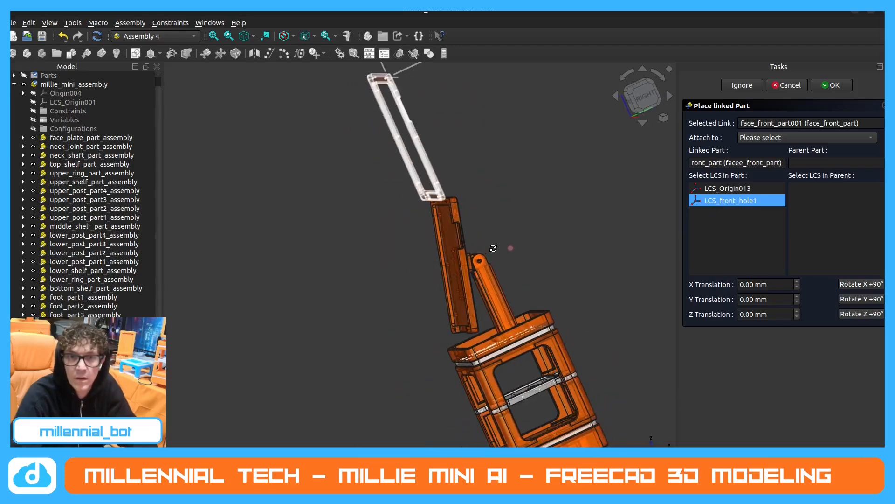
click(810, 139)
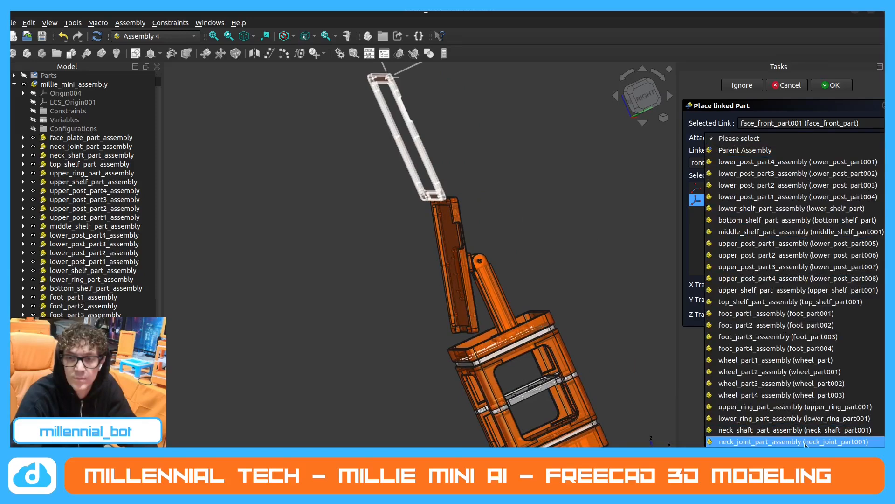
click(793, 464)
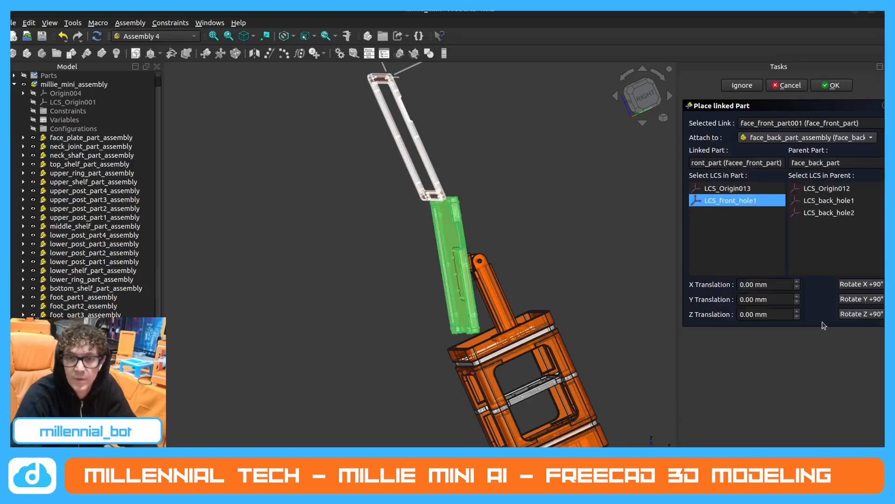
click(835, 213)
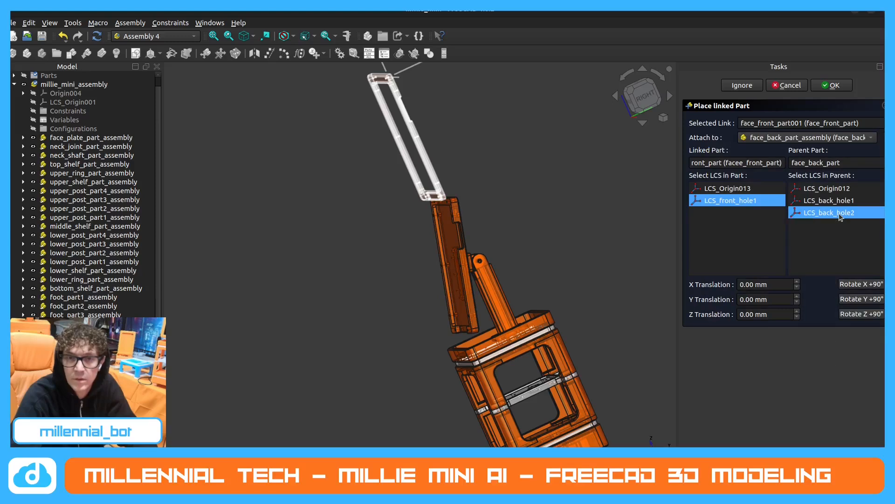
Rotate the attached front part about Y in 90° increments until it covers the face's back part.
click(864, 299)
click(864, 300)
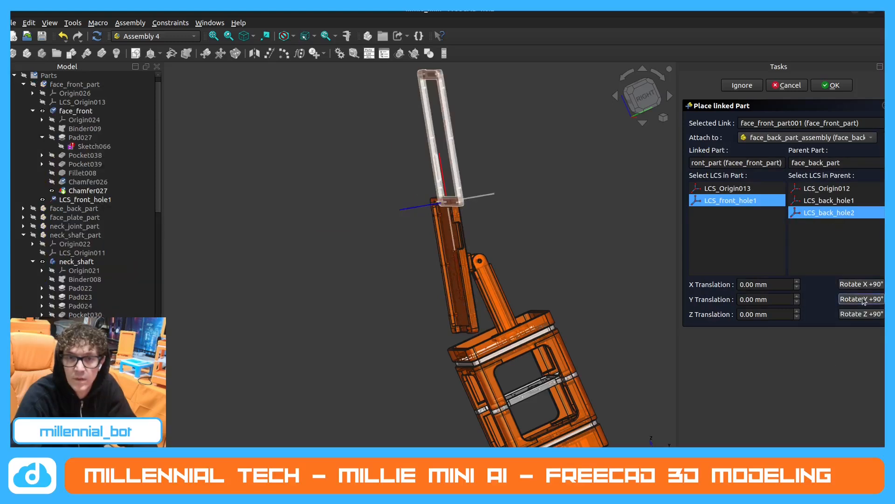
click(863, 299)
click(863, 299)
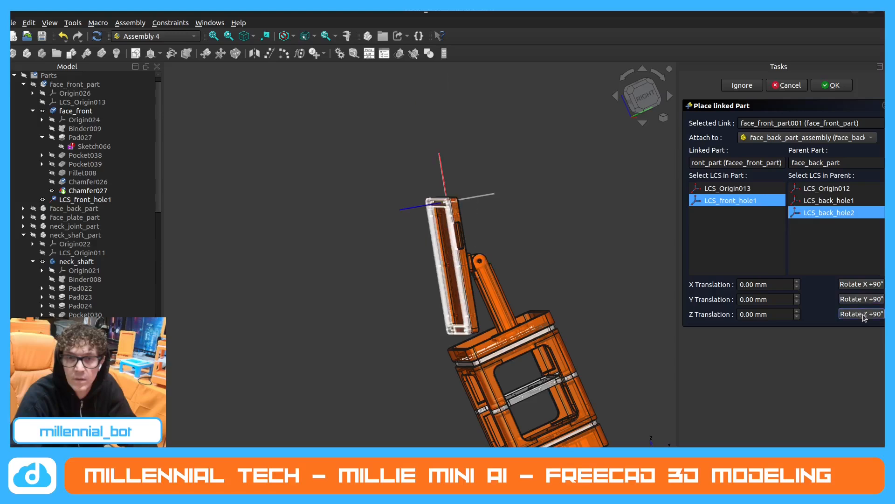
Cancel the front part's placement and delete it from the assembly.
middle_drag(492, 252, 477, 294)
click(800, 87)
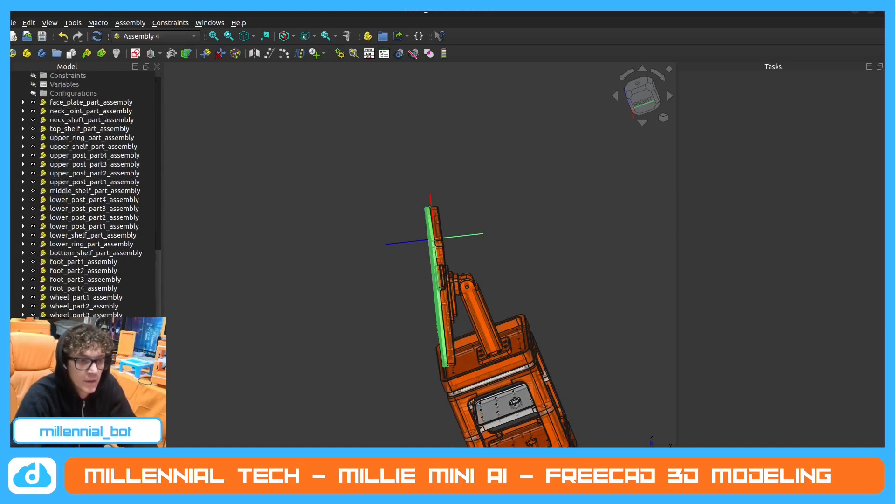
key(Delete)
Try to measure the clearance between the tilted face's lower end and the top shelf from the side.
scroll(364, 282, down, 2)
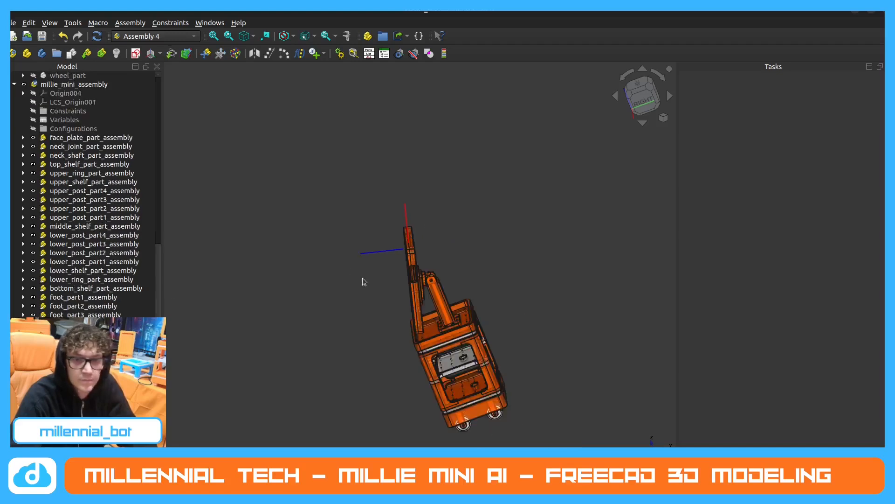
middle_drag(366, 284, 388, 242)
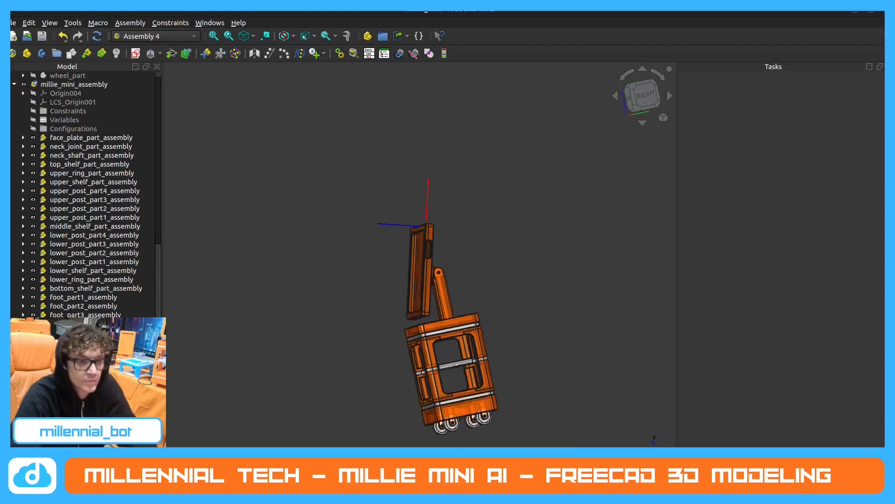
scroll(85, 192, down, 2)
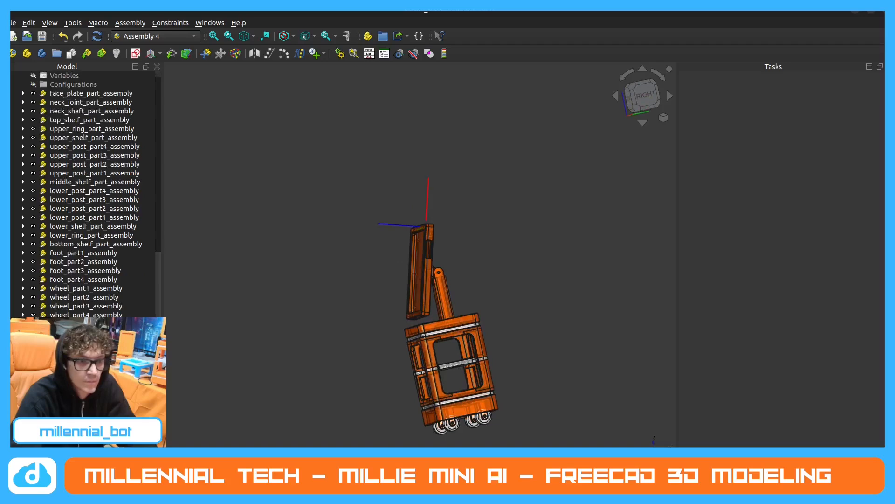
scroll(85, 192, up, 2)
middle_drag(412, 364, 456, 294)
scroll(412, 301, up, 3)
scroll(458, 293, up, 3)
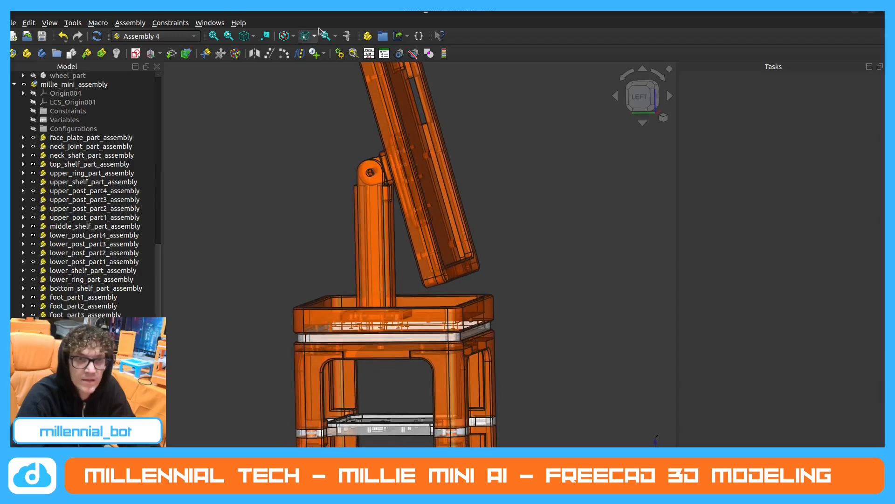
click(347, 36)
middle_drag(425, 281, 408, 298)
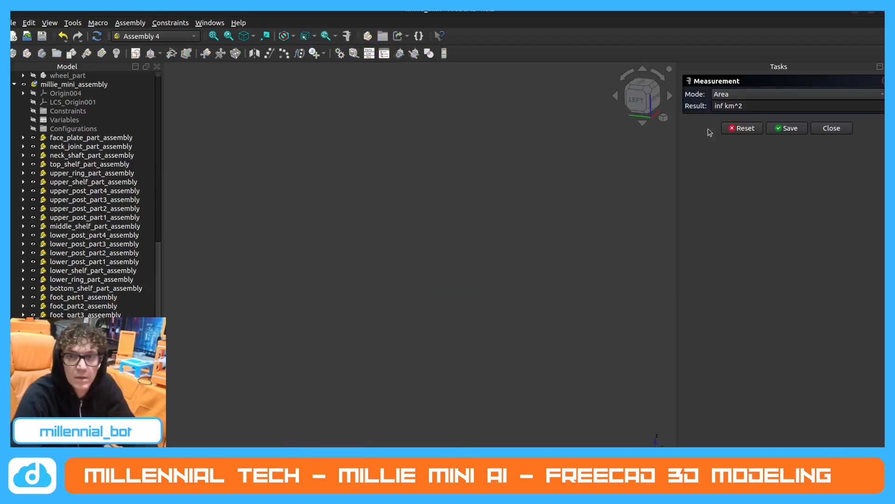
click(832, 129)
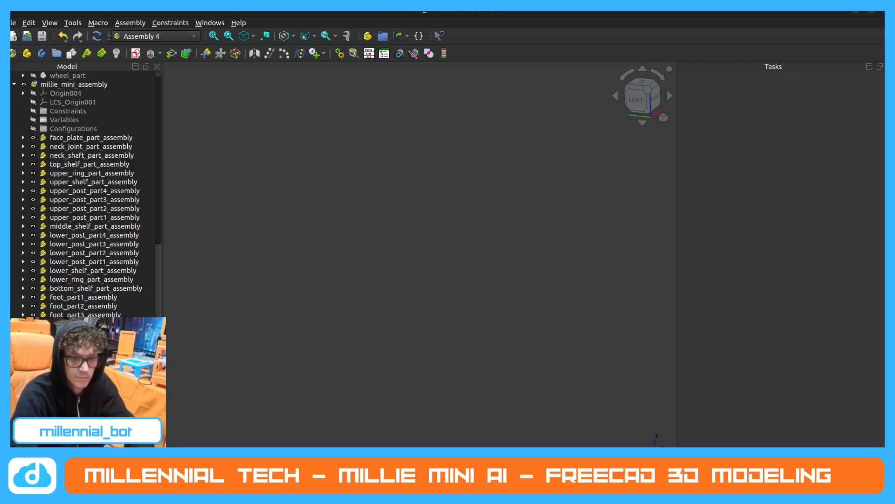
Reopen the millie_mini document and show the neck and tilted face from the left side.
click(328, 451)
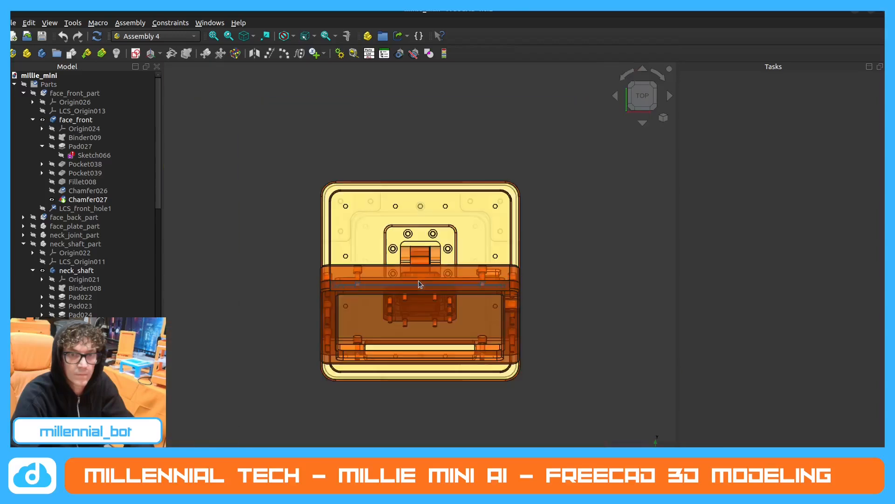
scroll(418, 281, down, 5)
middle_drag(419, 281, 385, 351)
middle_drag(392, 441, 452, 256)
scroll(428, 305, up, 5)
Measure the length of the neck shaft's long vertical edge on the side facing the tilted face.
click(347, 38)
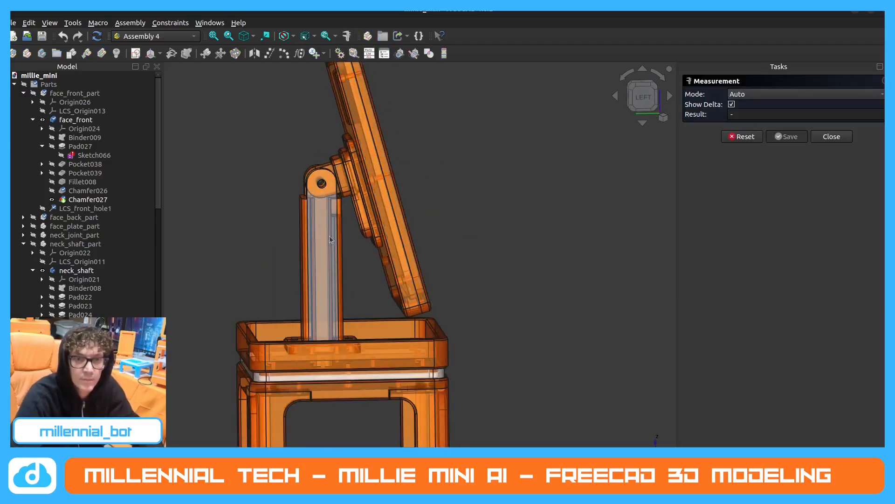
middle_drag(330, 236, 329, 260)
click(339, 259)
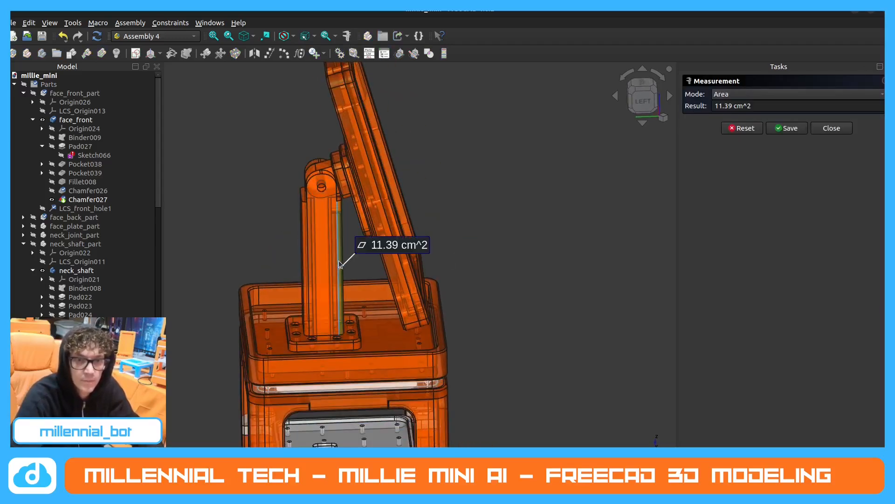
click(338, 261)
click(337, 260)
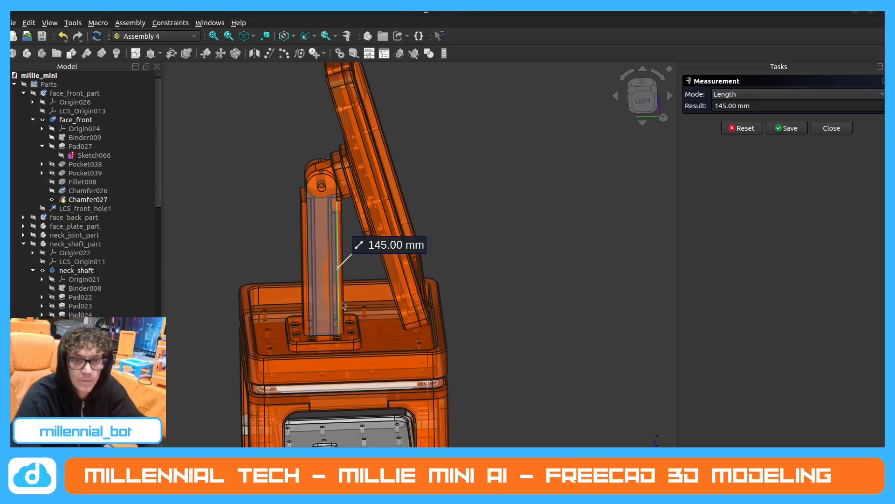
Measure the distance from the tilted face's lower front corner to the upper rim of the top shelf.
middle_drag(343, 305, 445, 309)
click(406, 309)
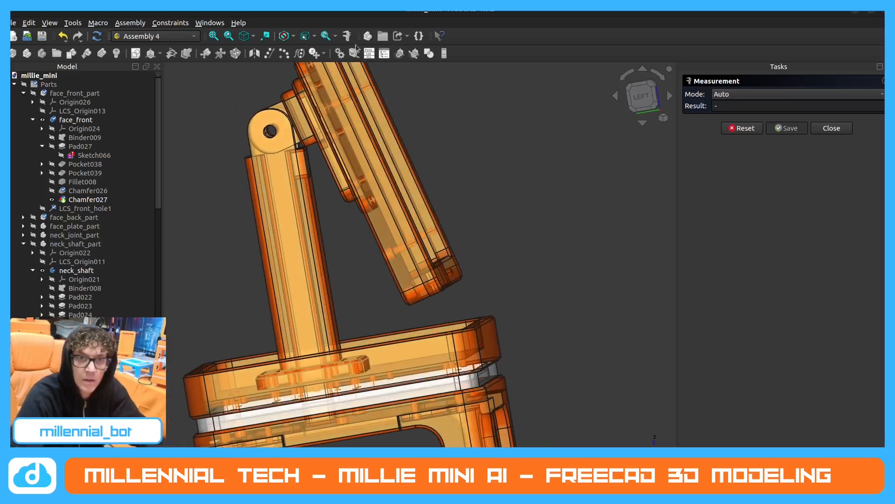
scroll(477, 273, up, 5)
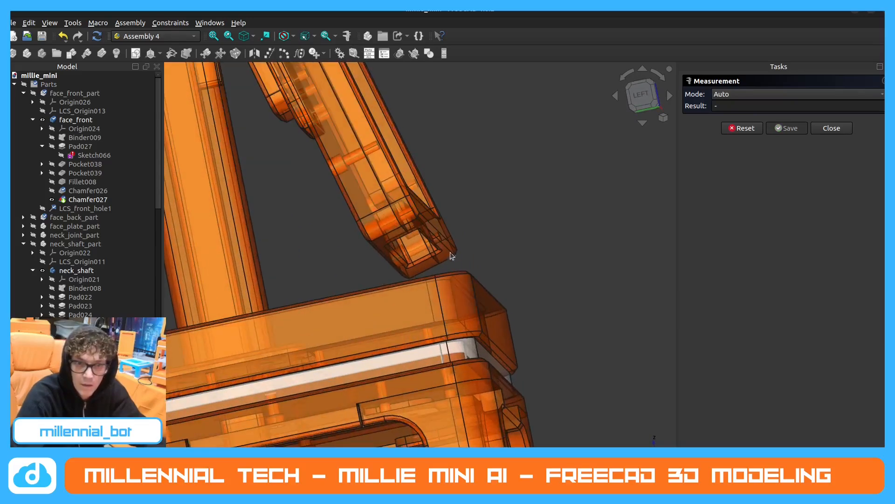
click(446, 249)
middle_drag(446, 249, 451, 270)
click(455, 231)
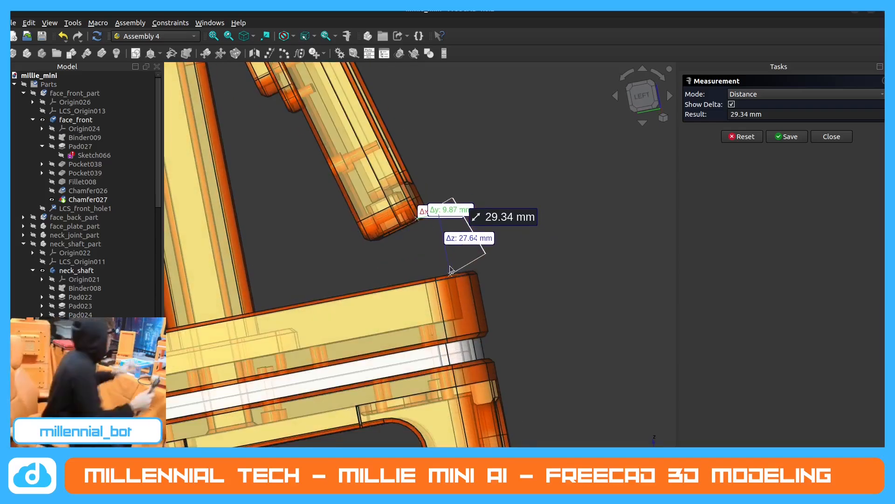
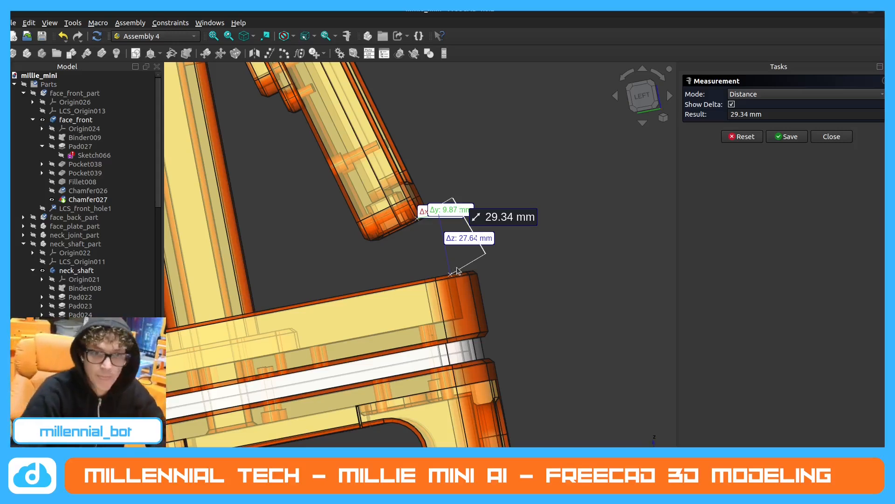
End the distance measurement and examine the whole robot, with its tilted face and top shelf, upright from an angled front view.
click(831, 137)
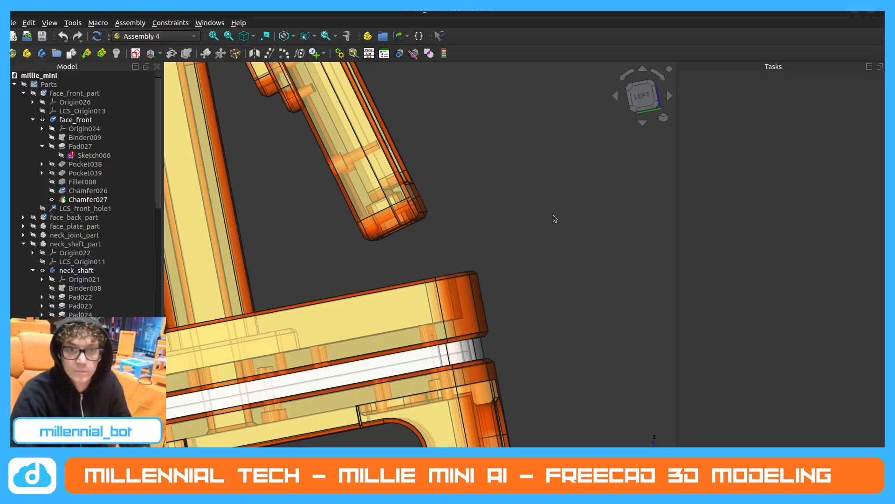
scroll(553, 215, down, 3)
middle_drag(538, 241, 493, 344)
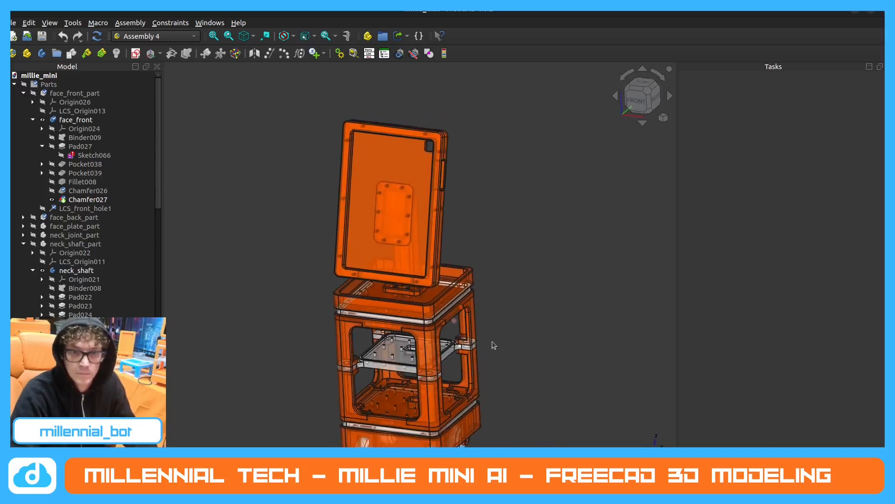
middle_drag(453, 386, 461, 354)
scroll(450, 353, down, 1)
click(627, 100)
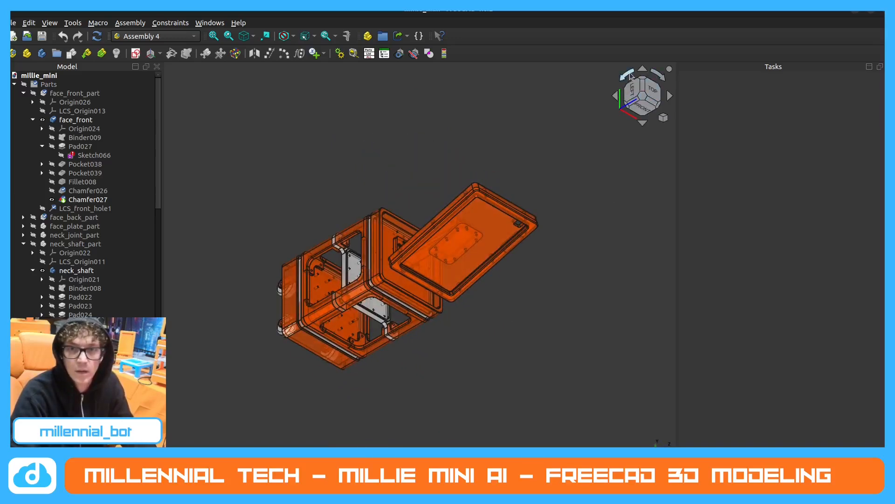
click(629, 76)
click(628, 75)
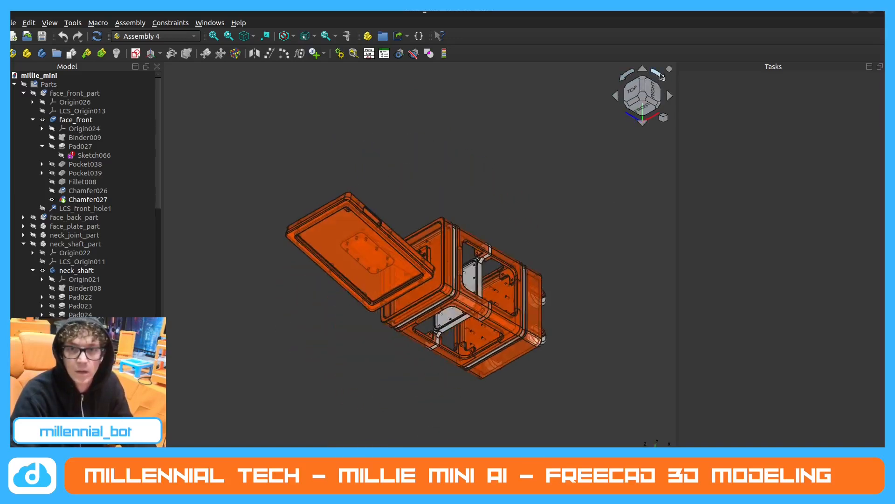
click(662, 77)
middle_drag(500, 150, 495, 261)
scroll(399, 223, up, 3)
scroll(469, 236, down, 2)
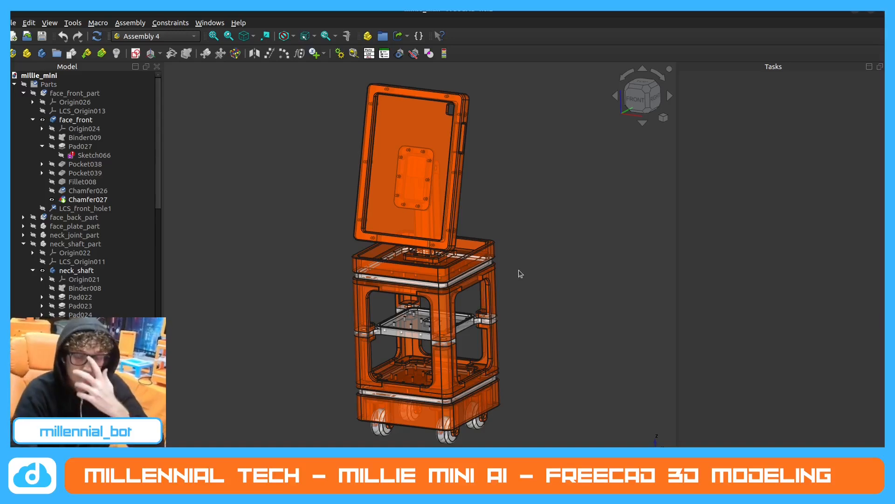
scroll(475, 269, down, 2)
scroll(479, 278, up, 2)
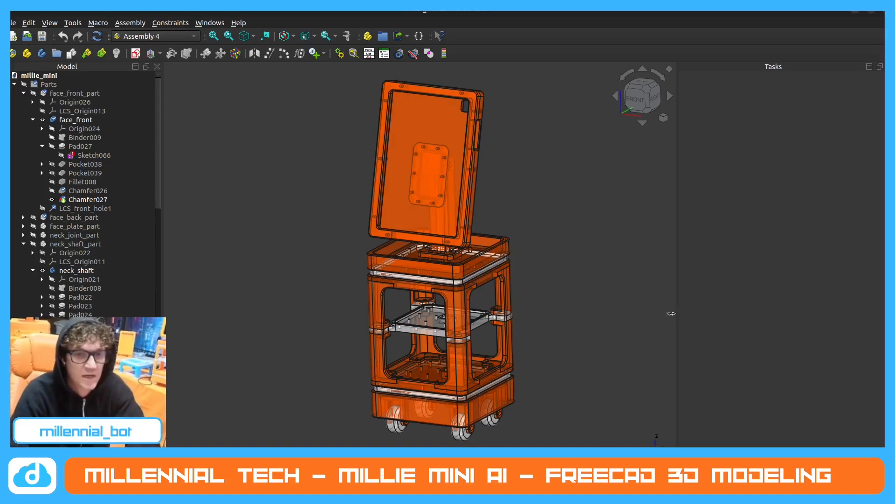
Inspect the neck shaft, its mounting and the face's back from behind, and show the whole robot in the front view.
middle_drag(522, 225, 517, 235)
middle_drag(540, 263, 546, 271)
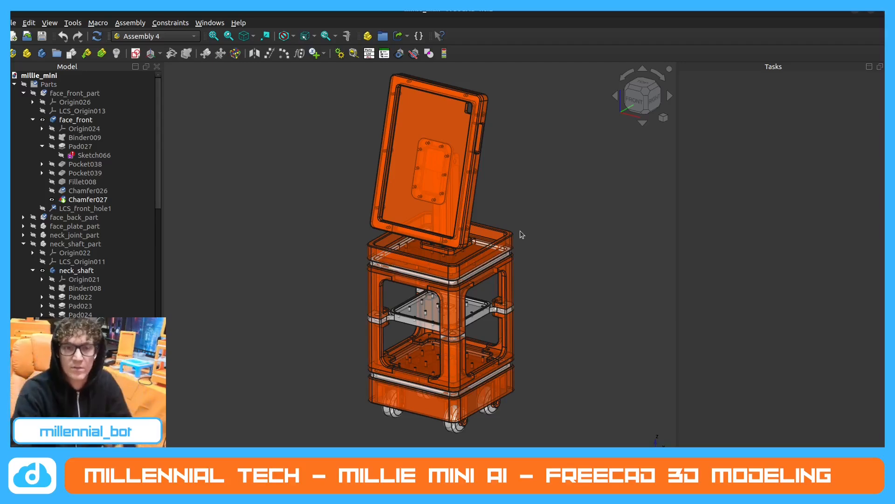
middle_drag(520, 231, 299, 310)
scroll(327, 262, up, 8)
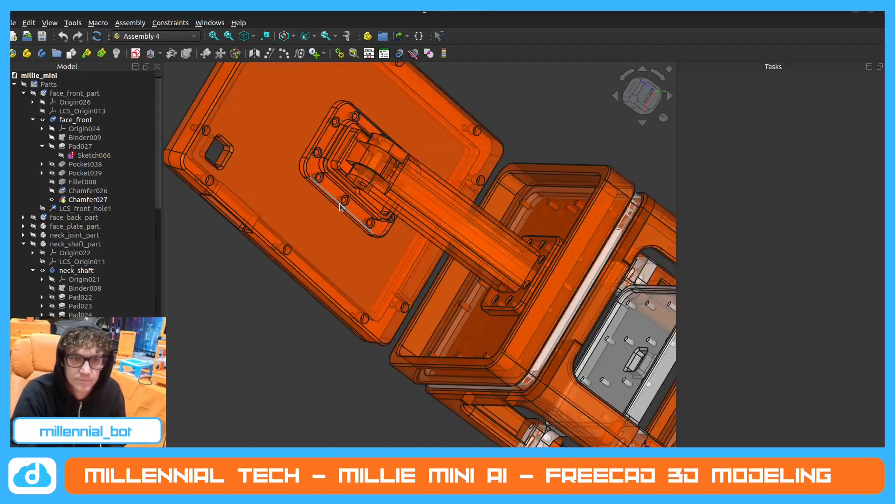
middle_drag(340, 207, 440, 219)
scroll(476, 182, down, 5)
scroll(429, 211, up, 2)
middle_drag(345, 253, 396, 260)
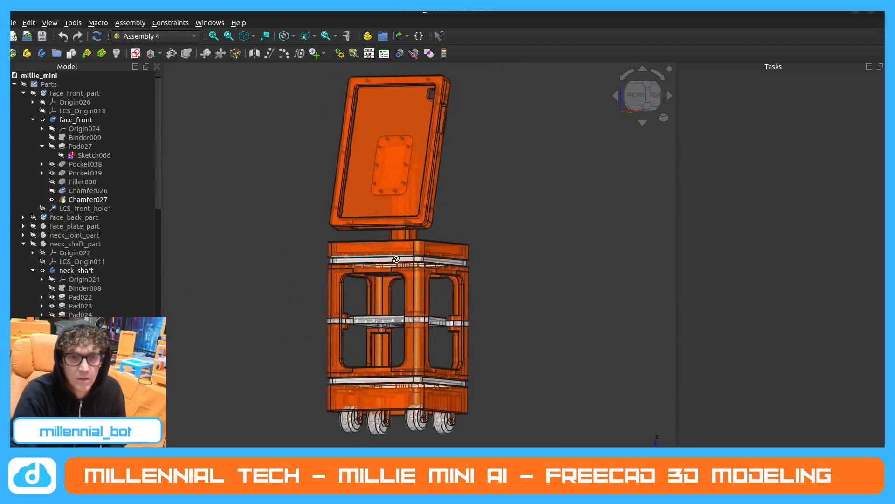
key(1)
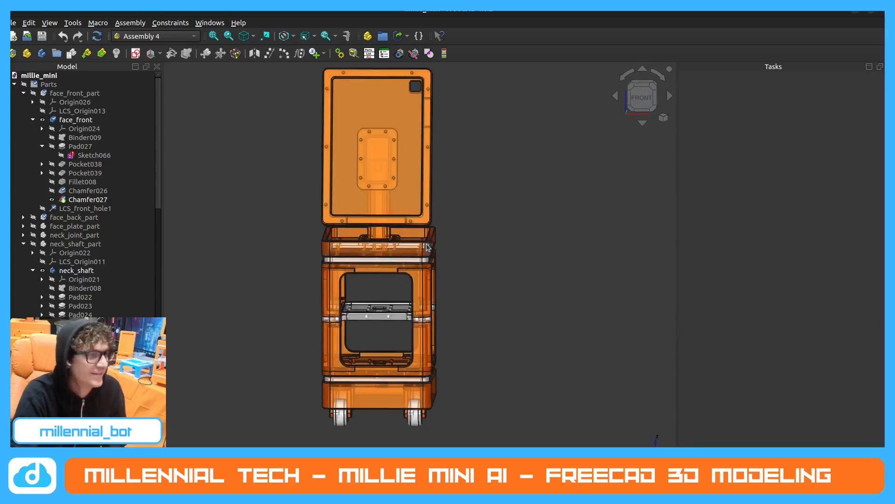